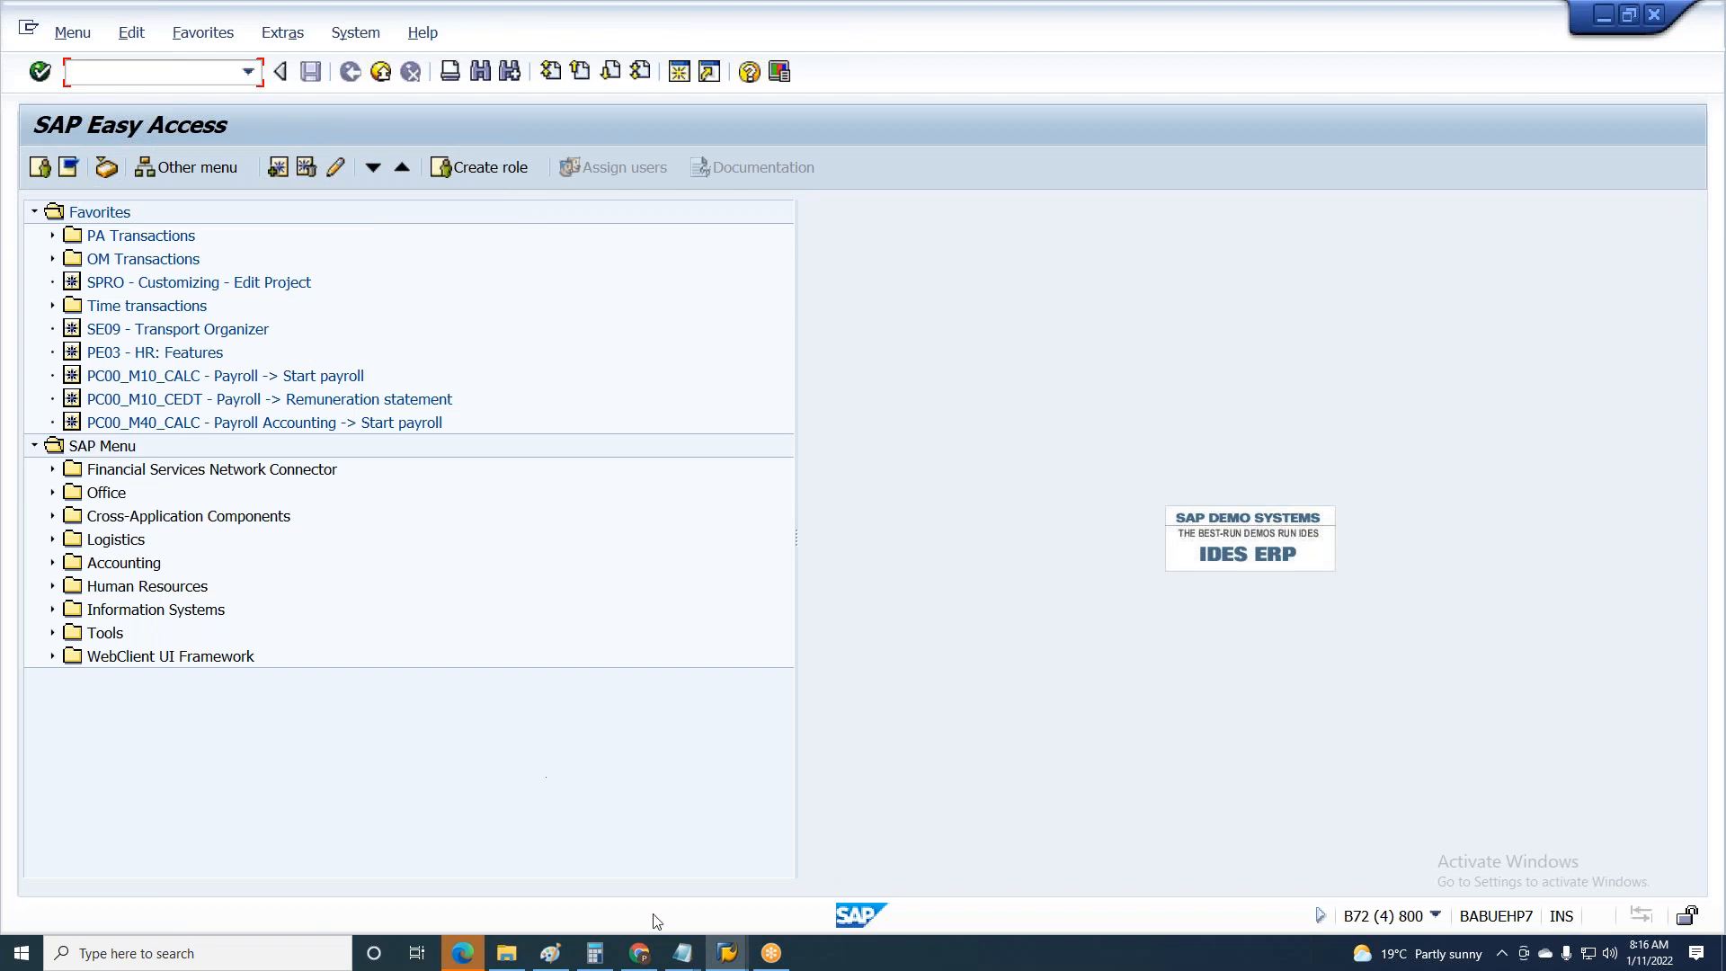
- Switch to Notepad and write the heading "Day type and Daytype Selection rules" in the blank note
mouse_move(682, 953)
left_click(971, 885)
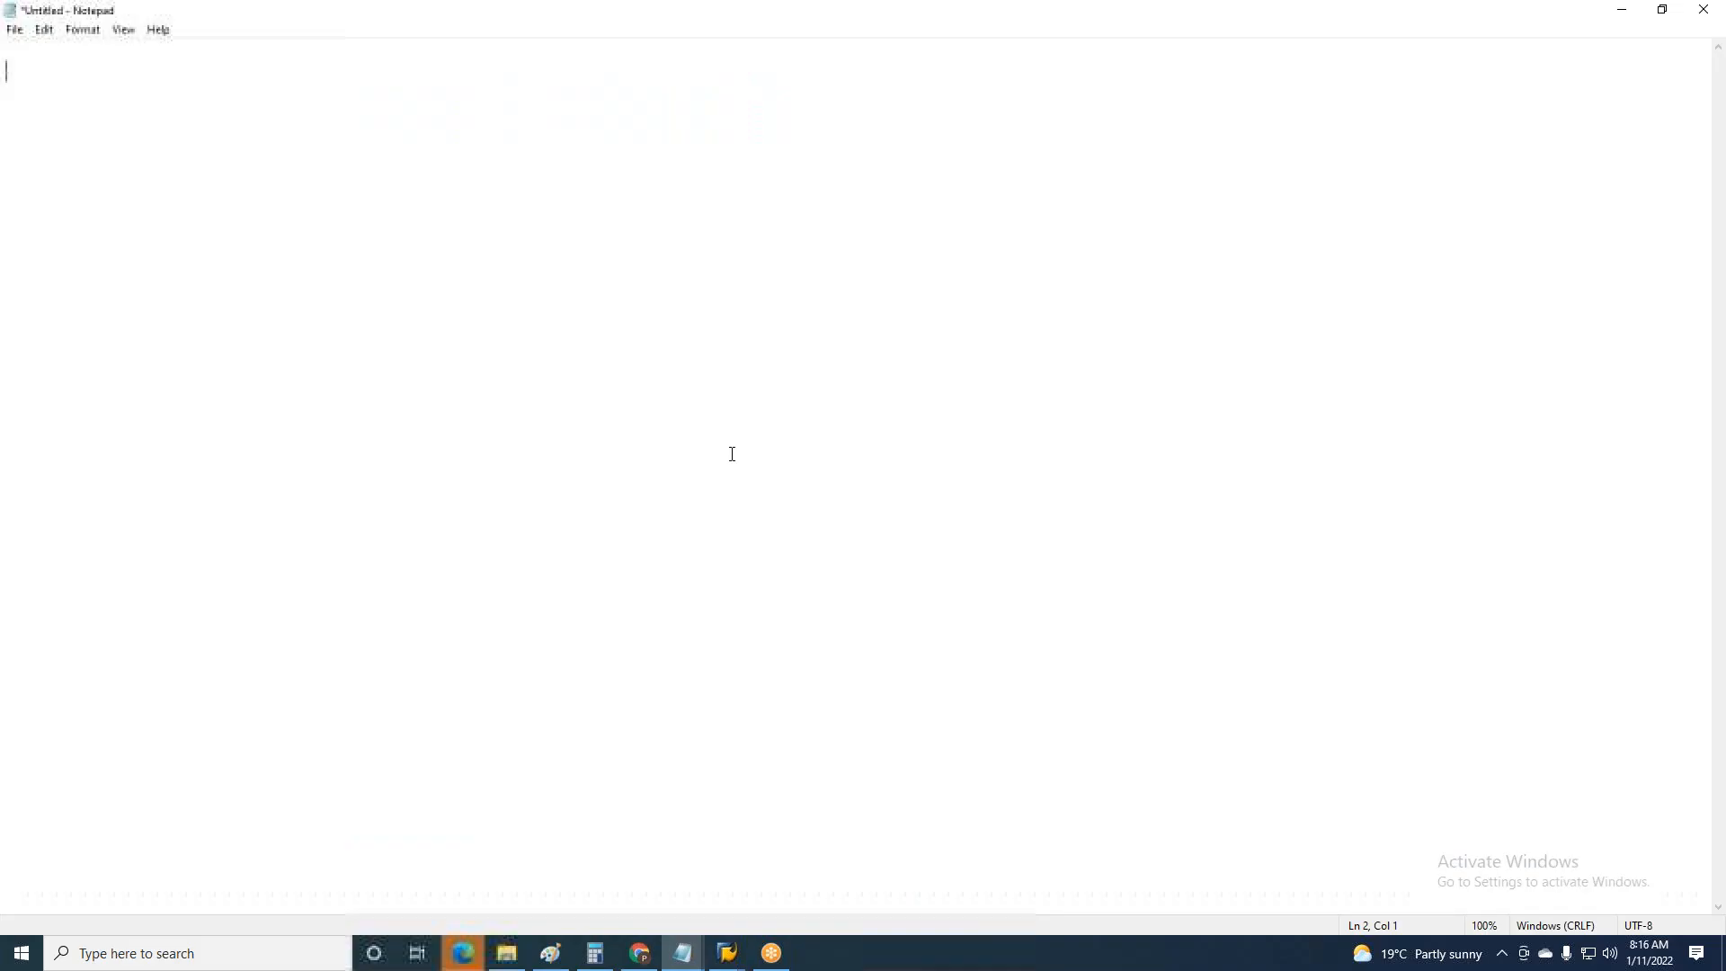
type("Day ty")
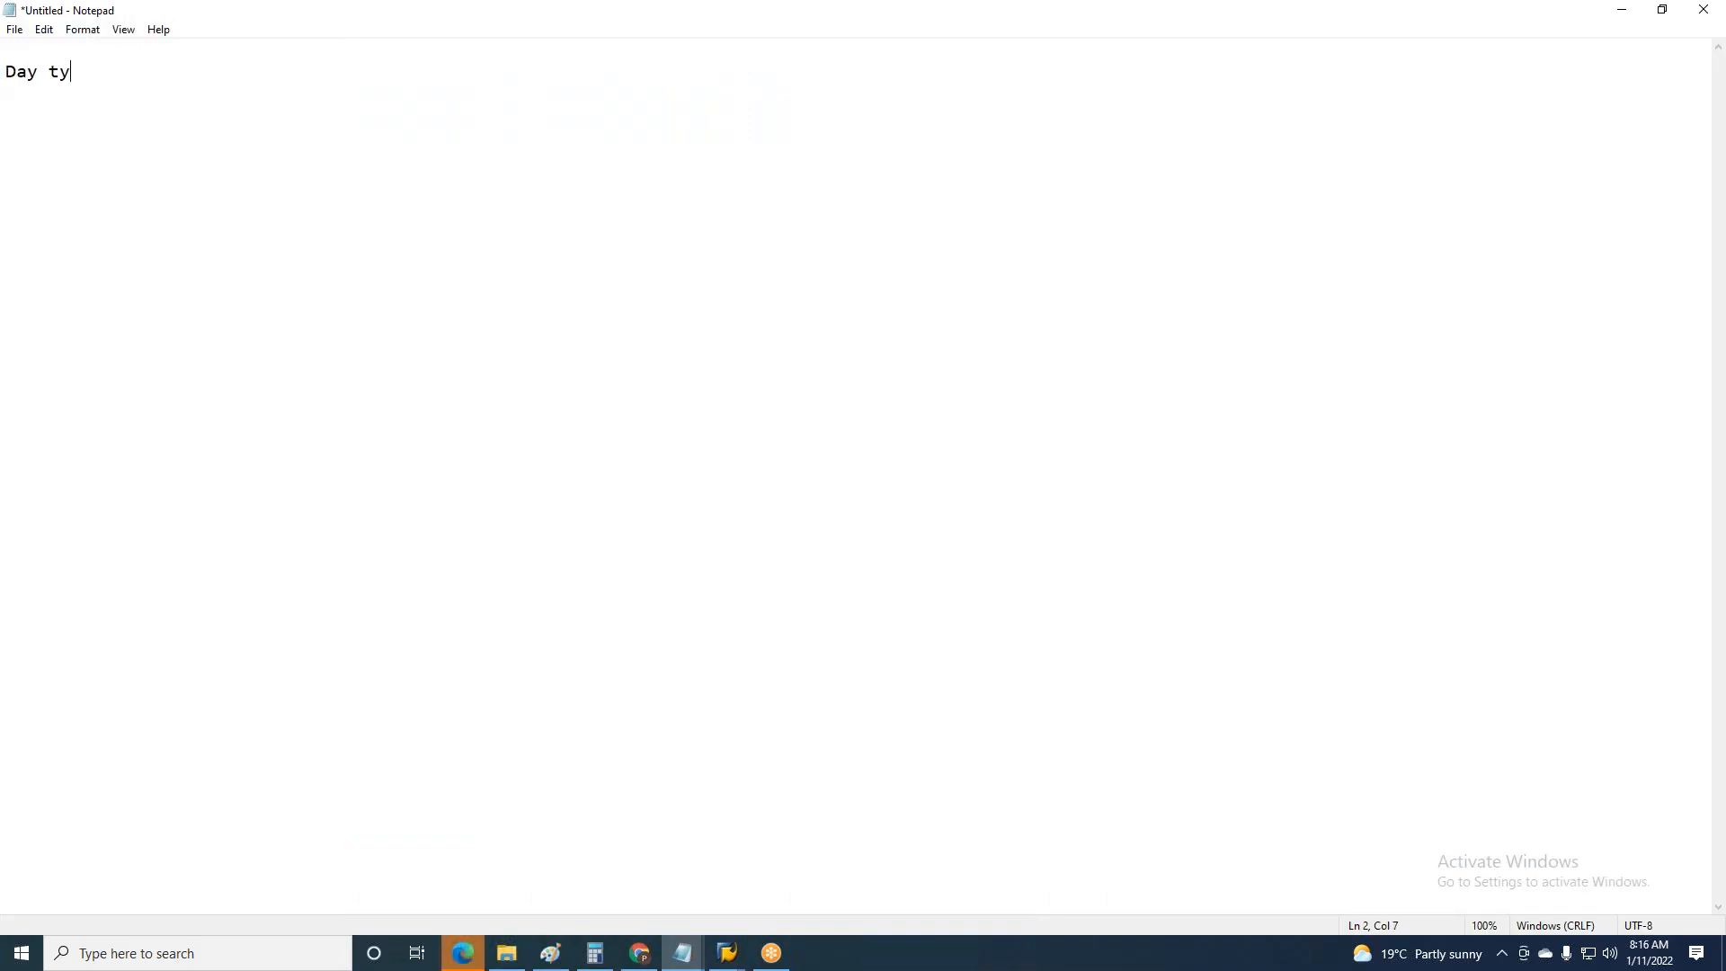
type("pe and Daytype Sel")
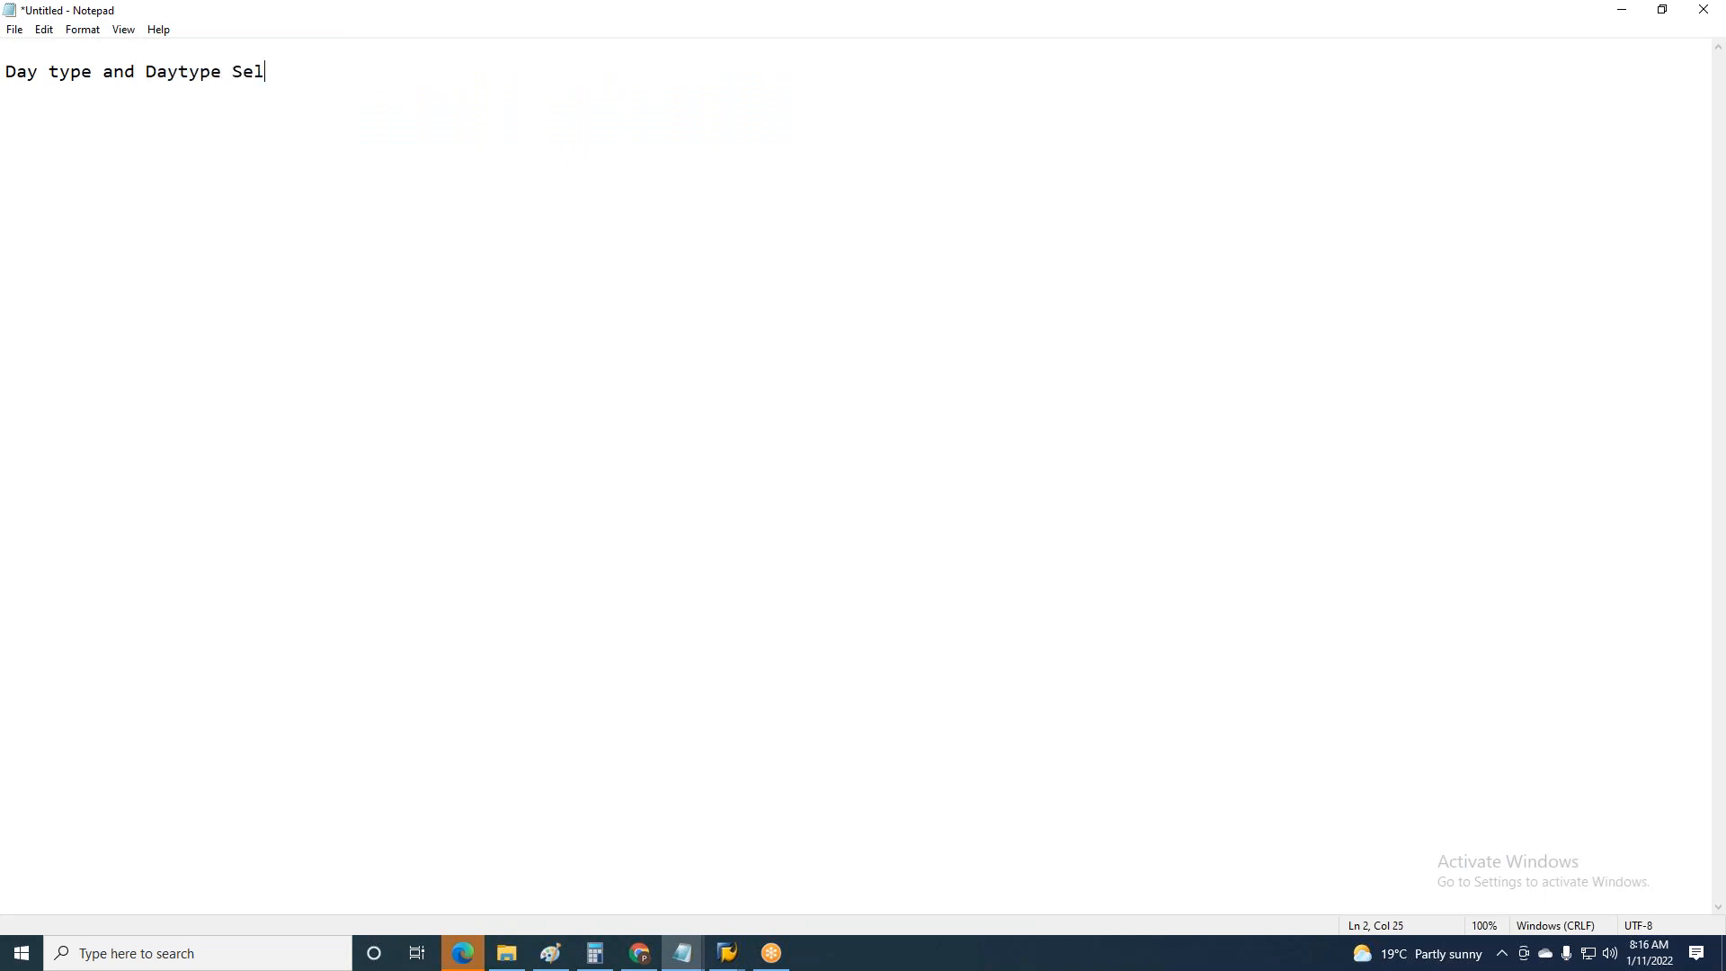
type("ection rules")
key("BackSpace")
type("S")
key("BackSpace")
key("BackSpace")
type("s")
key("BackSpace")
type("es")
left_click_drag(232, 72, 442, 70)
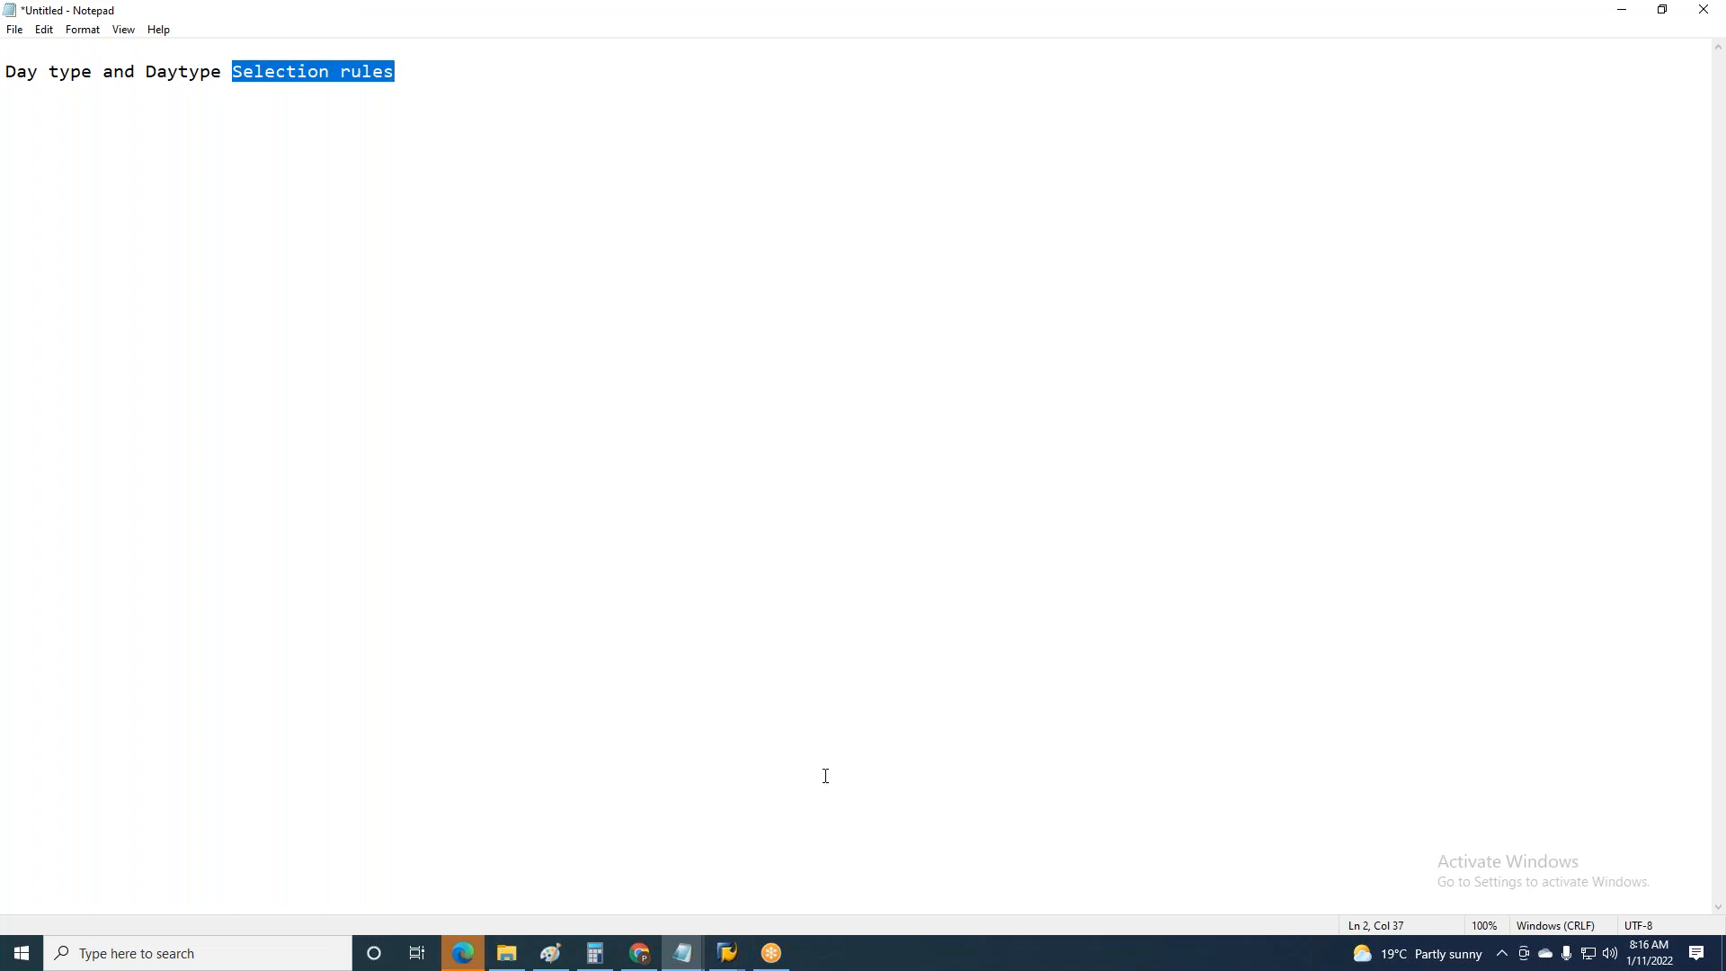
- Switch to the SAP session showing Attendance and Absence Types and go back to SAP Easy Access
left_click(727, 952)
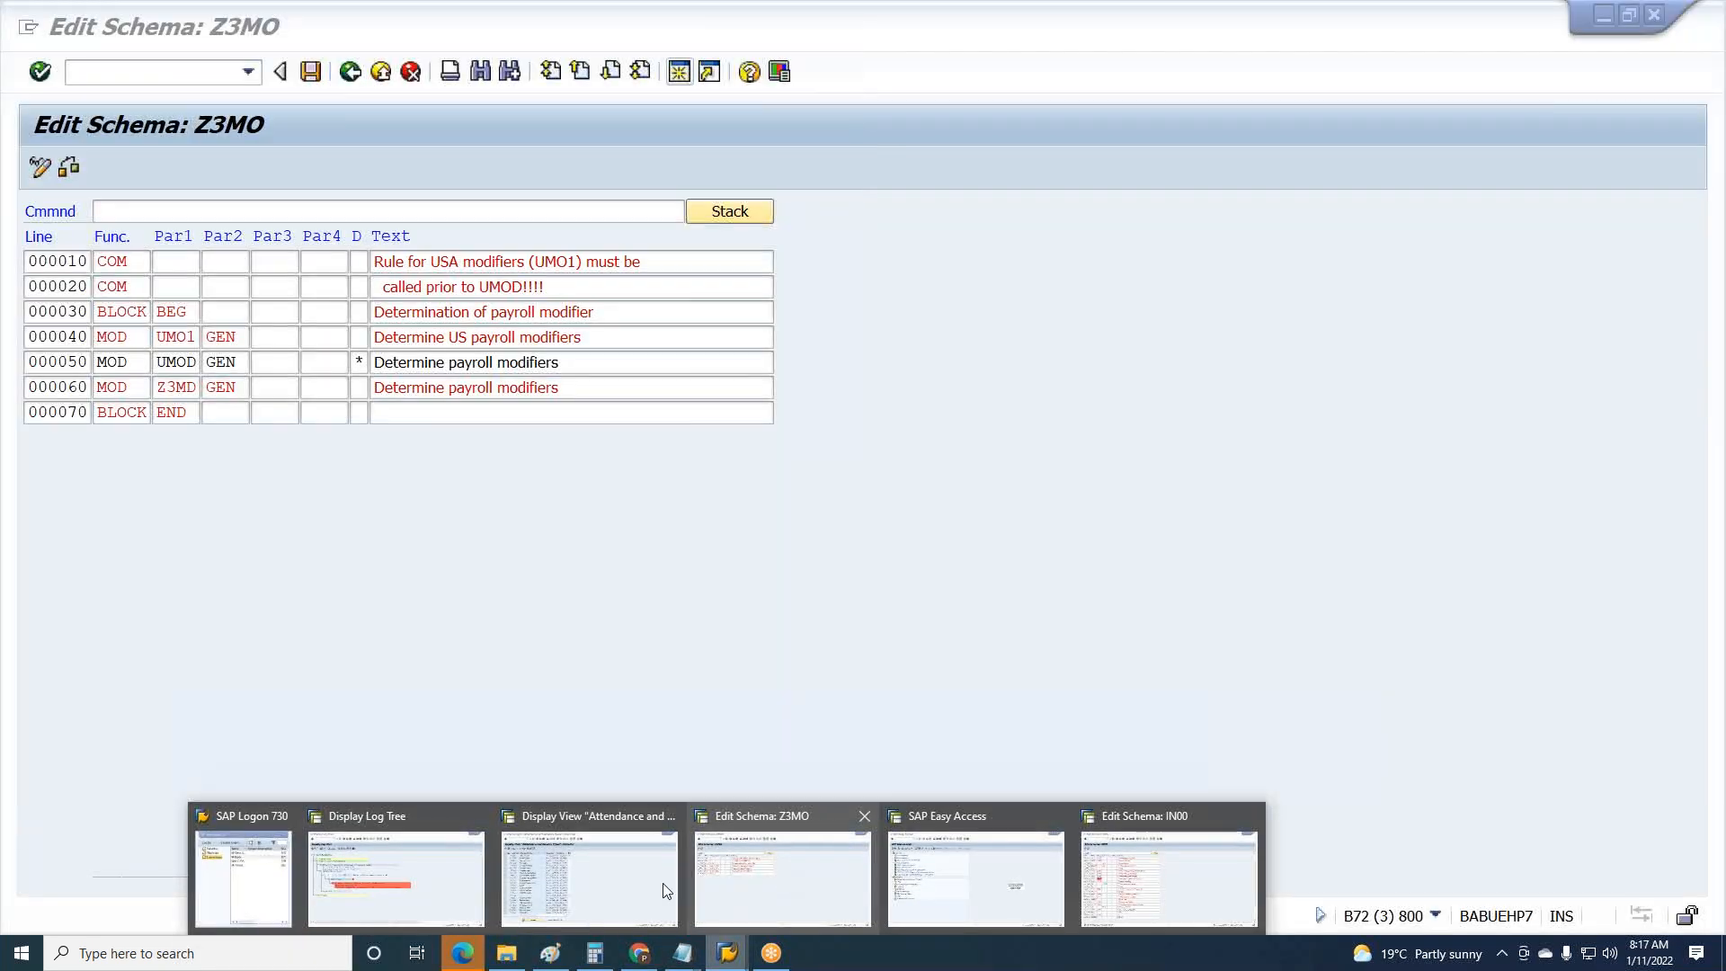
left_click(543, 861)
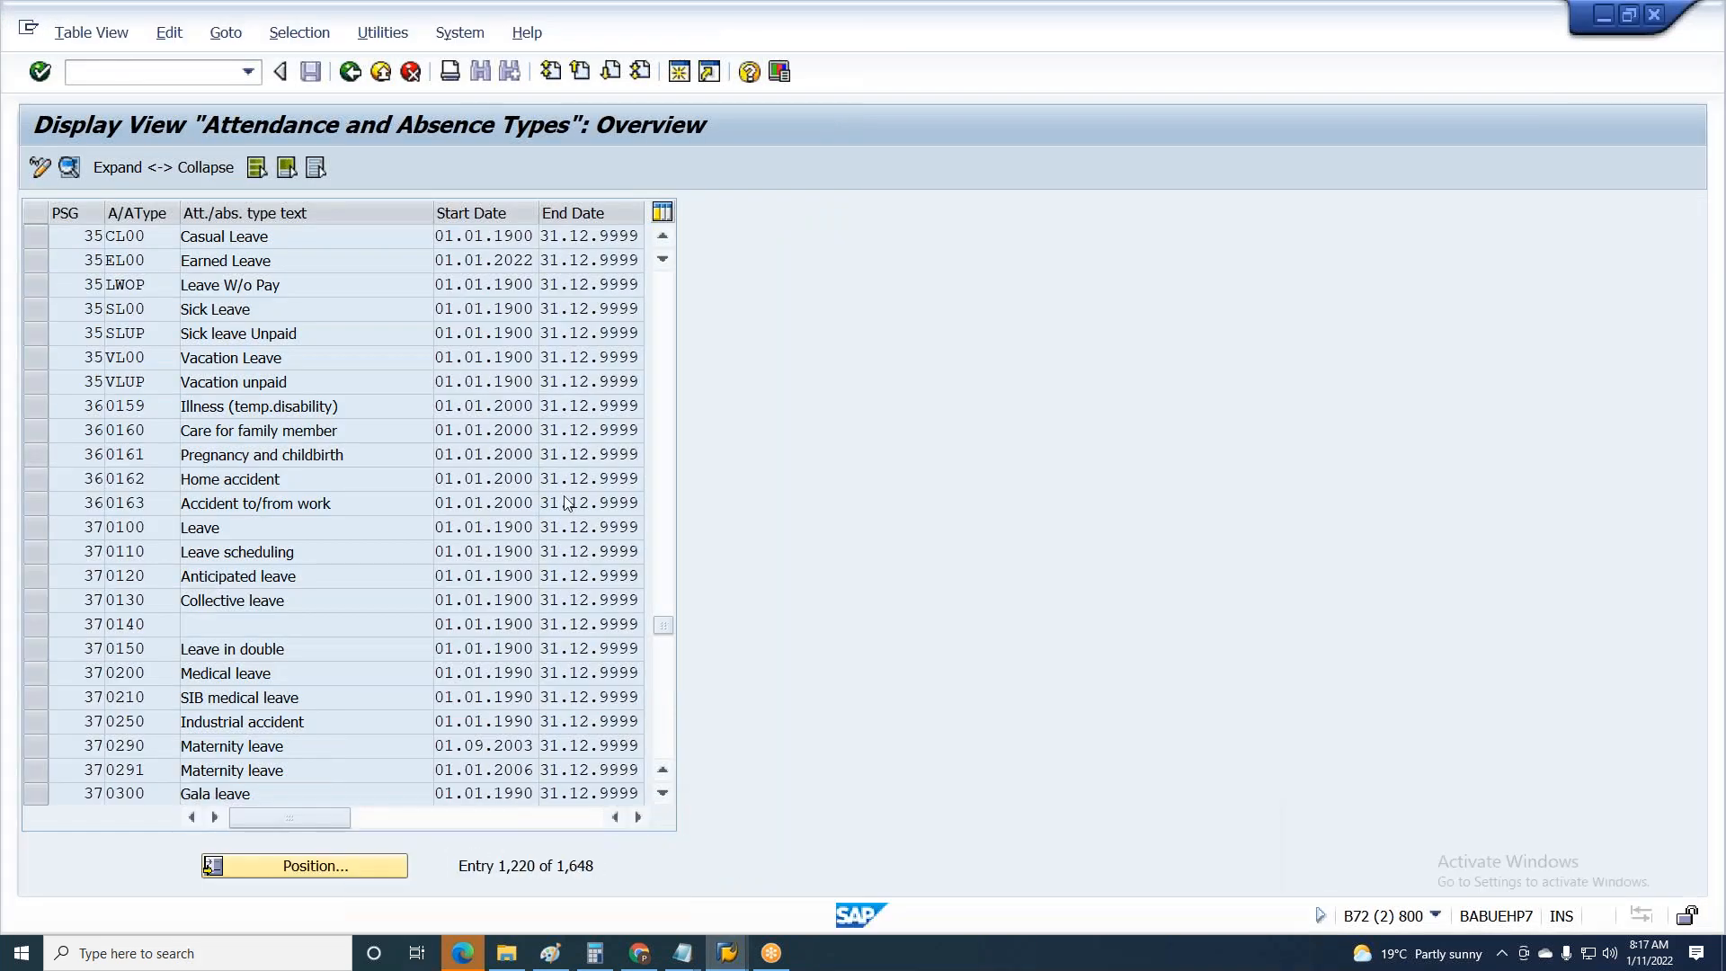
key("F3")
key("F3")
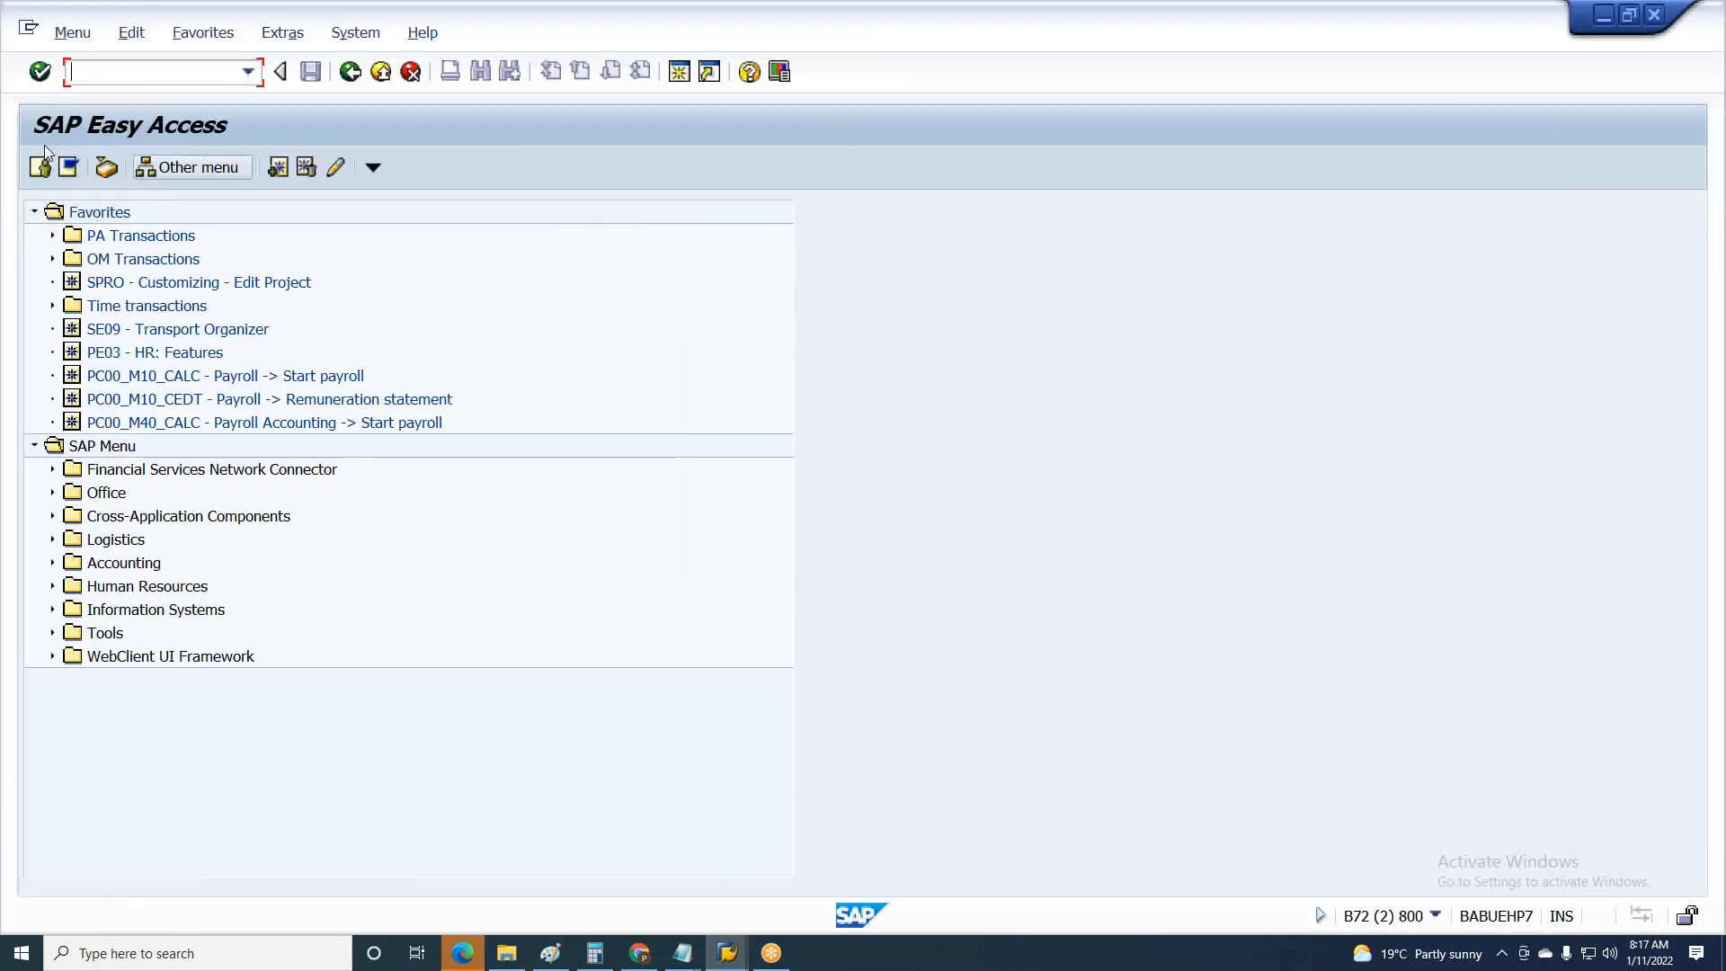
type("Pt60")
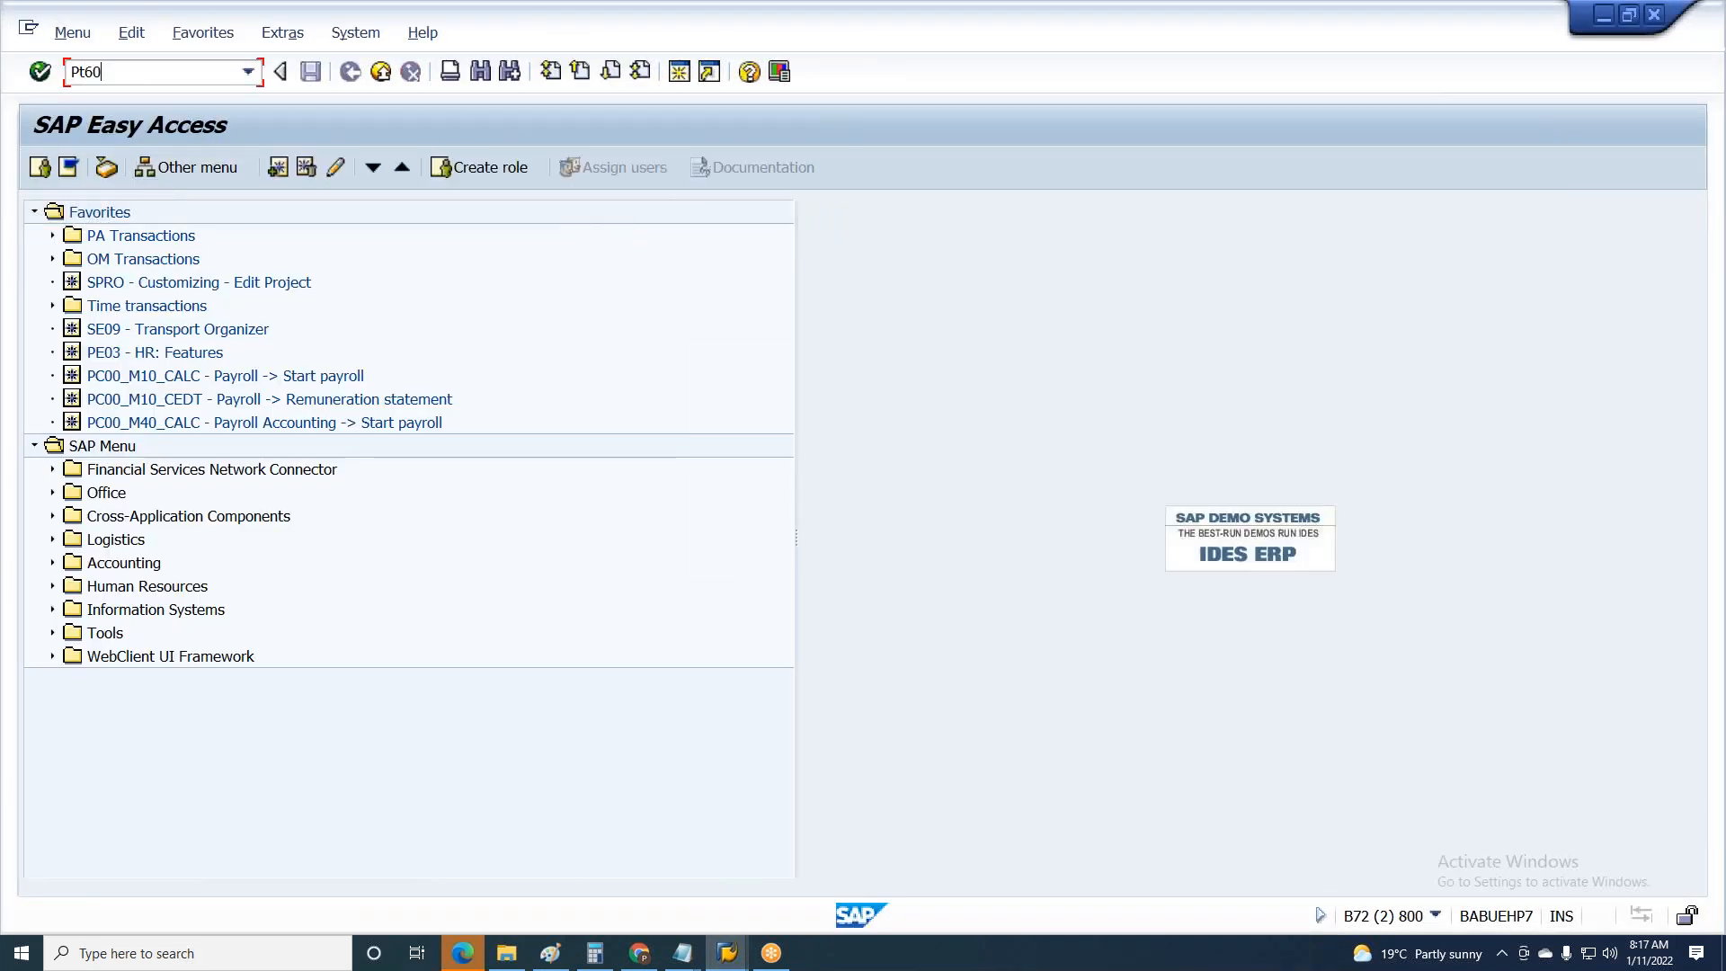
key("Return")
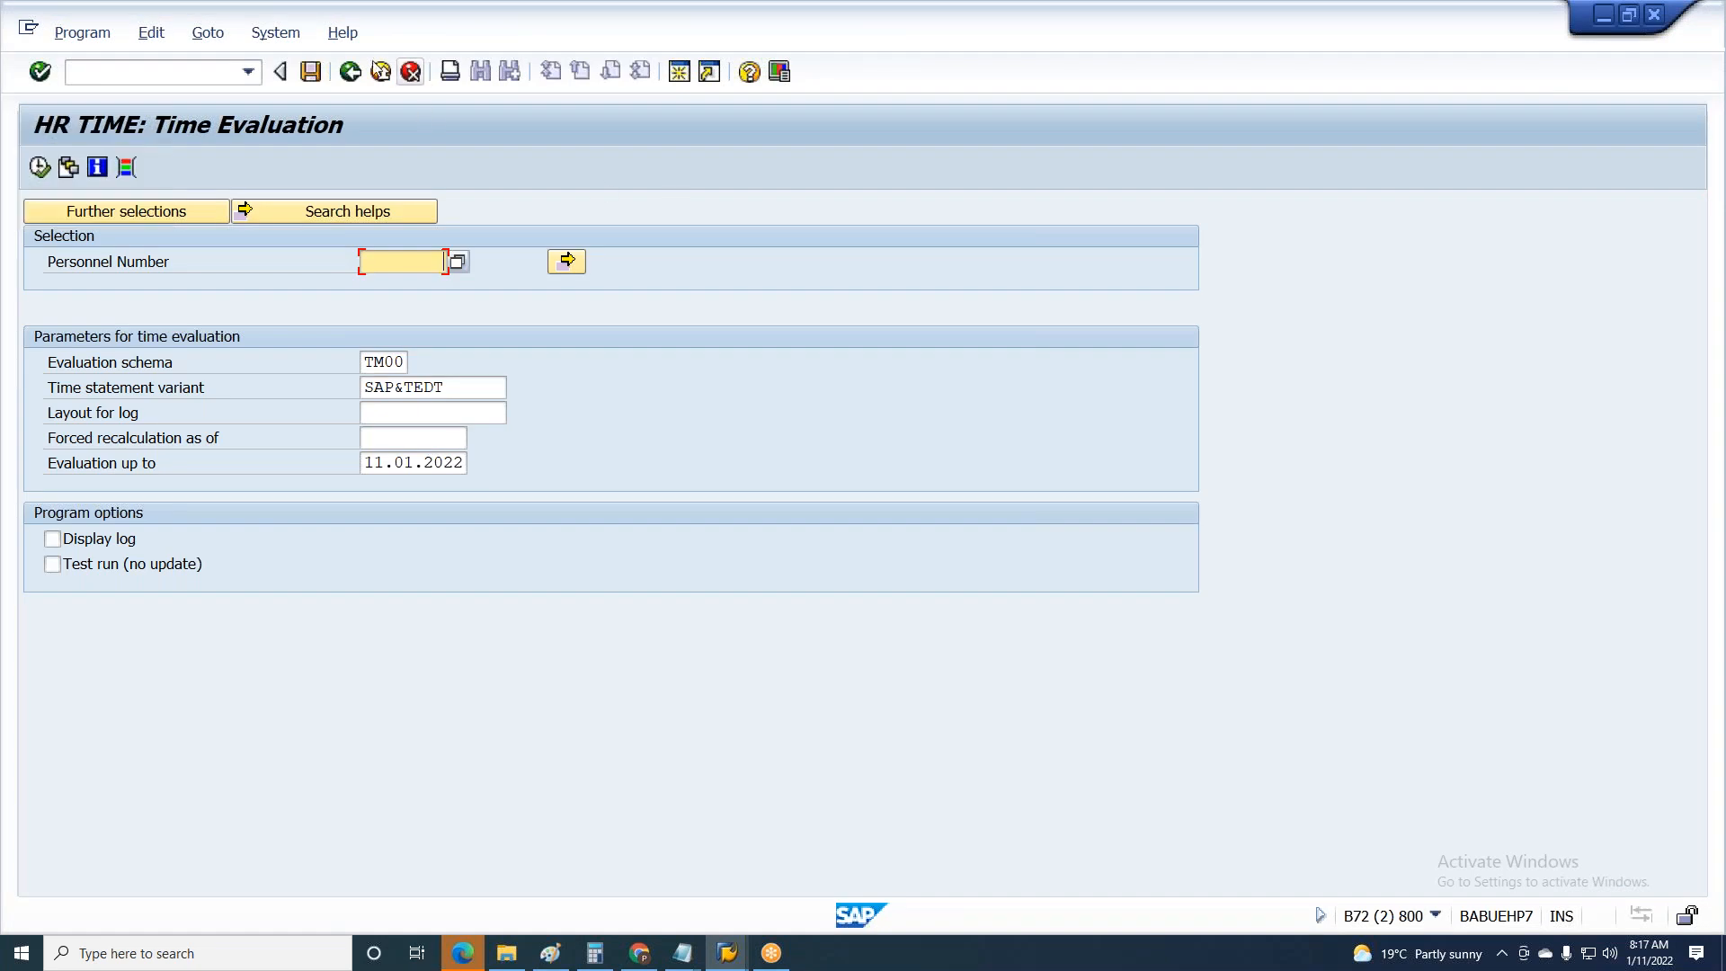
left_click(350, 71)
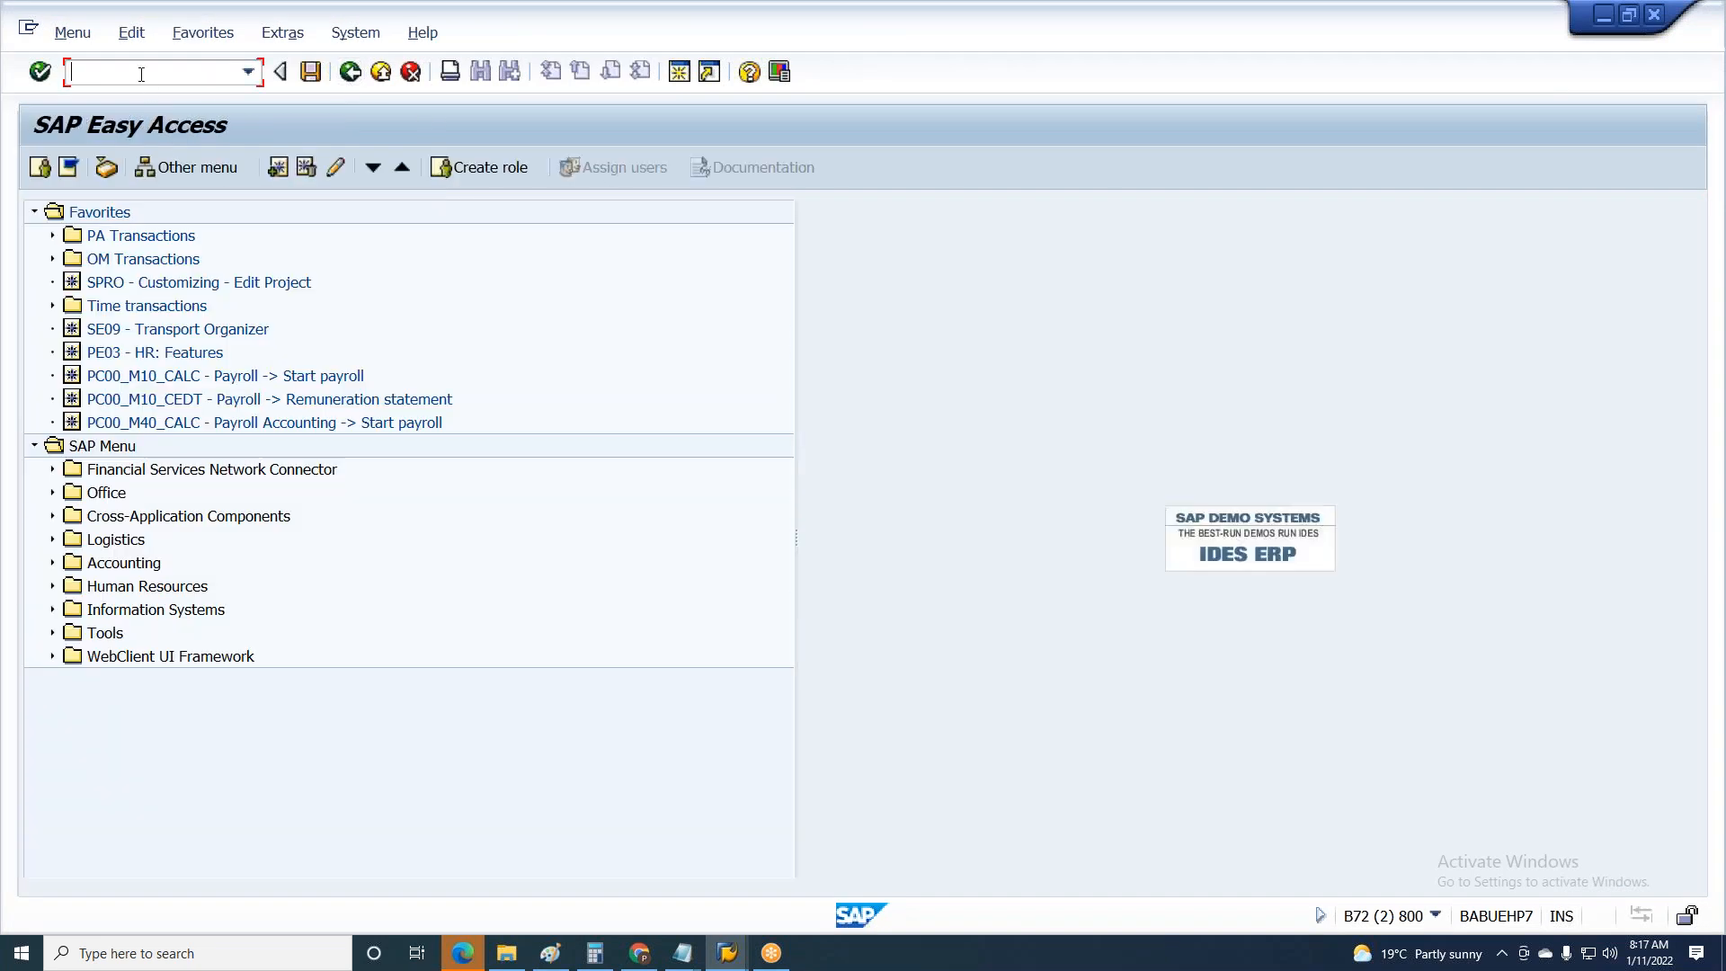
- Open transaction PT01, switch it to displaying work schedules, and try to display one with the prefilled selection
type("Pt01")
key("Return")
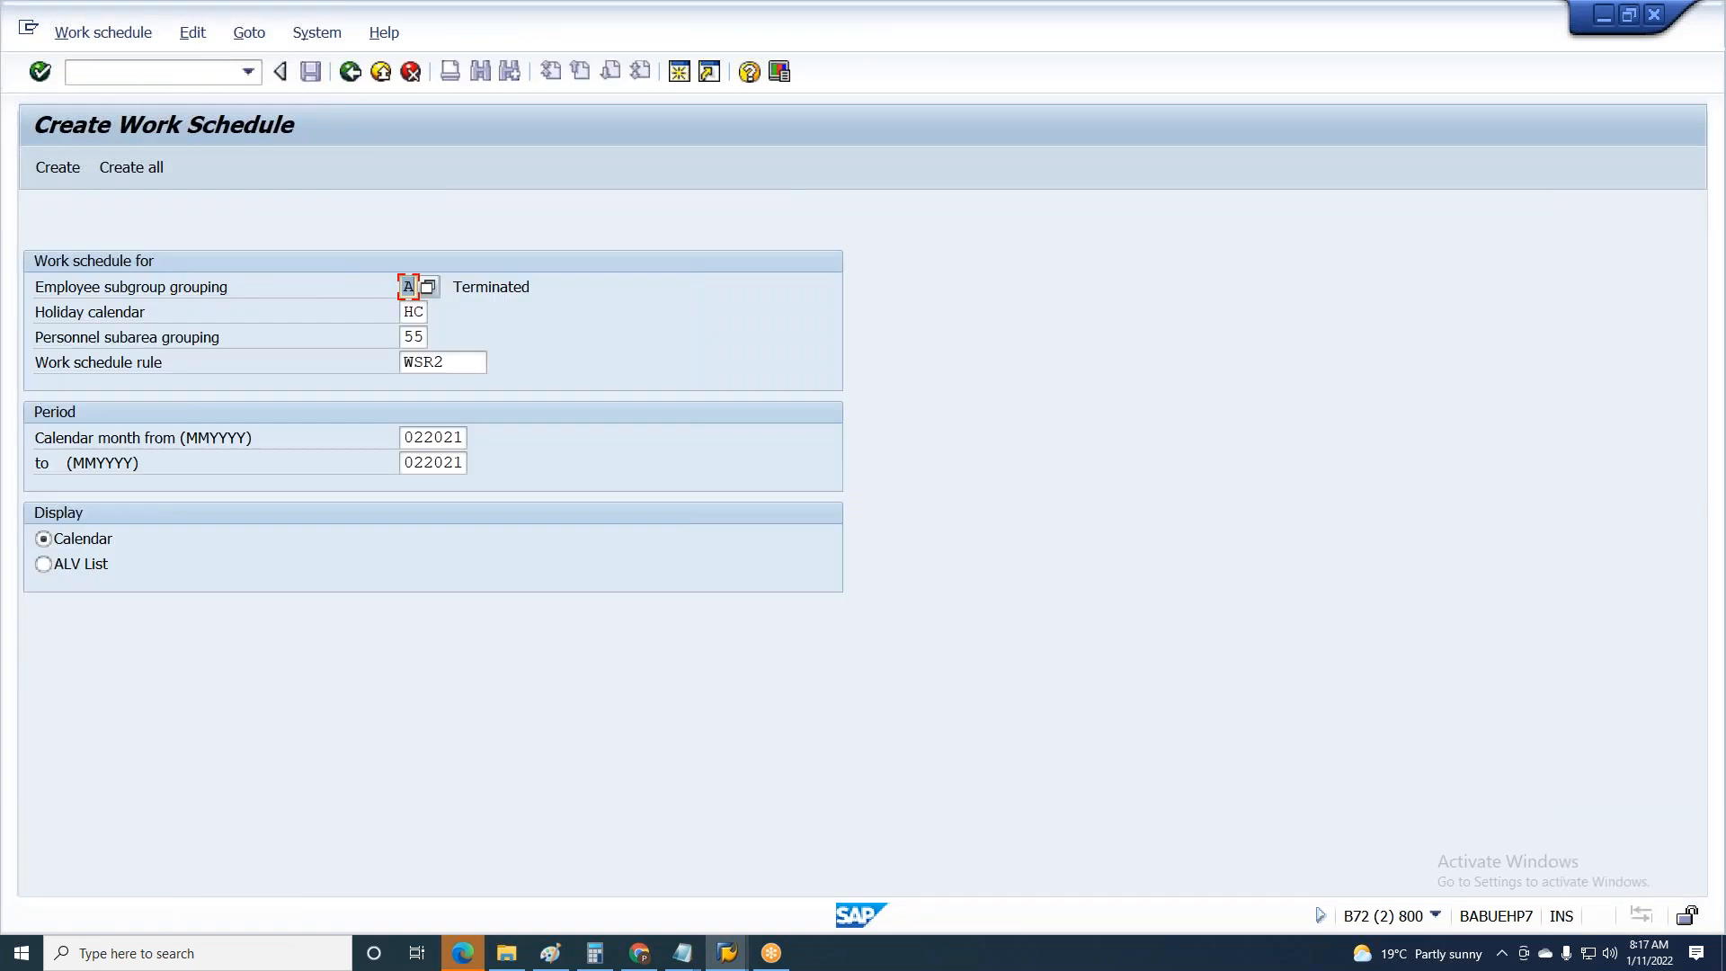
left_click(90, 34)
left_click(93, 122)
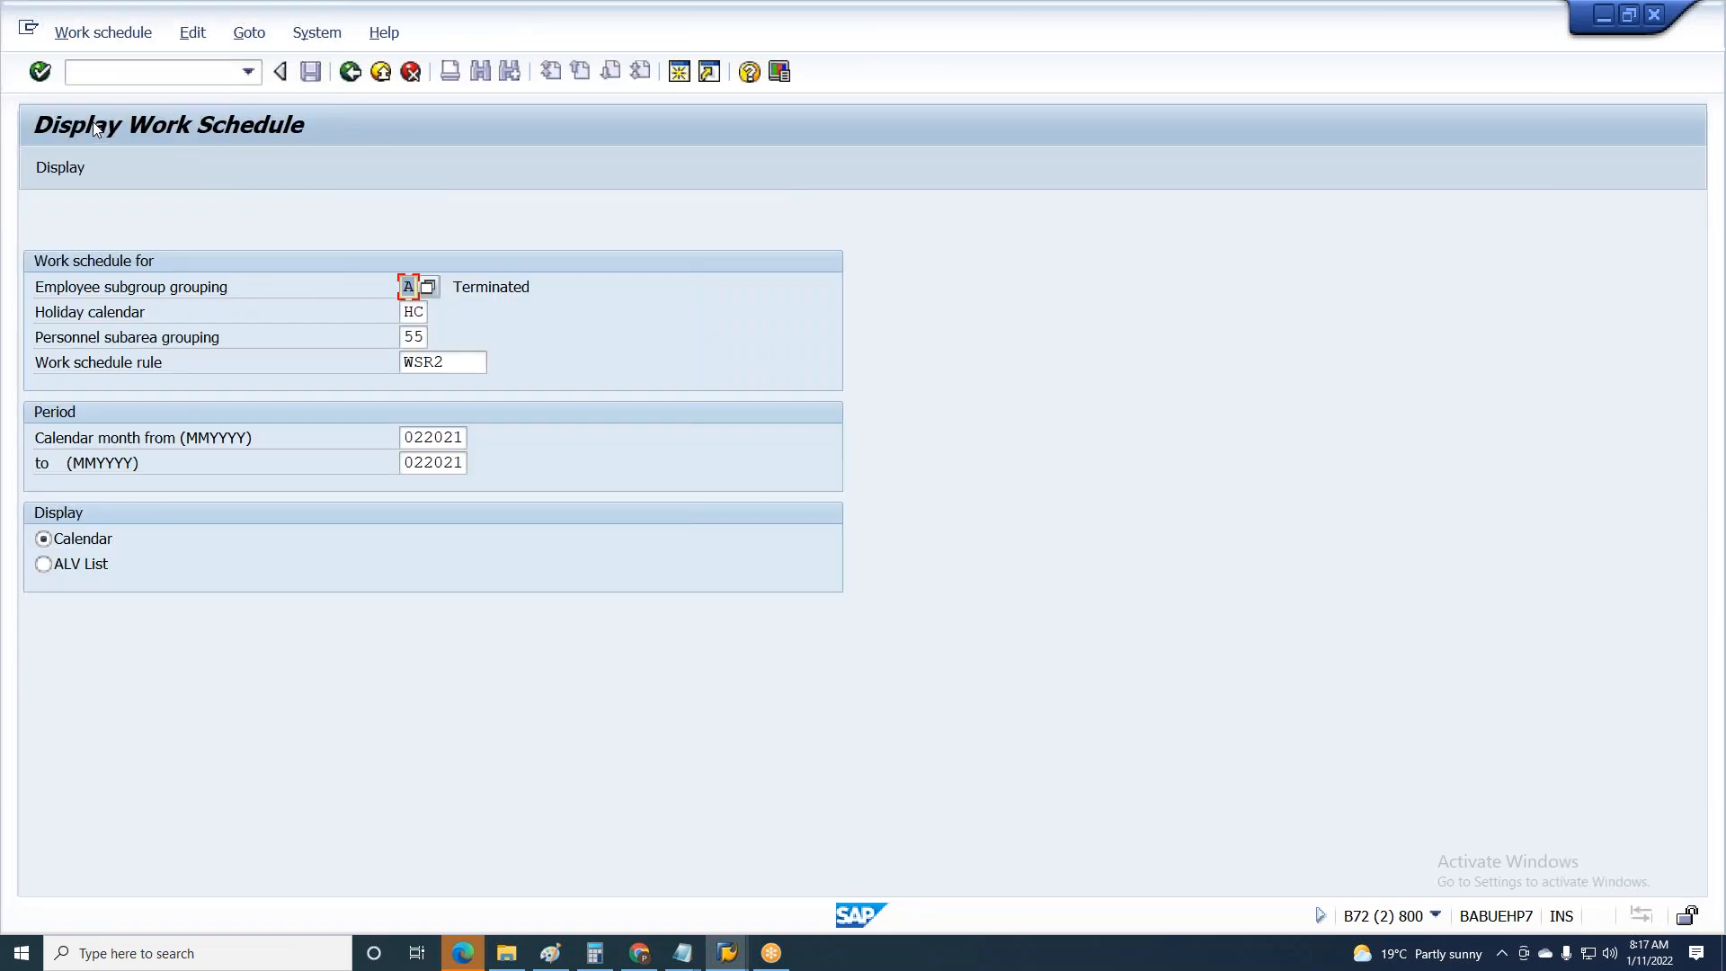
left_click(46, 173)
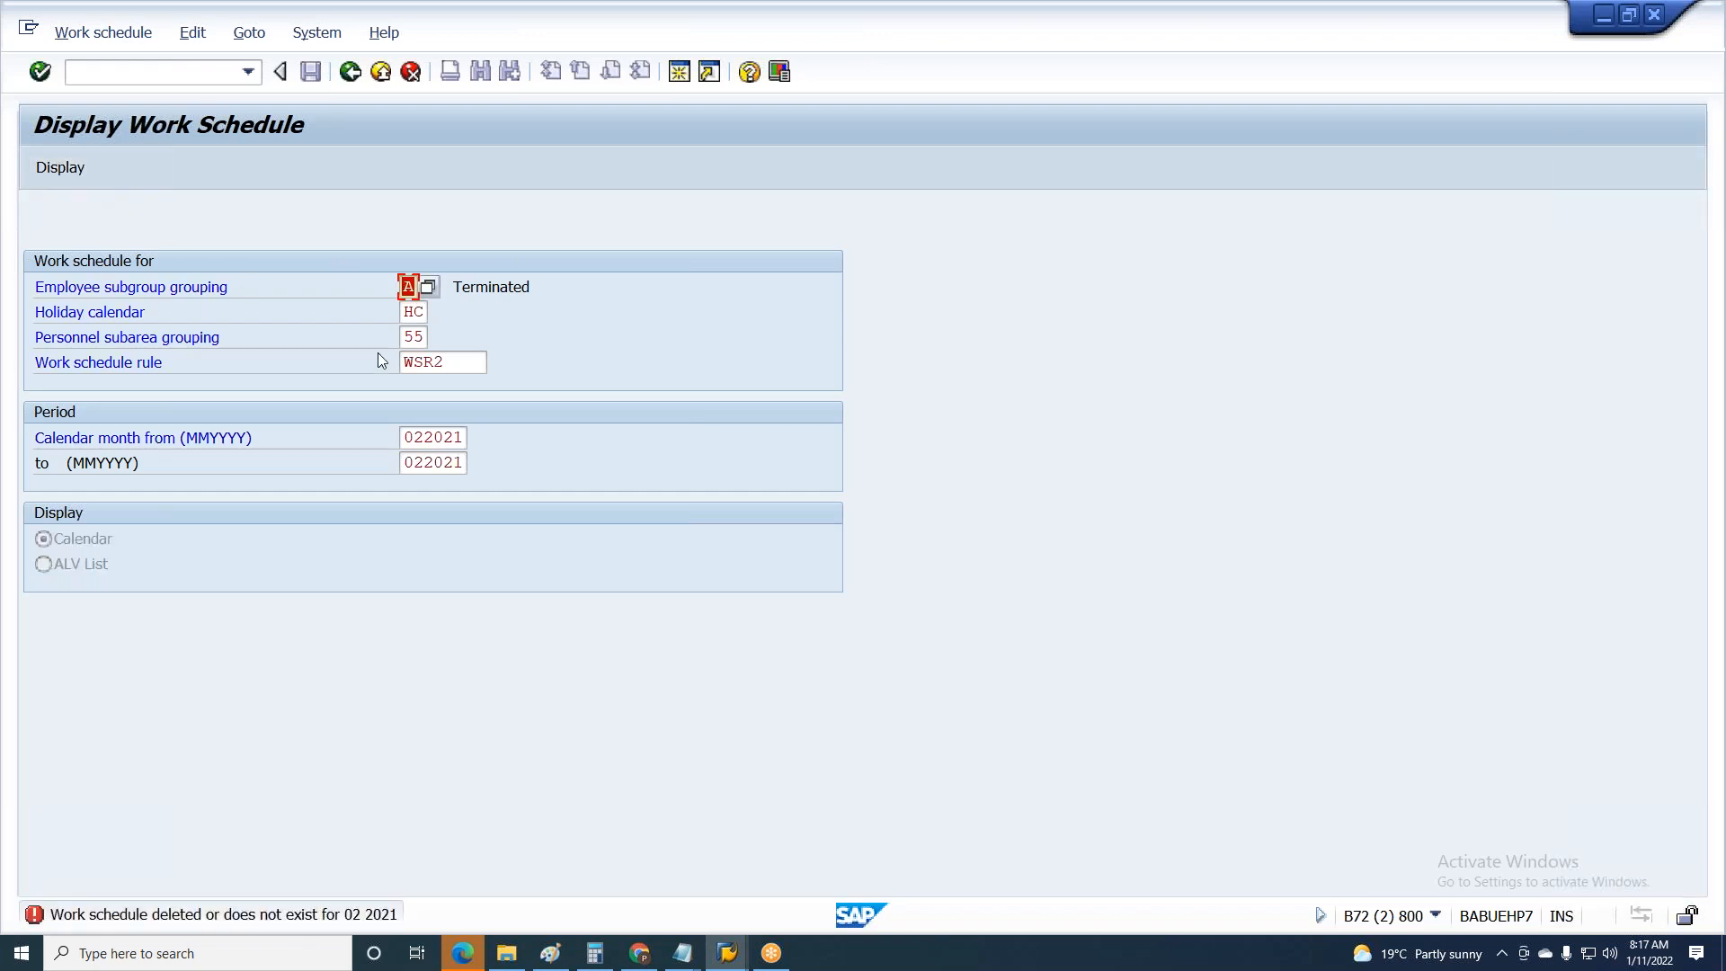
- Set the work schedule's holiday calendar to 49, personnel subarea grouping to 90, and work schedule rule to WSR1A
left_click(451, 358)
left_click(413, 312)
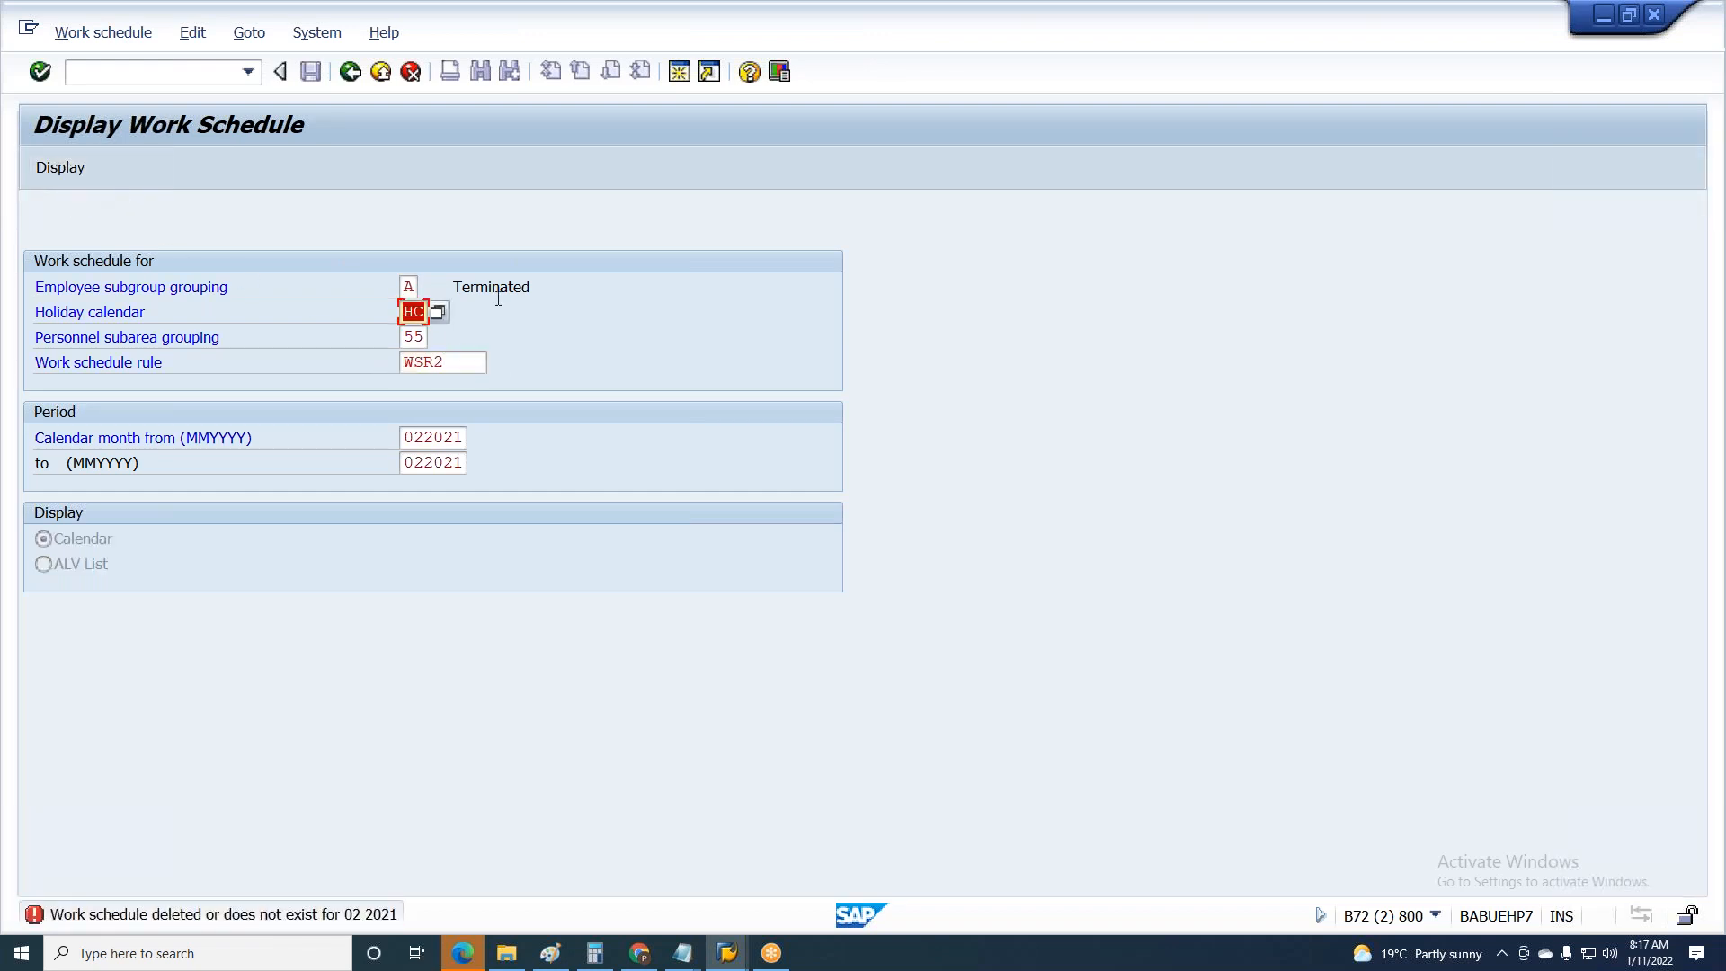
type("49")
key("Tab")
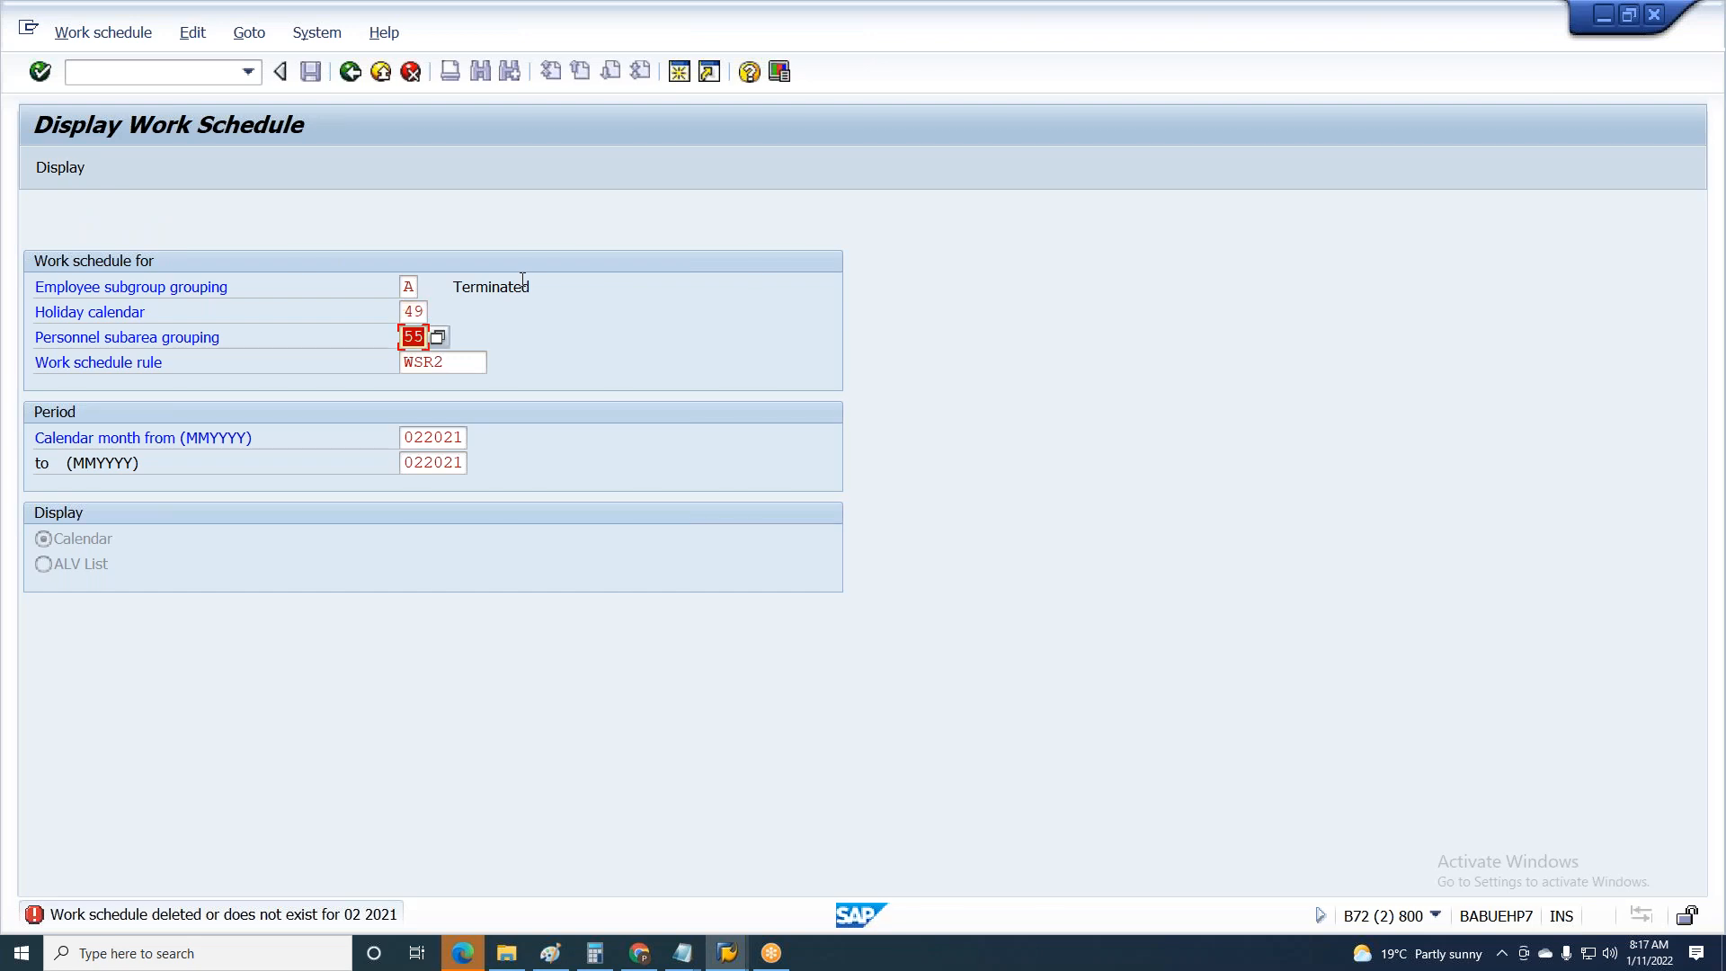
key("BackSpace")
type("90")
key("Tab")
key("F4")
double_click(187, 160)
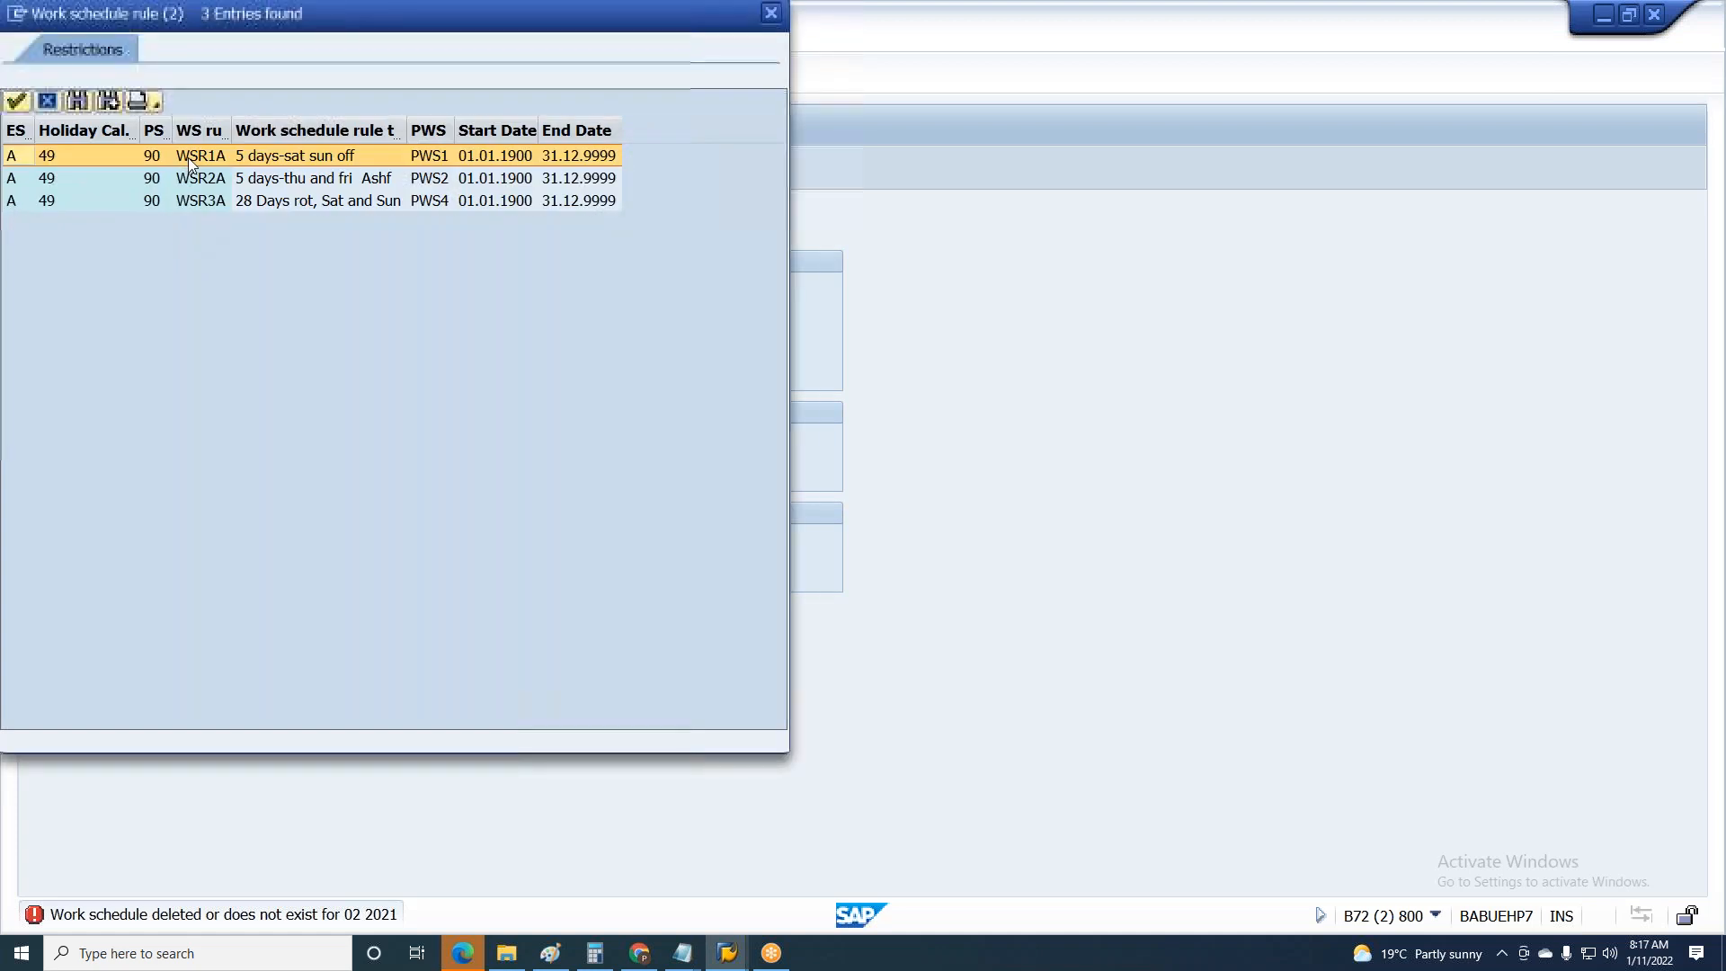
- Set the period from 012021 to 012021 and display the work schedule
key("Tab")
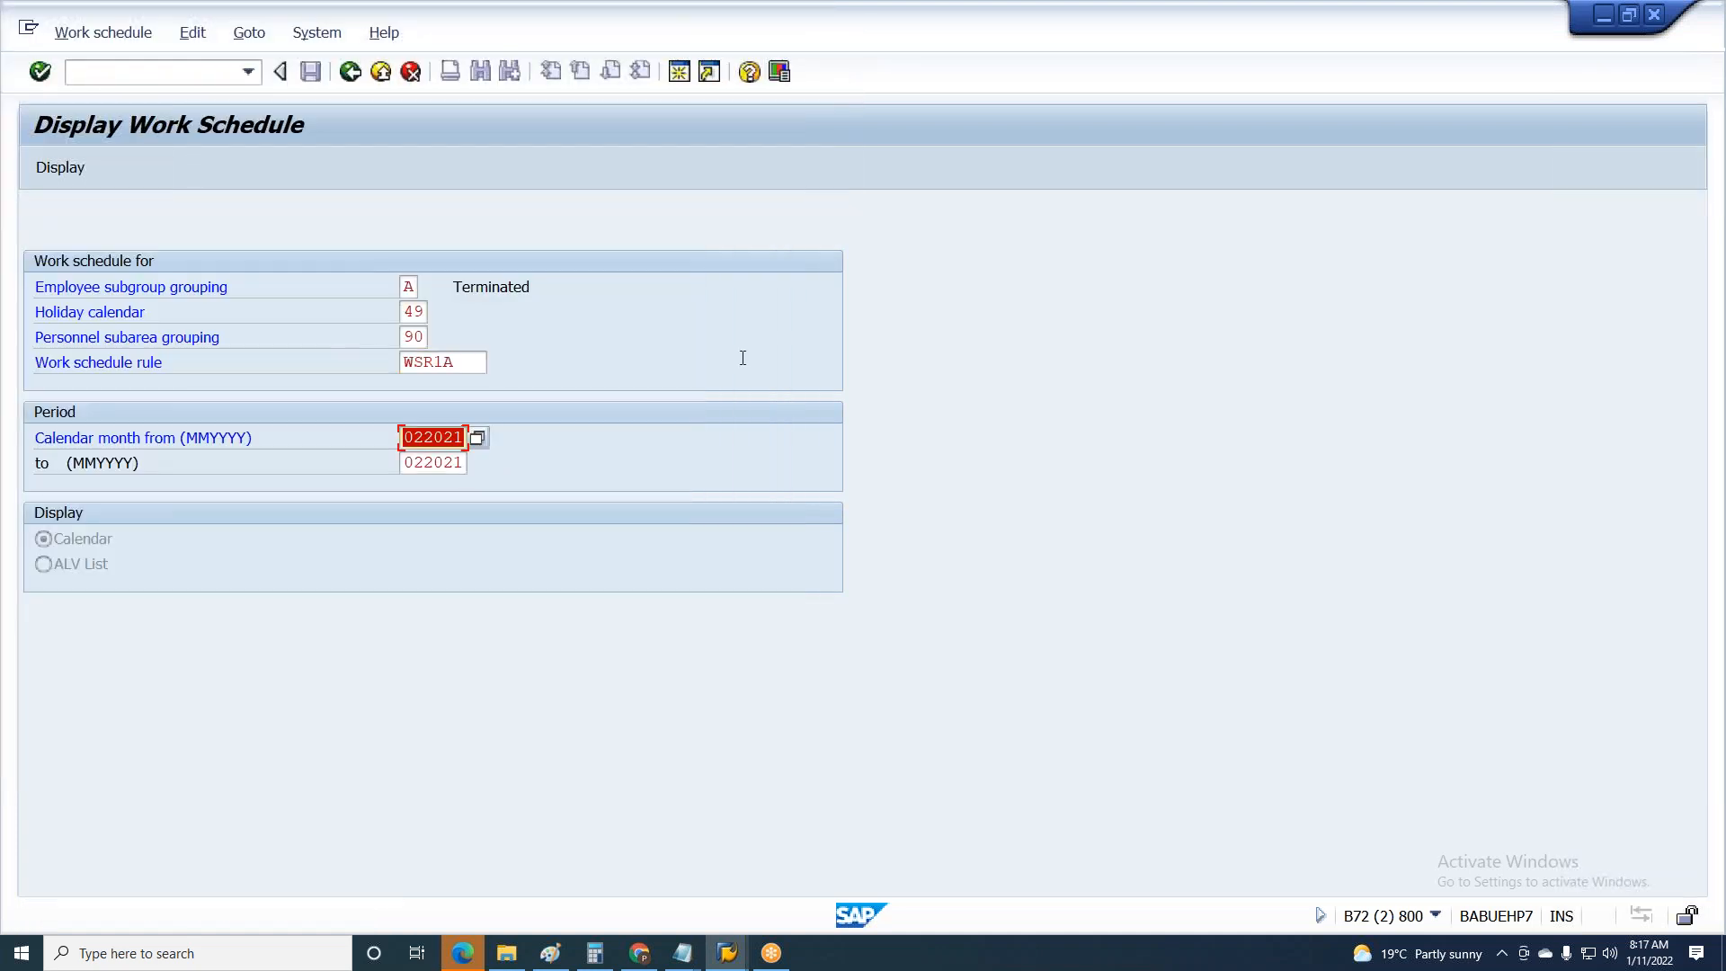
type("012021")
key("Tab")
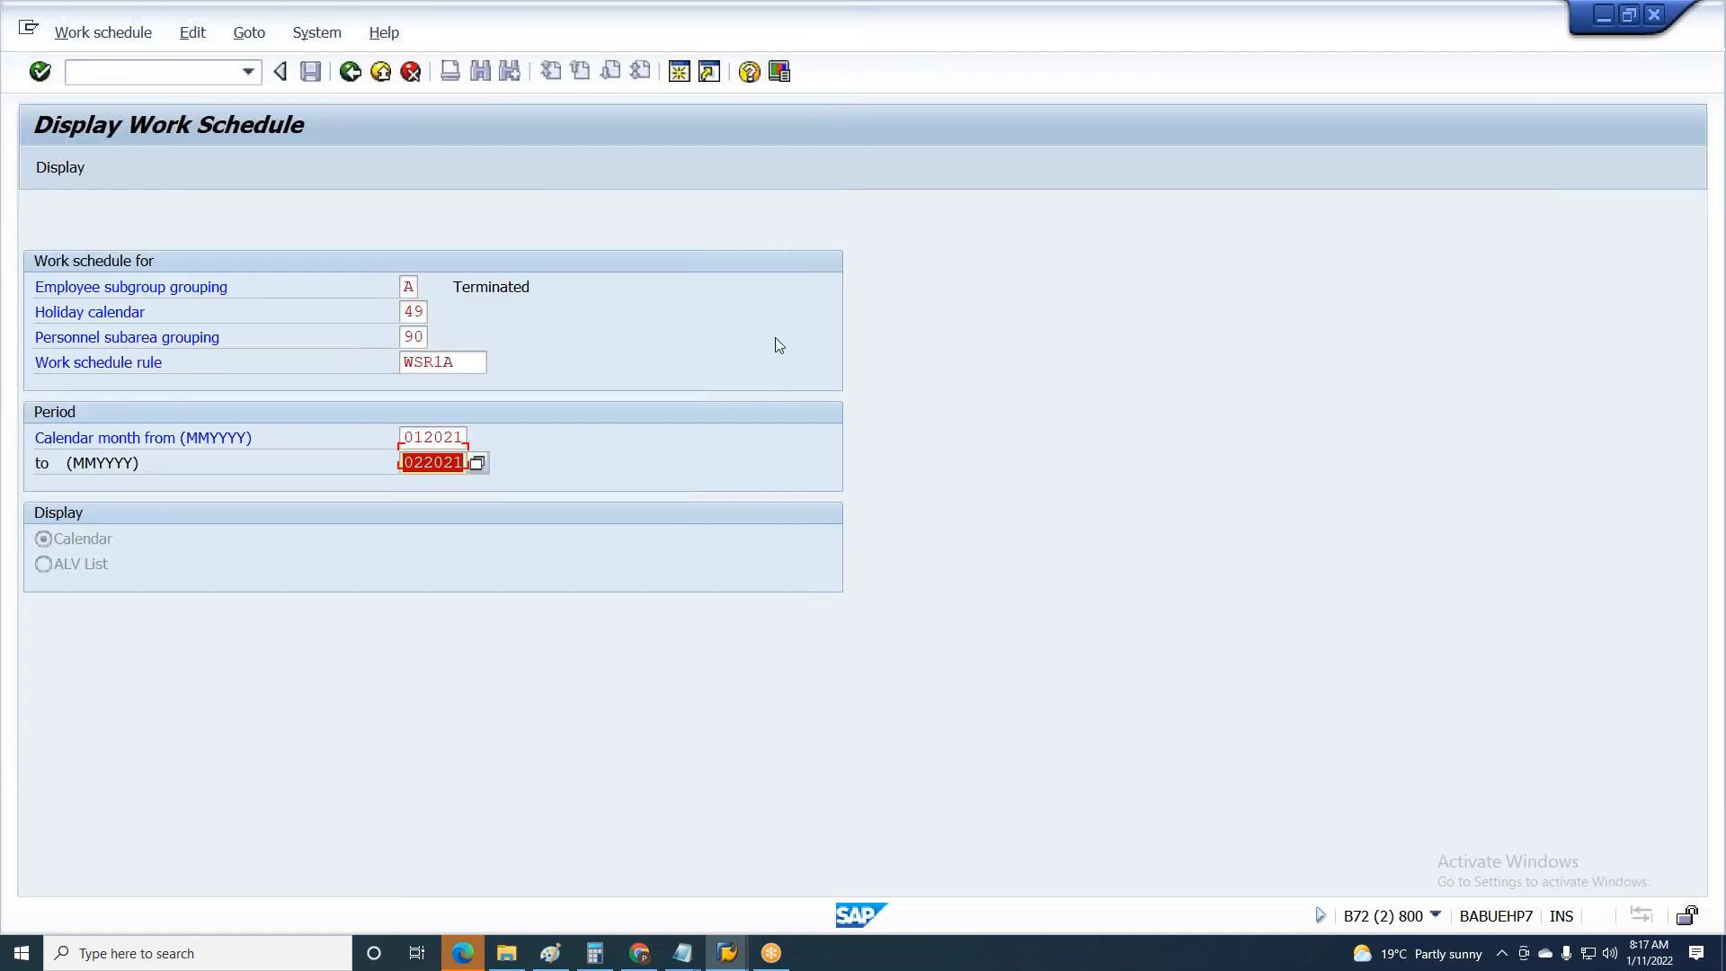
type("012021")
left_click(79, 166)
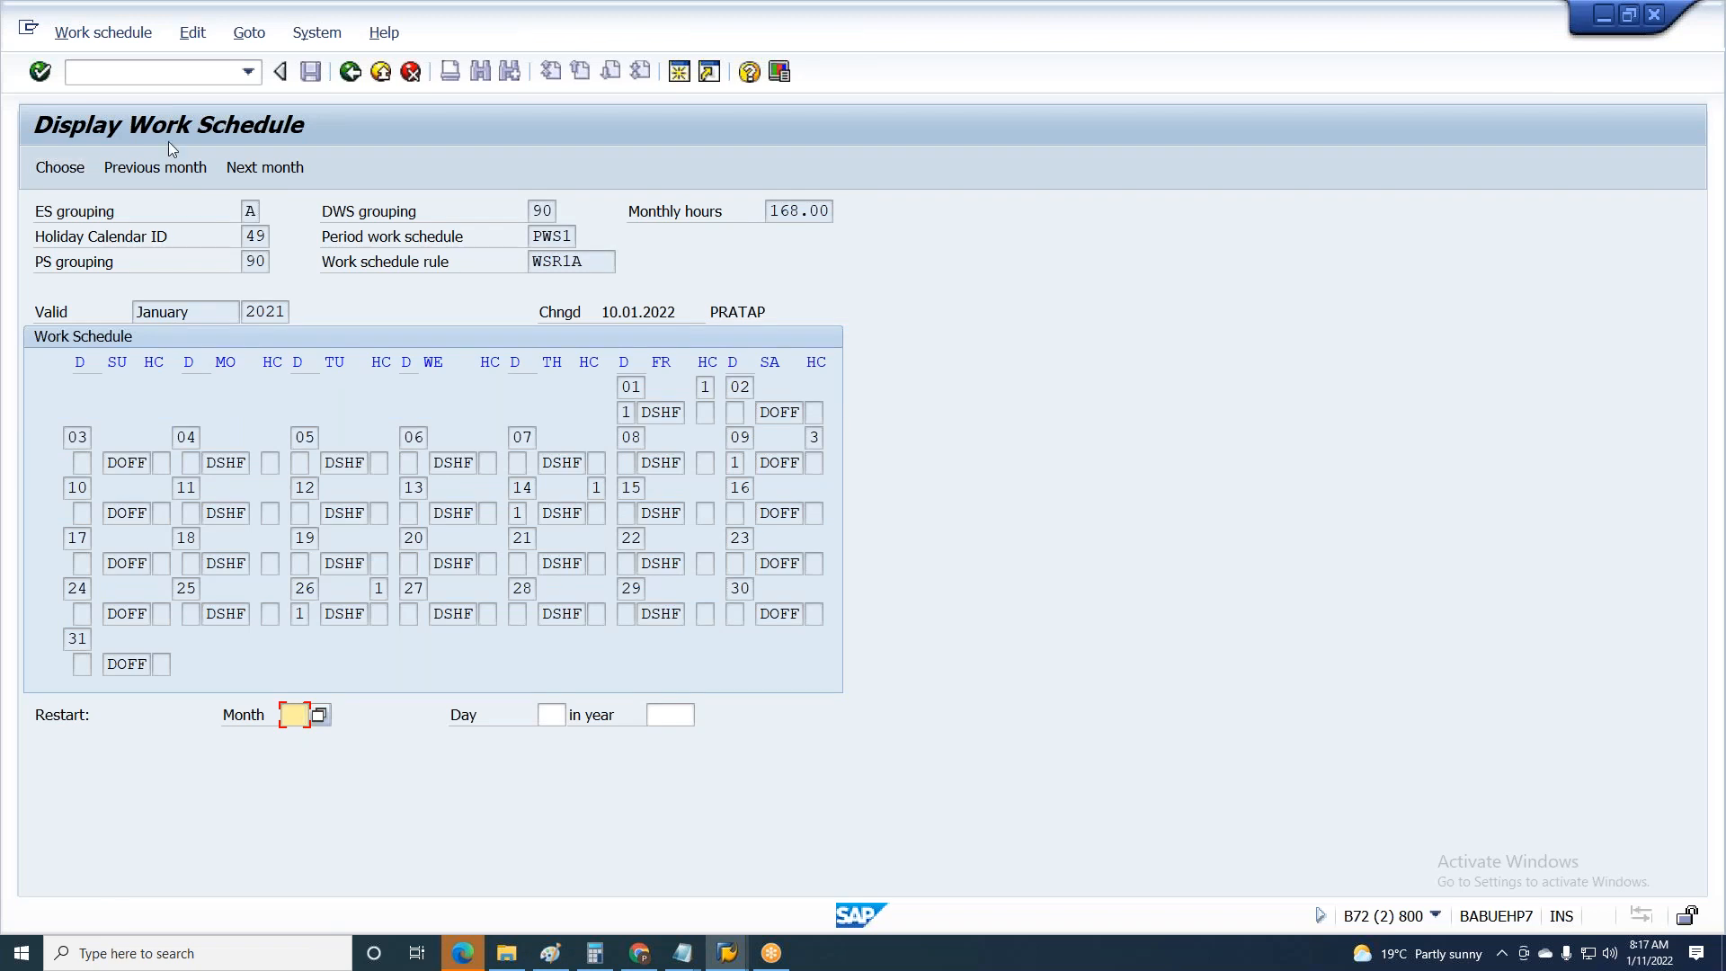
- Examine the holiday classes and day types assigned to holidays and regular days in the January 2021 work schedule
left_click(1402, 77)
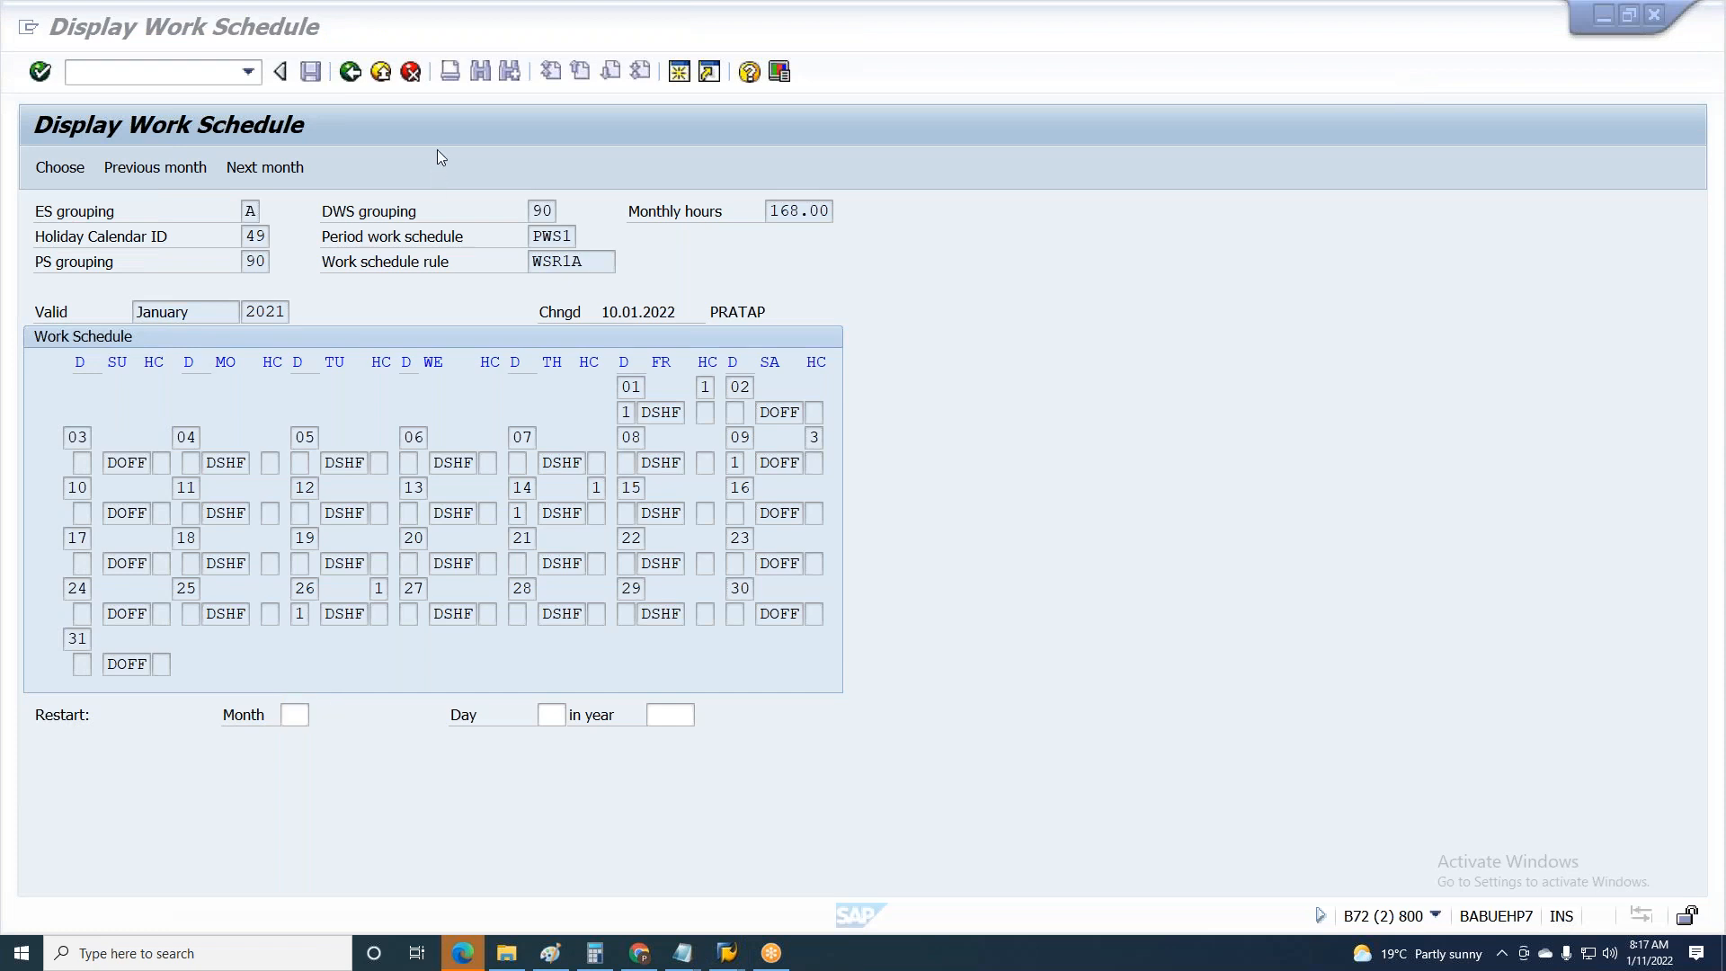
left_click(704, 388)
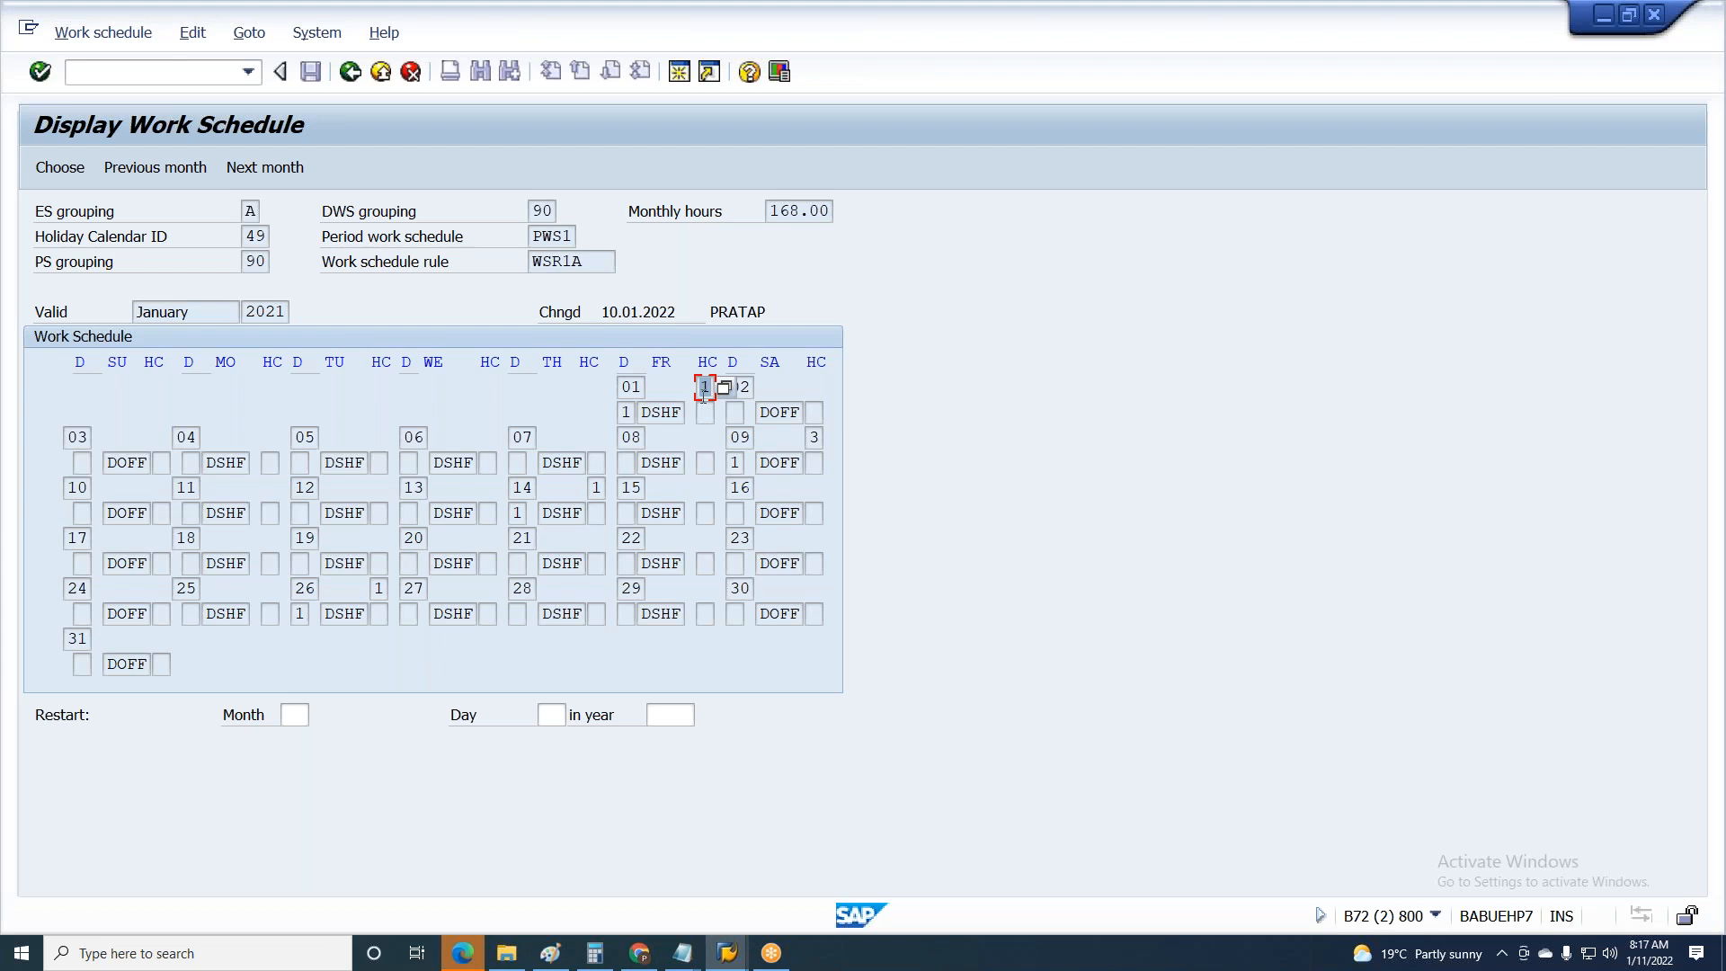
left_click(813, 437)
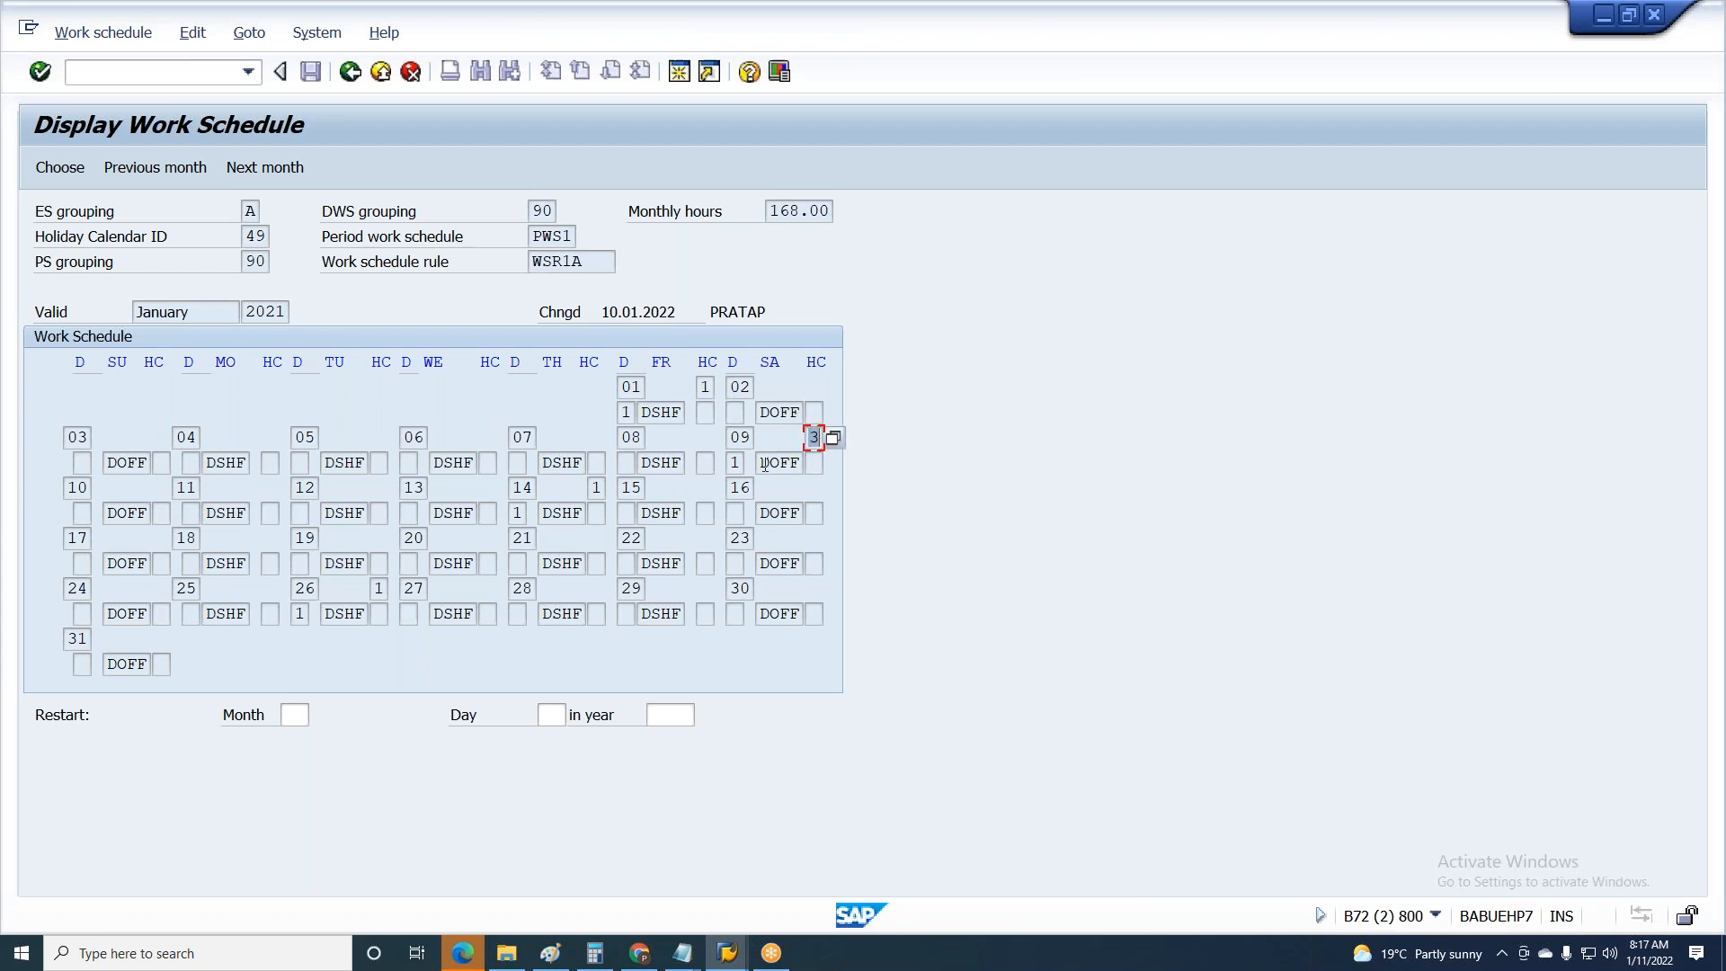
left_click(594, 487)
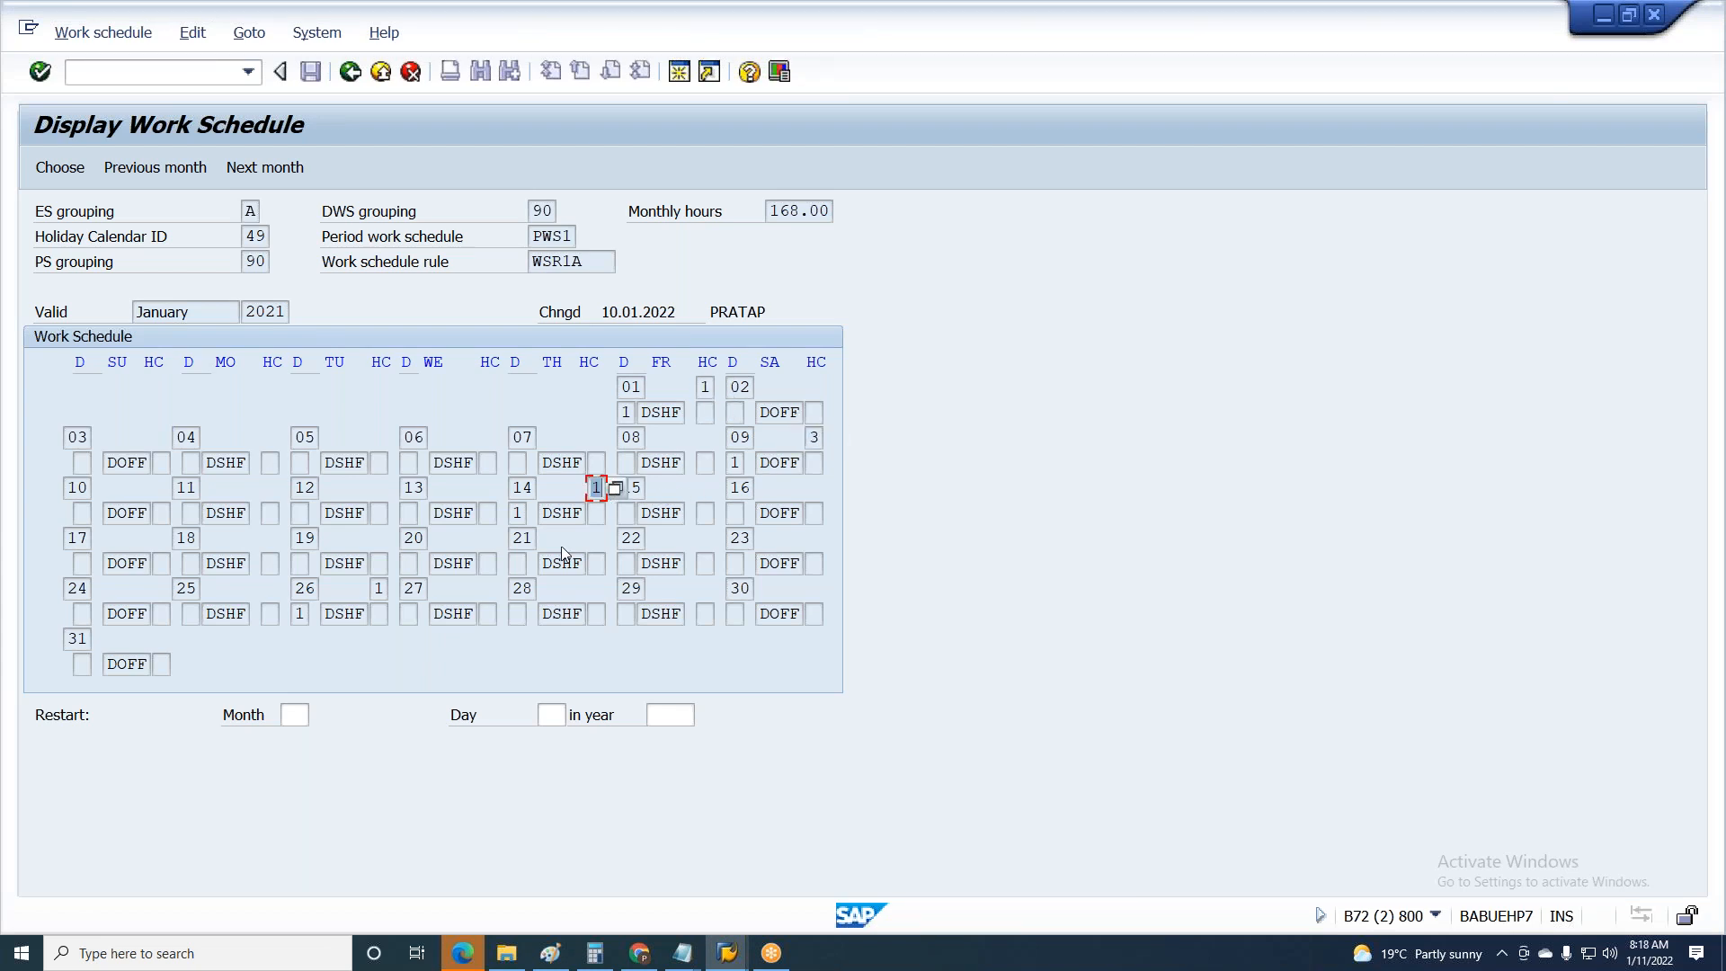
left_click(378, 587)
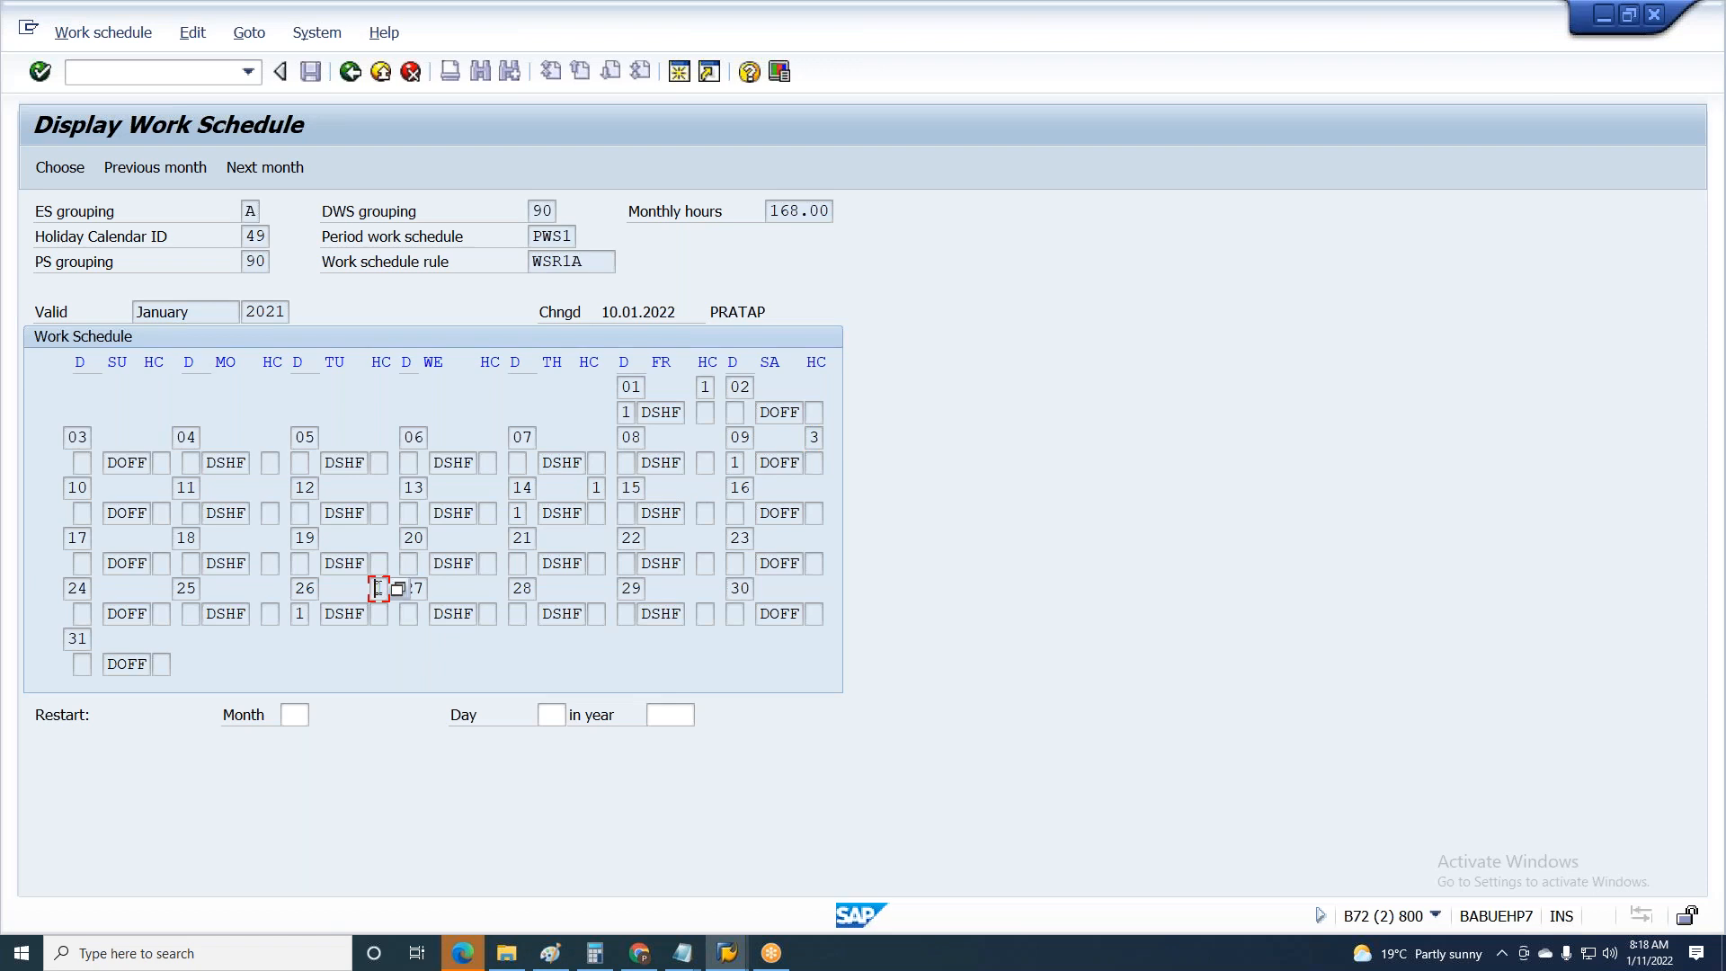
left_click(703, 388)
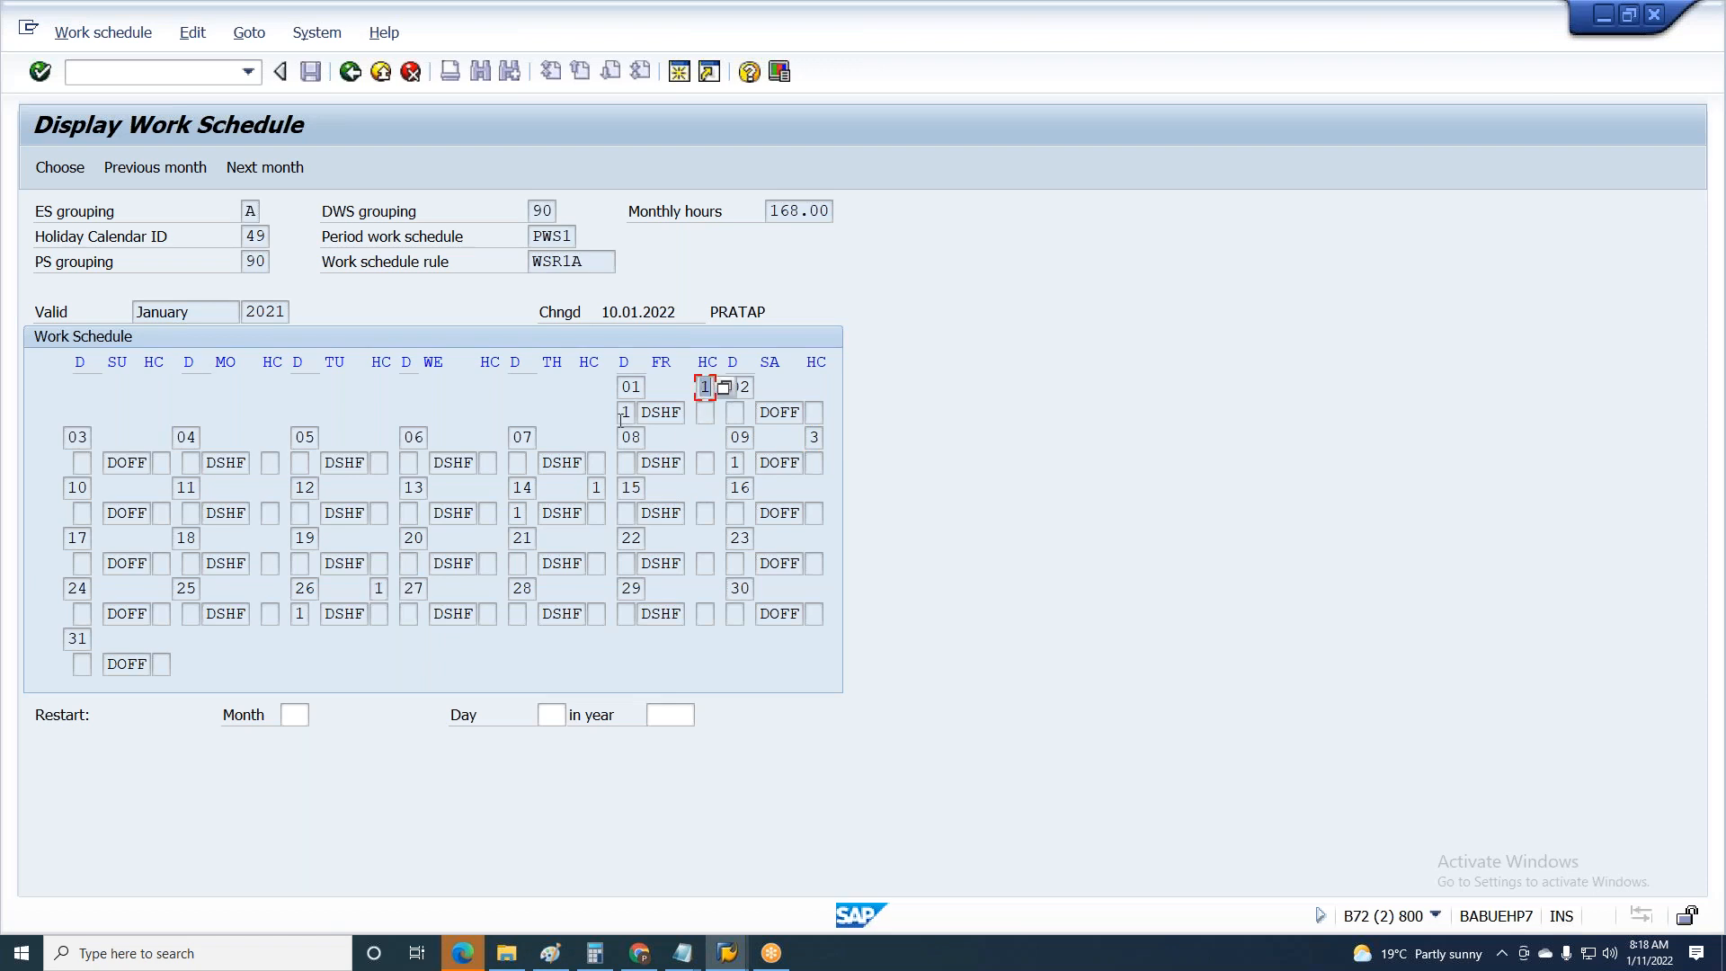
left_click(627, 413)
left_click(518, 512)
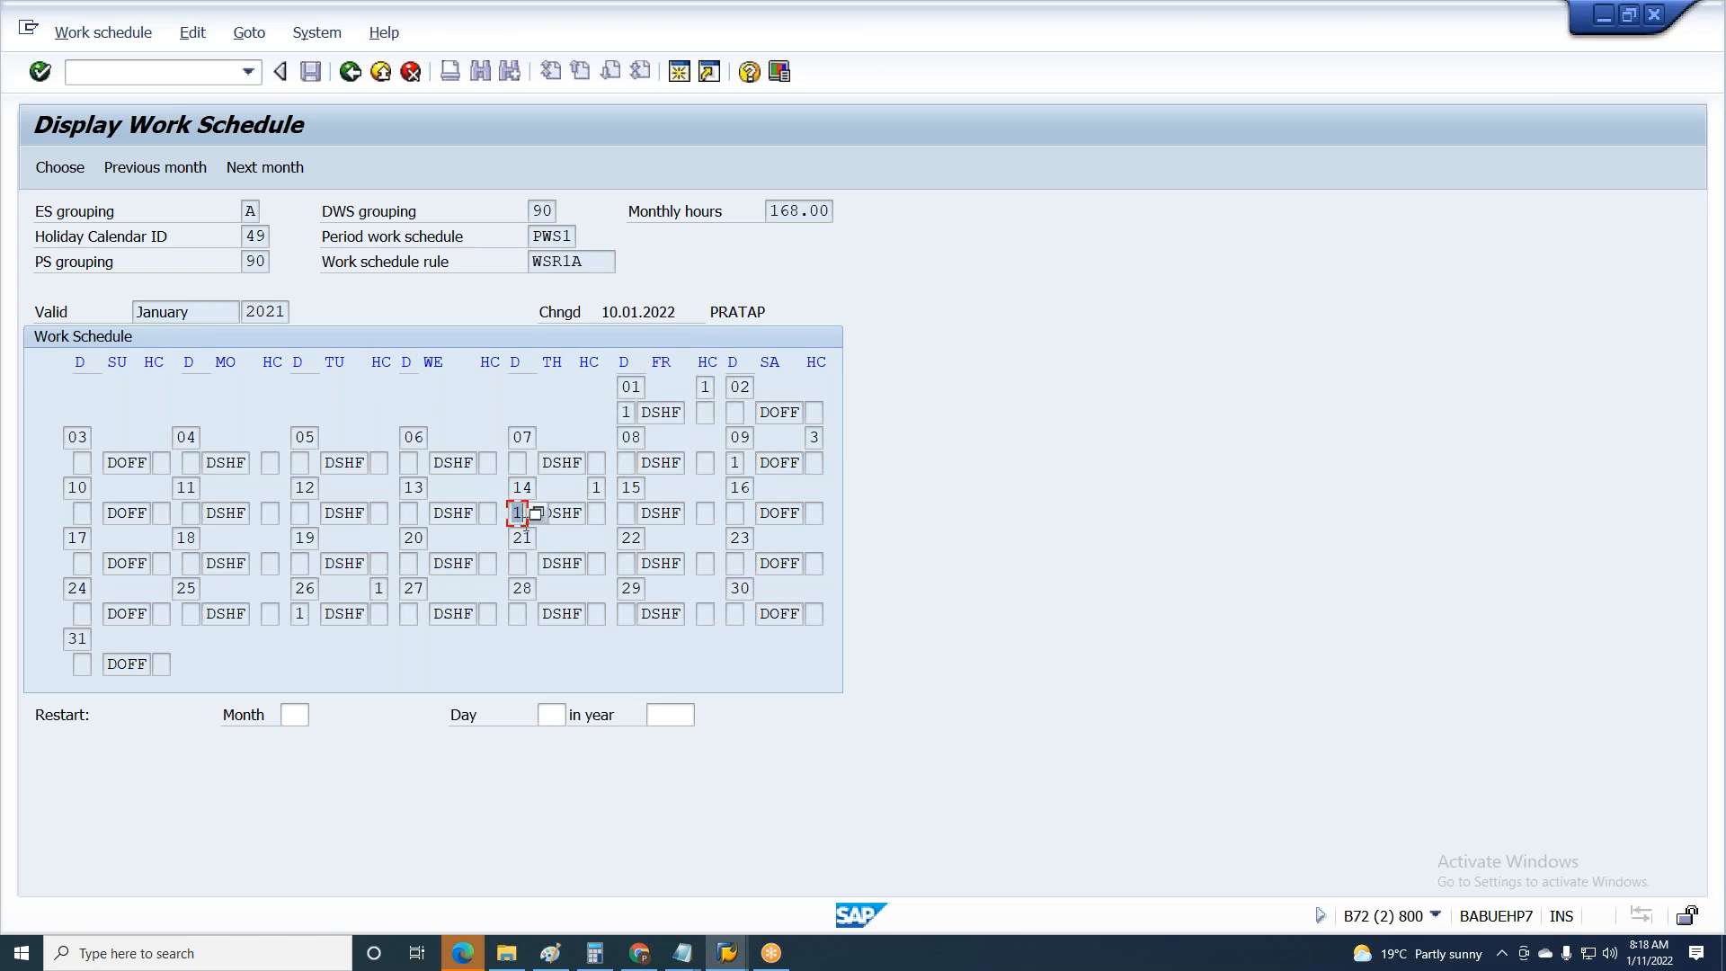
left_click(299, 613)
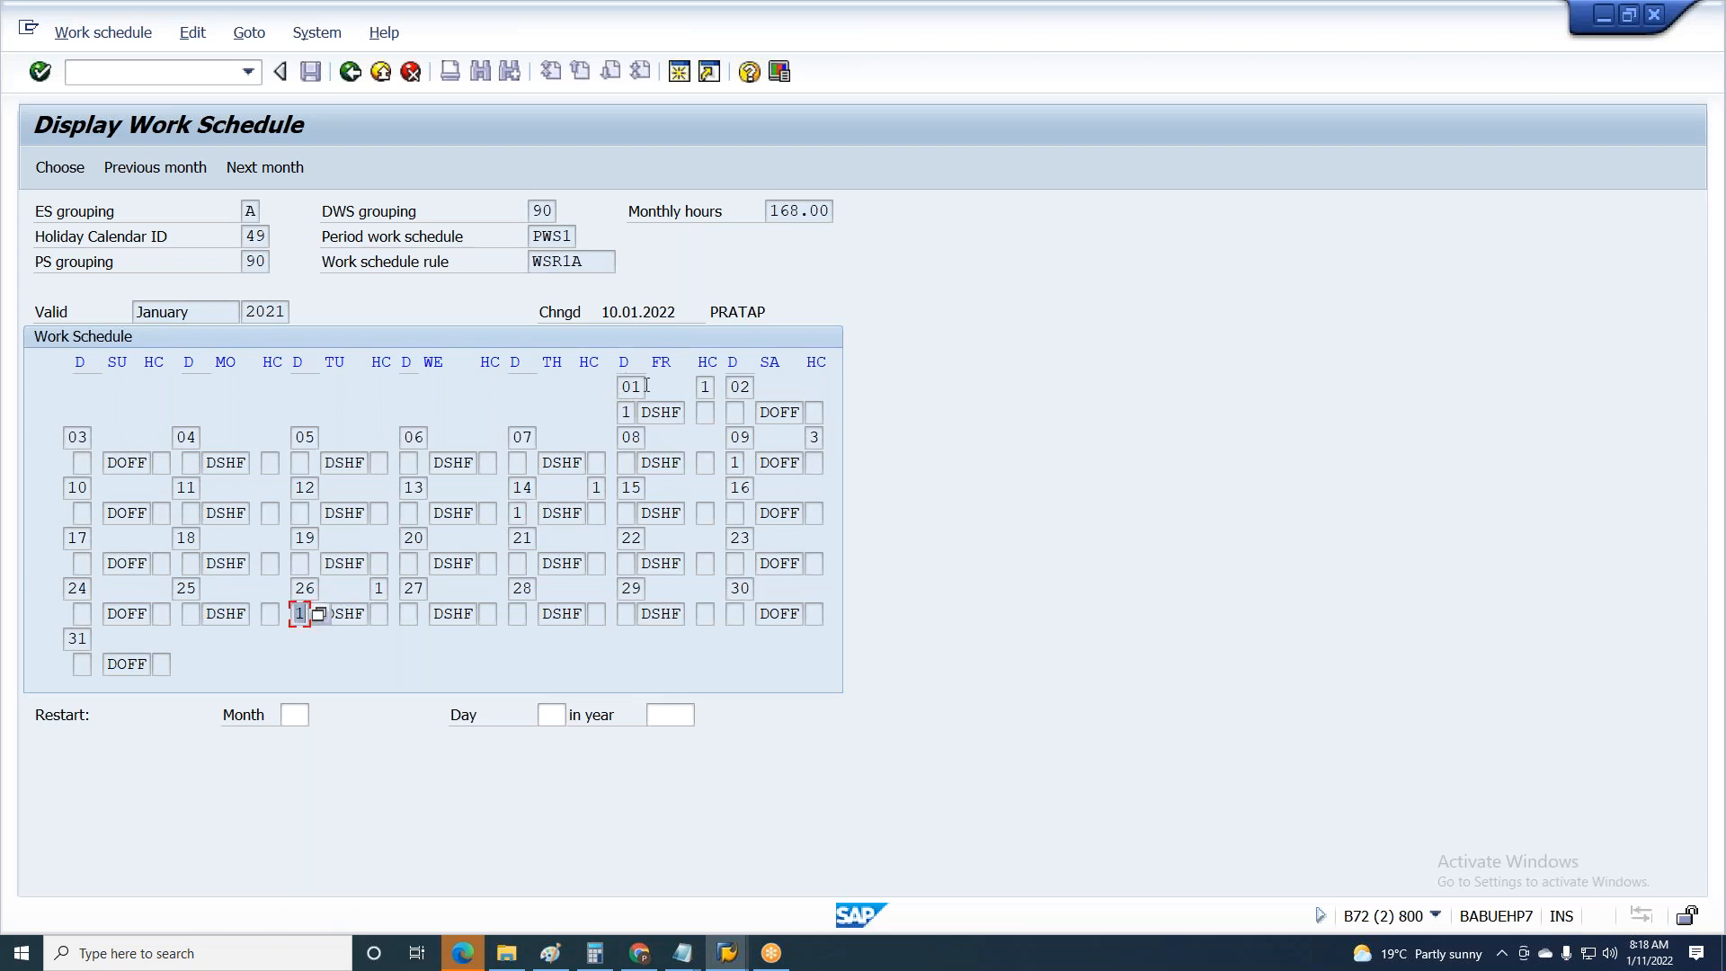
left_click(486, 461)
left_click(300, 461)
left_click(299, 563)
- Switch to the Notepad note and add the indented line "Day type is number 0-9" below the heading
left_click(682, 952)
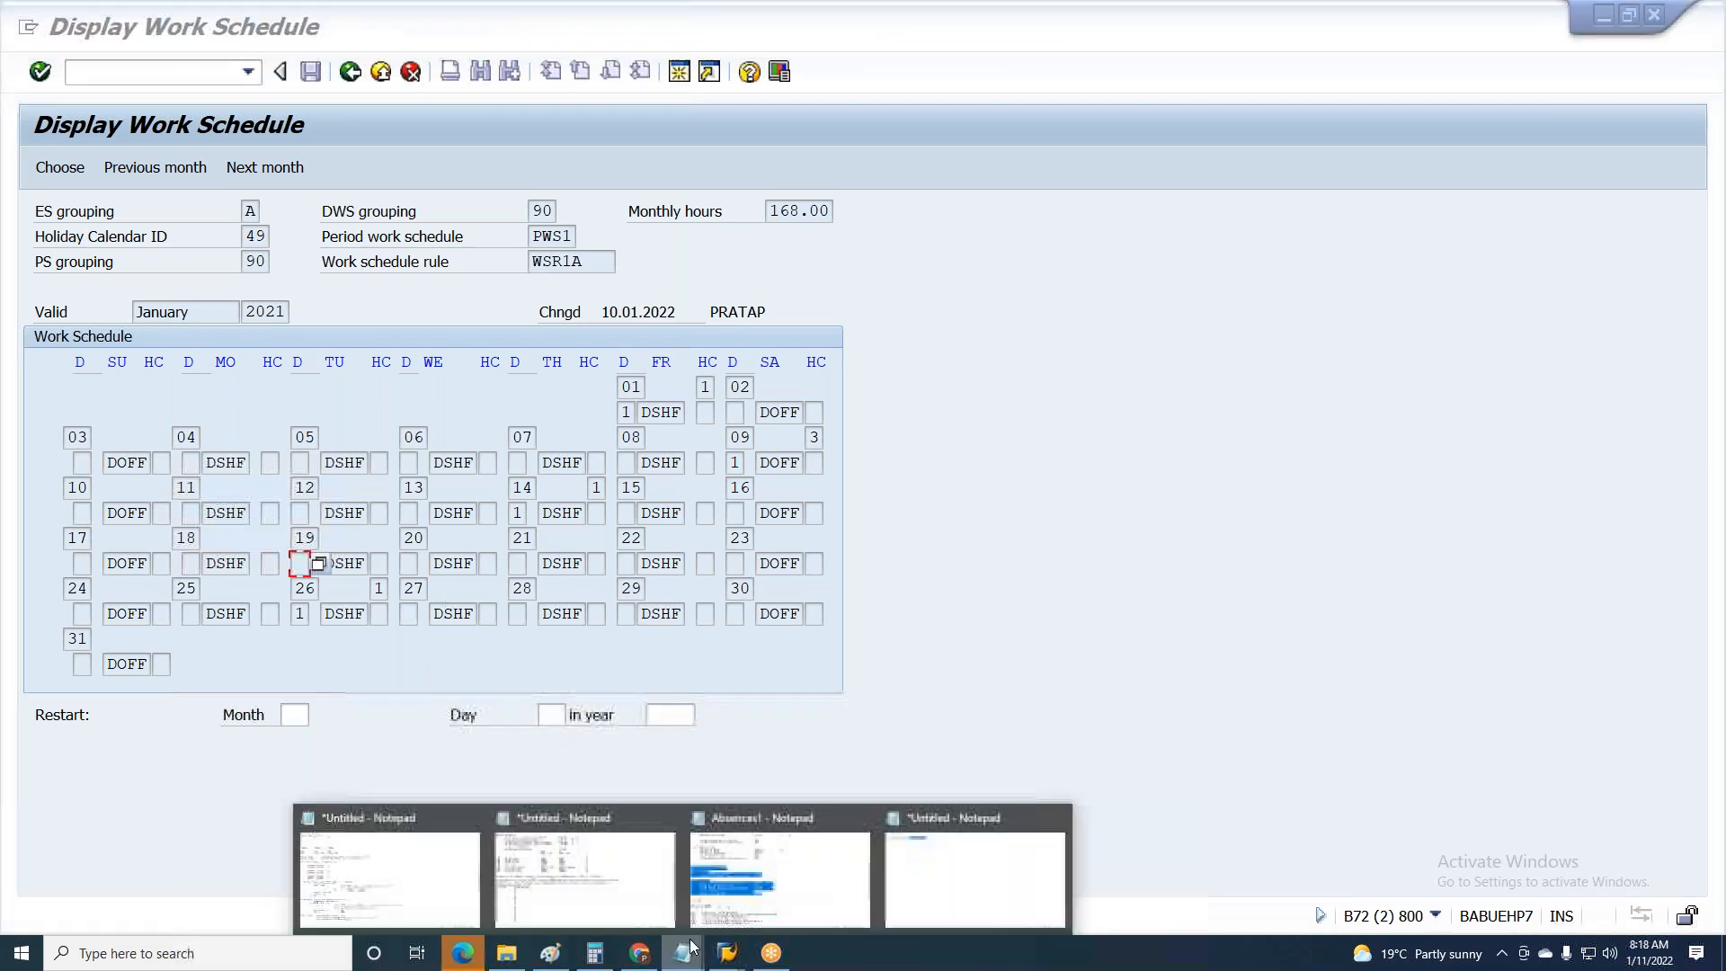
left_click(893, 838)
left_click(481, 80)
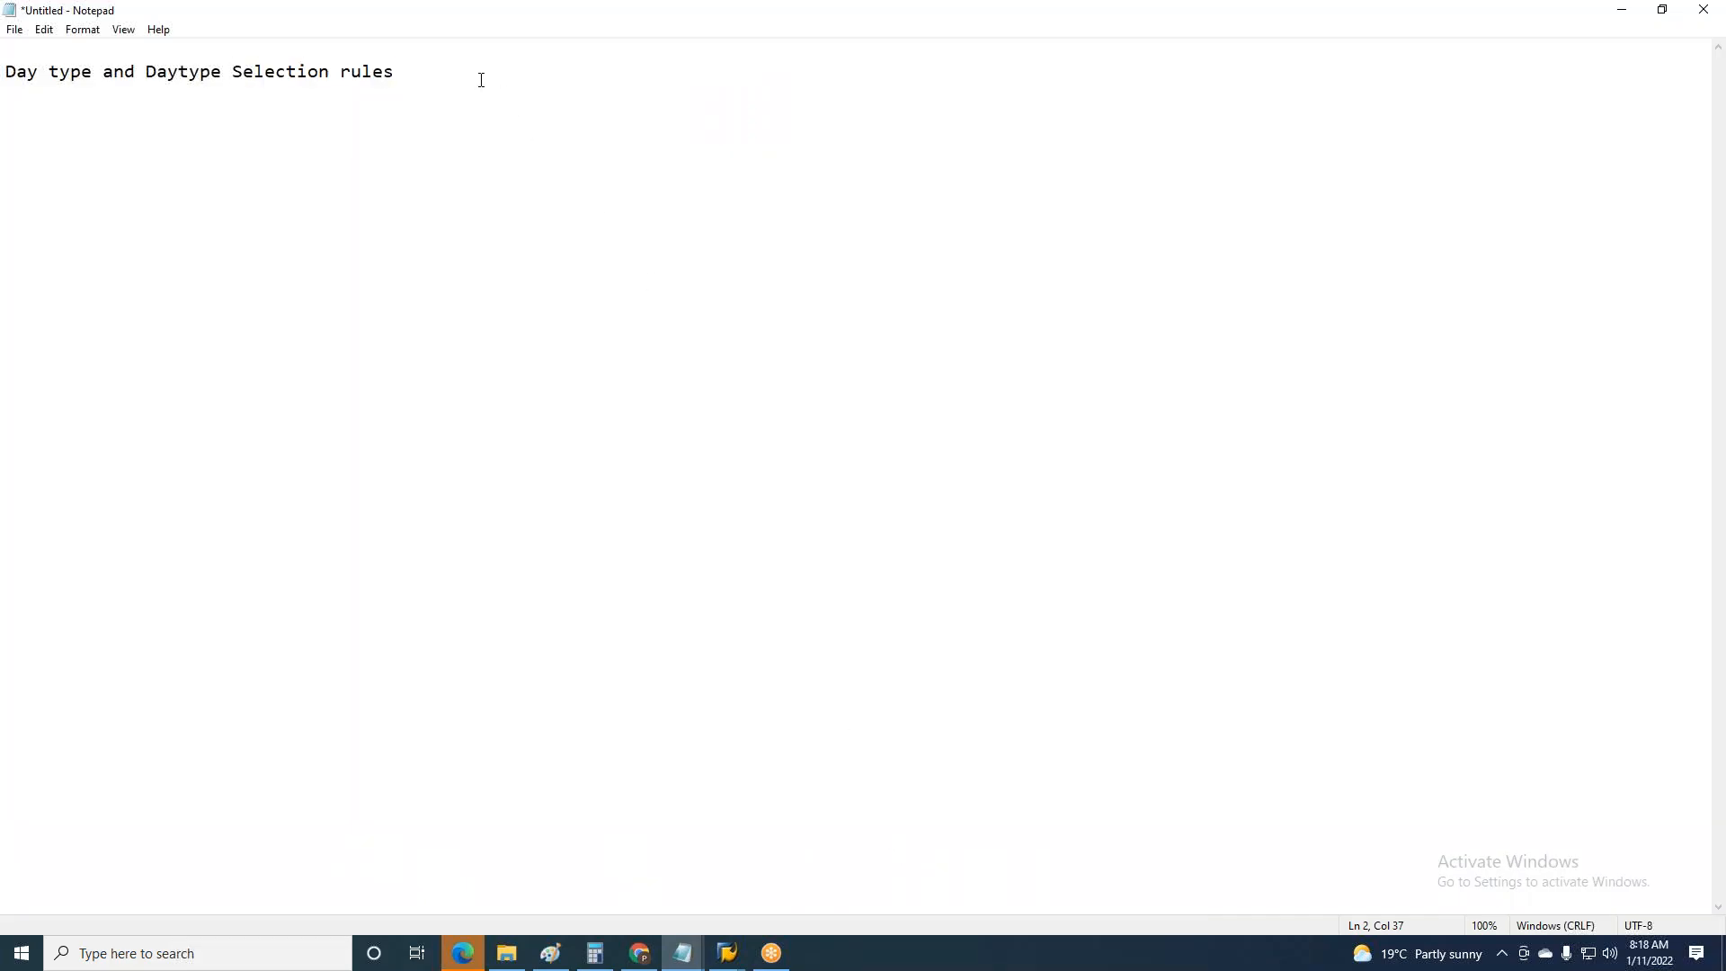
key("Return")
key("Return")
key("Tab")
type("Day type is number 0-9")
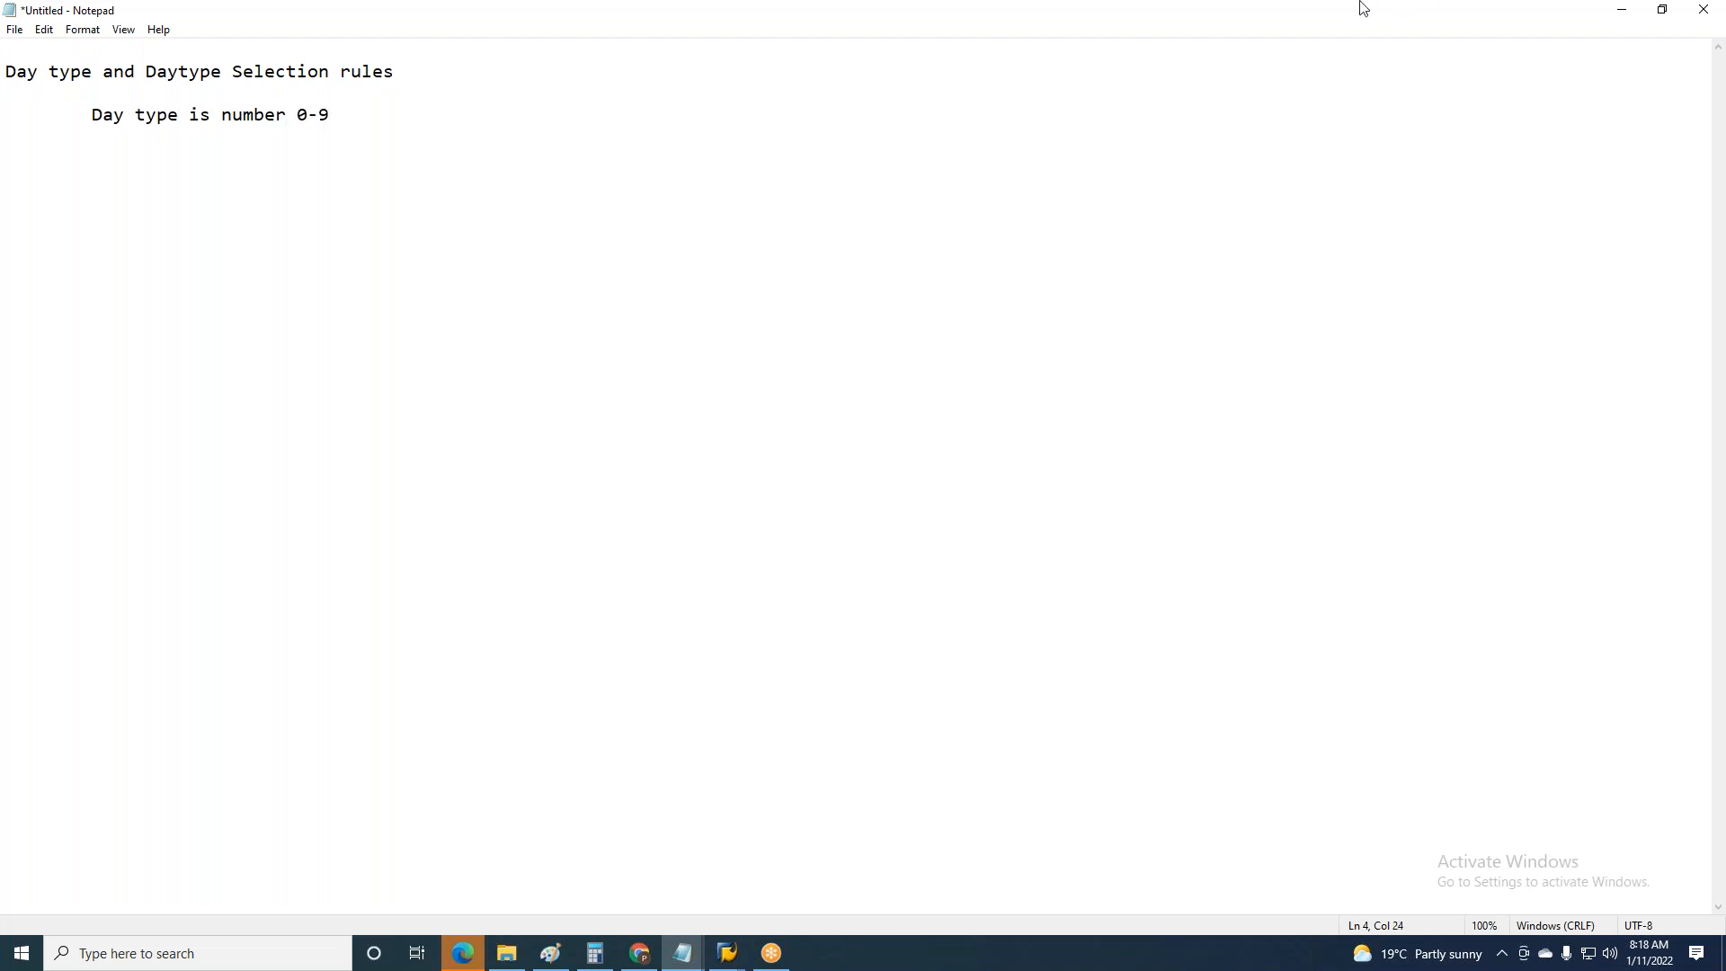
left_click(1362, 28)
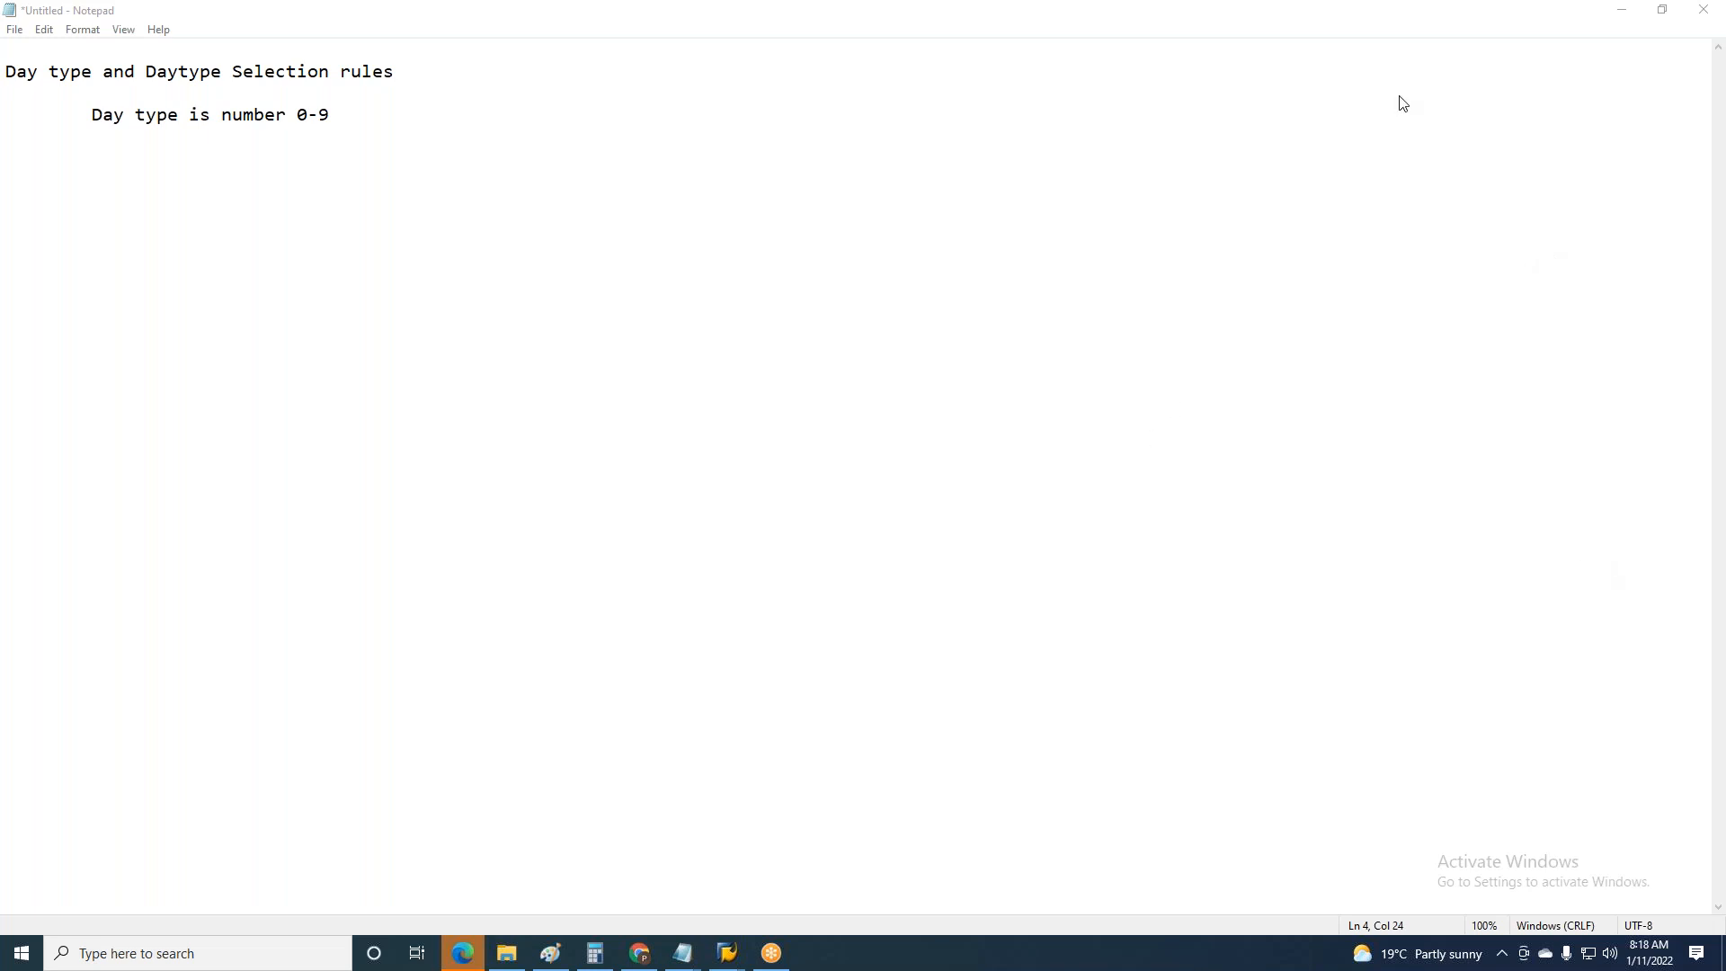
- Extend the day type line with the words "It determines pay"
left_click(426, 124)
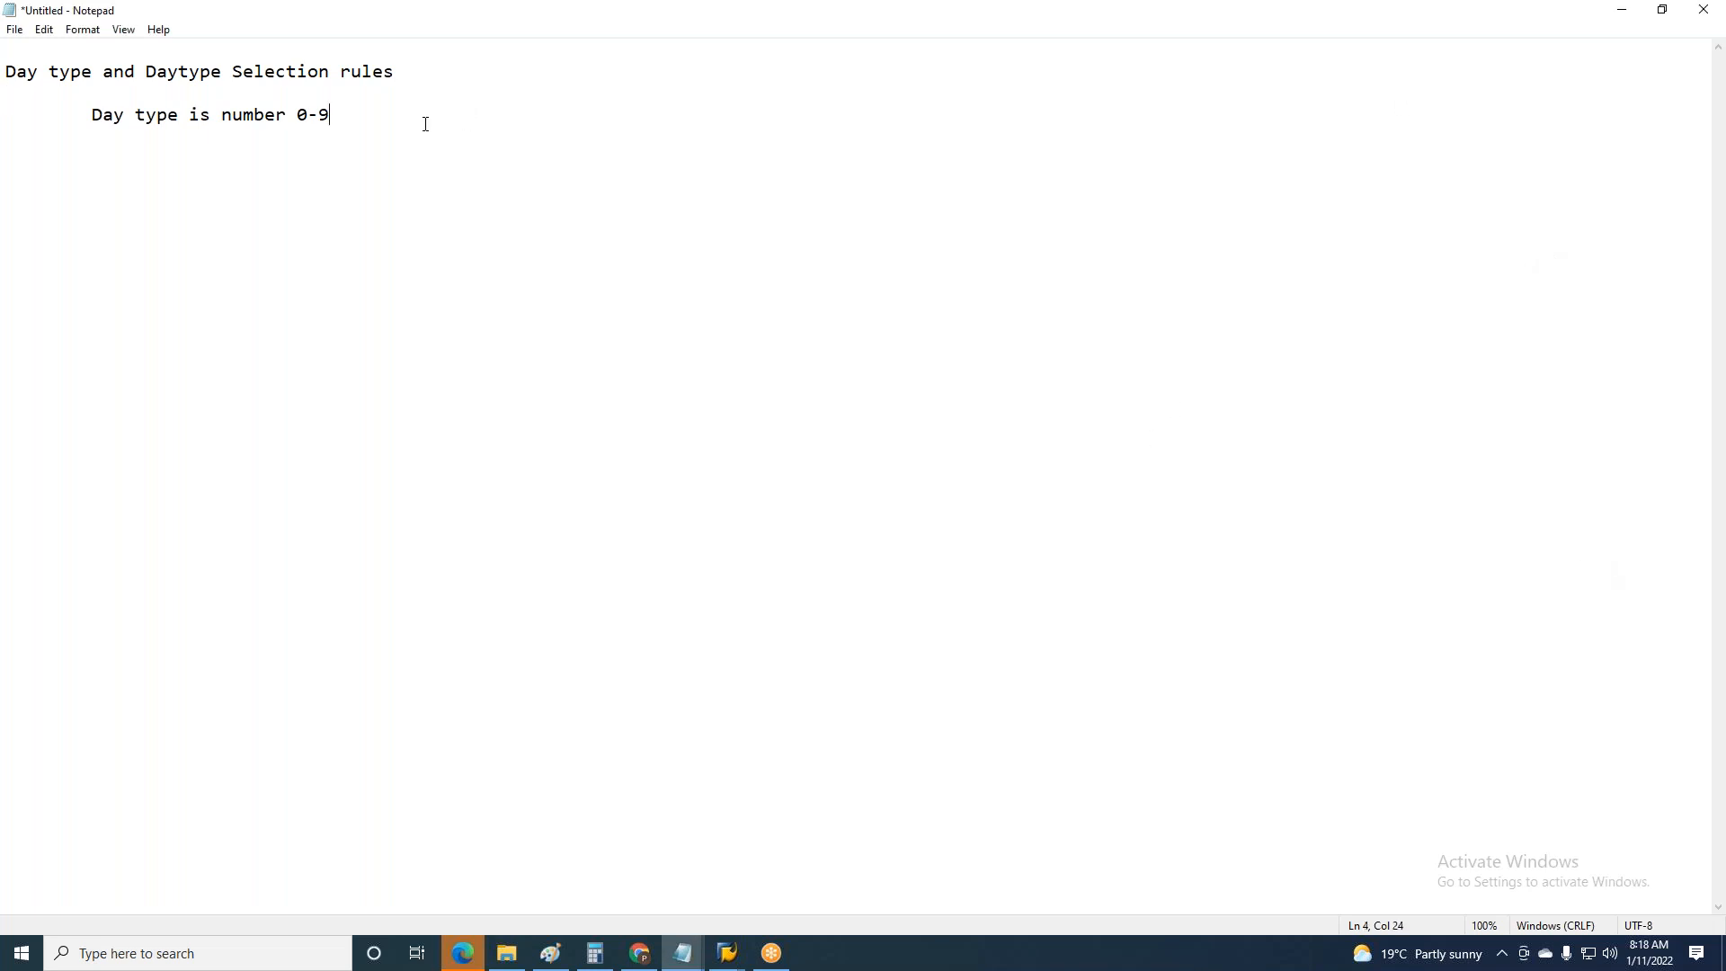
type("It determines pay Policy")
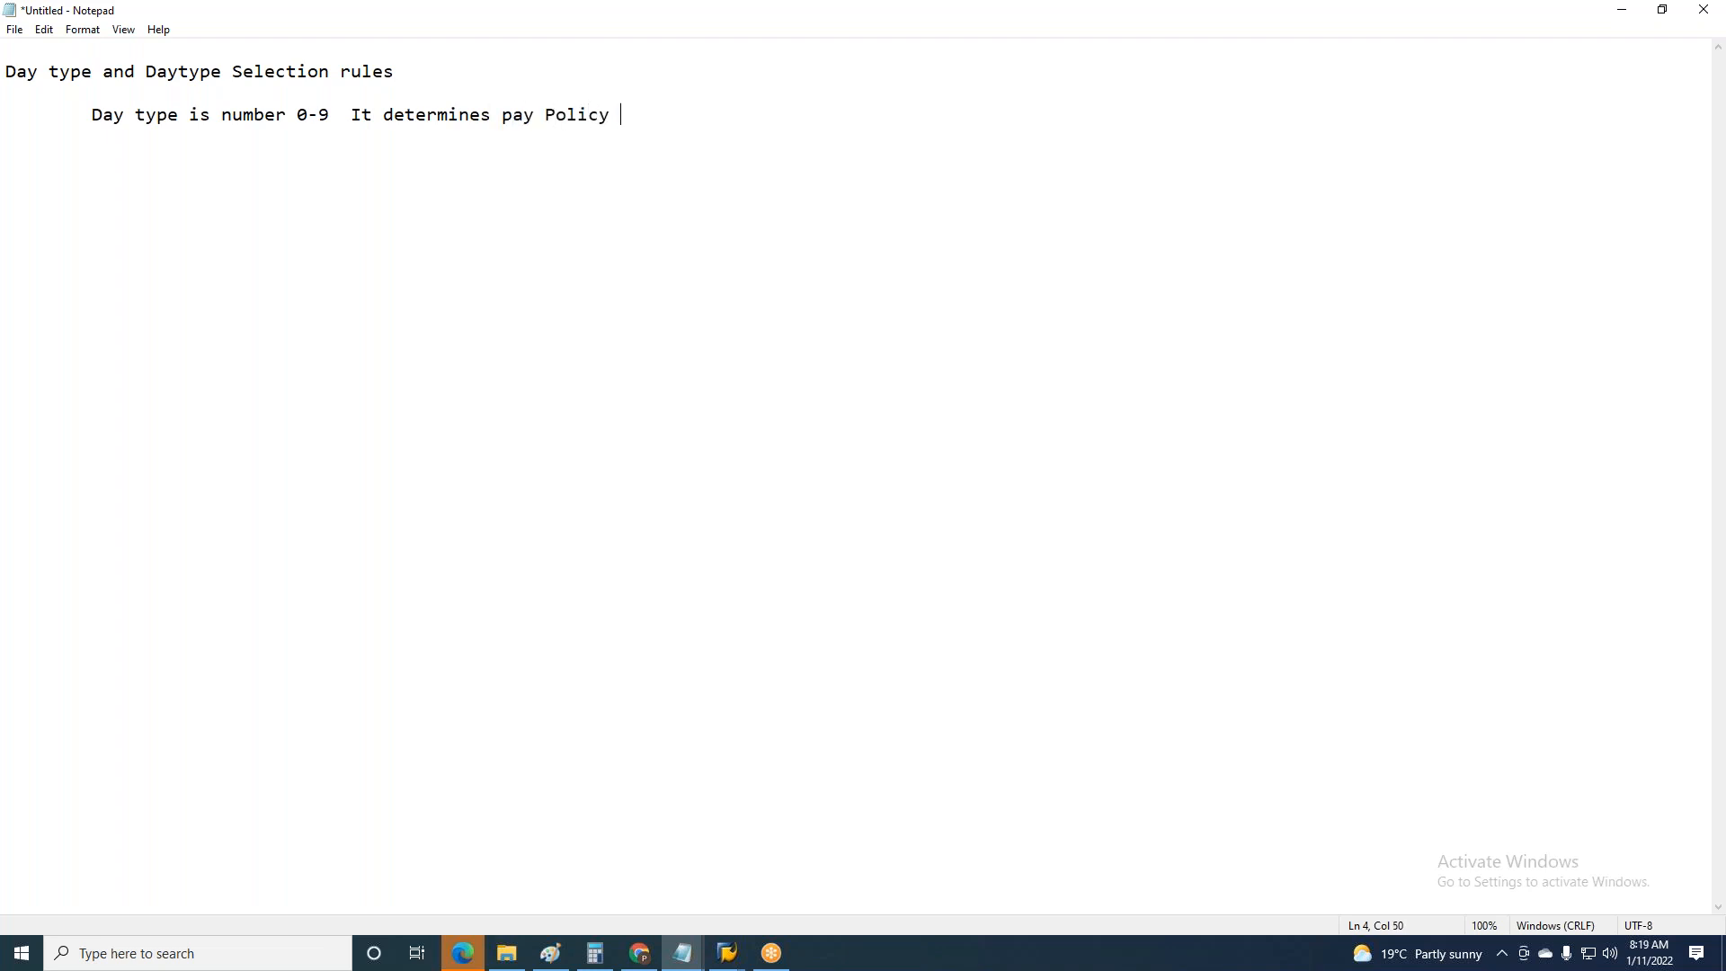
key("BackSpace")
key("BackSpace")
key("BackSpace")
key("BackSpace")
key("BackSpace")
key("BackSpace")
key("BackSpace")
- Complete the sentence with "rule/policy for each and every holiday class"
type("rule /polici")
key("BackSpace")
type("y of ev")
key("BackSpace")
type("ach and every")
type(" d")
key("BackSpace")
type("holiday class")
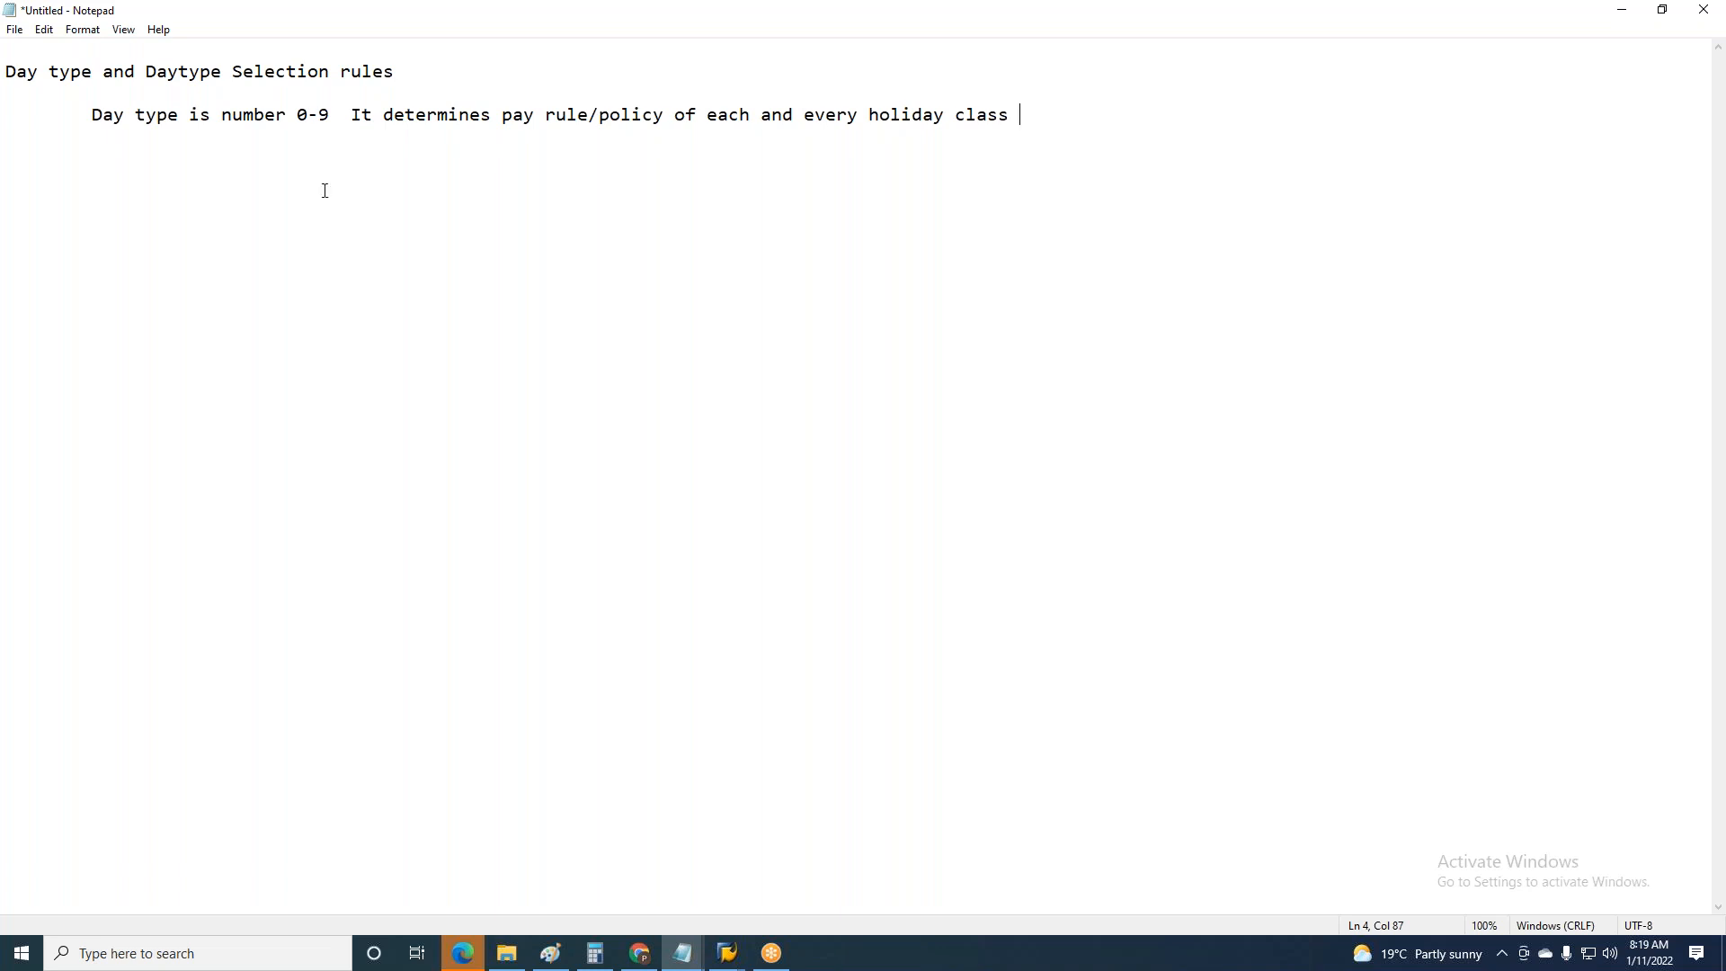
left_click_drag(674, 115, 694, 115)
type("for")
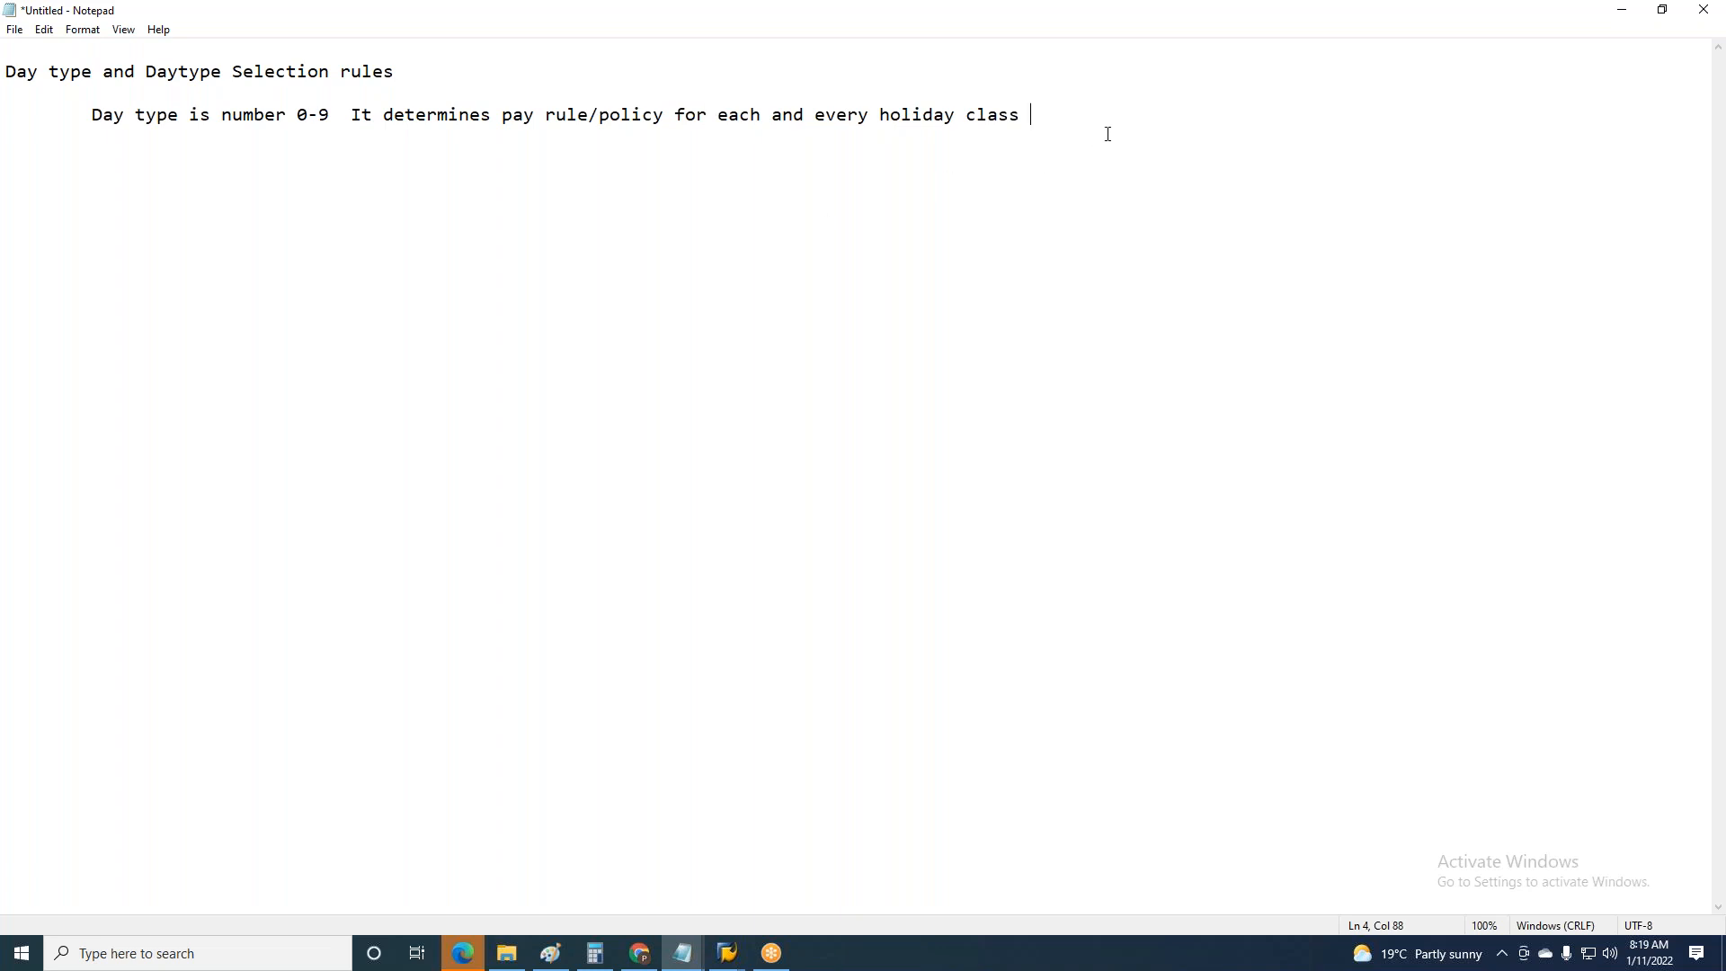
- Add a second aligned line reading "It groups Holiday classes which have common payrule or pay Policy Applicable"
key("Return")
type("It groups Holiday classes wh")
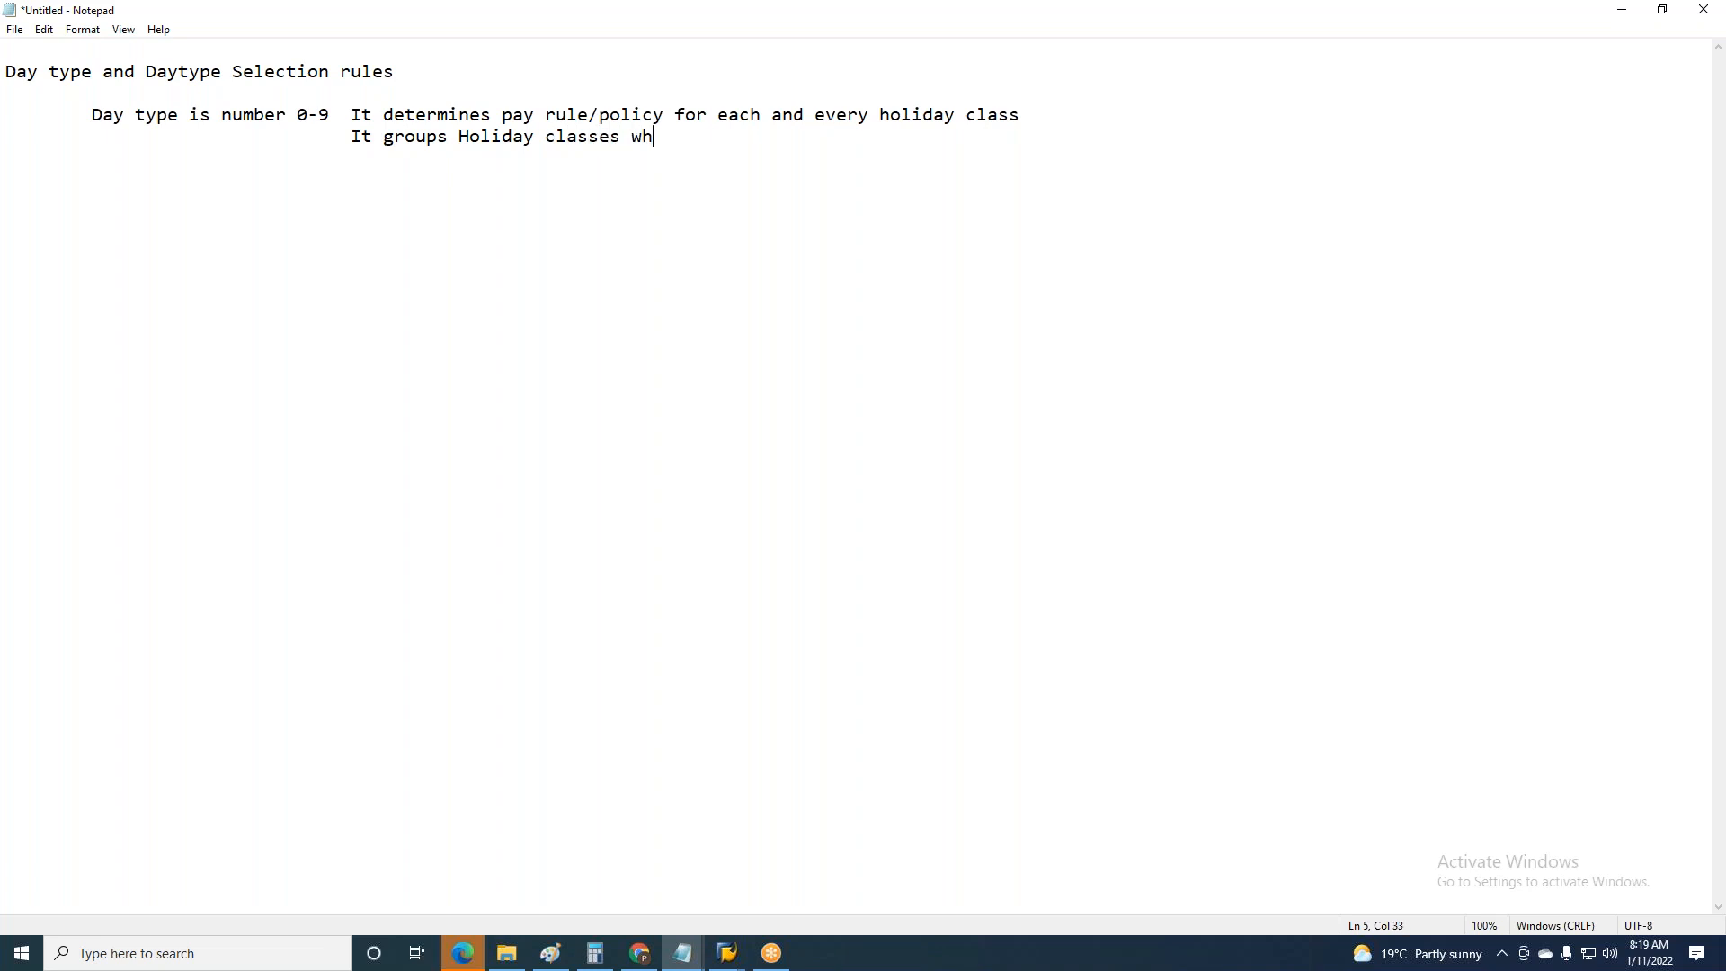
type("ich have common payrule or ")
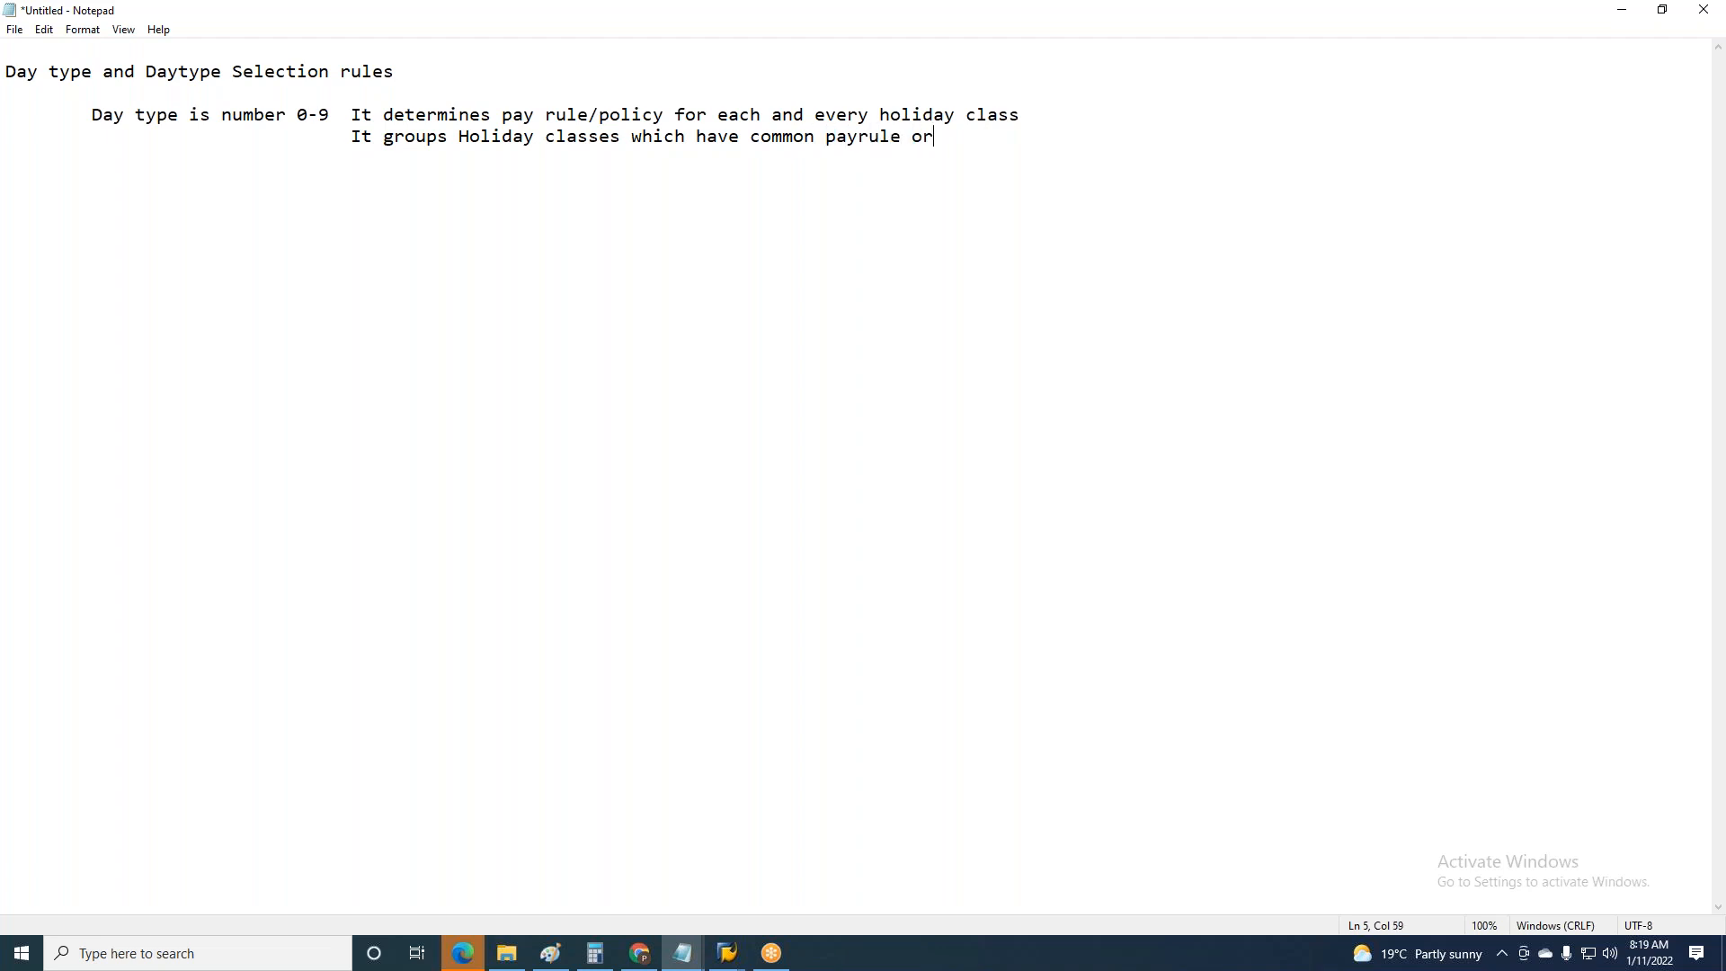
type("pay Policy Applicable")
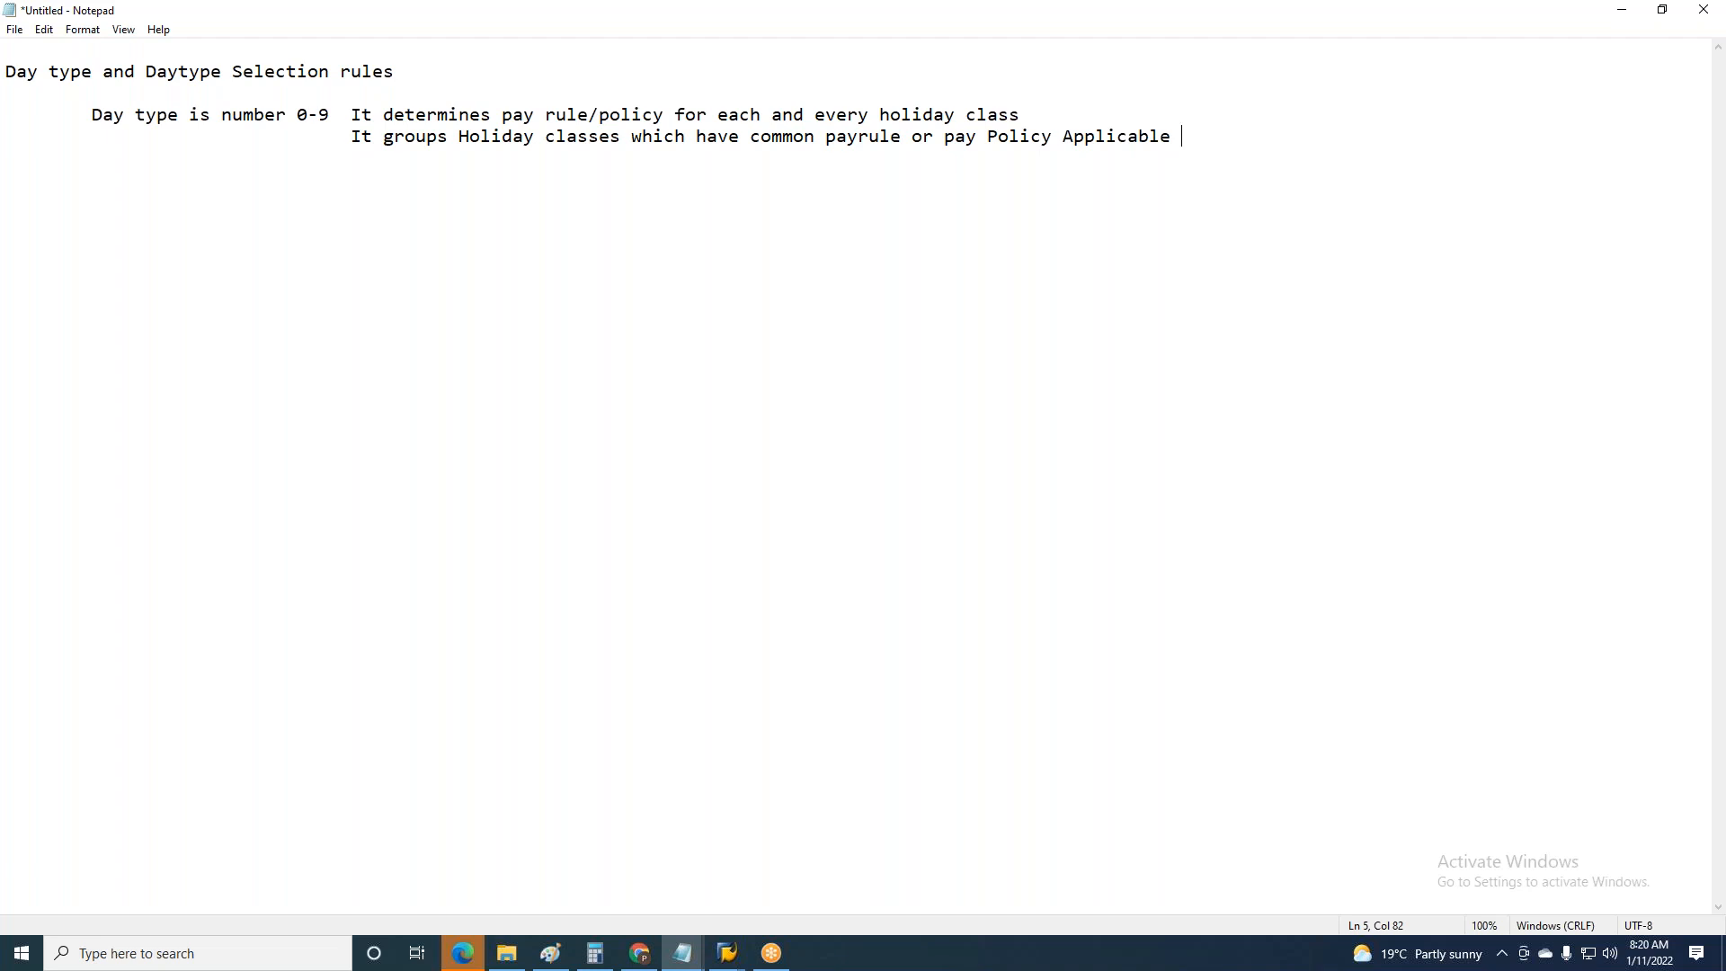
- Below a blank line, add an indented entry for day type 0 reading "Work According Schedule hrs/ paid"
key("Return")
key("Return")
type("0\tWork According Schedule")
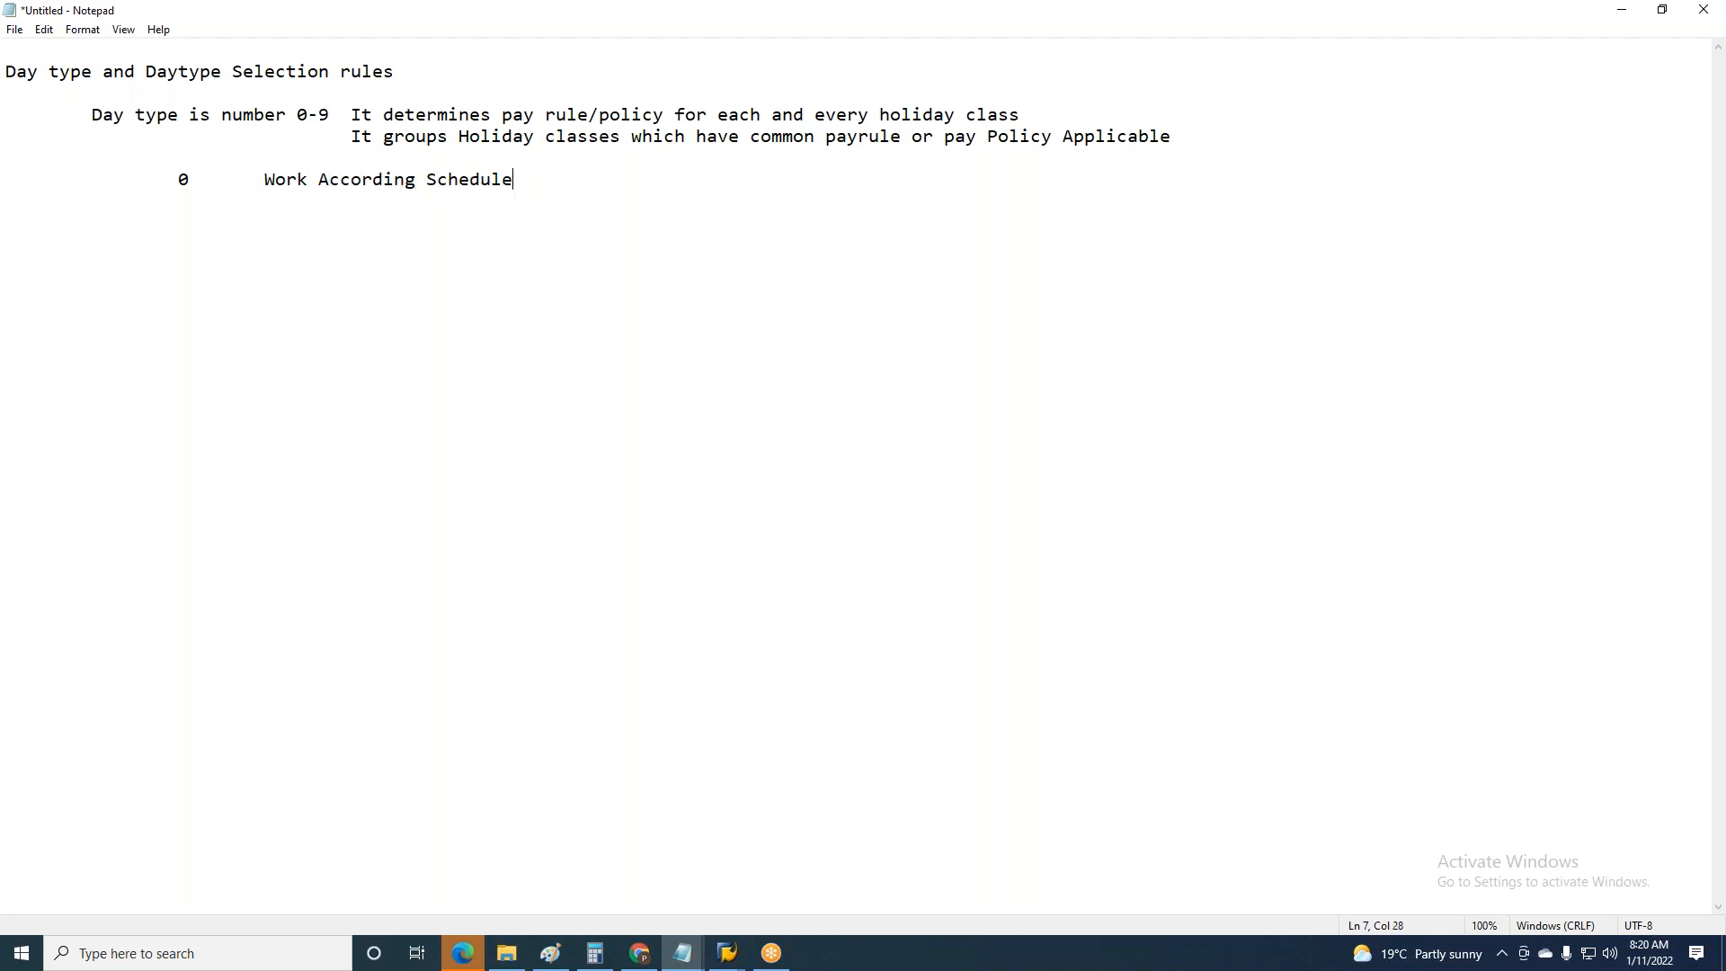
type(" hrs/ paid")
left_click_drag(263, 178, 622, 179)
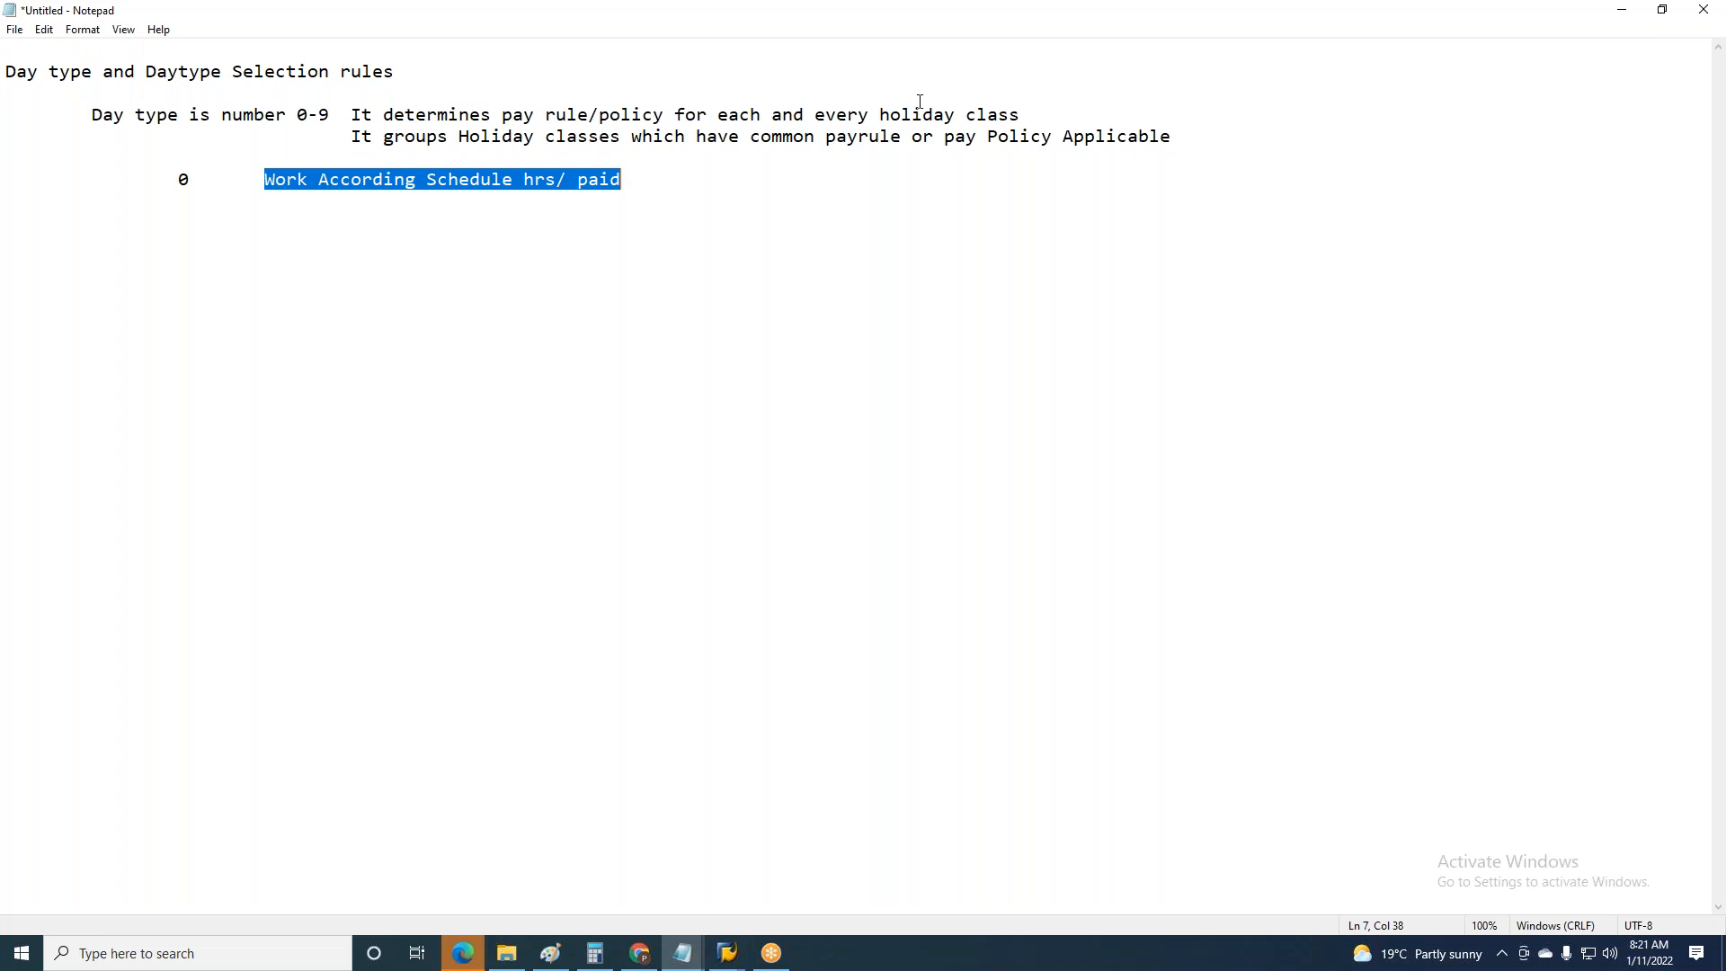
left_click(1373, 31)
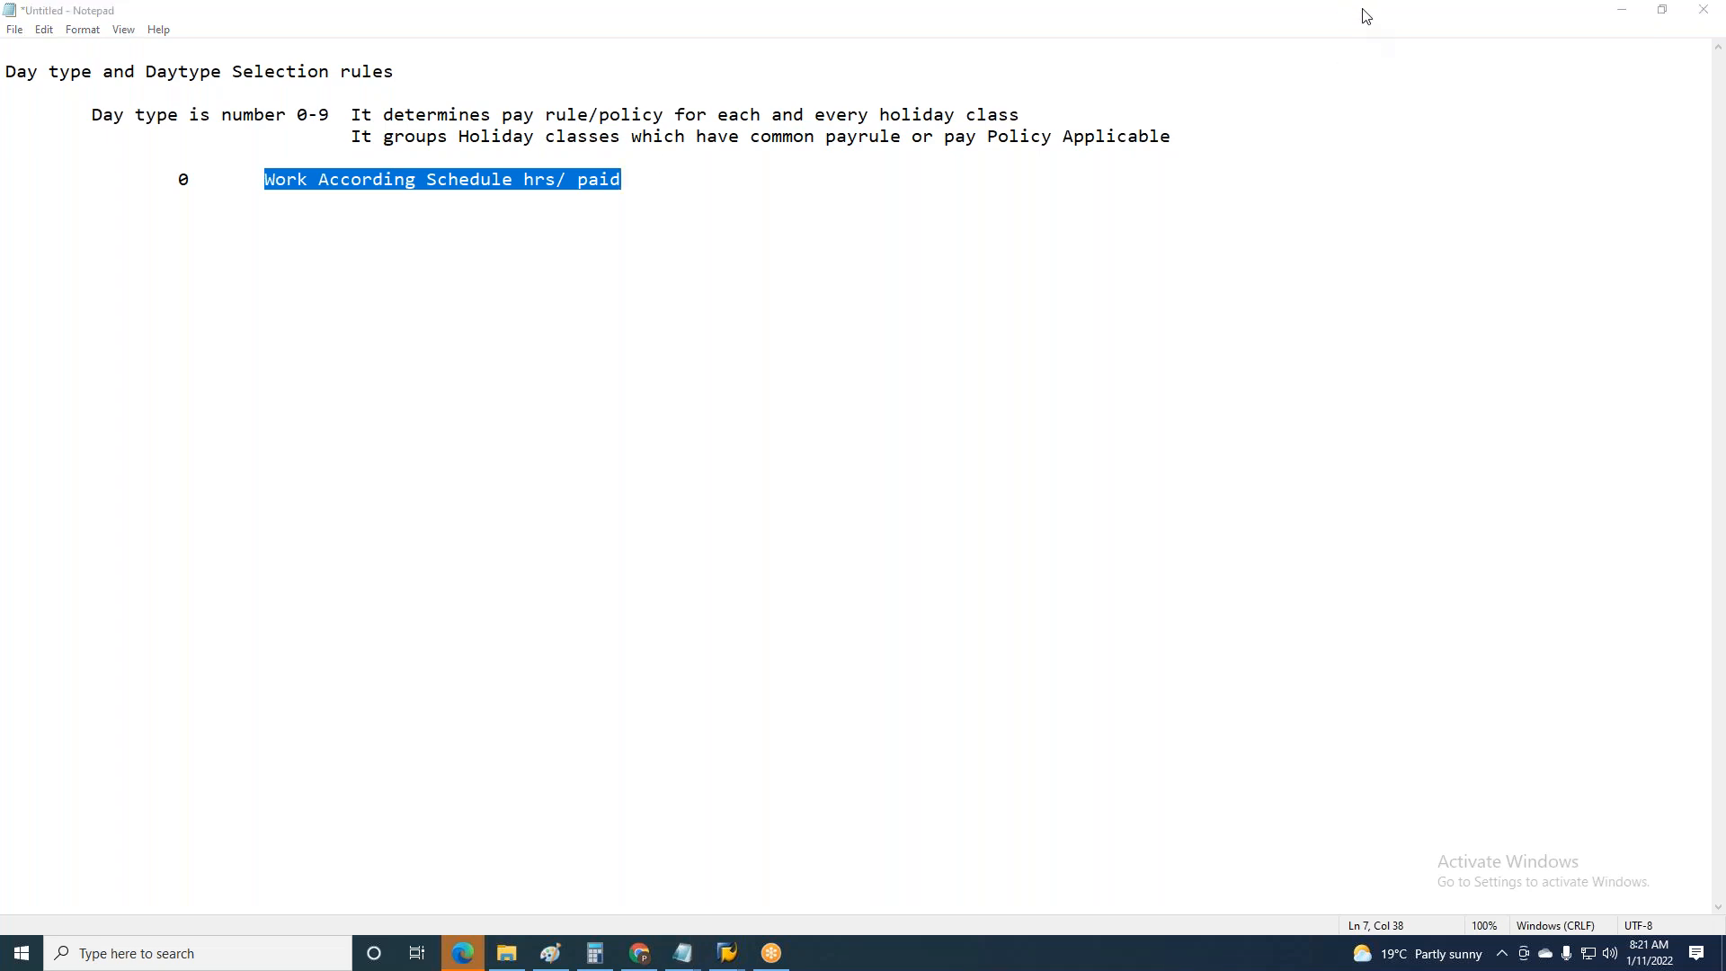
left_click(1044, 350)
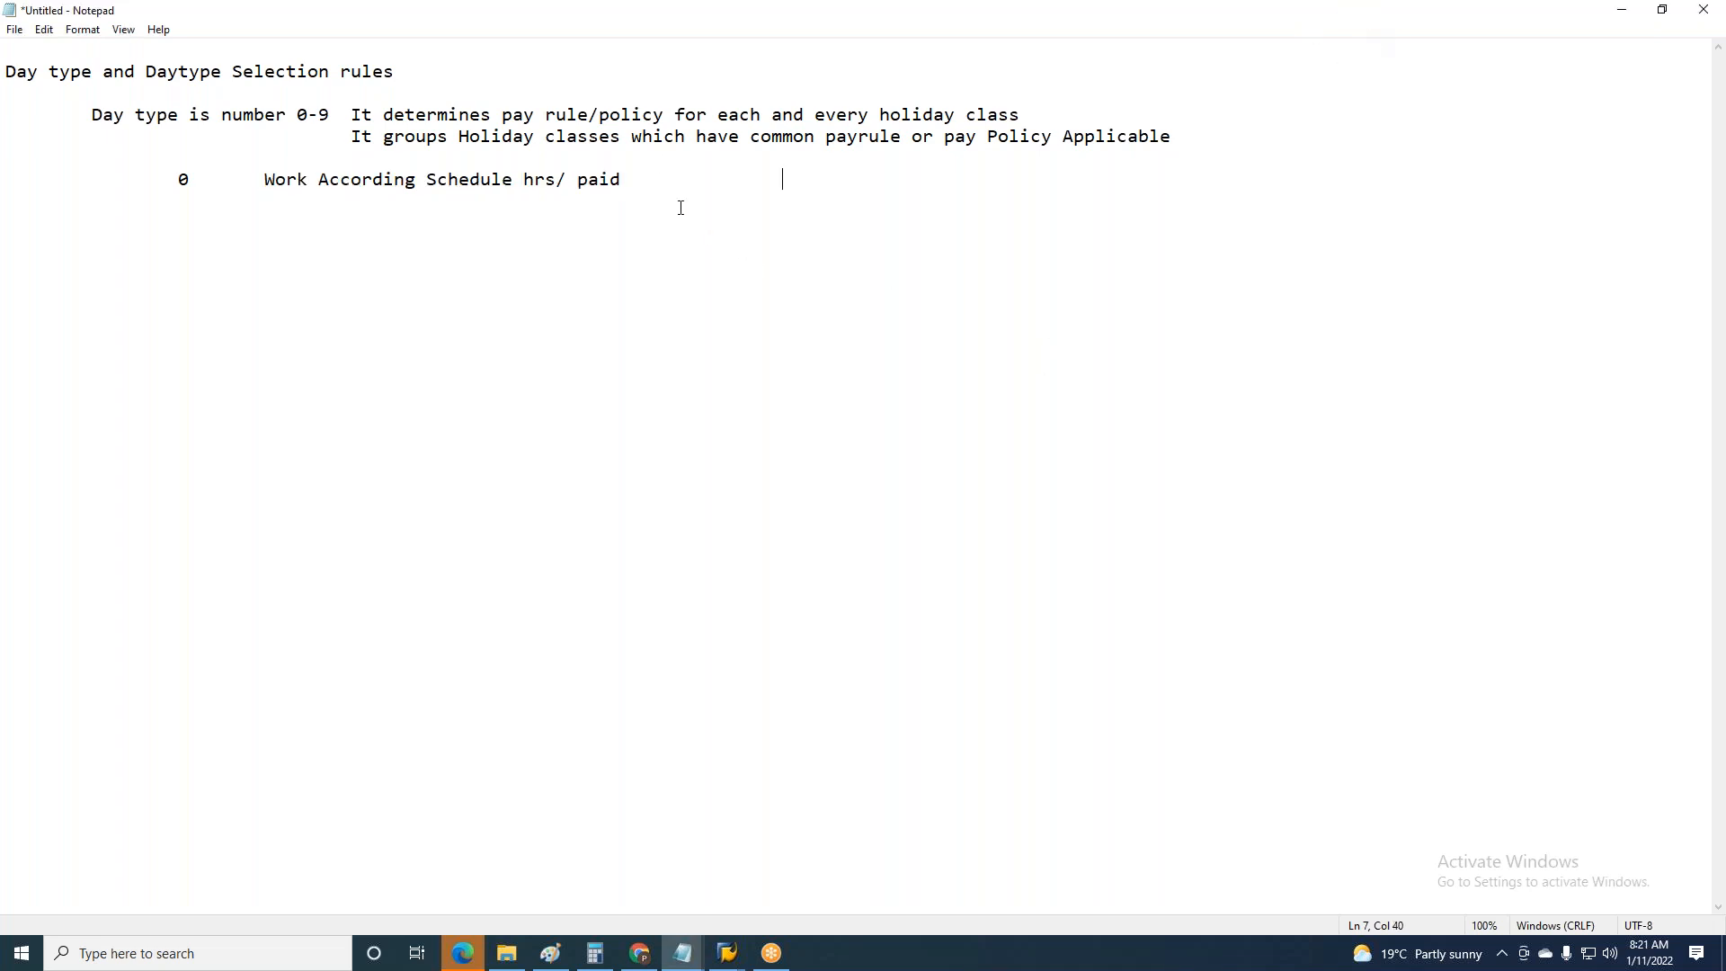
left_click_drag(636, 182, 266, 180)
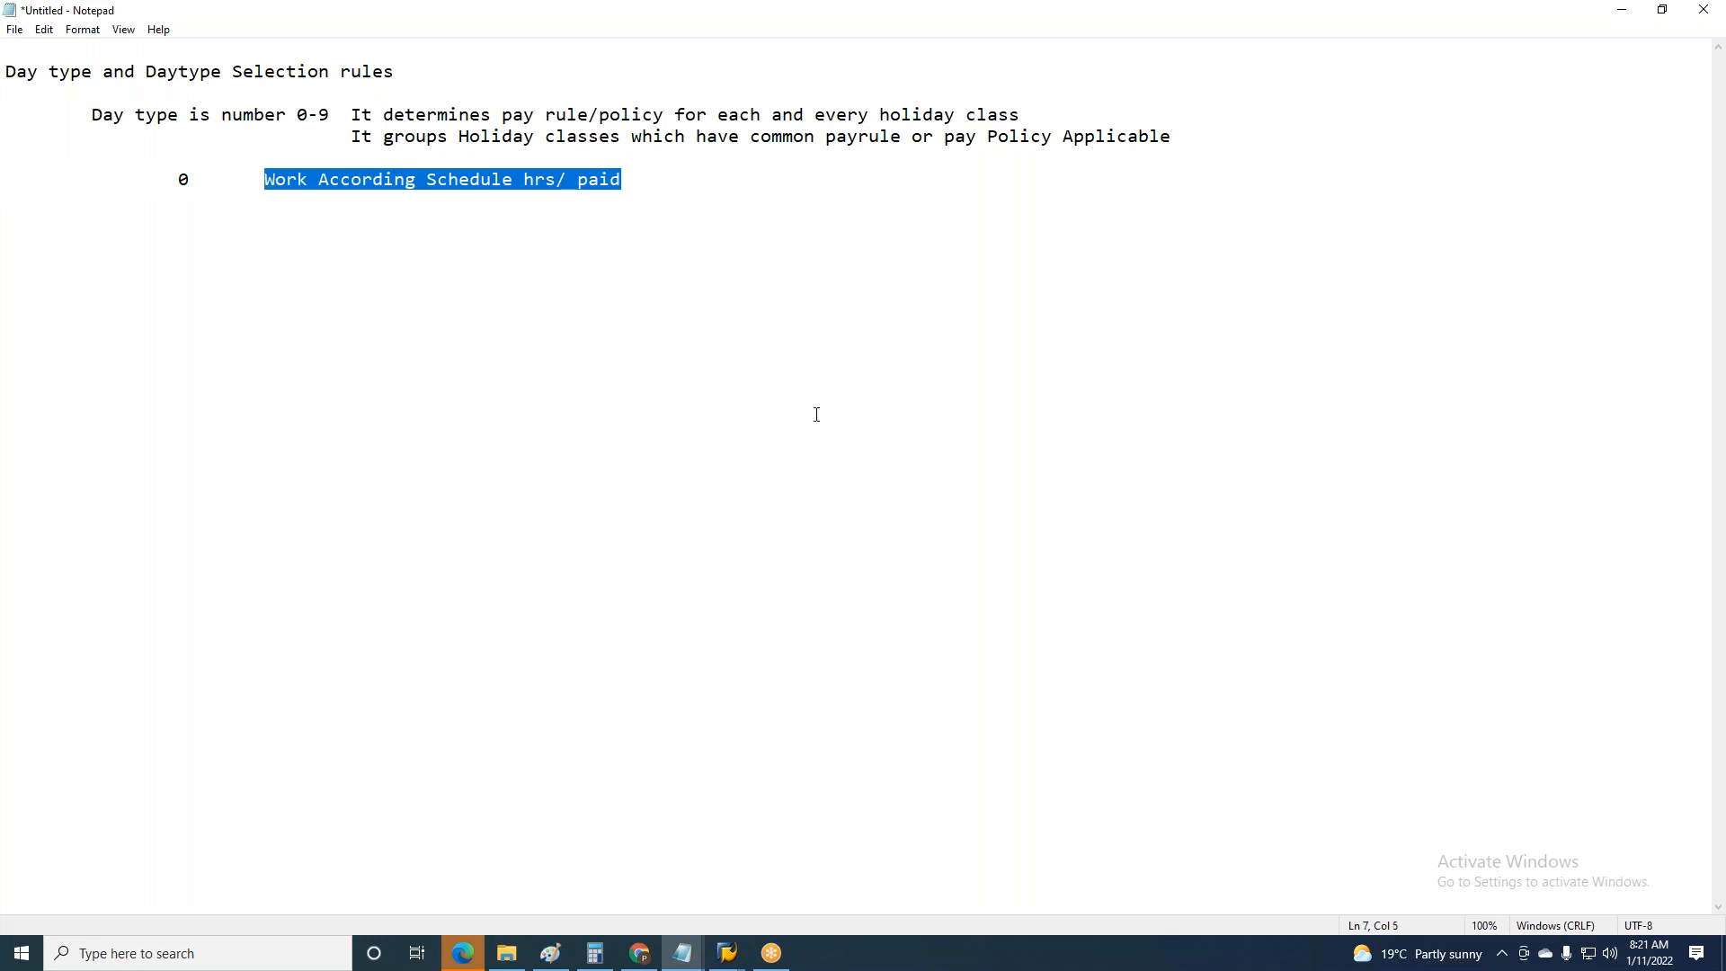
- Insert "Get" before "paid" in the day type 0 entry and add 0 in a separate column at its end
left_click(583, 179)
type("Get")
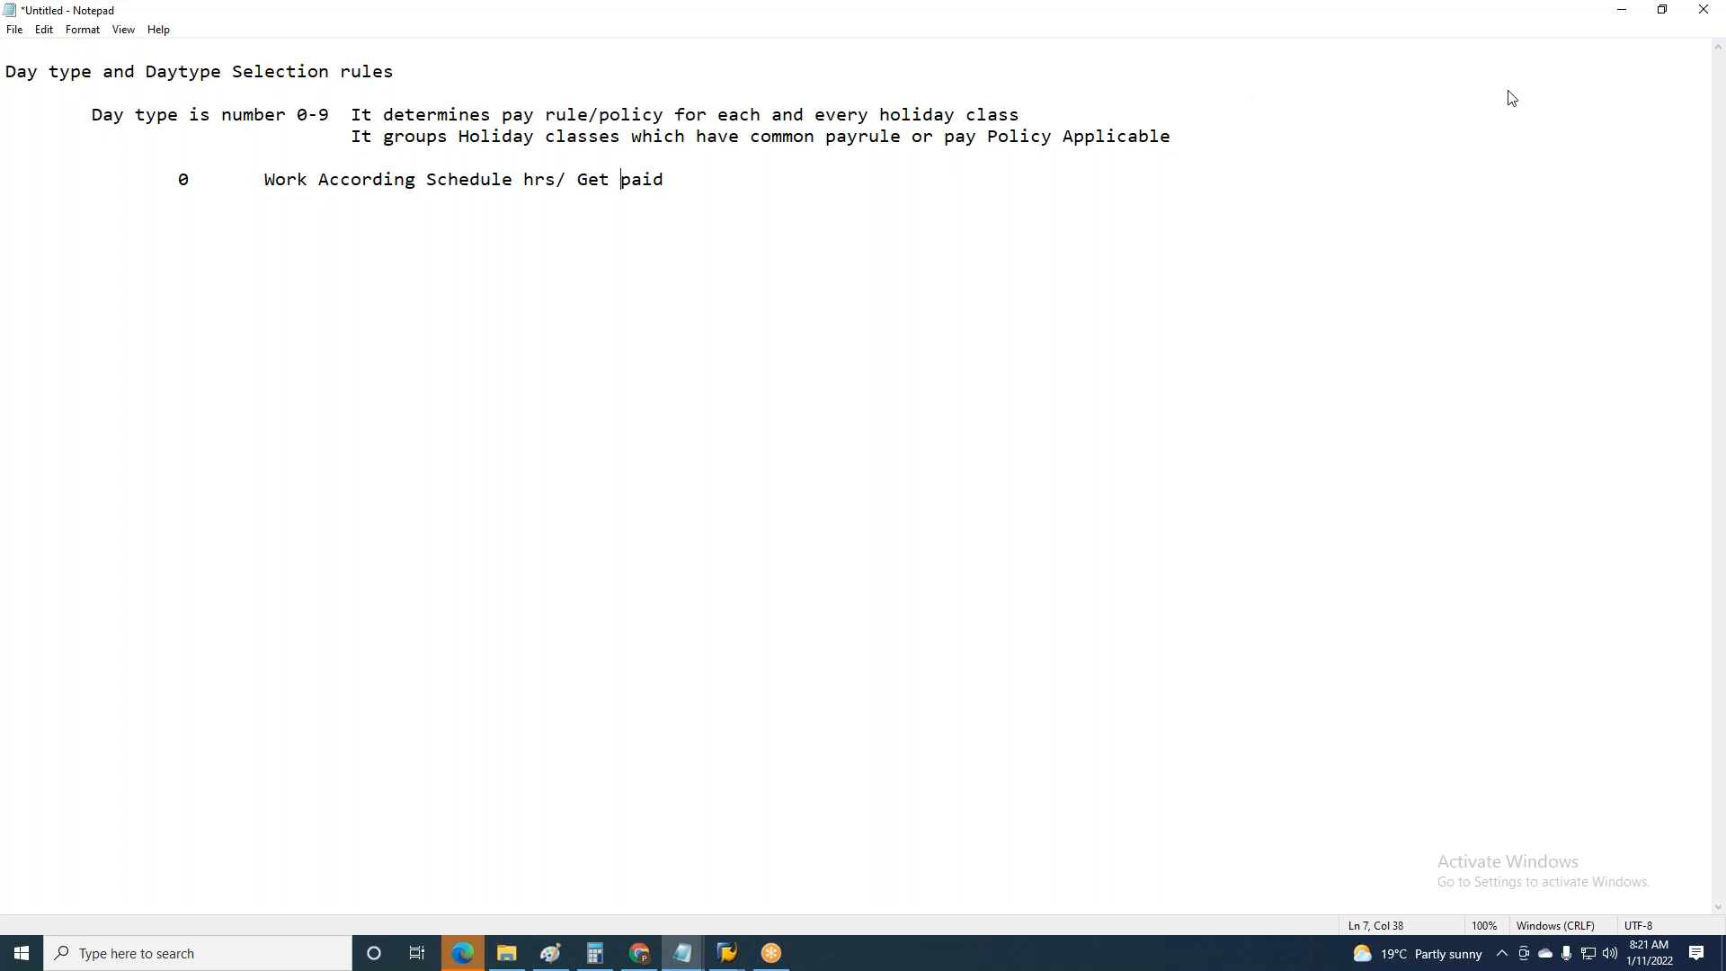
left_click(1417, 81)
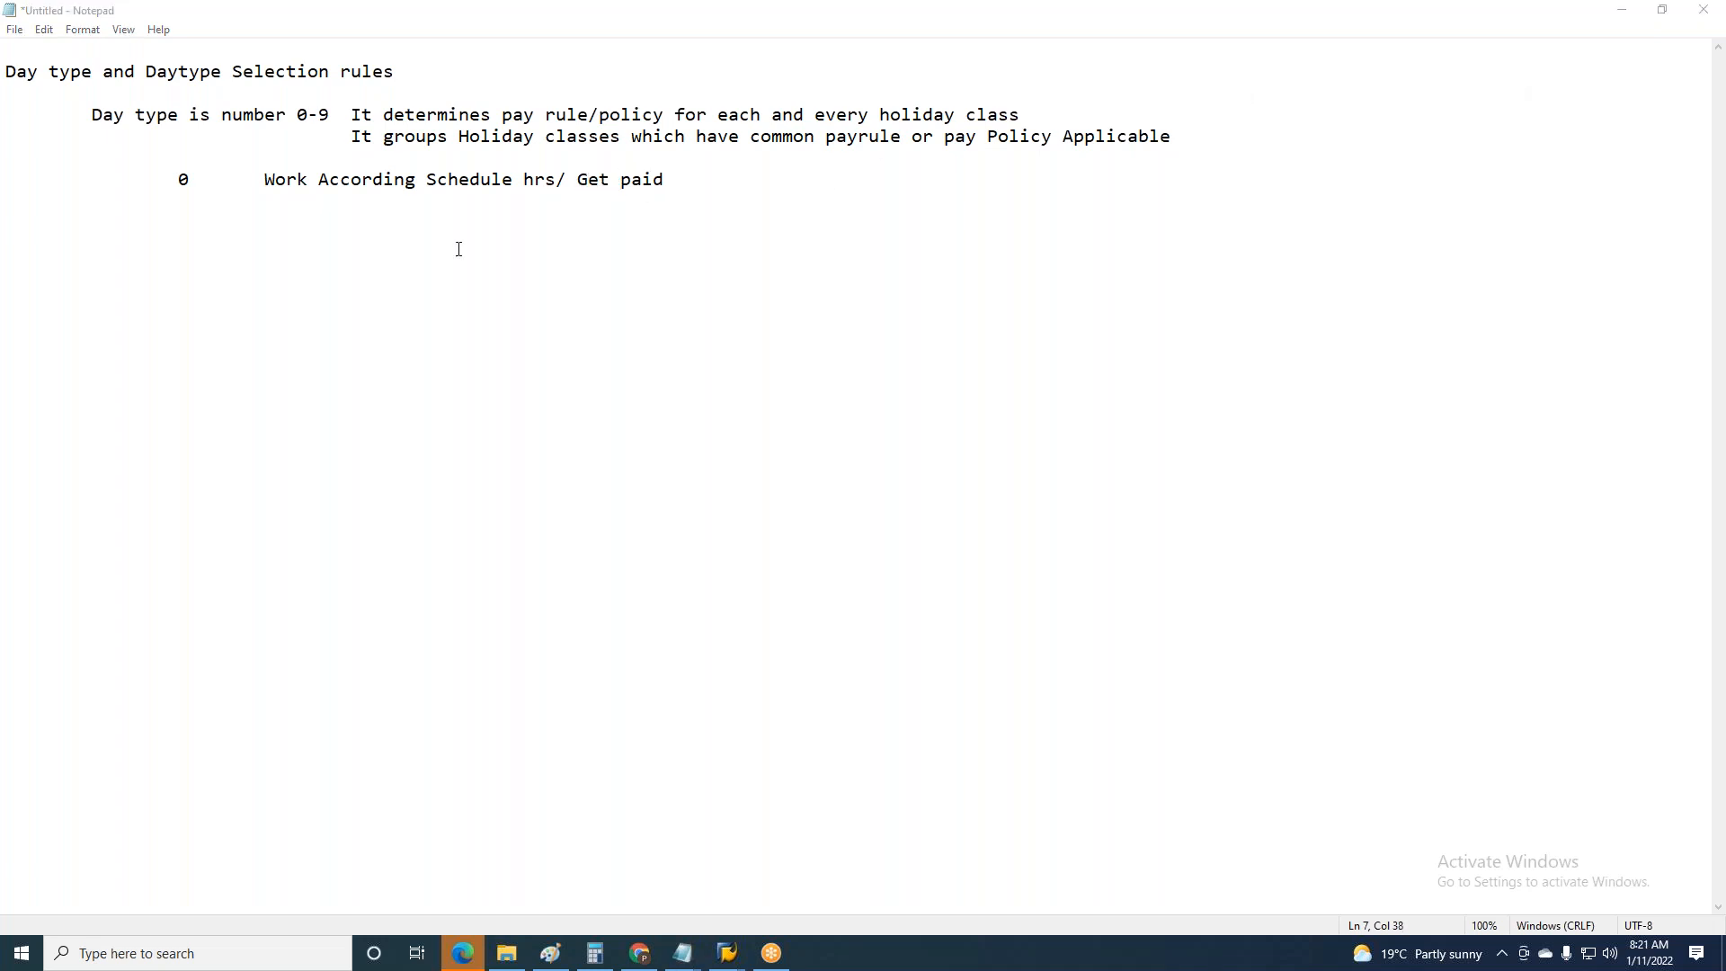
left_click_drag(187, 172, 266, 180)
left_click(257, 182)
left_click(678, 182)
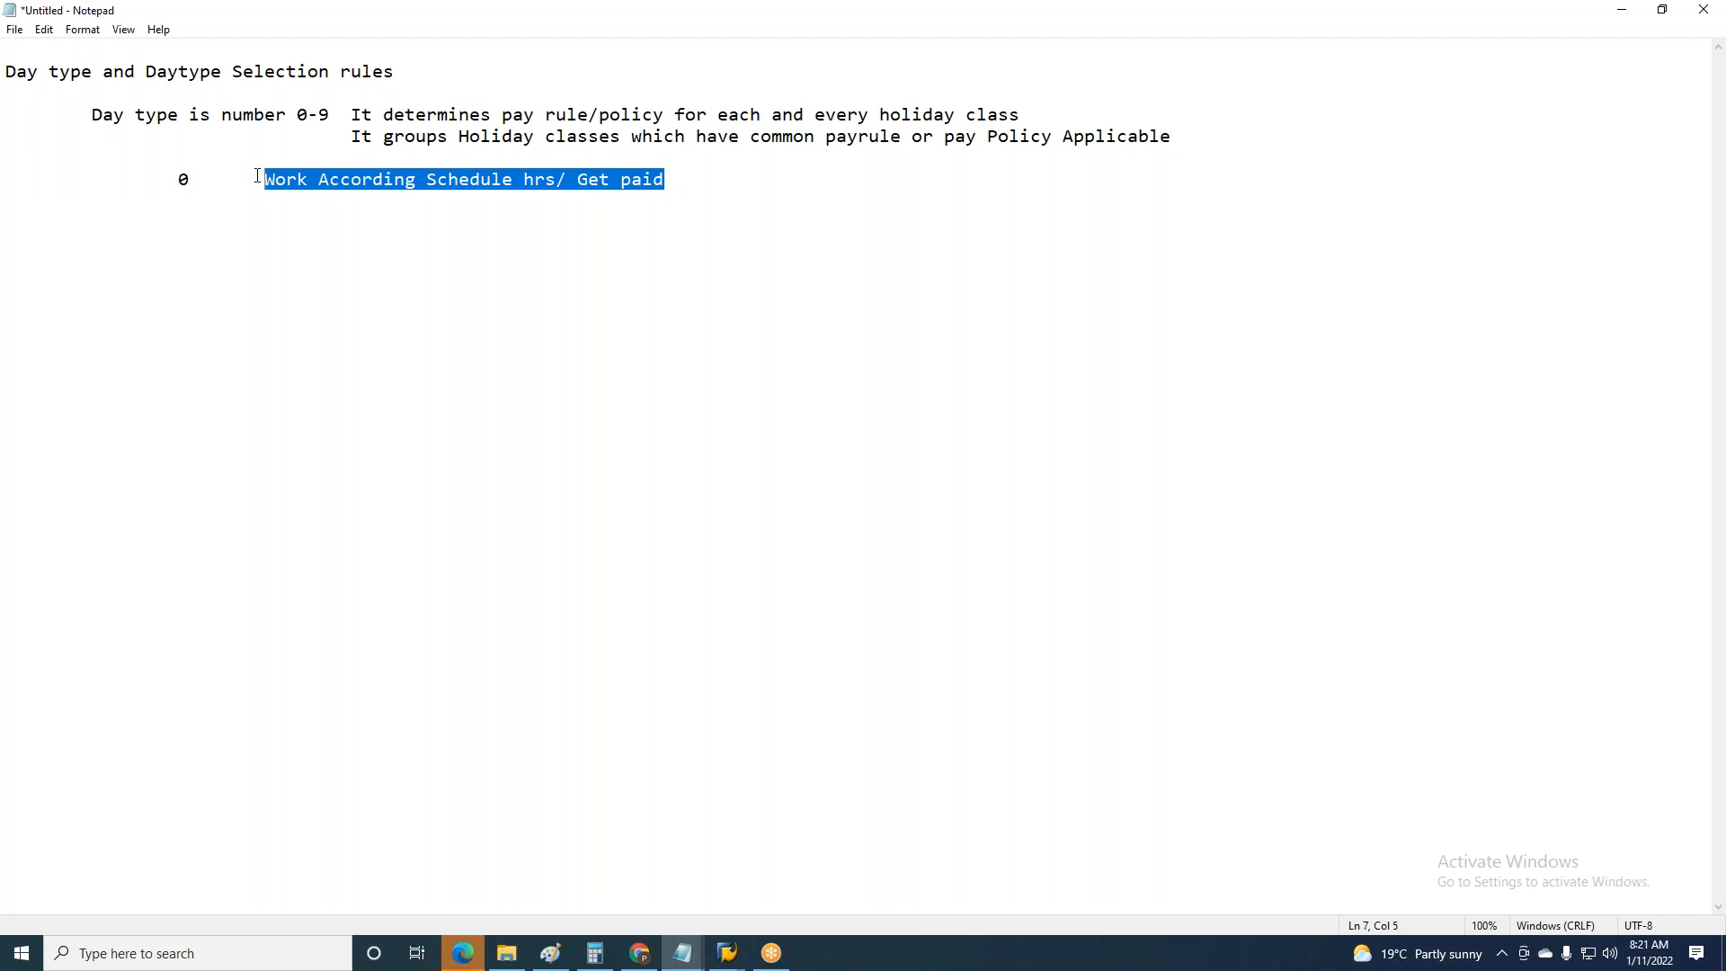
left_click(802, 180)
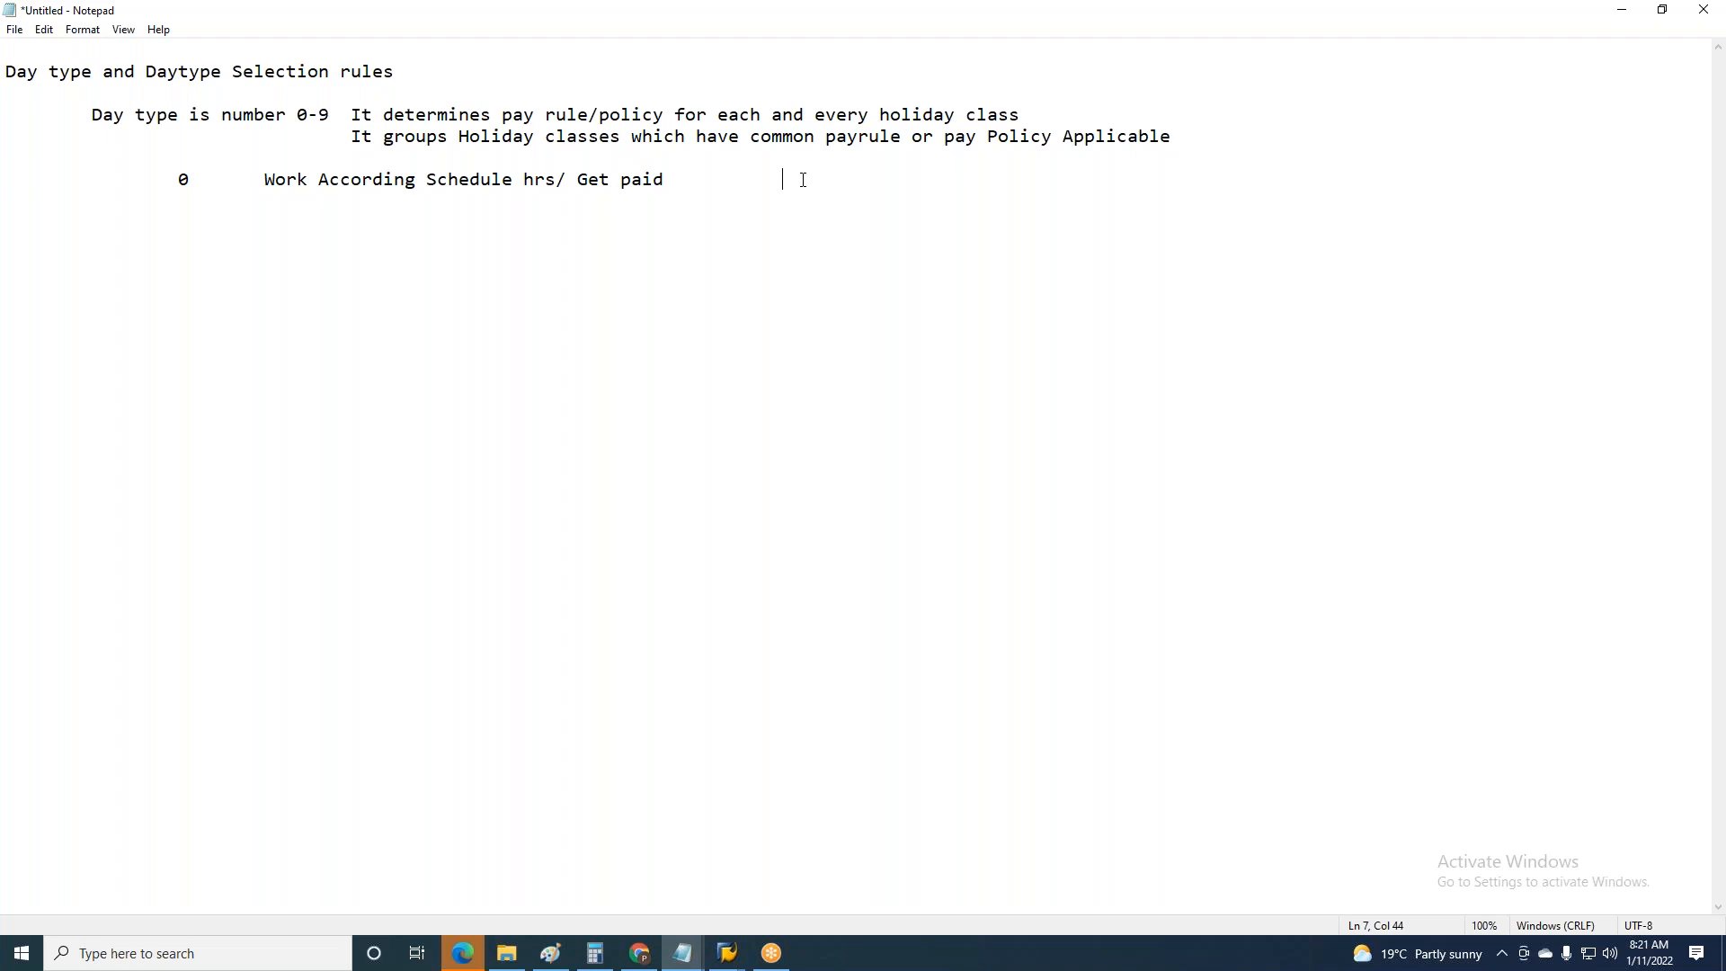
type("0")
- Add an entry for day type 1 reading "No Work/ Paid for PWH" with 1-9 in the end column
key("Return")
key("Tab")
type("1No Work / Paid for PWH")
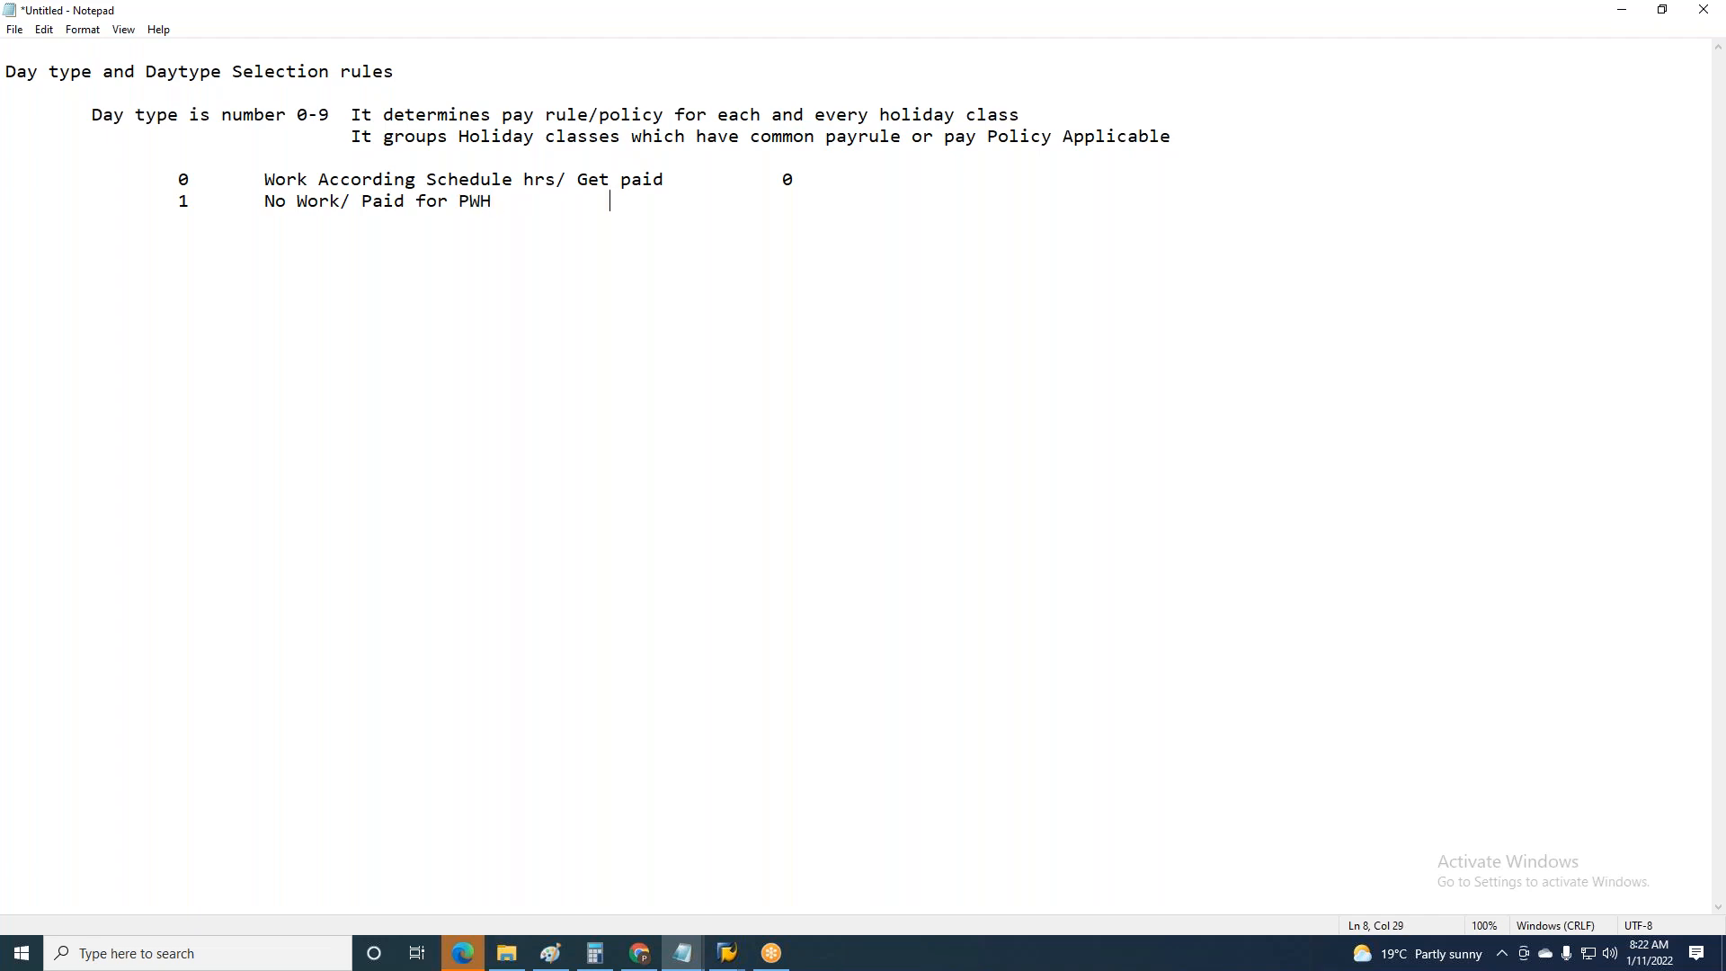
left_click_drag(523, 201, 269, 207)
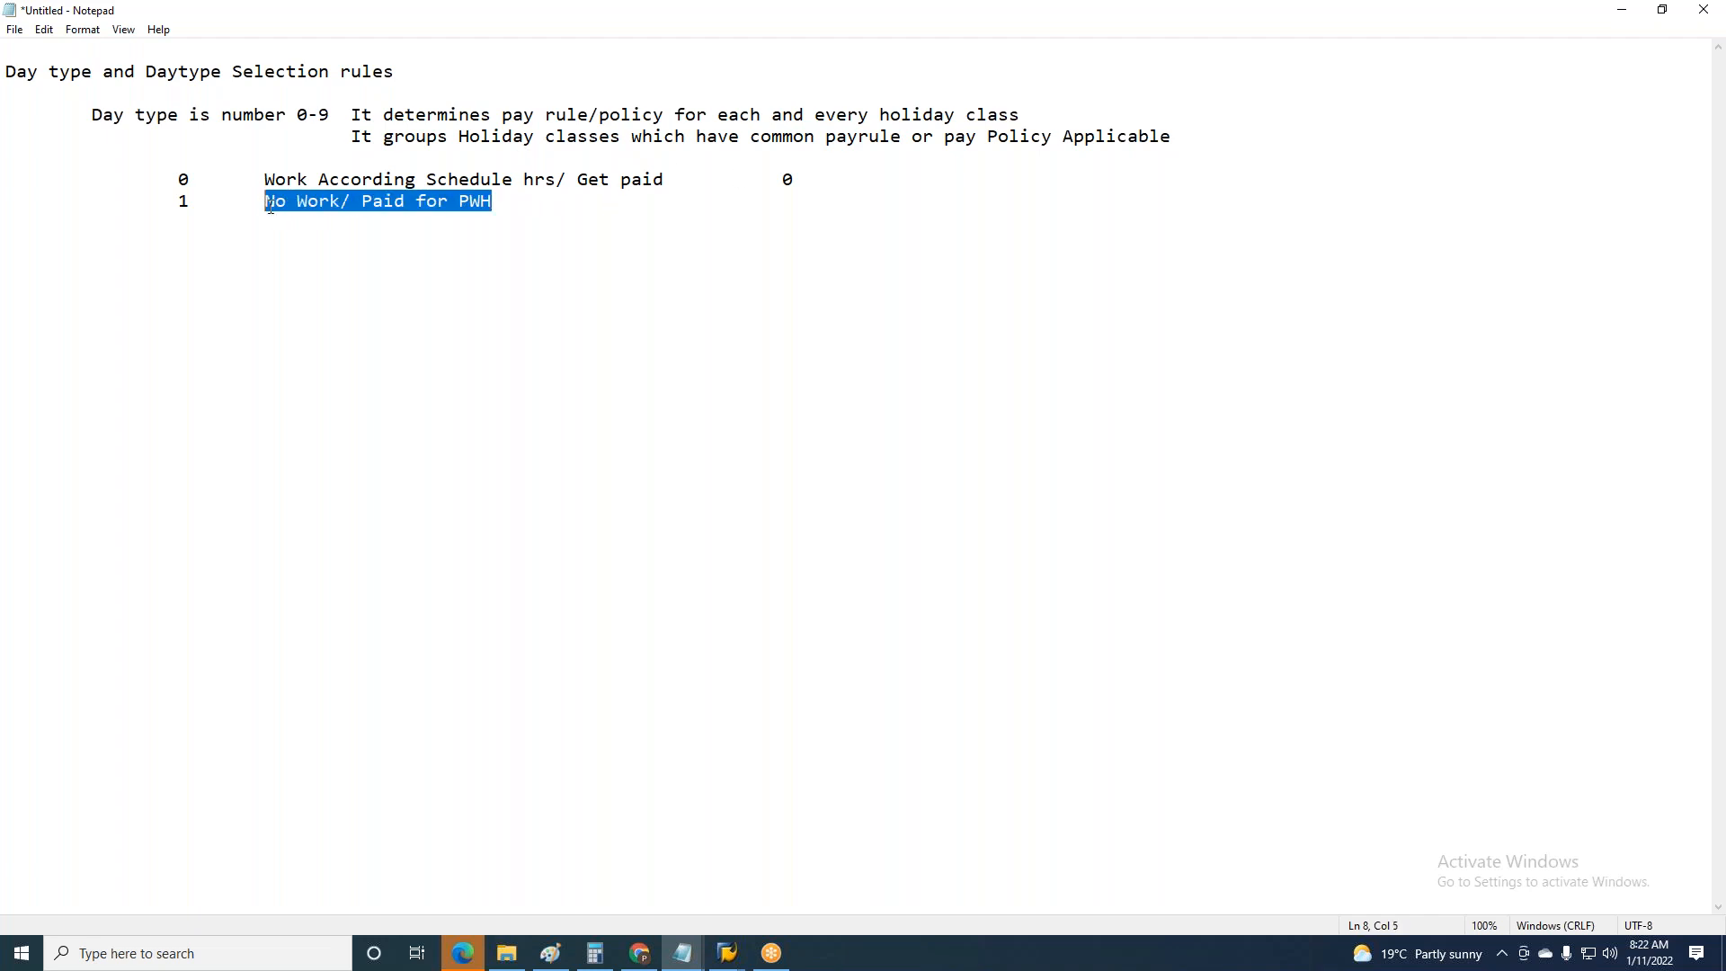
left_click(513, 203)
left_click(693, 204)
key("Tab")
type("1")
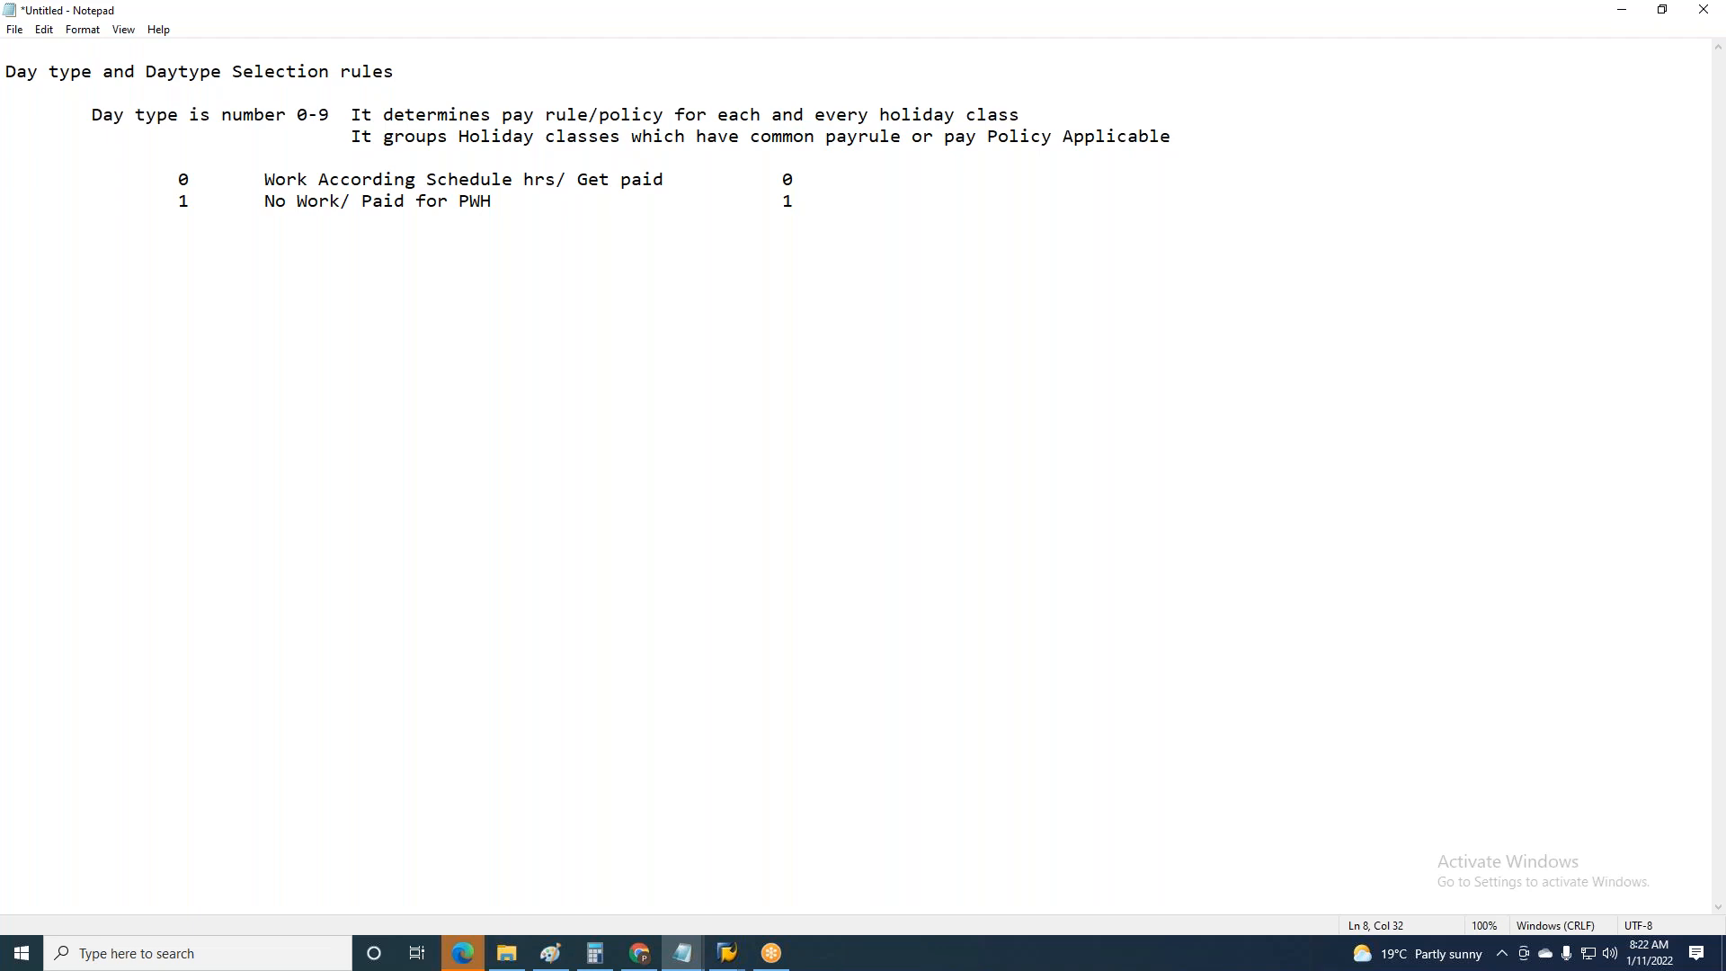
type("-9")
- Add an entry for day type 2 reading "No work/ No Pay" under the day type 1 entry
key("Return")
key("Tab")
type("2")
key("Tab")
type("No work ")
type("/")
type(" Un")
type("pai")
type("d")
key("BackSpace")
key("BackSpace")
key("BackSpace")
key("BackSpace")
key("BackSpace")
key("BackSpace")
type("No P")
type("ay")
- Below the day type list, add a tab-spaced row of holiday classes 0, 1, 3, 5 and 7
key("Return")
key("Return")
key("Return")
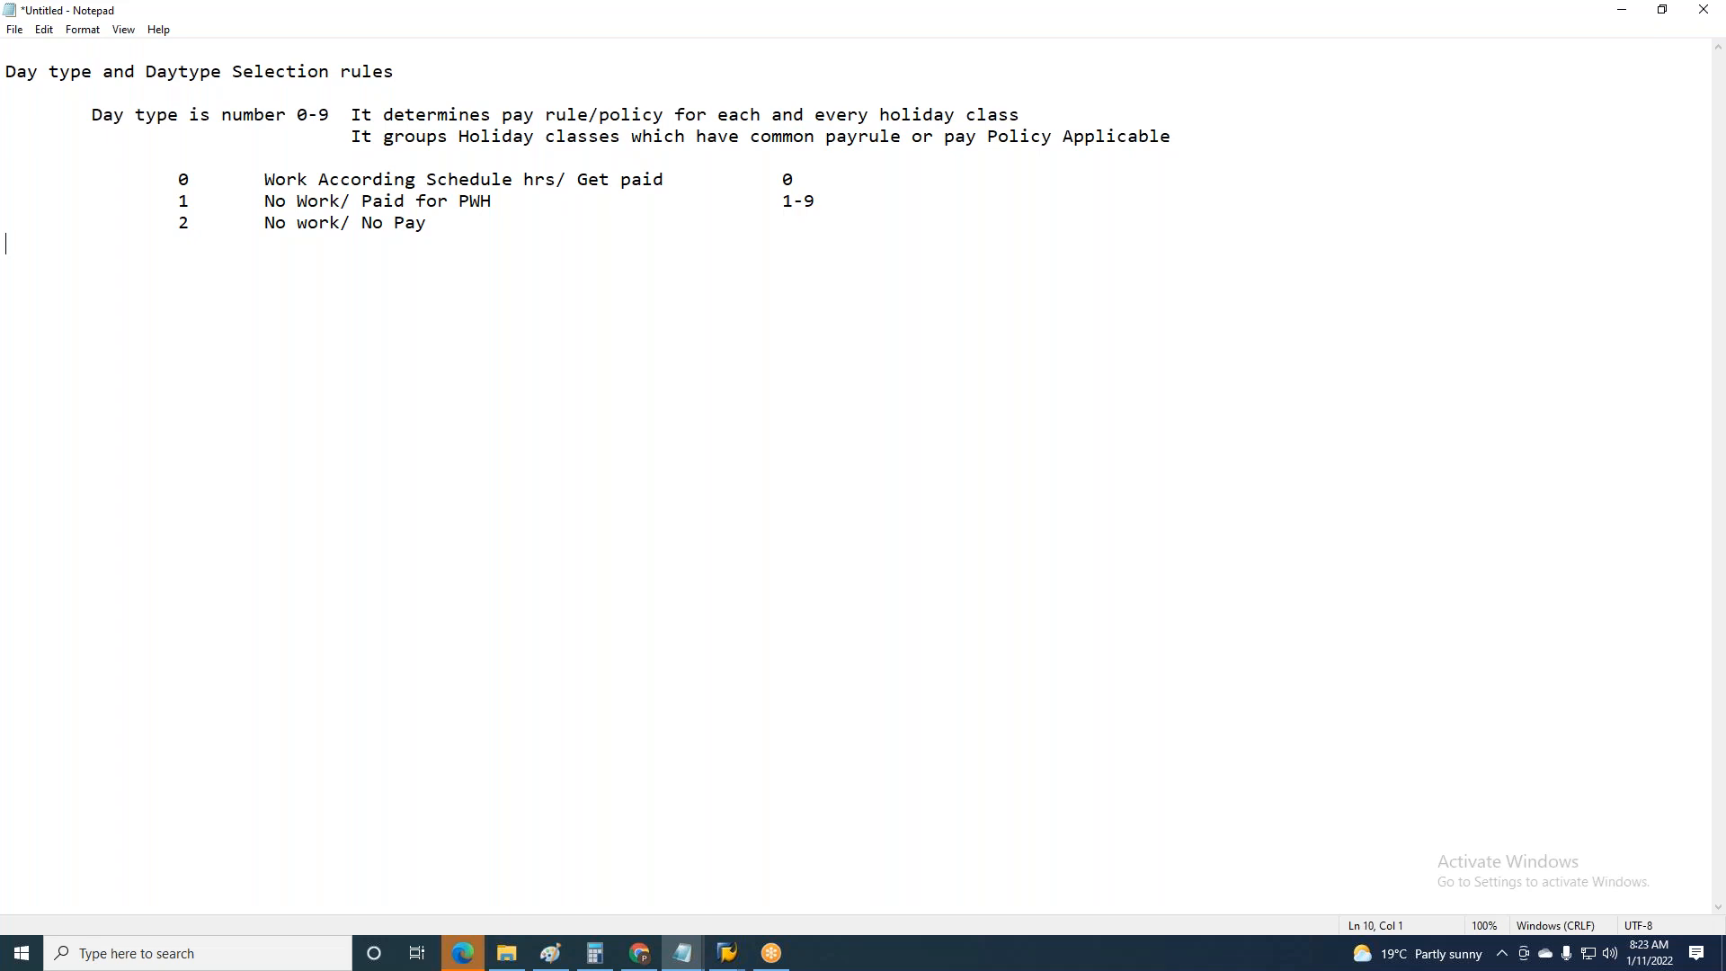
type("0\t1")
key("Tab")
type("3")
key("BackSpace")
type("3\t5")
key("Tab")
type("7")
left_click_drag(461, 288, 6, 284)
left_click(503, 291)
key("Tab")
left_click_drag(179, 287, 524, 290)
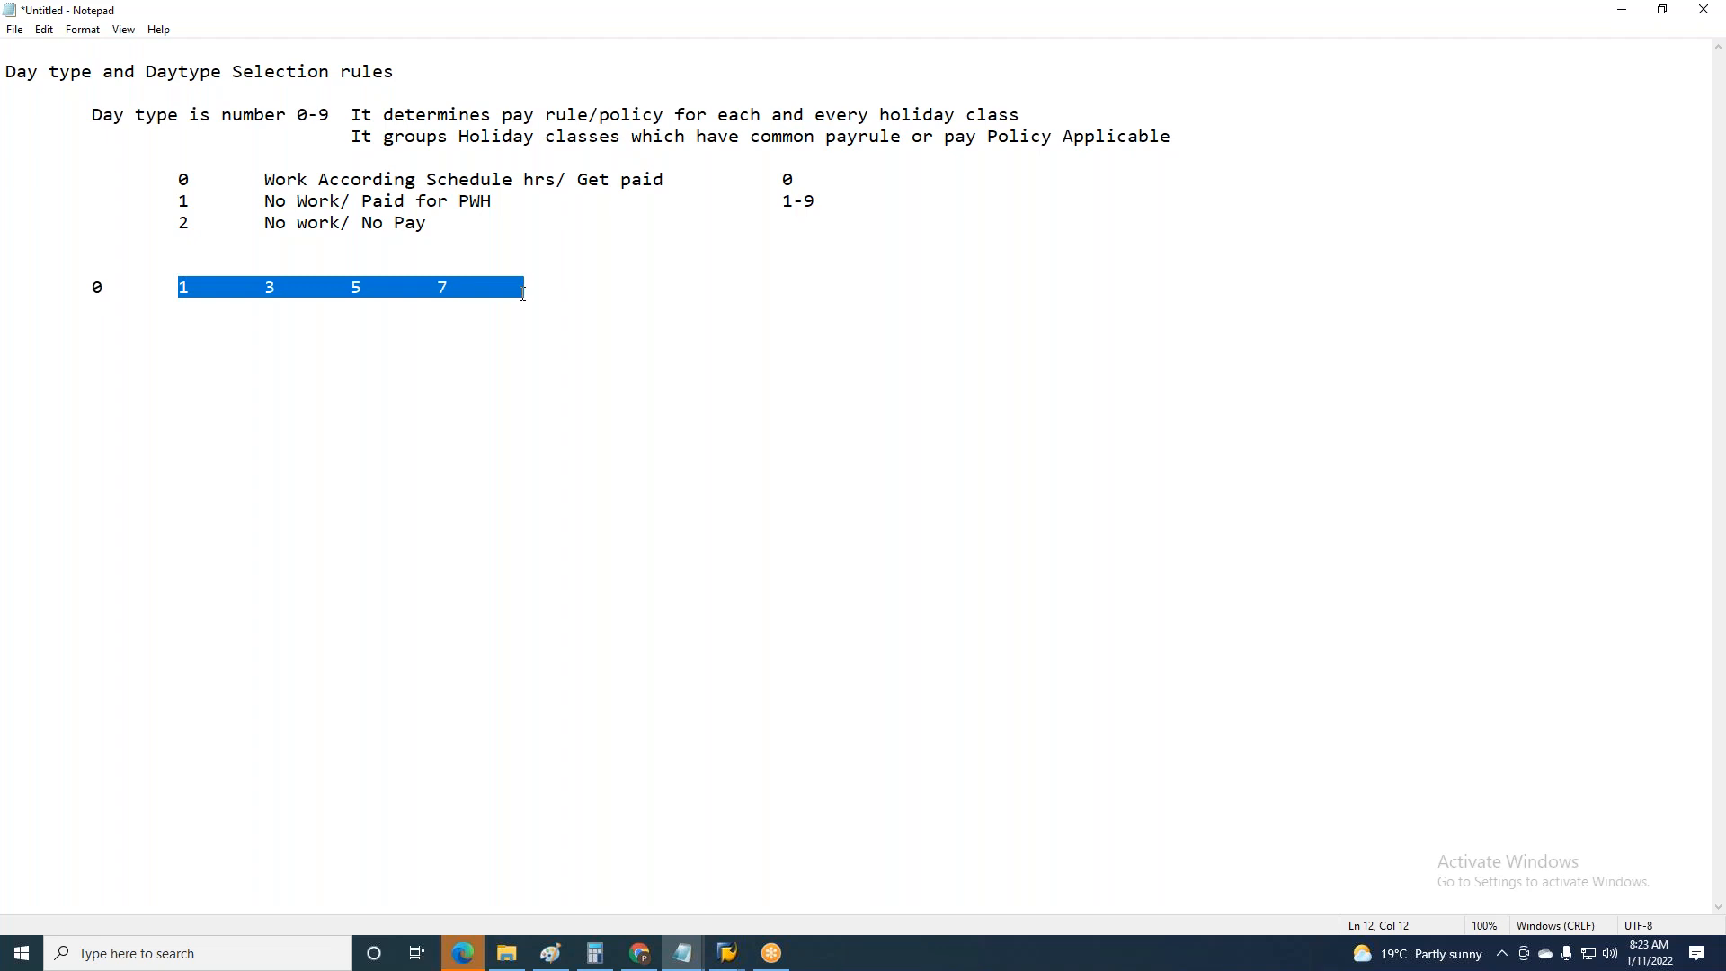
left_click(522, 292)
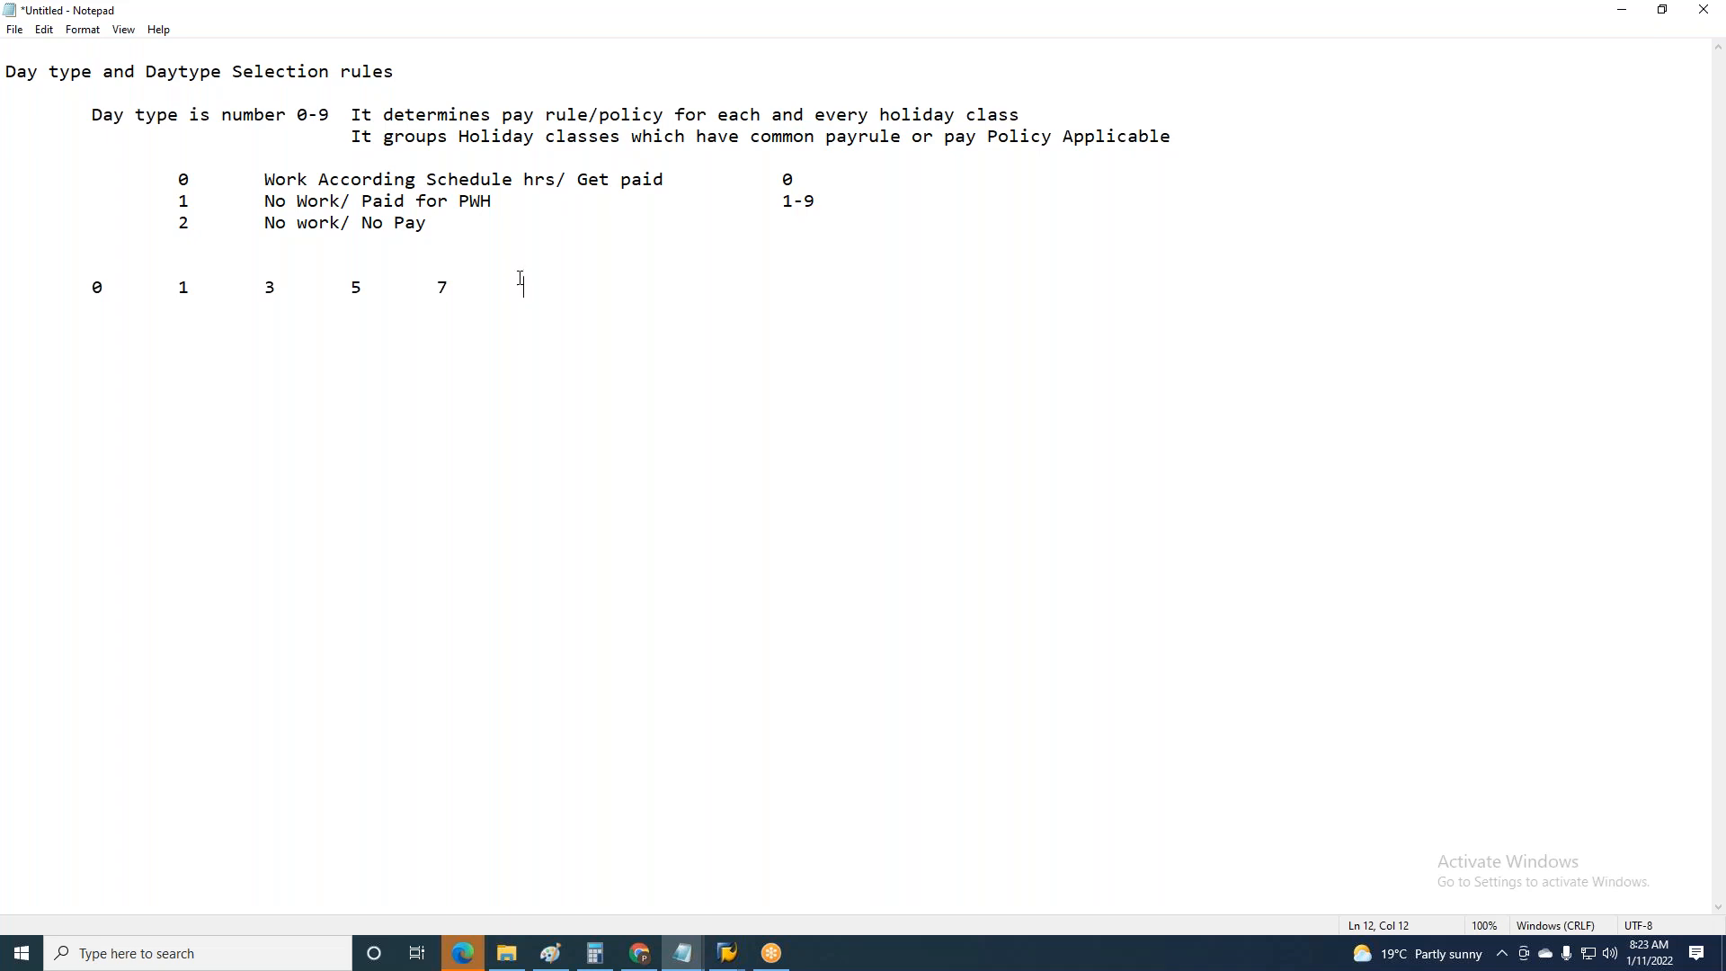
- Add a matching tab-spaced row of day types 0, 1, 1, 1 and 1 beneath the holiday classes
left_click_drag(264, 199, 493, 202)
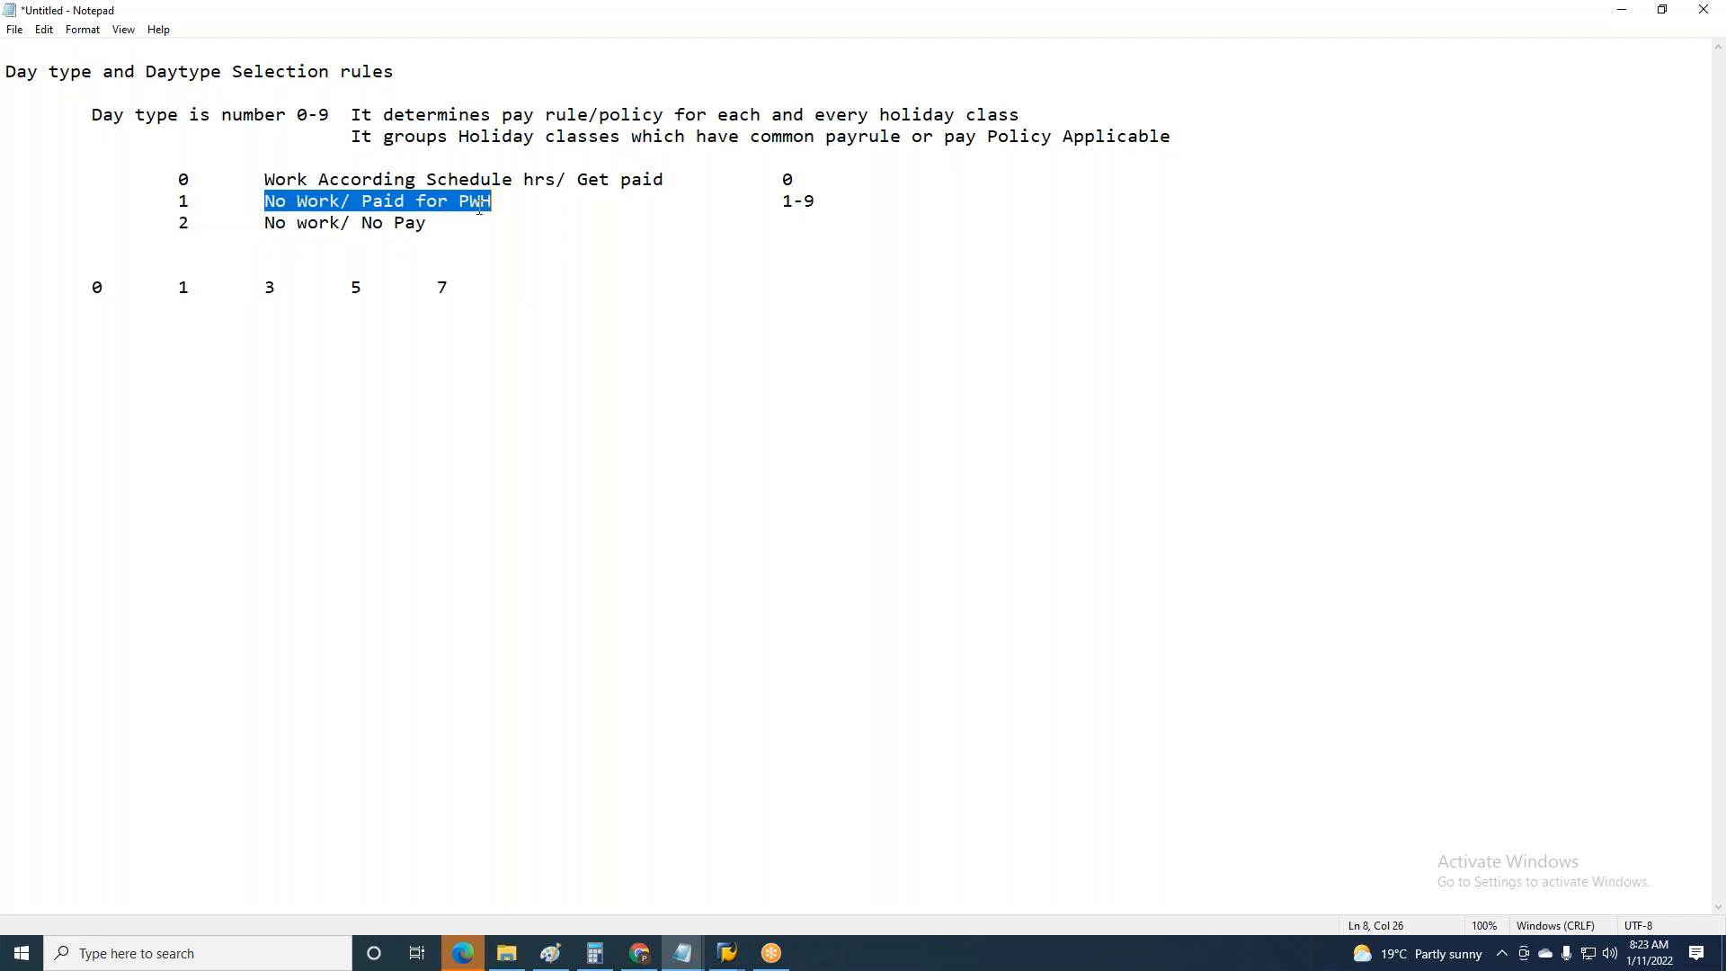
left_click_drag(178, 288, 444, 297)
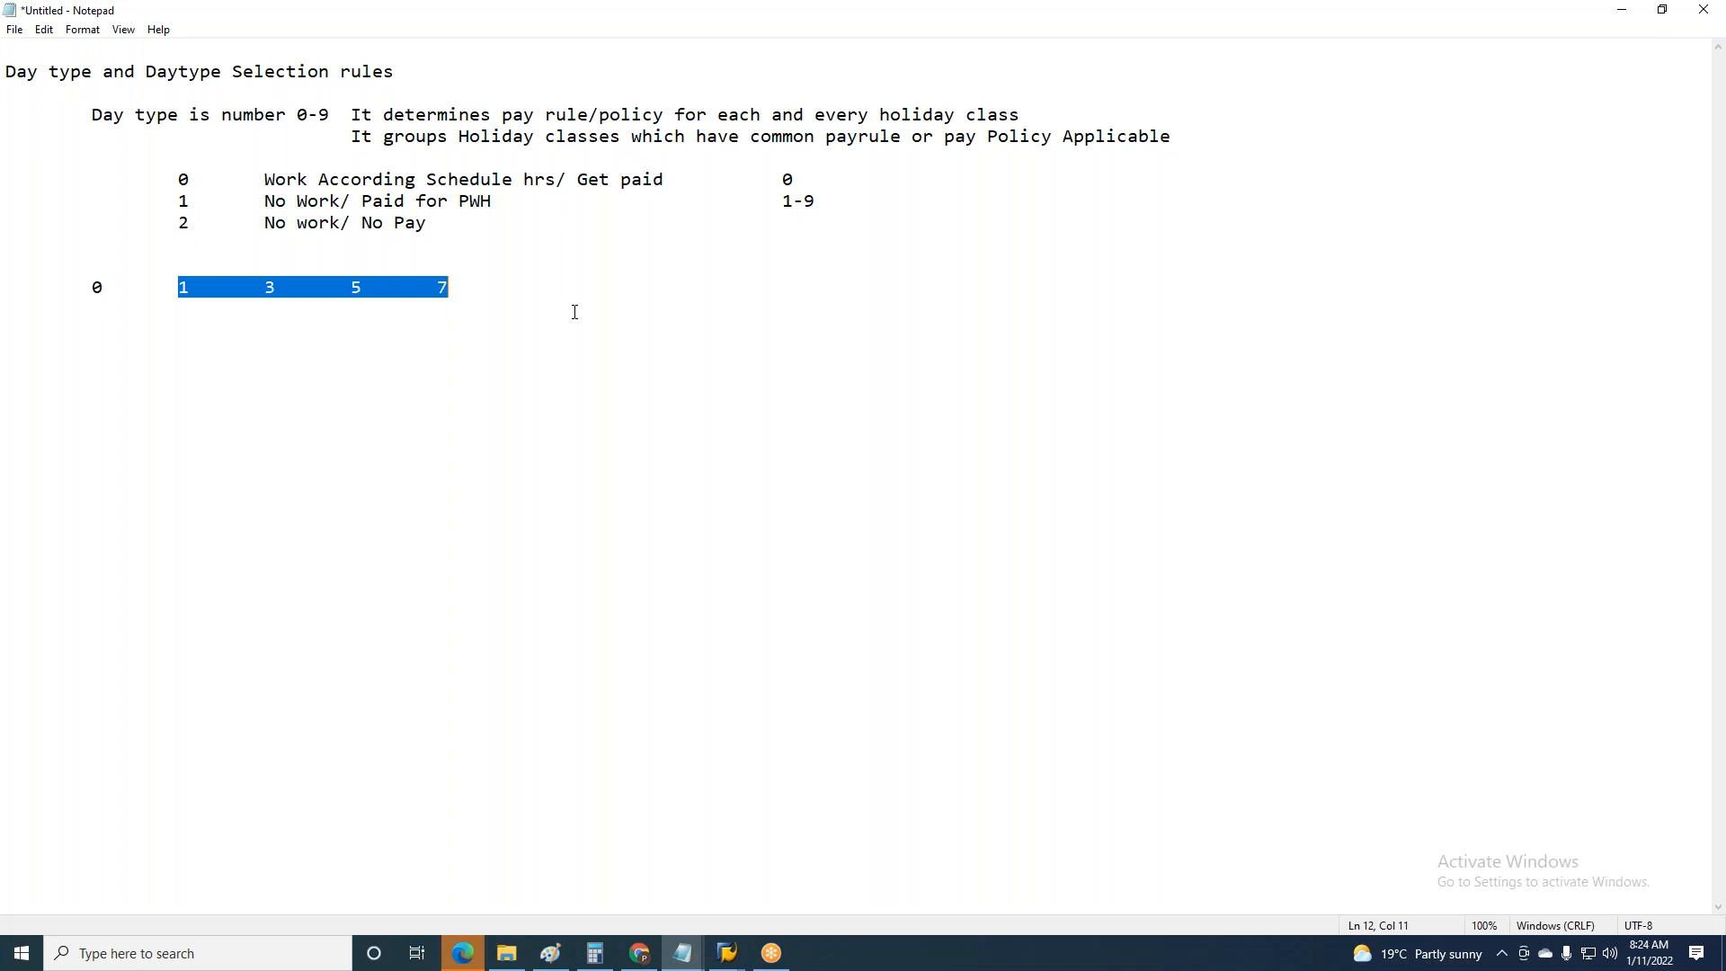
left_click(547, 283)
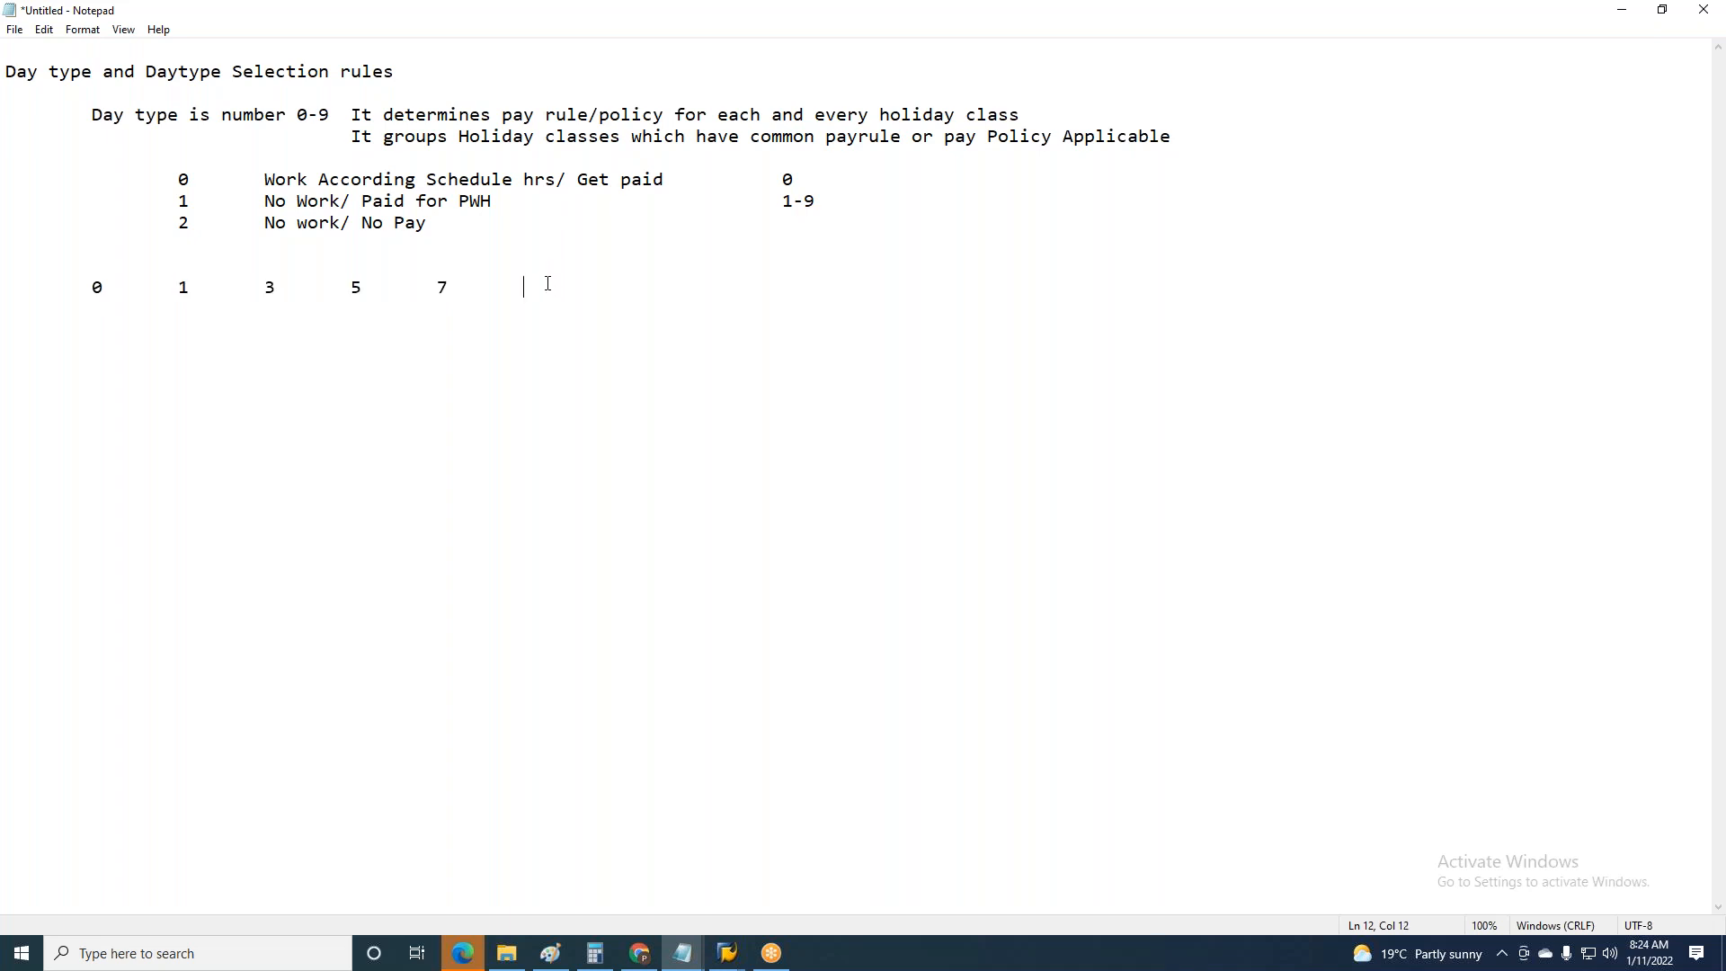
key("Return")
type("0\t1")
key("Tab")
type("1\t1")
key("Tab")
type("1")
left_click(1372, 24)
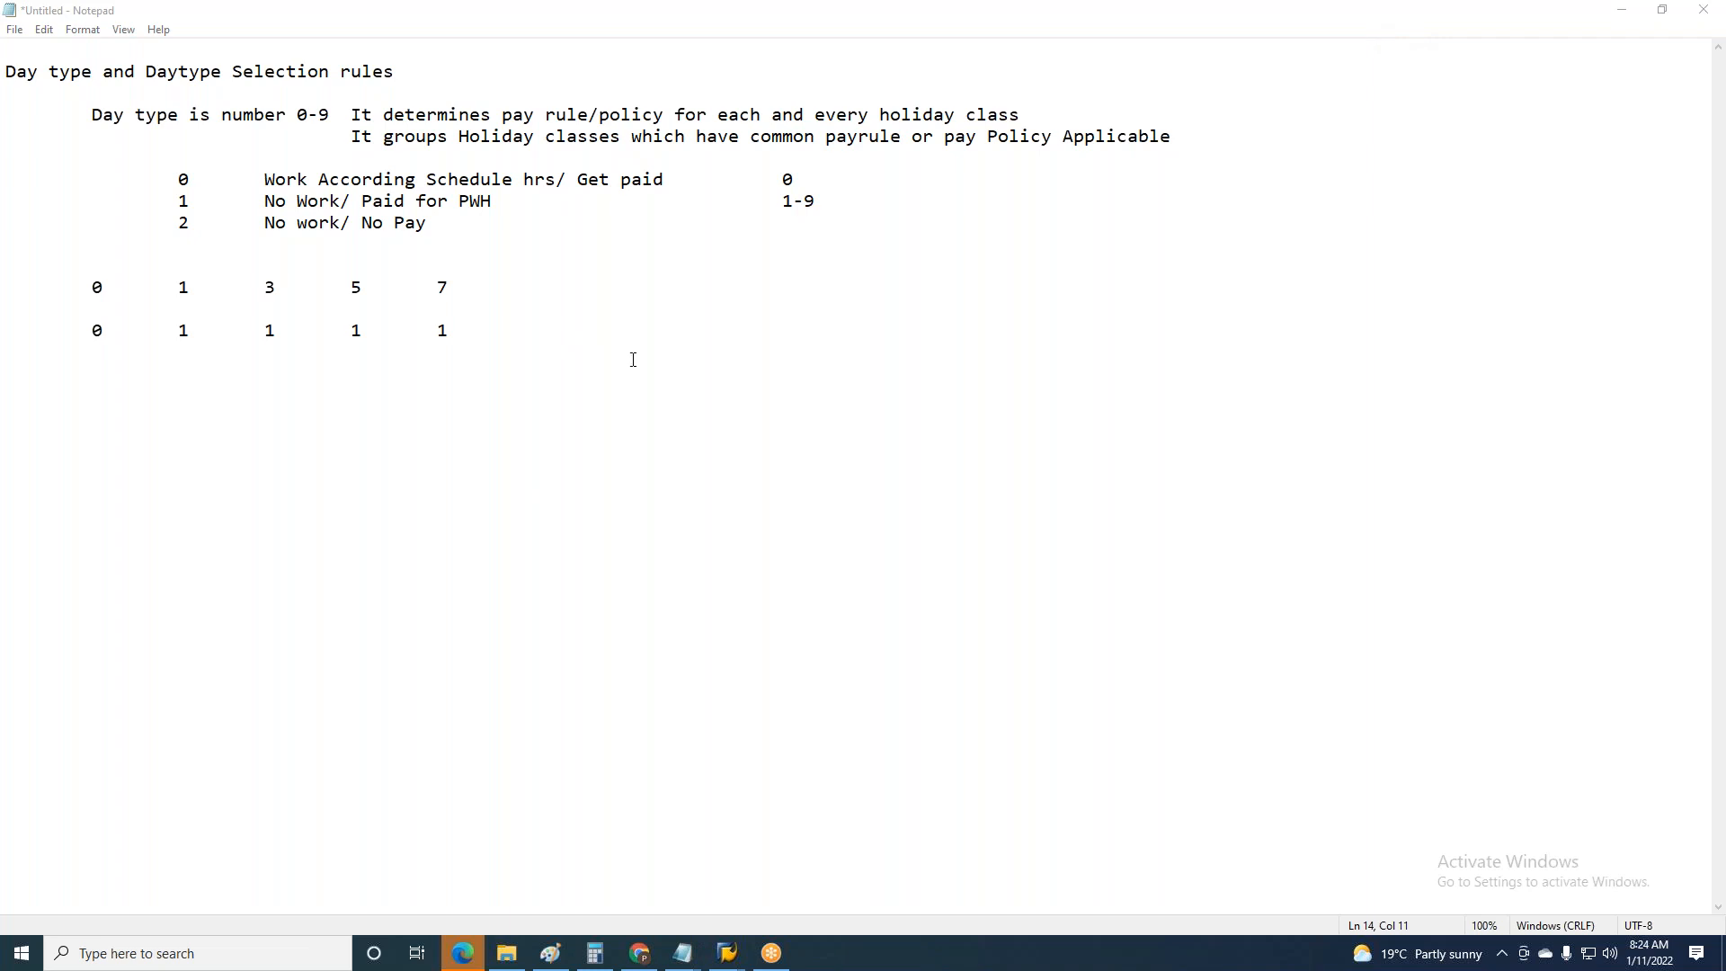
- Replace the day type under holiday class 5 with 3-9
left_click(509, 337)
left_click(28, 345)
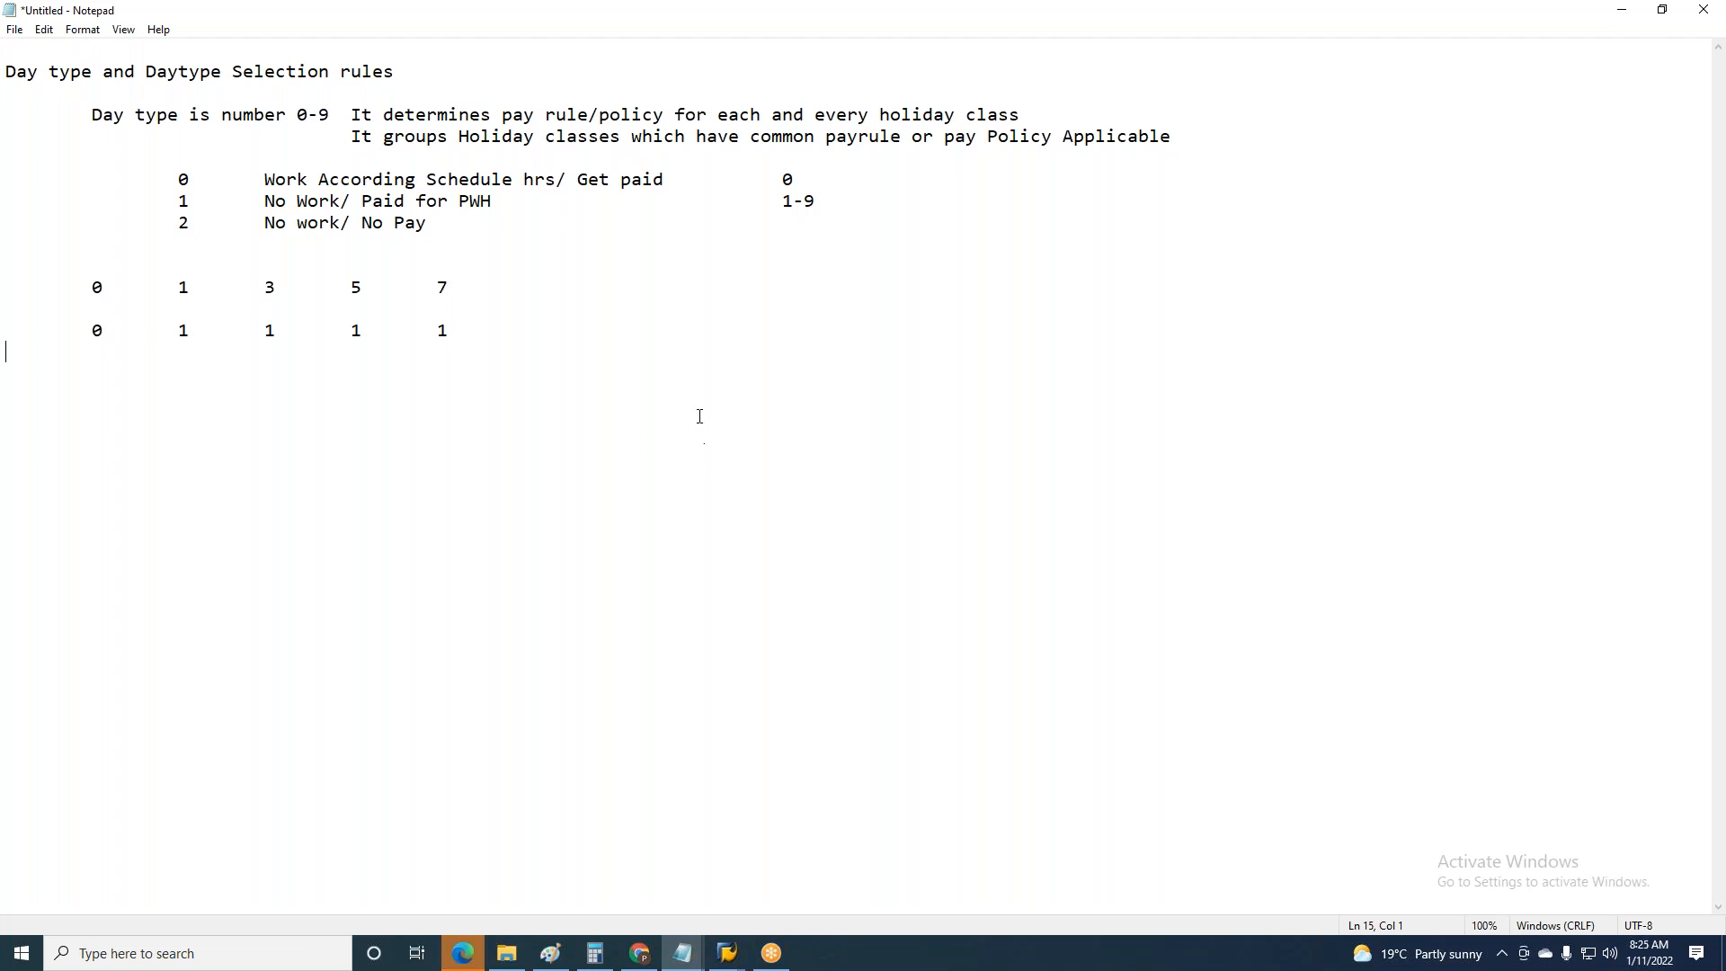
left_click_drag(351, 288, 361, 288)
left_click_drag(350, 330, 360, 331)
type("3-9")
left_click_drag(394, 332, 333, 334)
left_click(464, 335)
key("shift+Home")
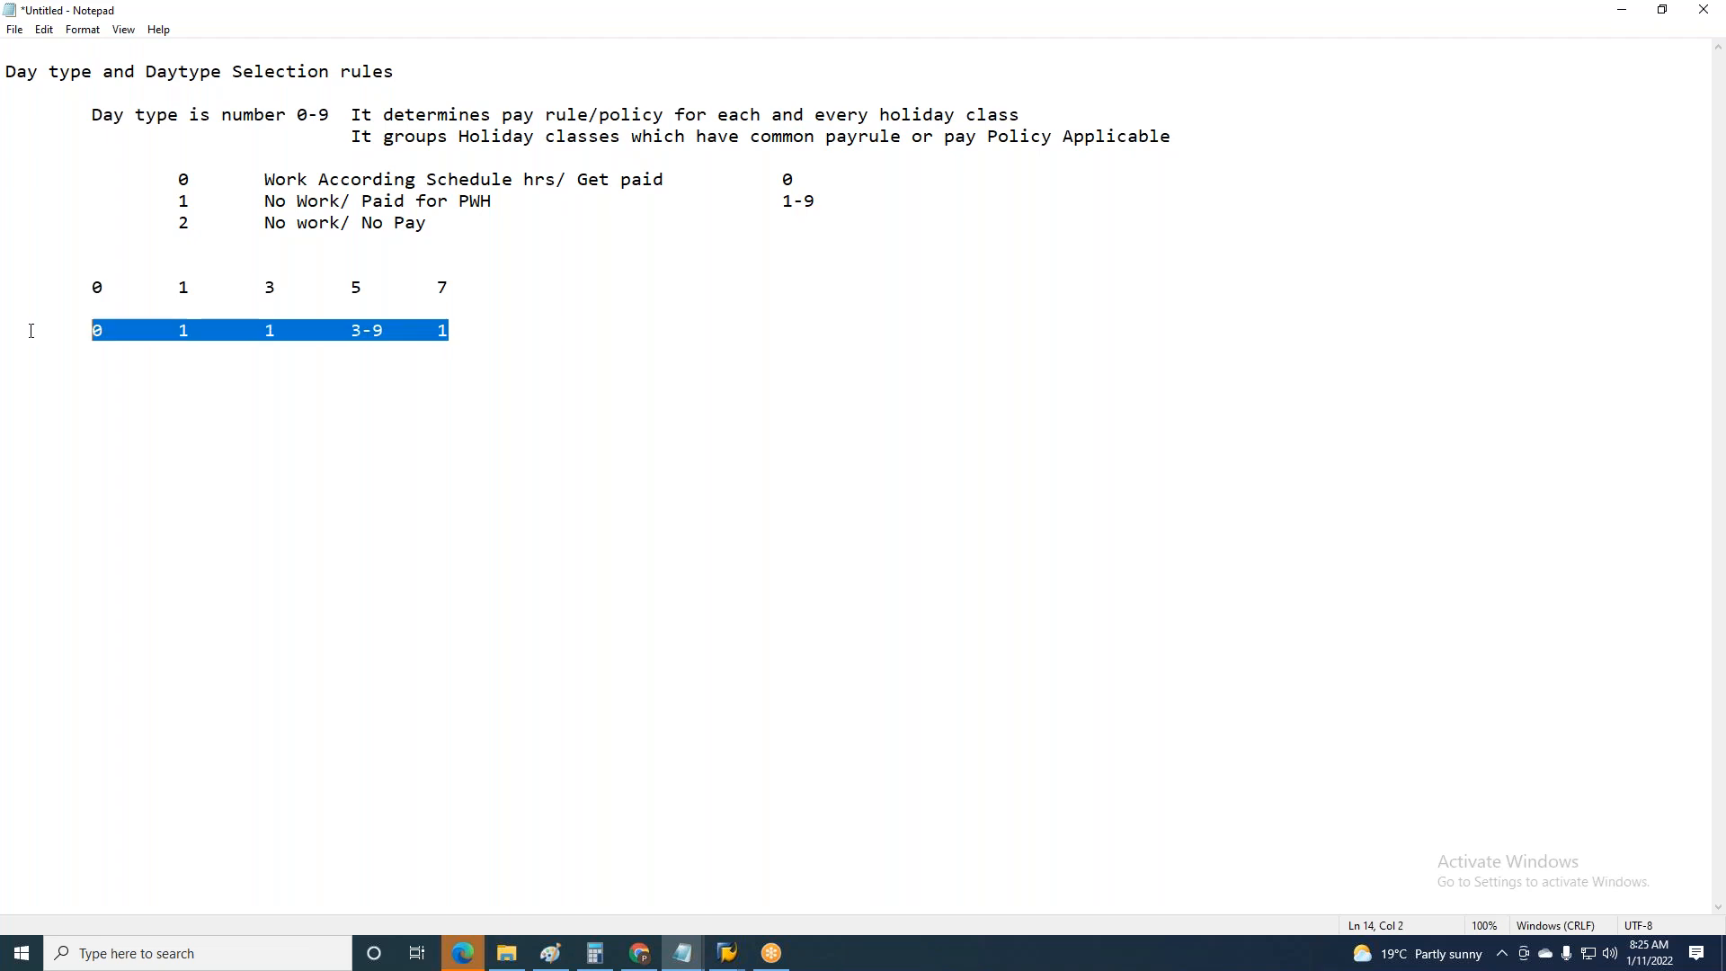
- List the values 0, 1 and 3-9 on separate indented lines below the day type row
left_click(511, 332)
key("Return")
key("Return")
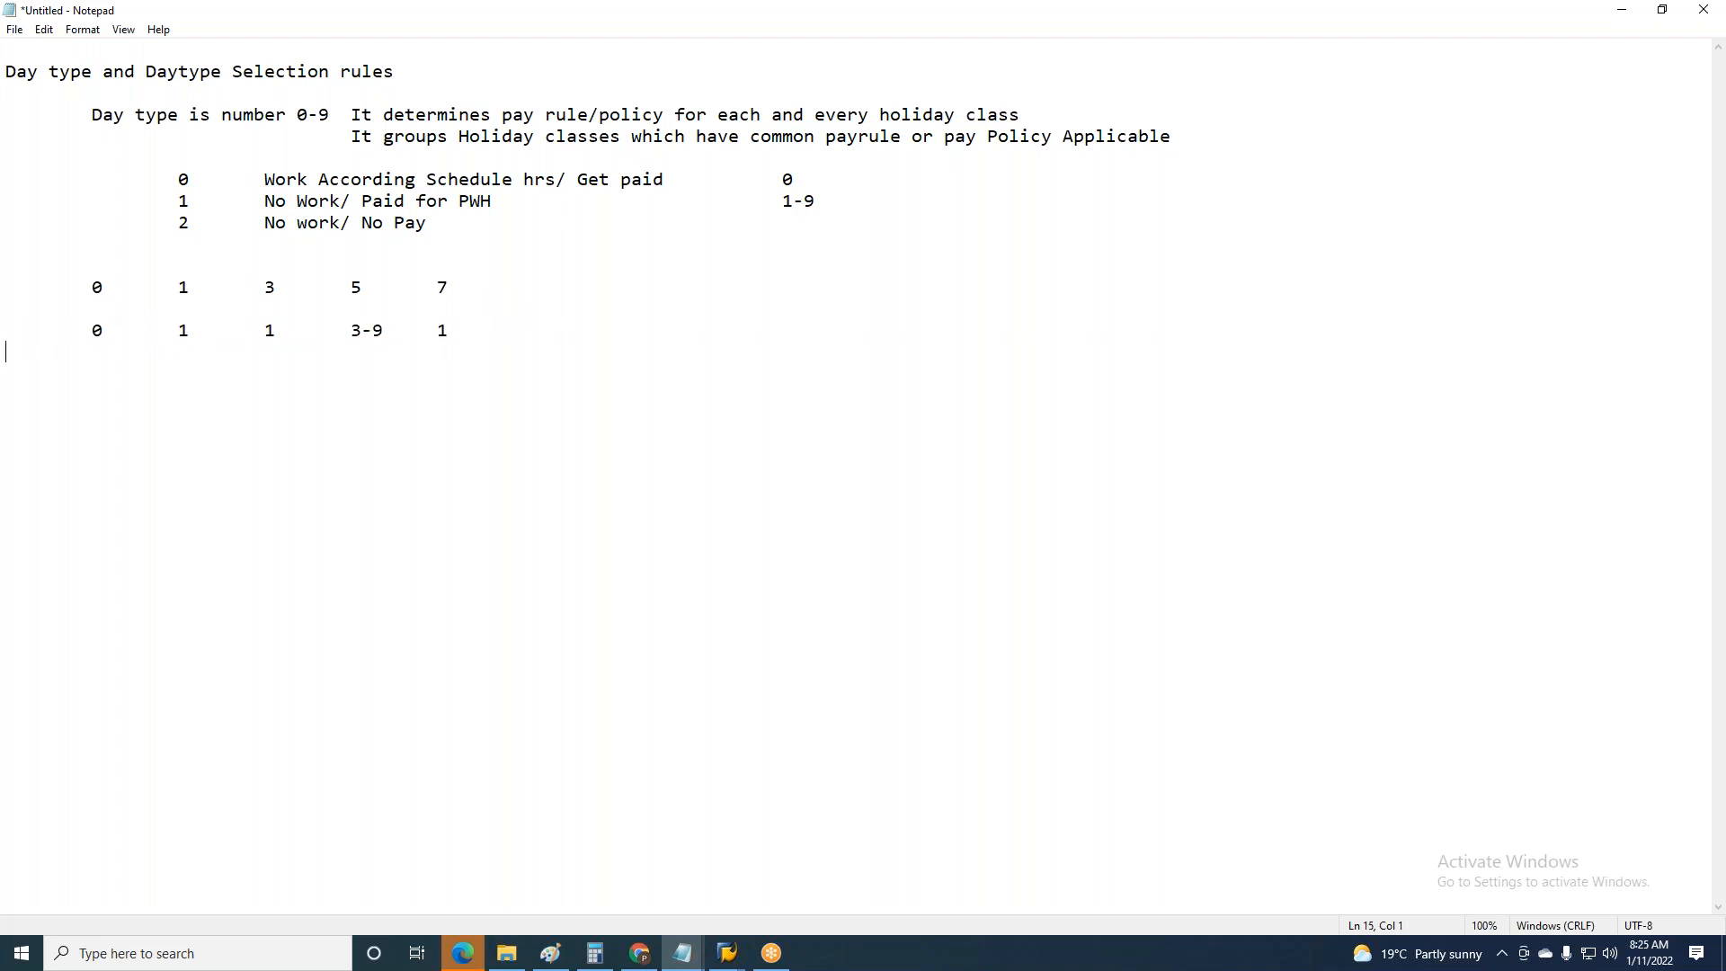
key("Tab")
type("0 \t")
type("1")
key("Return")
type("3-9")
left_click_drag(489, 339, 8, 334)
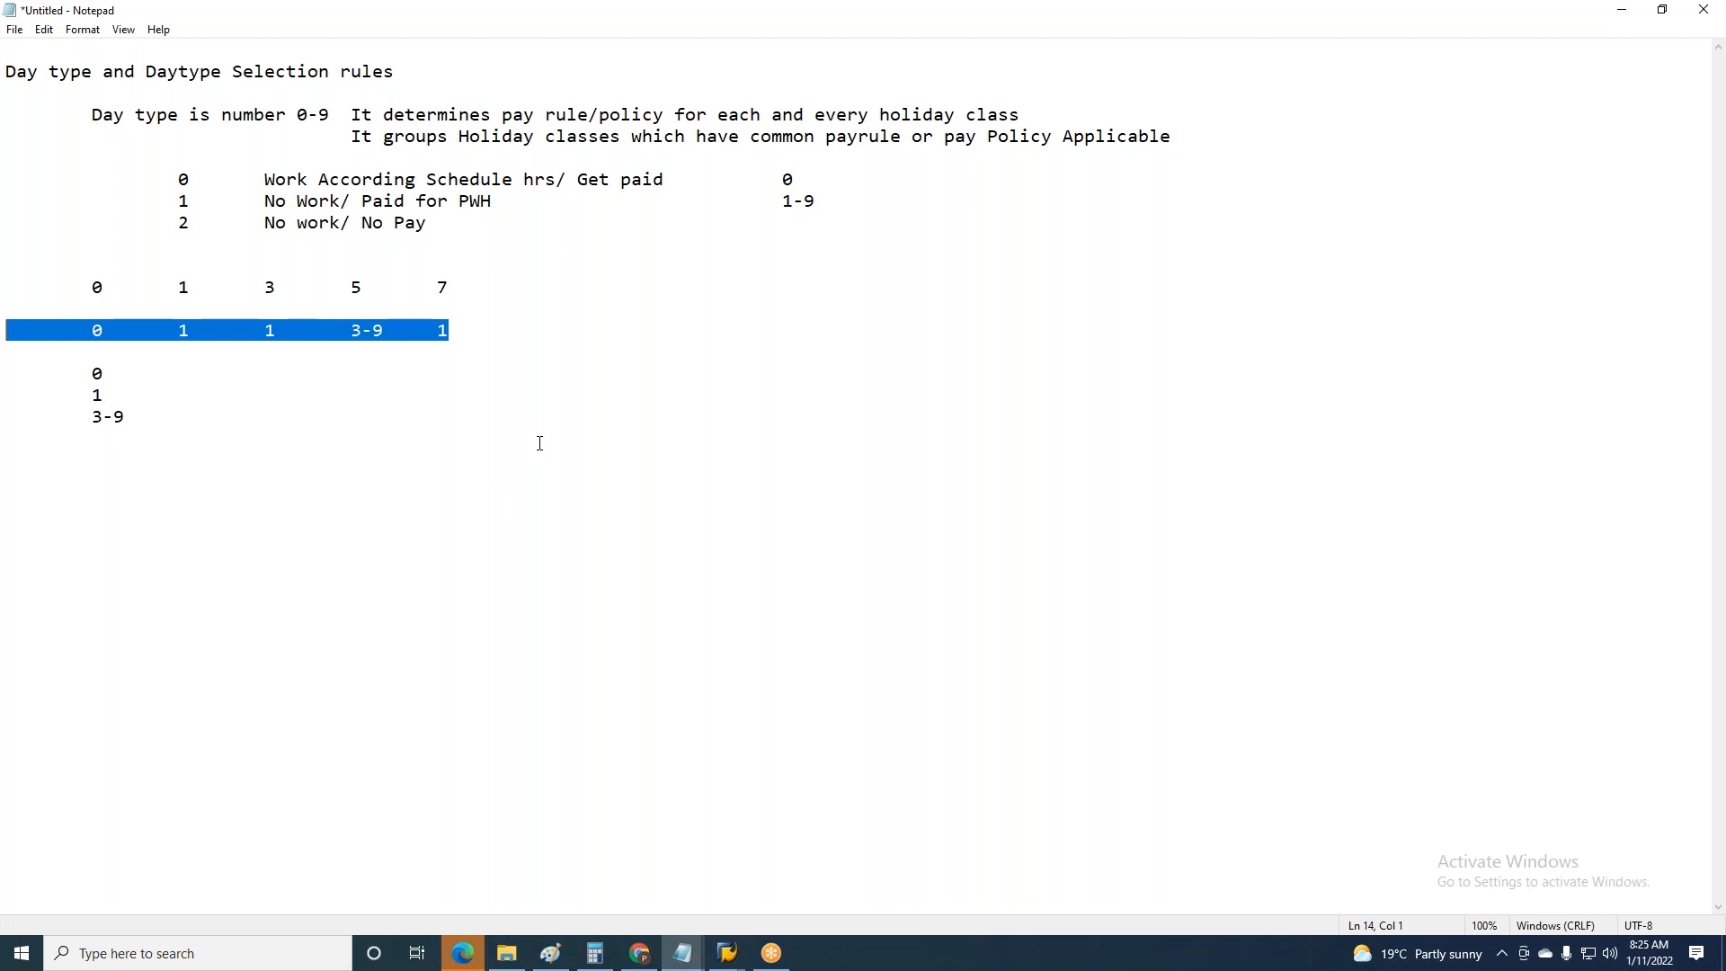
left_click_drag(264, 184, 526, 179)
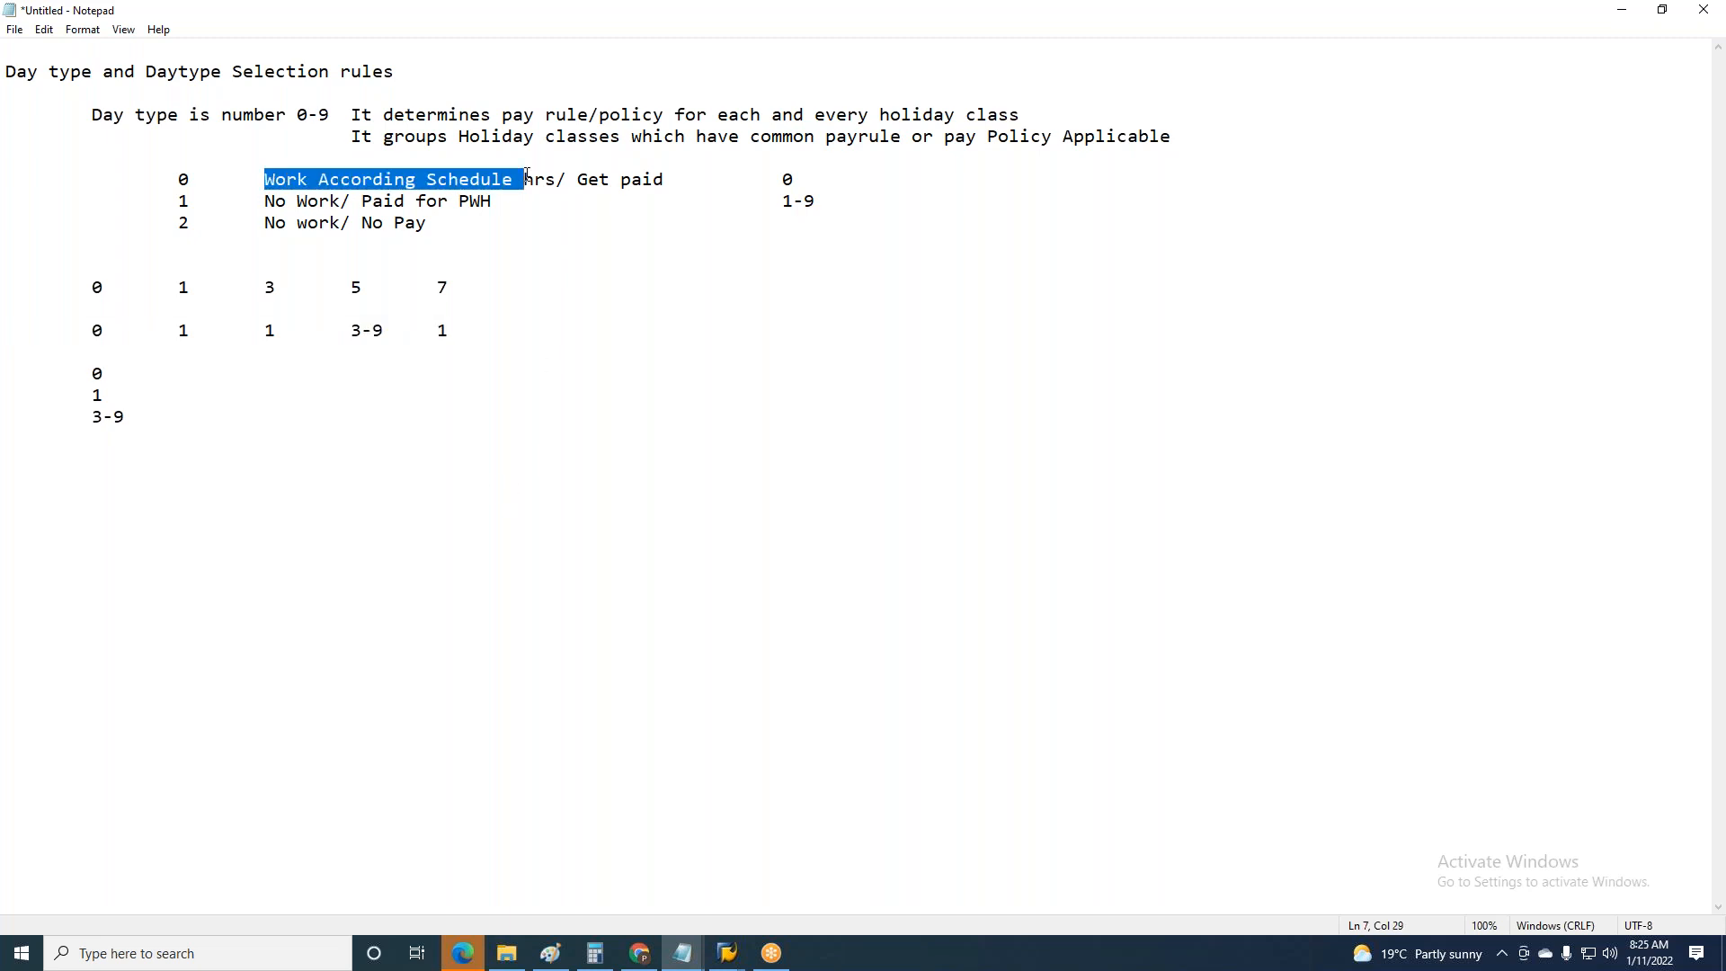
left_click(576, 455)
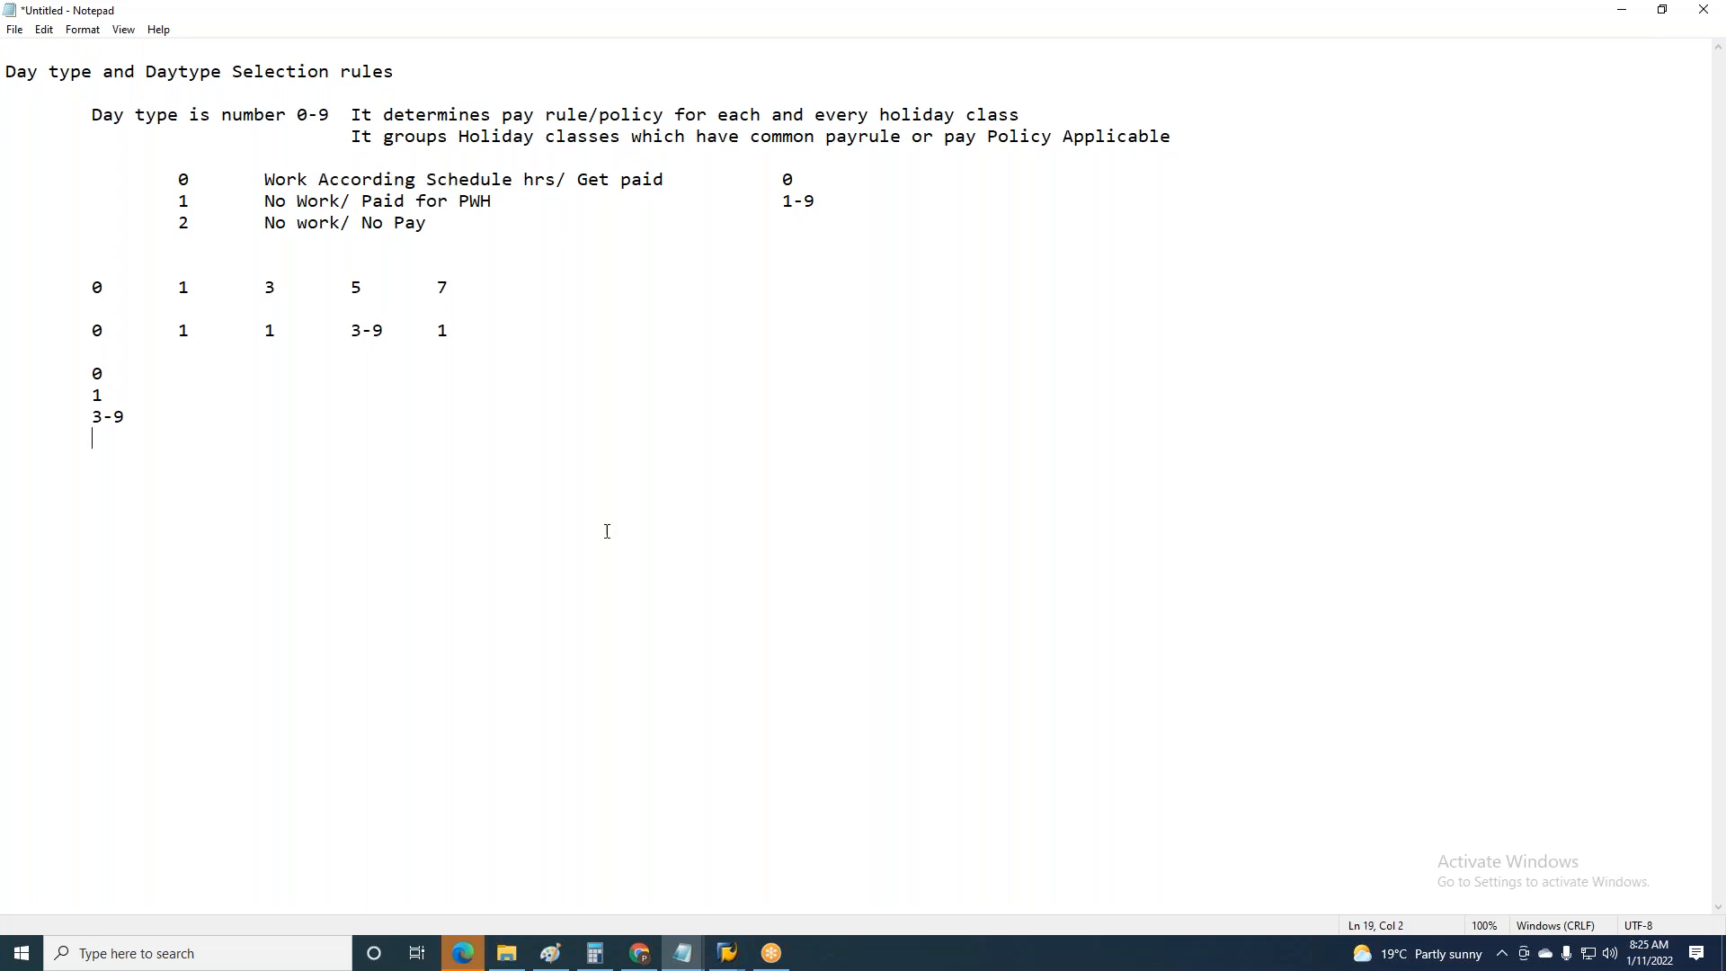
left_click(193, 197)
- Below the list, start an unindented sentence reading "Assignment of daytype to Each holiday class is configuered"
left_click(180, 416)
key("Return")
key("Return")
type("Ass")
type("ment of day ")
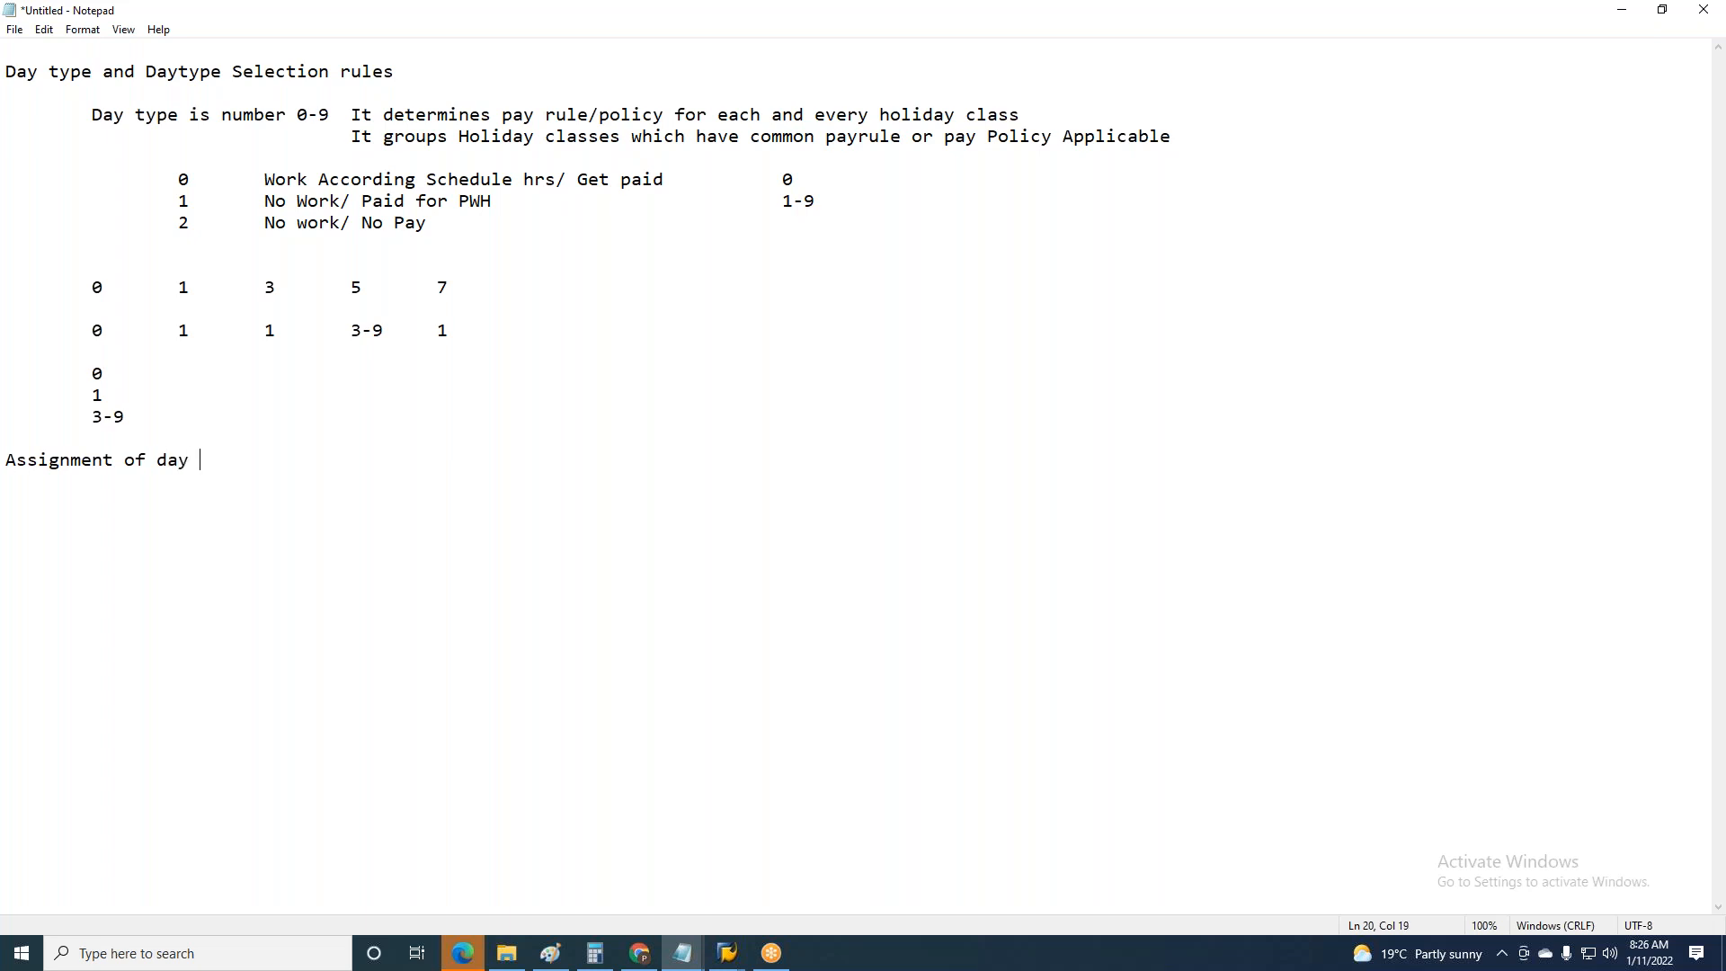
type("type to Each holid")
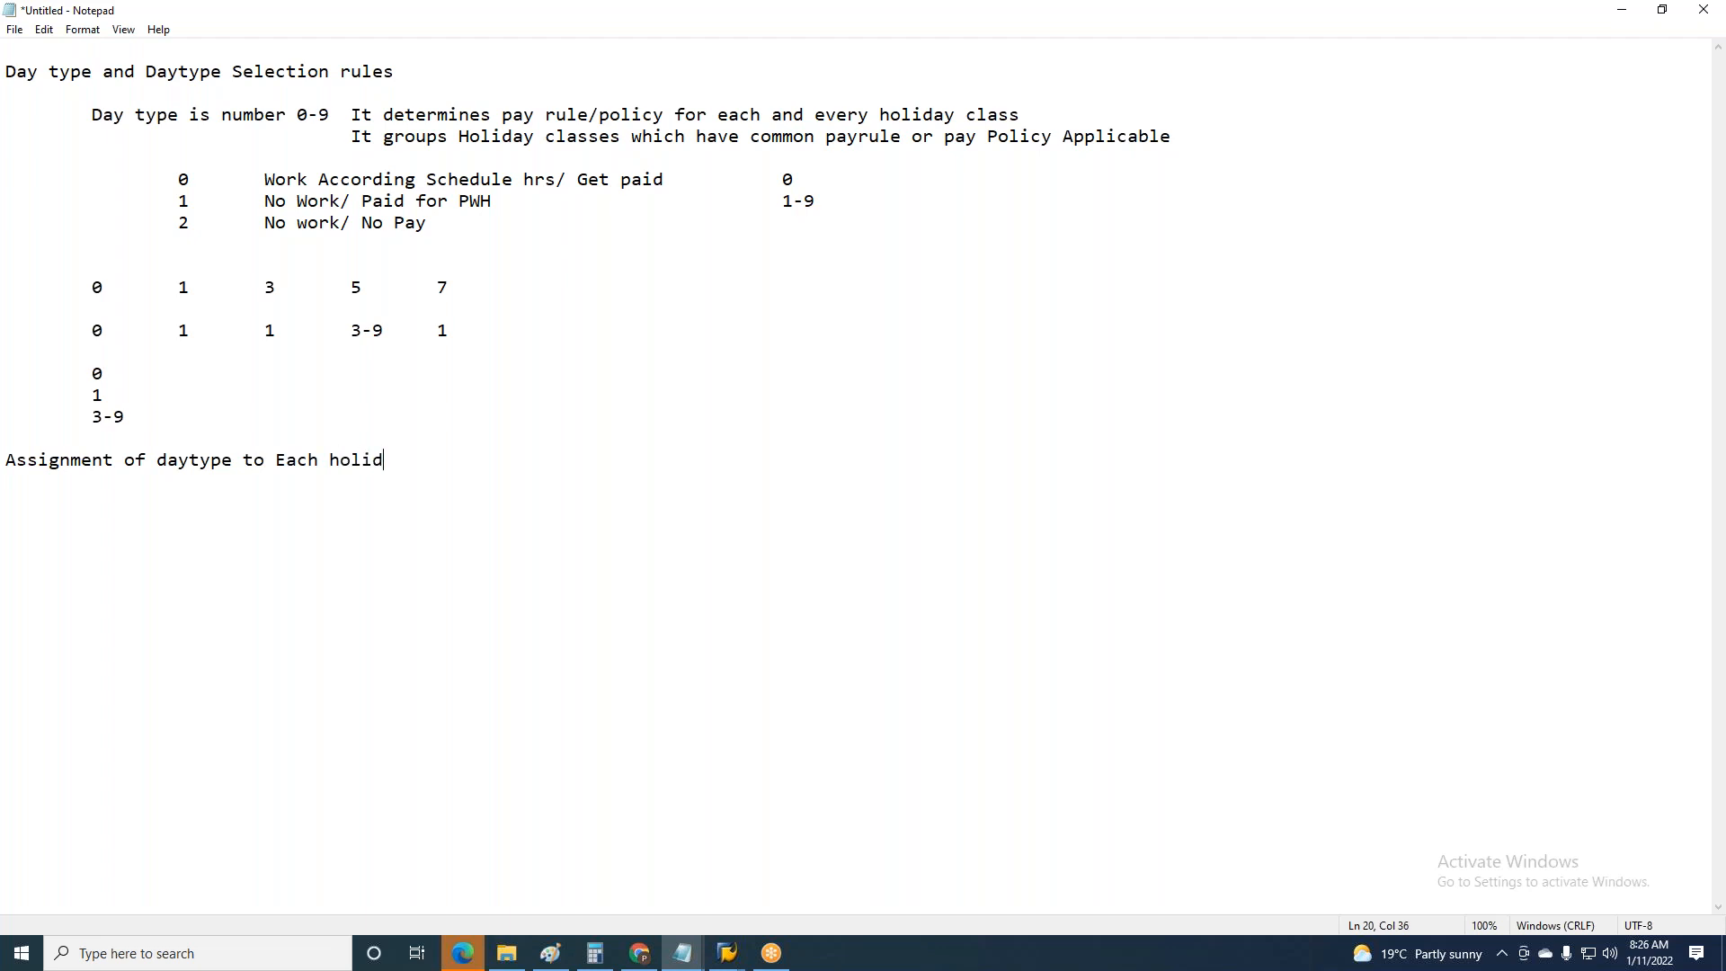
type("ay calss")
key("BackSpace")
key("BackSpace")
key("BackSpace")
key("BackSpace")
type("lass is configuered usi")
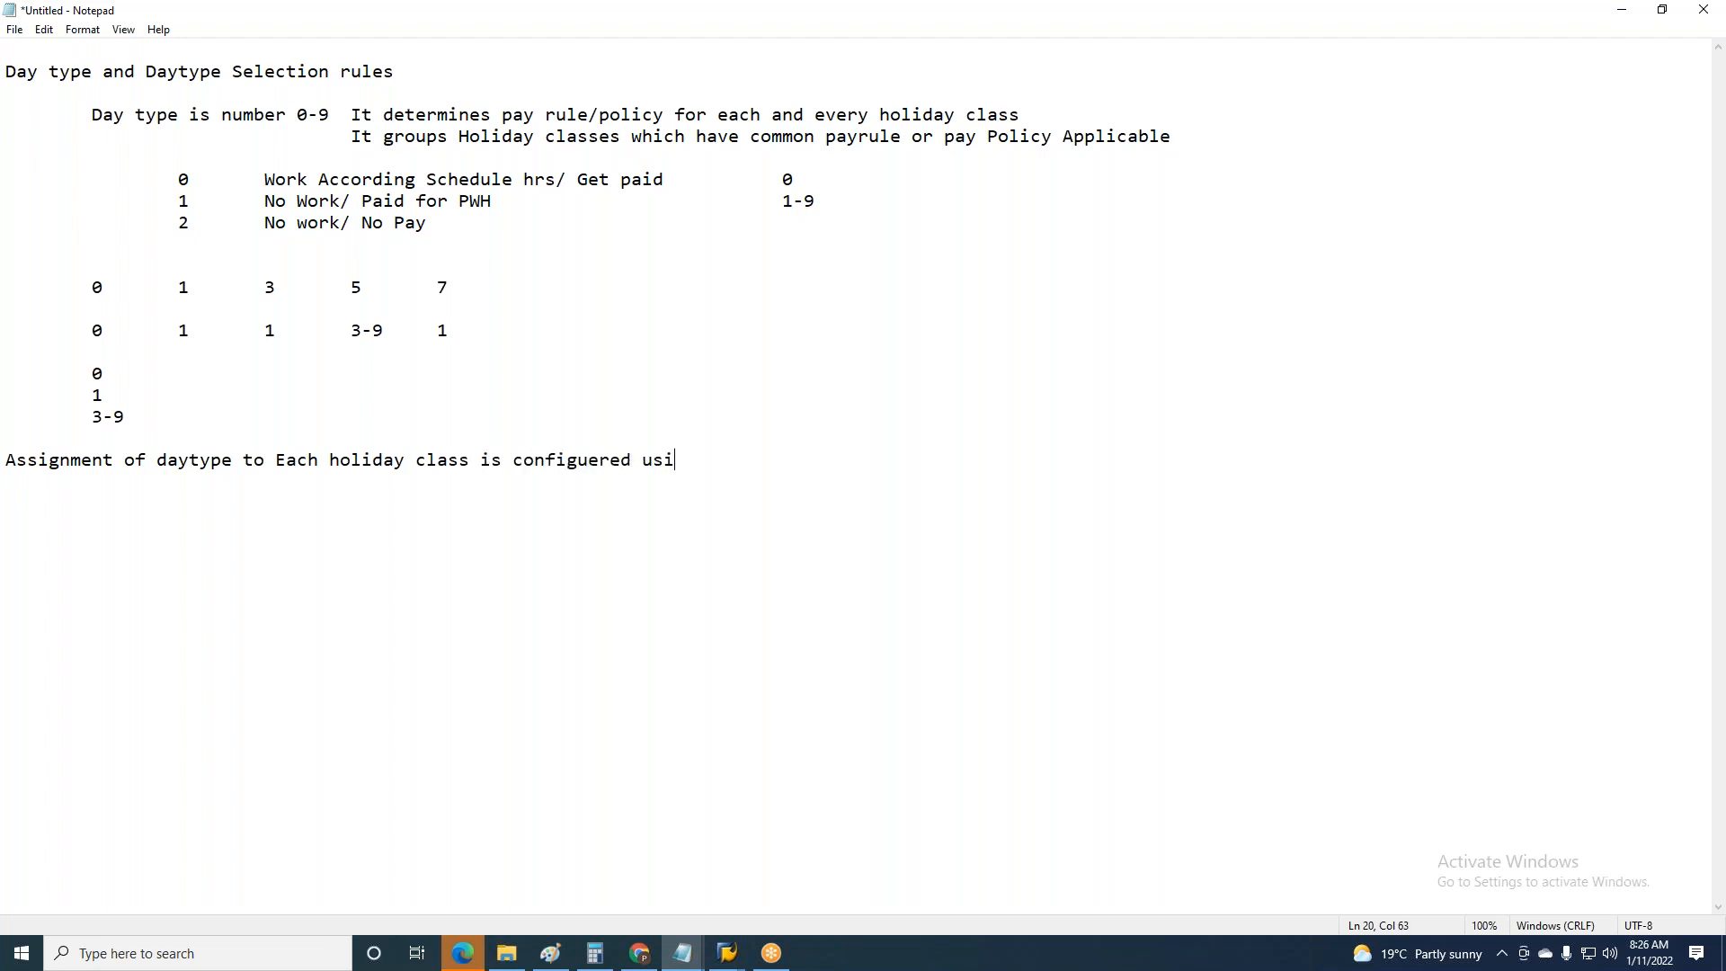
- Complete the assignment sentence with "using day type Selection rules" and highlight its ending
type("ng day type Se;le")
key("BackSpace")
key("BackSpace")
key("BackSpace")
type("le")
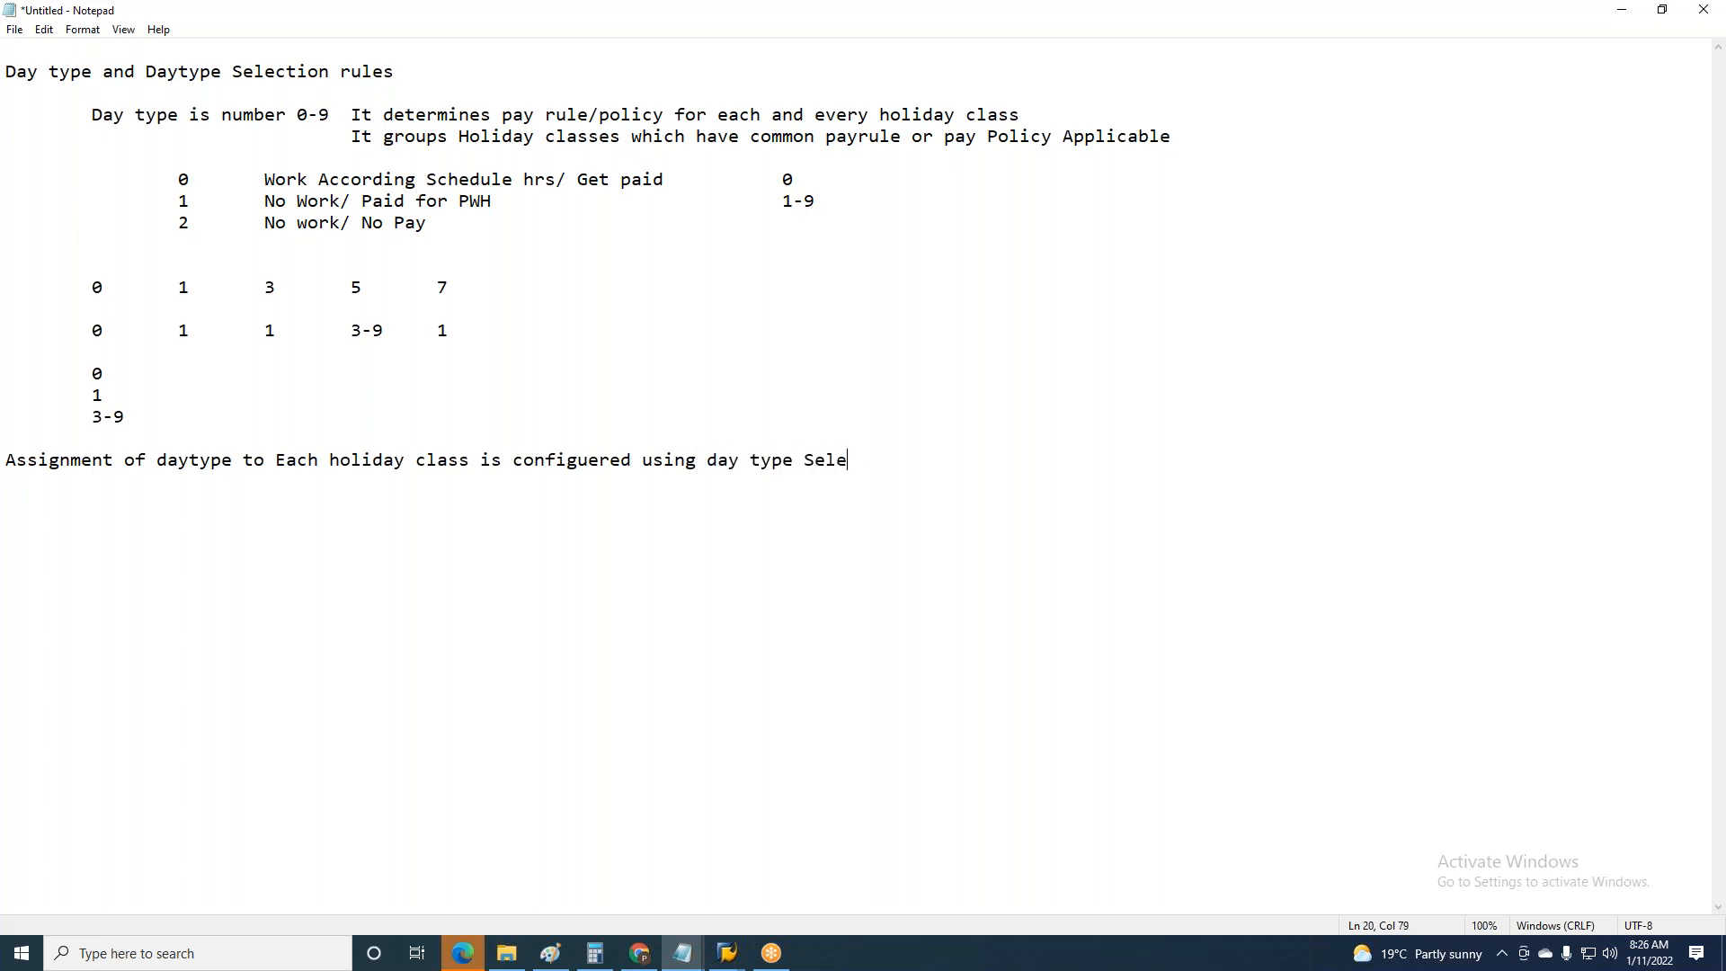
type("ction rules")
left_click_drag(998, 462, 812, 458)
- Switch to the SAP Easy Access window, run transaction spro and display the SAP Customizing Implementation Guide
left_click(727, 953)
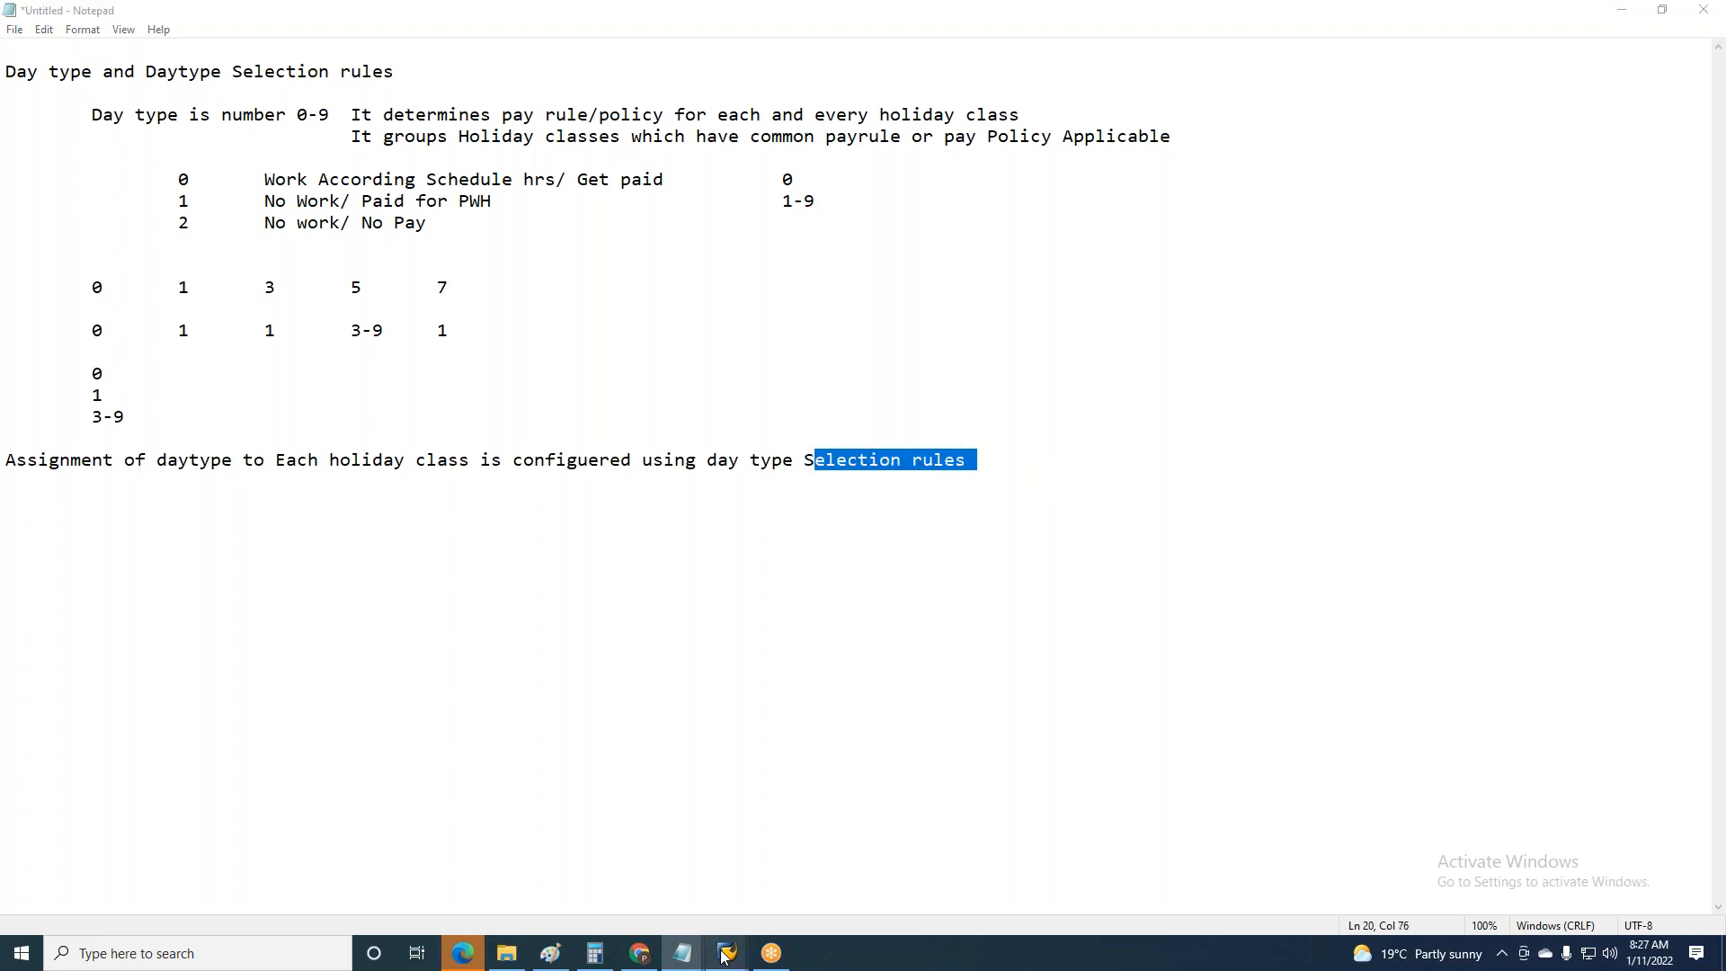
left_click(979, 881)
left_click(82, 73)
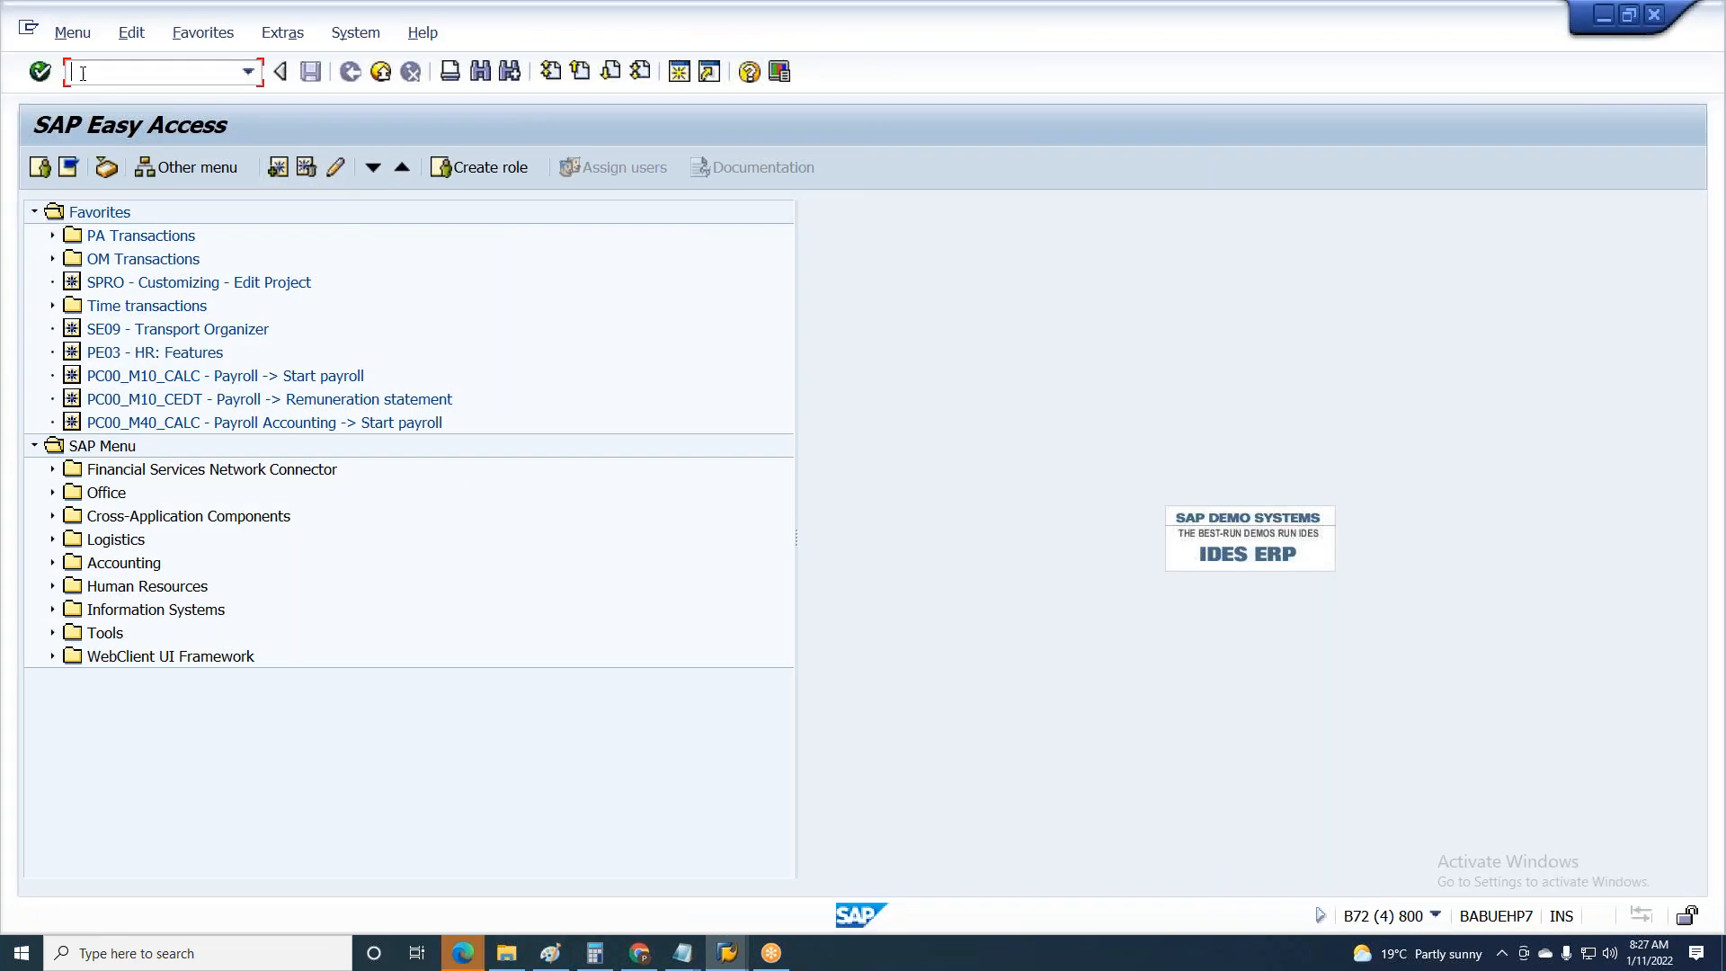
type("spro")
key("Return")
key("F5")
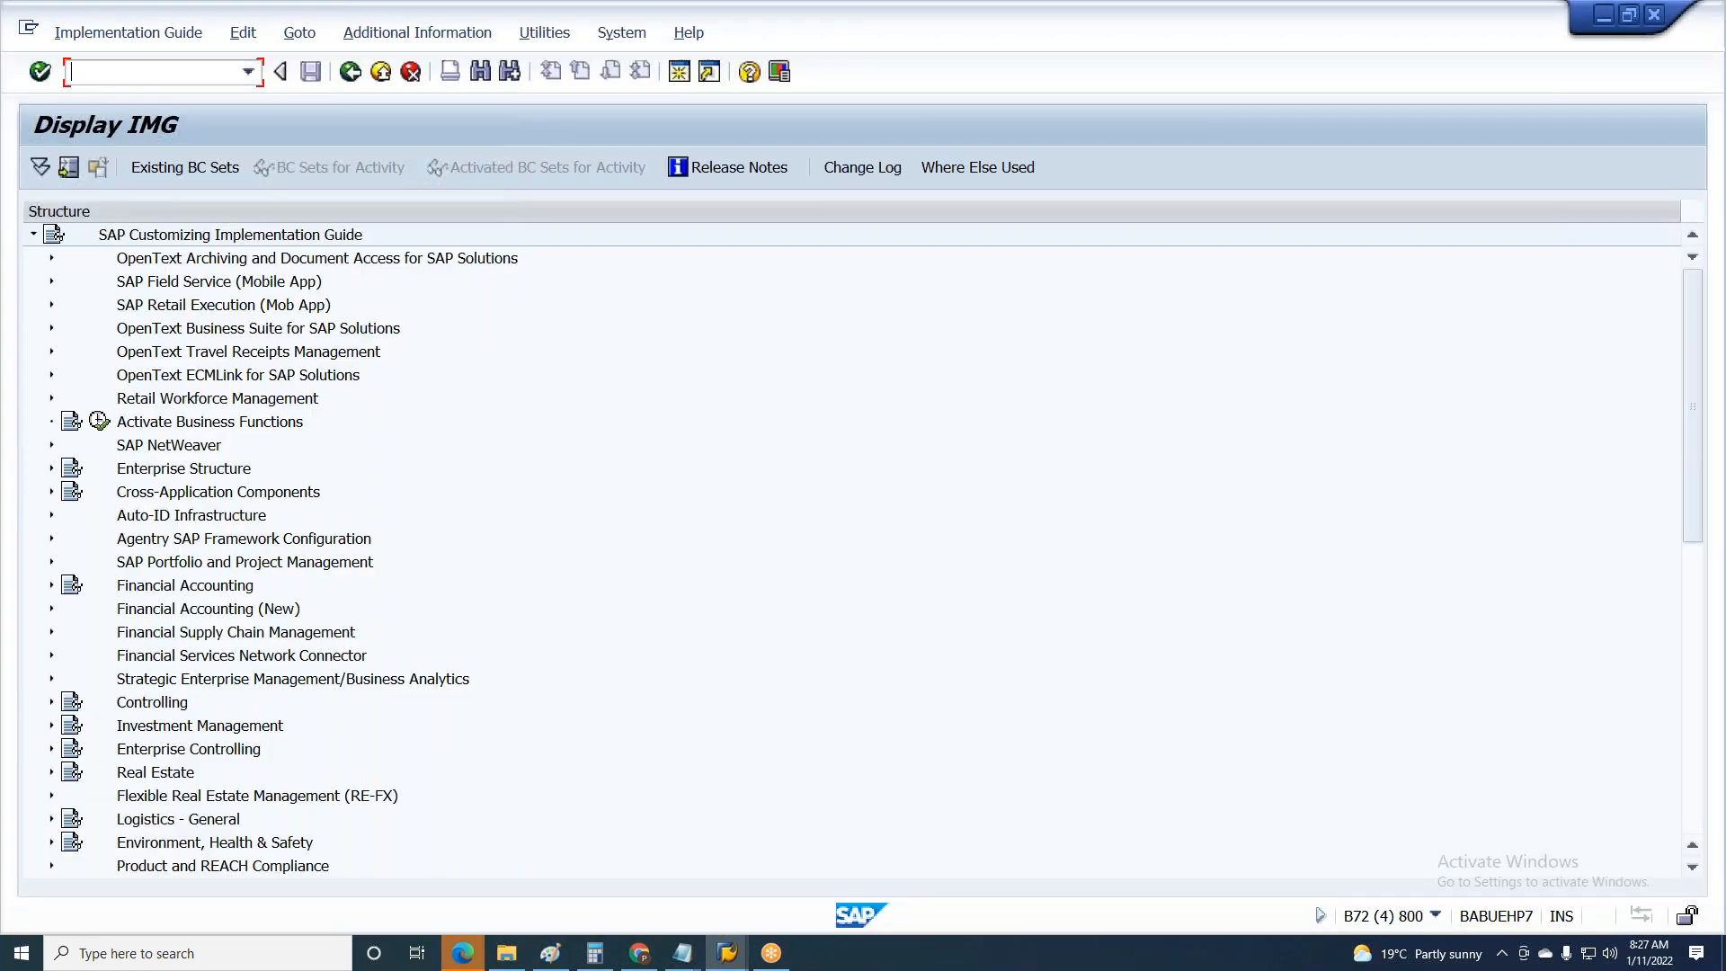
- Expand Time Management and its Work Schedules node in the customizing guide structure
left_click(171, 775)
scroll(208, 676, "down", 6)
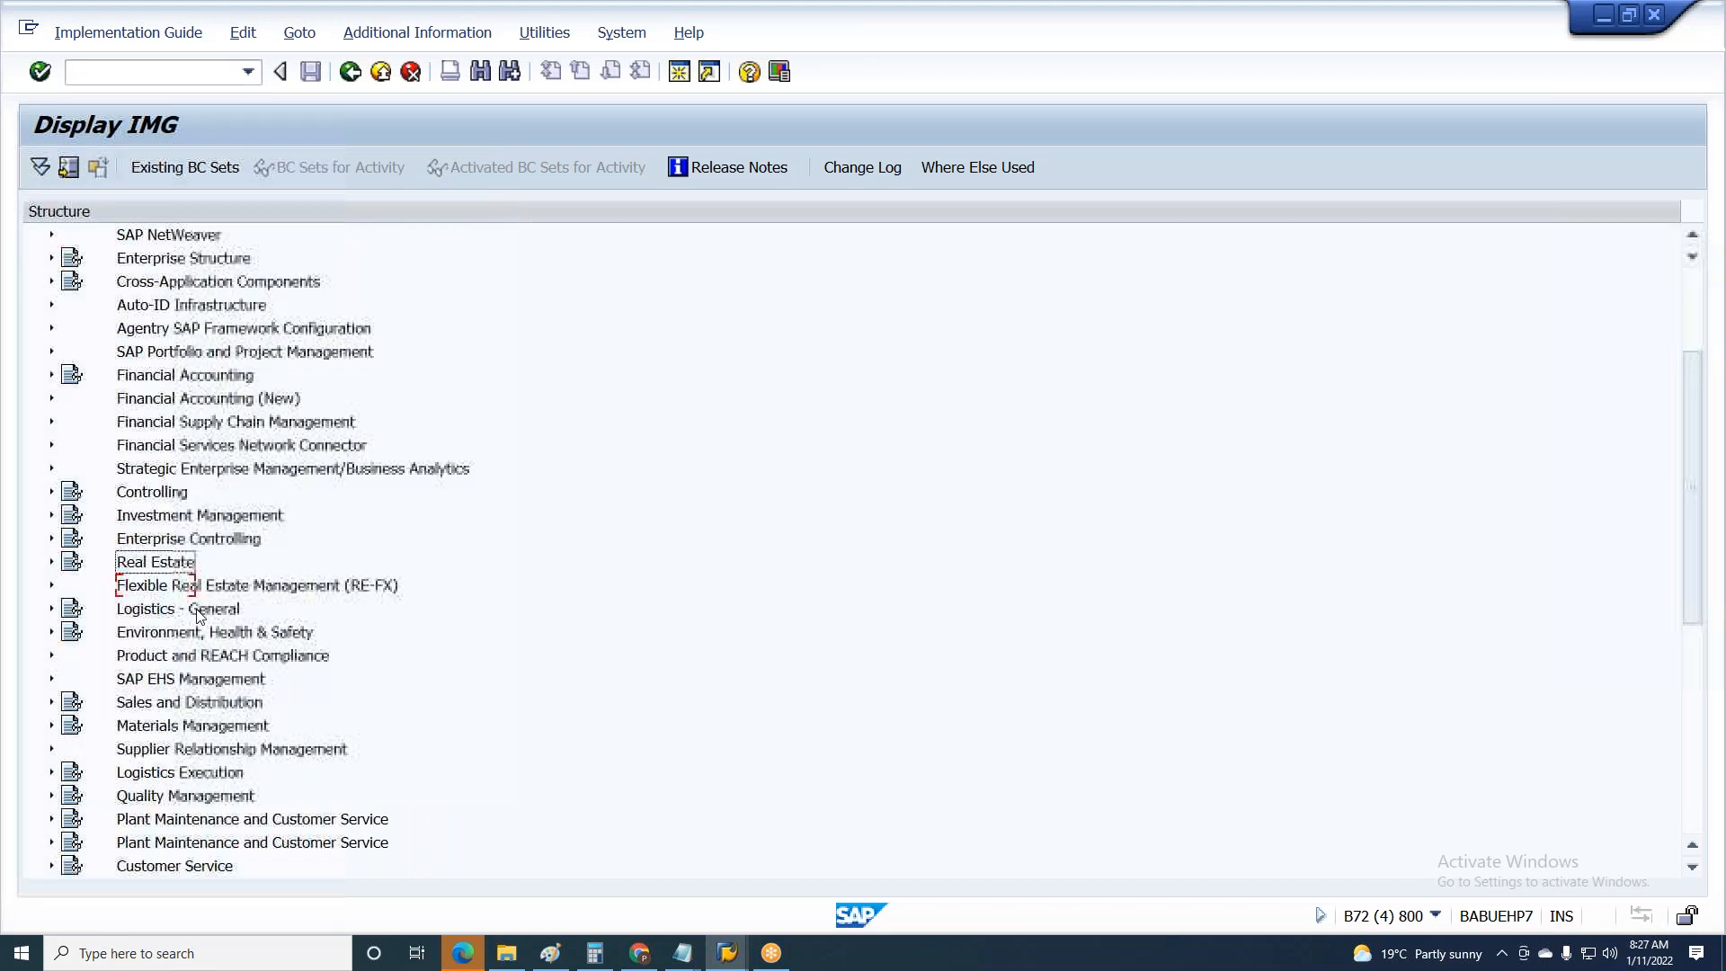
scroll(208, 676, "down", 1)
left_click(184, 796)
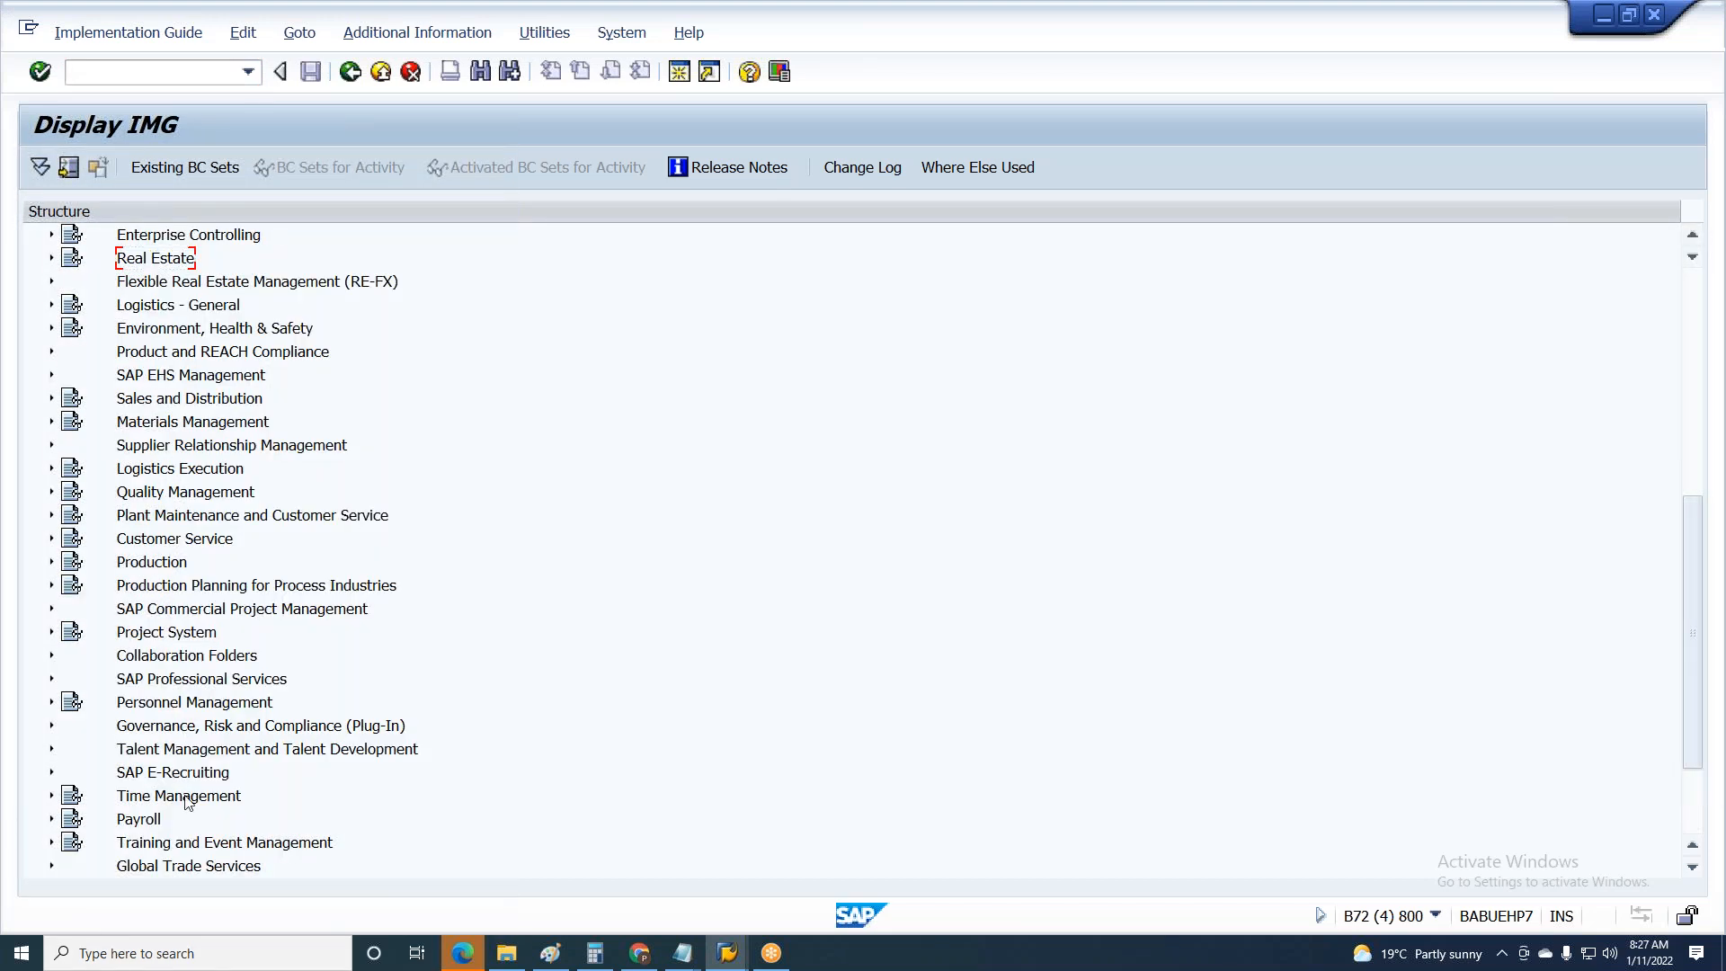
key("Right")
key("Down")
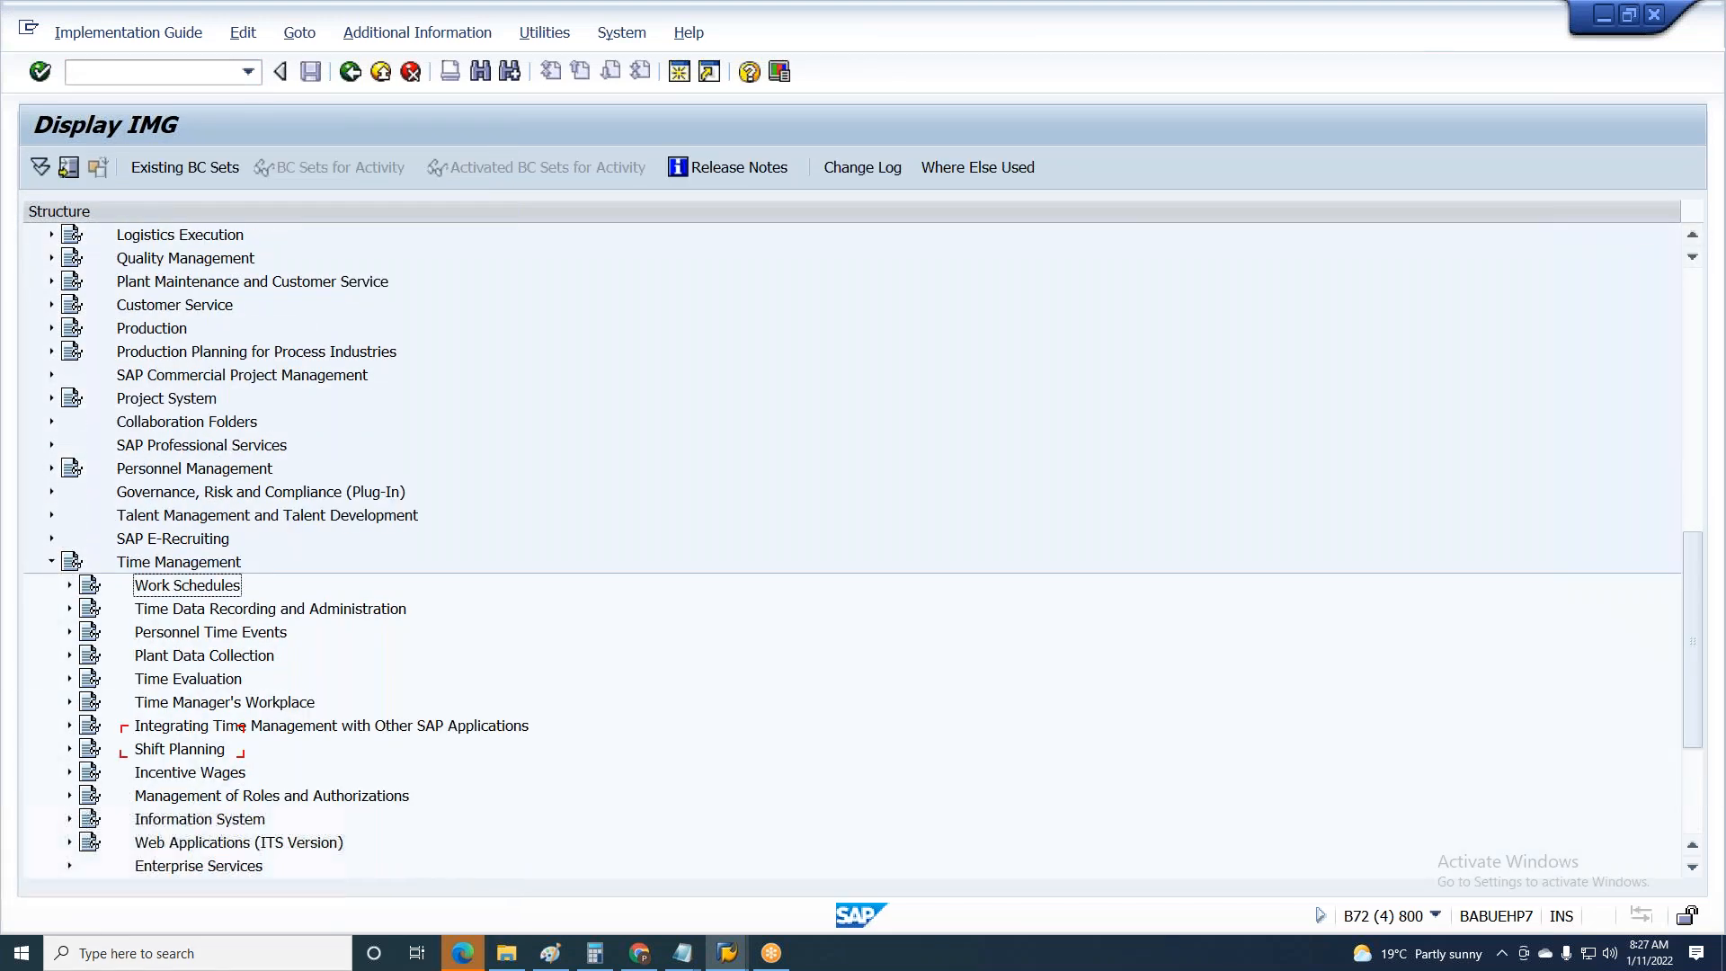
key("Right")
- Expand Work Schedule Rules and Work Schedules and open the Set Work Schedule Rules and Work Schedules activity
key("Down")
key("Down")
key("Down")
key("Down")
key("Down")
key("Down")
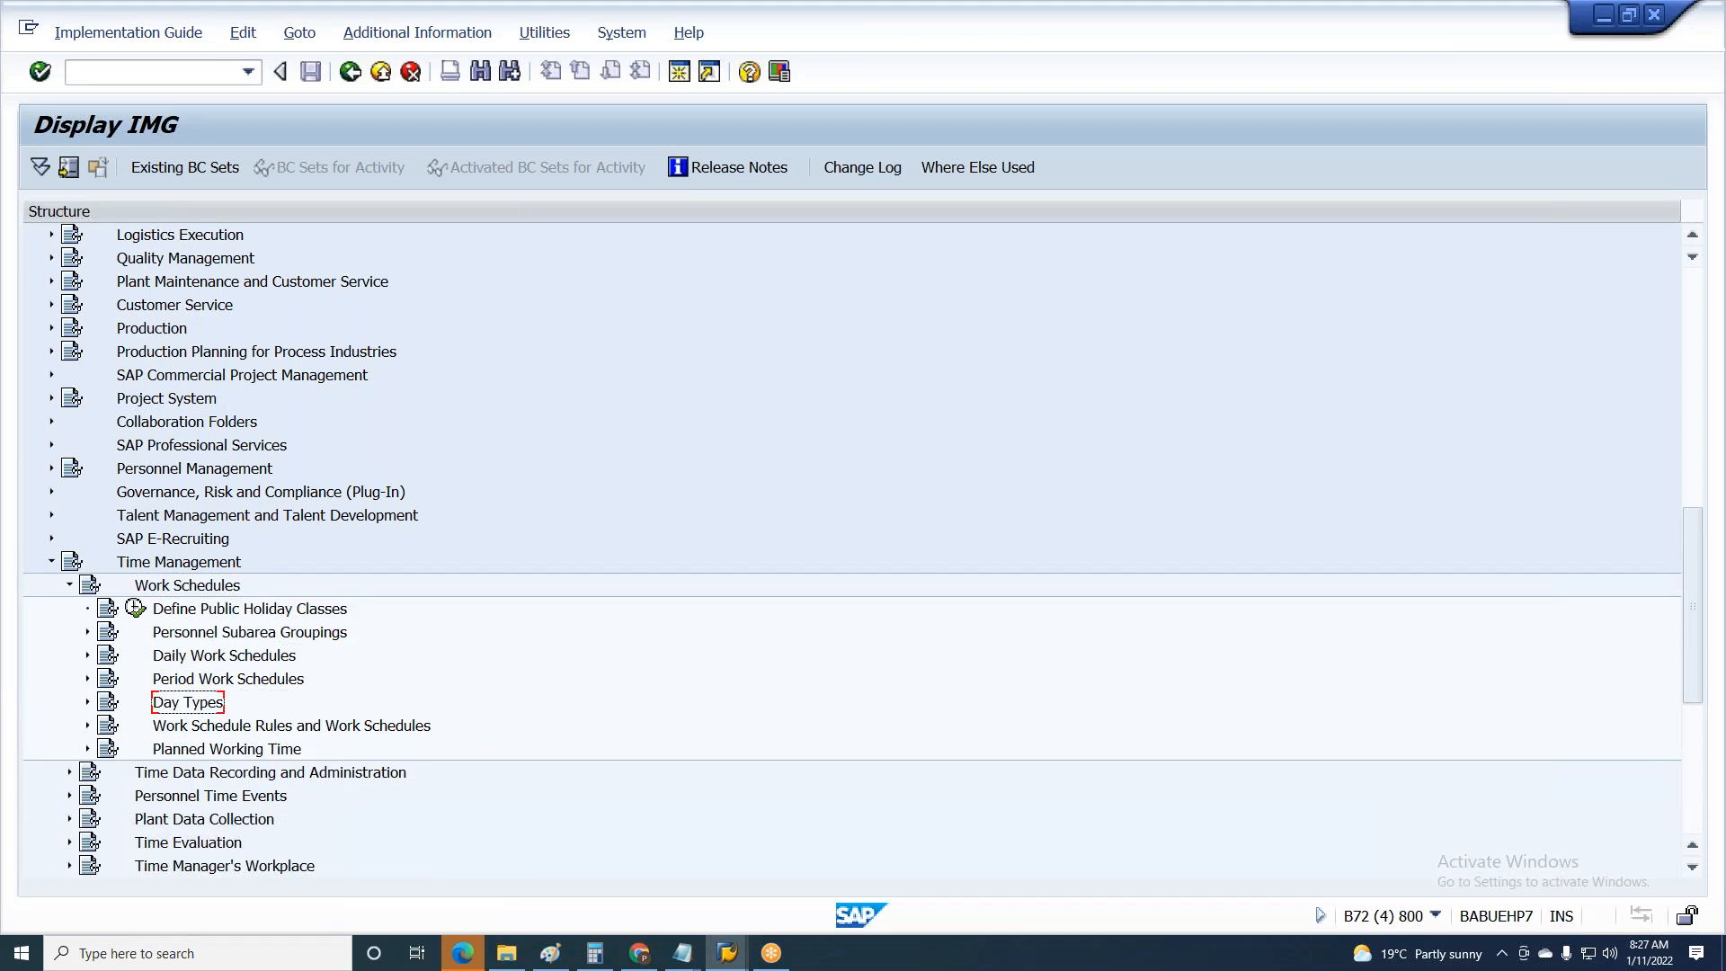
key("Right")
key("Down")
key("Down")
key("Down")
key("Down")
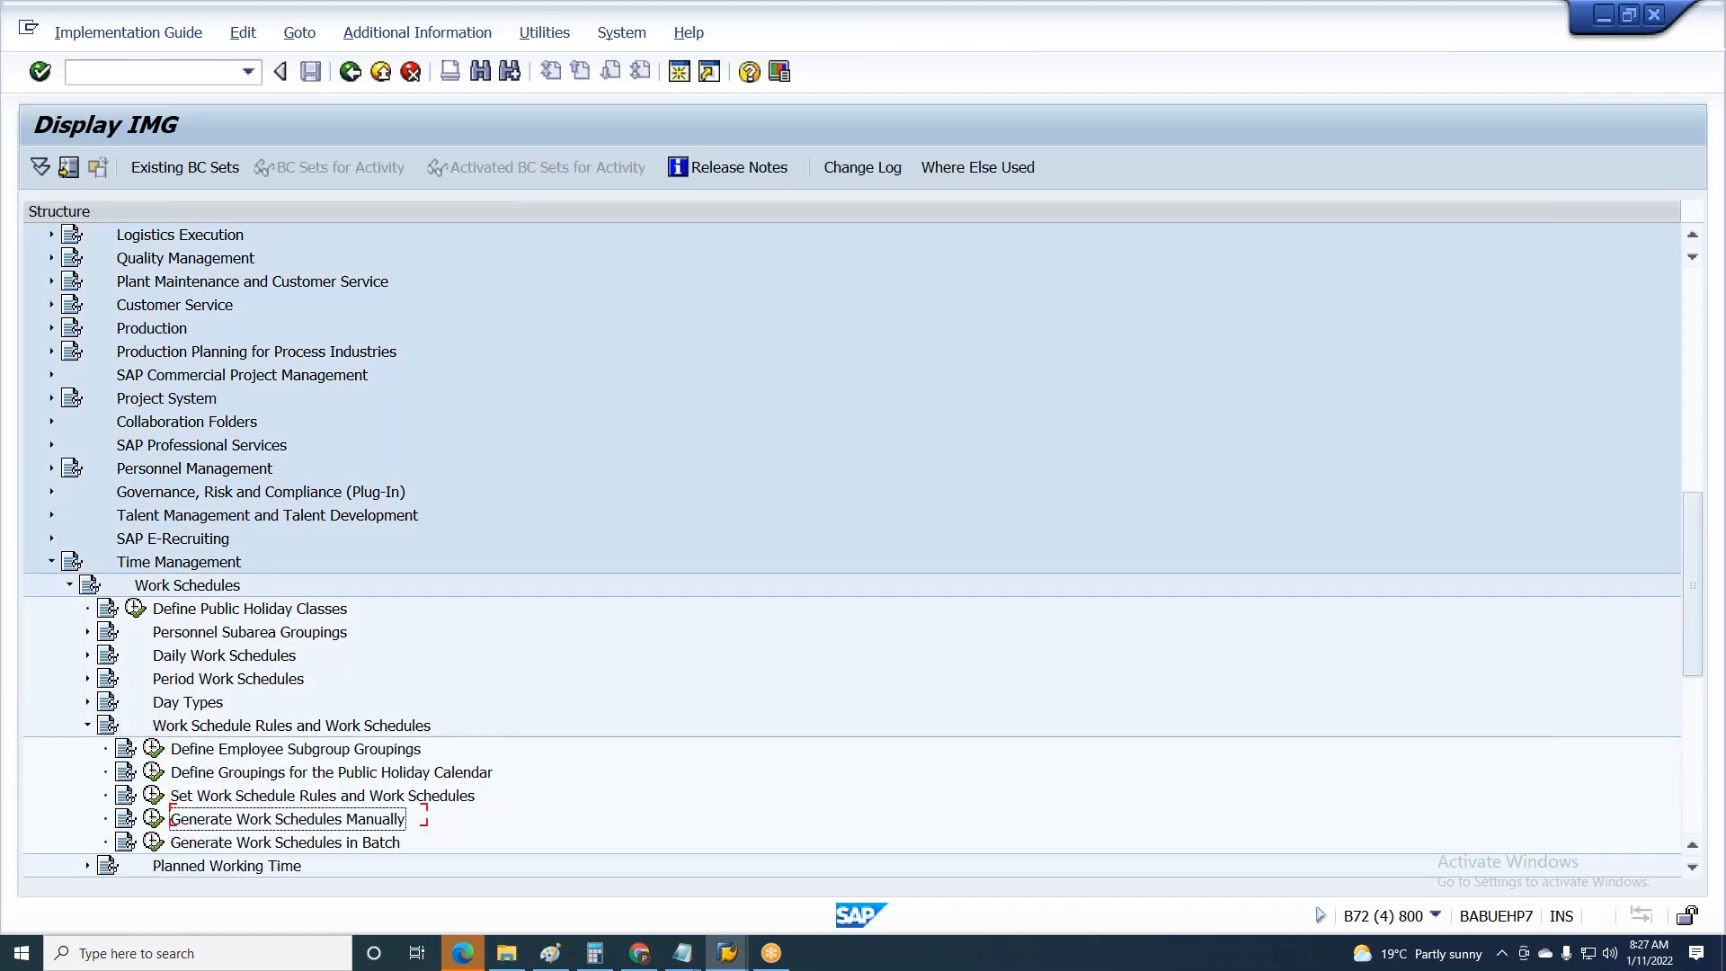
scroll(177, 827, "down", 1)
left_click(177, 827)
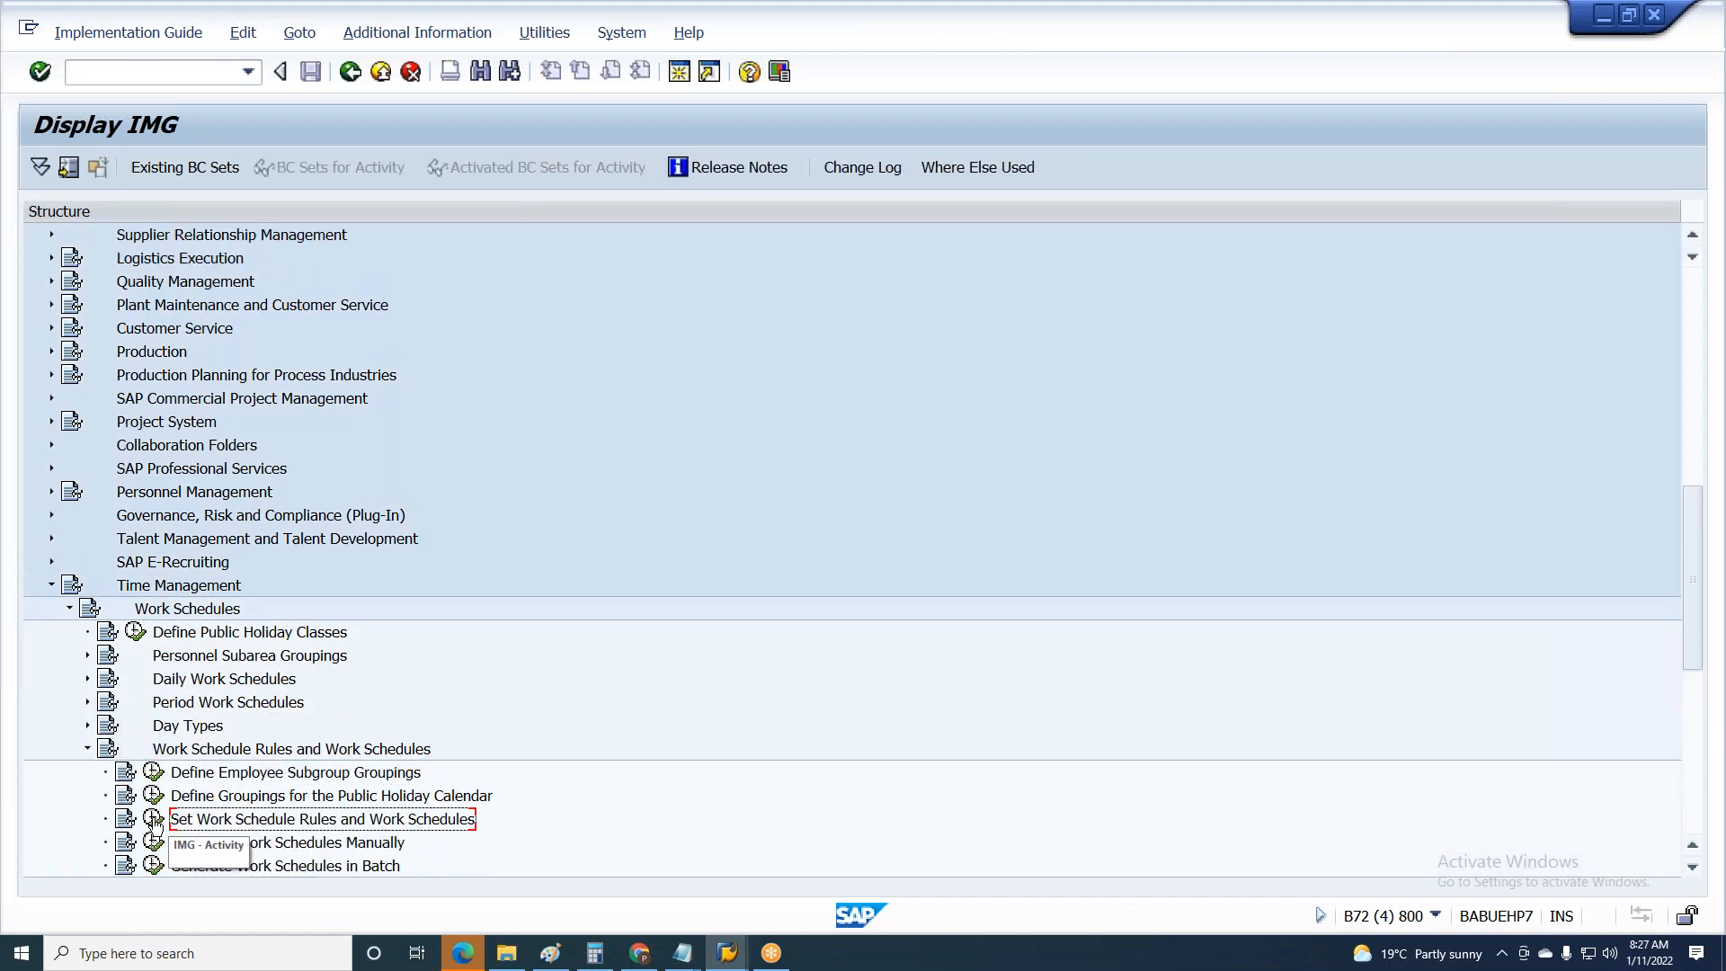
left_click(151, 821)
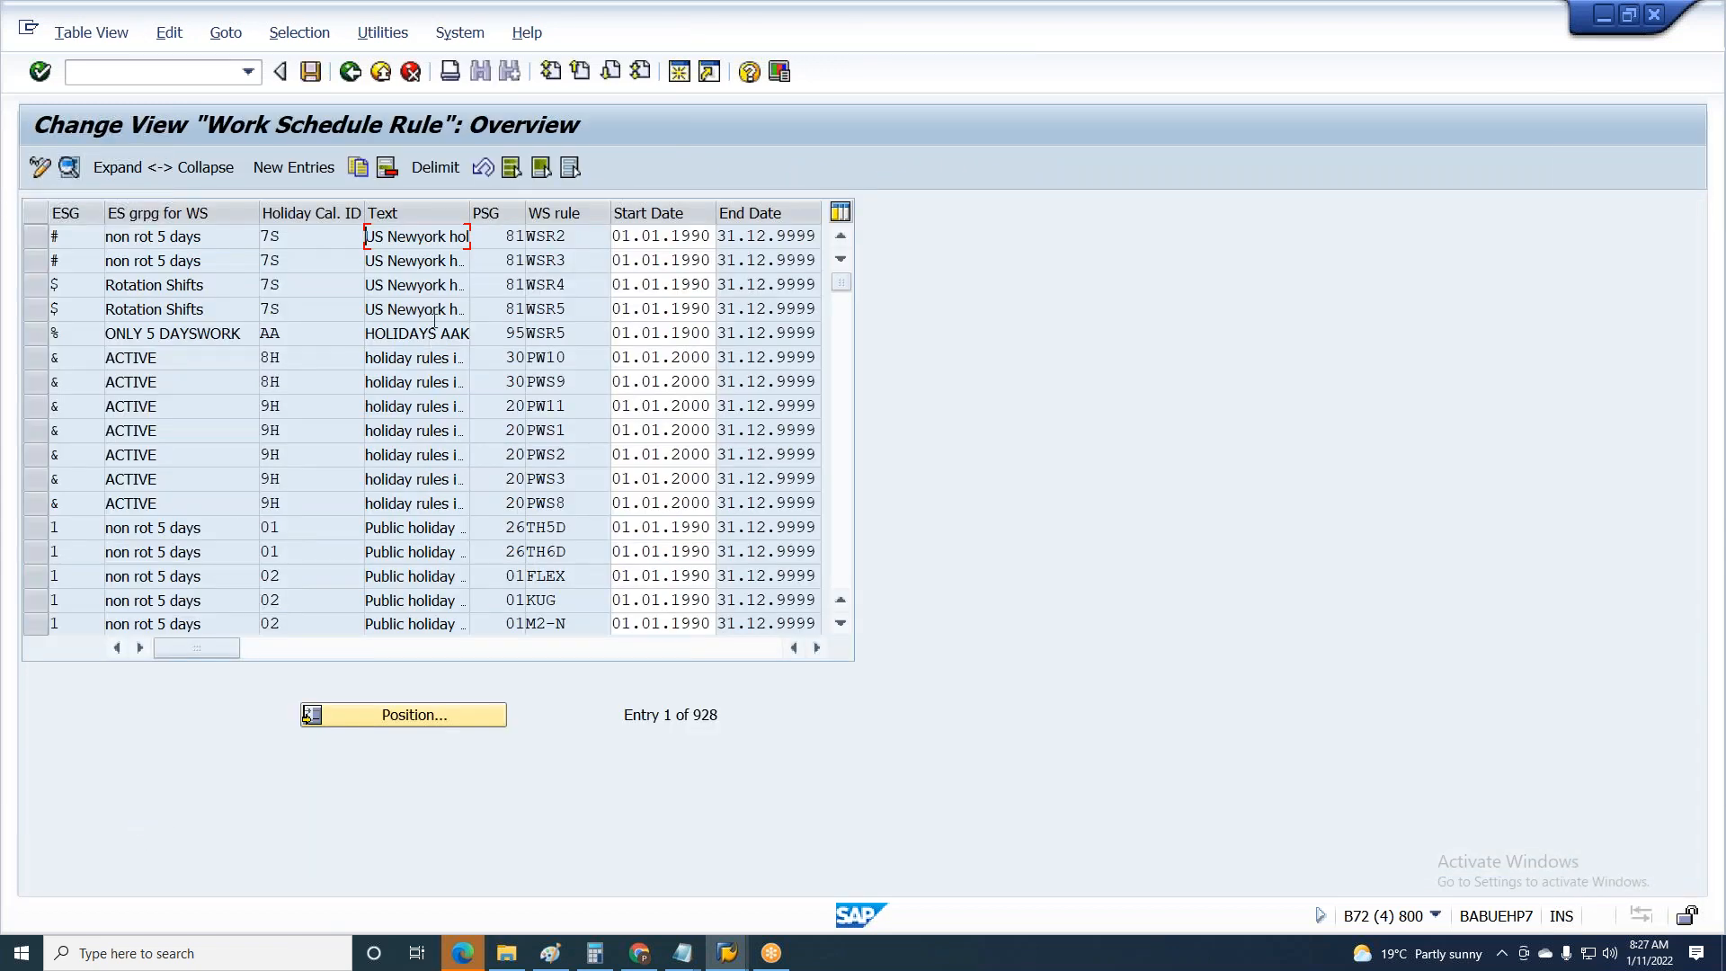
- Position the list at ES grouping A, examine the rule for day types in the WSR1A details, and return to the customizing guide
left_click(383, 716)
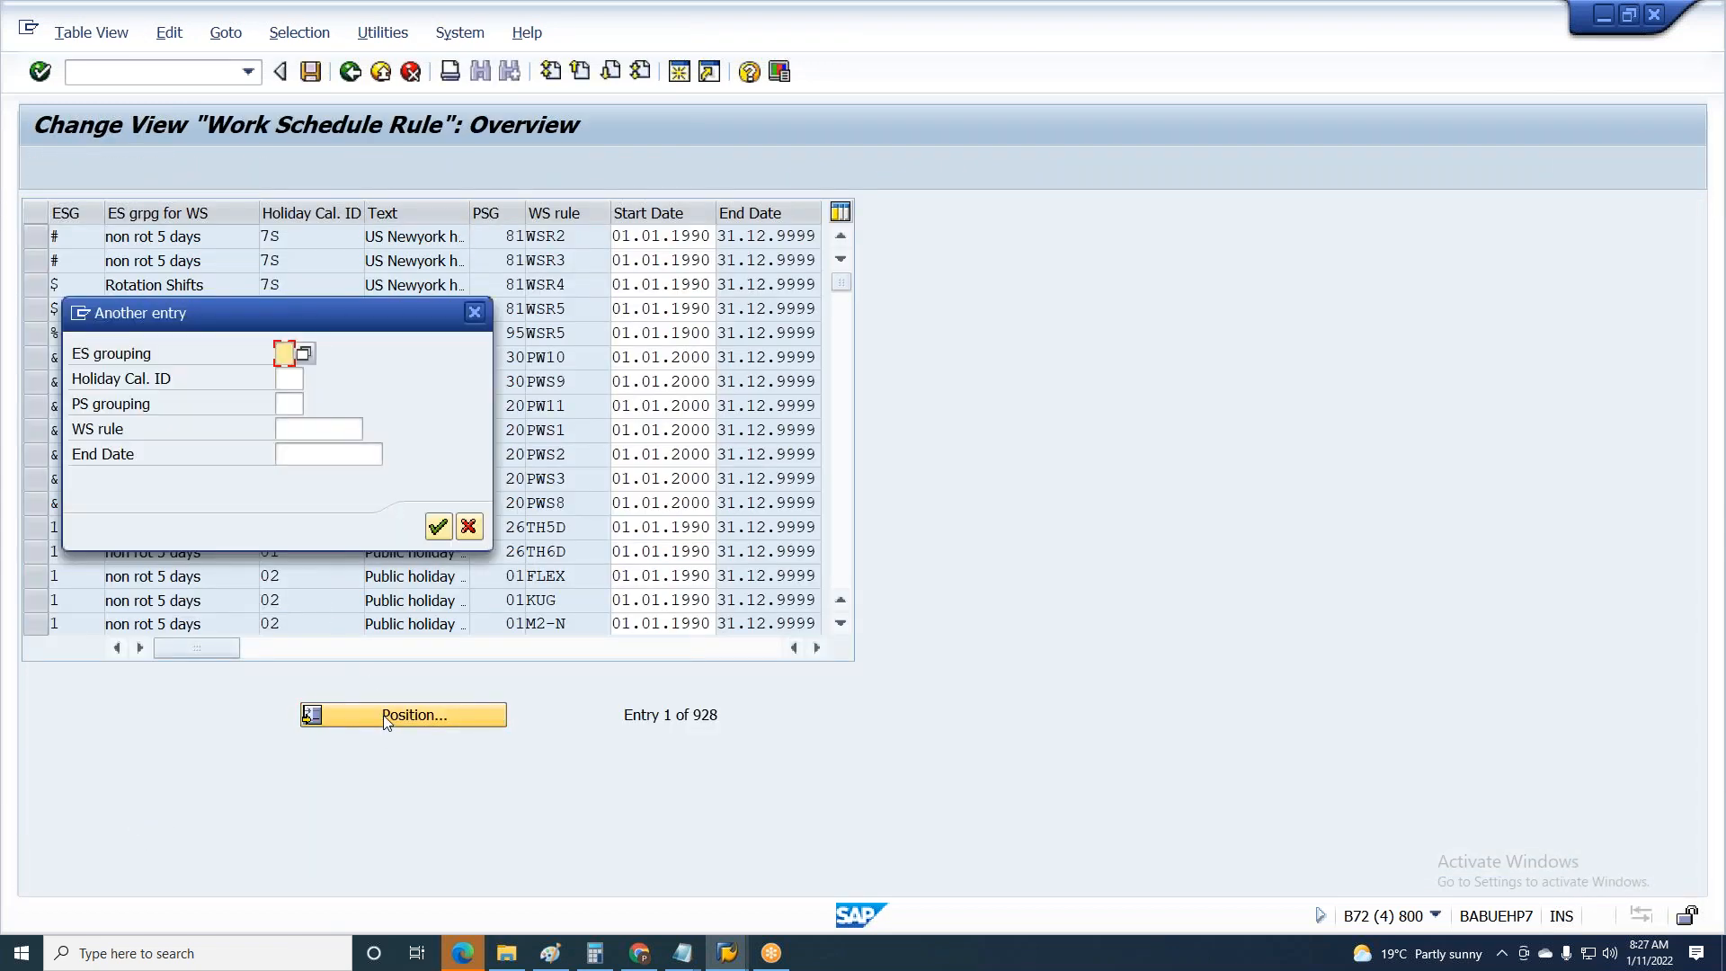
type("A")
key("Return")
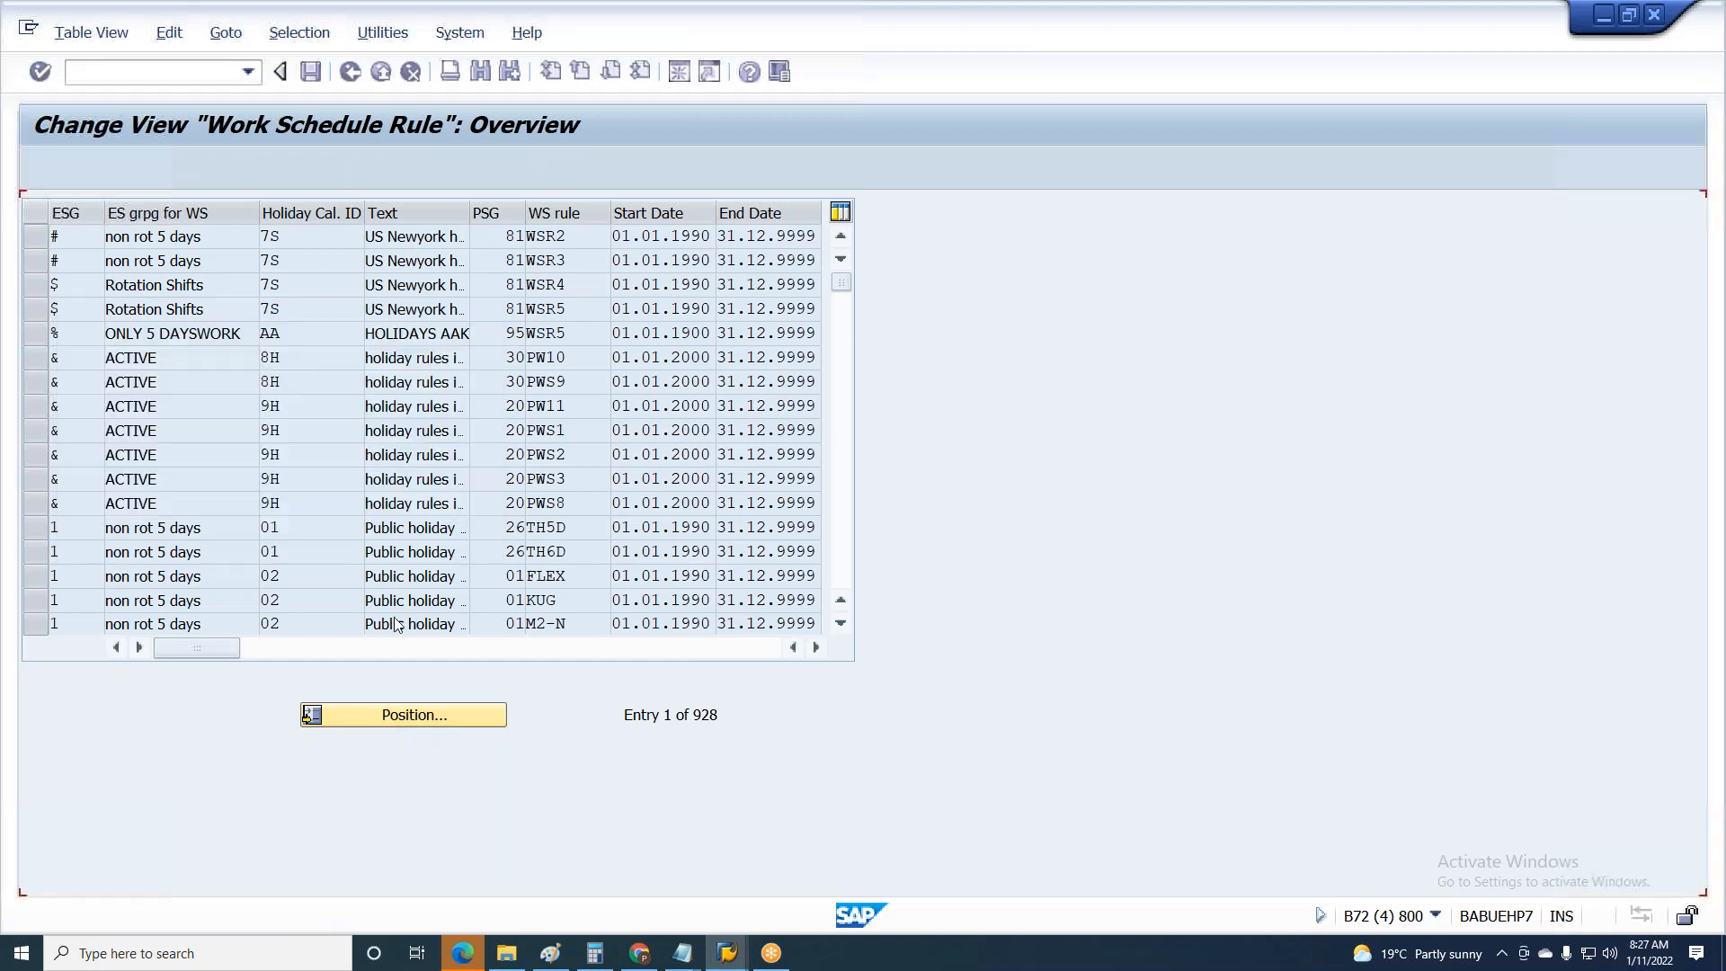
key("F2")
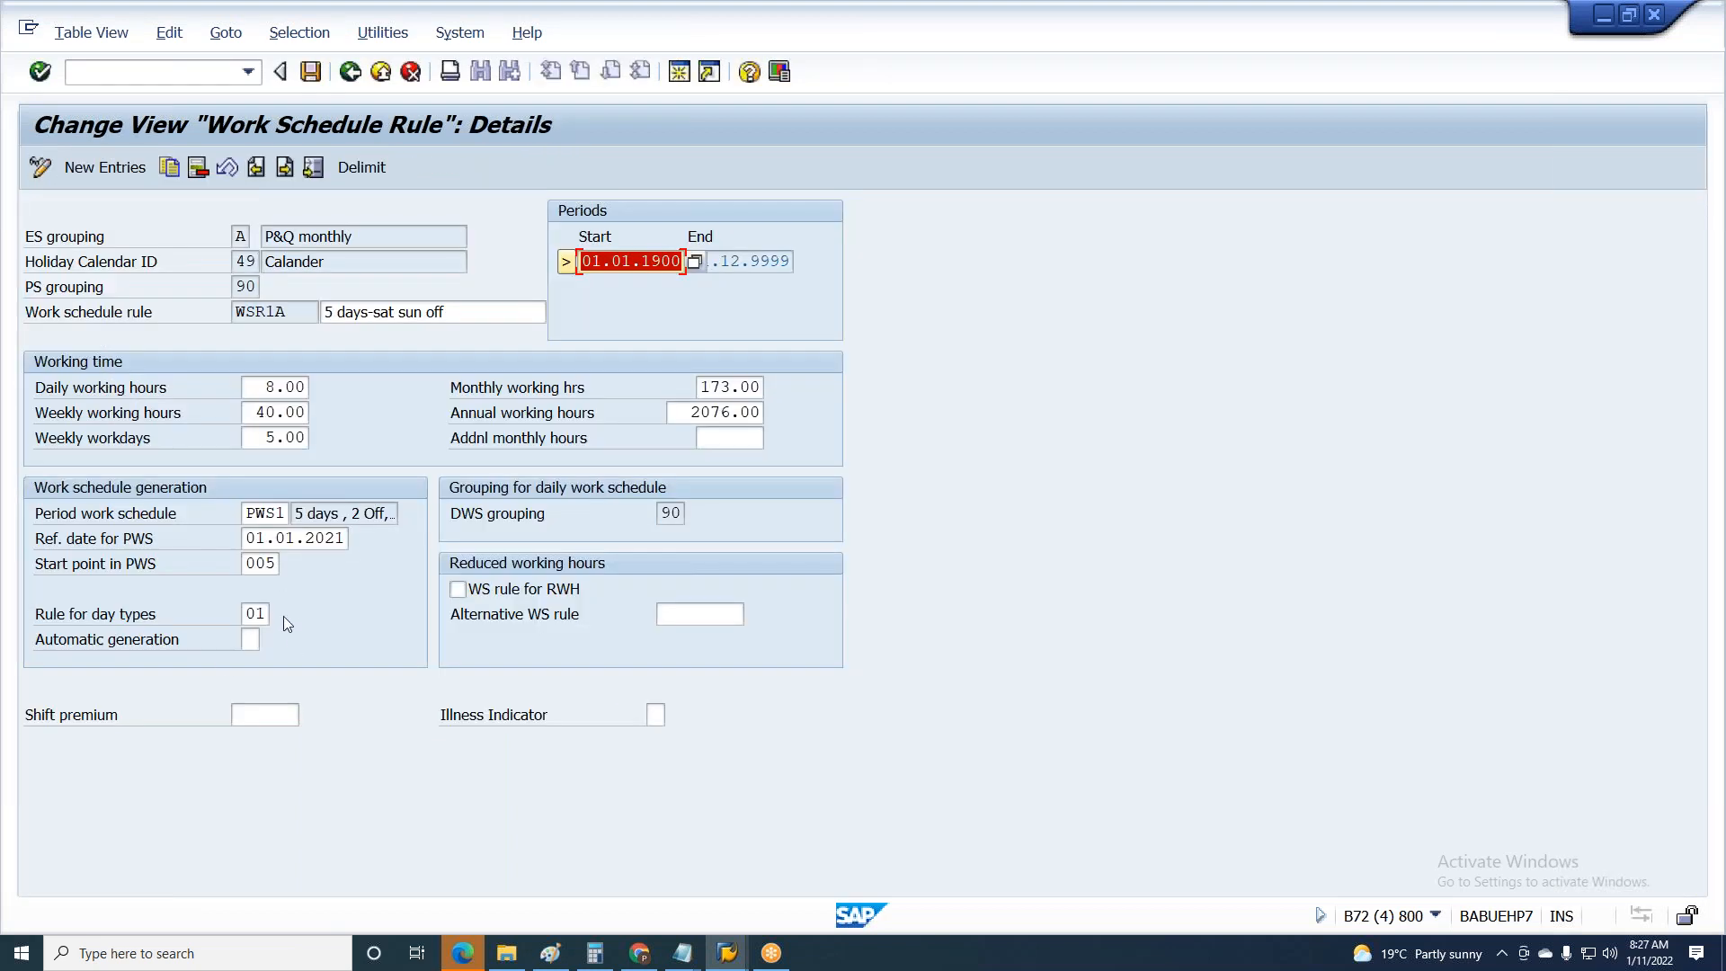
double_click(244, 613)
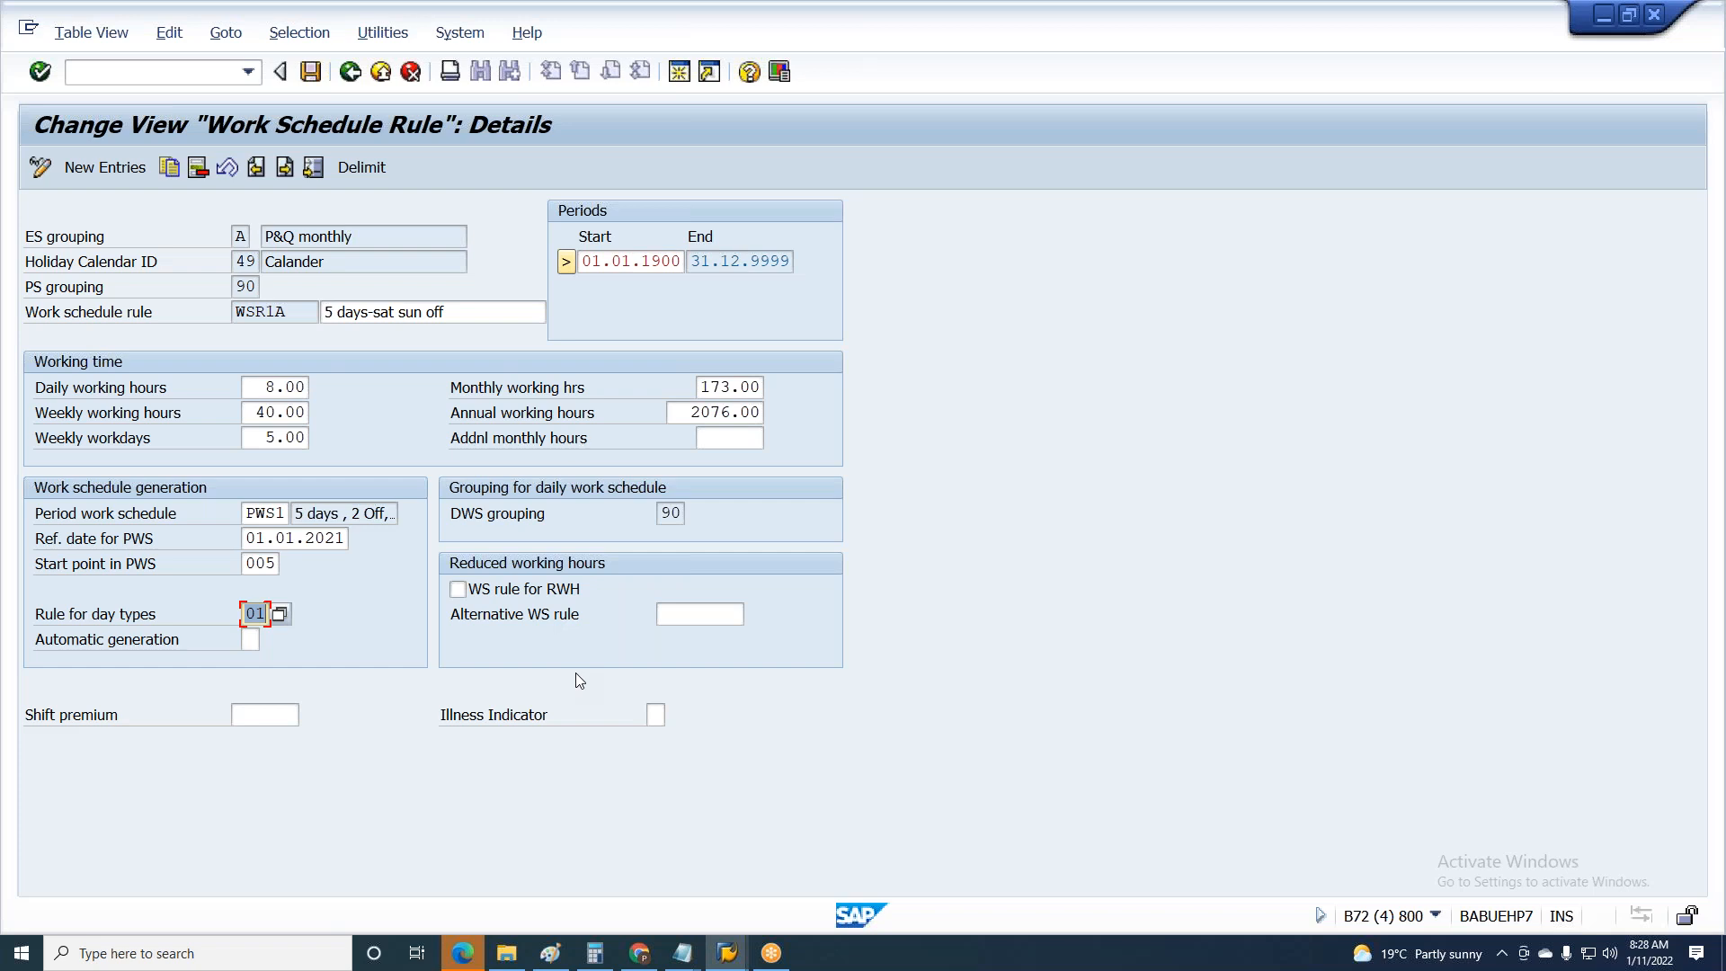
key("ctrl+s")
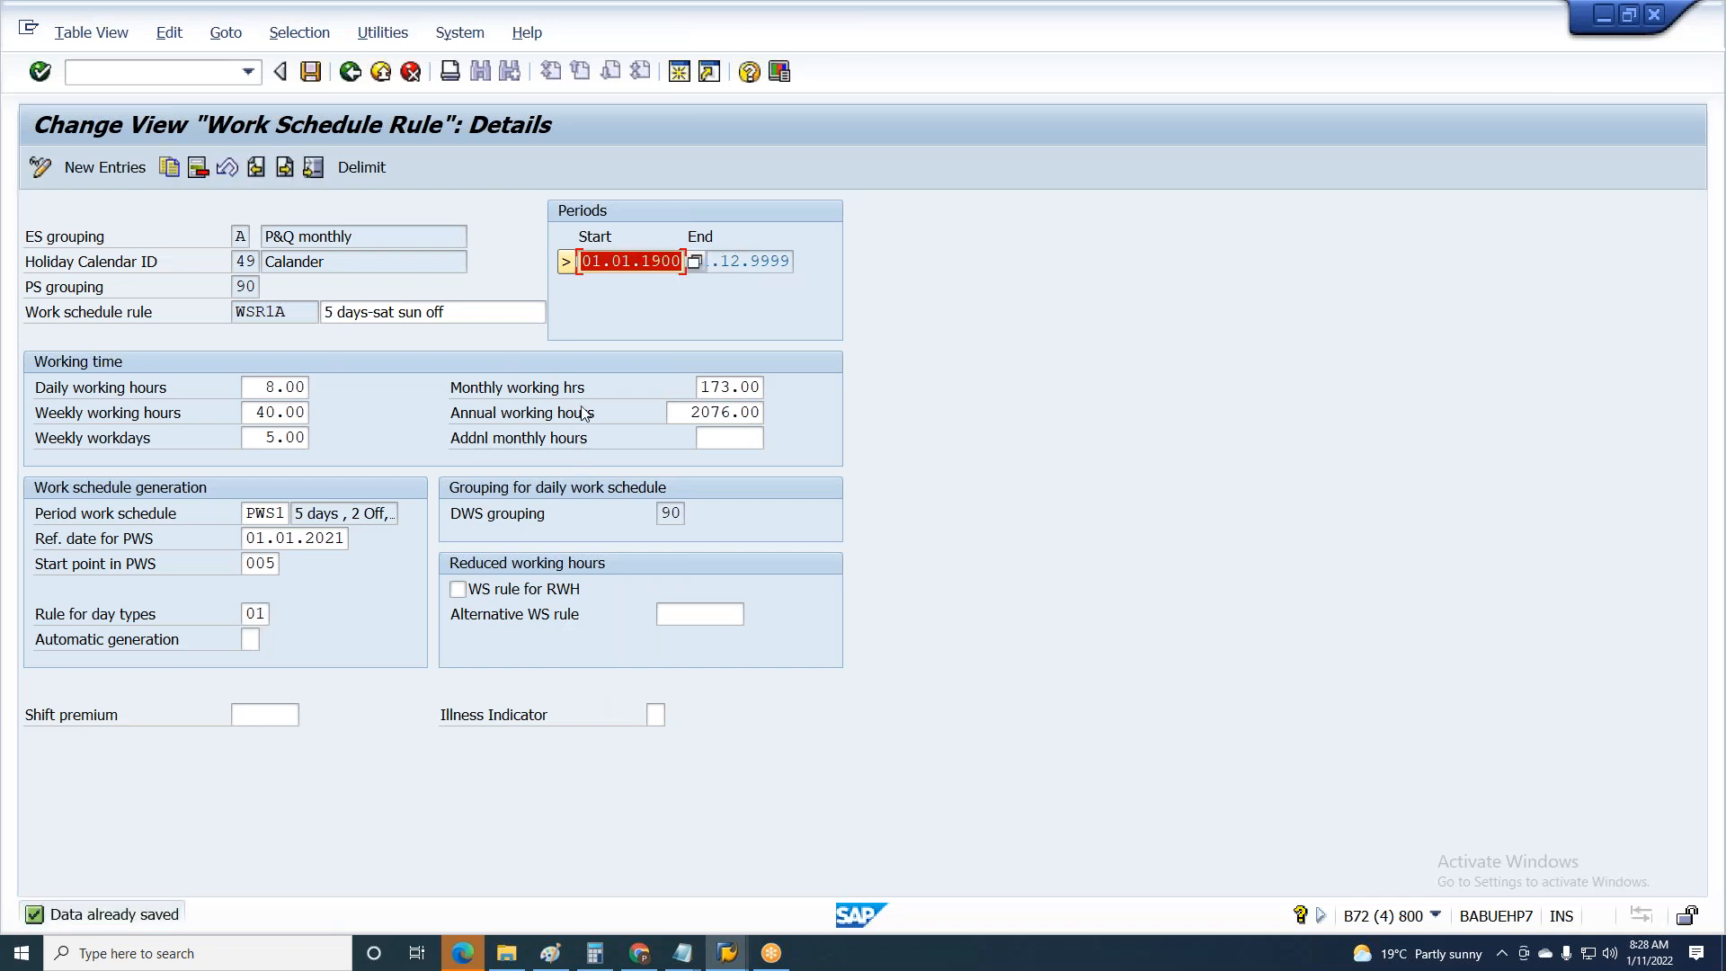
key("F3")
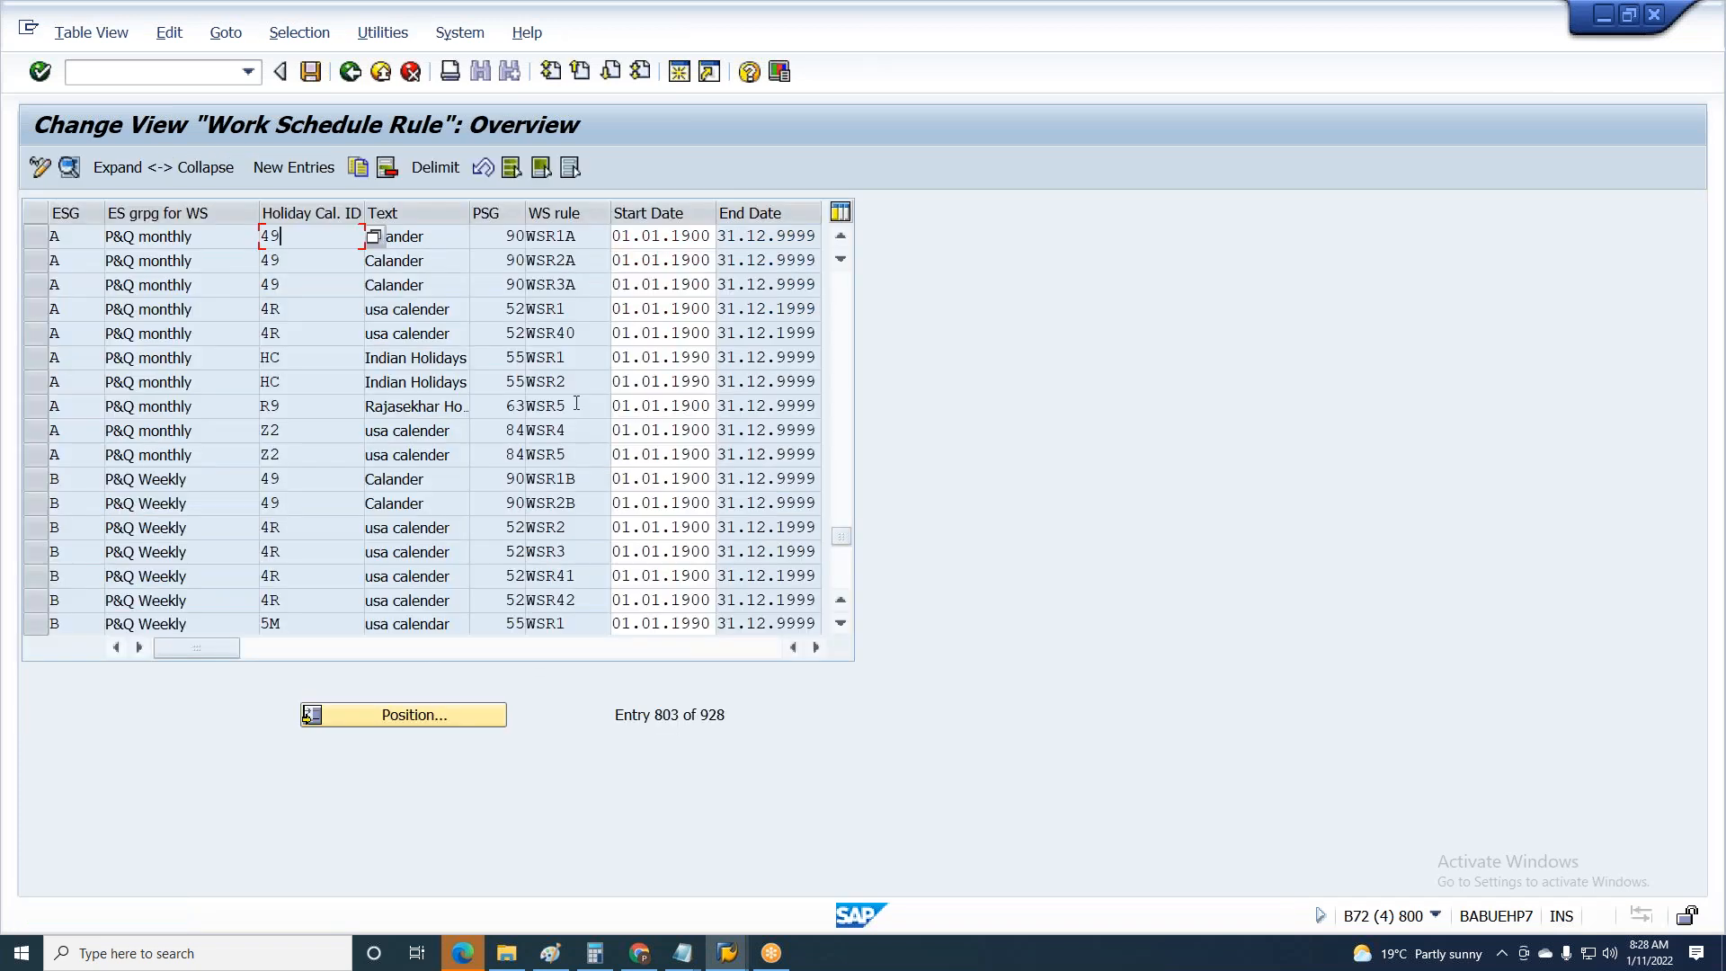
key("F3")
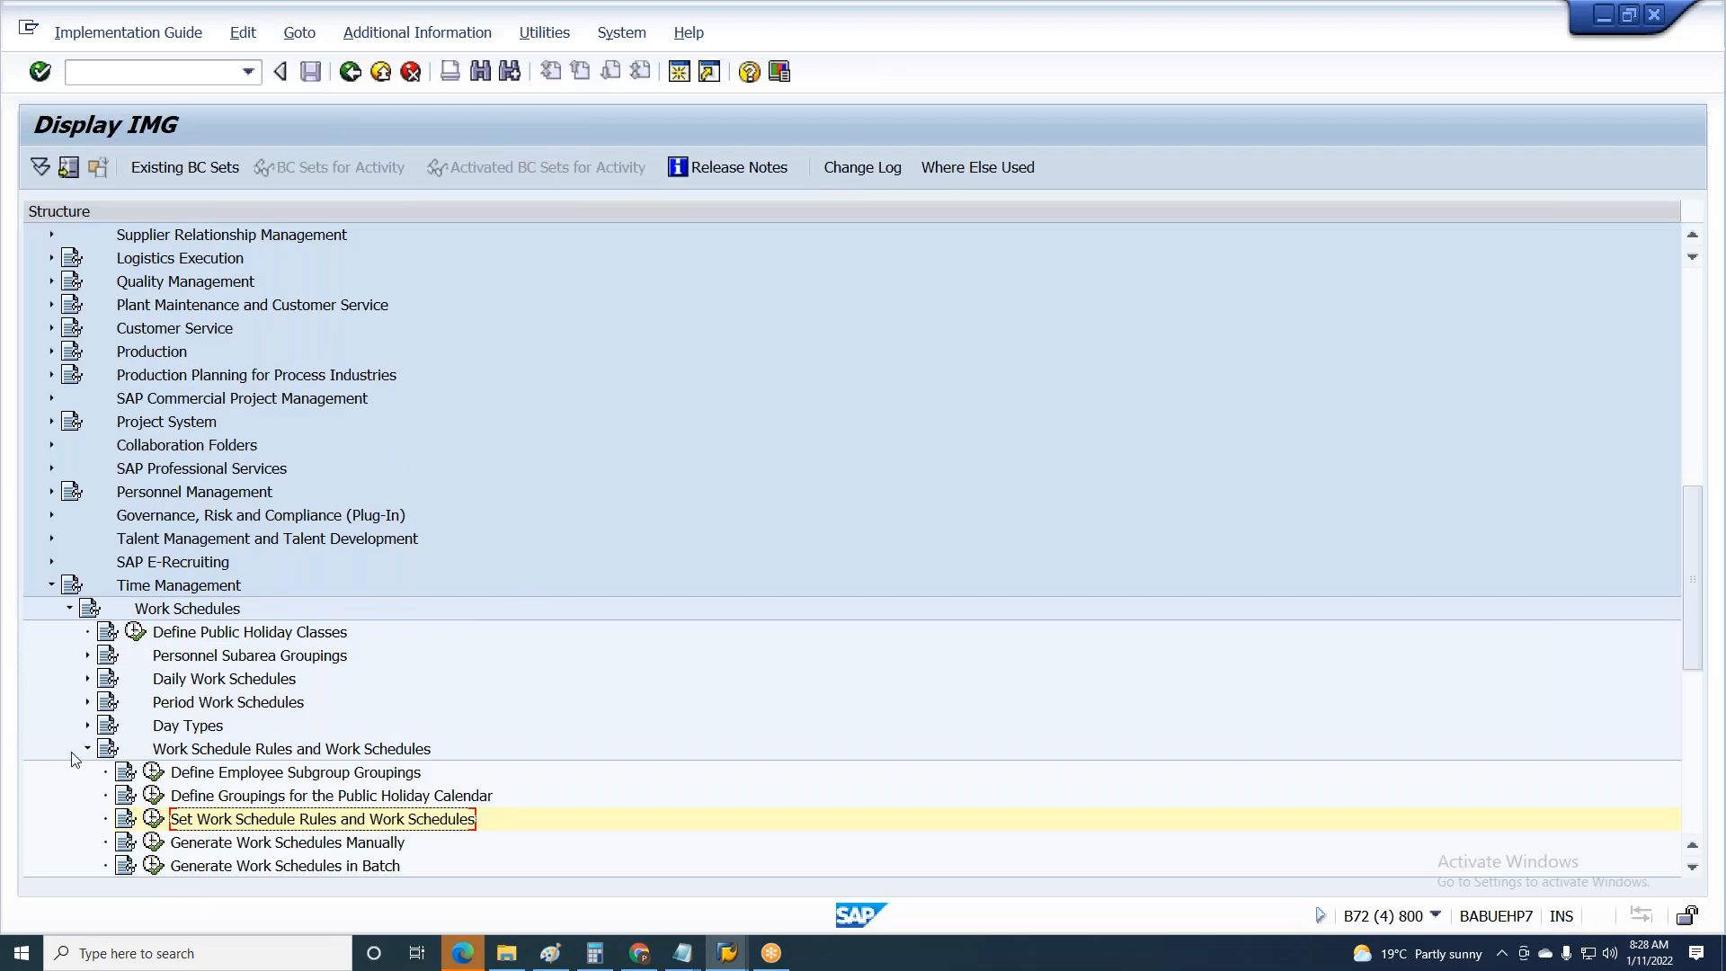
- Collapse Work Schedule Rules and Work Schedules, expand Day Types and open the Define Day Types activity
left_click(88, 748)
left_click(88, 726)
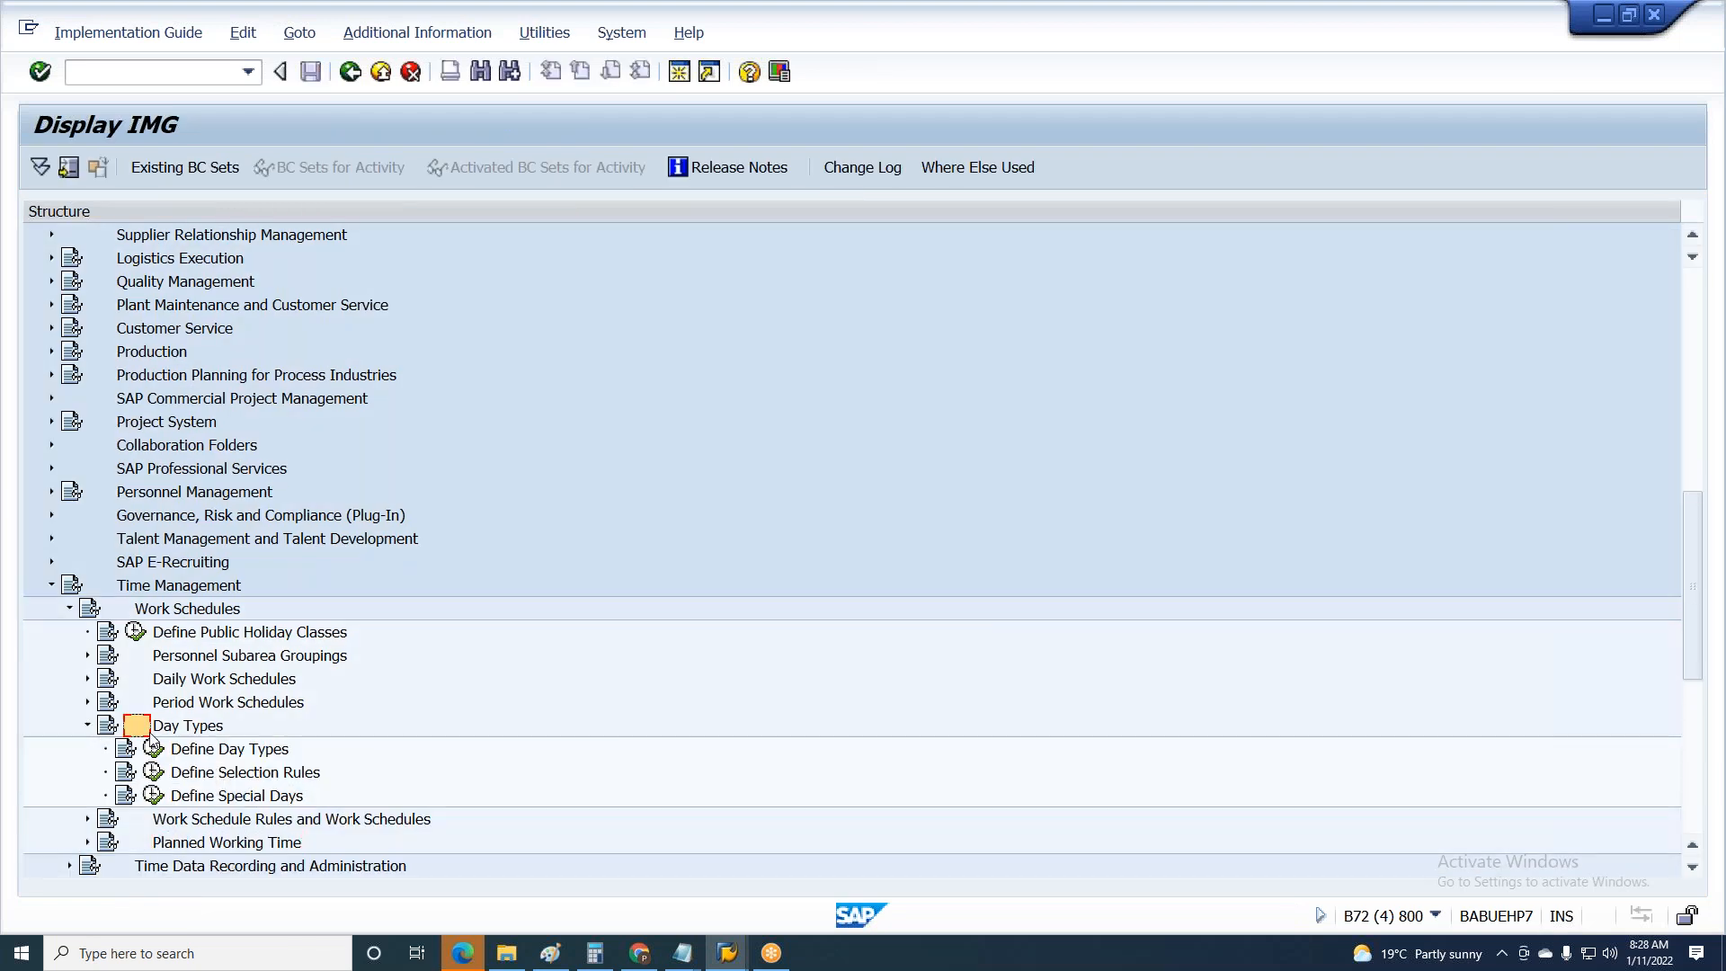
scroll(234, 629, "down", 5)
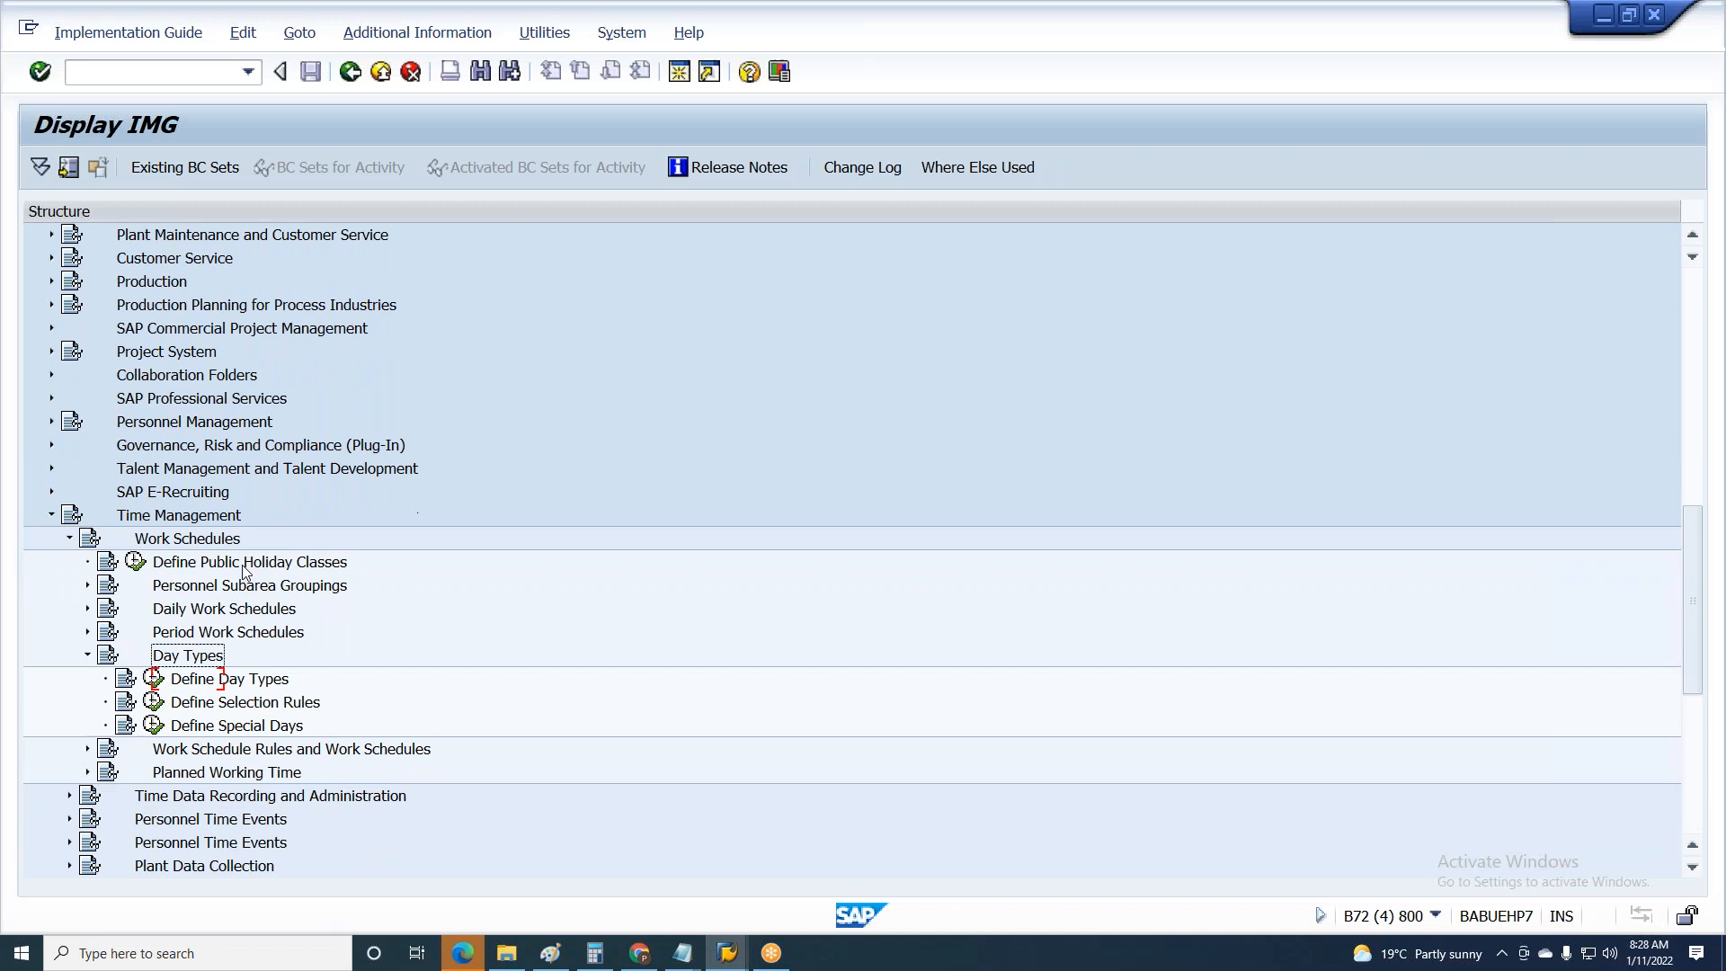
scroll(287, 488, "down", 2)
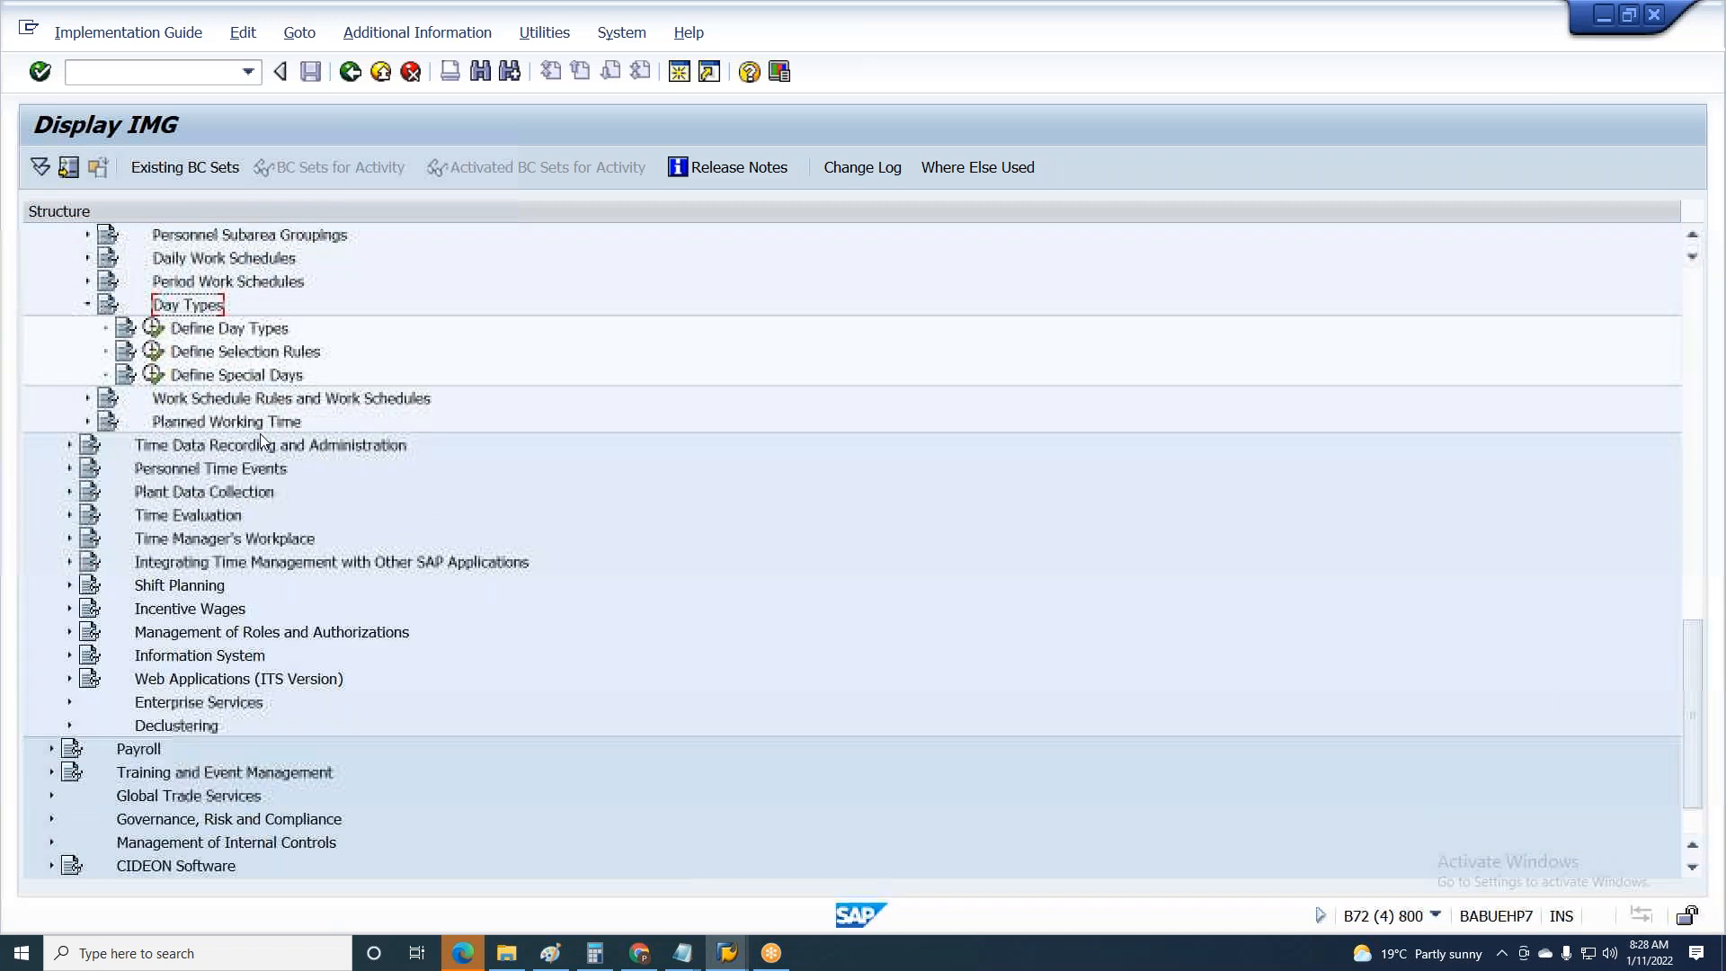
left_click(154, 327)
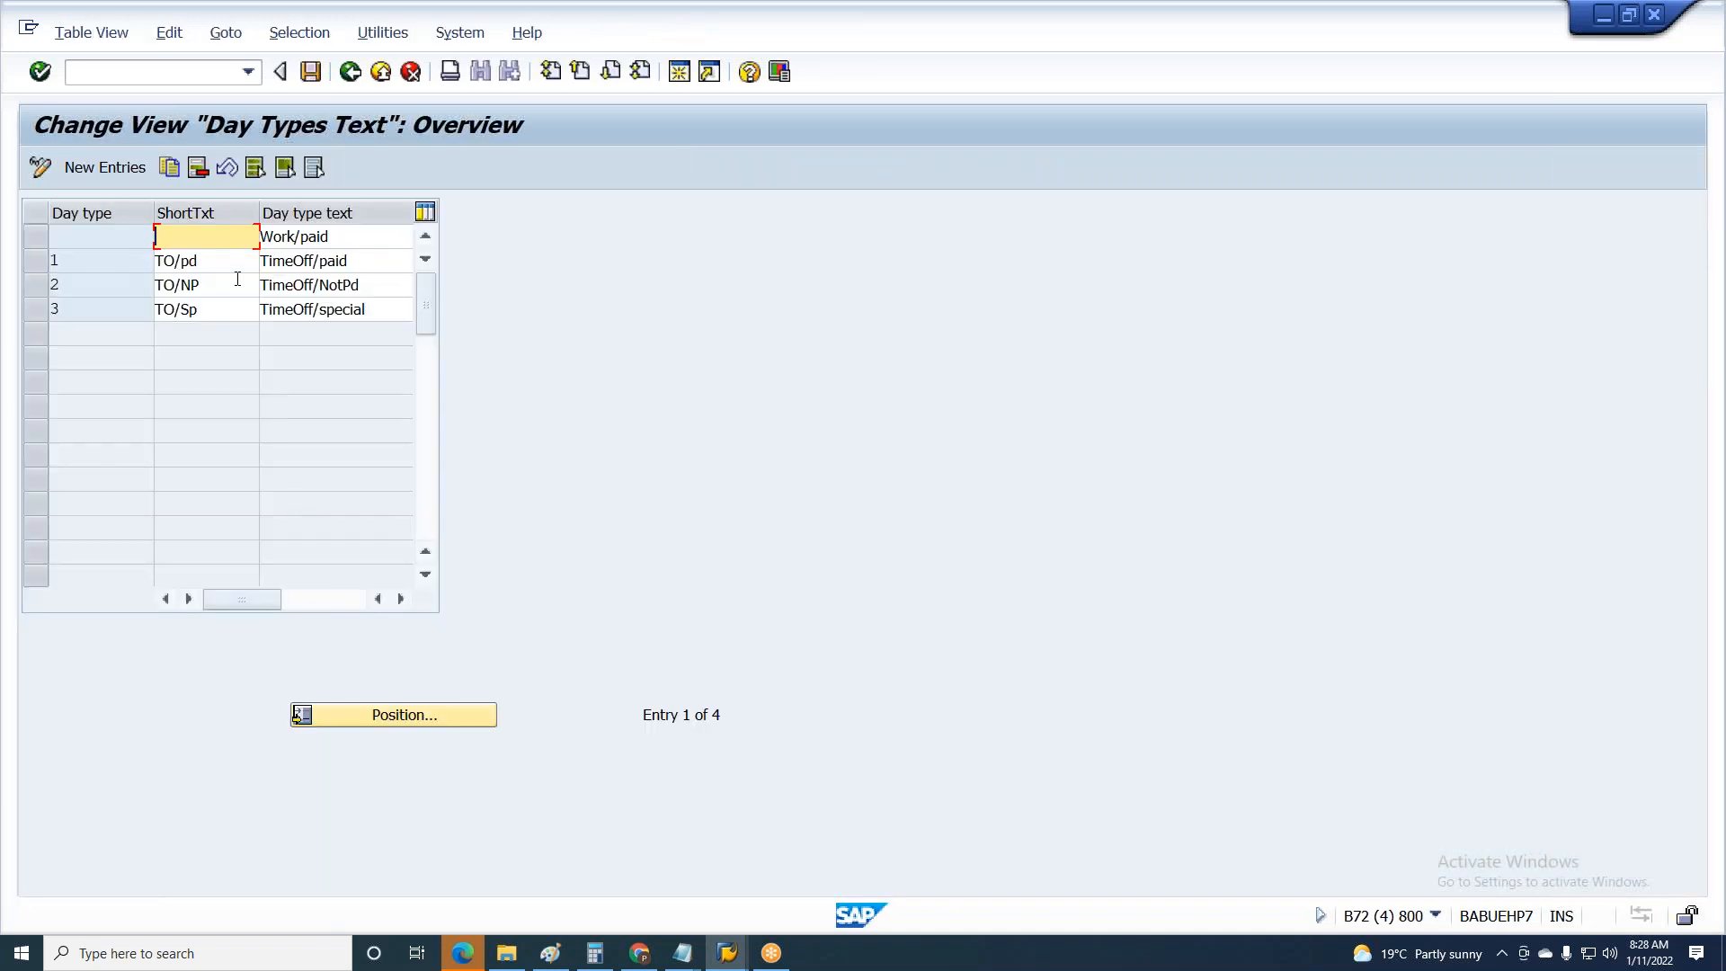
- Examine the defined day types and their texts, from the blank type to type 3, and return to the customizing guide
left_click(102, 241)
left_click(111, 311)
left_click(110, 243)
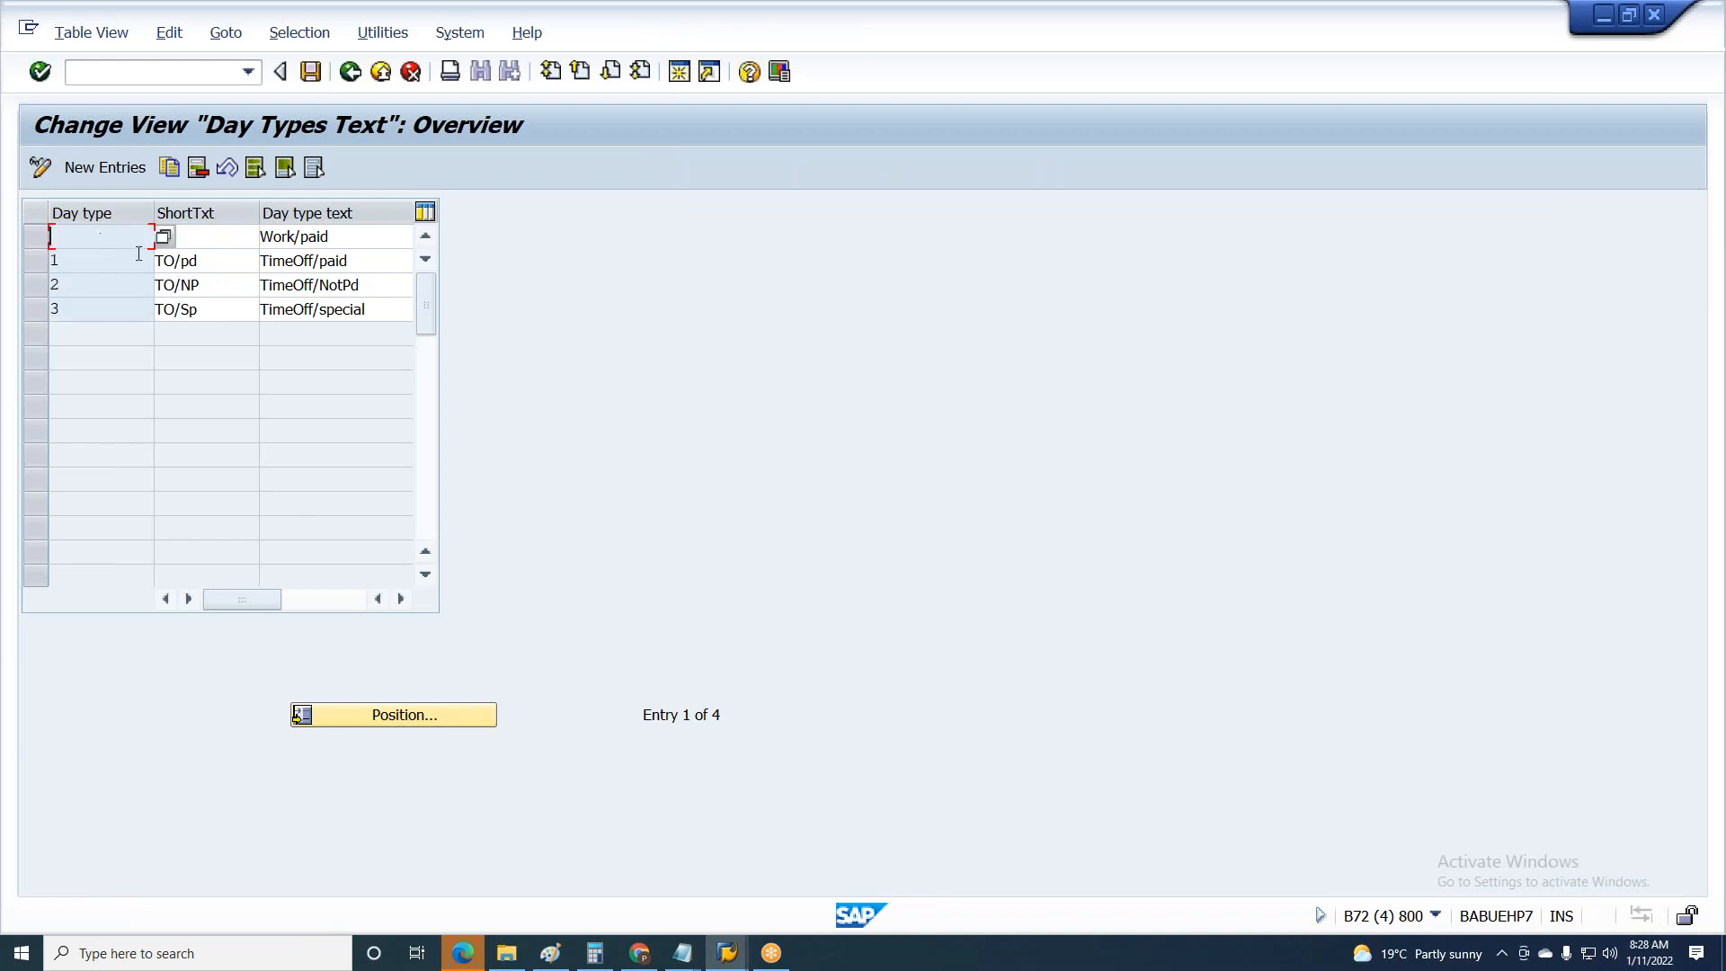
left_click(335, 235)
key("Tab")
key("Tab")
key("Tab")
key("Tab")
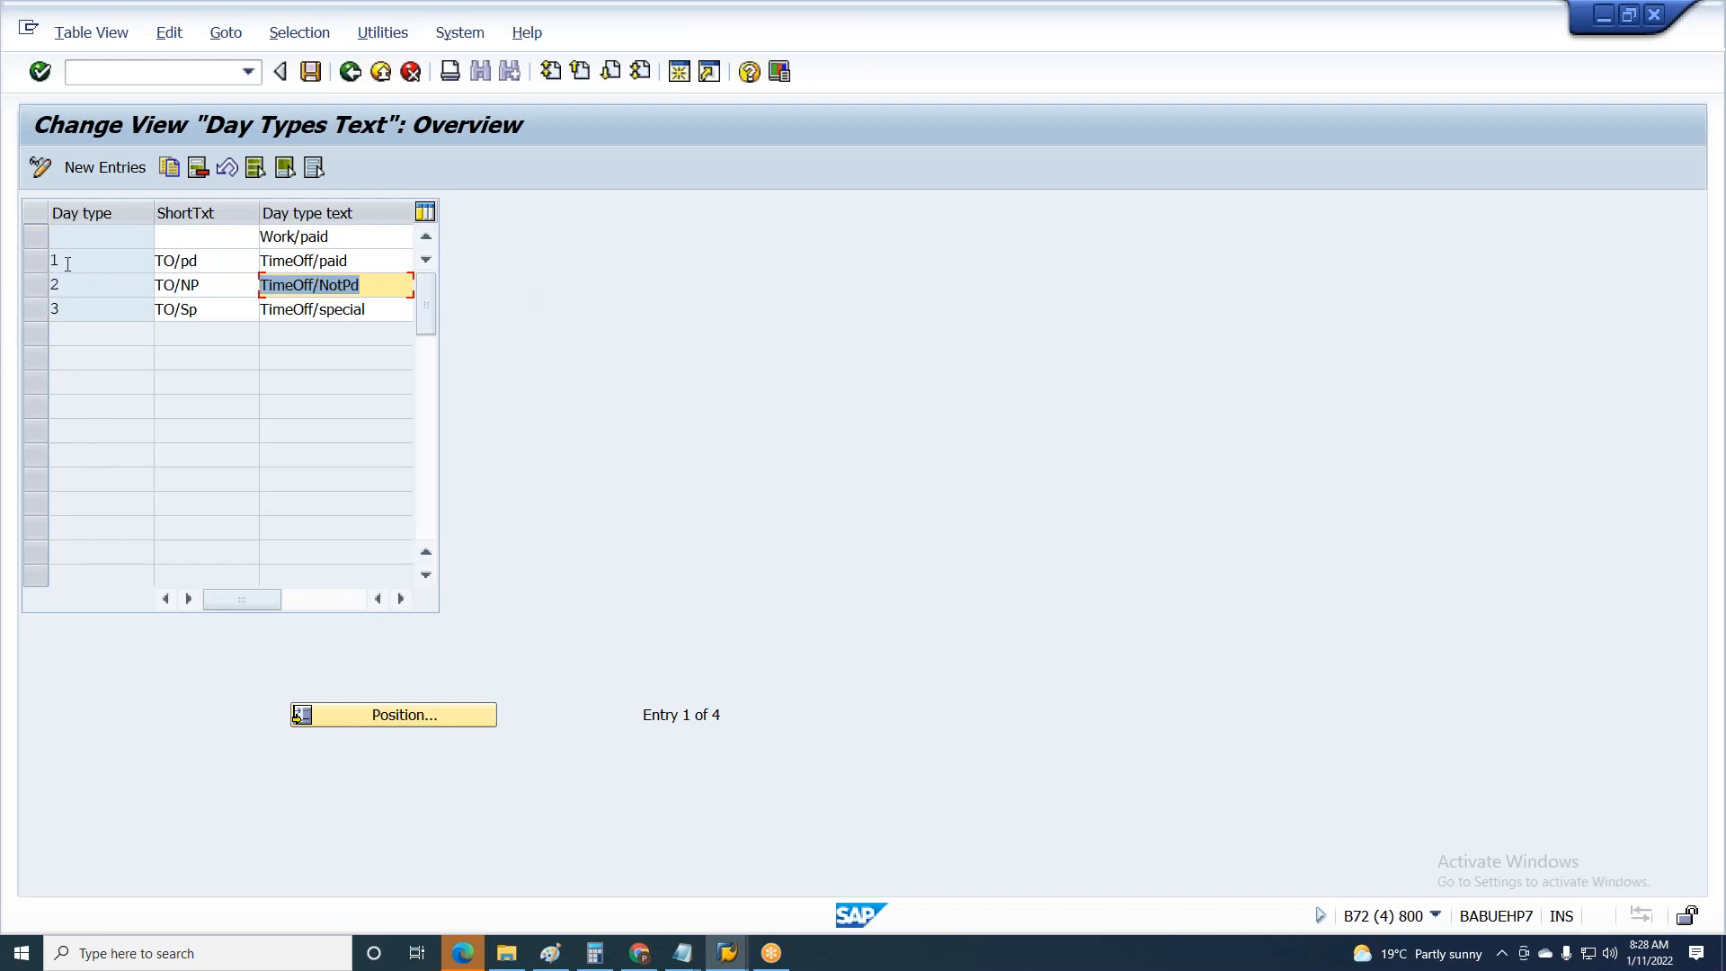
key("ctrl+s")
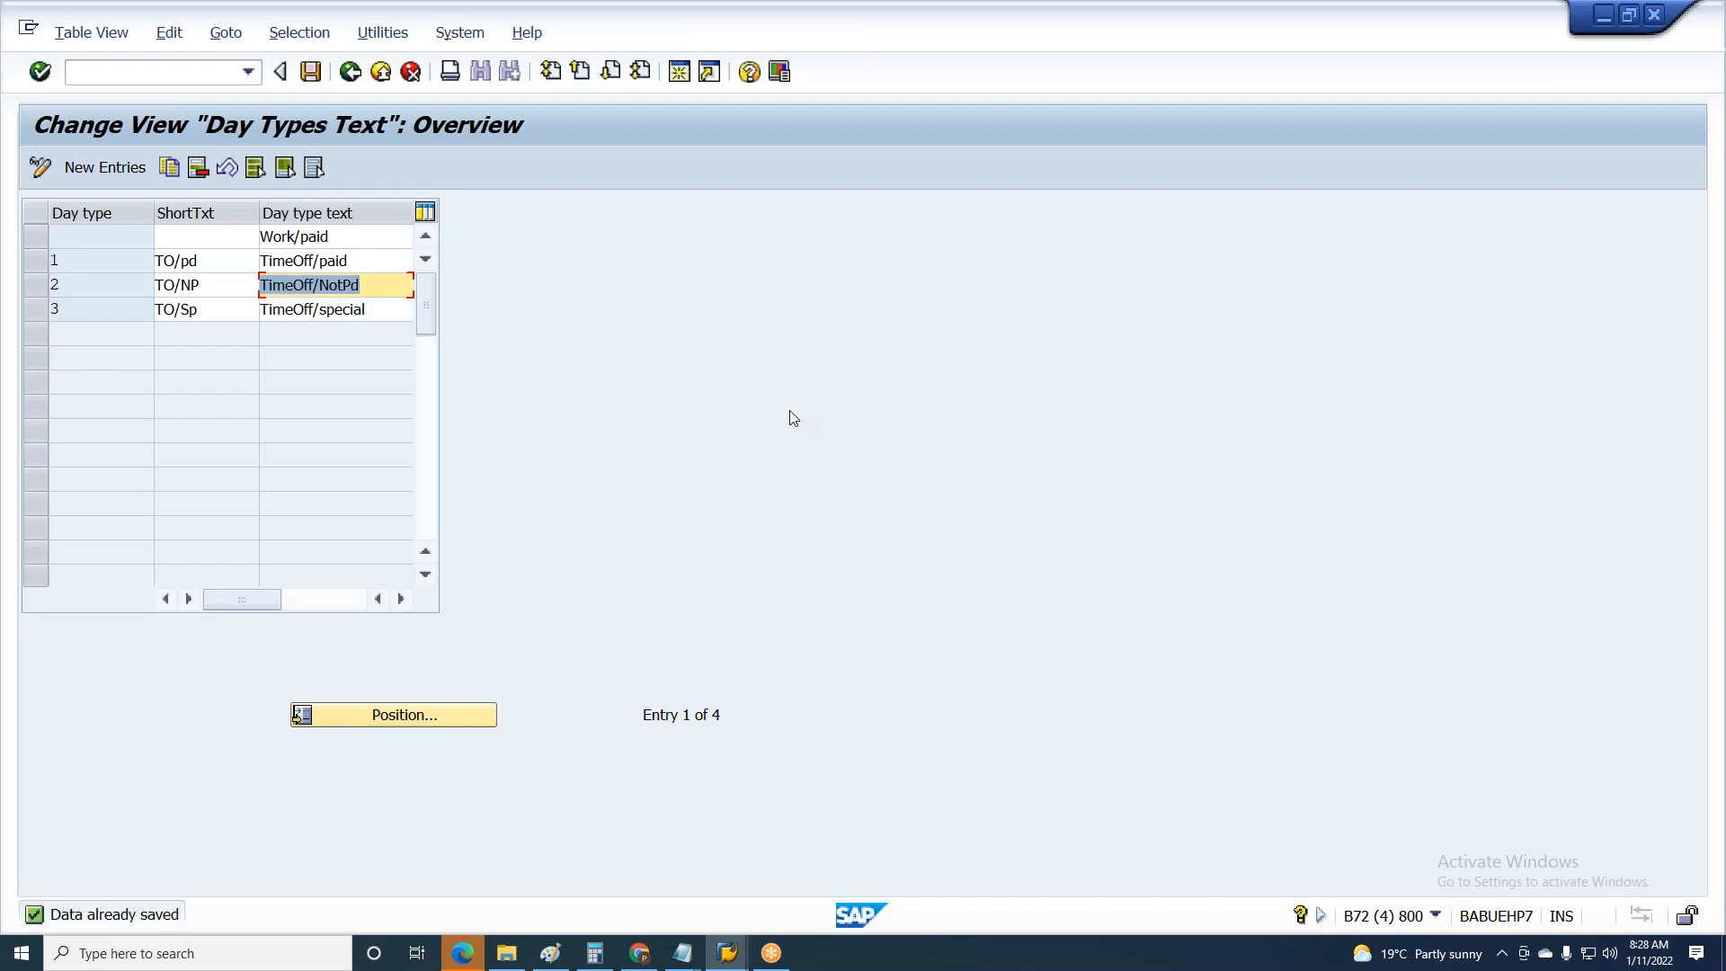
key("F3")
- Open the Define Selection Rules activity under Day Types and select the row of rule 01
left_click(195, 356)
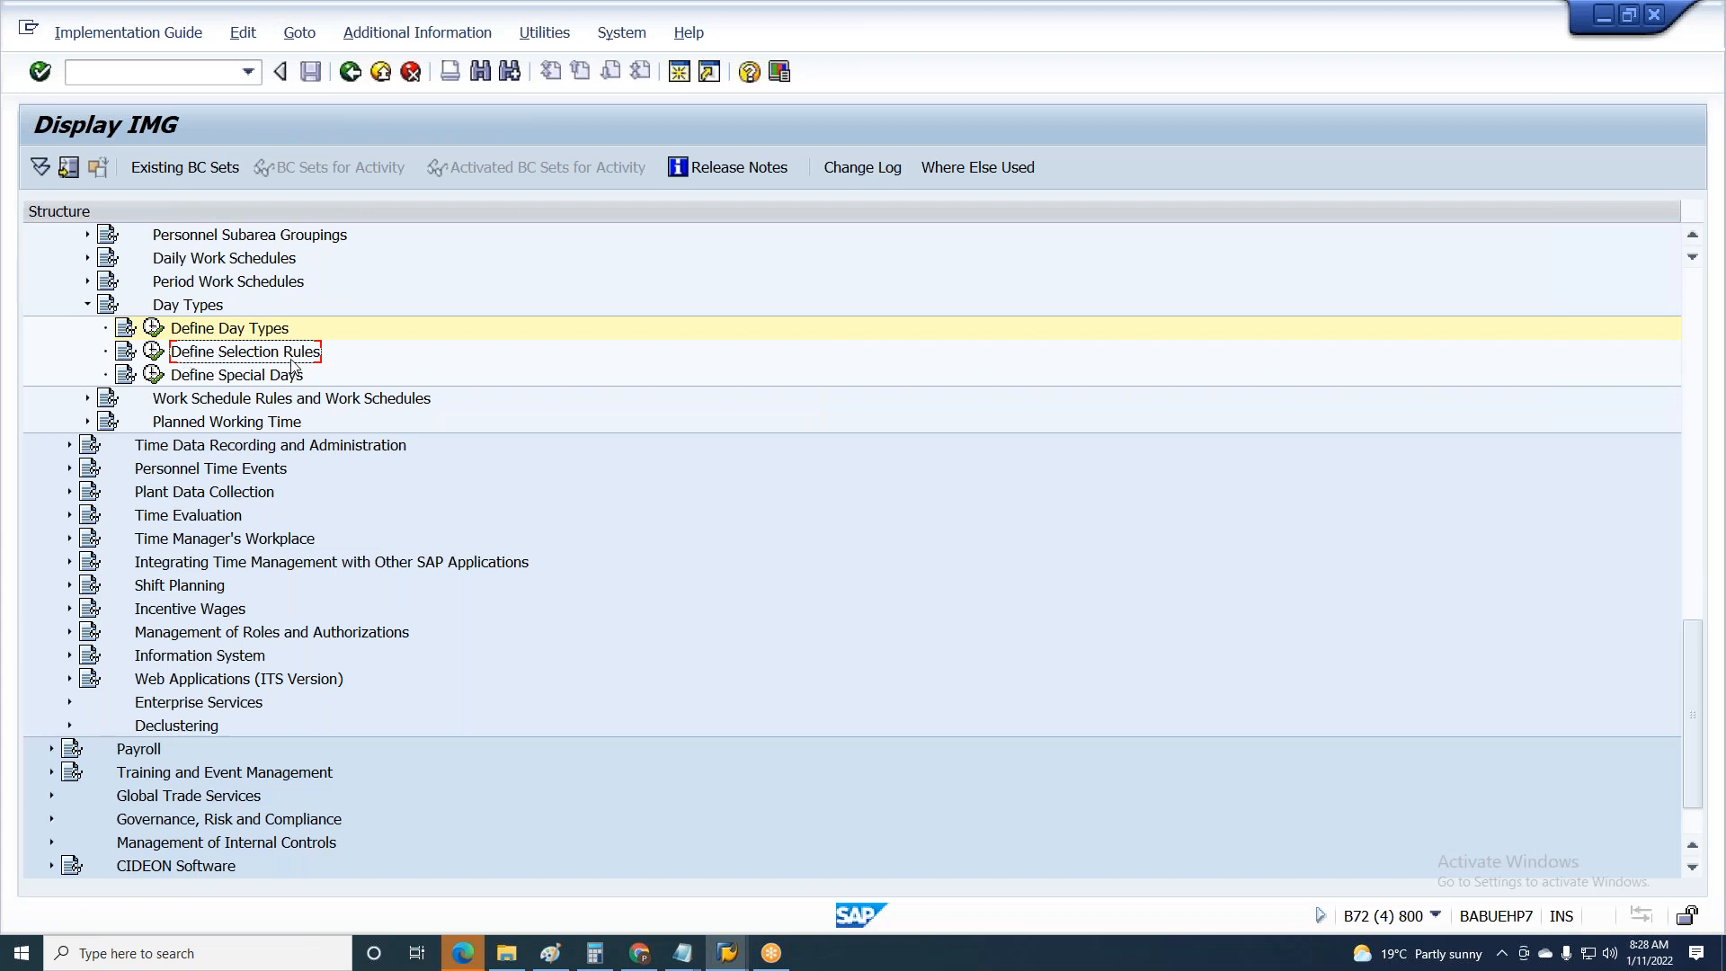
left_click(154, 350)
left_click(225, 401)
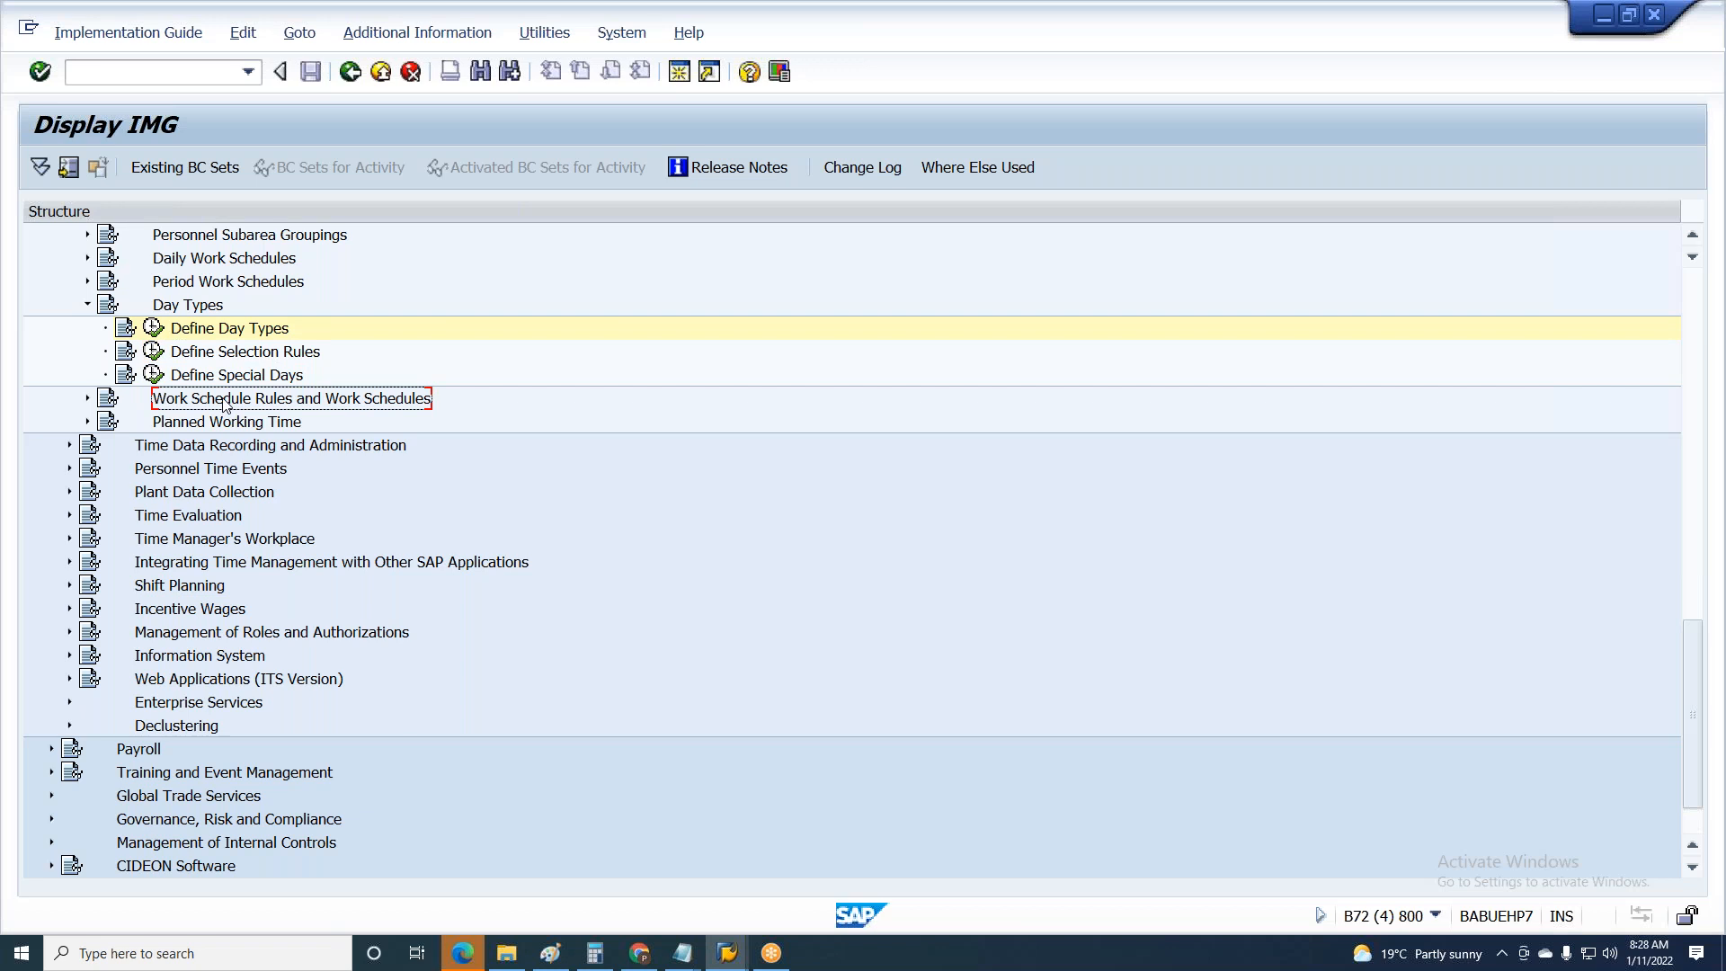
left_click(204, 358)
left_click(154, 352)
left_click(38, 266)
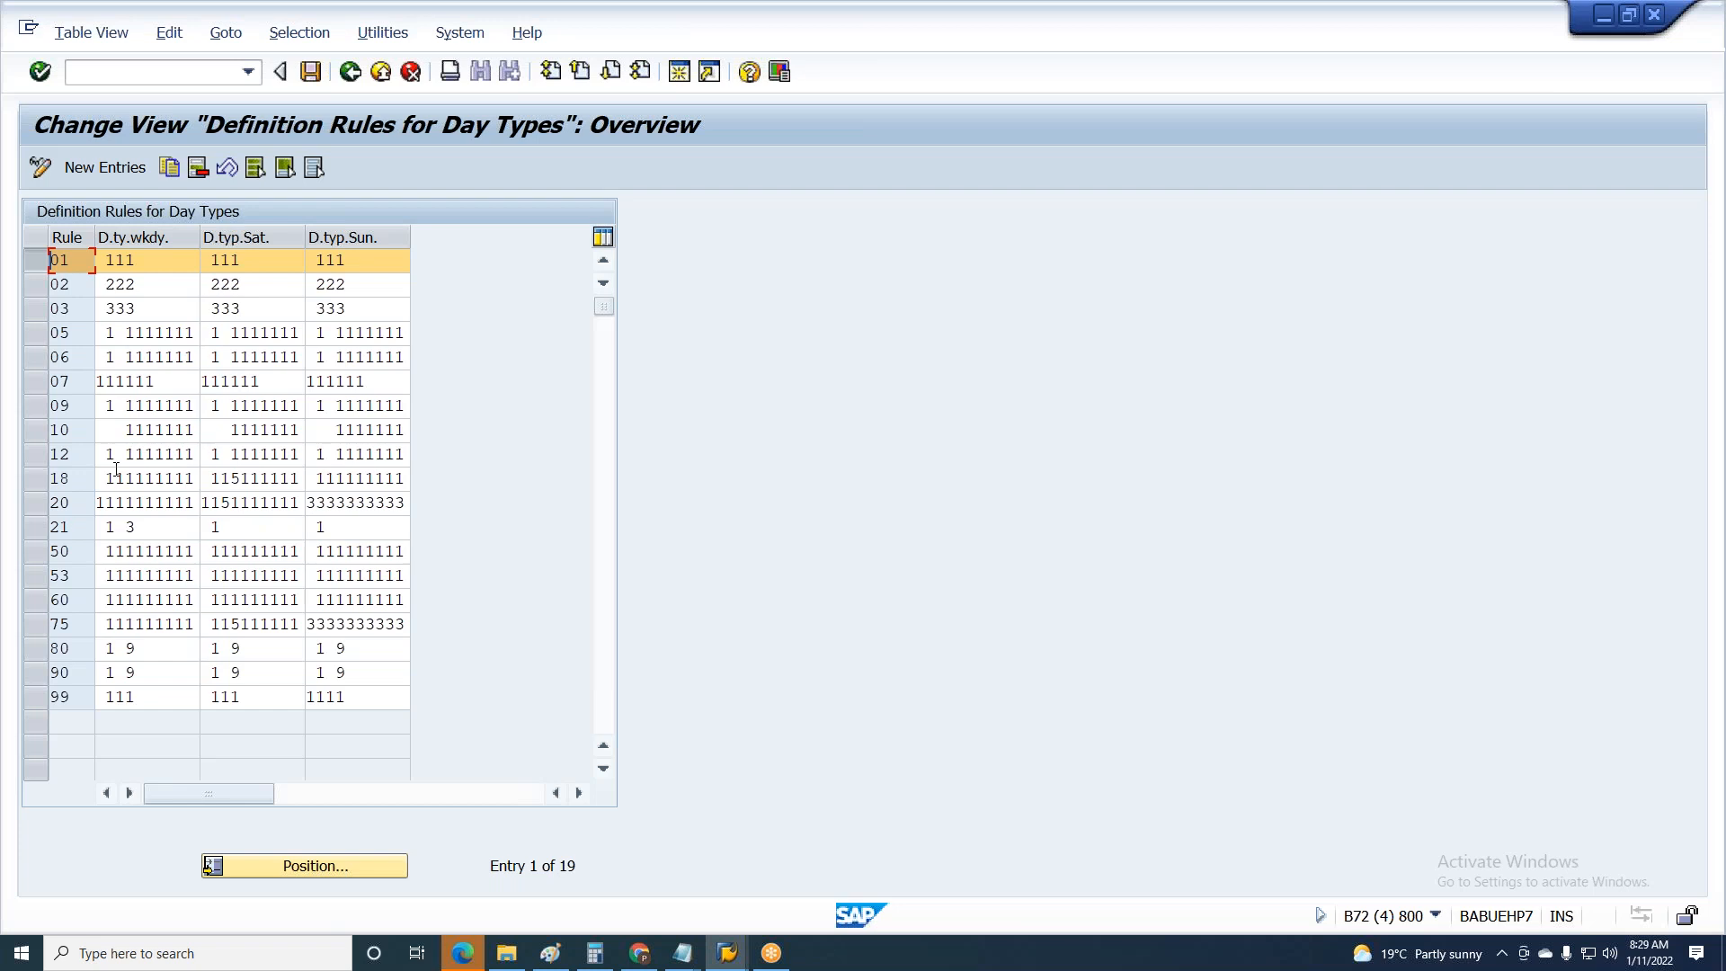
- Blank out the leading digit in the weekday, Saturday and Sunday day types of rules 07 and 20
left_click(104, 382)
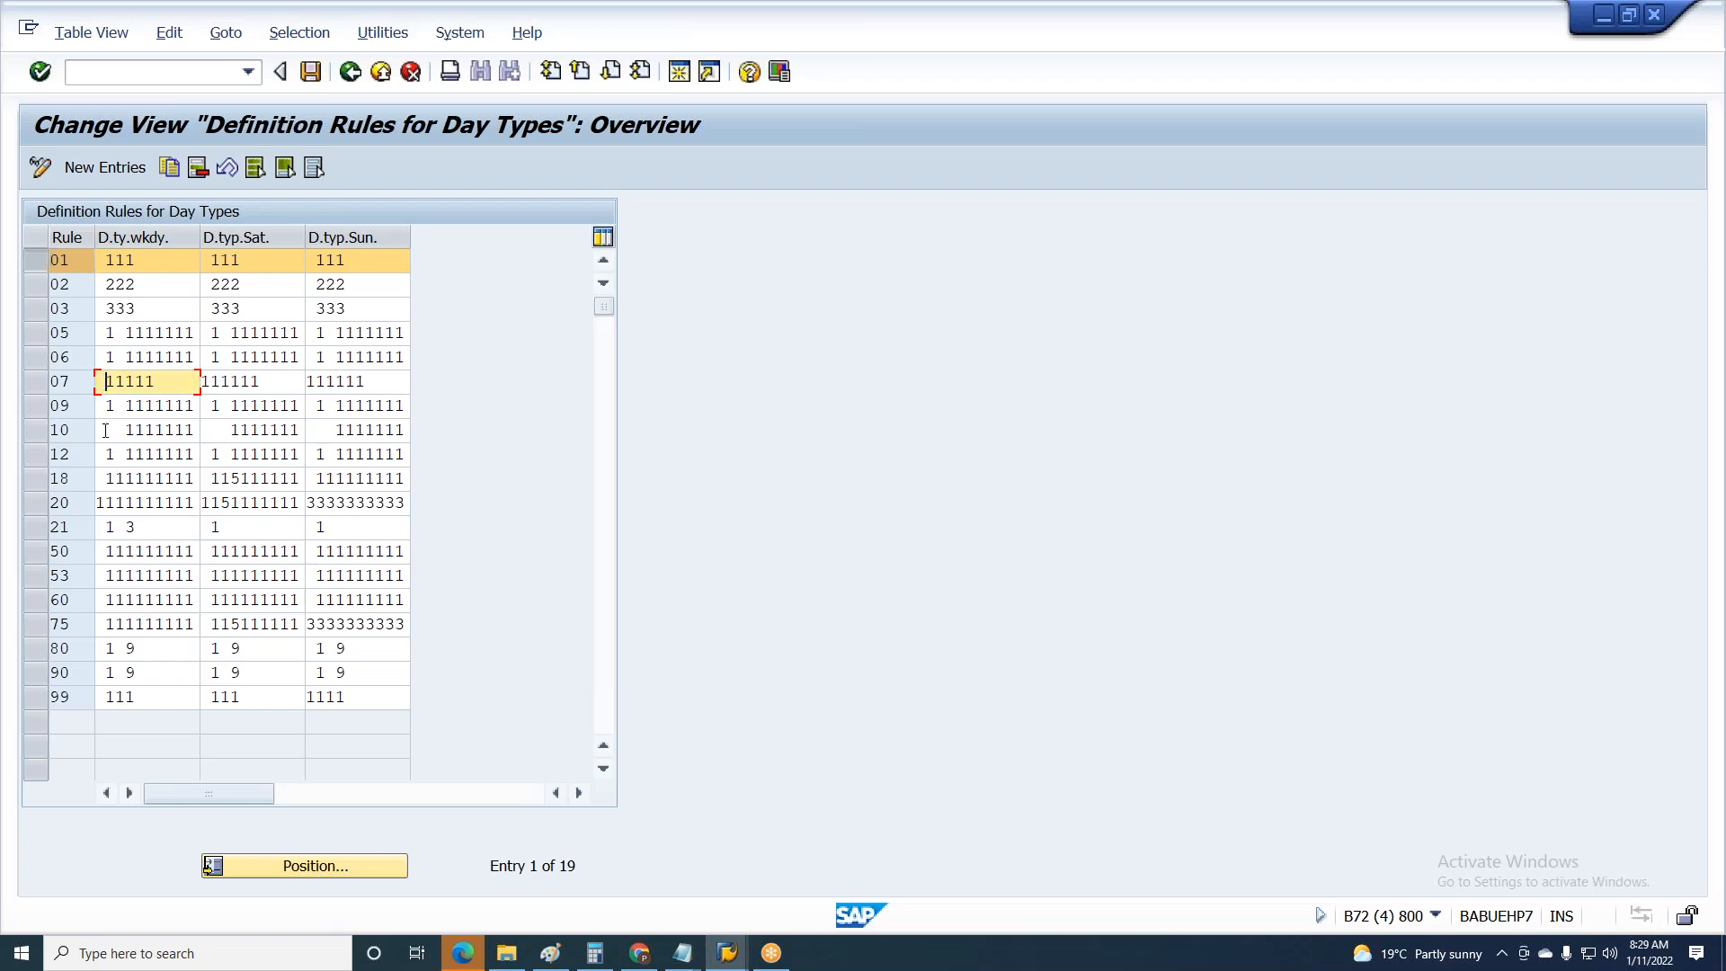
left_click(102, 506)
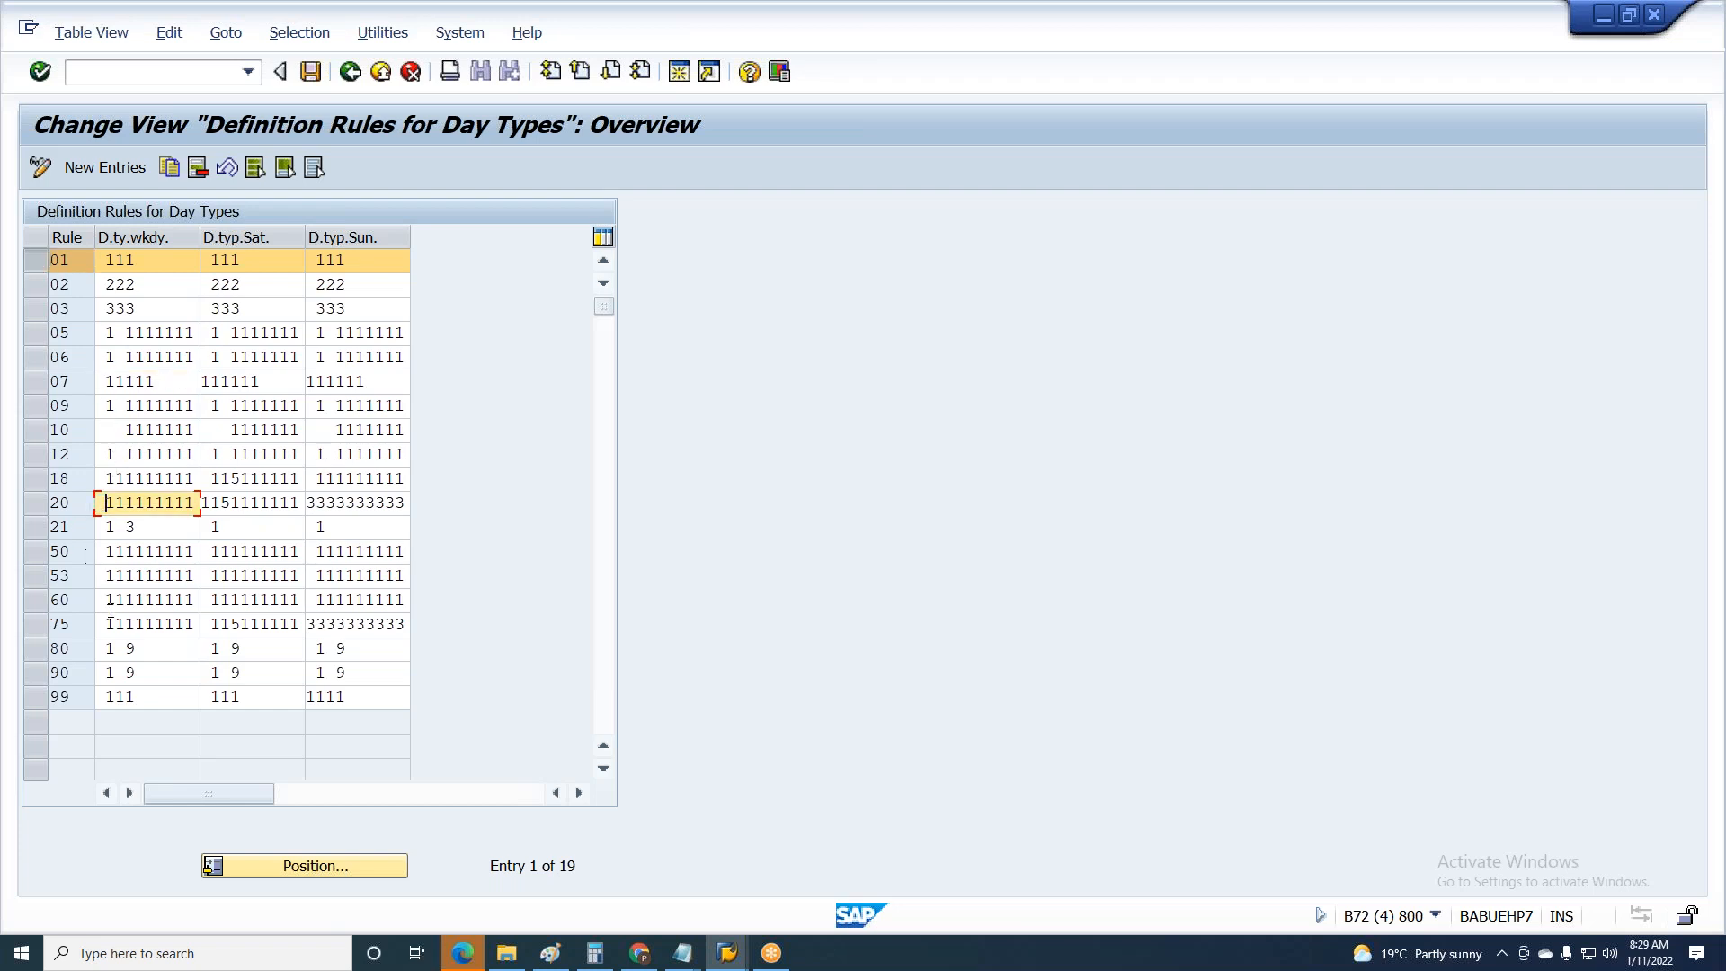
left_click(209, 512)
left_click(212, 381)
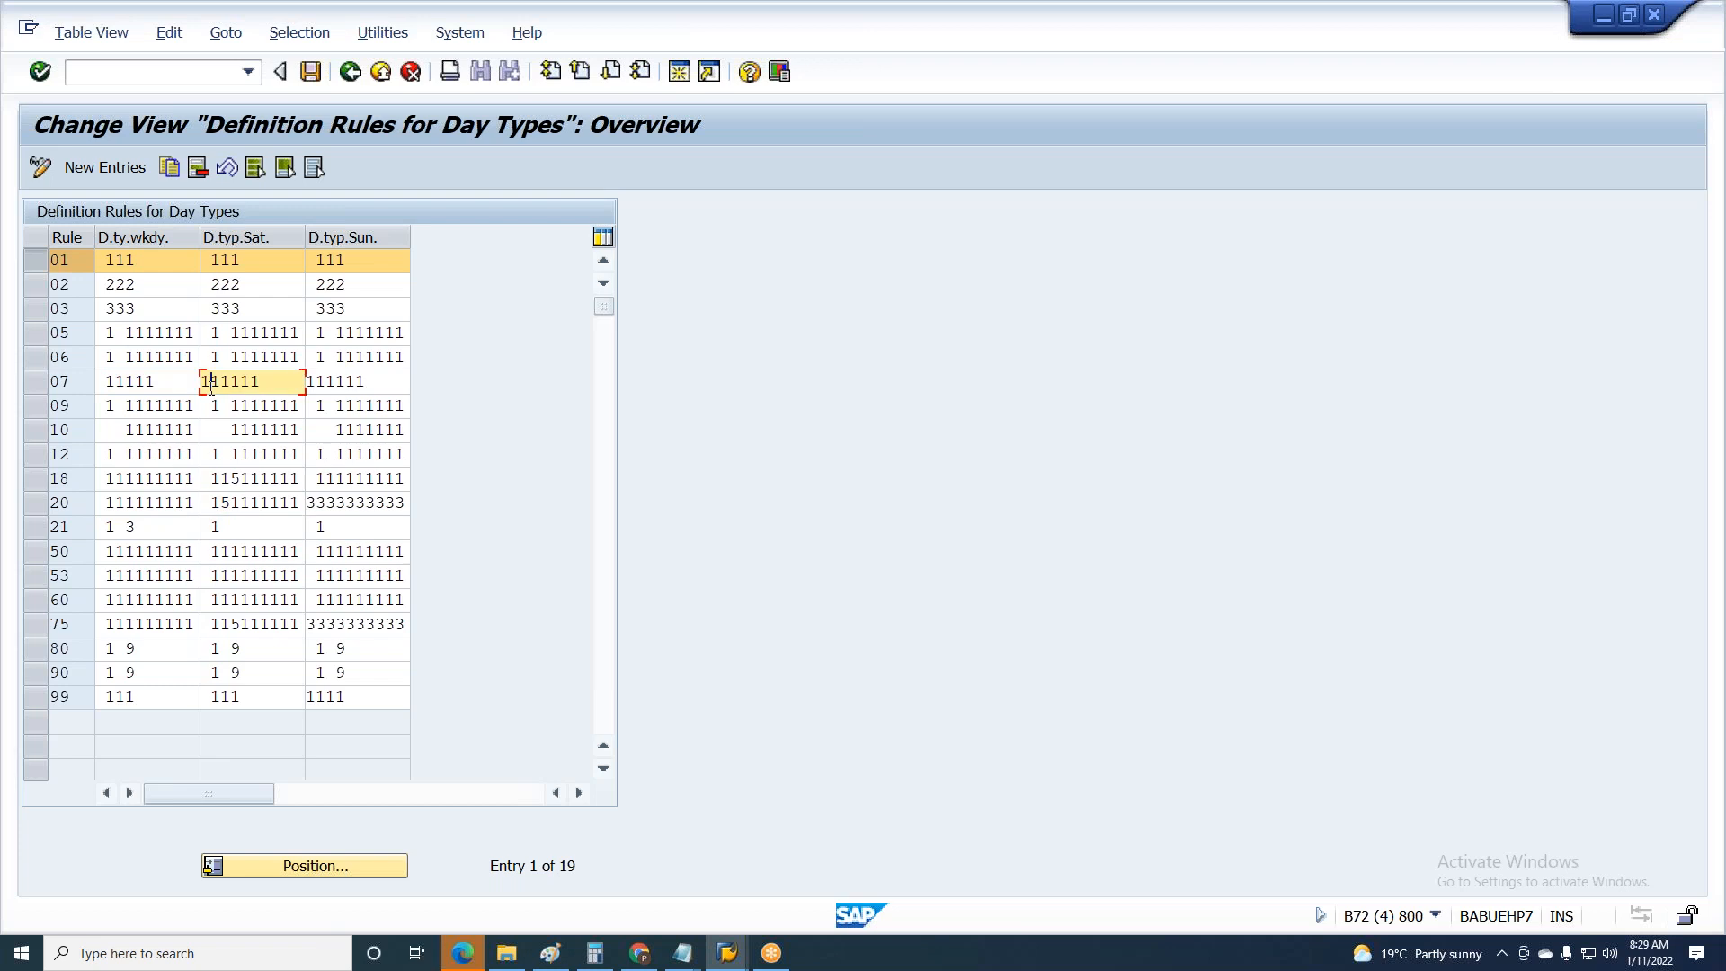
left_click_drag(318, 504, 254, 523)
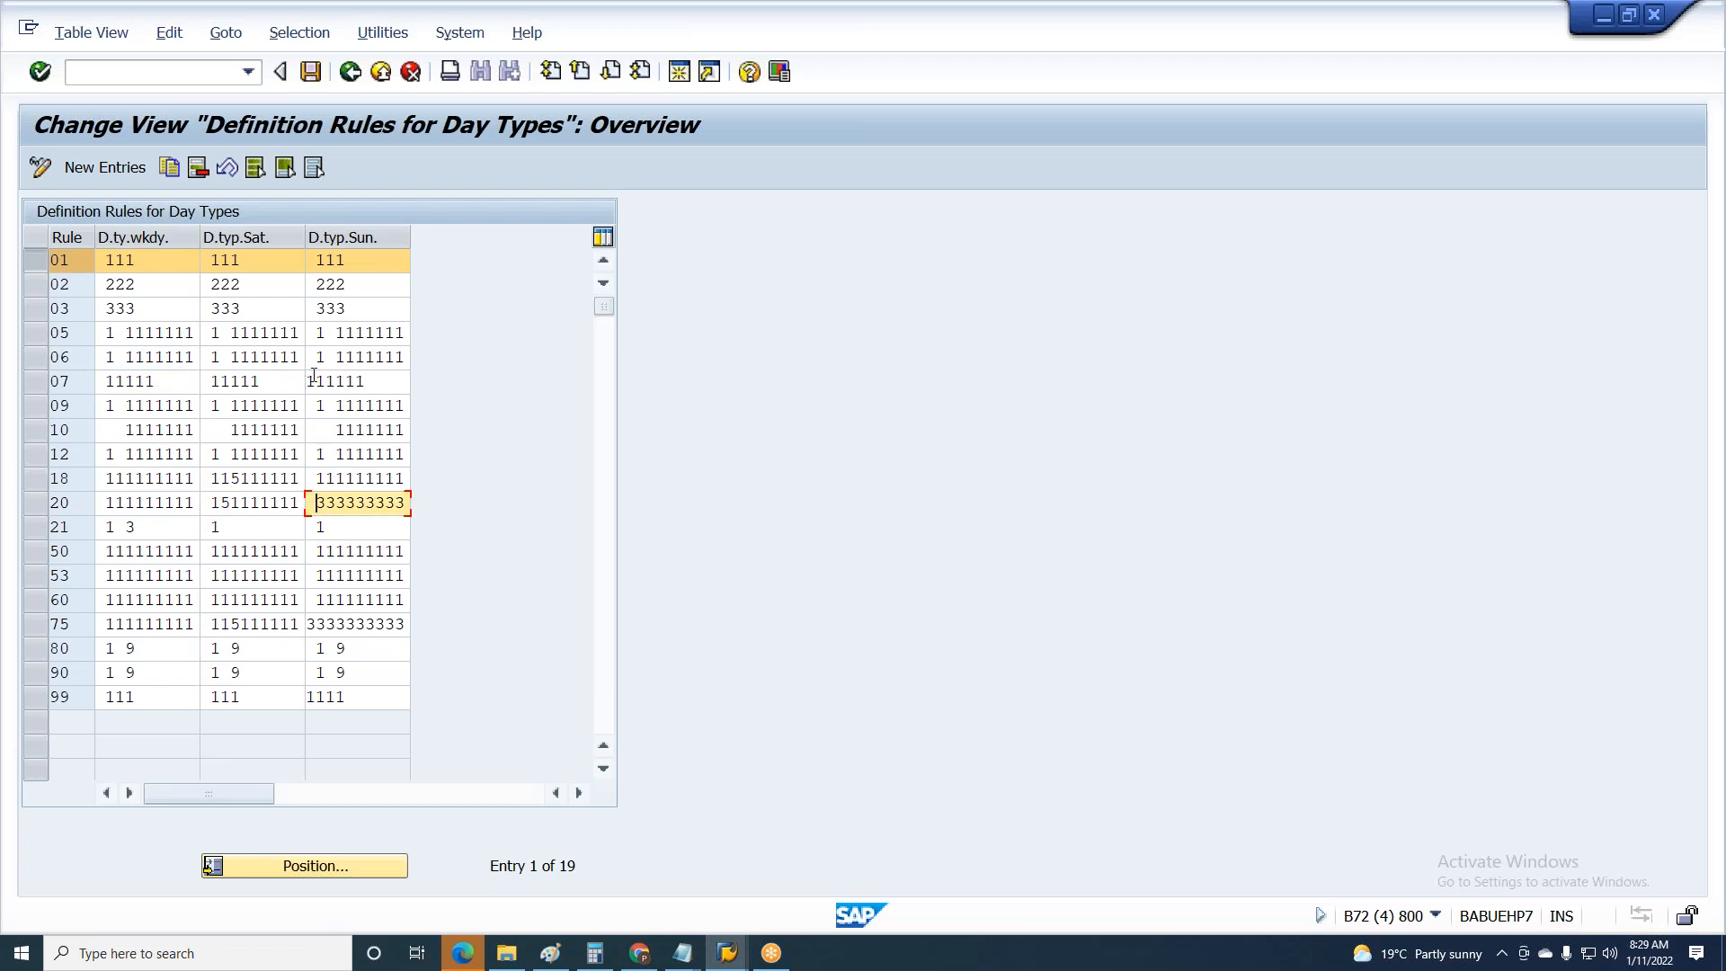
left_click_drag(315, 381, 298, 391)
- Blank out the leading digit in the Sunday day types of rules 75 and 99, and save the selection rules
left_click_drag(315, 623, 292, 629)
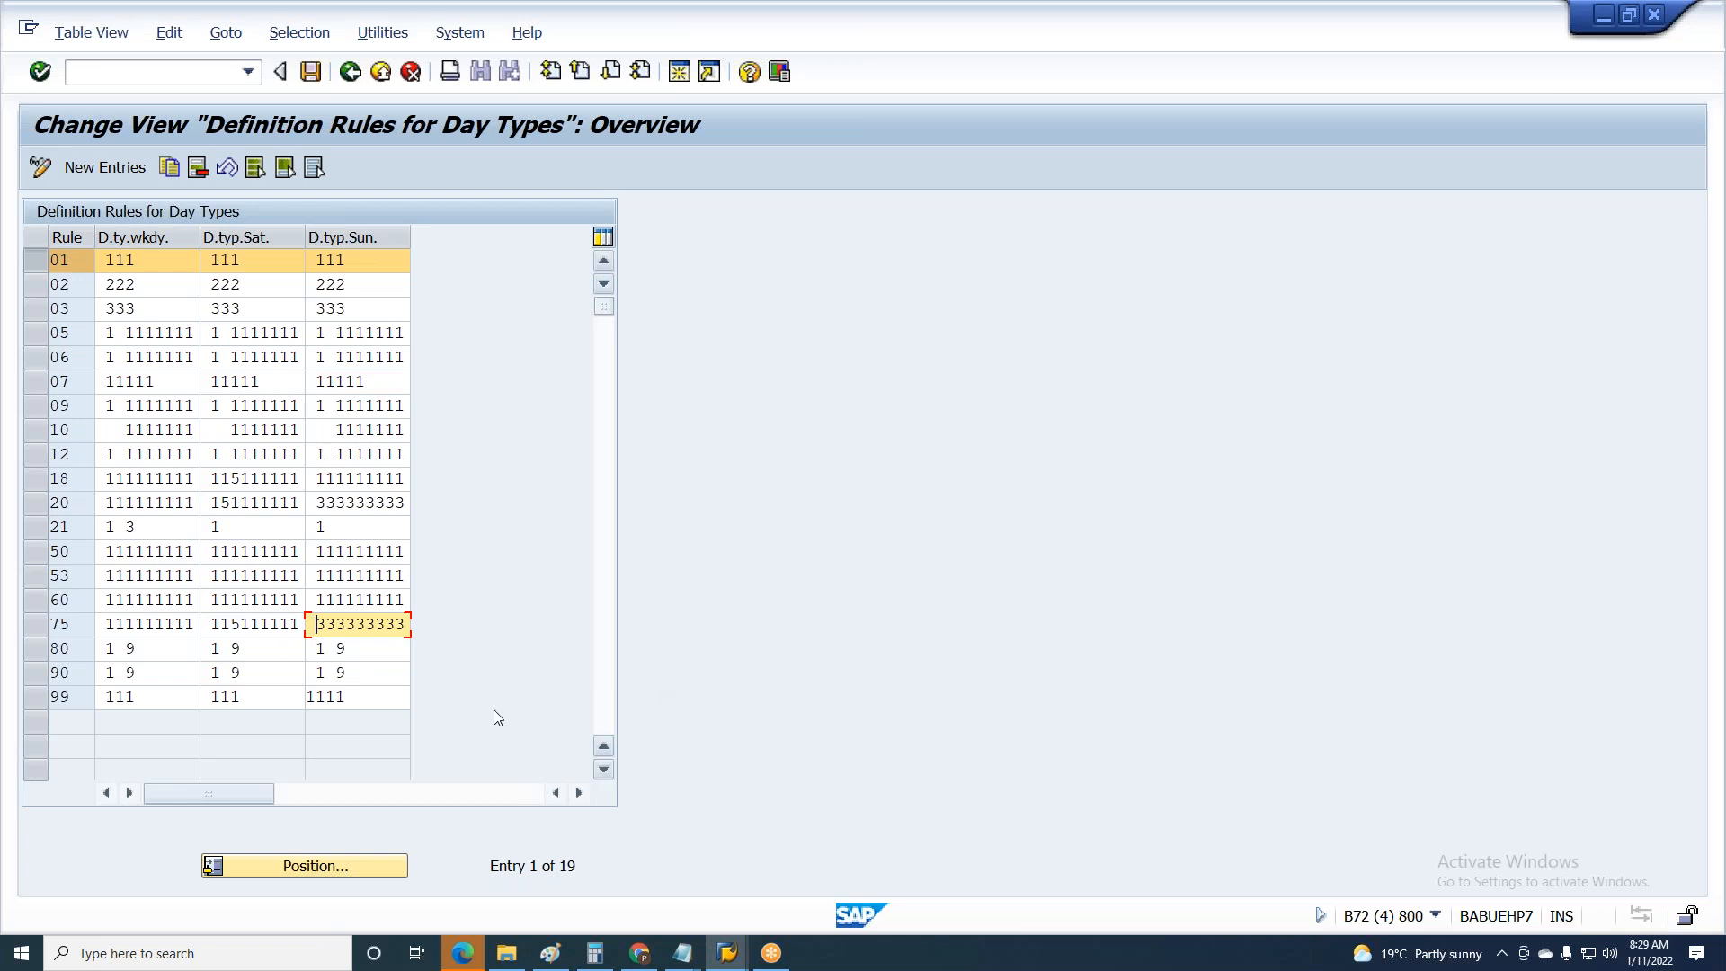
left_click_drag(316, 698, 275, 701)
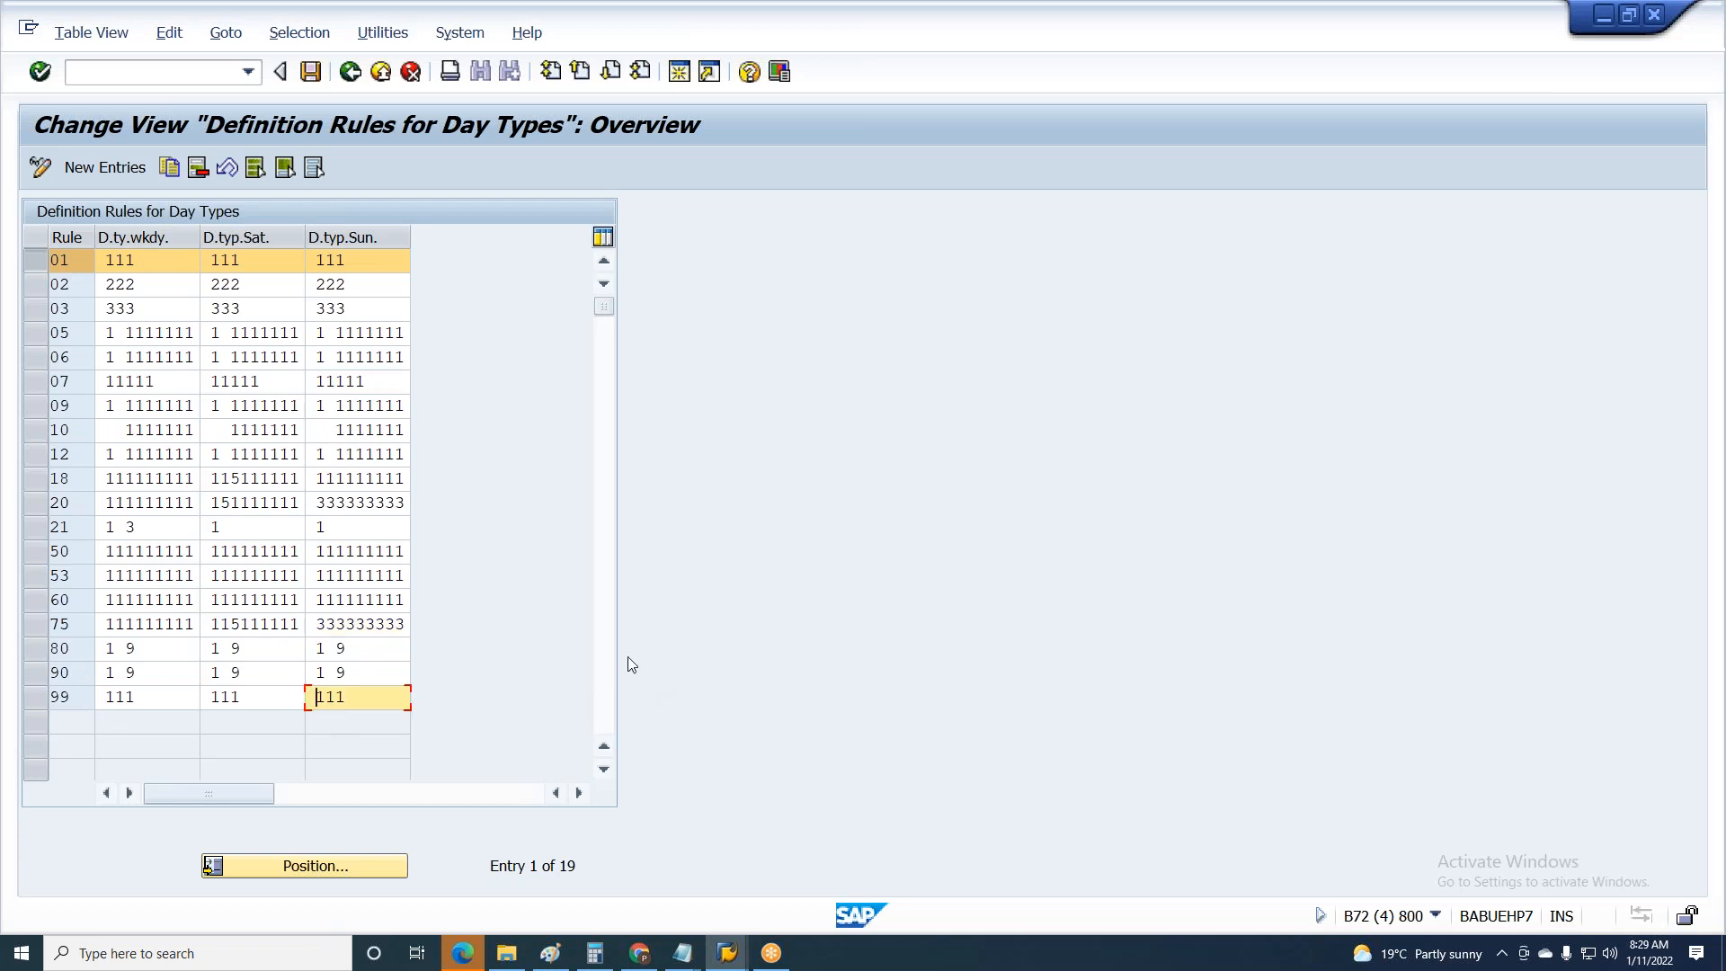
key("ctrl+s")
key("Return")
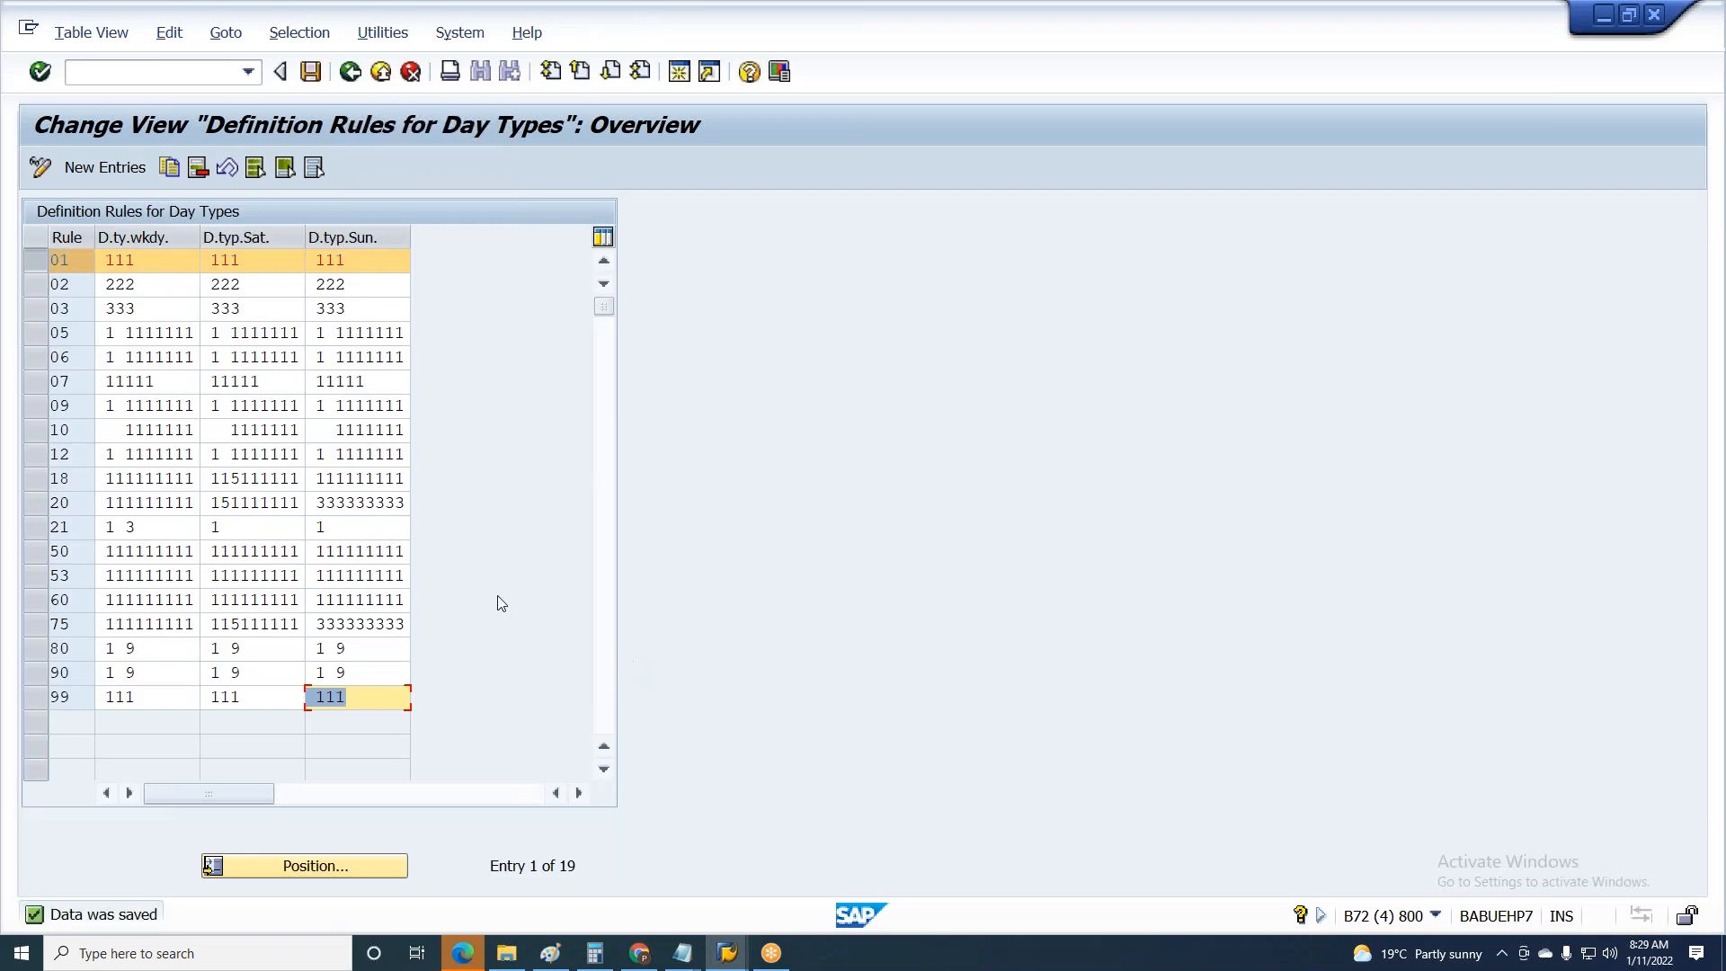
- Start a new entry in the day type definition rules with rule number 55
left_click(108, 167)
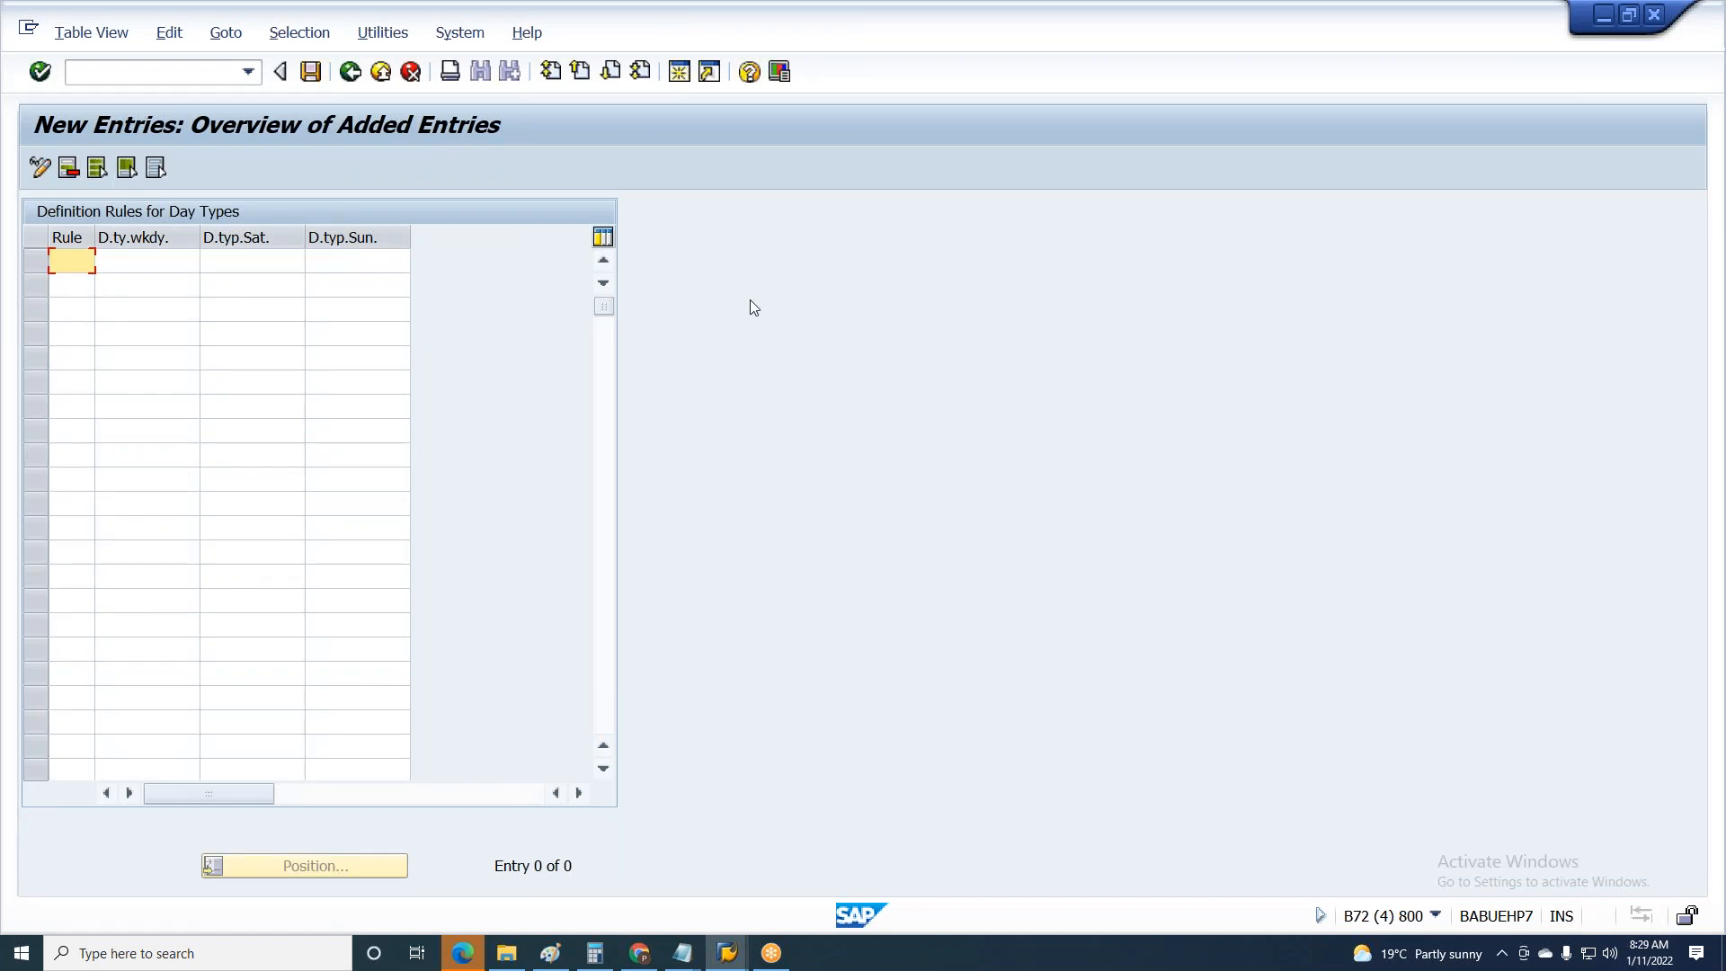
type("55")
key("Return")
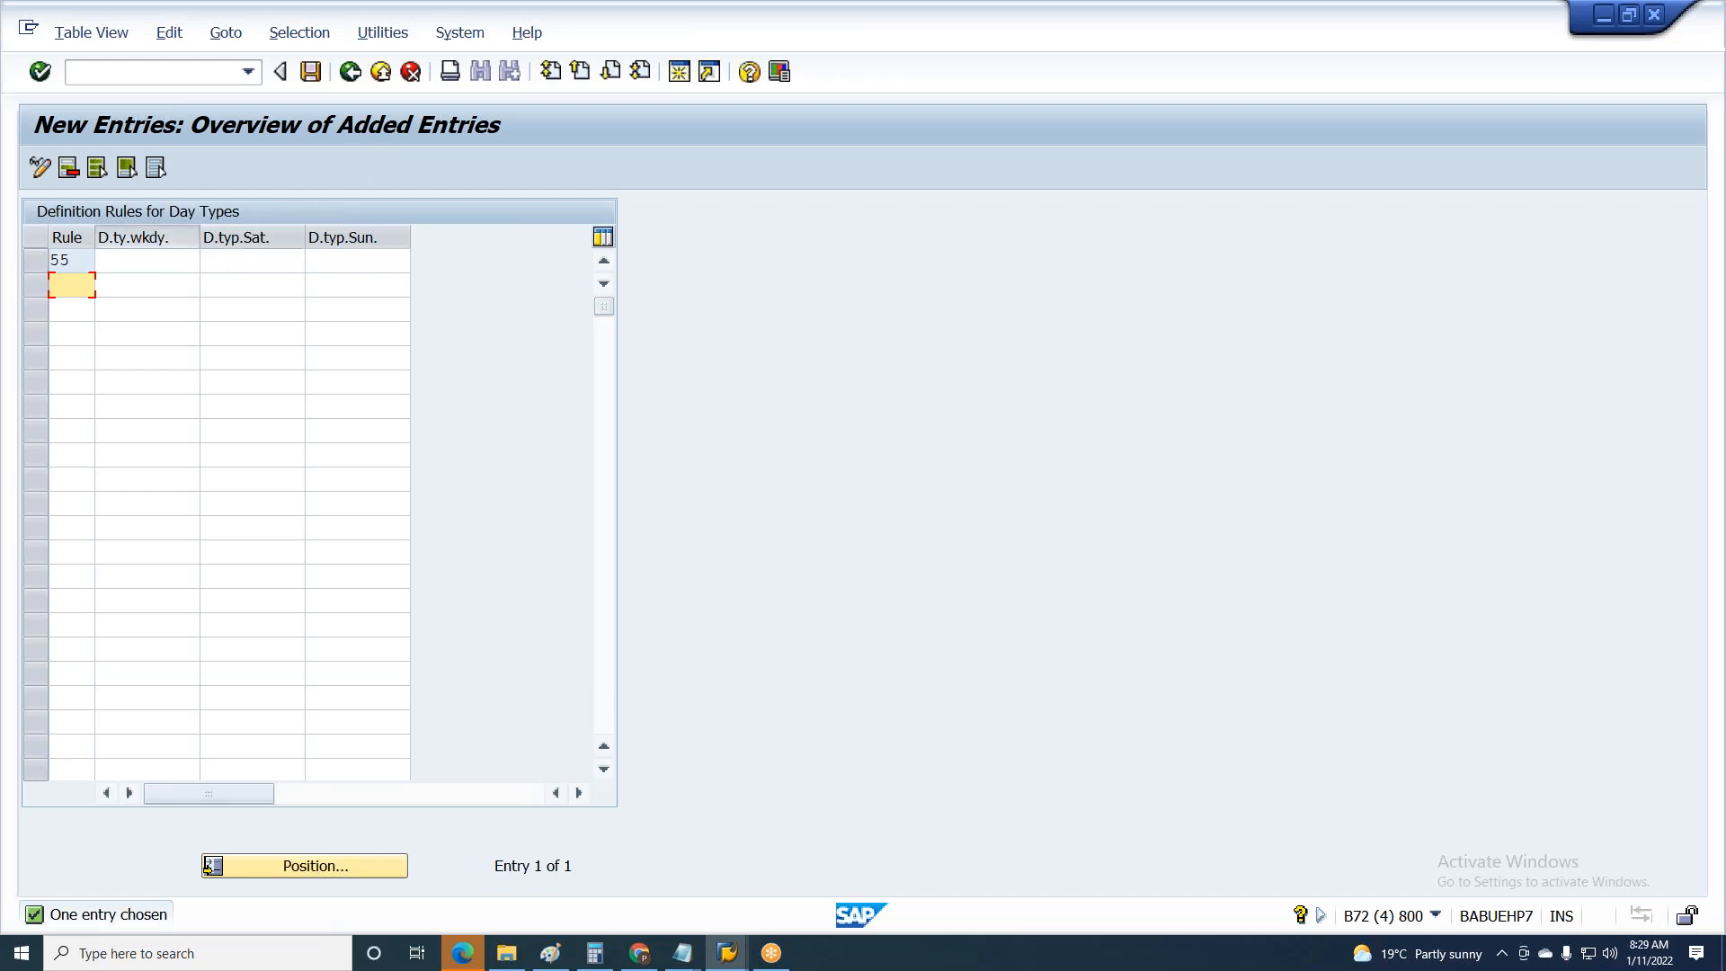
left_click(144, 260)
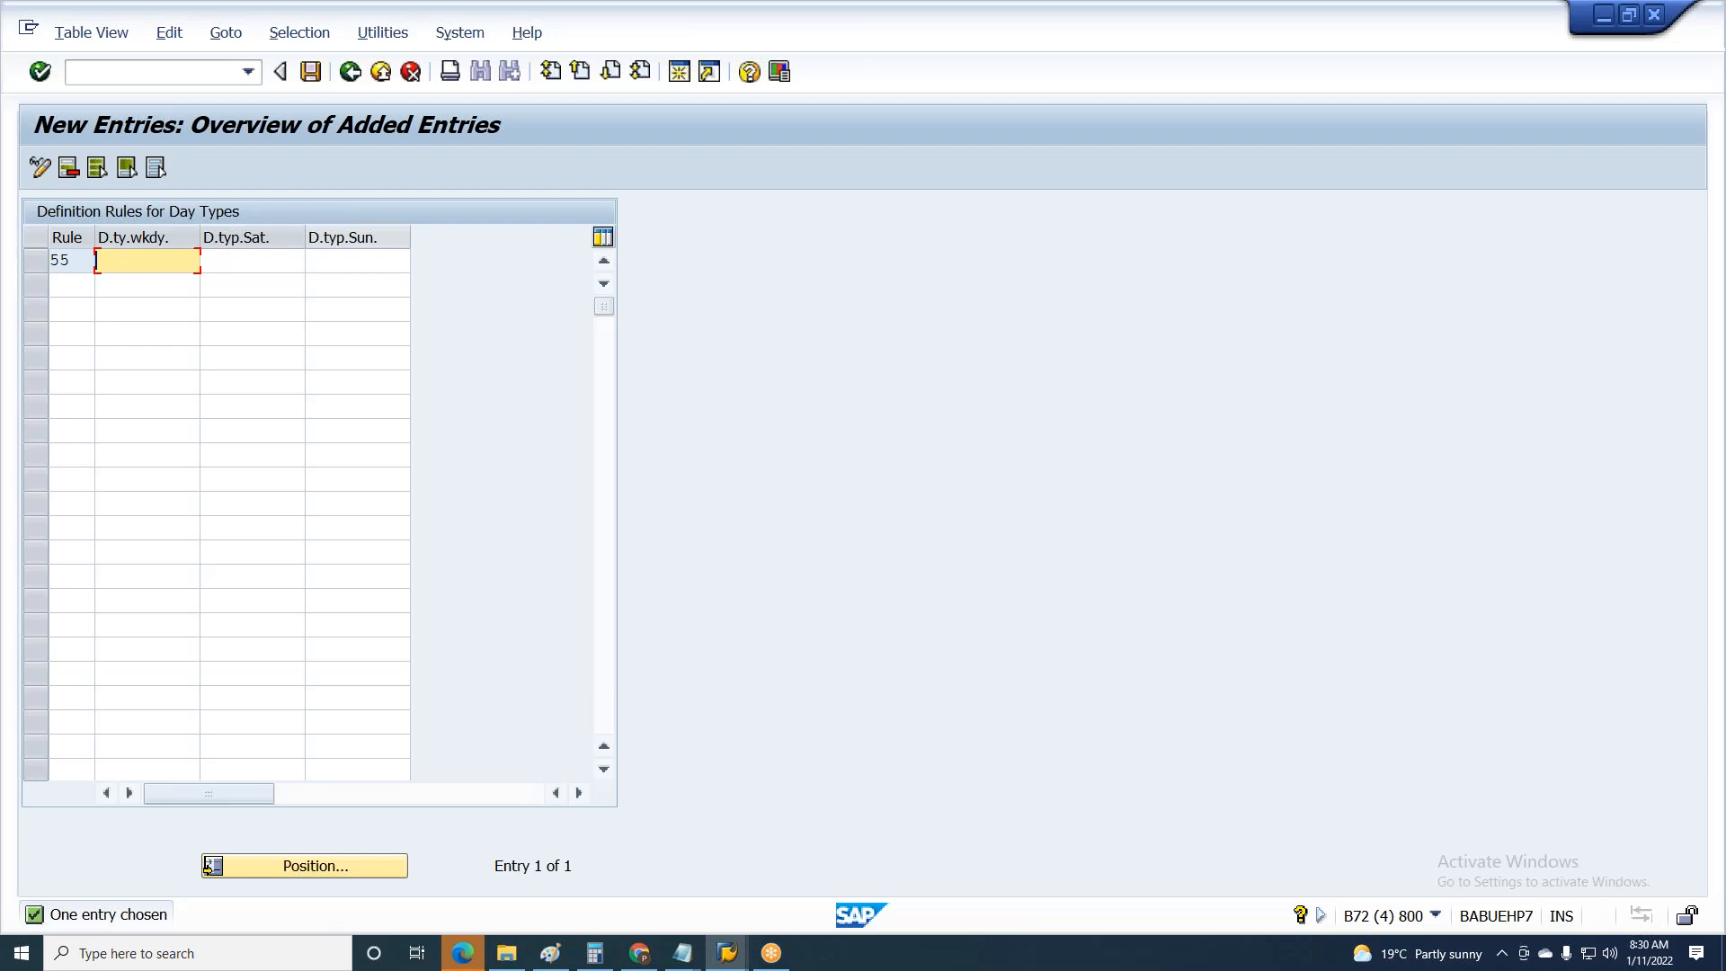
type("0123456789")
key("shift+Home")
key("ctrl+c")
key("Tab")
key("ctrl+v")
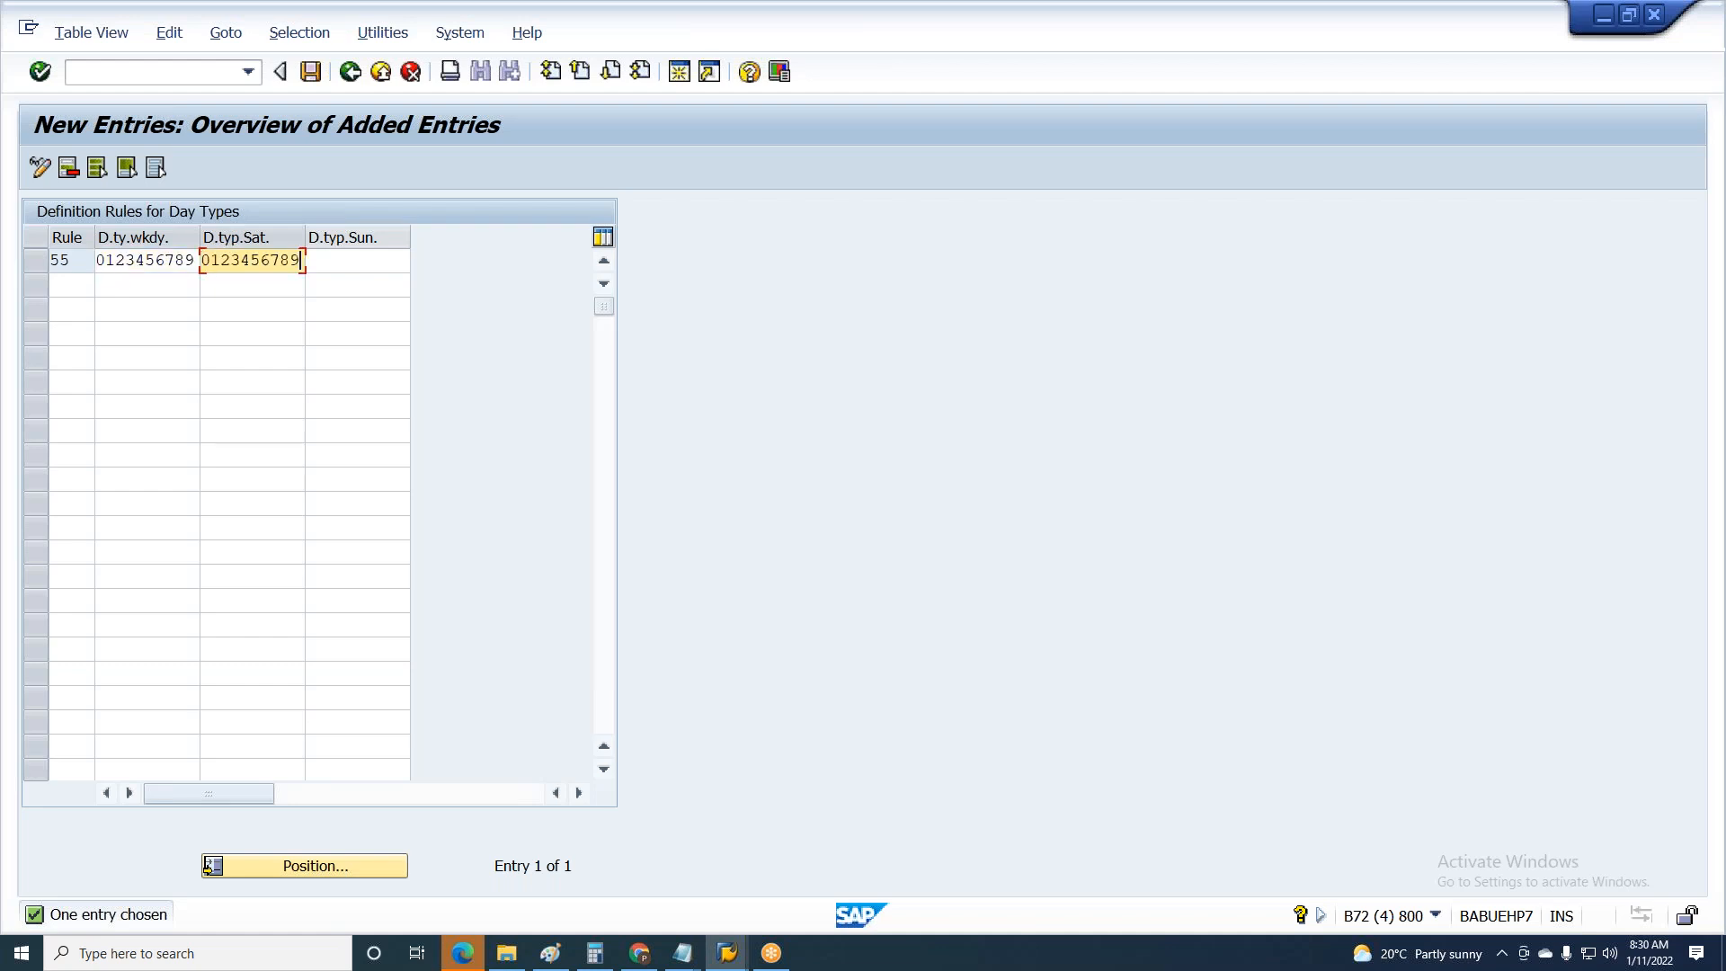
key("Tab")
key("ctrl+v")
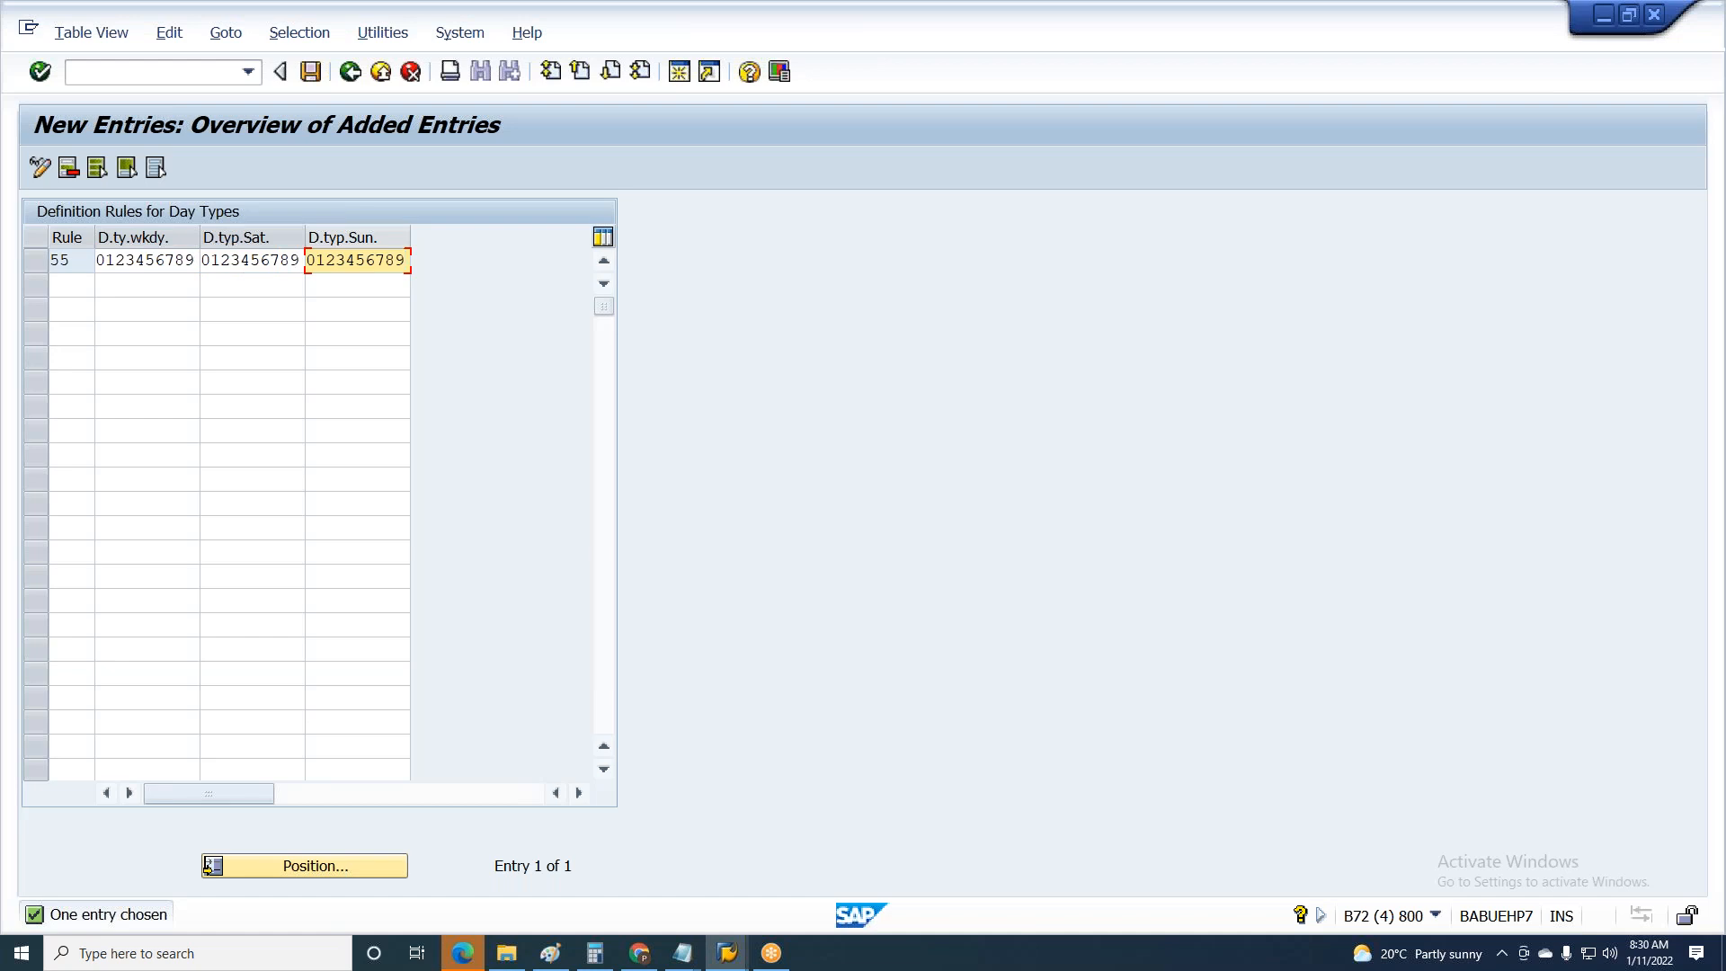
- Check the holiday classes in the Notepad notes and reduce rule 55's weekday day types to 01 3 5 7, leaving the other positions blank
left_click(102, 261)
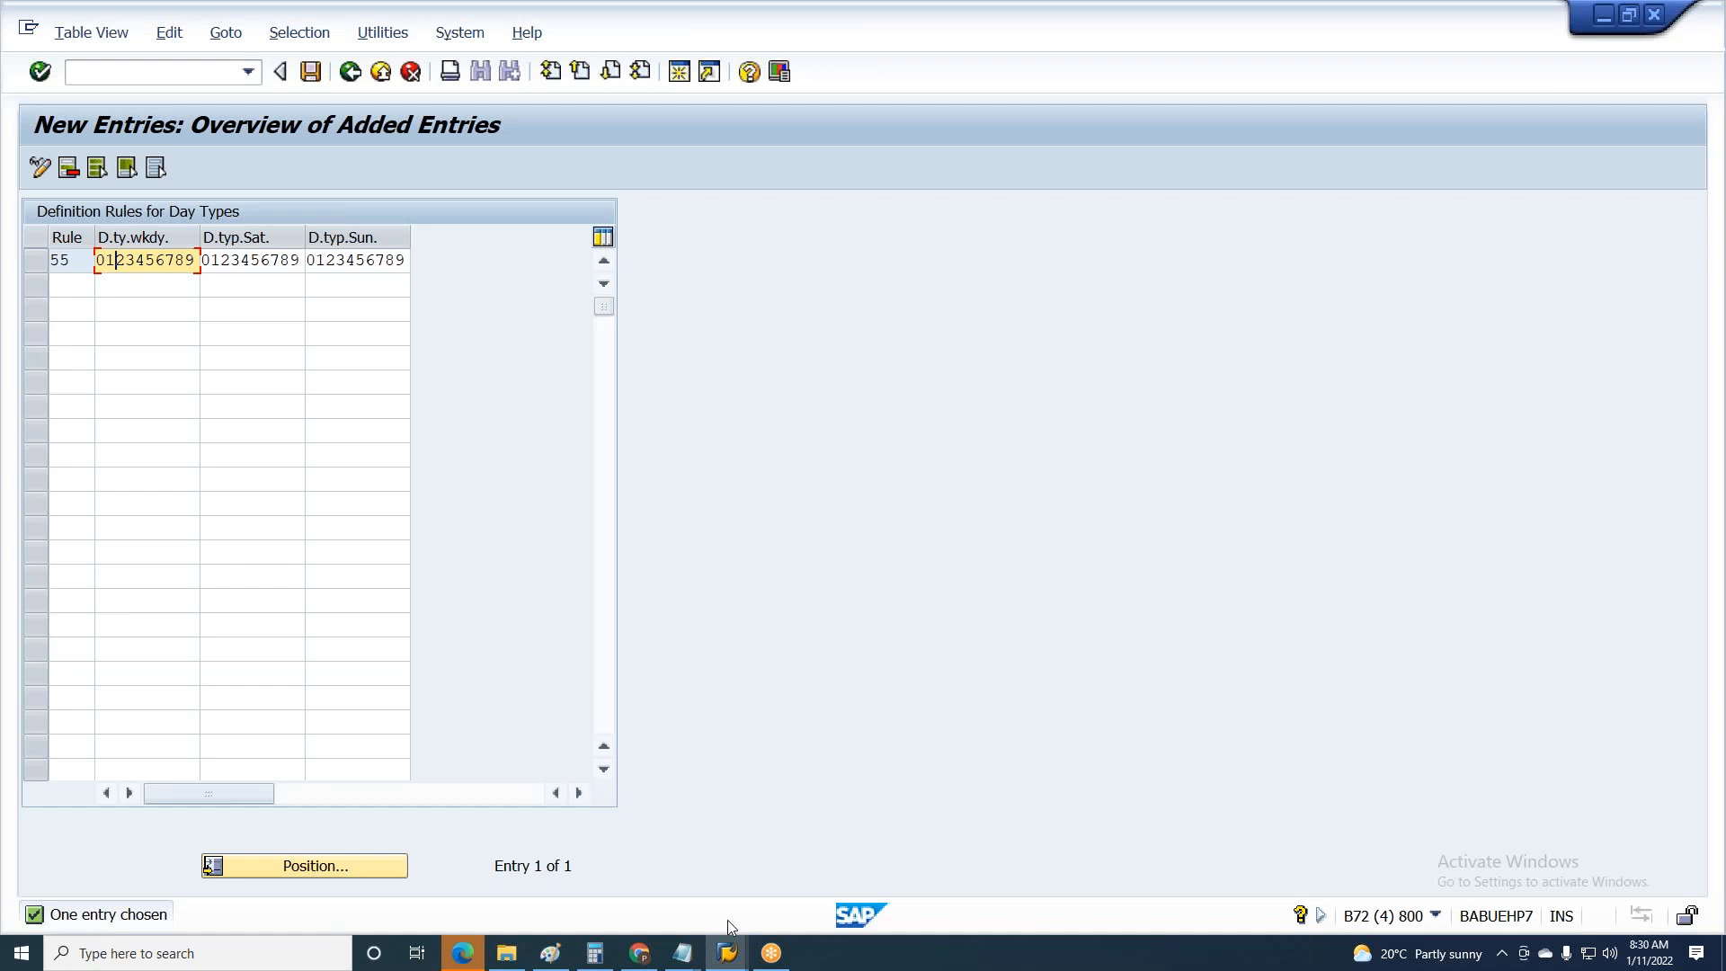
mouse_move(700, 954)
left_click(976, 868)
left_click_drag(94, 287, 444, 288)
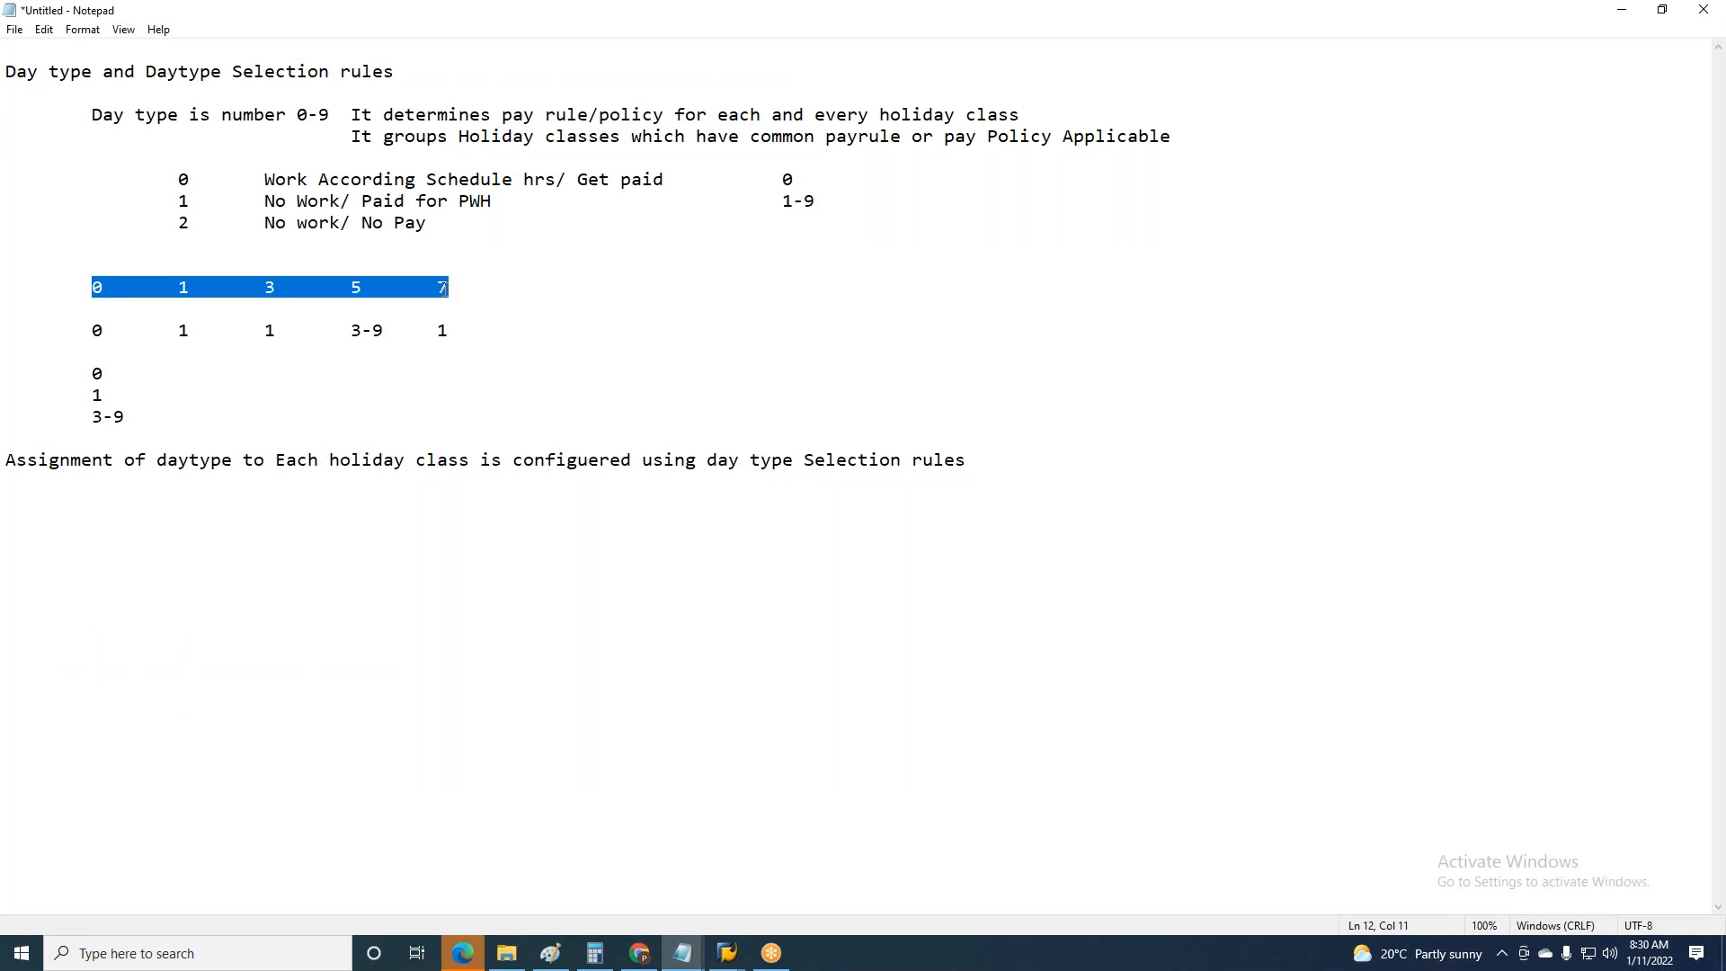
left_click(616, 680)
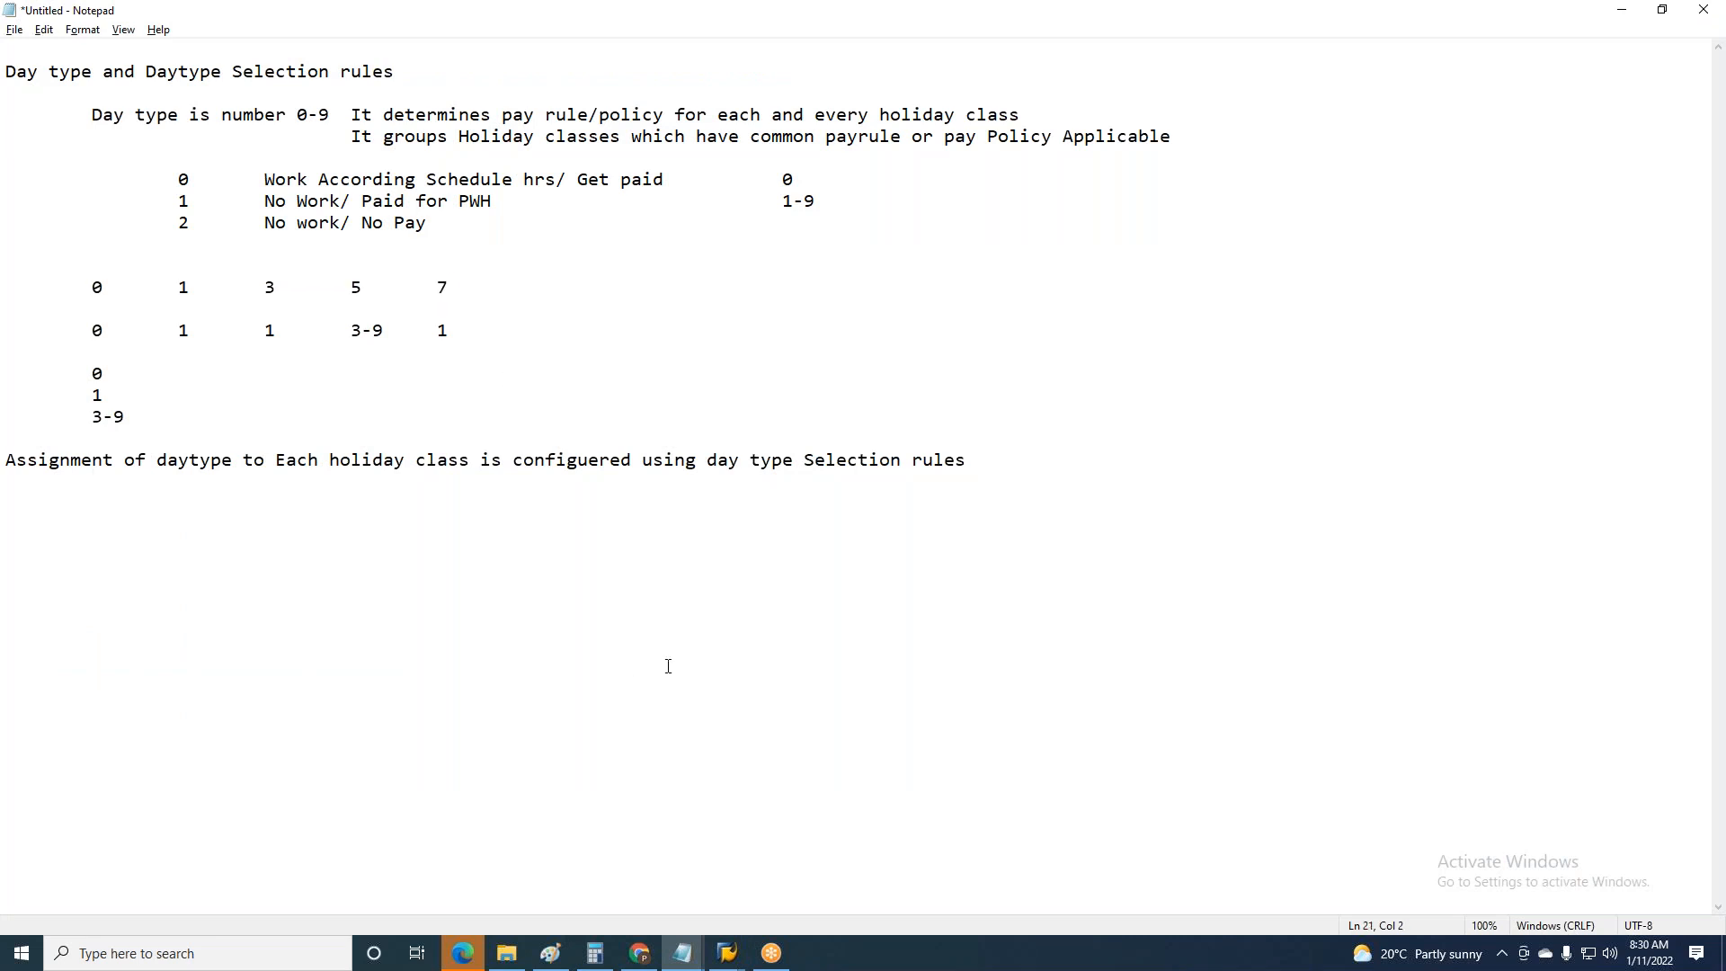
key("alt+Tab")
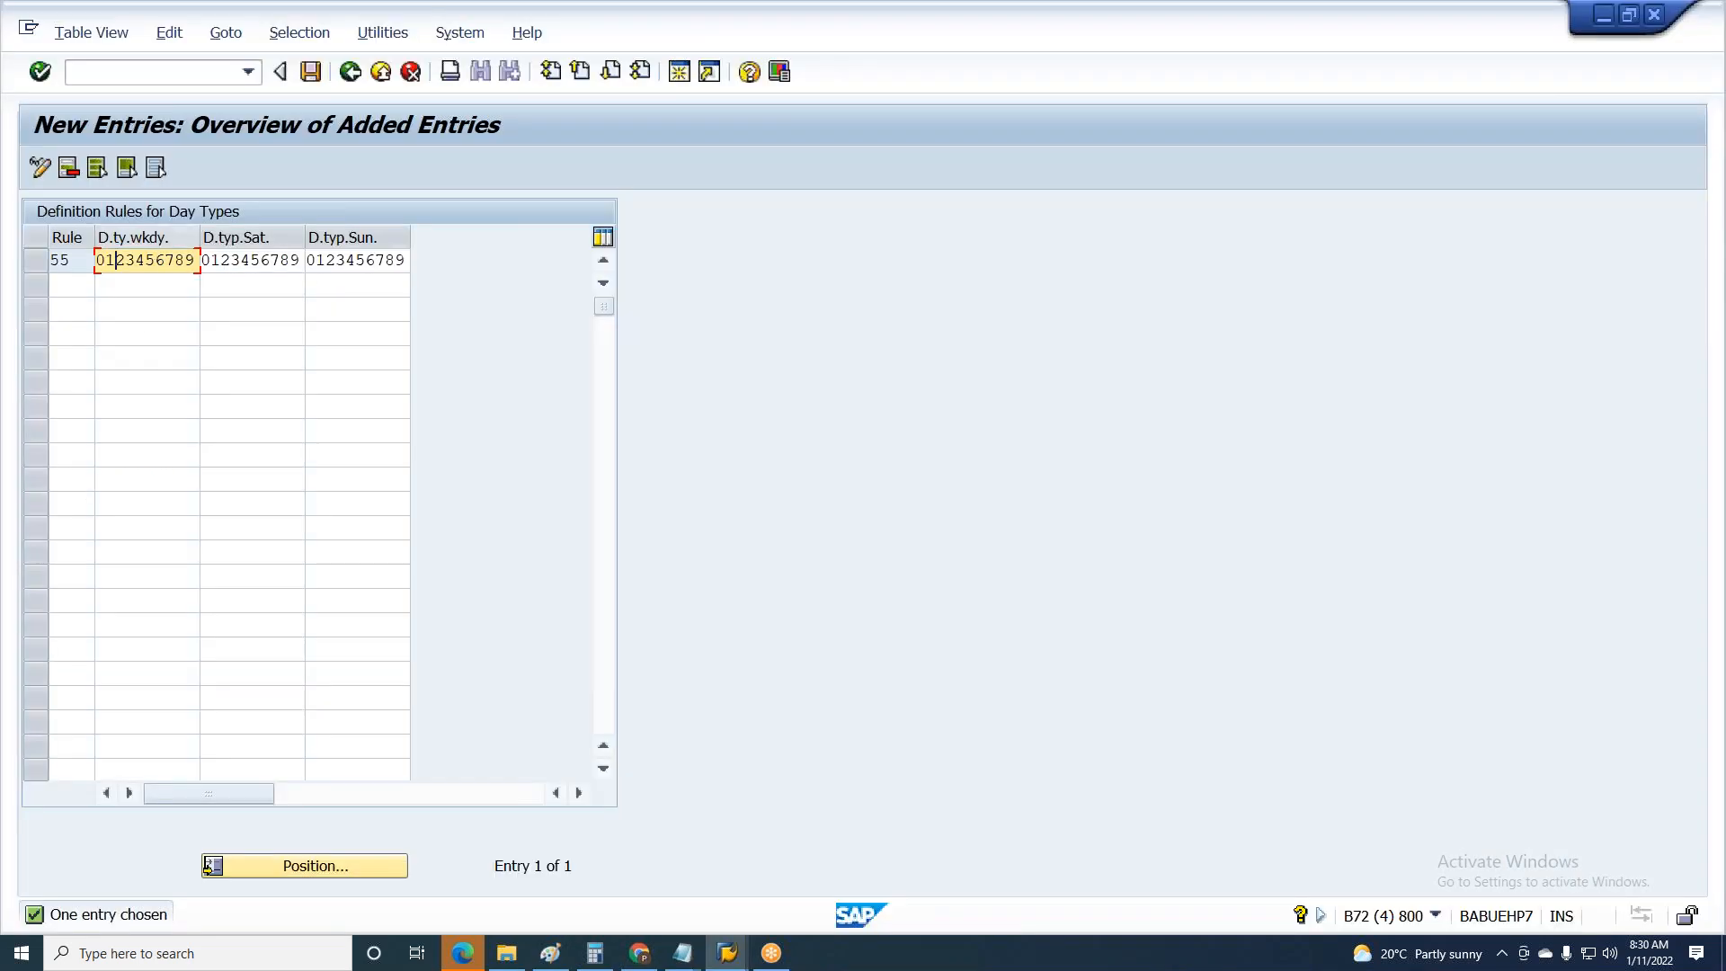
left_click(116, 262)
left_click_drag(118, 262, 190, 417)
left_click_drag(118, 262, 197, 261)
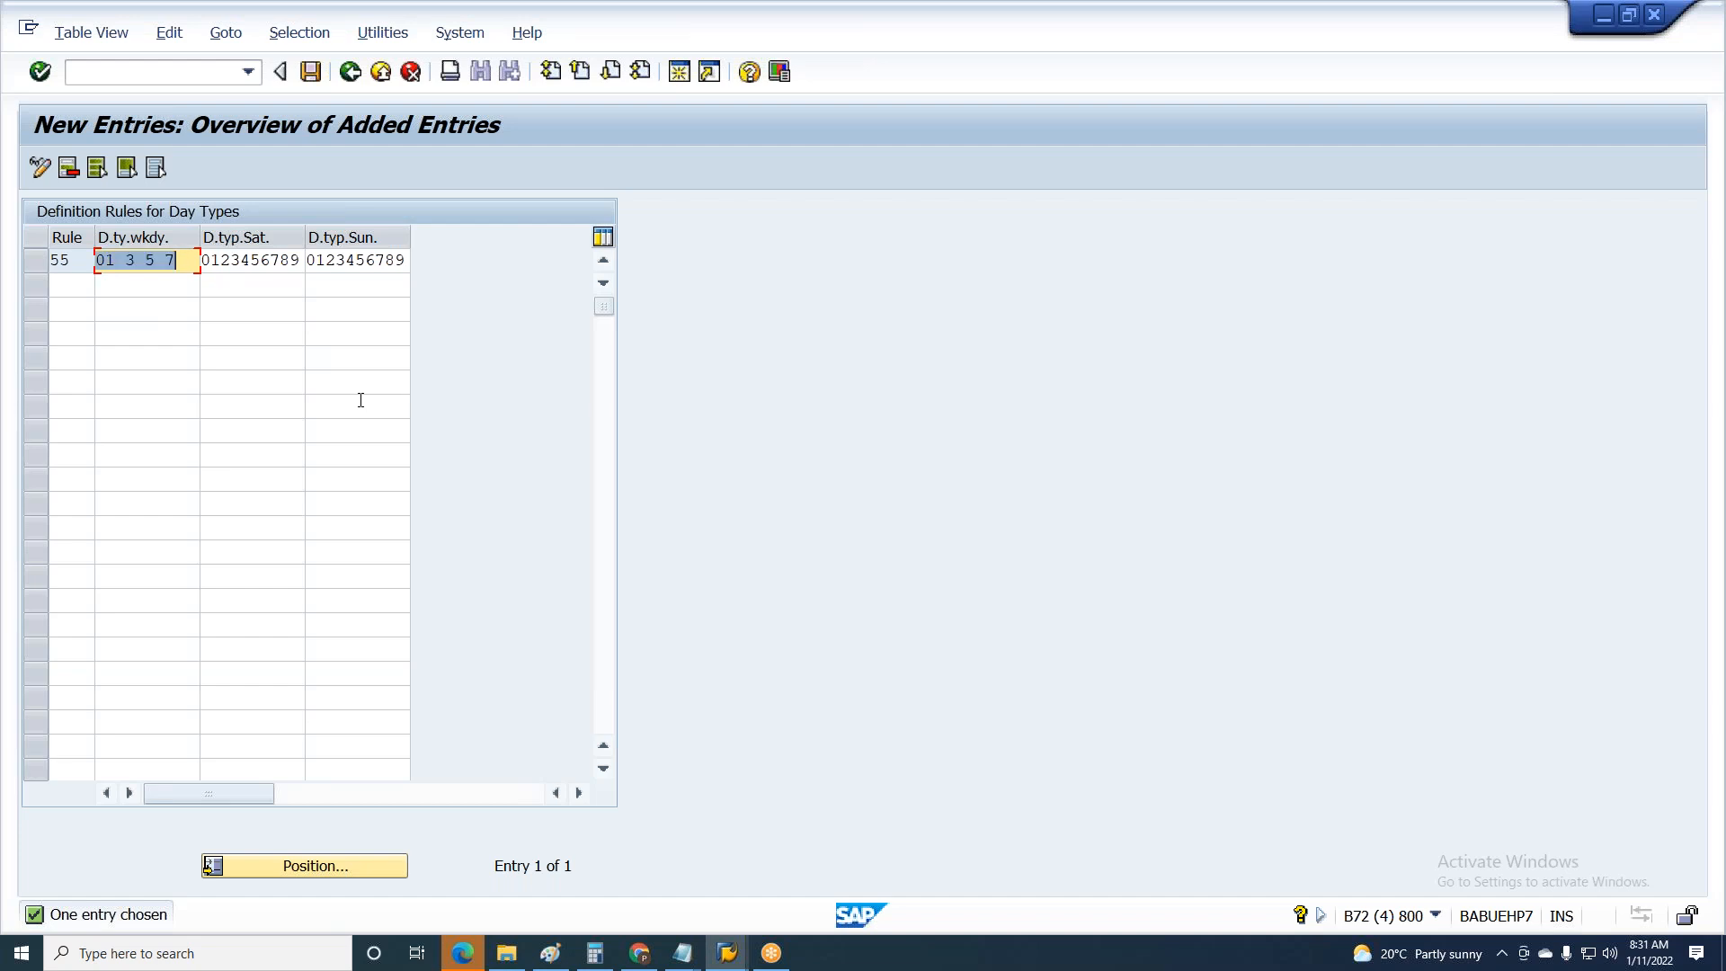
- Copy rule 55's weekday pattern 01 3 5 7 into its Saturday and Sunday day types
key("Tab")
key("ctrl+v")
key("Tab")
key("ctrl+v")
key("Return")
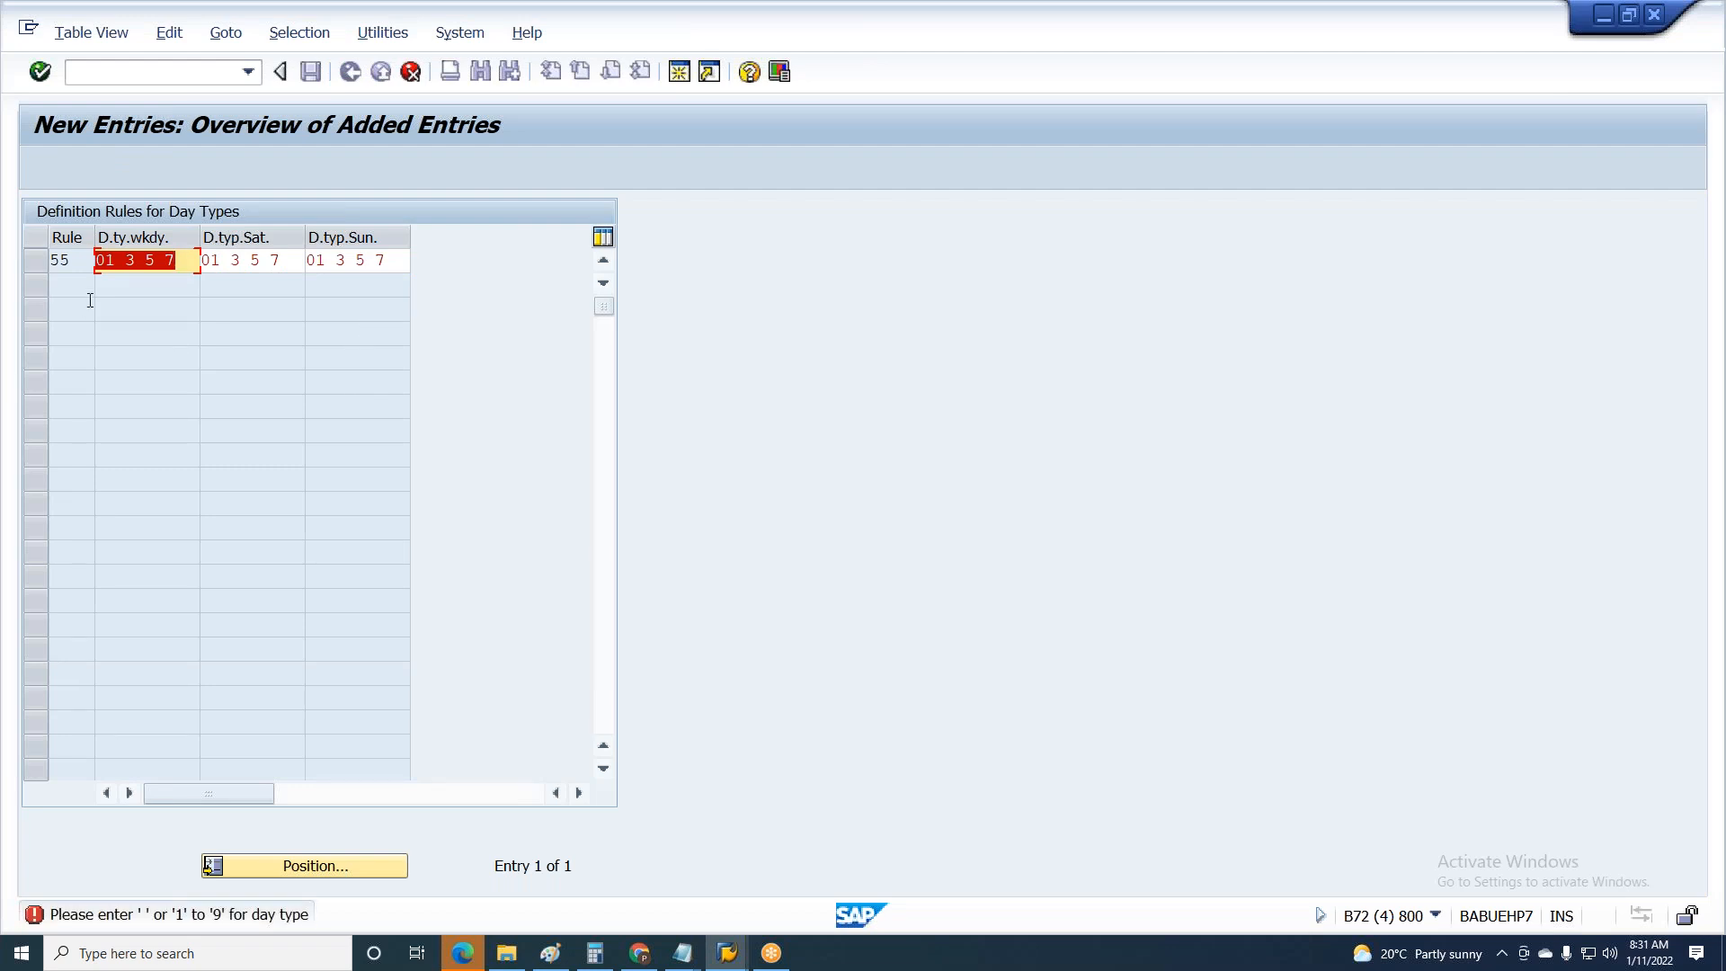
- Change rule 55's weekday day types to blank for class 0, 1 for classes 1, 3 and 7, and 3 for class 5
left_click_drag(105, 264, 95, 264)
key("Delete")
left_click_drag(106, 261, 132, 264)
key("Delete")
type("1")
left_click_drag(146, 262, 154, 264)
type("3")
double_click(169, 259)
type("1")
- Copy rule 55's corrected weekday pattern into its Saturday and Sunday day types and save the entry
left_click_drag(178, 261, 96, 326)
key("ctrl+c")
key("Tab")
key("ctrl+v")
key("Tab")
key("ctrl+v")
key("Return")
key("ctrl+s")
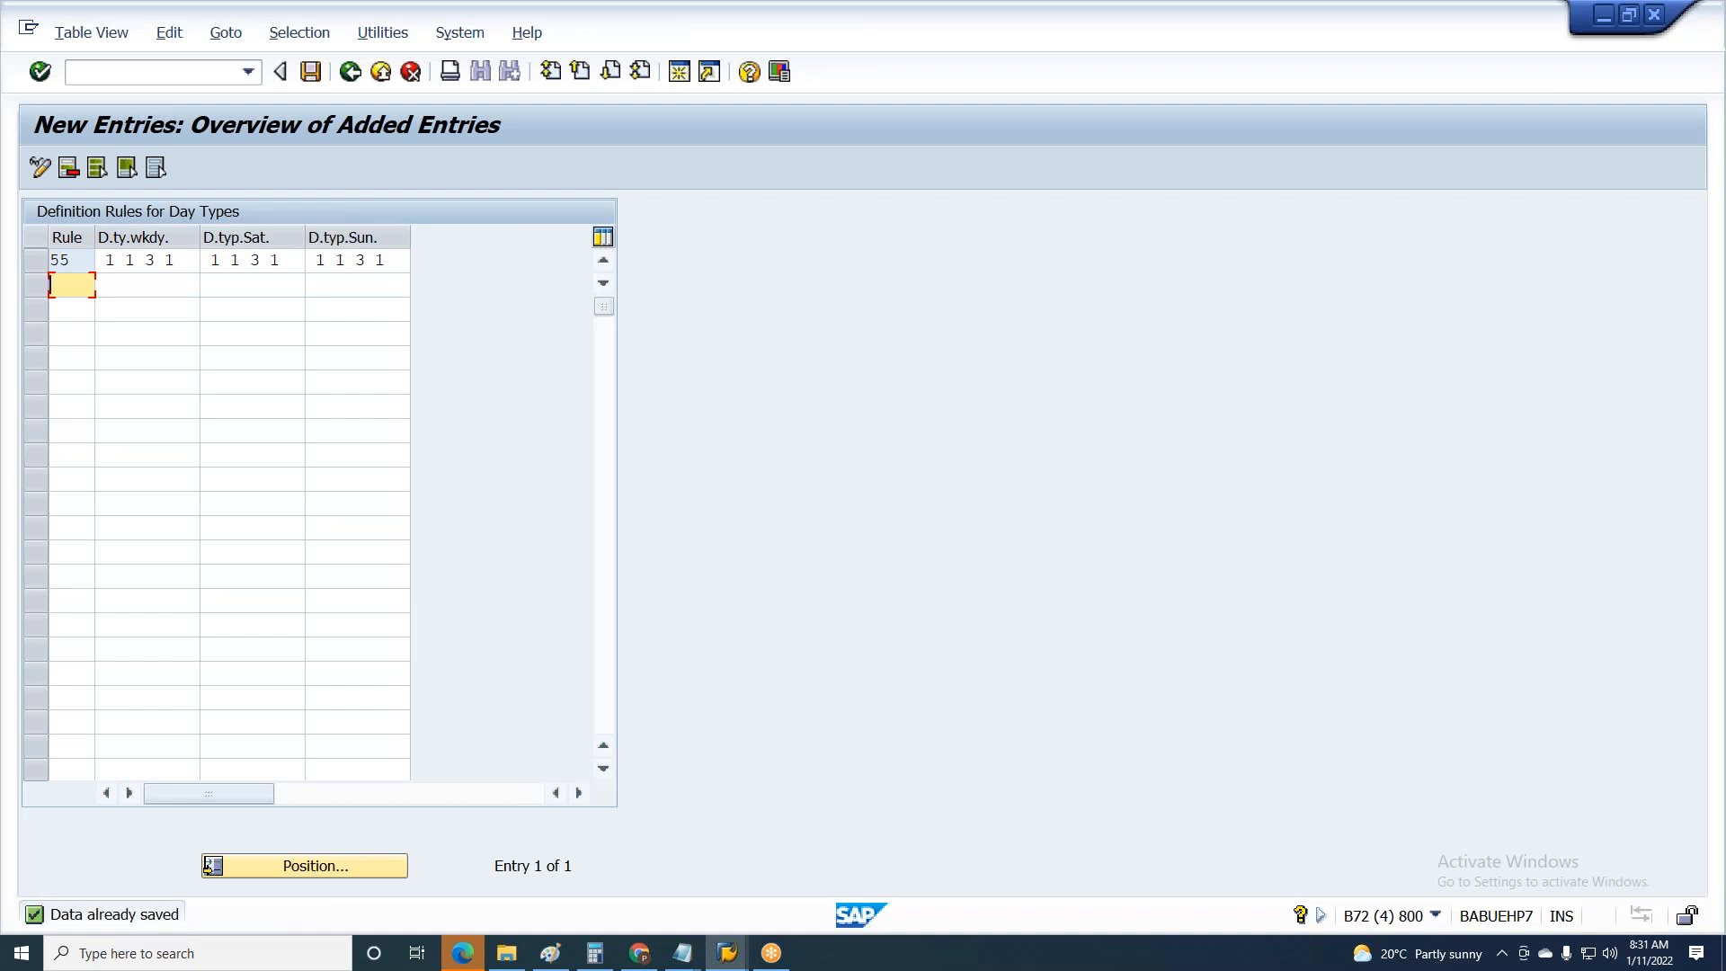
key("ctrl+s")
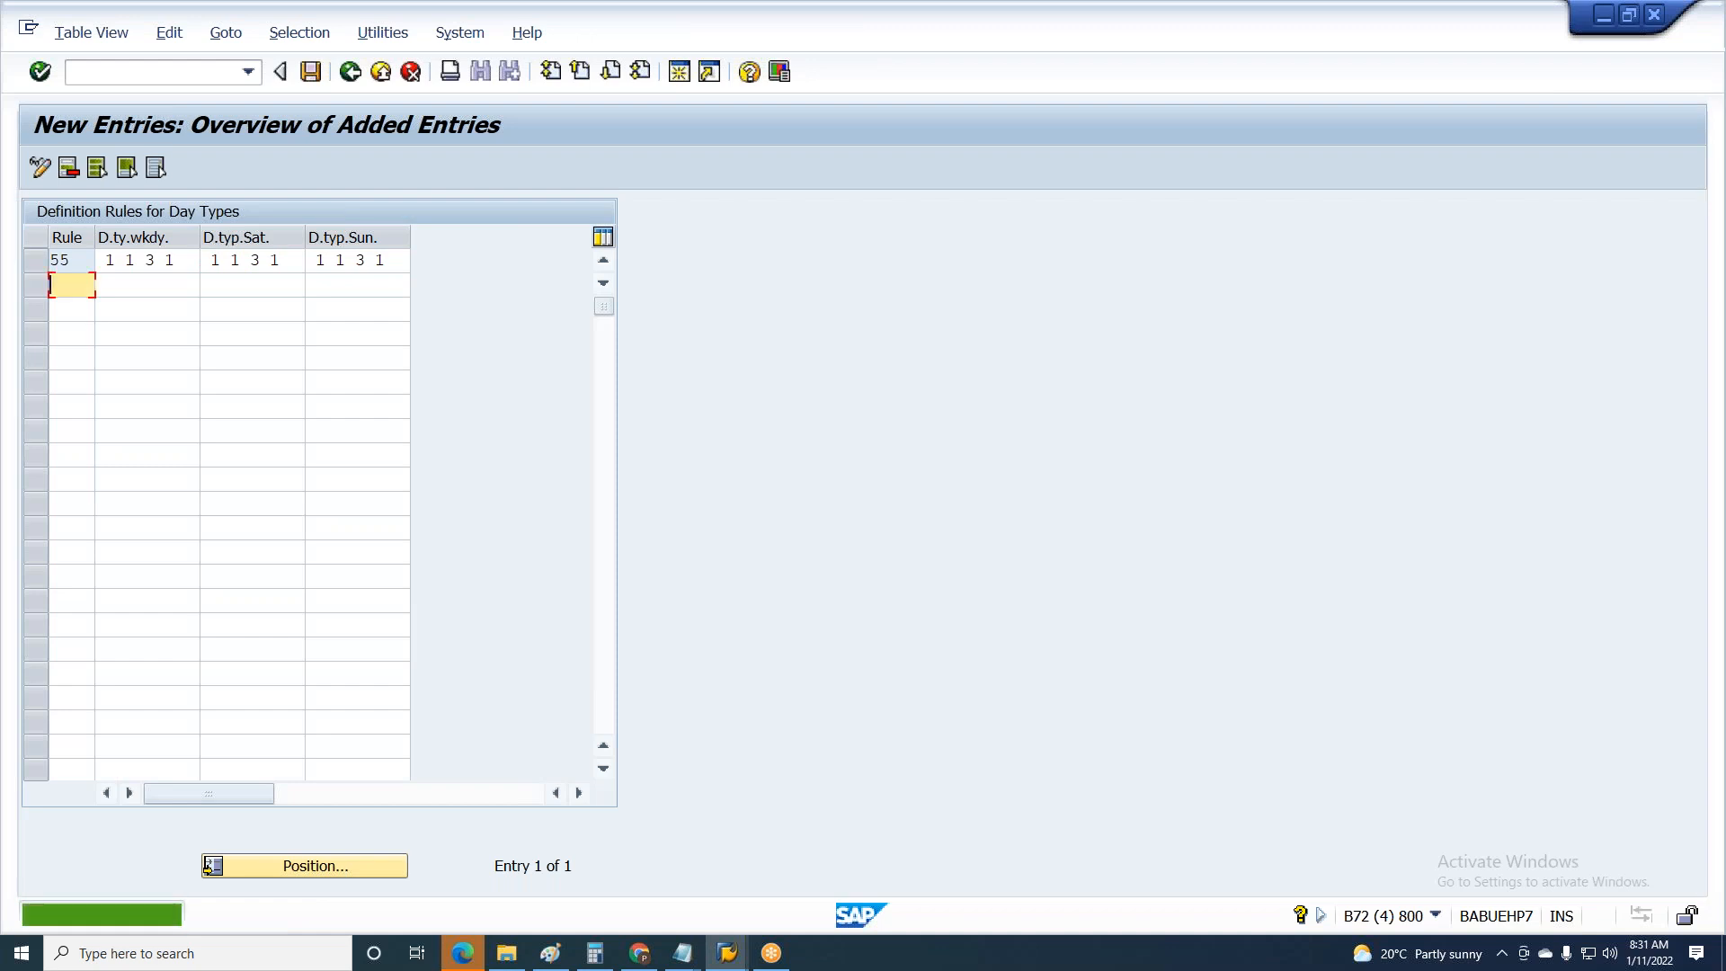
- Examine rule 55's weekday day types position by position to match each digit or blank with its holiday class
left_click(118, 260)
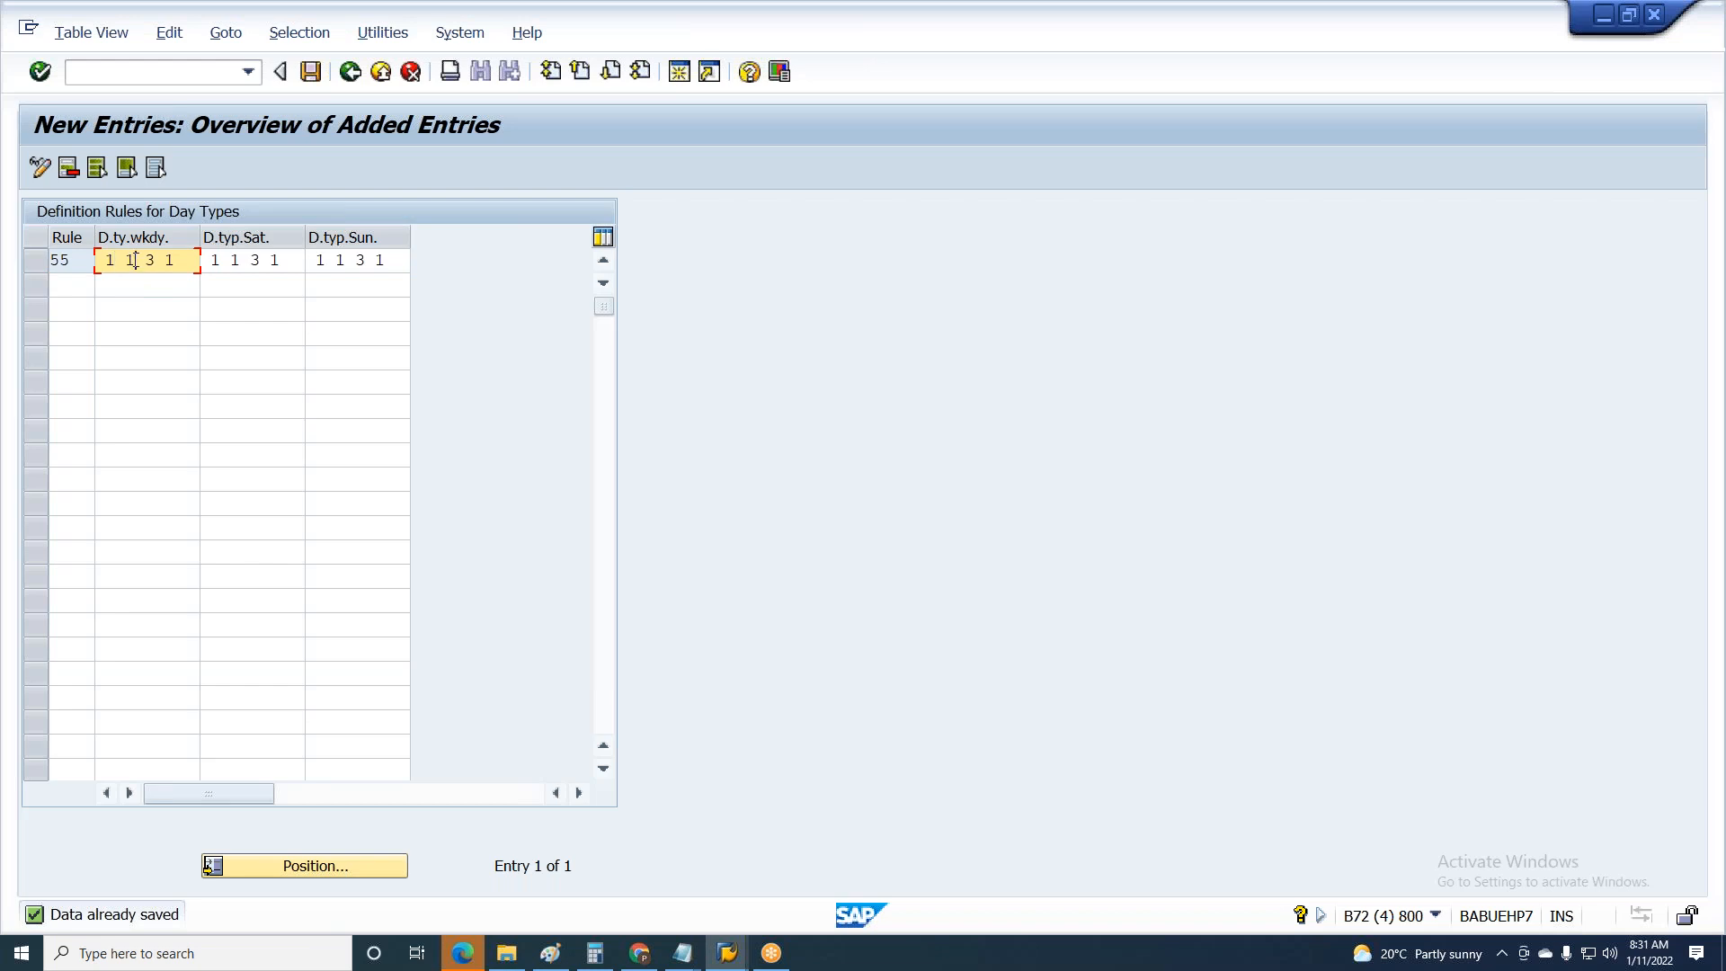
left_click_drag(135, 261, 166, 263)
left_click(178, 263)
left_click_drag(173, 260, 93, 259)
left_click(107, 262)
left_click(103, 265)
key("Right")
key("Right")
key("Right")
key("shift+Right")
key("Right")
key("Right")
key("shift+Right")
key("Right")
key("Right")
key("shift+Right")
key("Right")
key("Left")
key("shift+Right")
key("Right")
key("shift+Left")
key("Return")
key("Return")
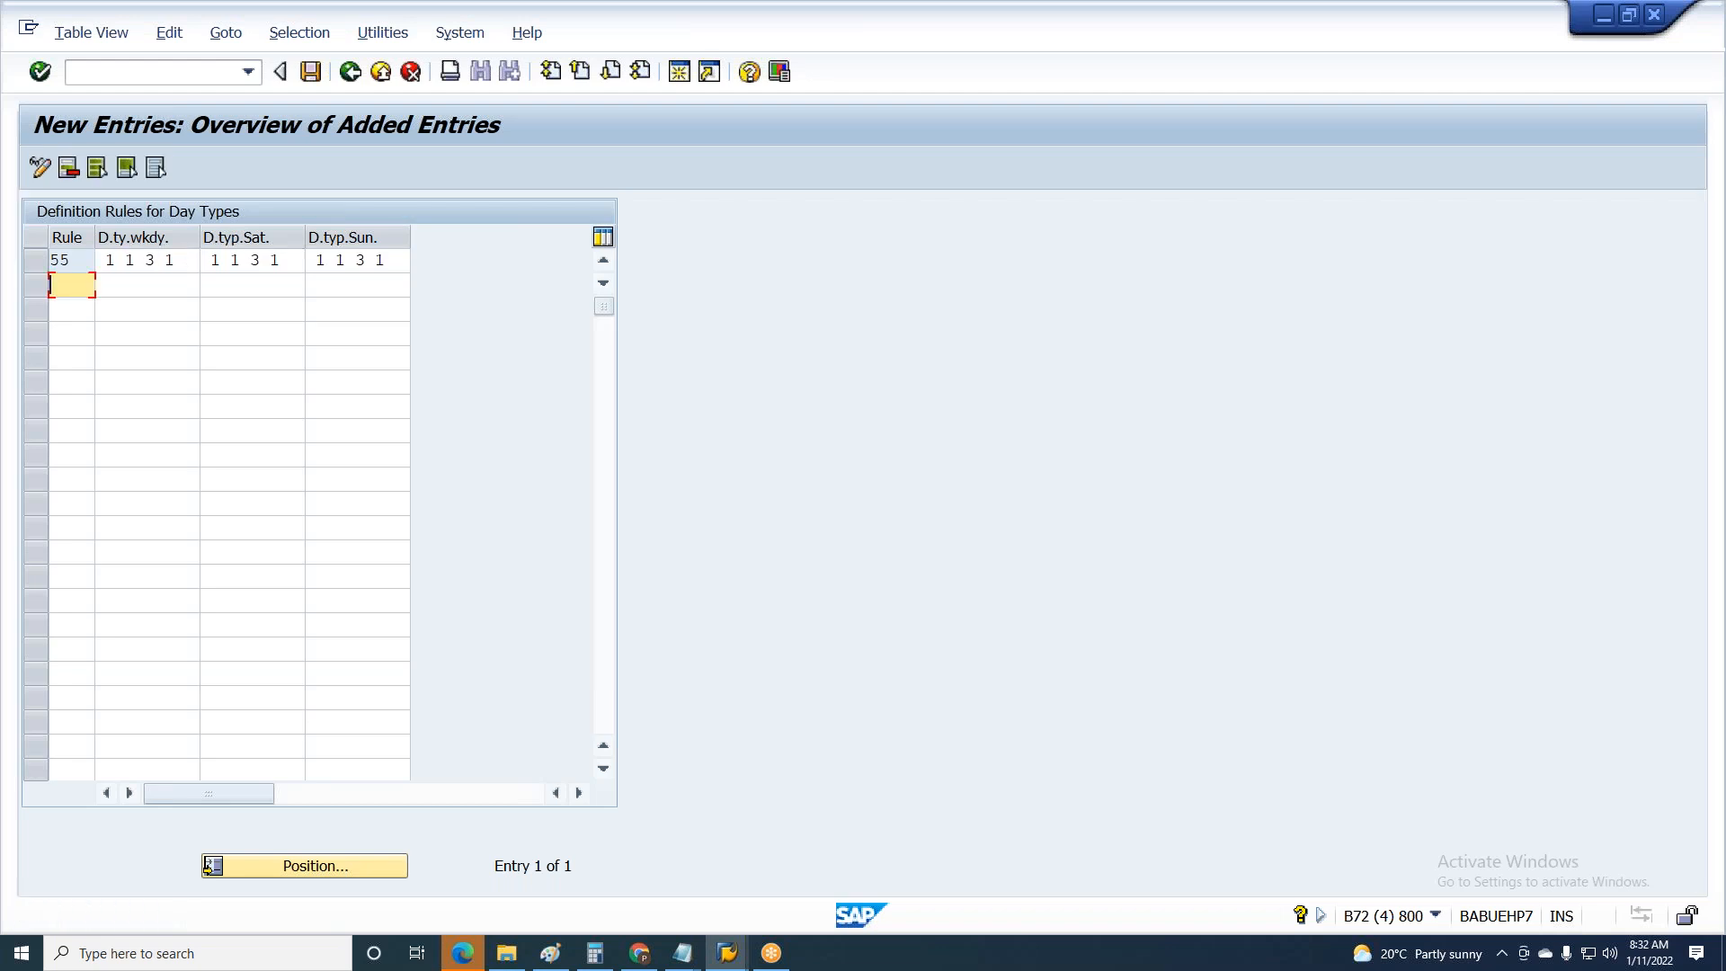
left_click(178, 259)
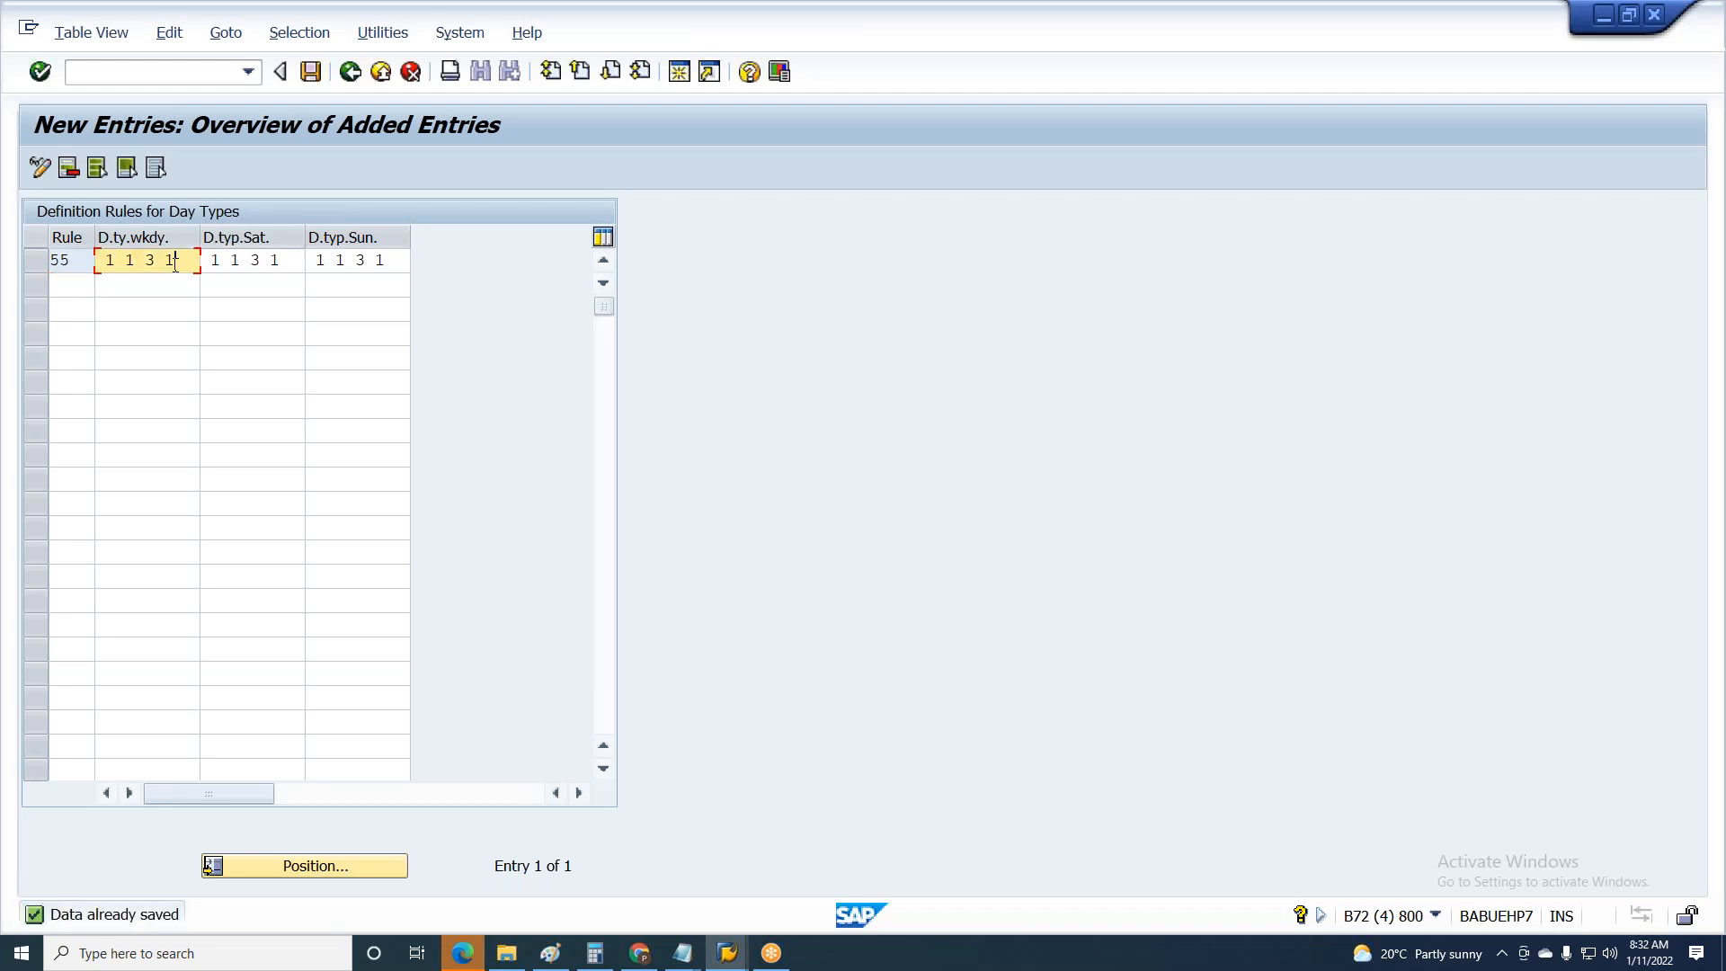
- Save the new rule, return to the IMG and open the Set Work Schedule Rules and Work Schedules activity
left_click(314, 75)
left_click(349, 74)
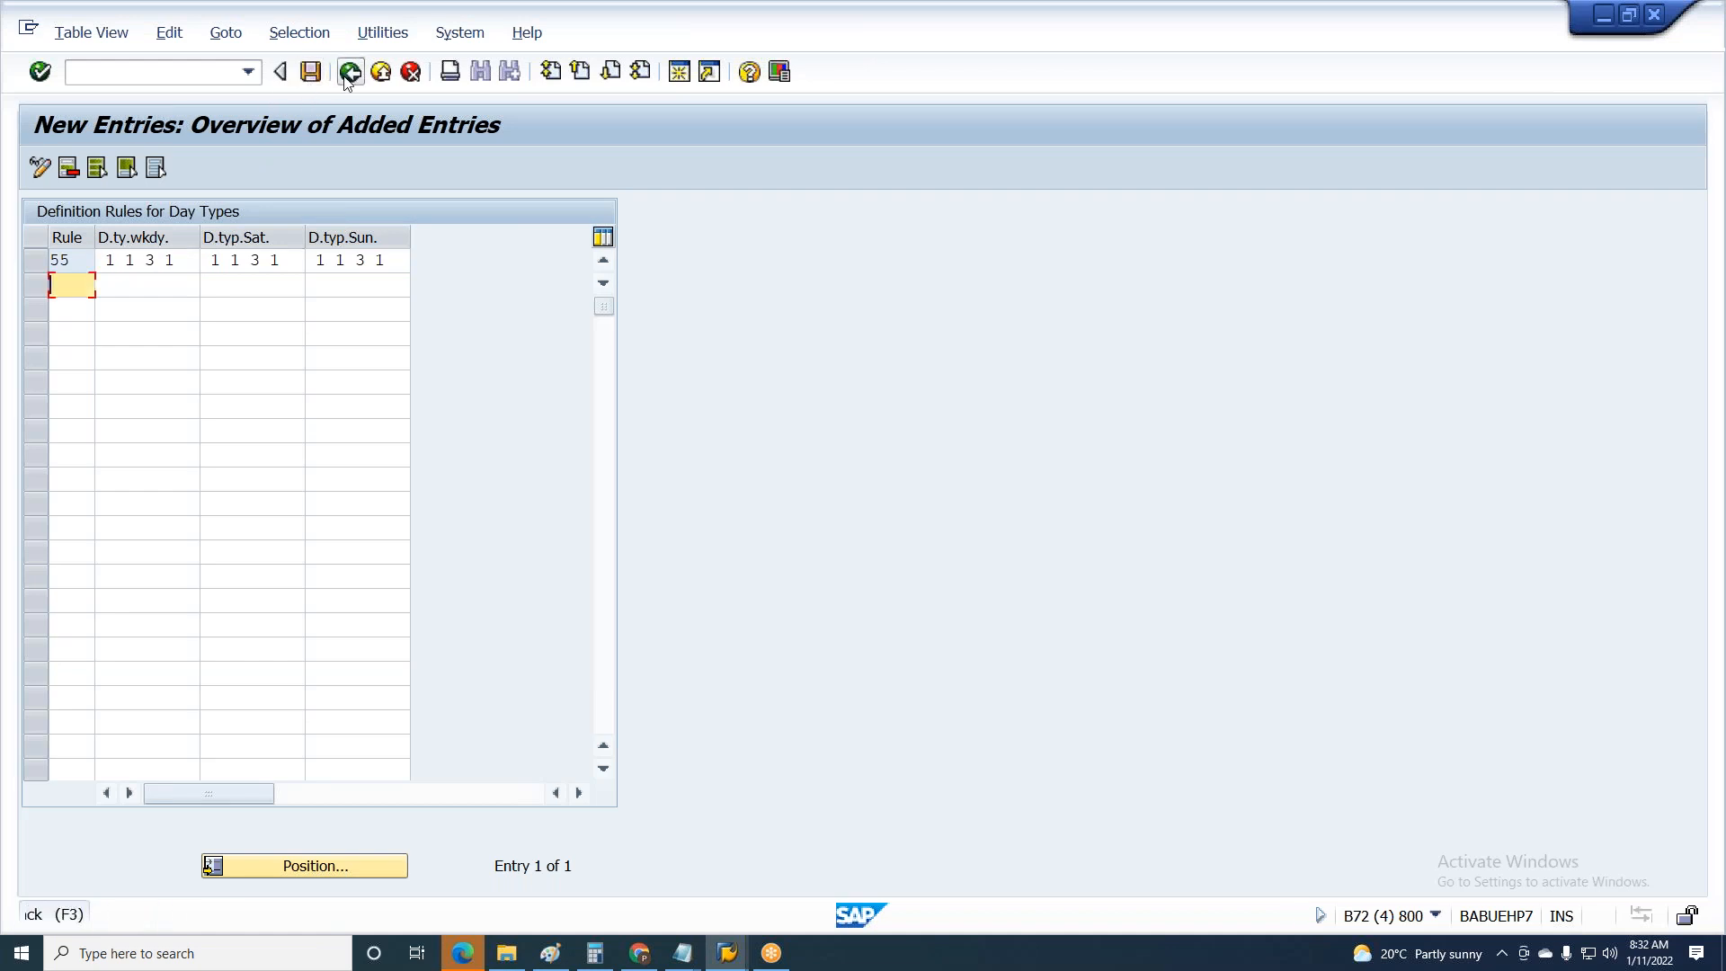
left_click(348, 75)
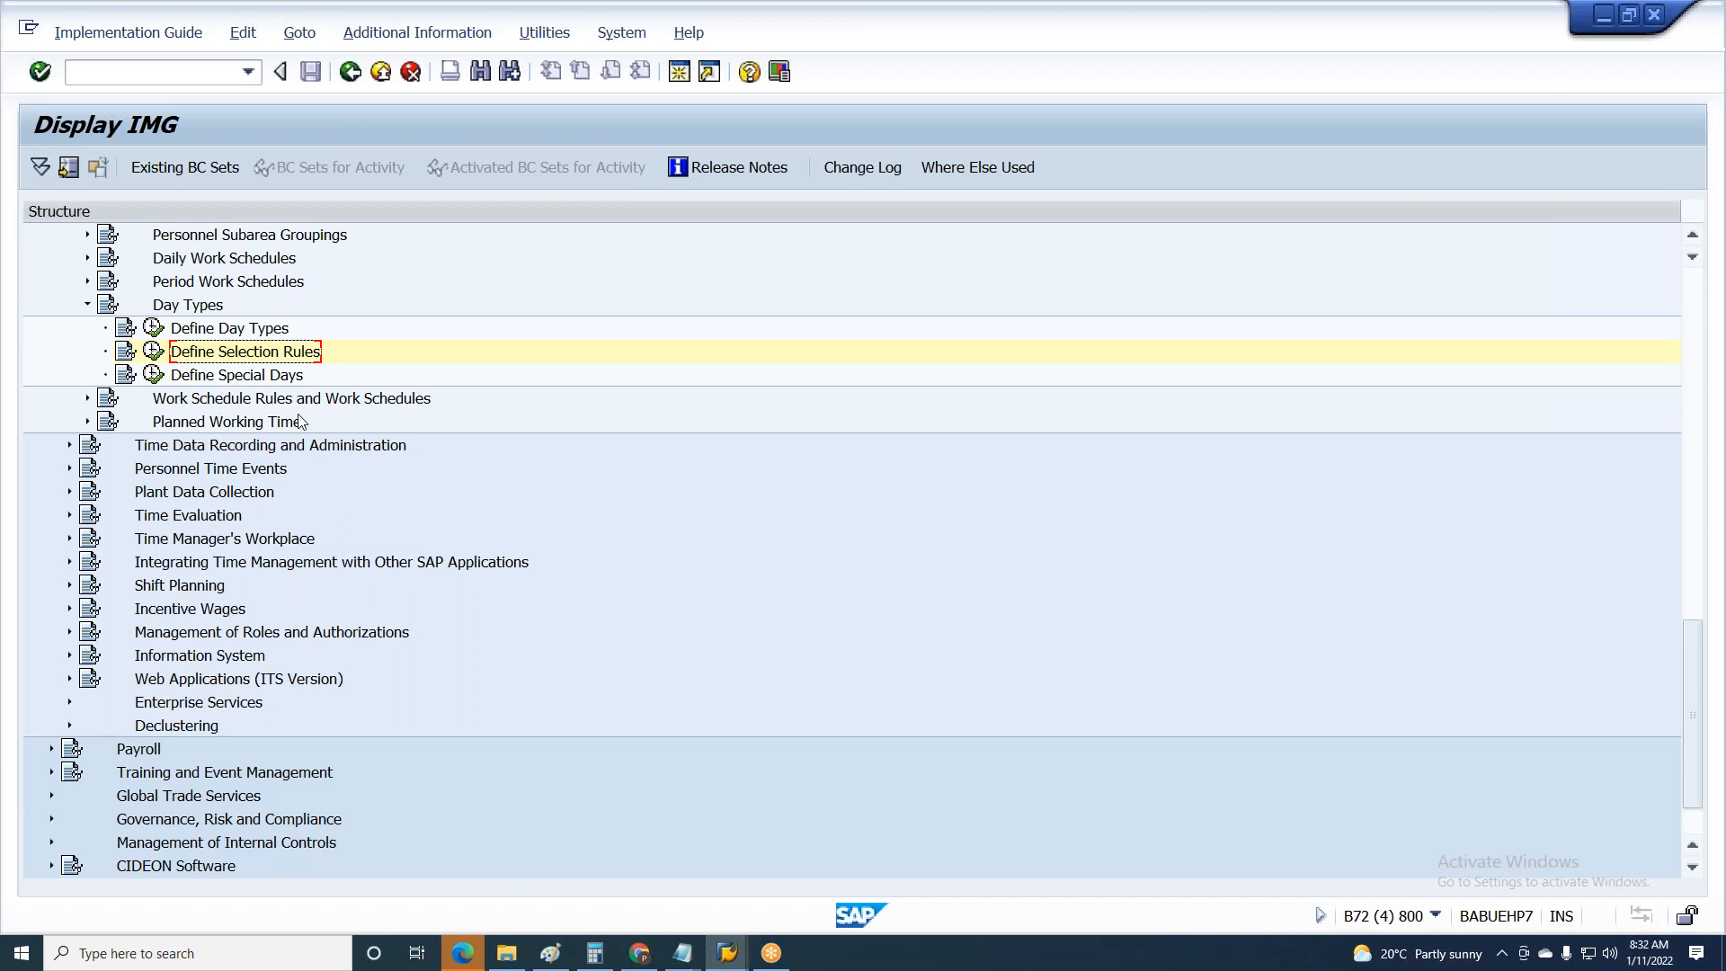
left_click(87, 399)
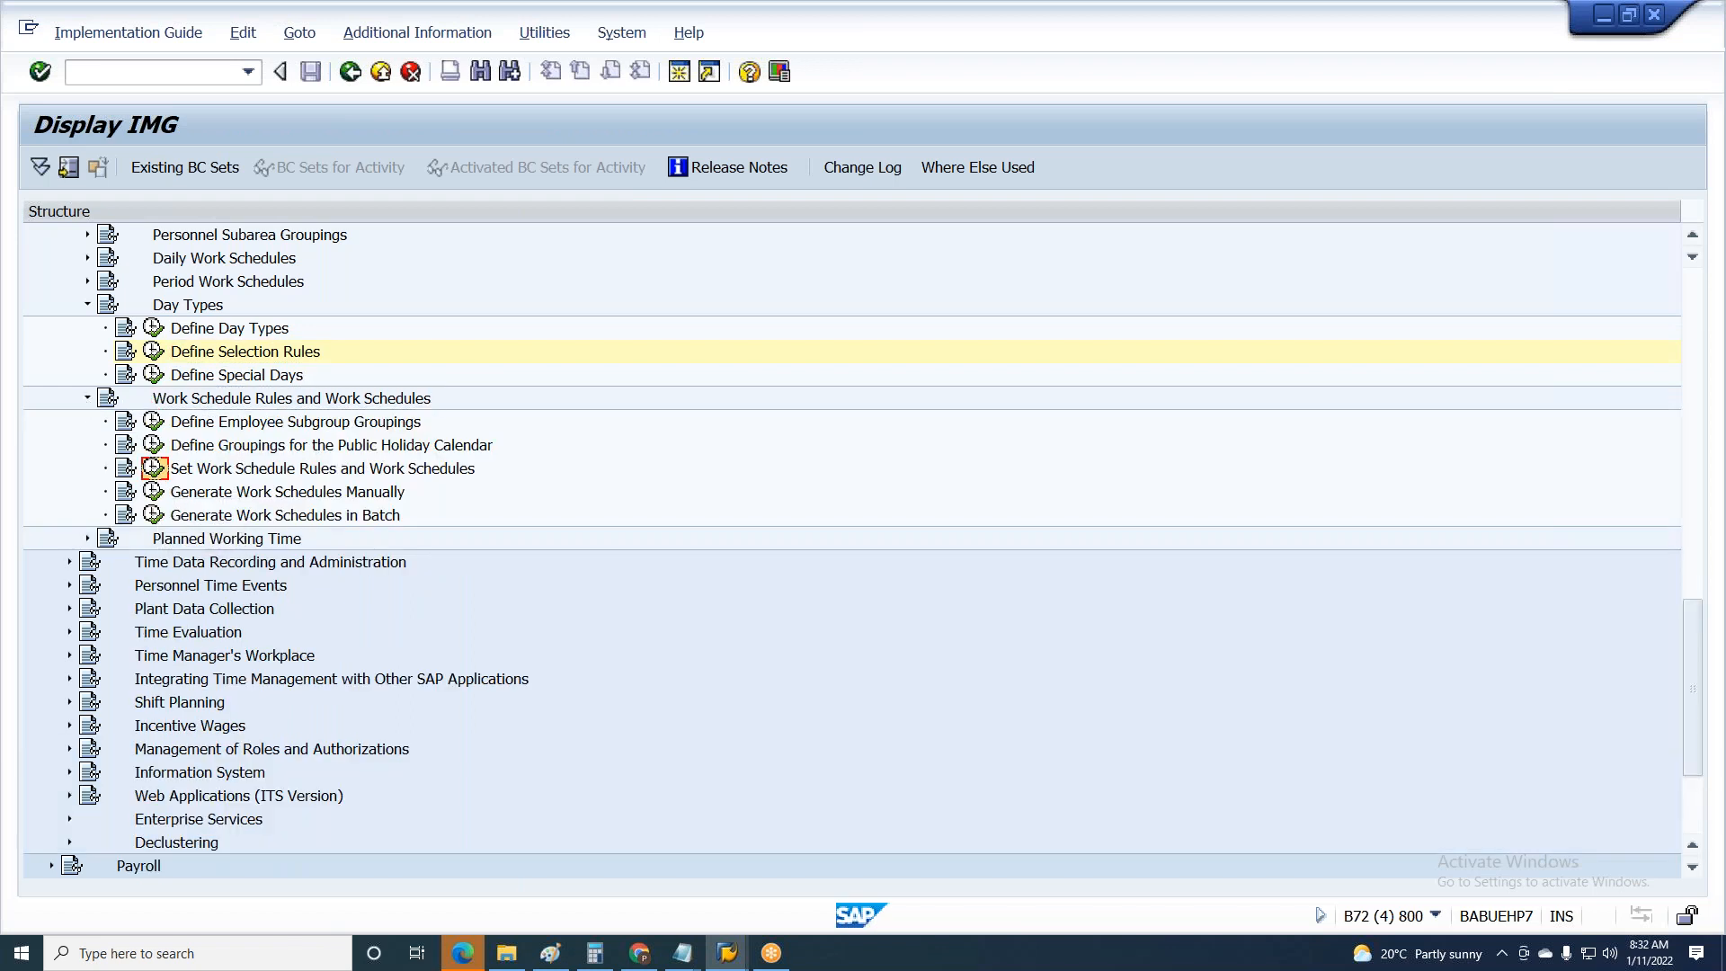
left_click(154, 468)
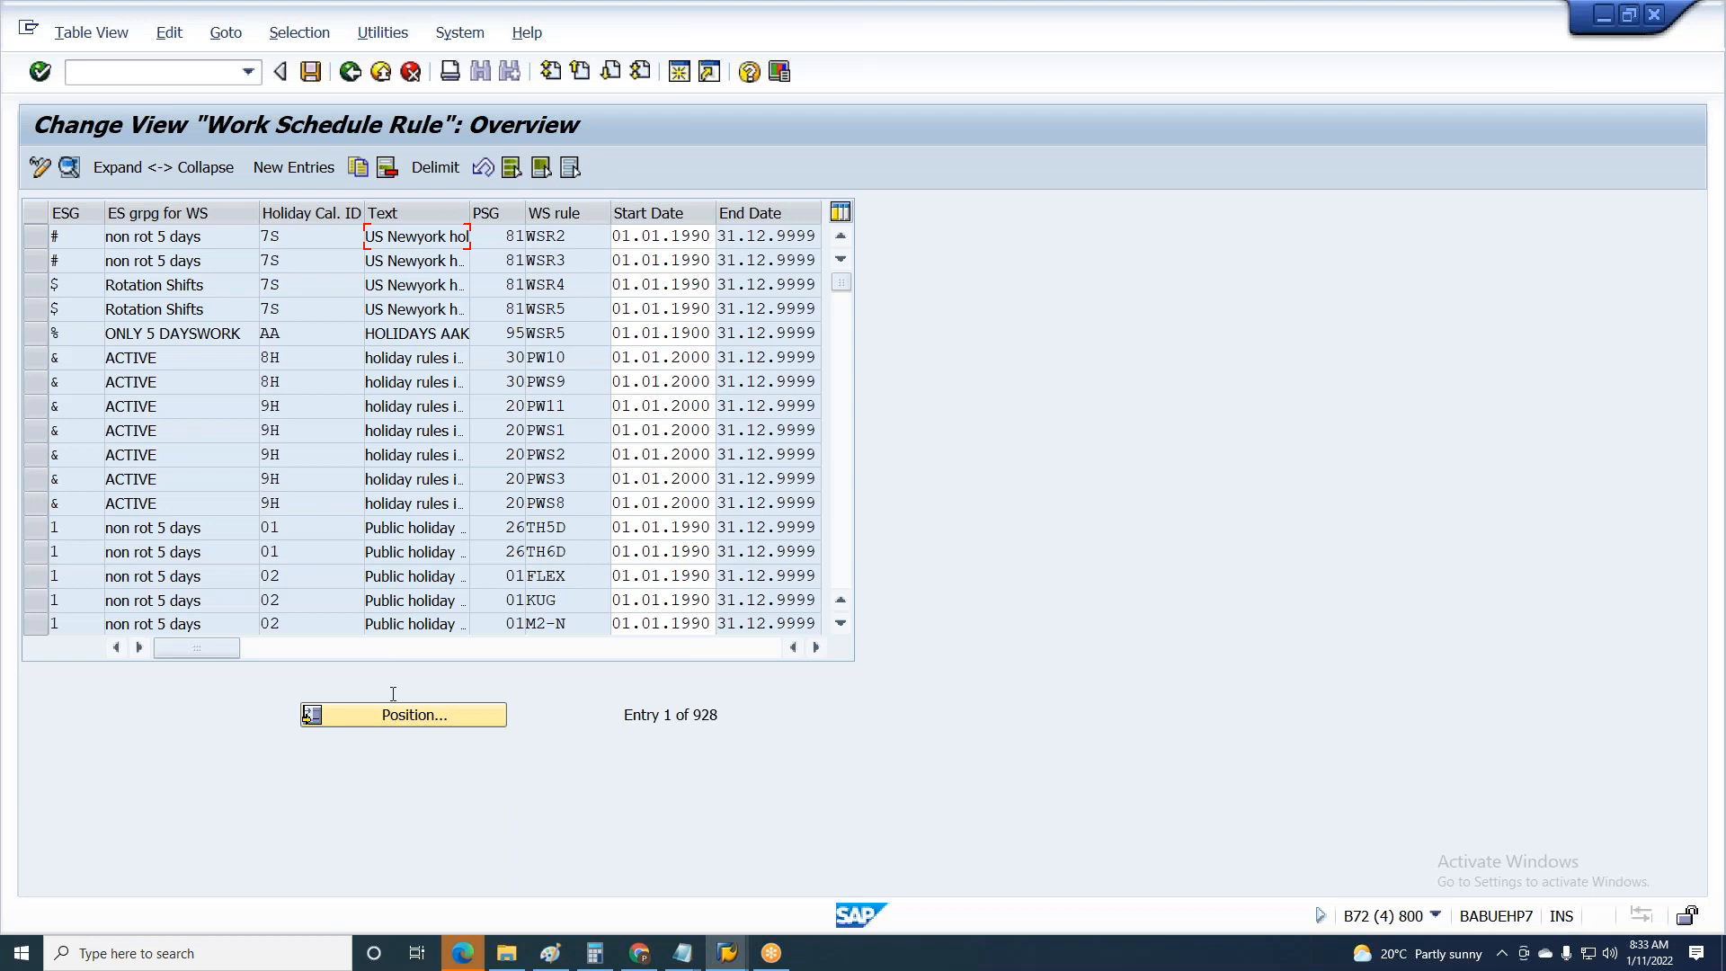
- Position the work schedule rule list at ES grouping A and open the details of rule WSR1A
left_click(407, 721)
type("A")
key("Tab")
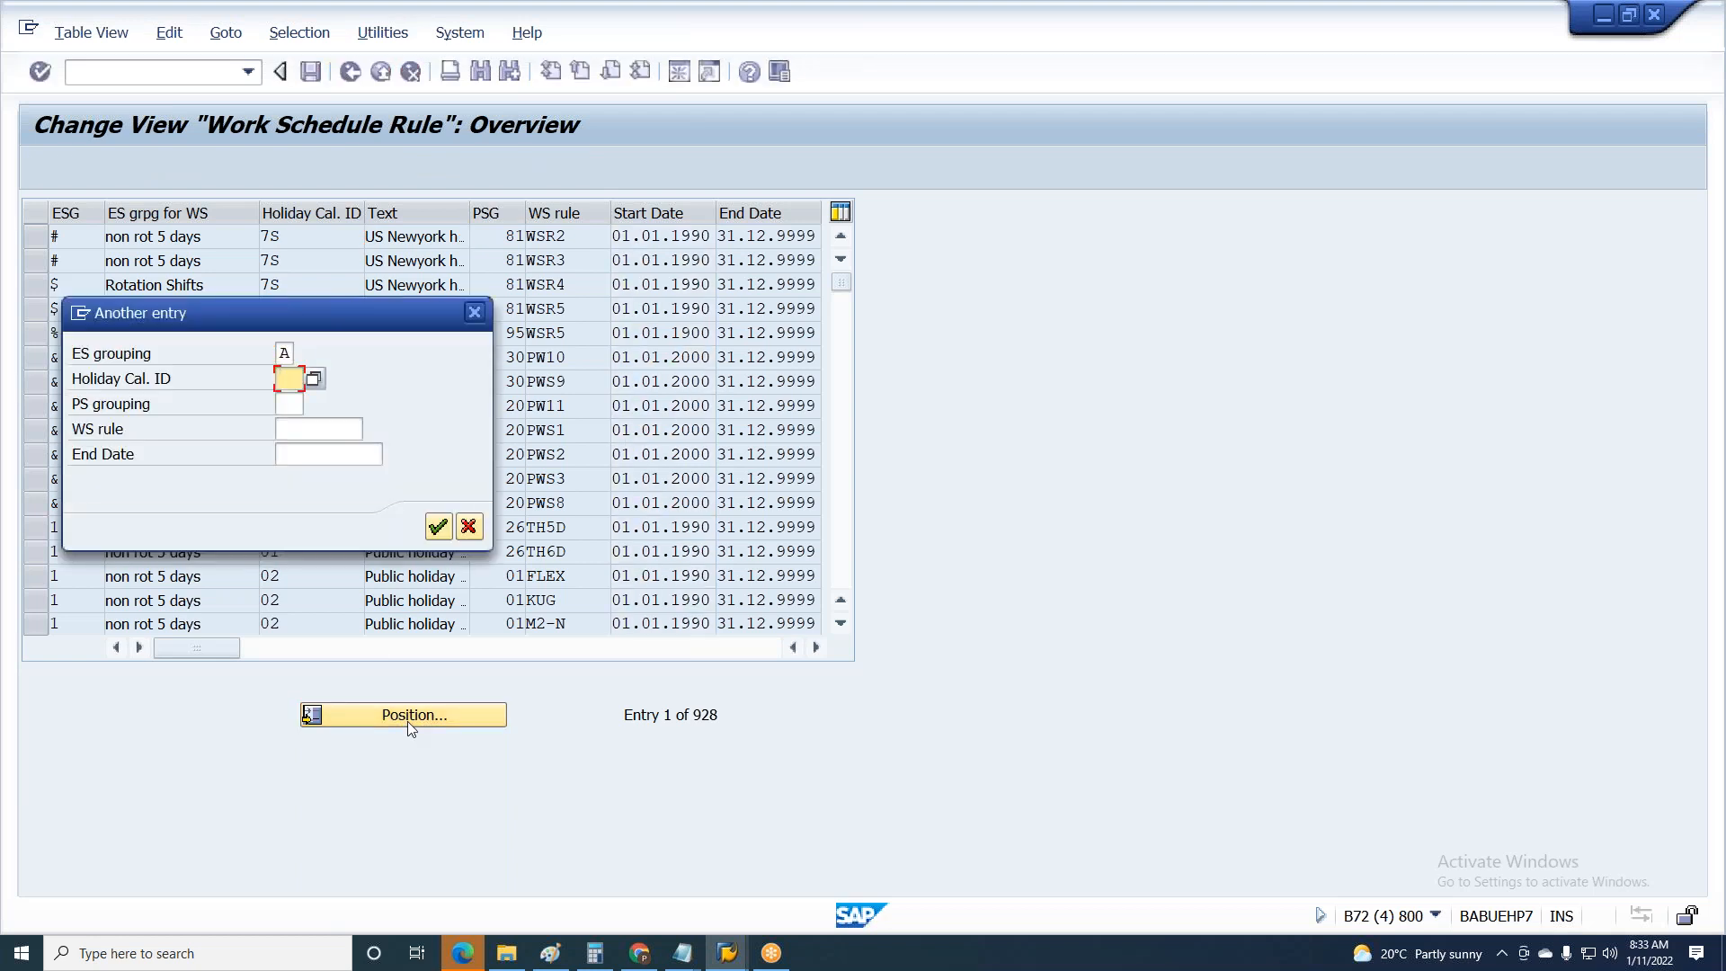
key("Return")
double_click(224, 239)
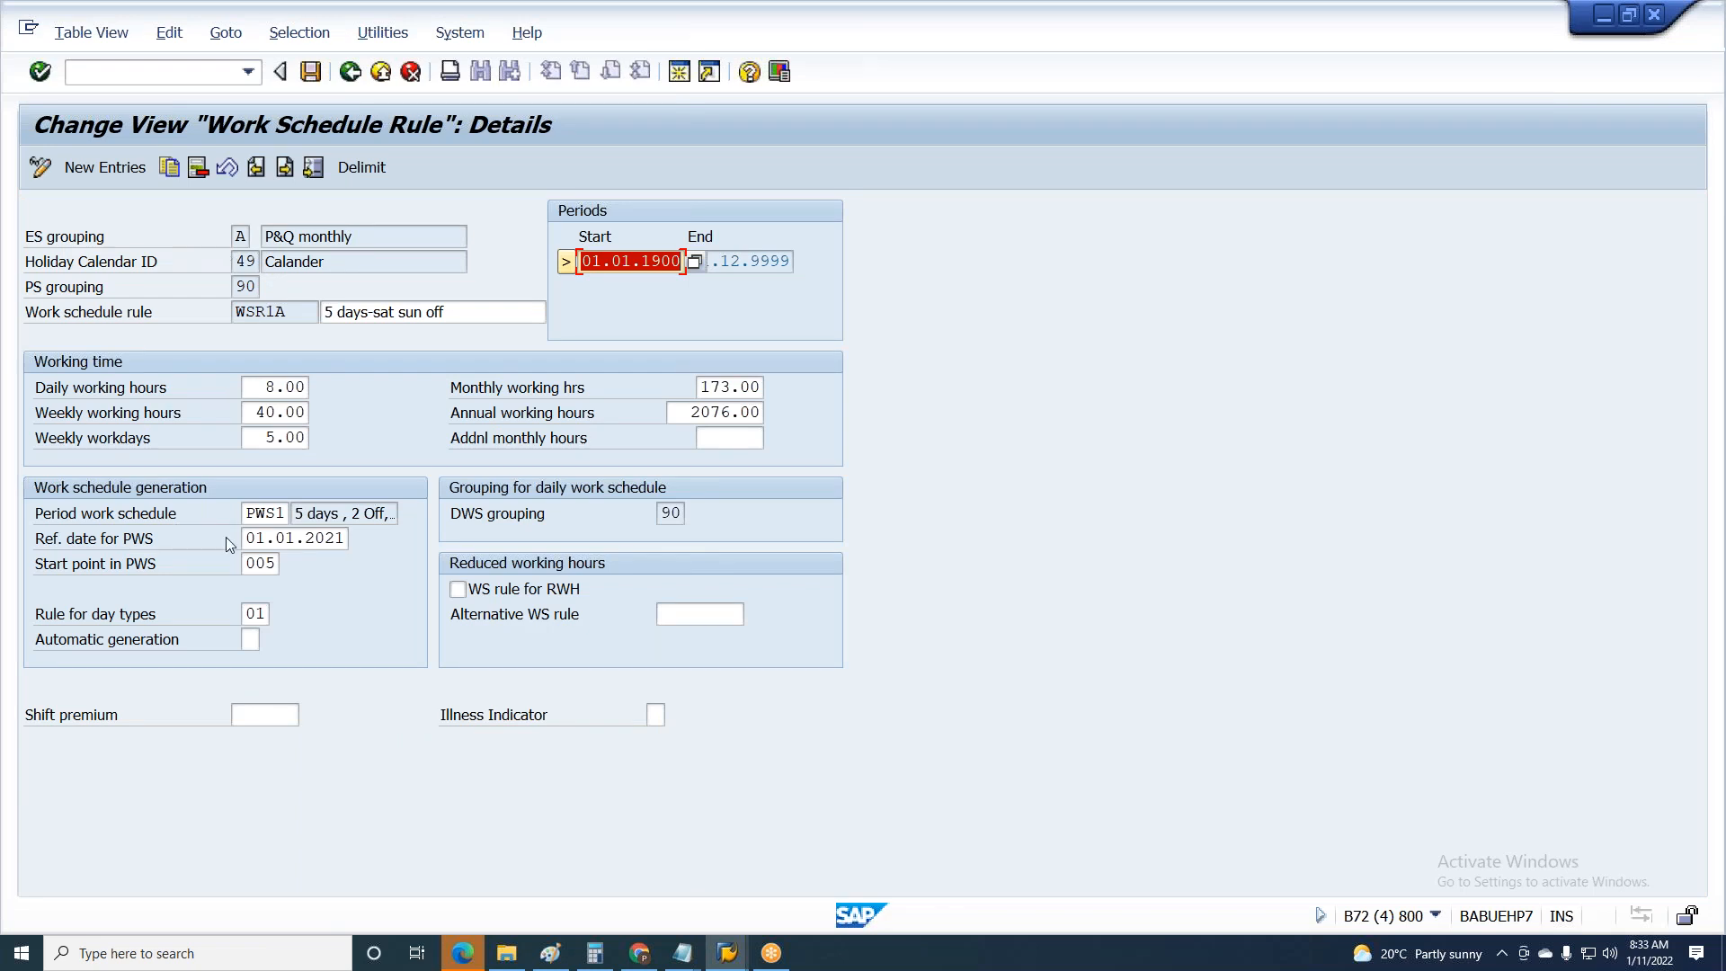
- Set the rule for day types to 55 in work schedule rules WSR1A and WSR2A
left_click(255, 613)
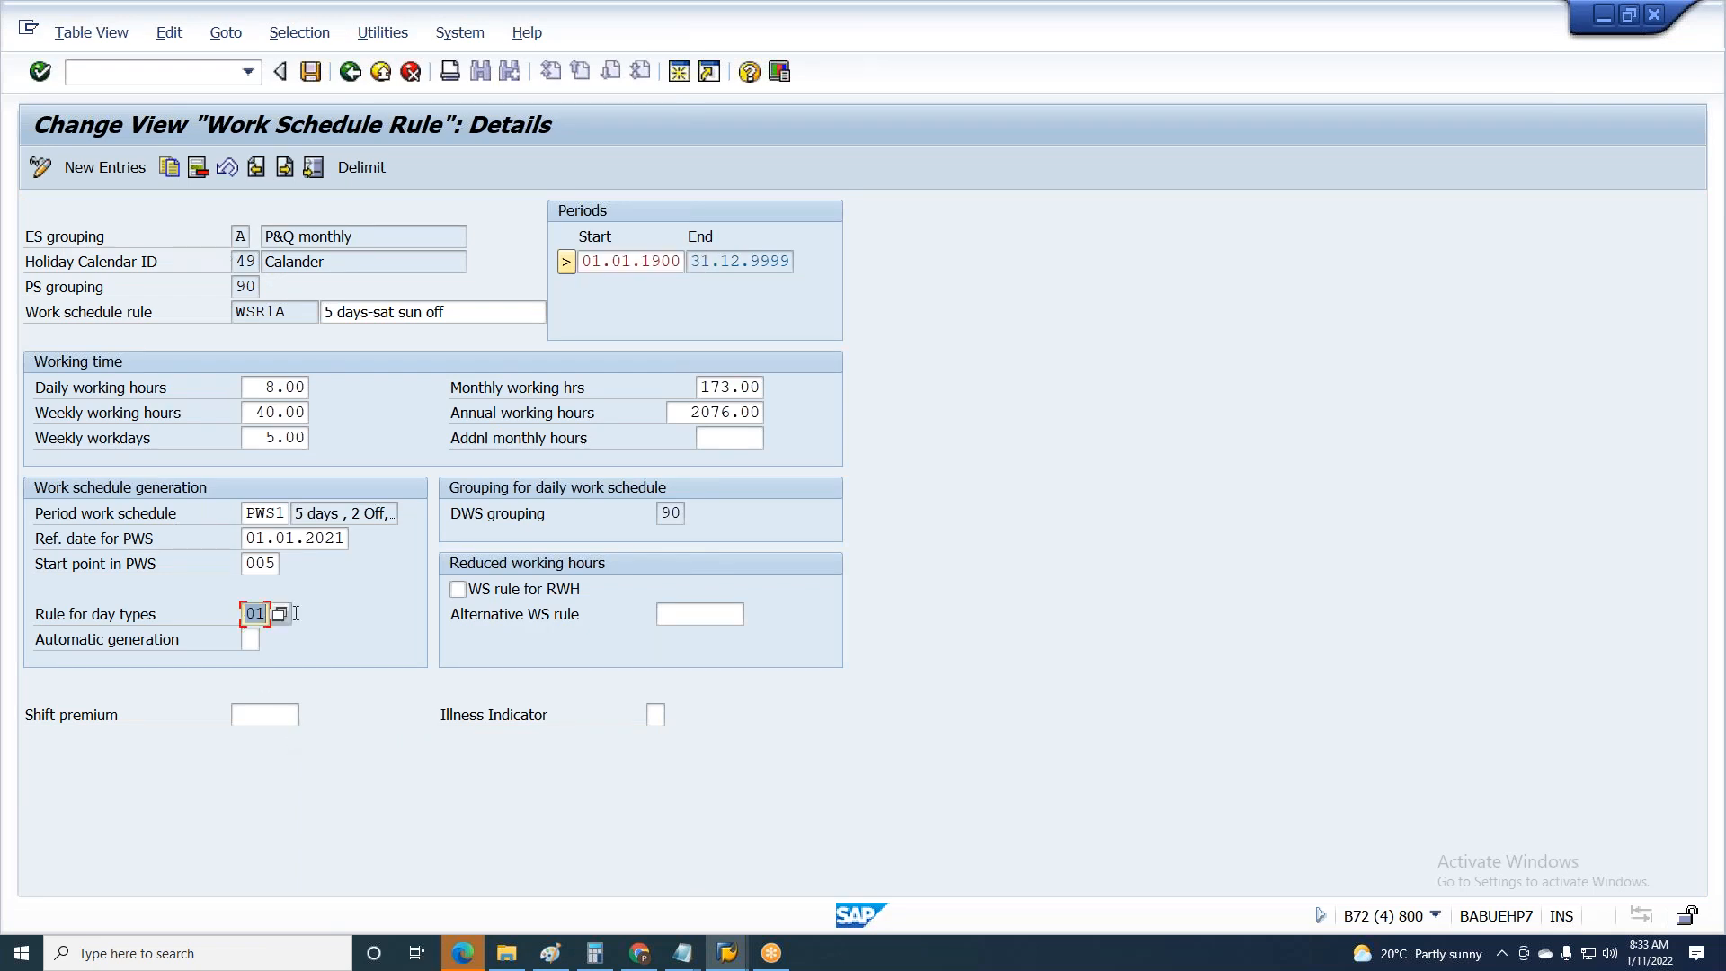
type("55")
key("Return")
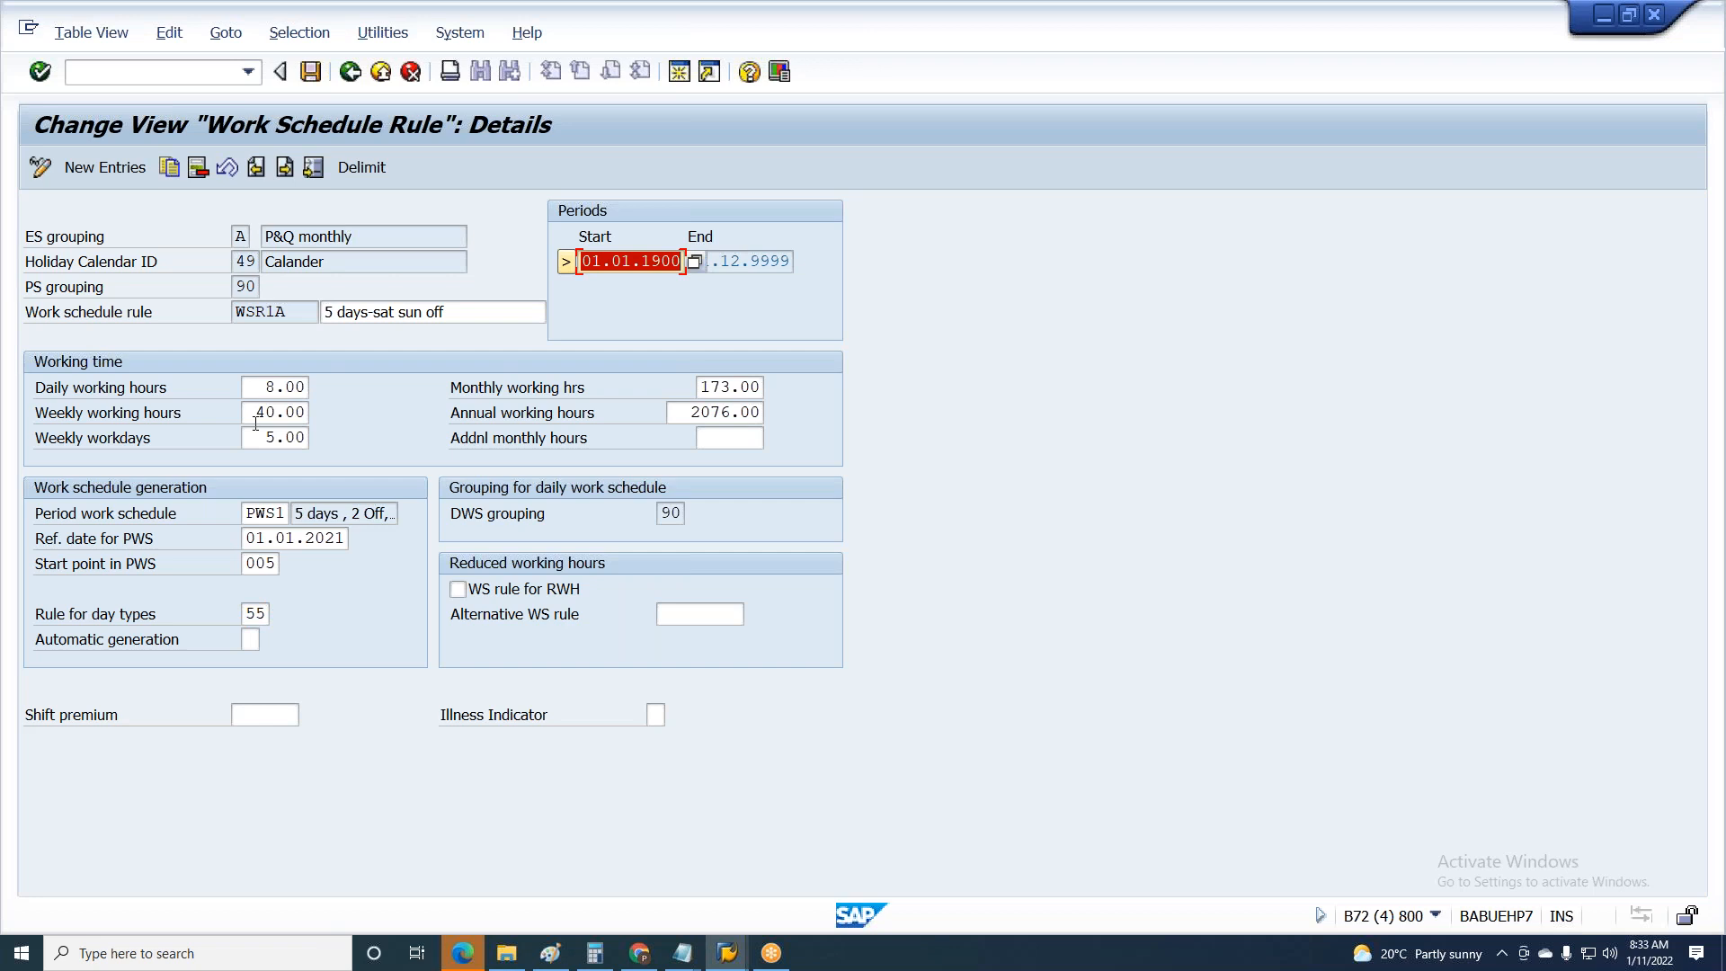
left_click(284, 167)
left_click(255, 613)
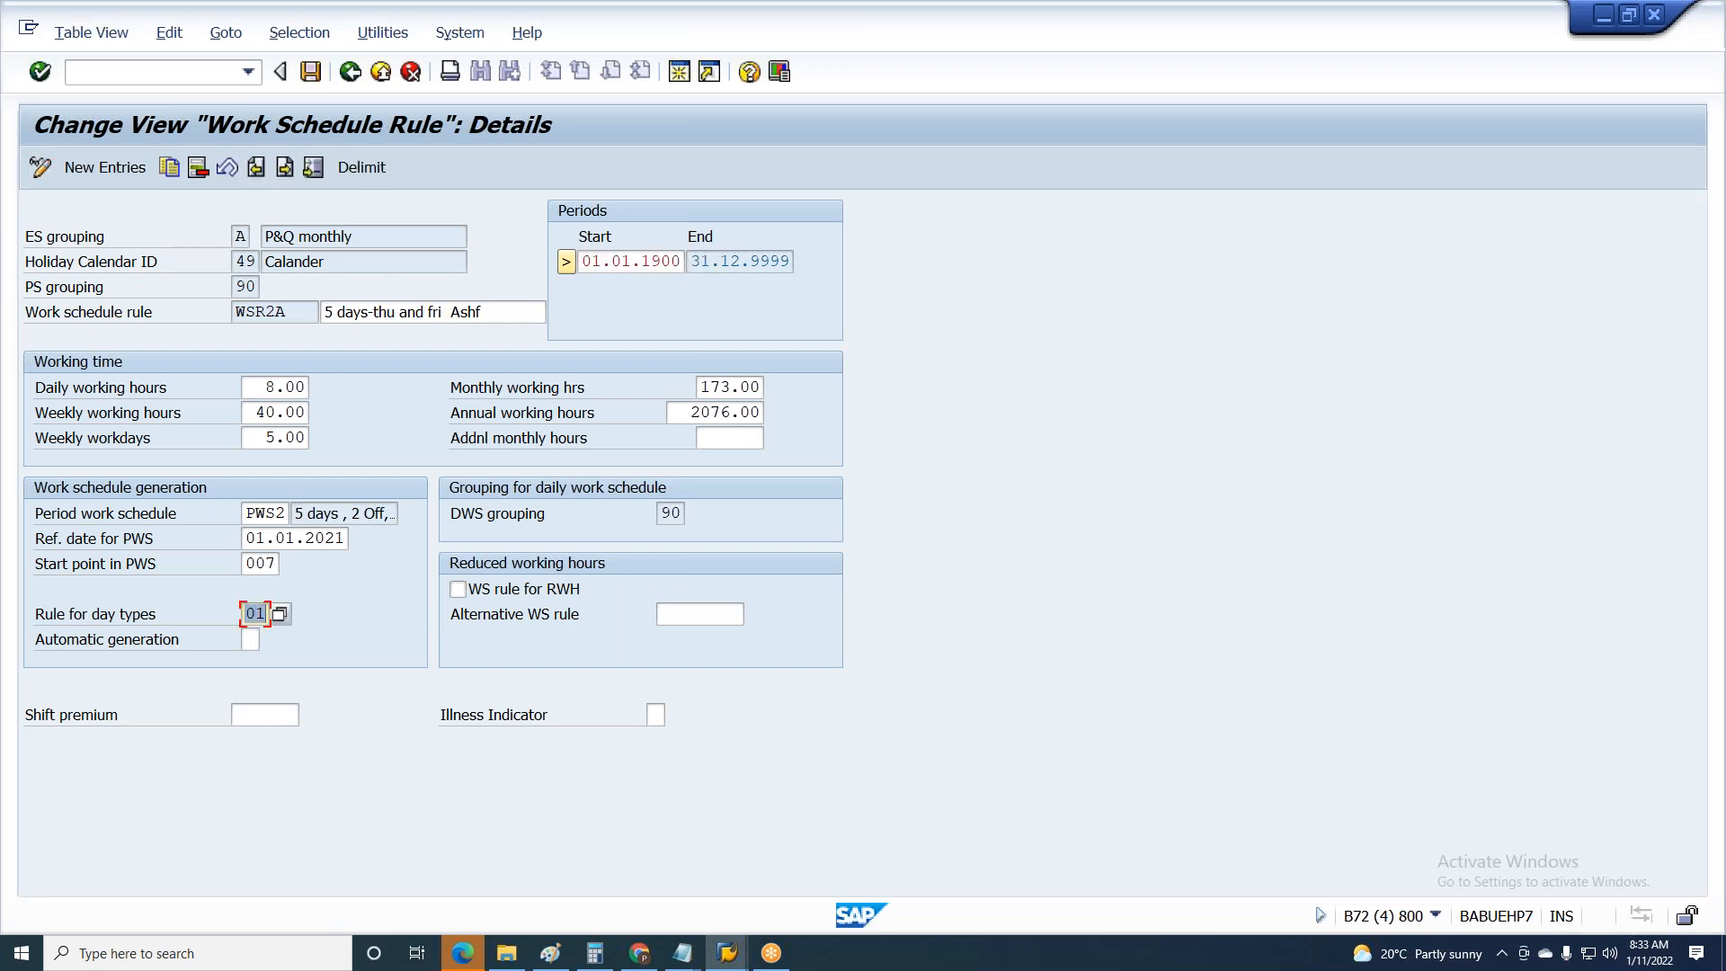
type("55")
key("Return")
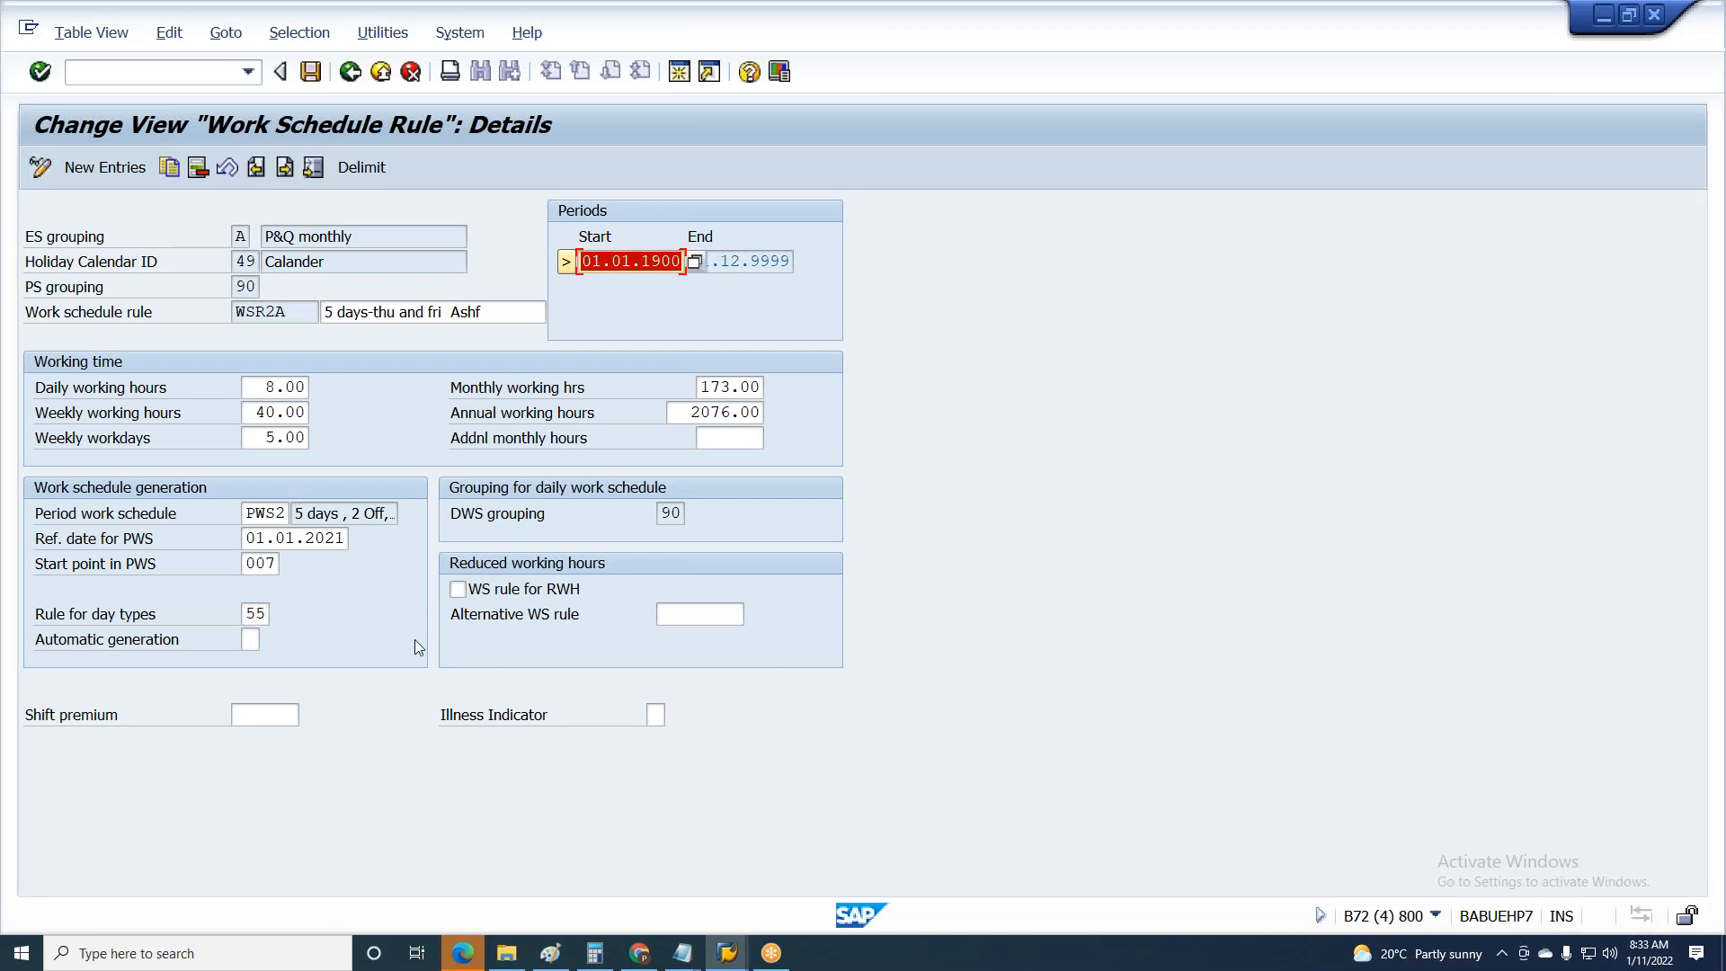
- Set the rule for day types to 55 in work schedule rule WSR3A, save, and return to the overview
left_click(284, 167)
left_click(262, 607)
type("55")
key("Return")
key("ctrl+s")
key("Return")
key("ctrl+s")
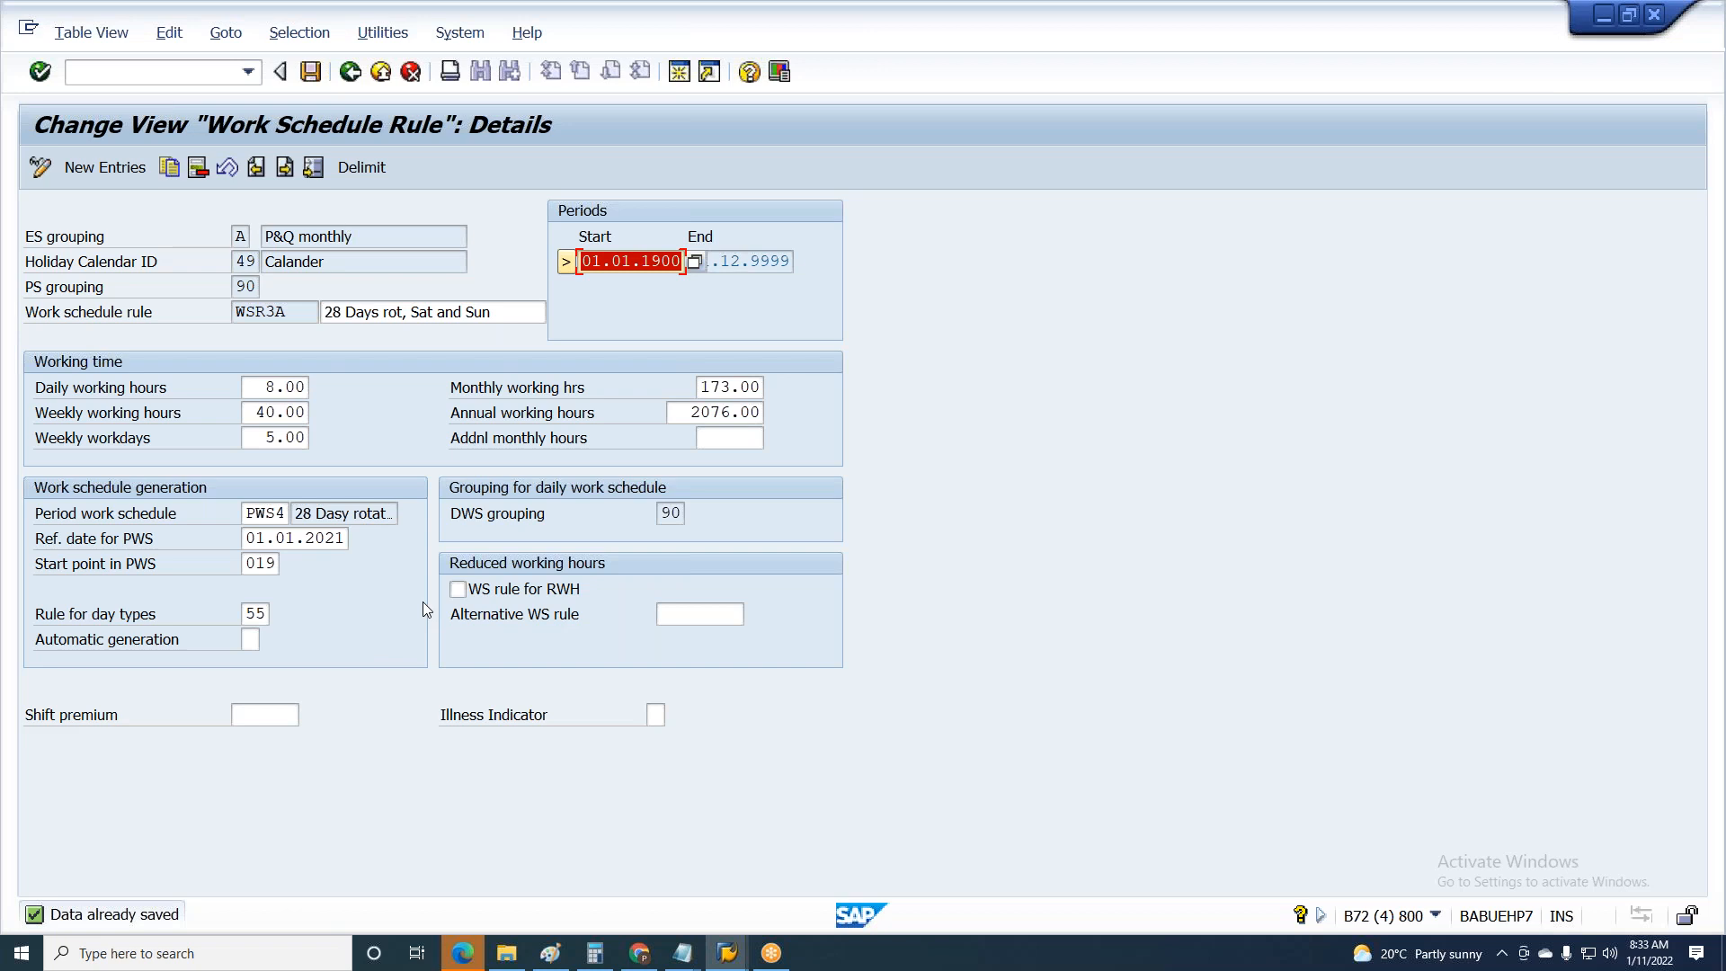
key("ctrl+s")
key("ctrl+s")
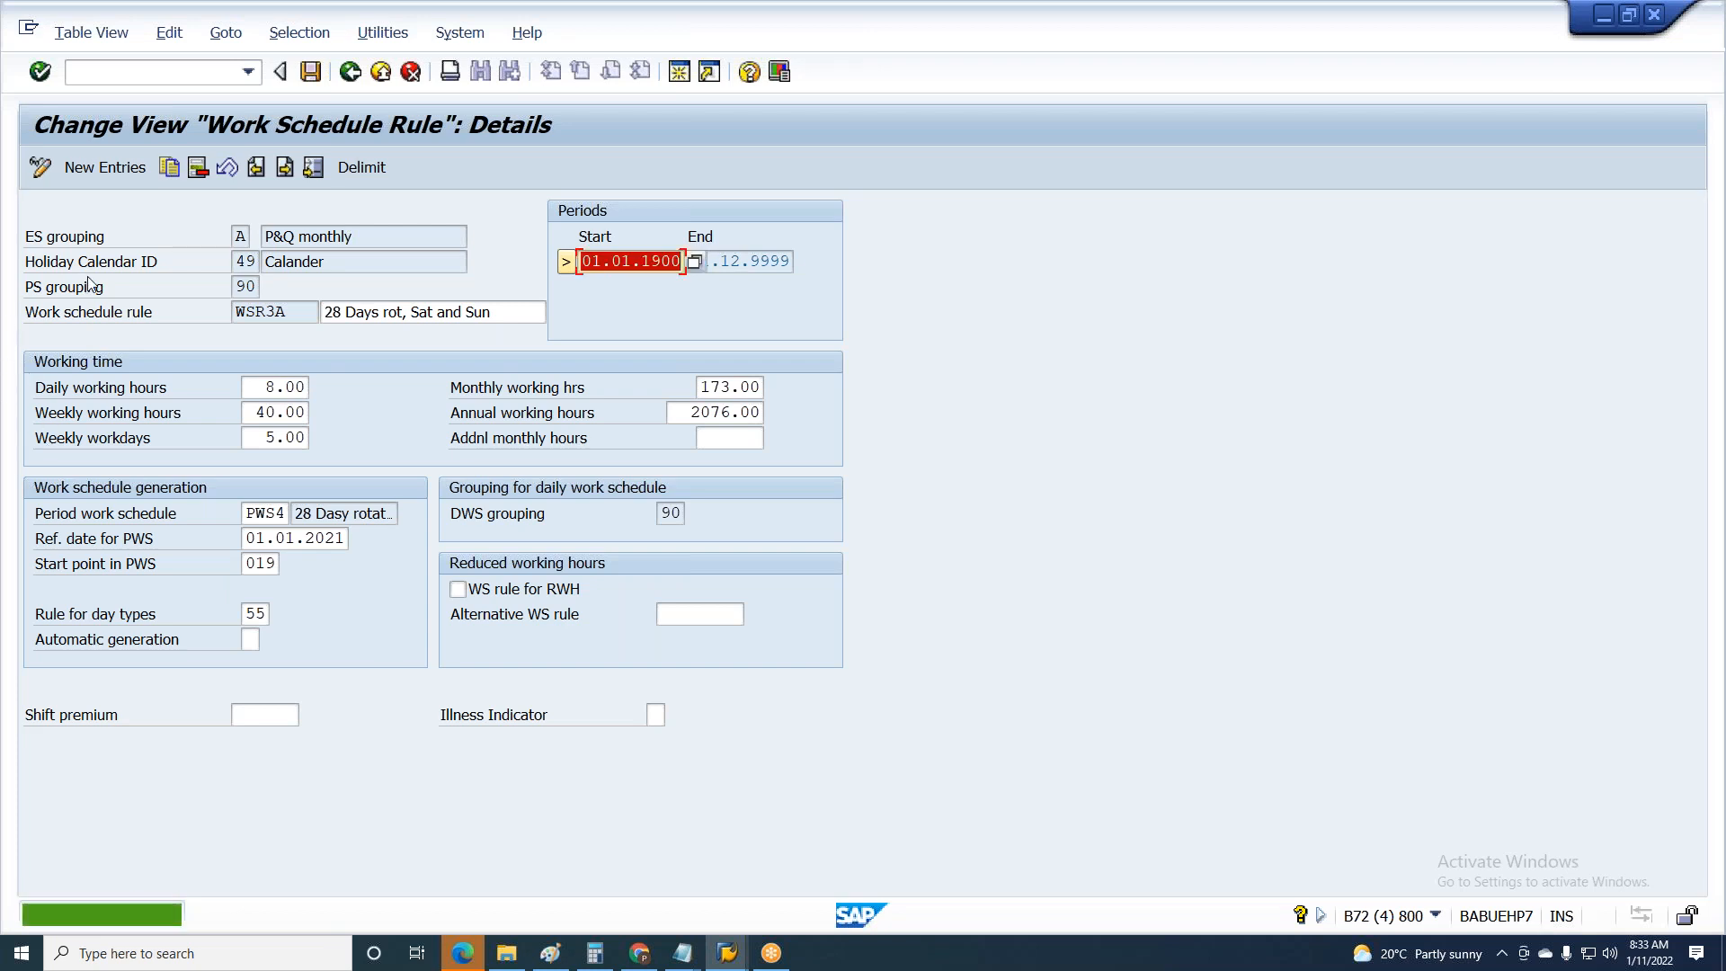
key("F3")
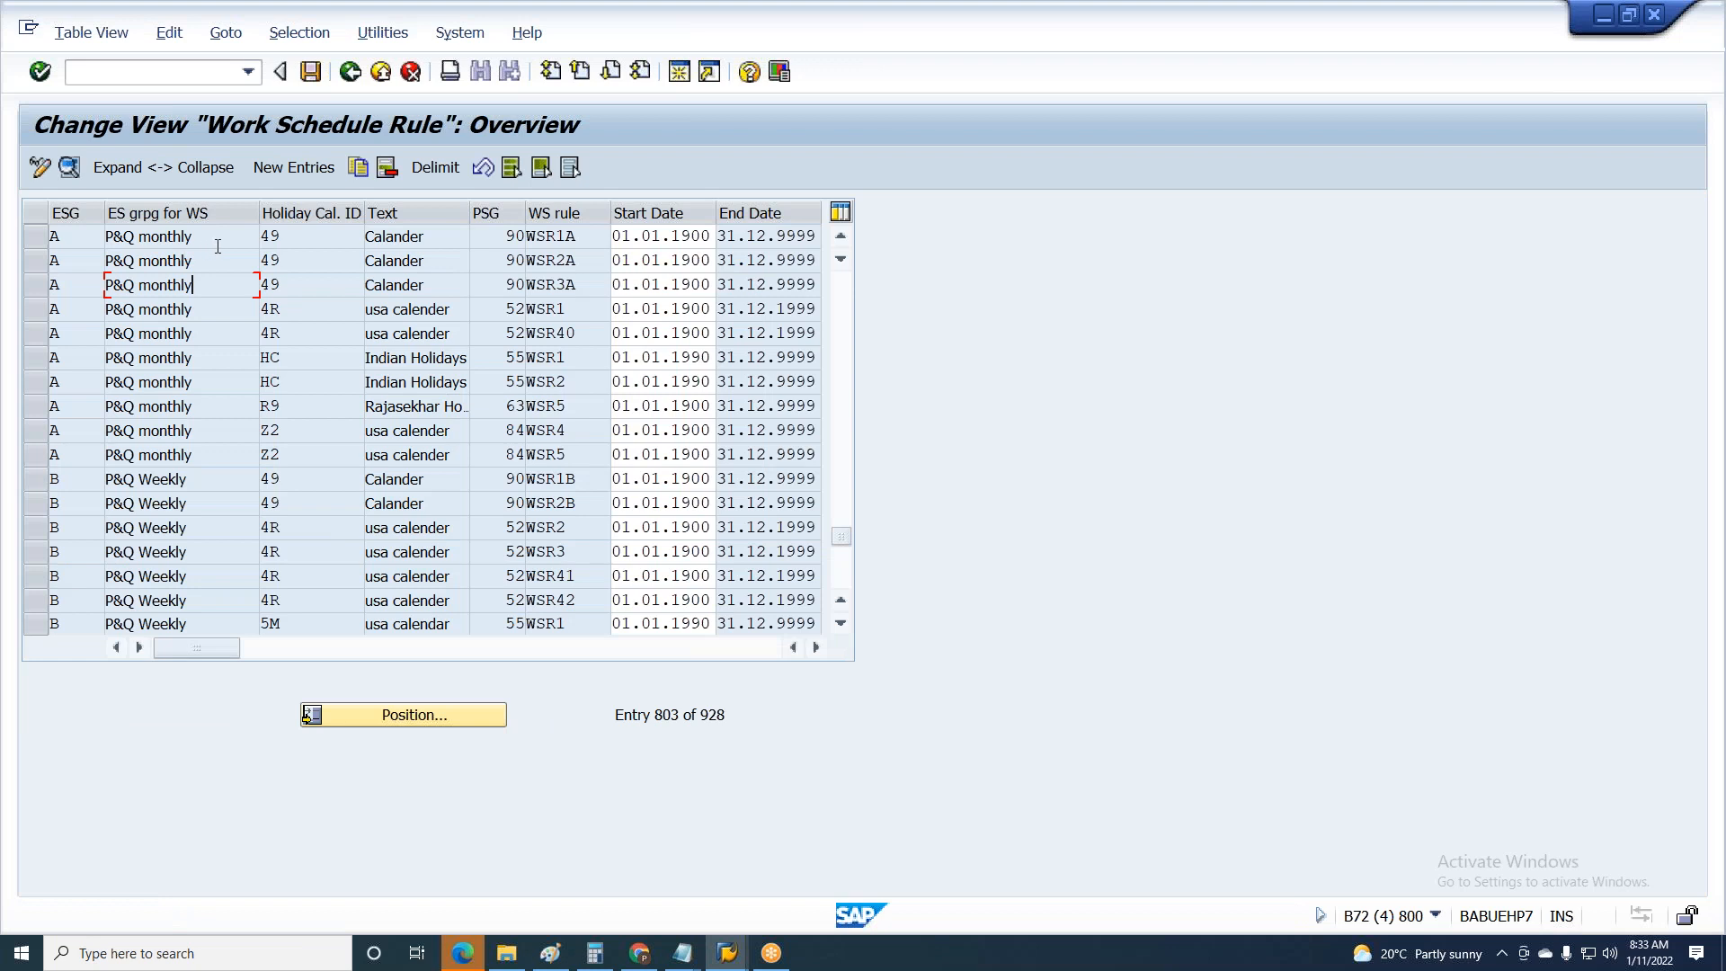
left_click(727, 953)
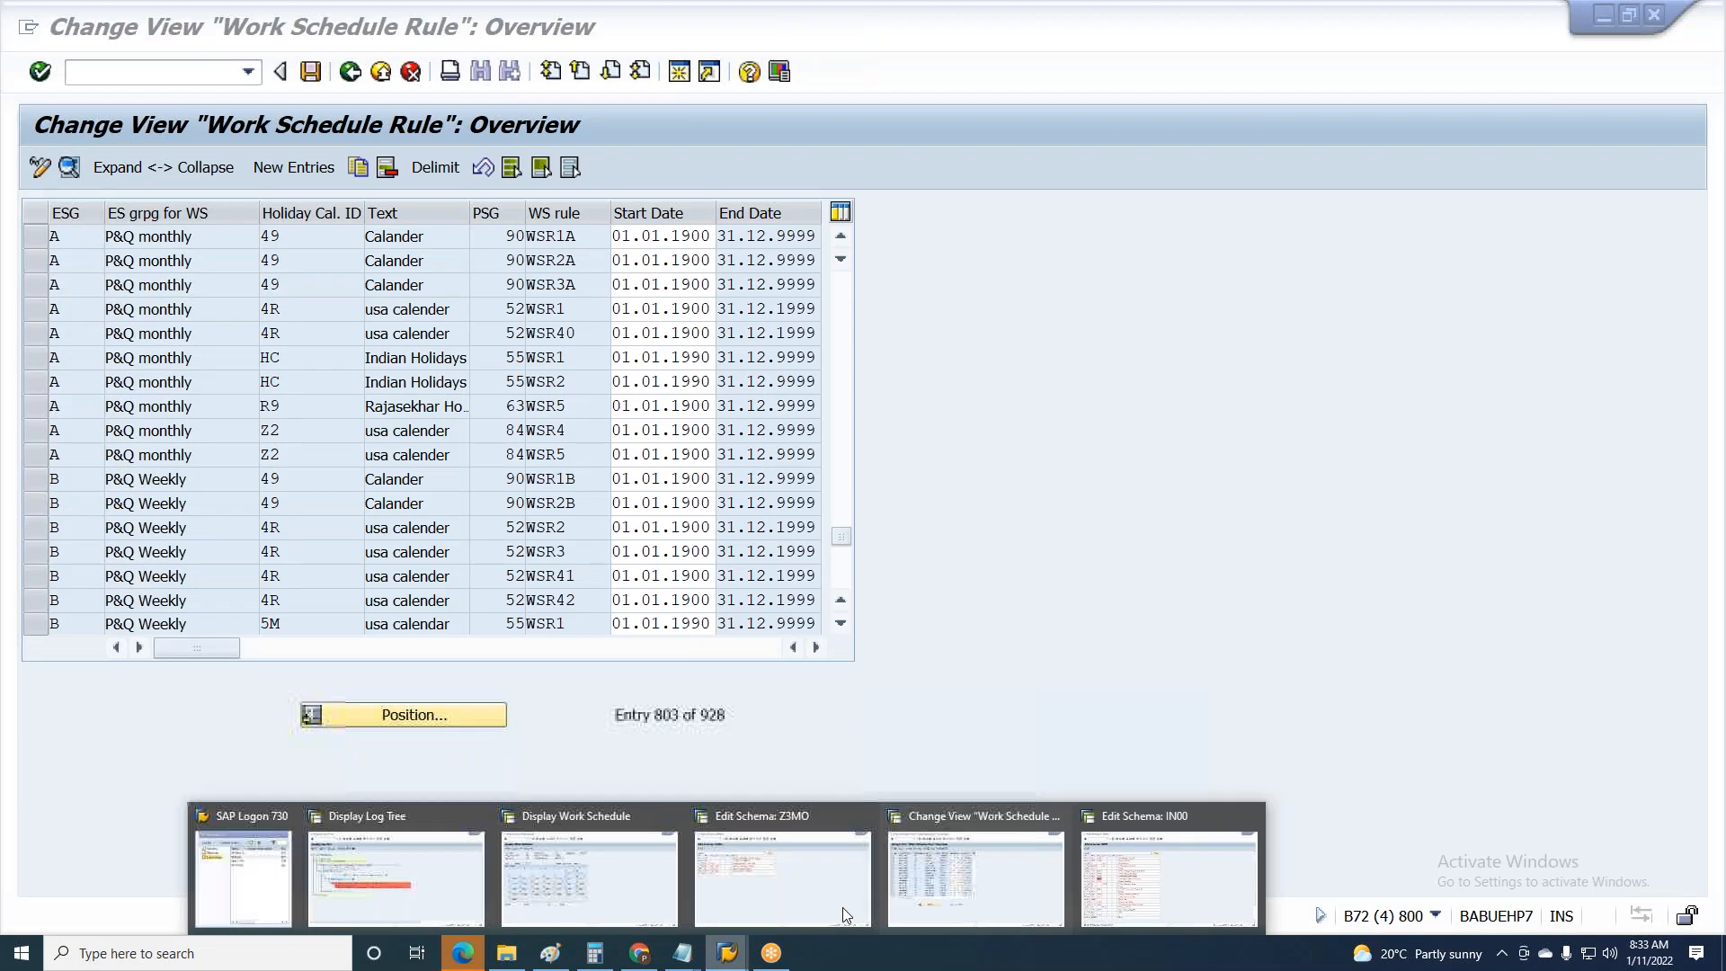
mouse_move(859, 905)
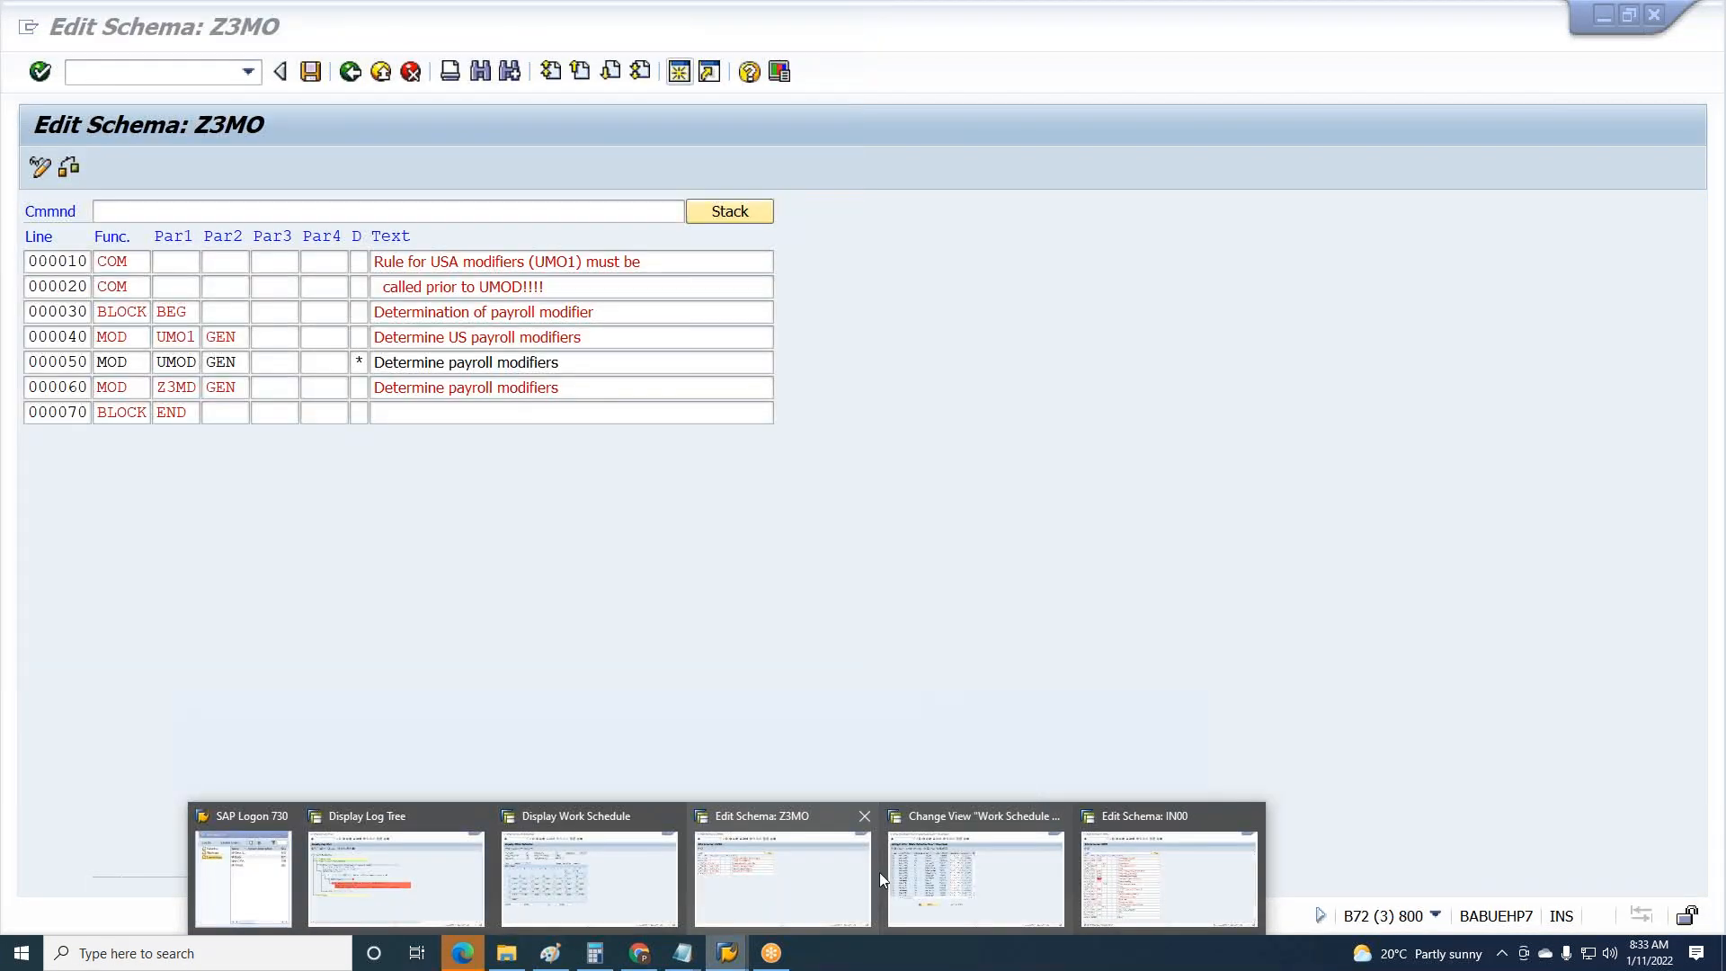
left_click(919, 871)
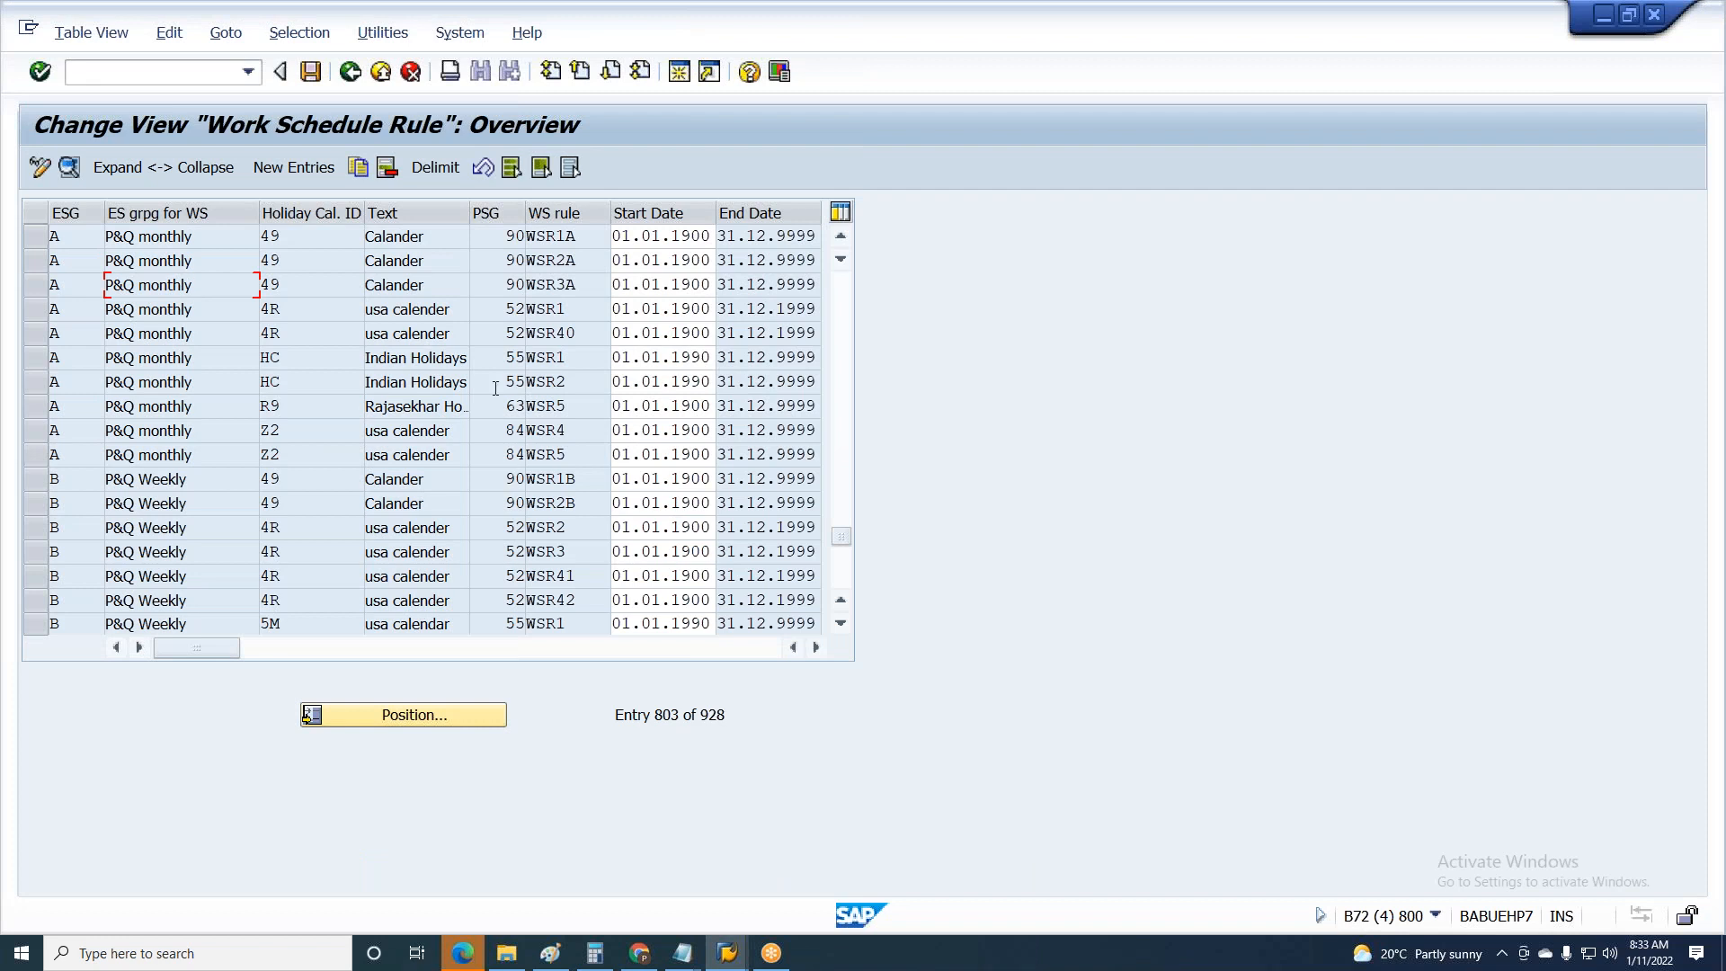
- Return to the IMG, reopen the Define Selection Rules activity and select the row of rule 55
left_click(352, 75)
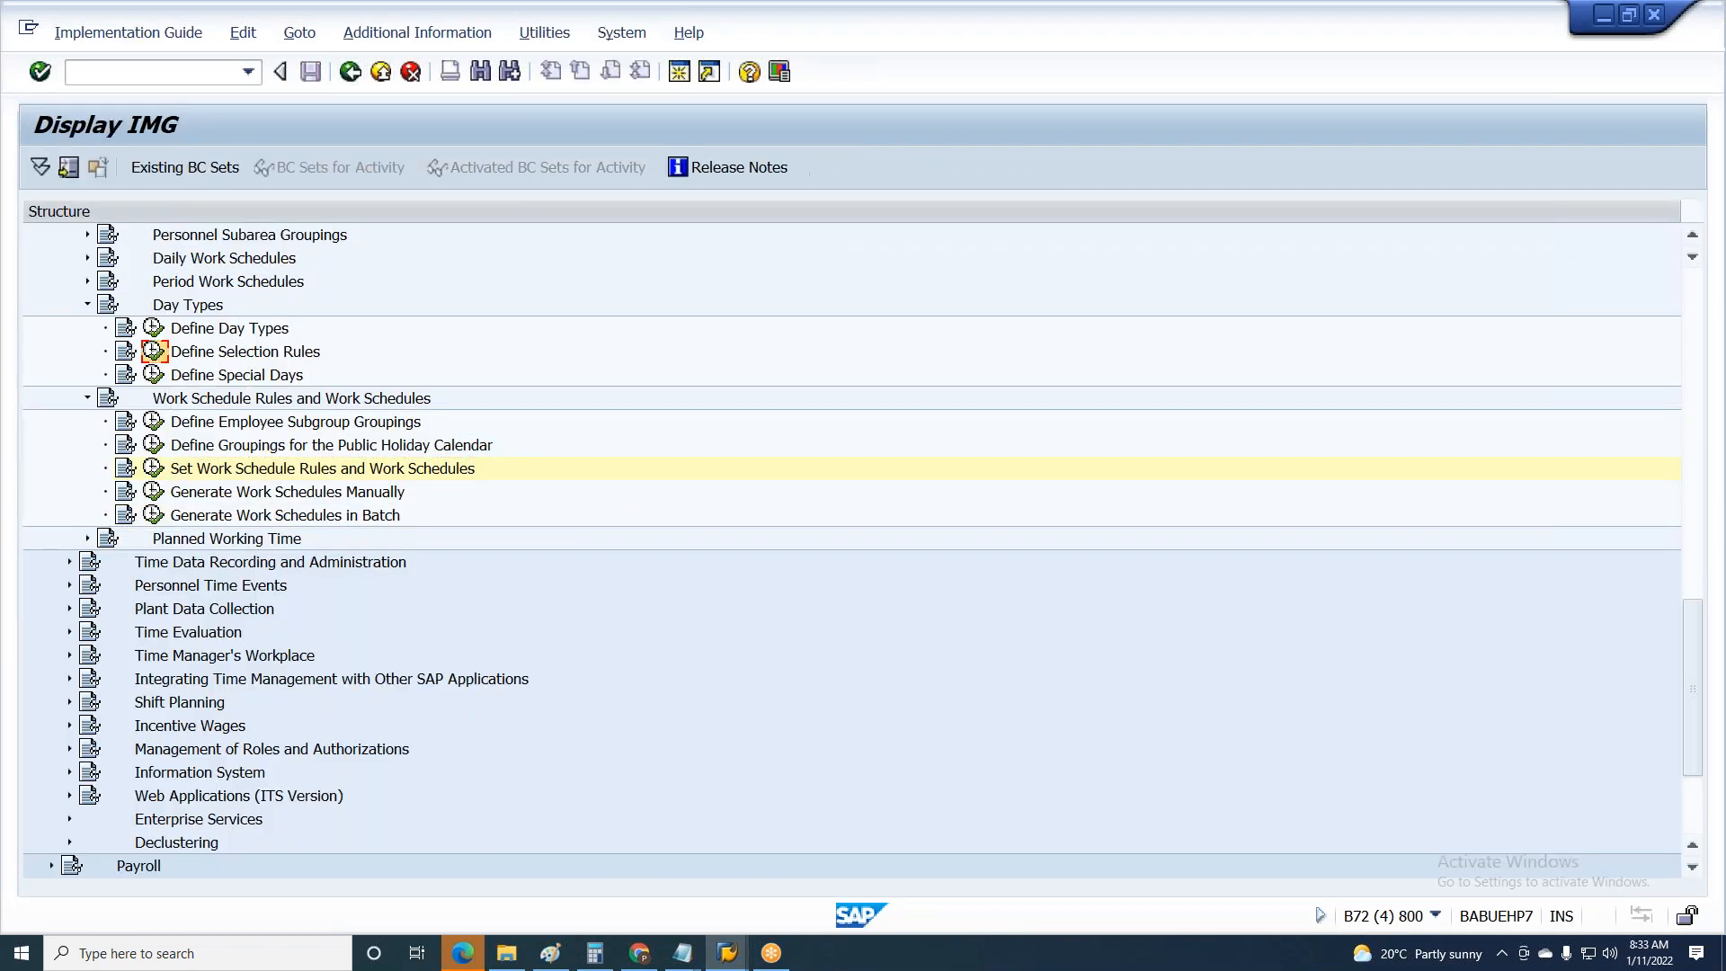
left_click(153, 351)
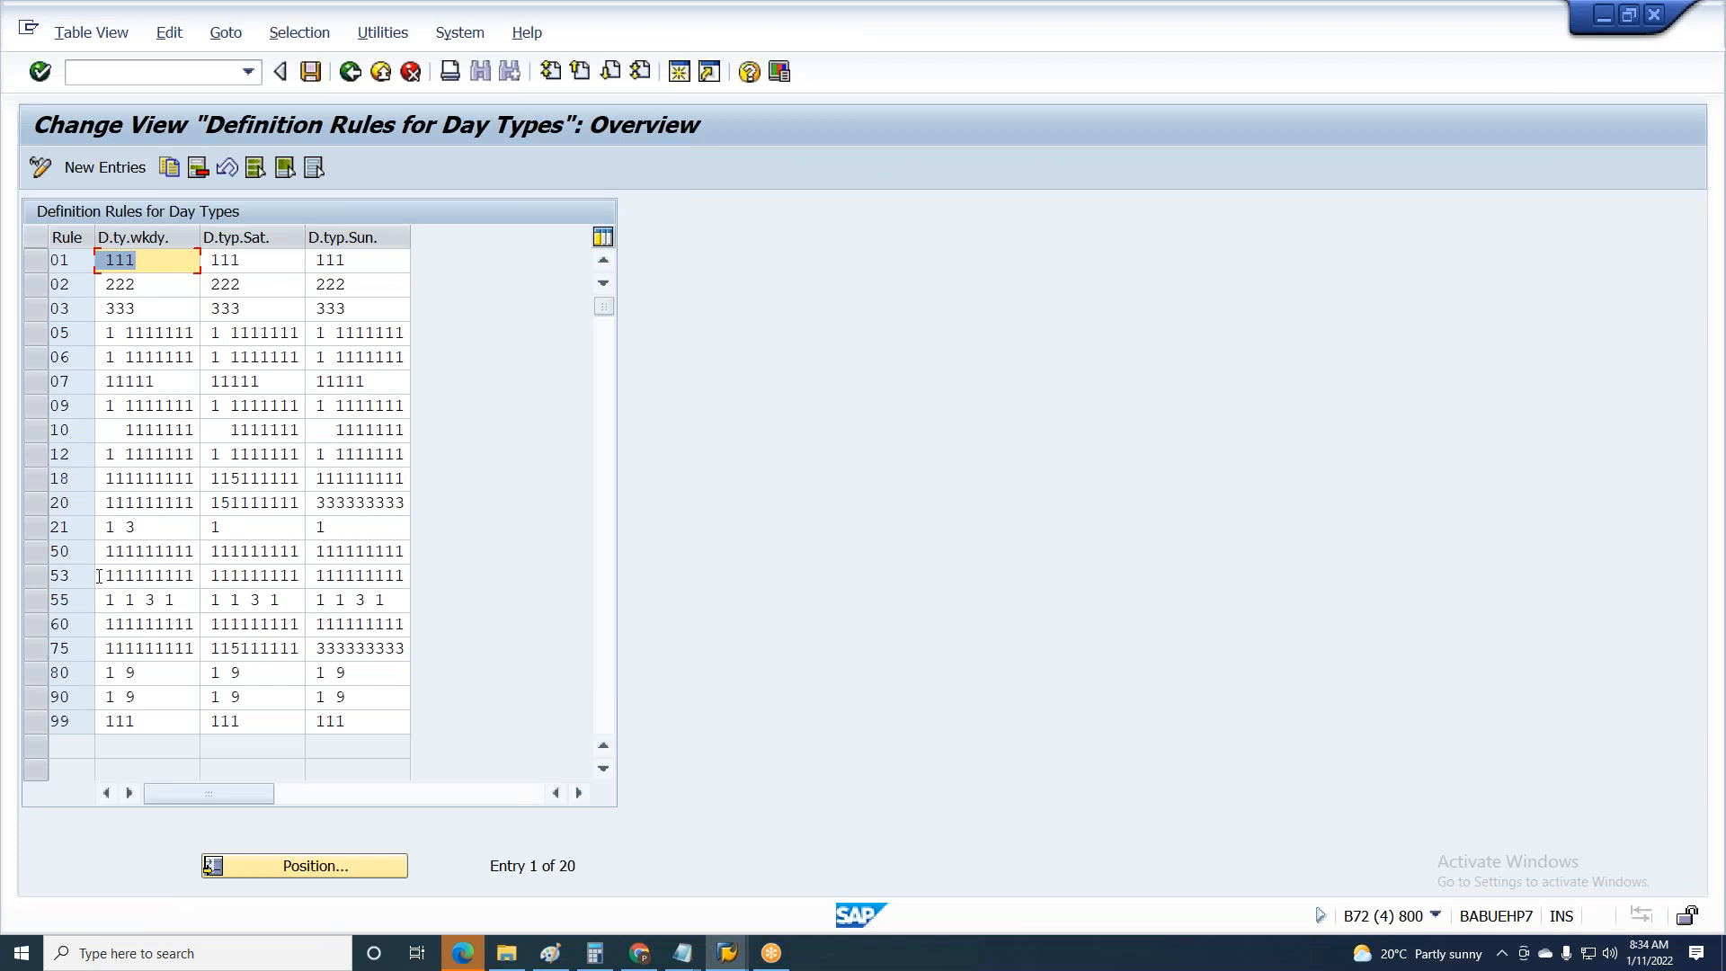
left_click(37, 600)
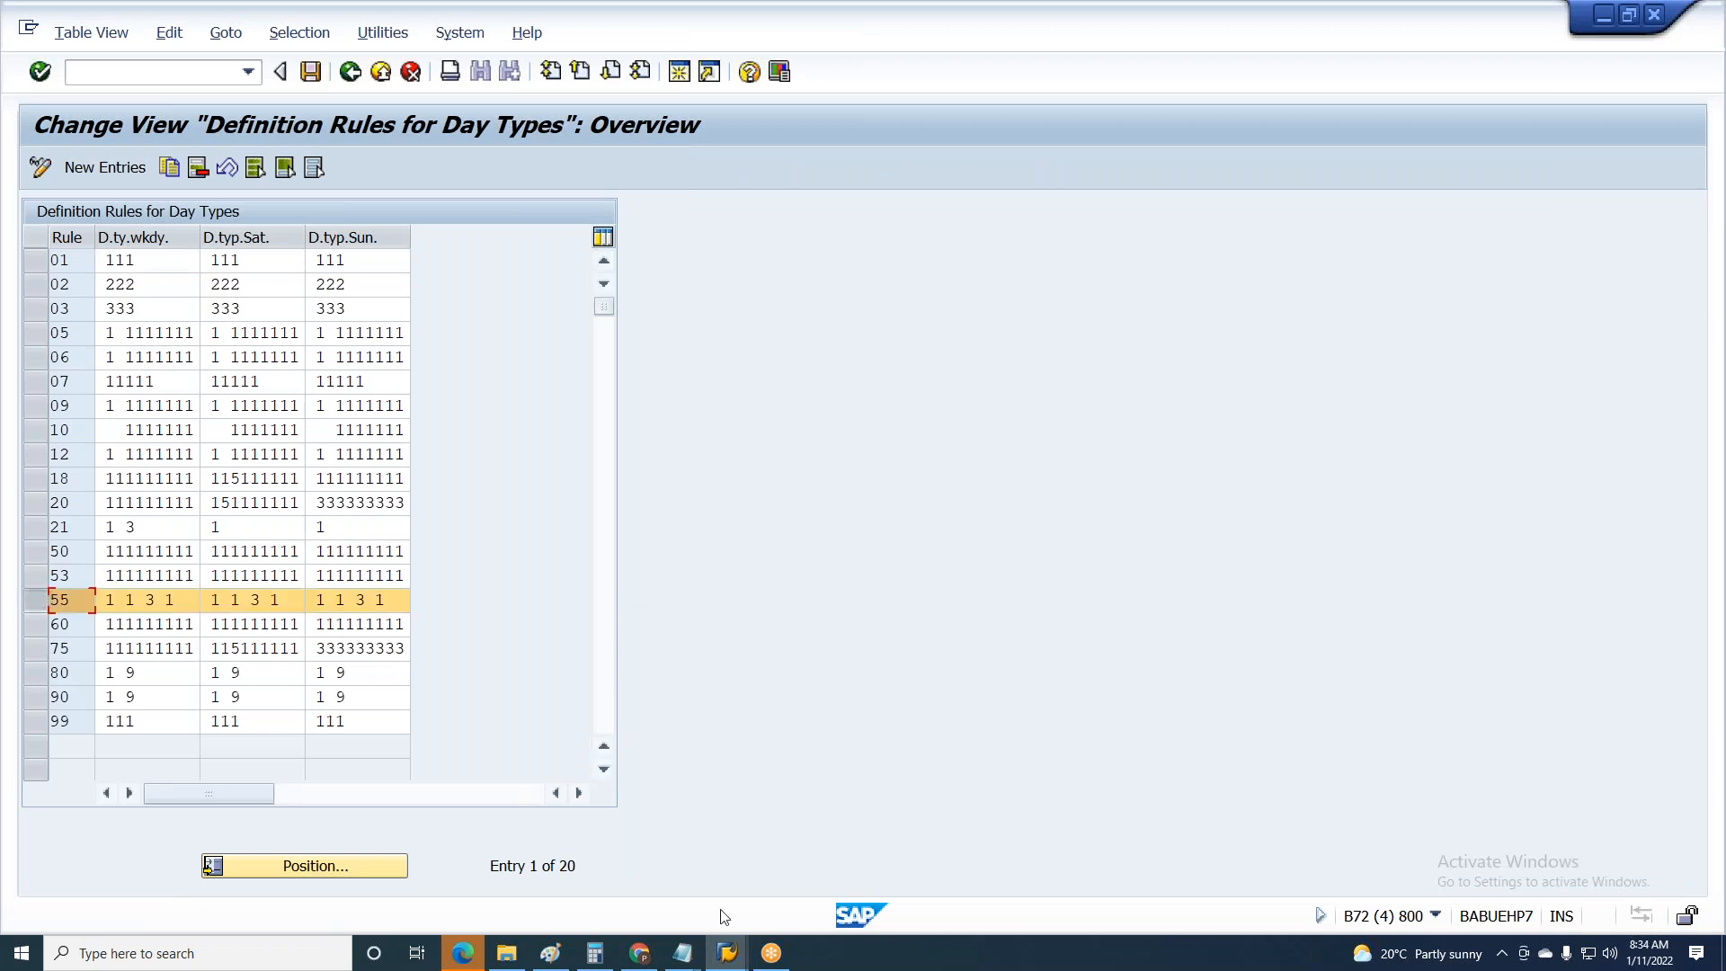
- Switch to the Z3MO schema session, exit to SAP Easy Access and open transaction PT01 for creating work schedules
left_click(727, 952)
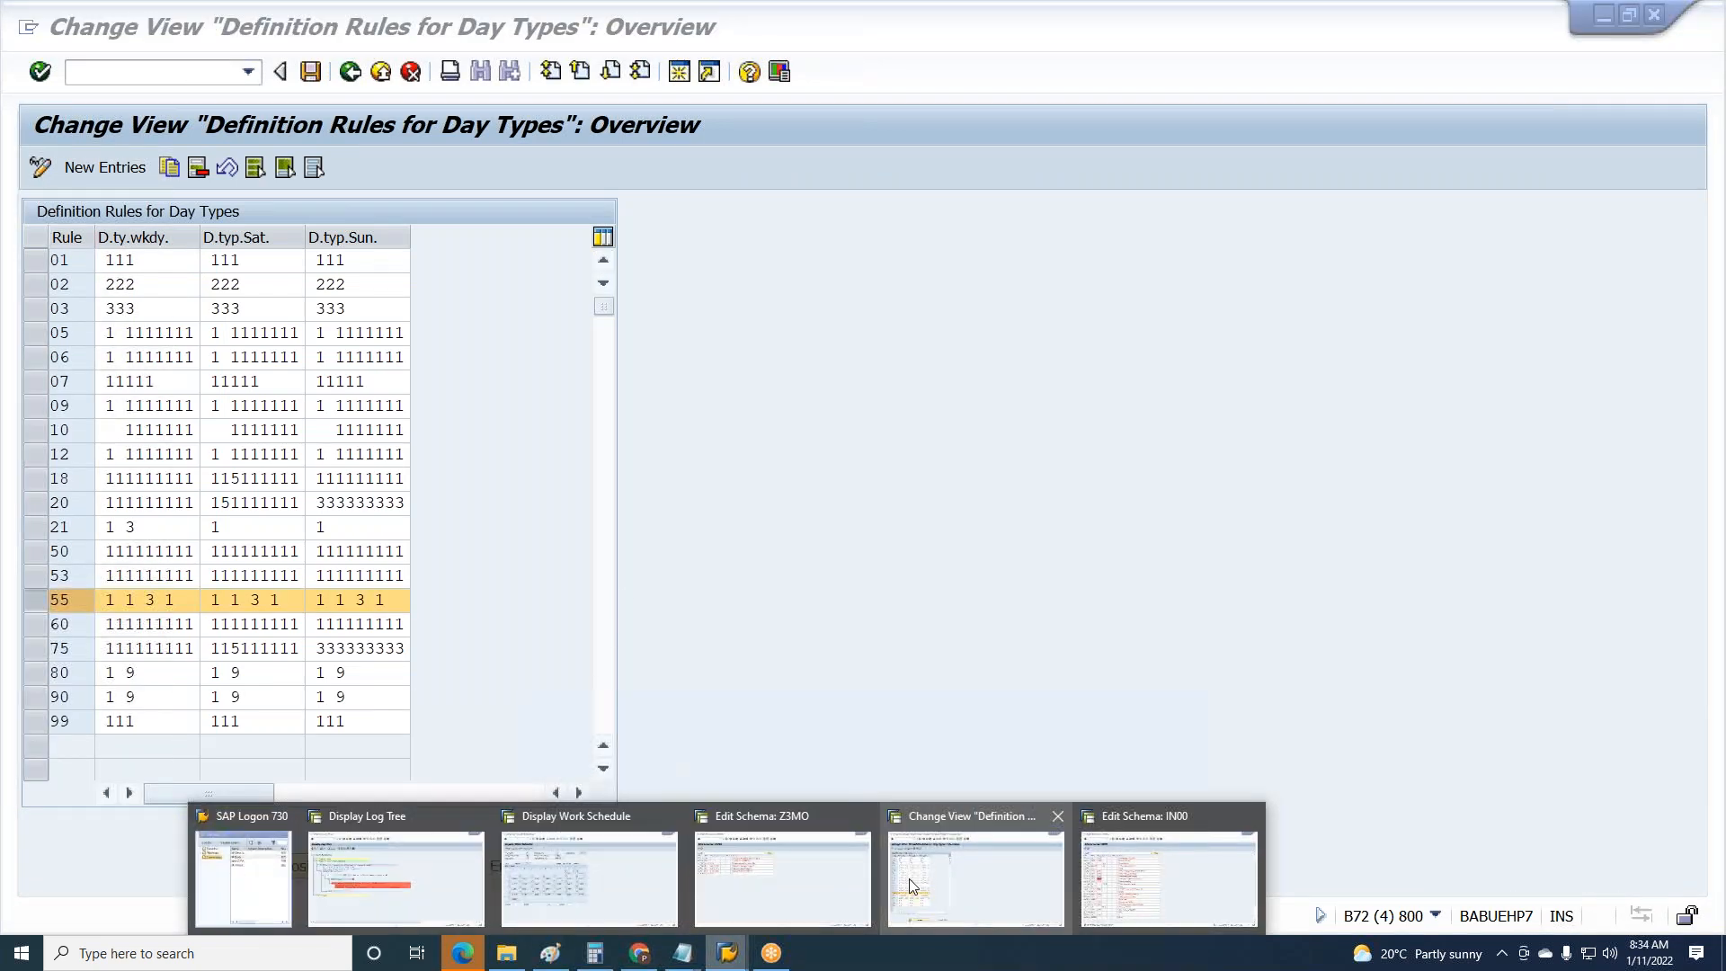
left_click(836, 866)
key("F3")
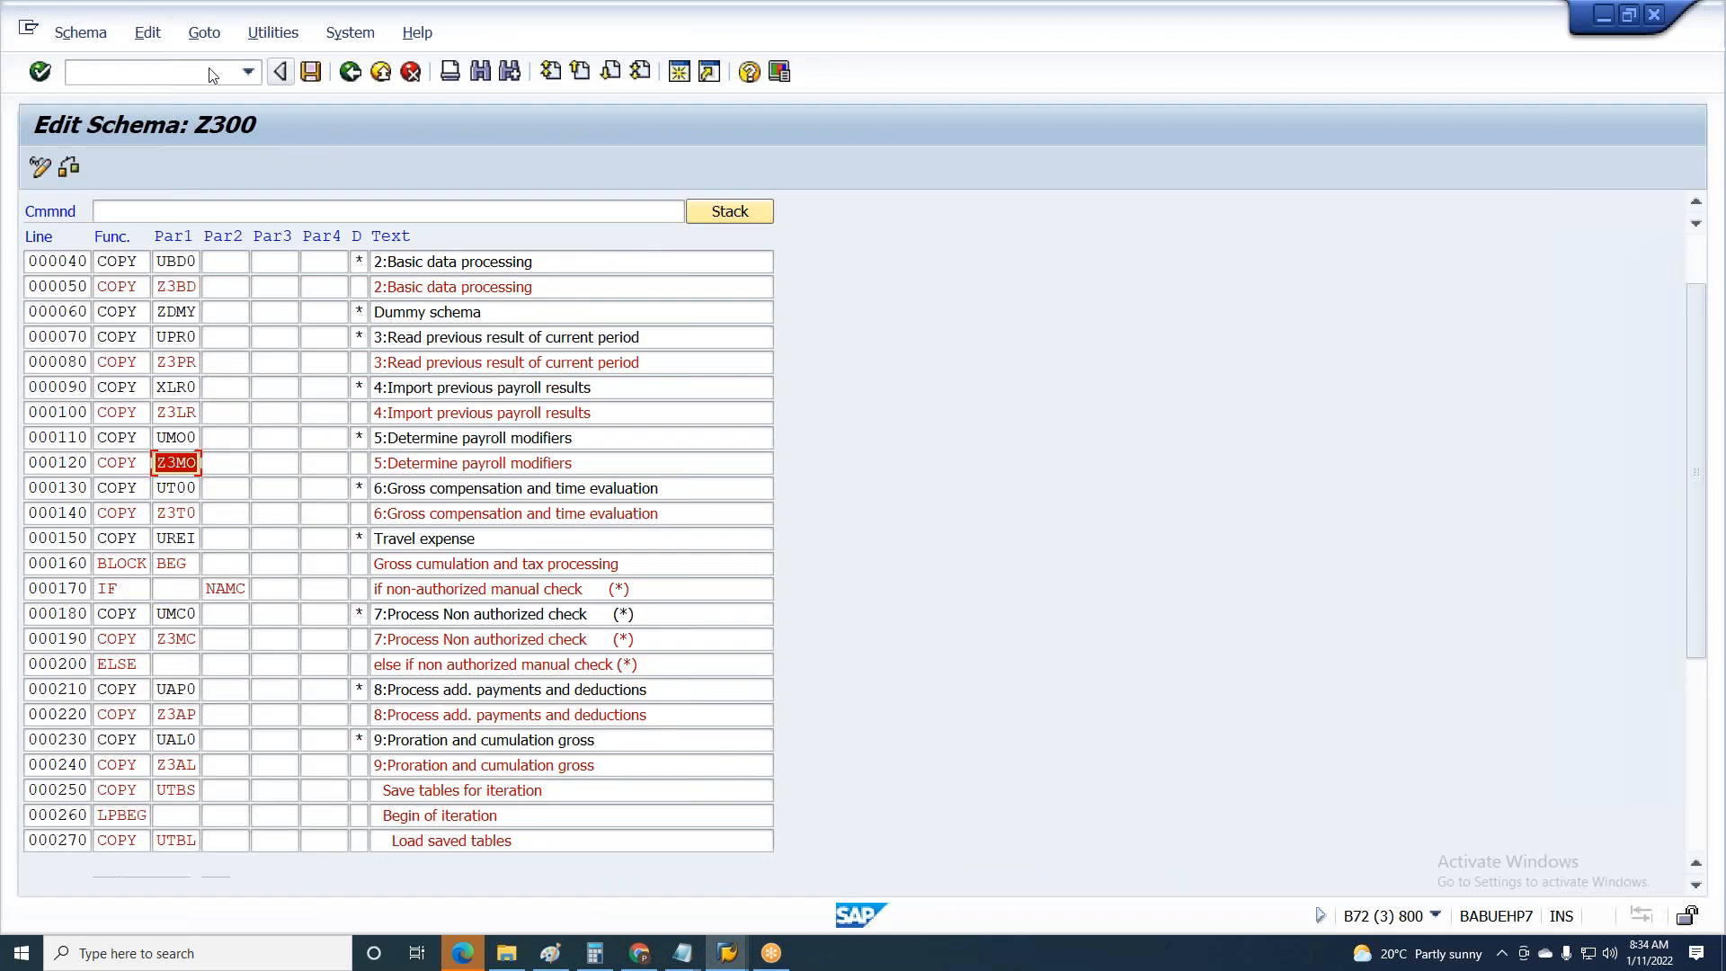
key("F3")
key("F3")
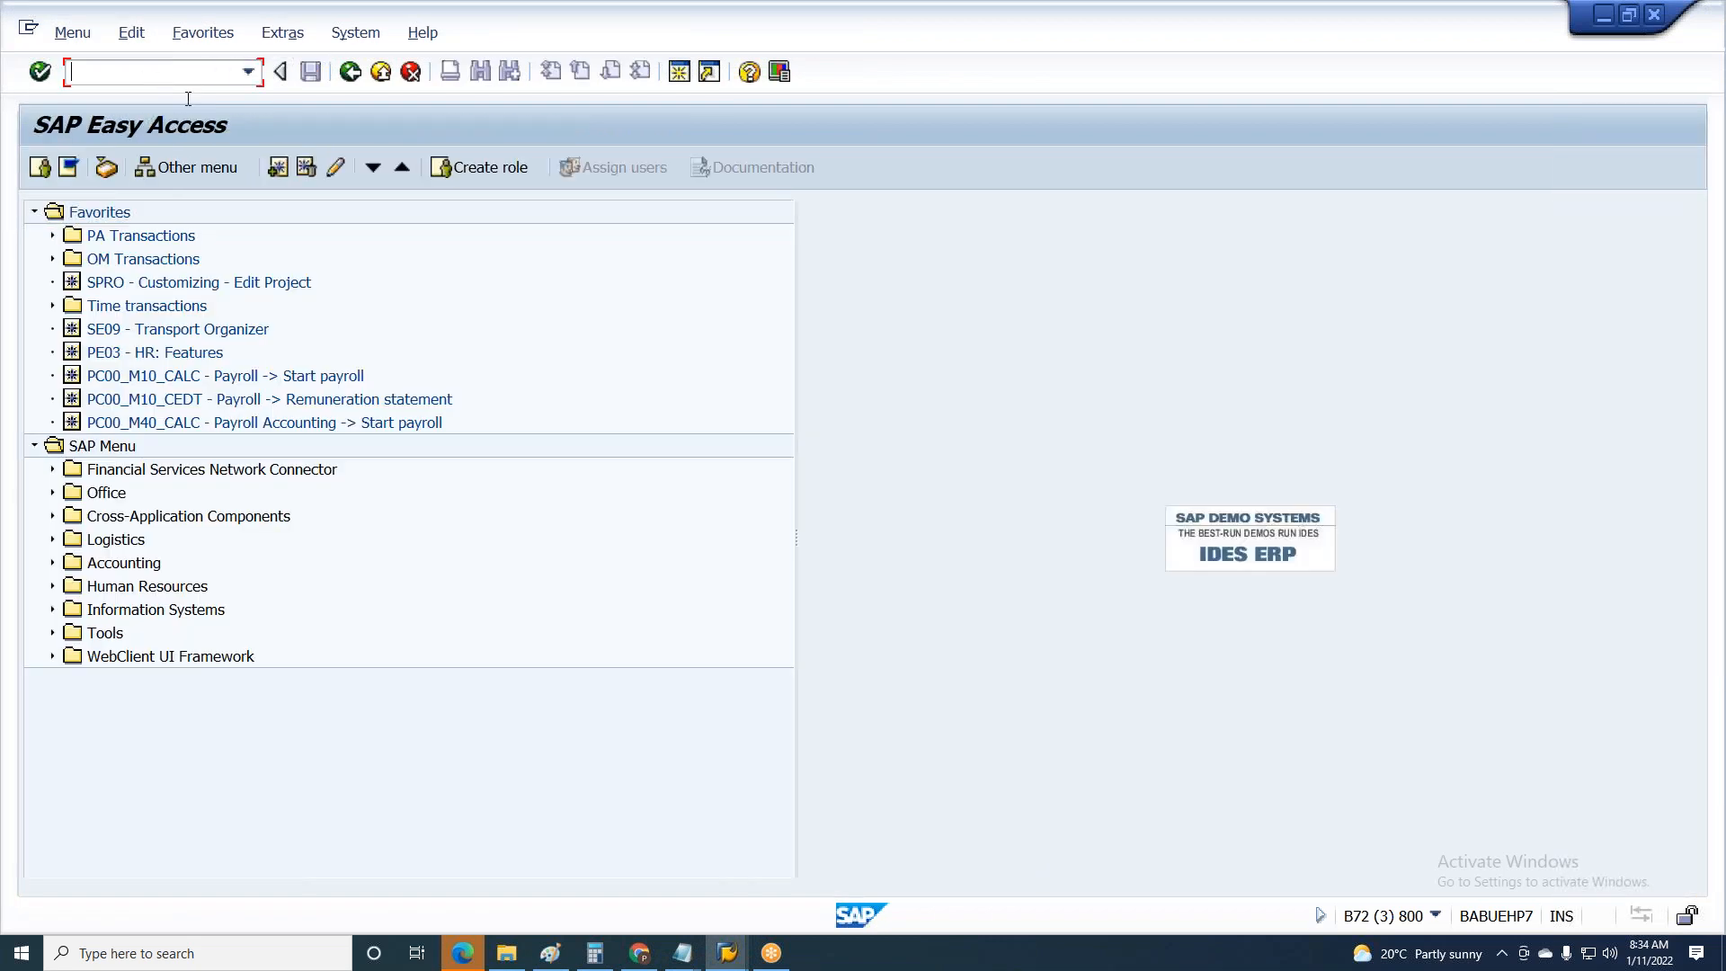
type("PT01")
key("Return")
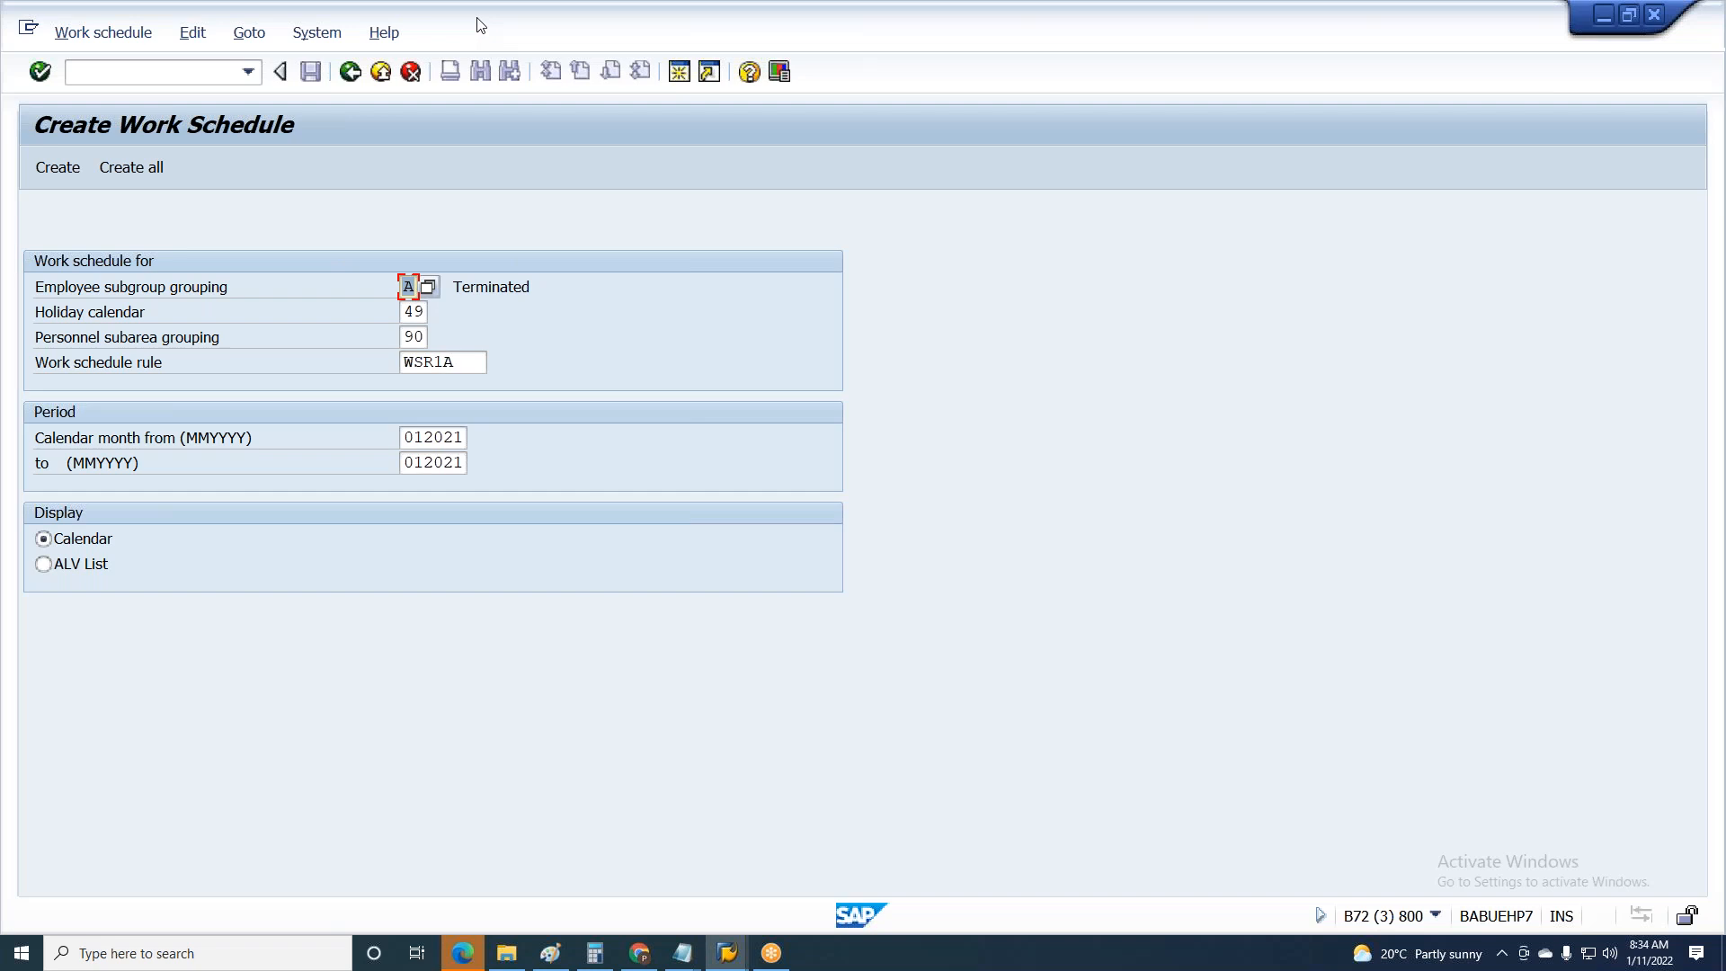
- Generate all work schedules for ES grouping A, holiday calendar 49, PS grouping 90 and rule WSR1A for the period 012021 to 052021
left_click(160, 176)
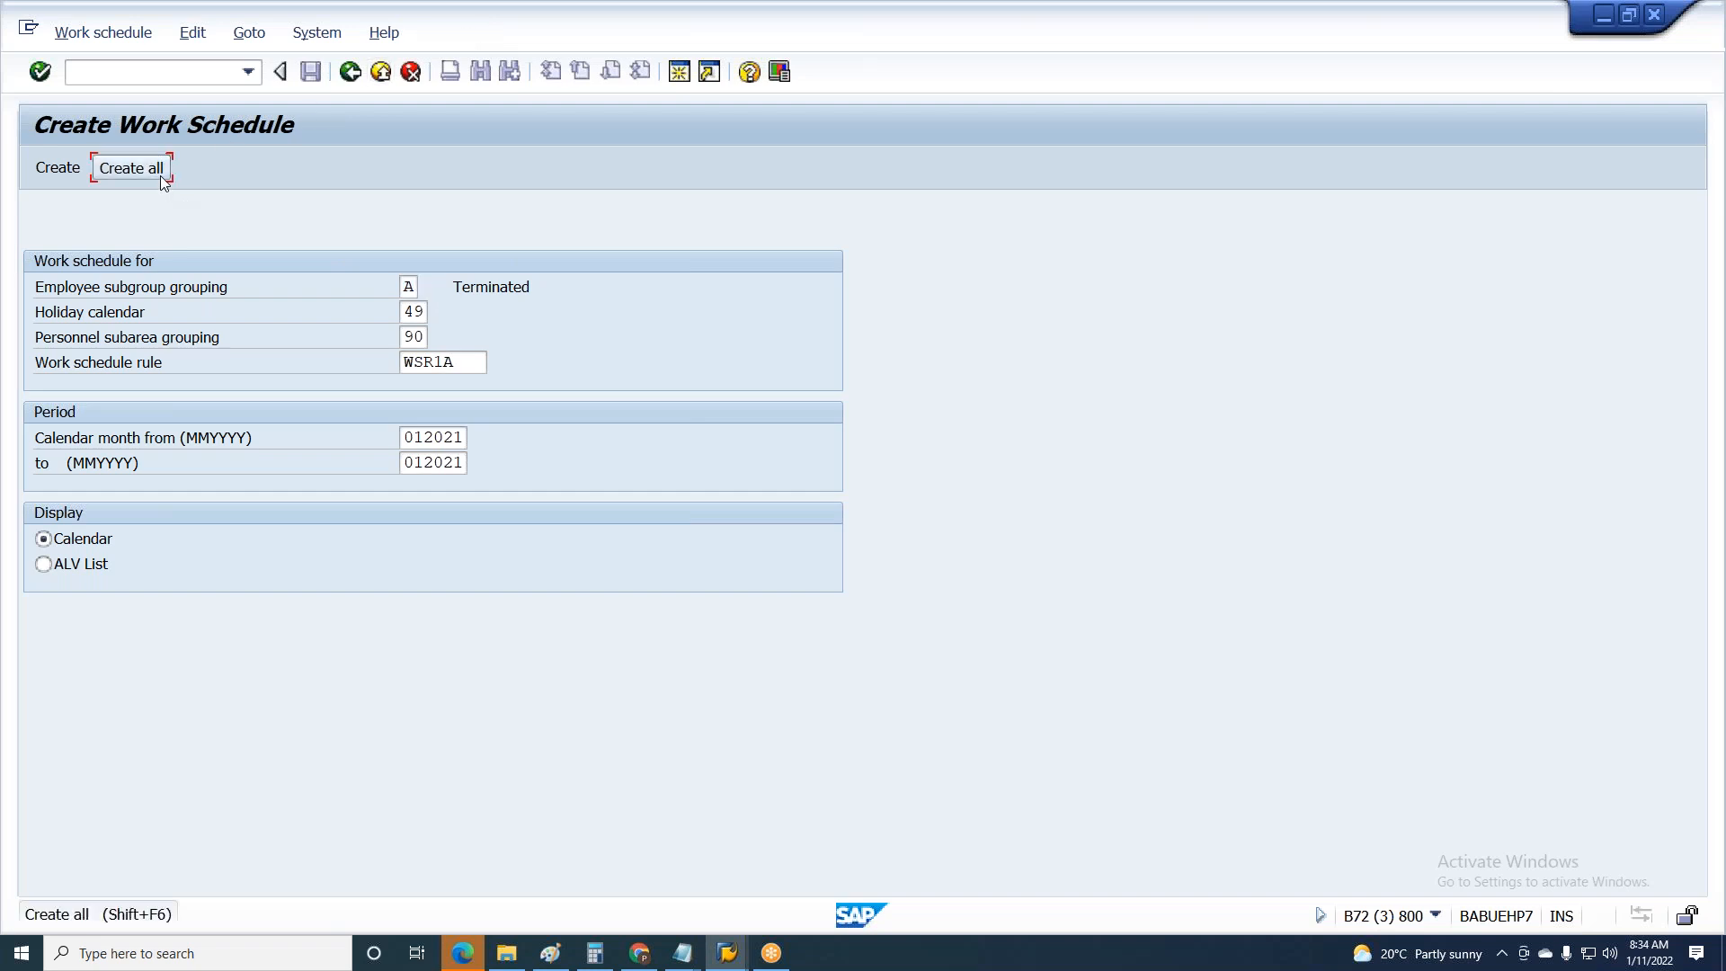
left_click(160, 175)
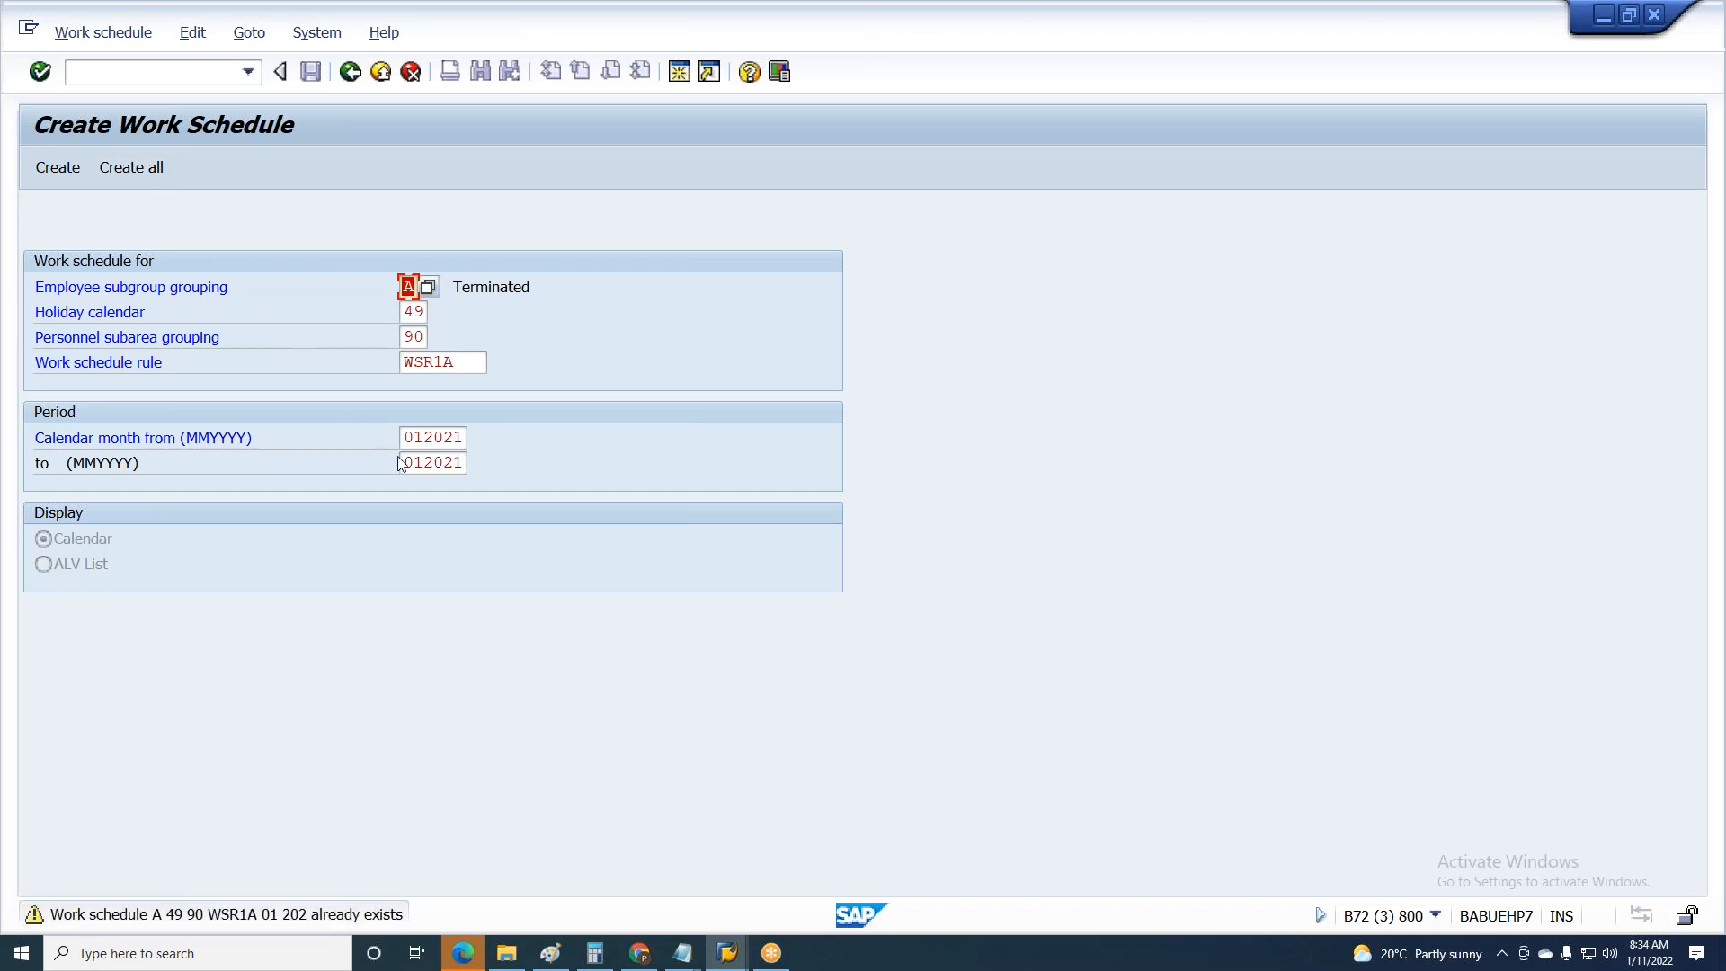
left_click_drag(425, 462, 348, 403)
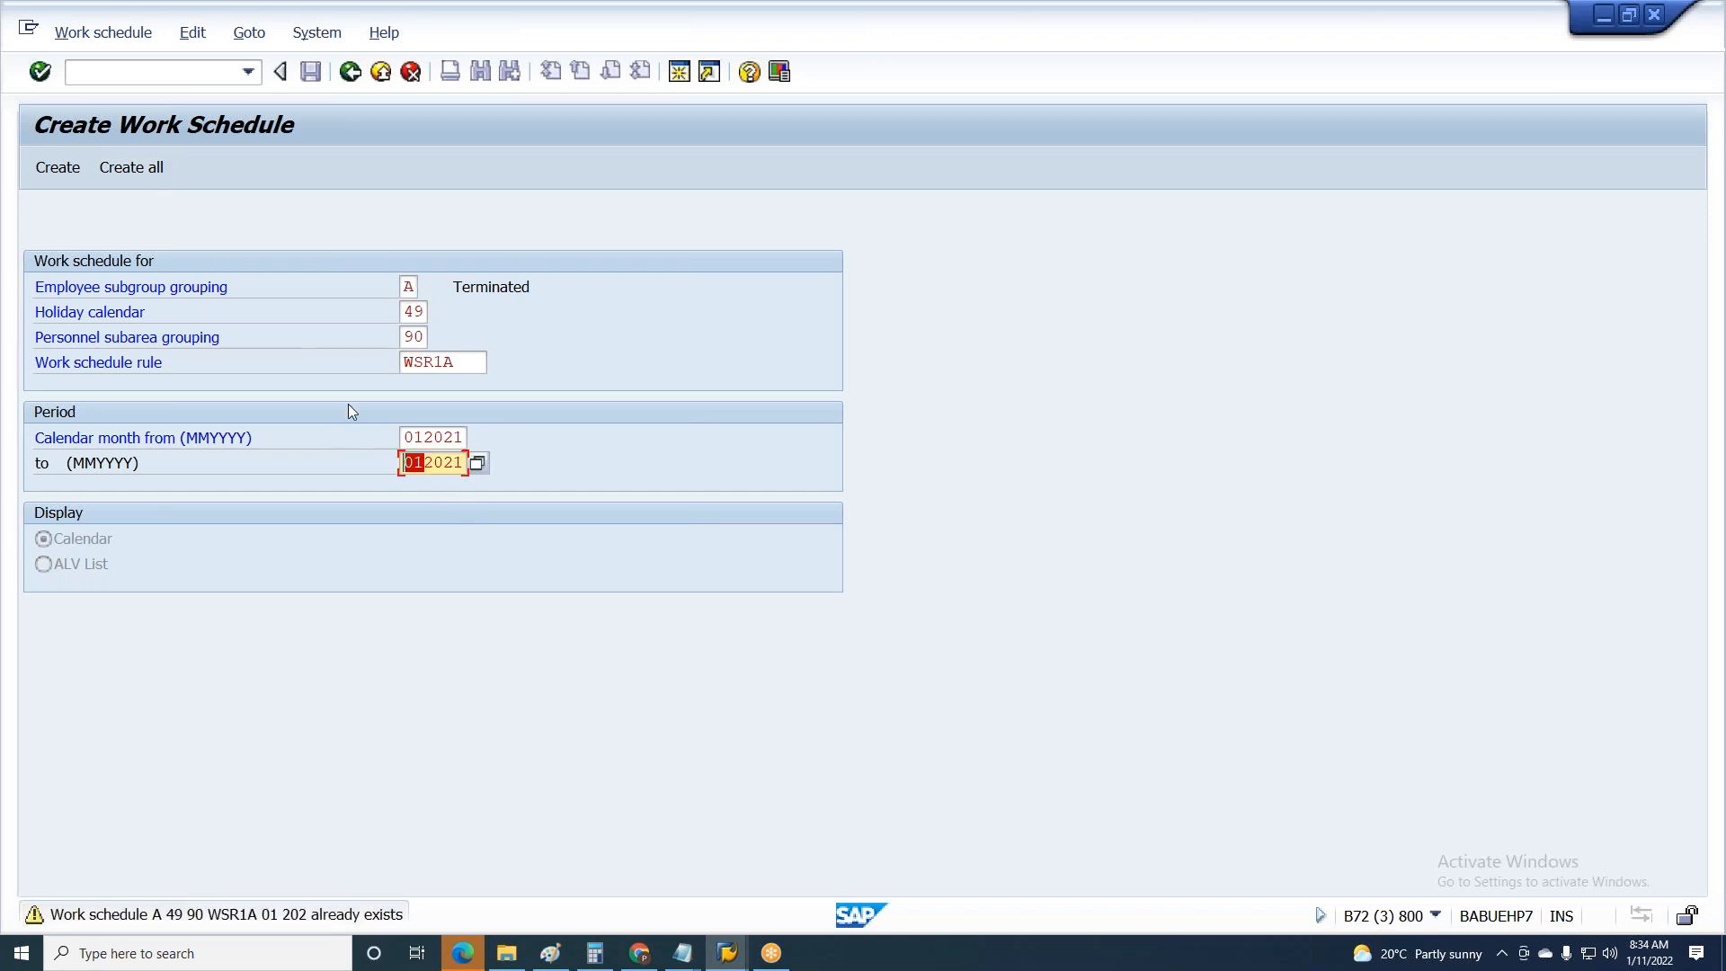
type("05")
key("Return")
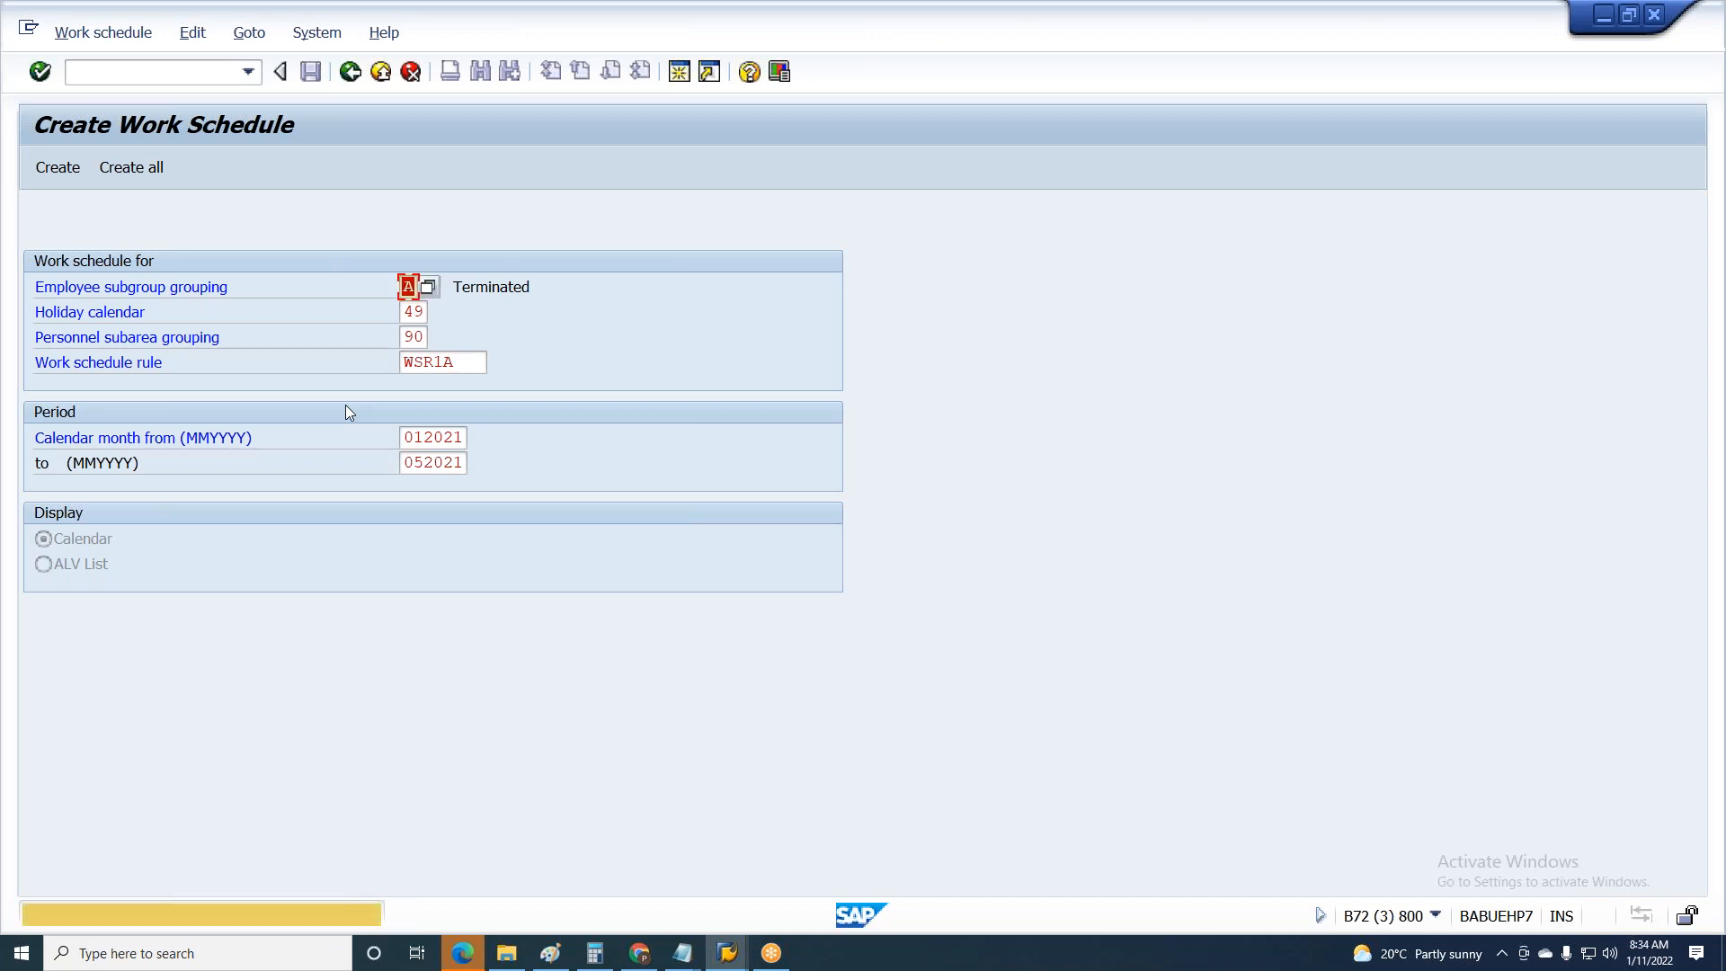
key("Return")
key("Return")
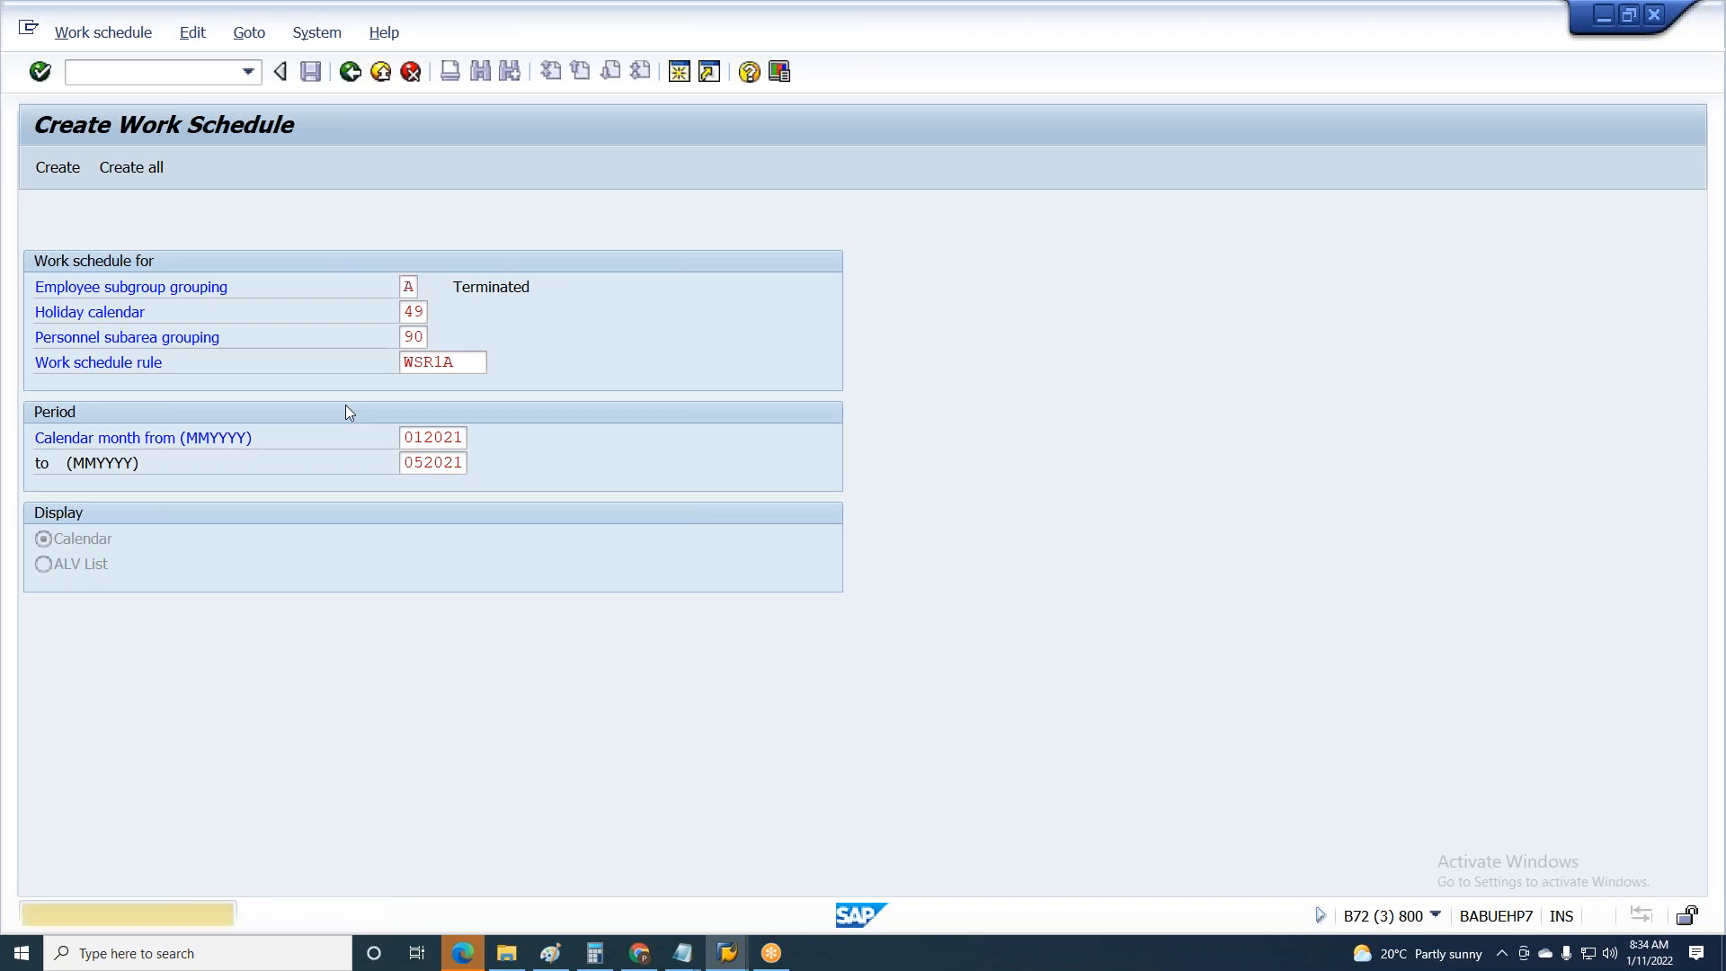
key("Return")
key("Return")
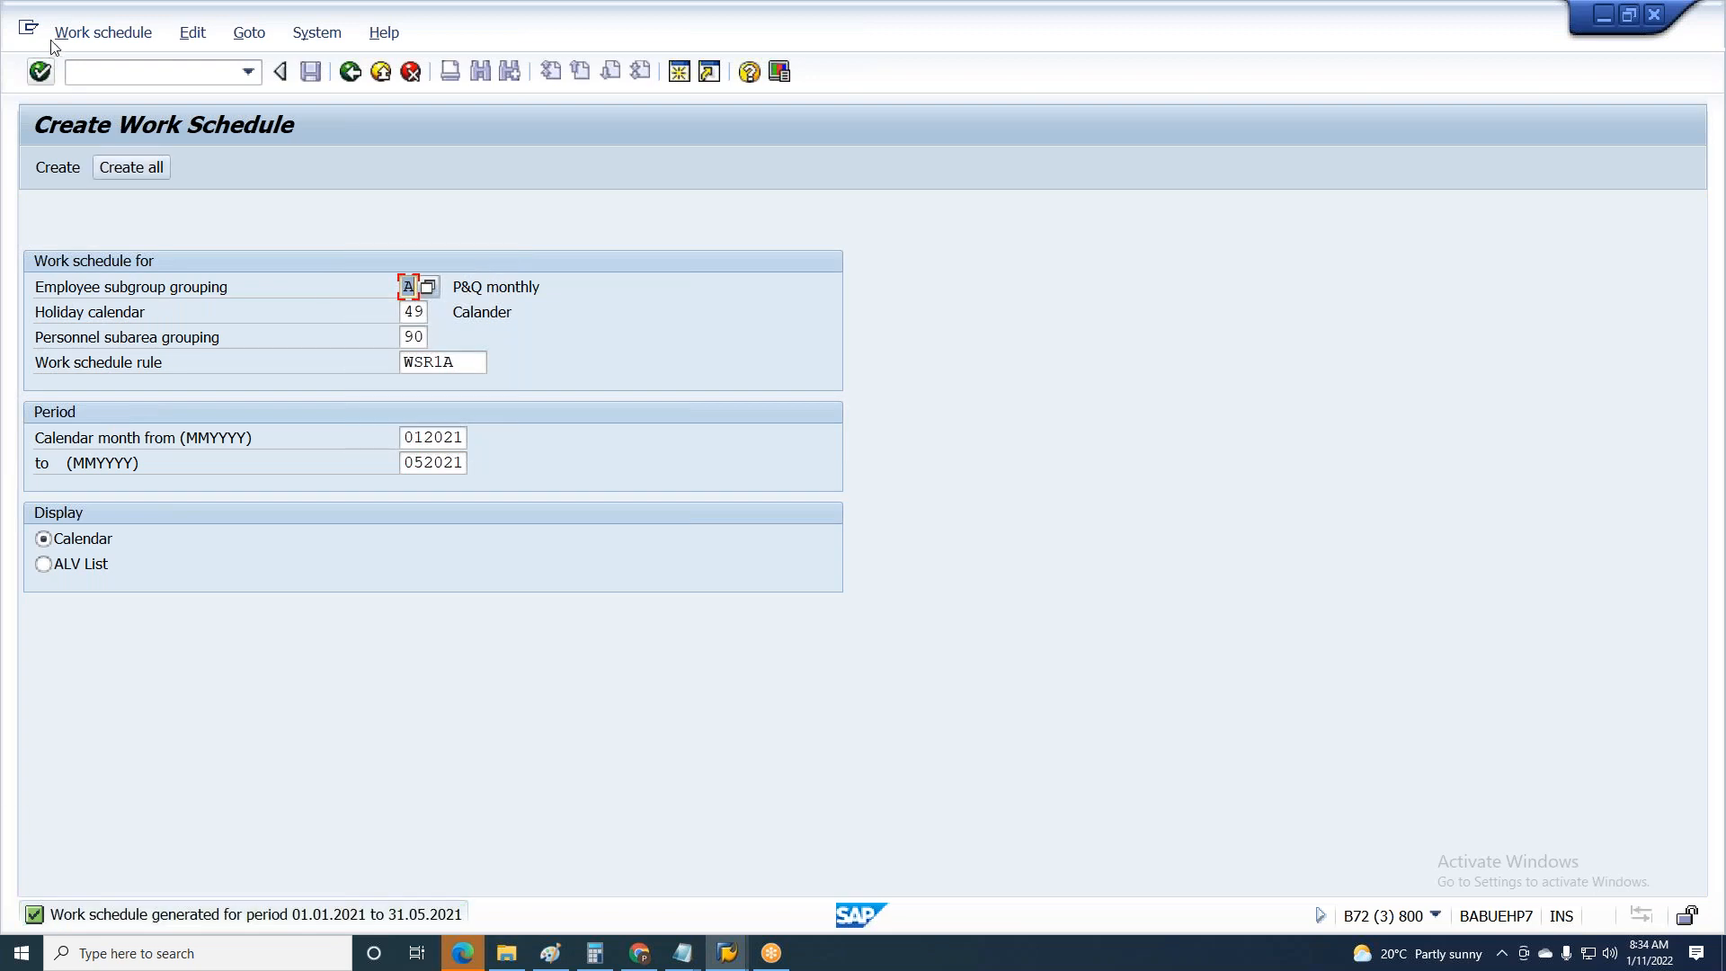
- Change from creating to displaying work schedules and show the monthly calendar of rule WSR1A from January 2021
left_click(69, 40)
left_click(83, 115)
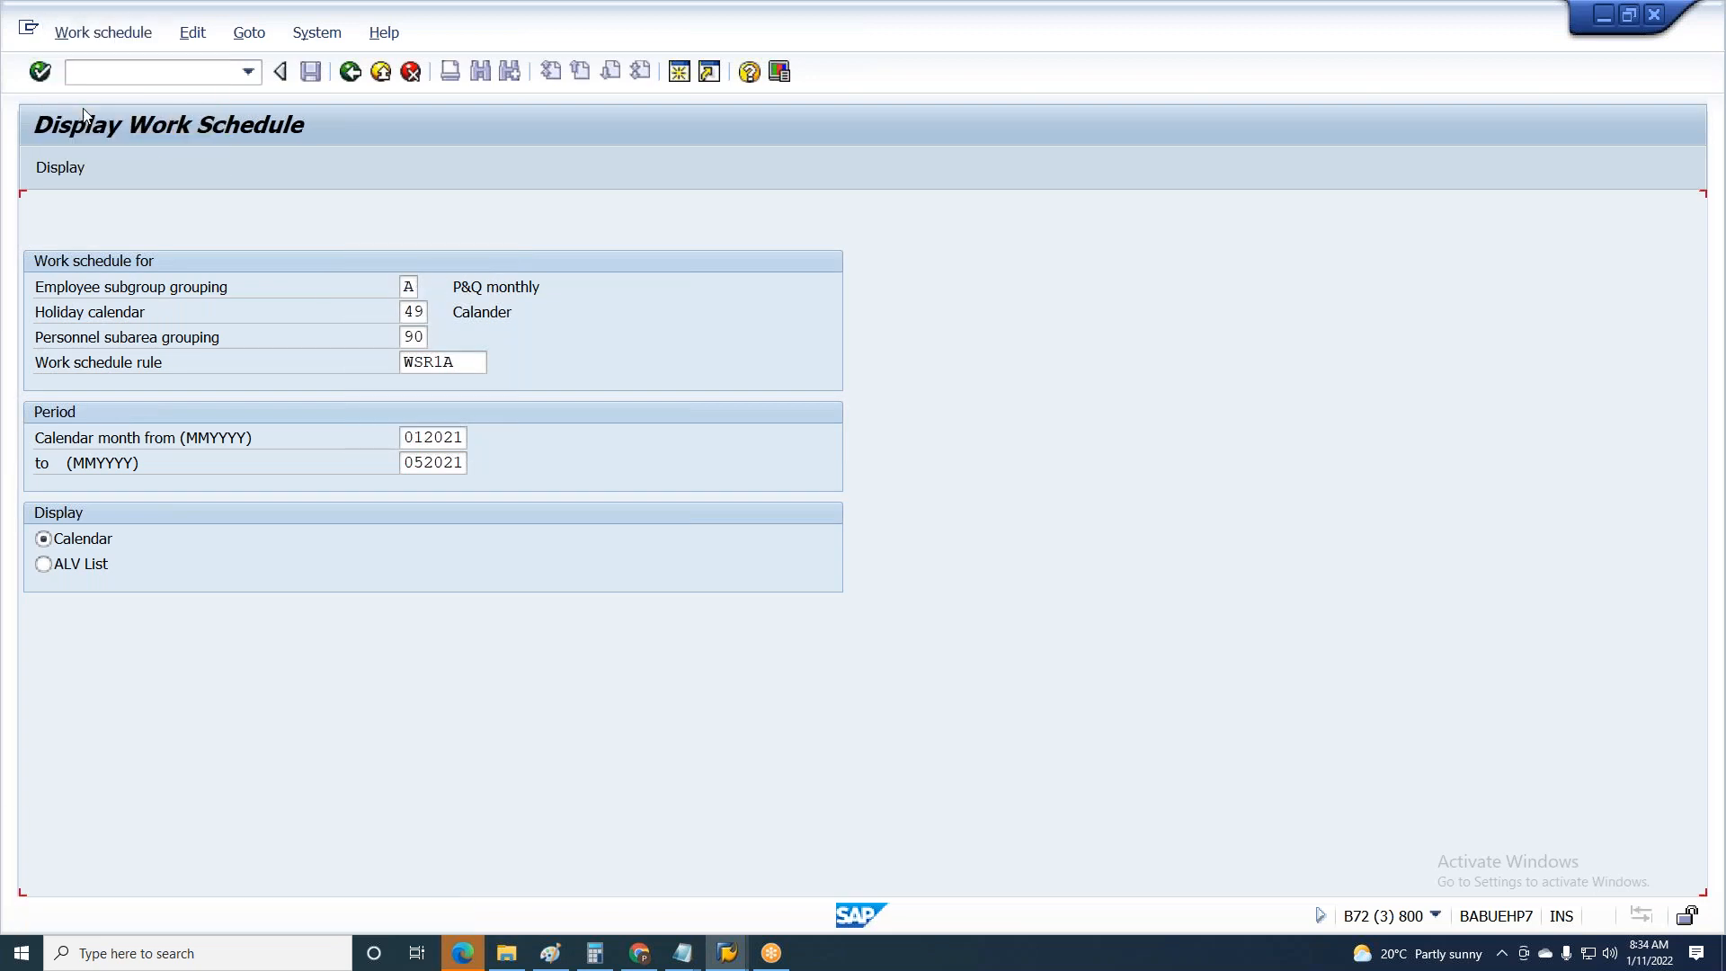
left_click(83, 165)
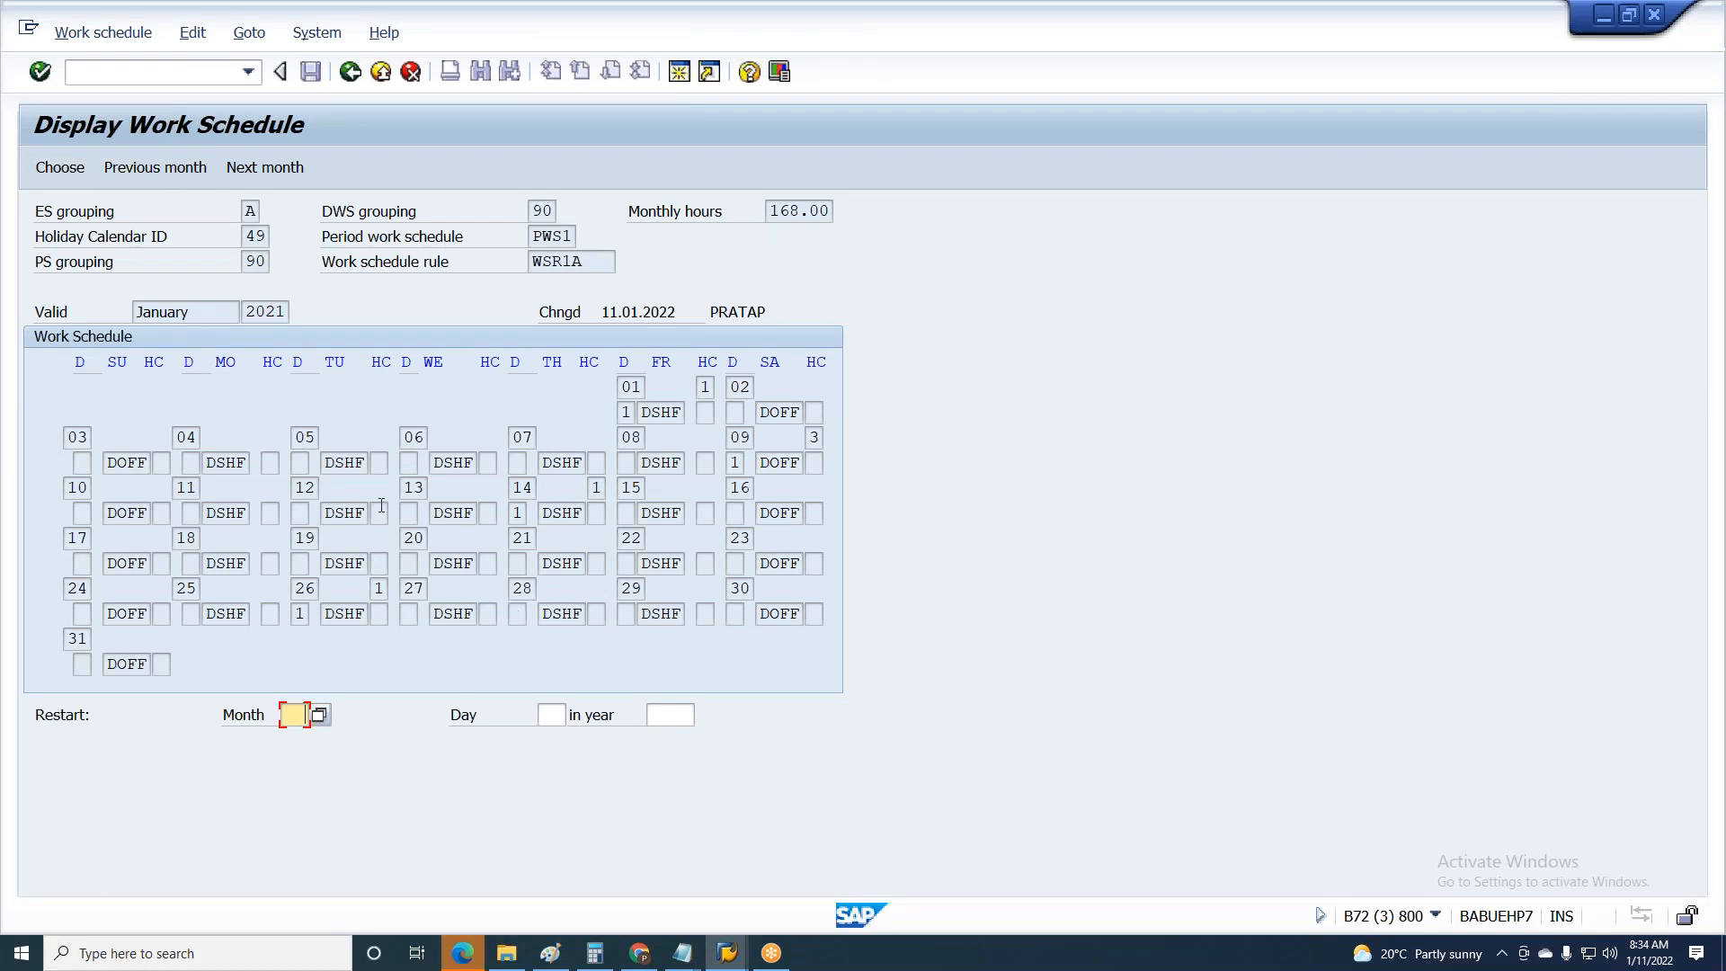
- In the Notepad day type notes, add the line "weekday _______ holiday Class ______ --> daytype?"
key("alt+Tab")
key("alt+Tab")
left_click(683, 951)
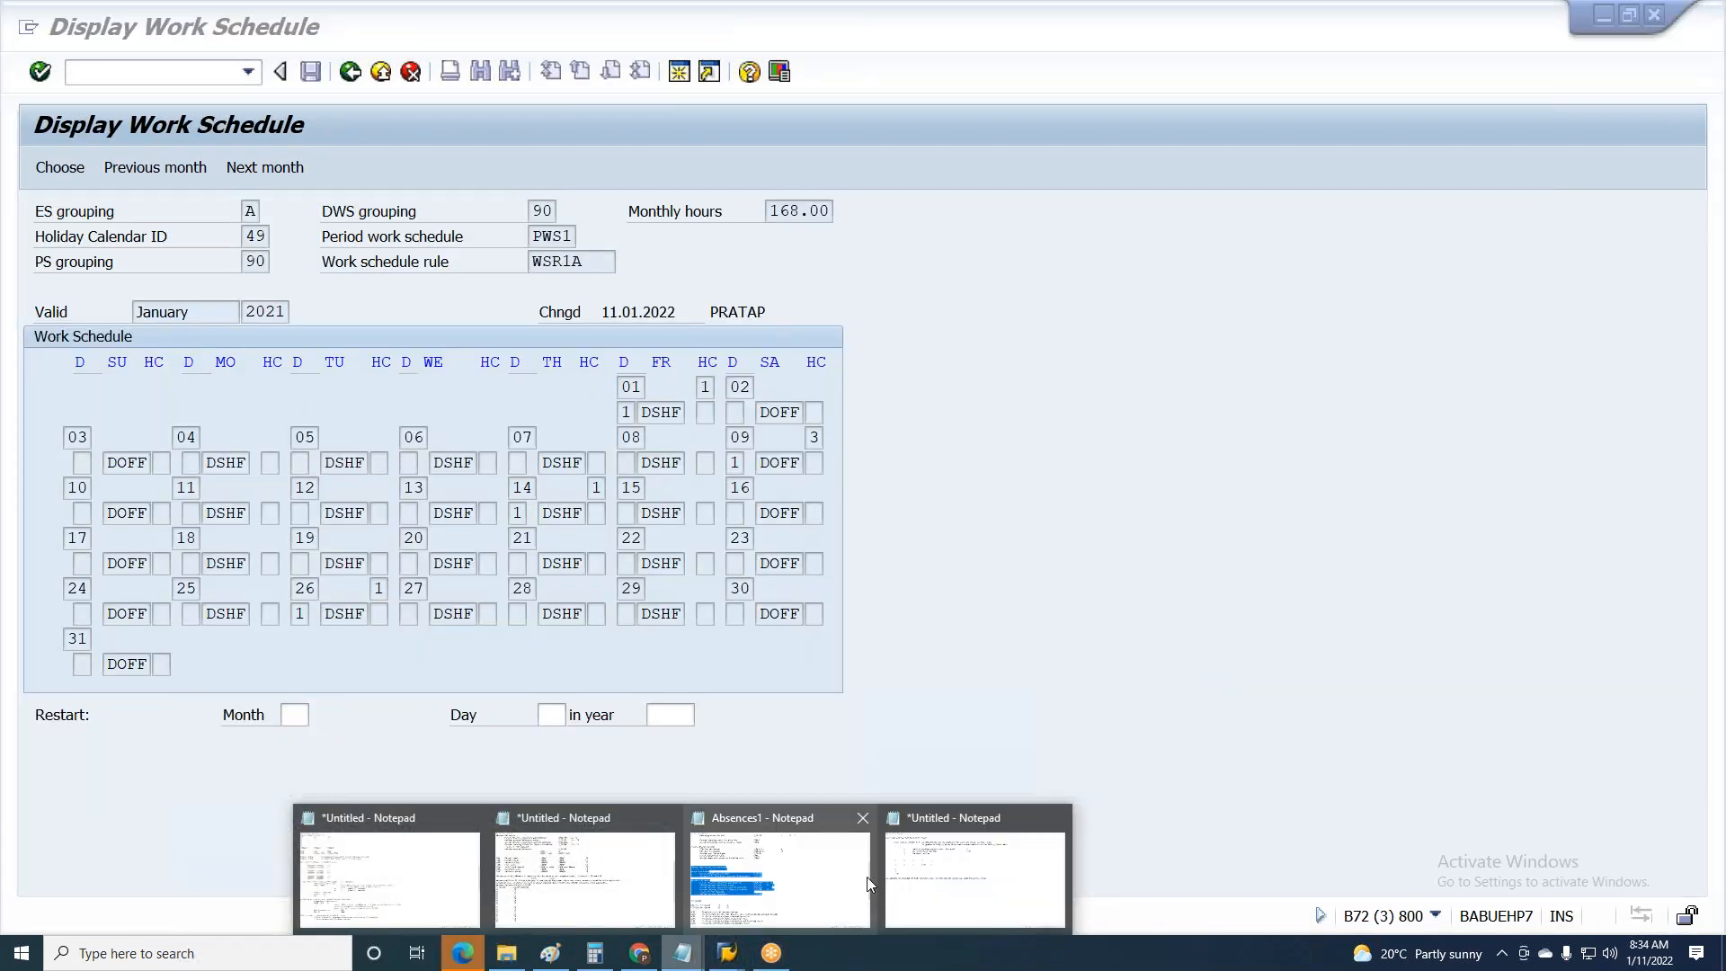
left_click(896, 883)
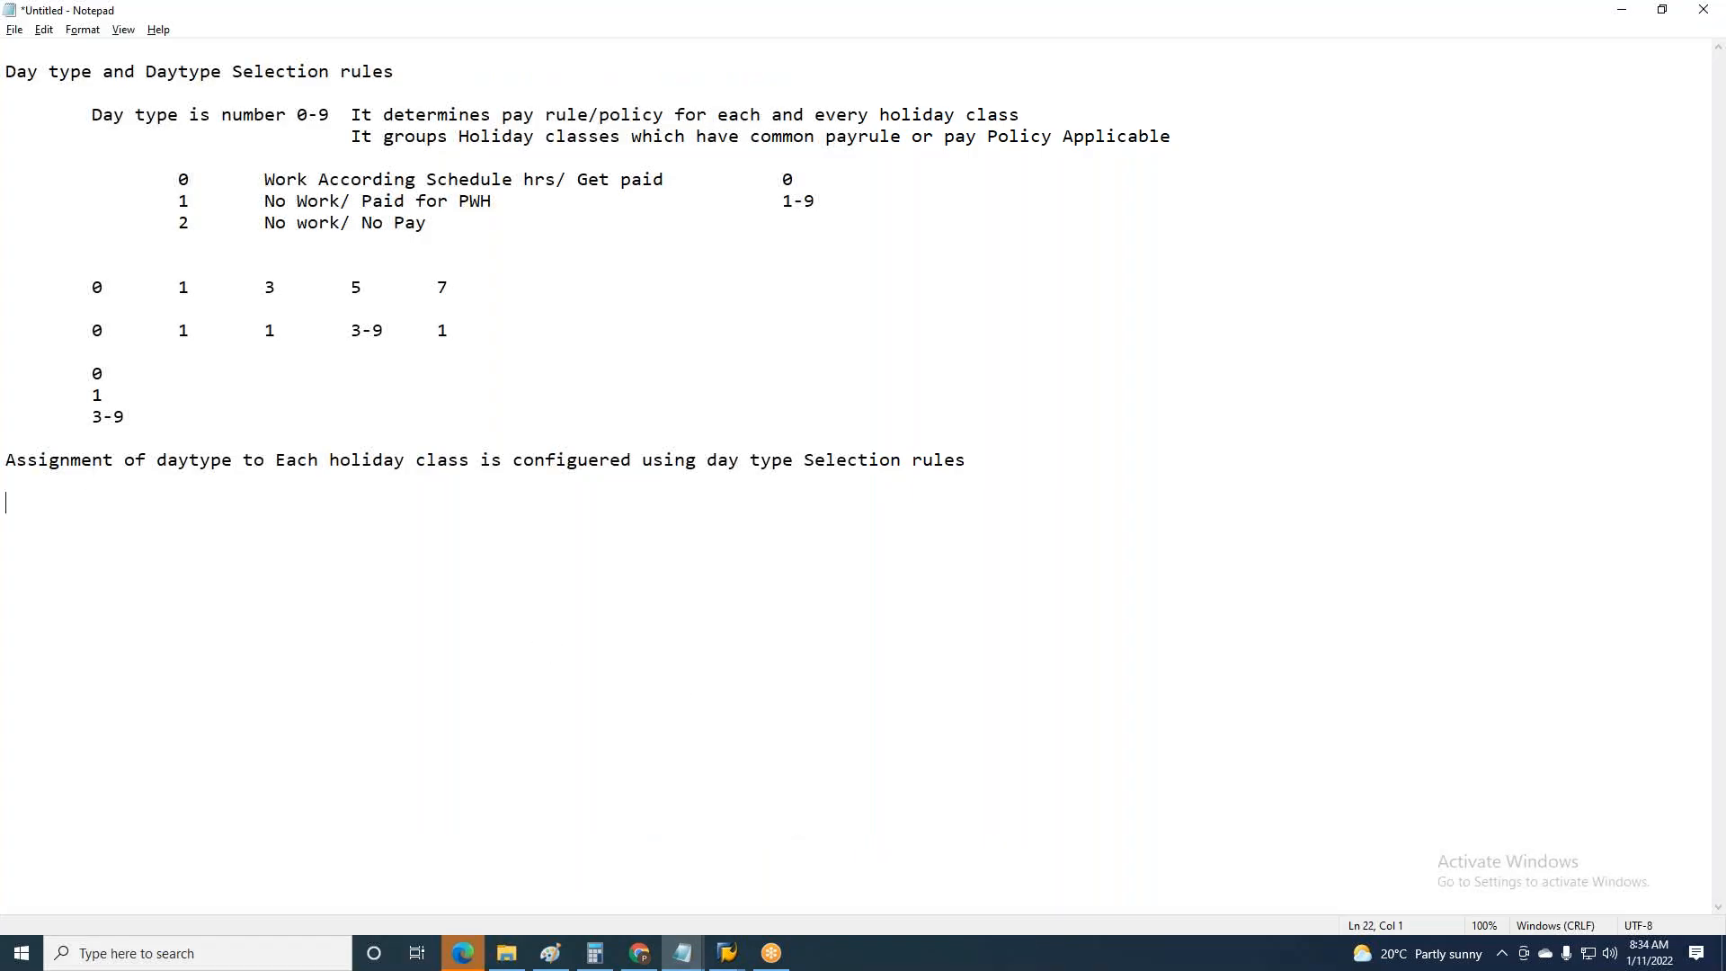
type("weekday ")
type("----")
key("BackSpace")
type("_______")
type(" what")
key("BackSpace")
key("BackSpace")
key("BackSpace")
key("BackSpace")
type("holiday Clas")
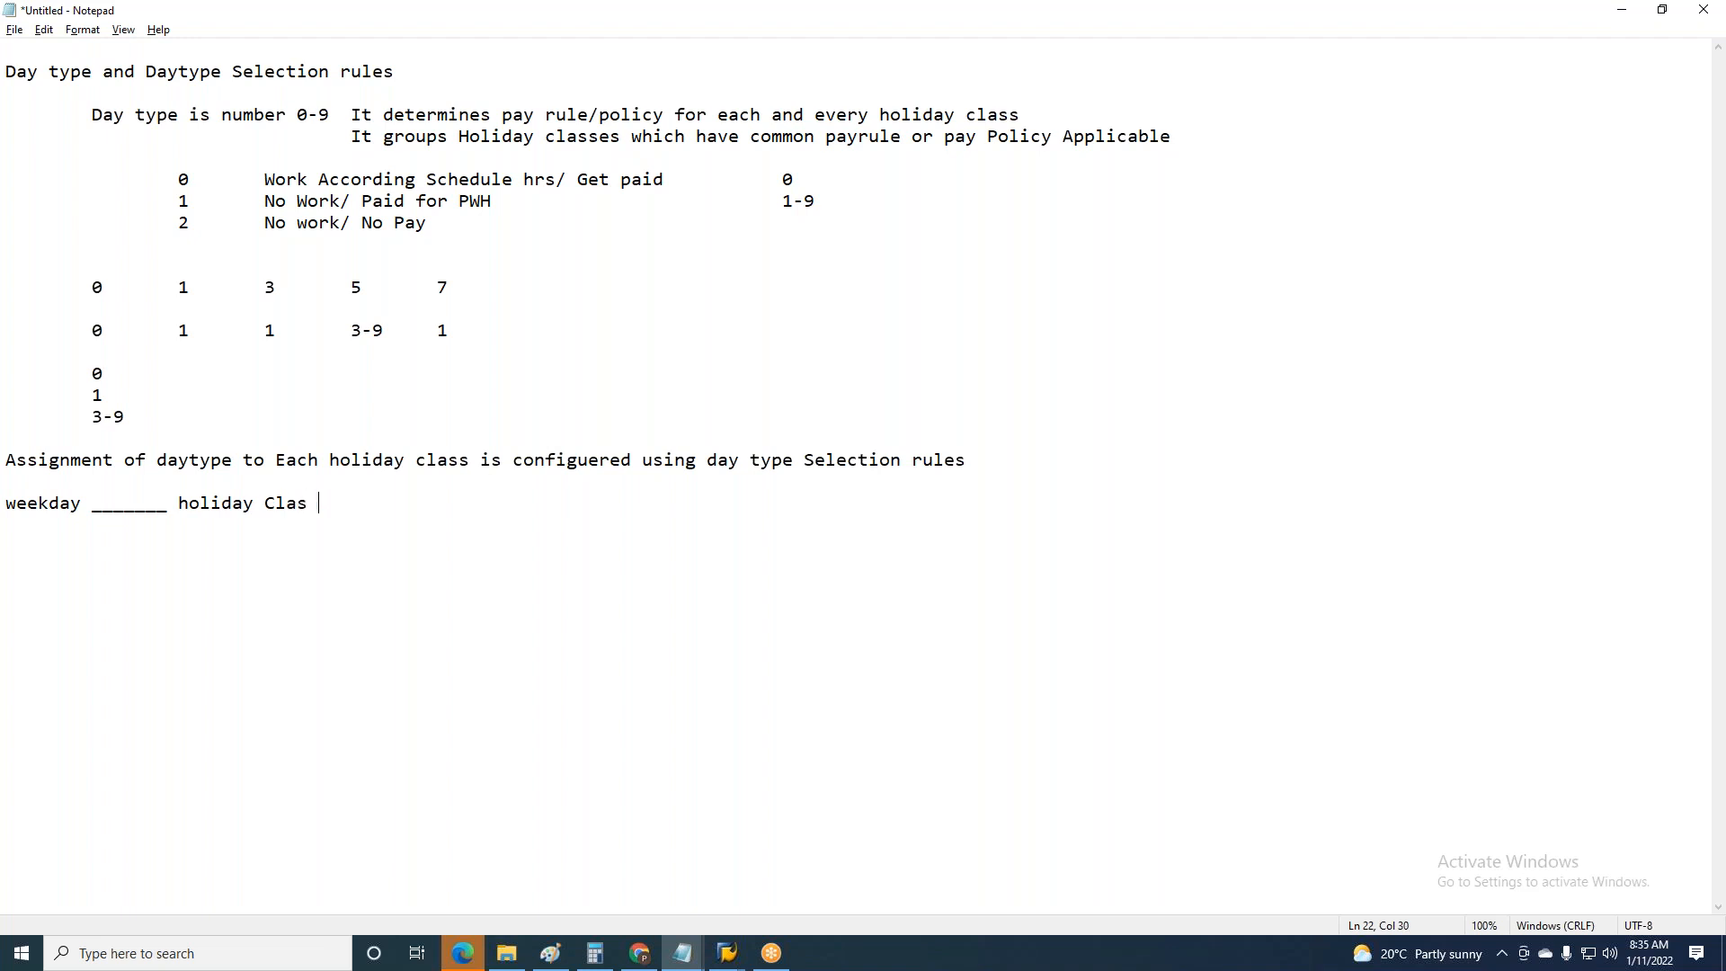
type("s ______\t--> daytype?")
- Mark the weekday of 1 January in the SAP work schedule and enter FR in the weekday blank of the Notepad line
key("alt+Tab")
key("alt+Tab")
mouse_move(727, 953)
left_click(764, 876)
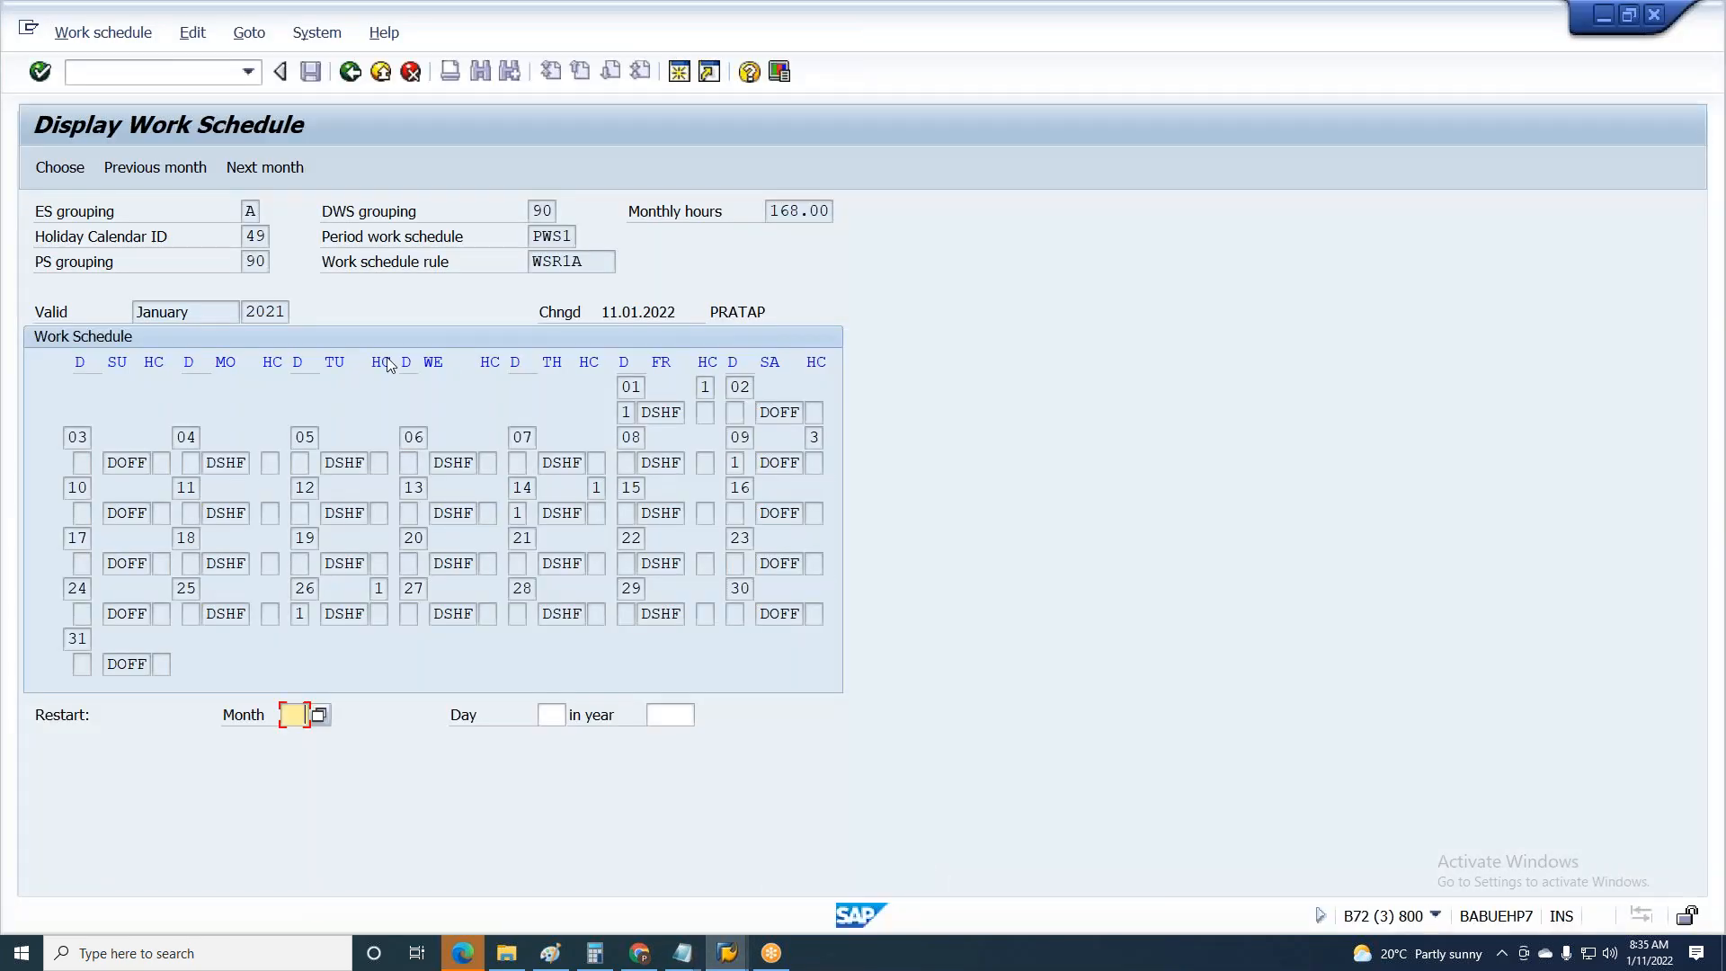
left_click_drag(672, 361, 646, 361)
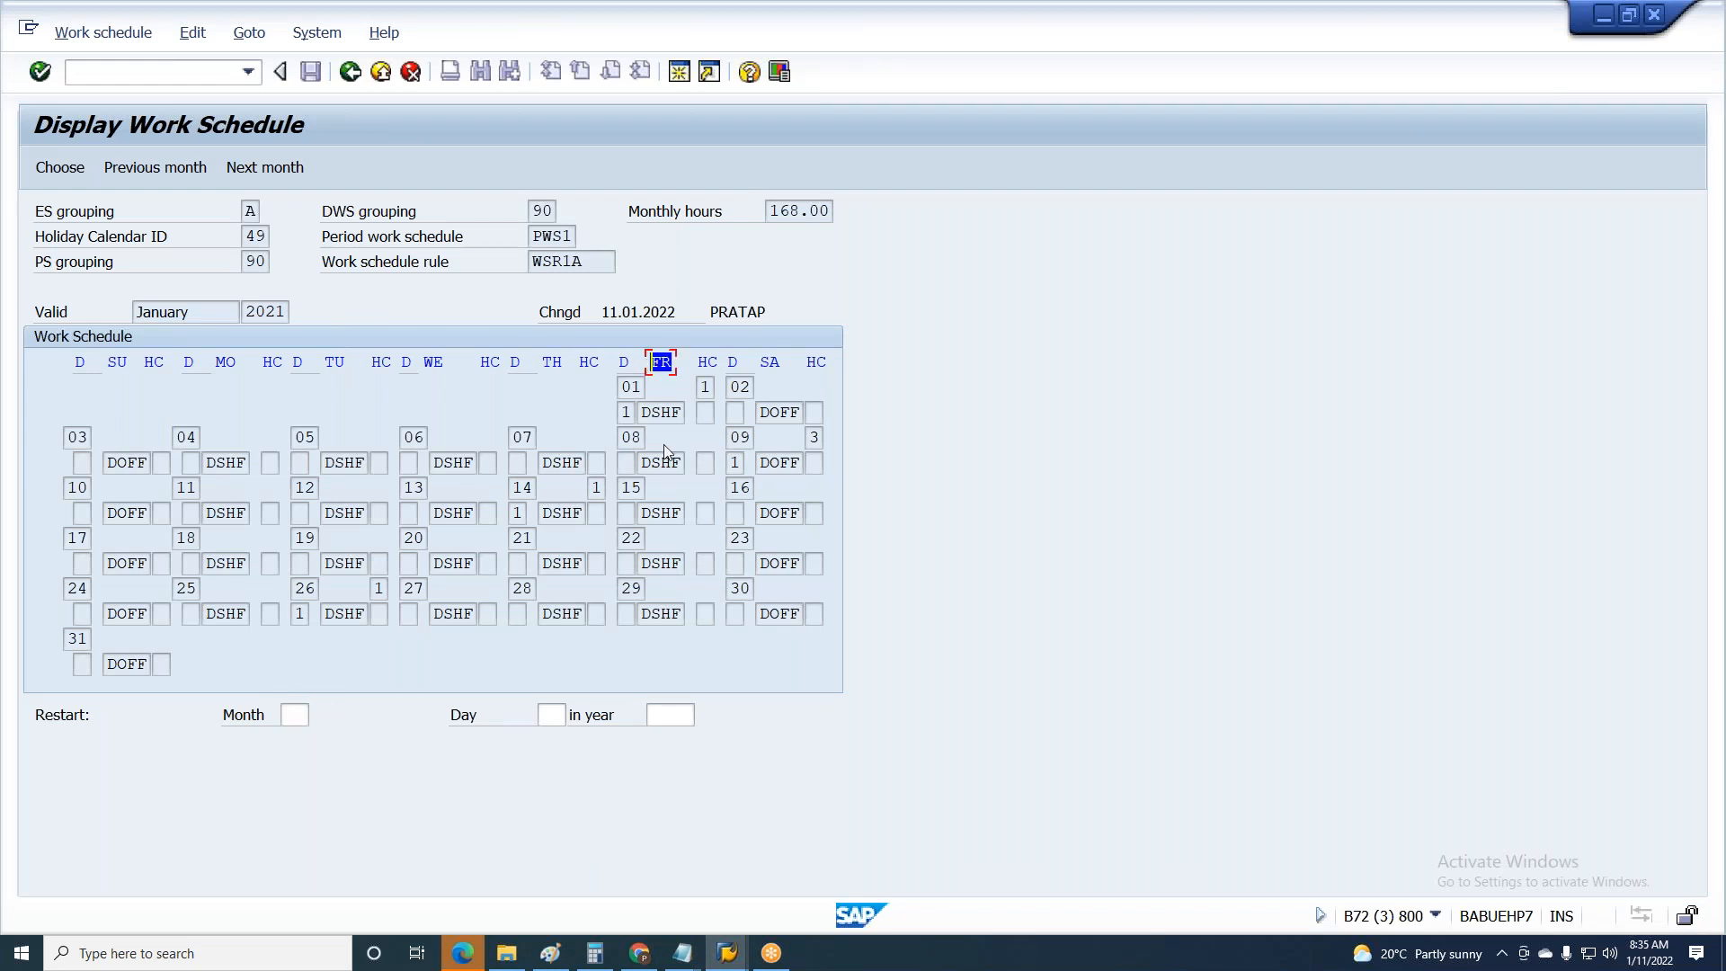
key("alt+Tab")
left_click(116, 502)
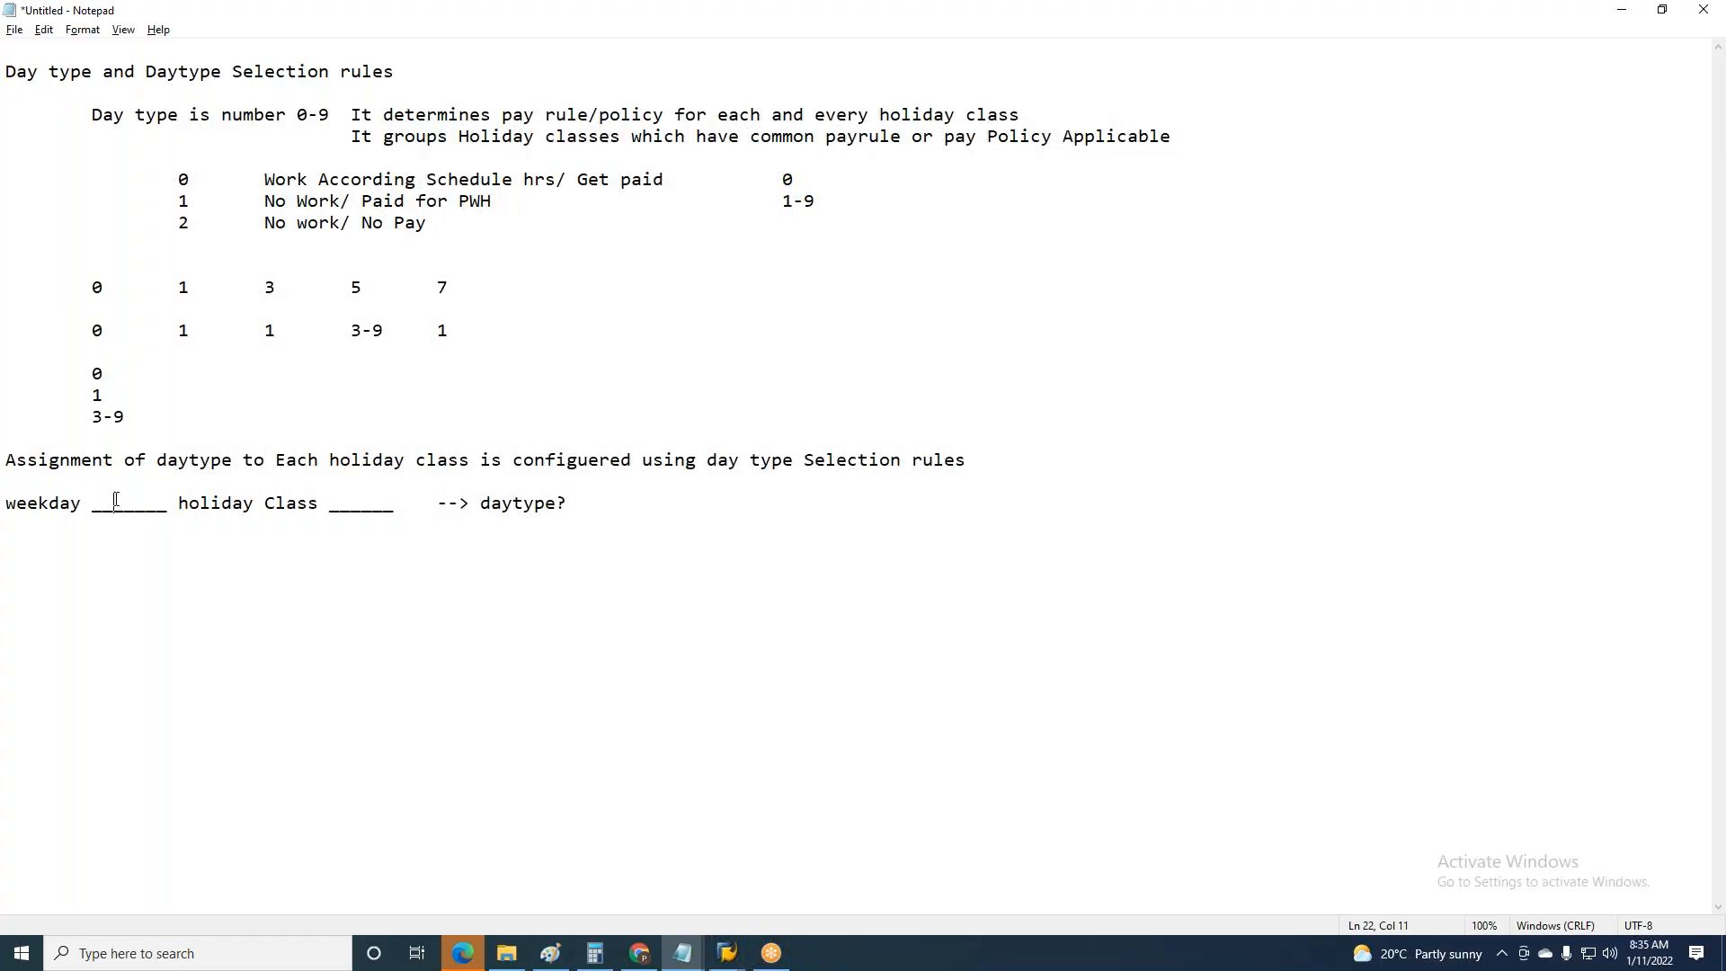
type("FR")
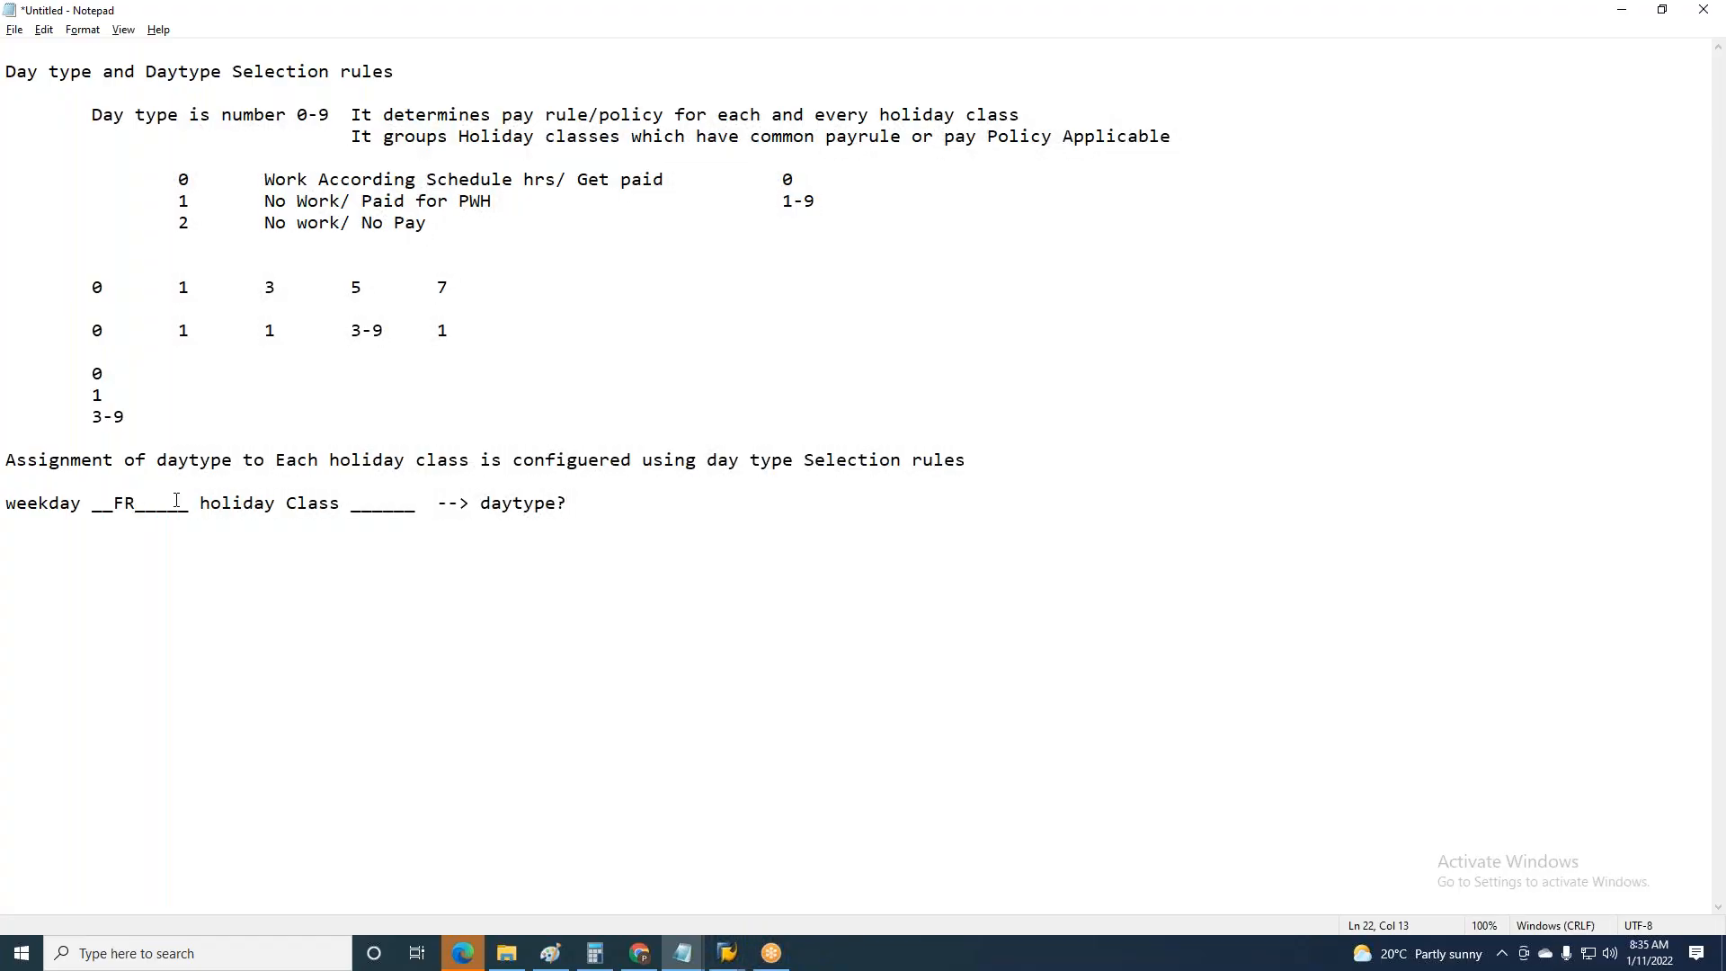
- Check the holiday class of 1 January in the work schedule and enter 1 in the holiday class blank of the notes
key("alt+Tab")
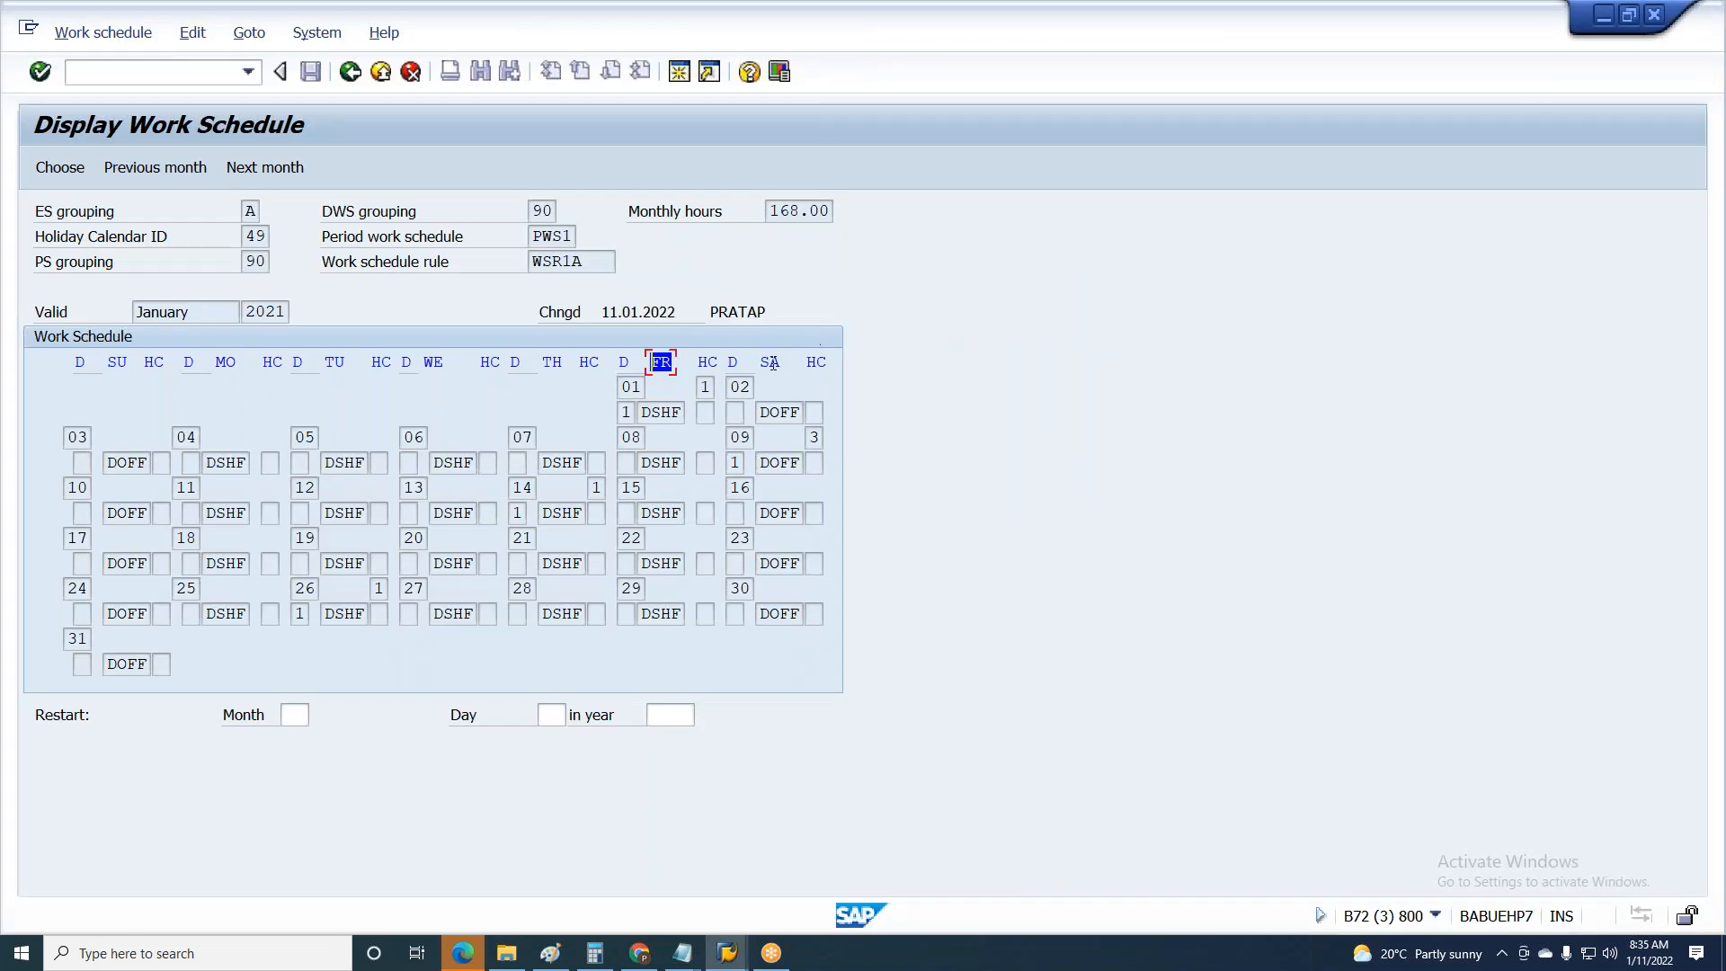
left_click(708, 389)
key("alt+Tab")
left_click(383, 503)
type("1")
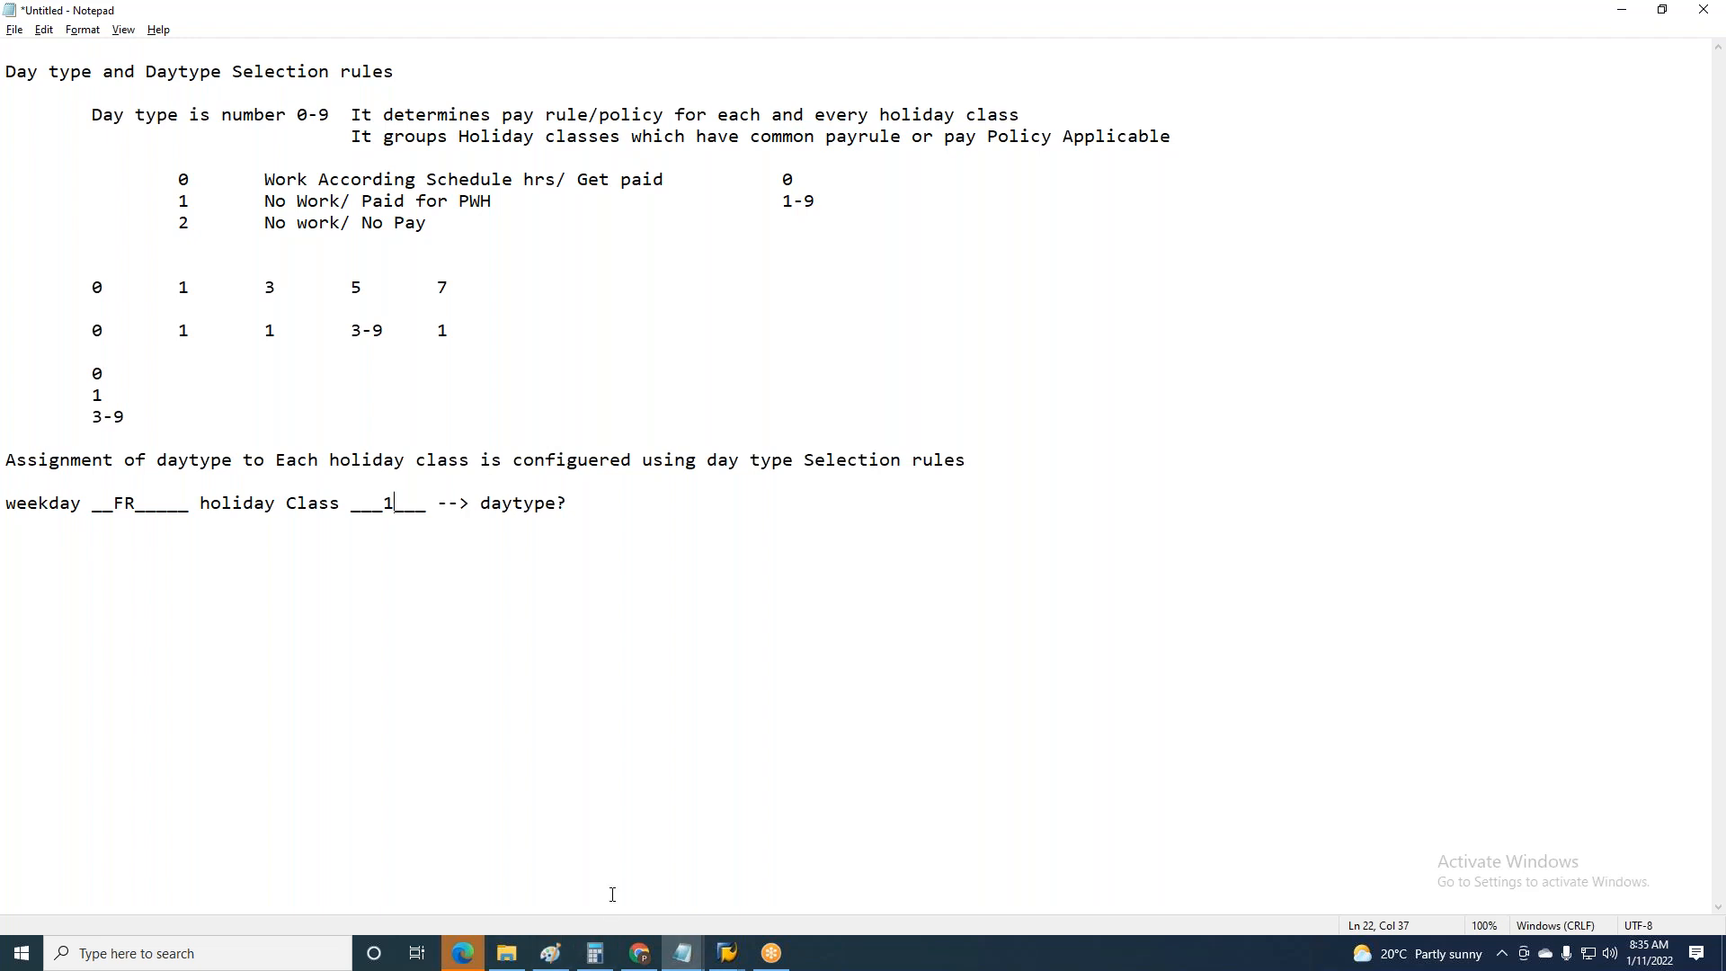
- Look up the weekday day type that selection rule 55 assigns to holiday class 1 in the day type definition rules
left_click(727, 953)
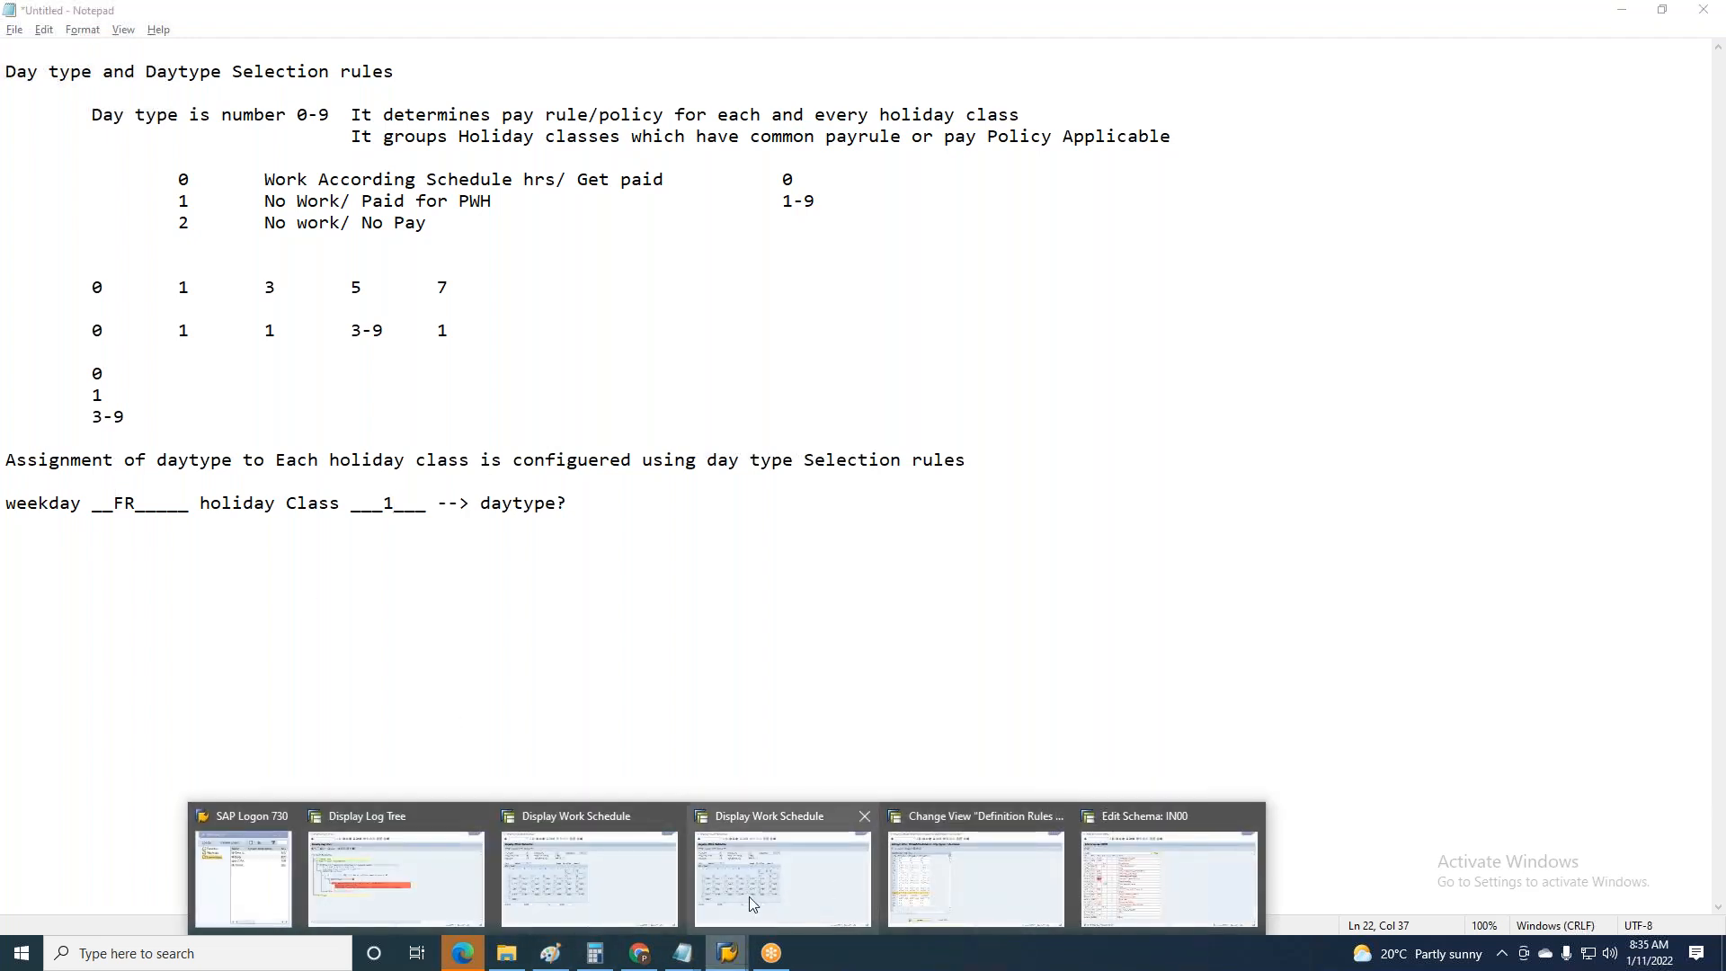
left_click(924, 903)
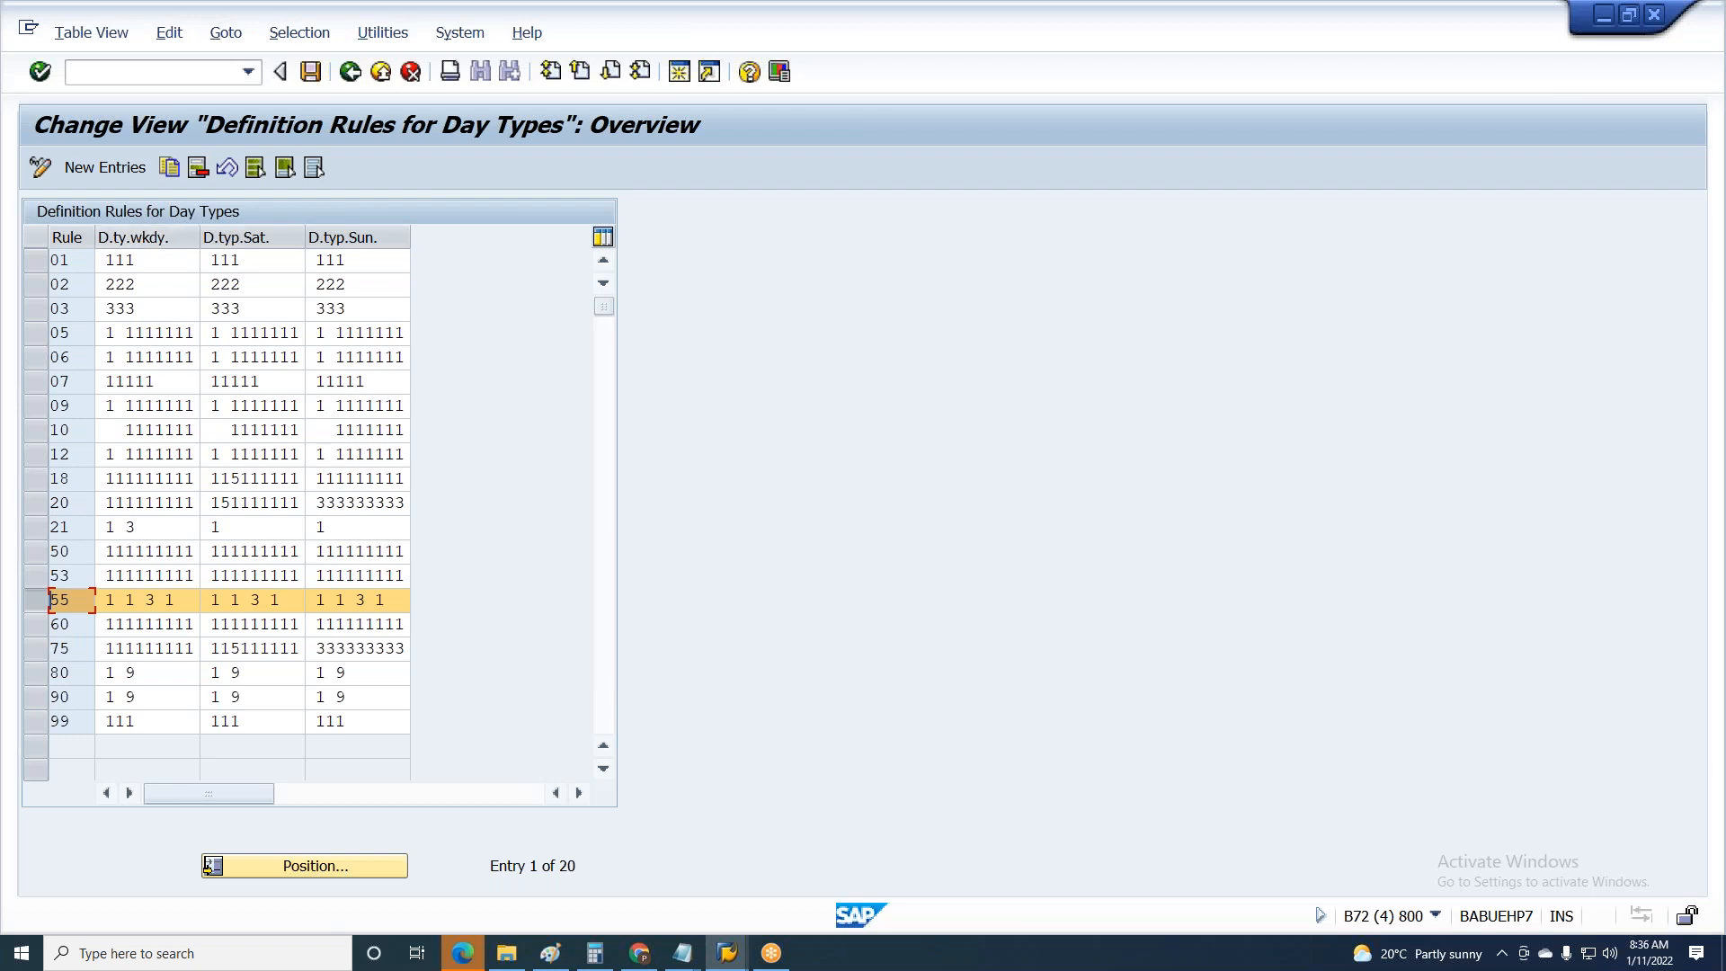
key("alt+Tab")
key("shift+Left")
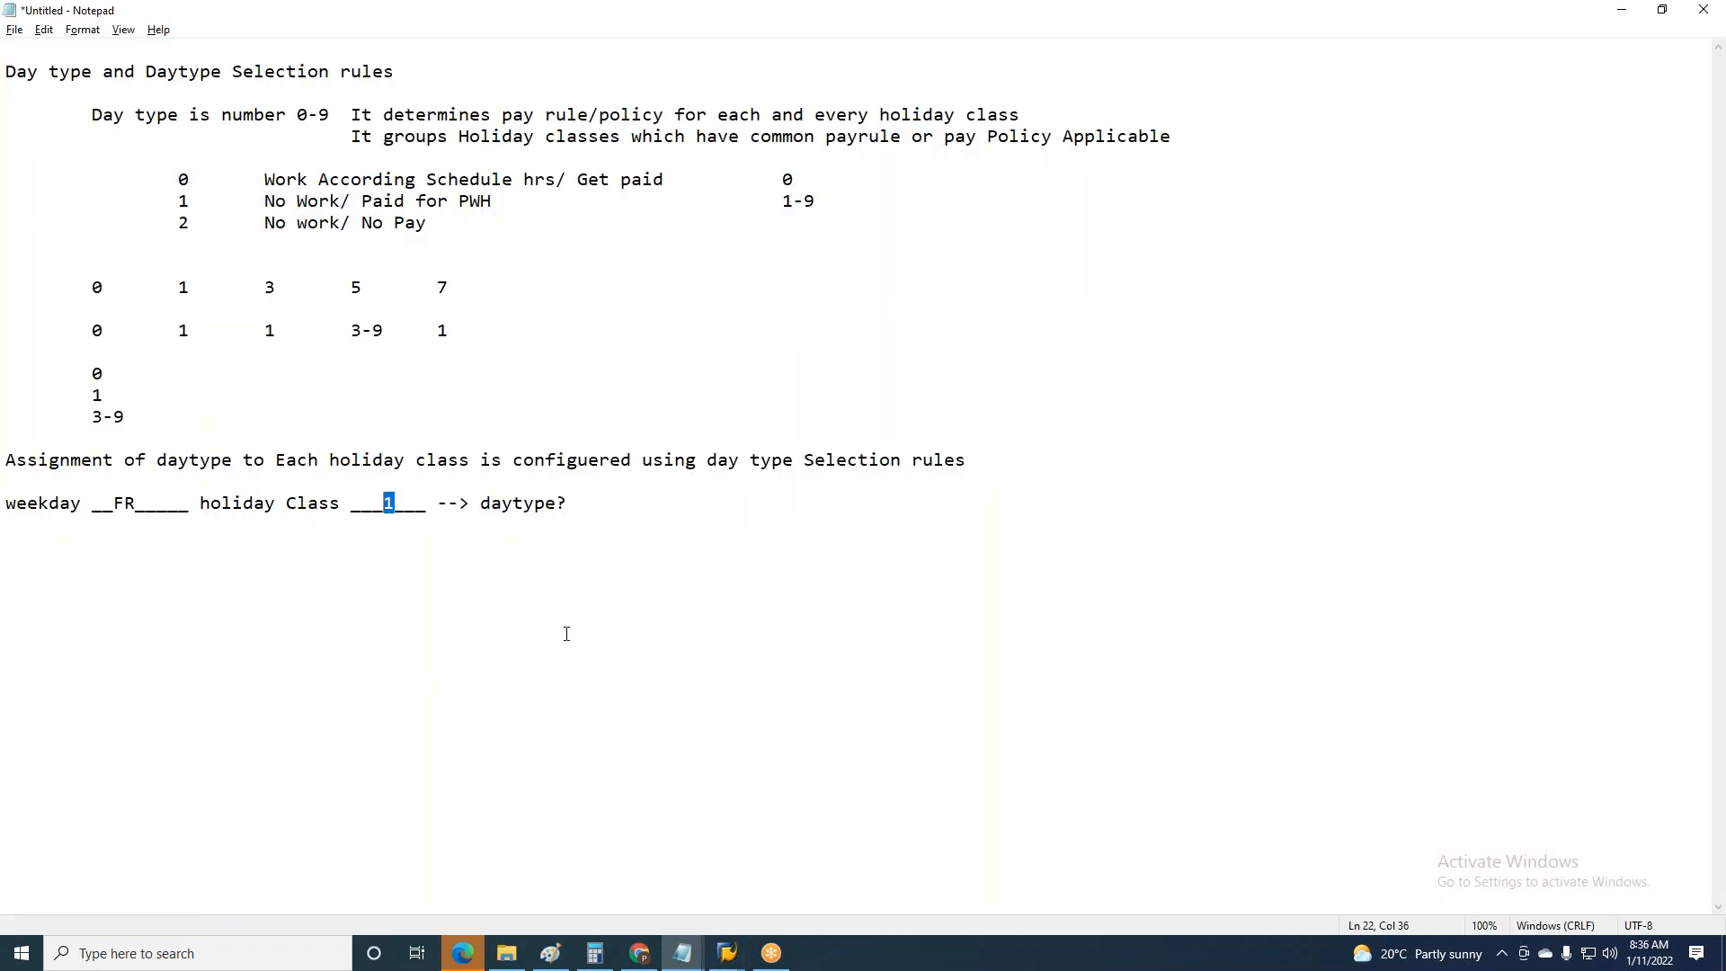
key("alt+Tab")
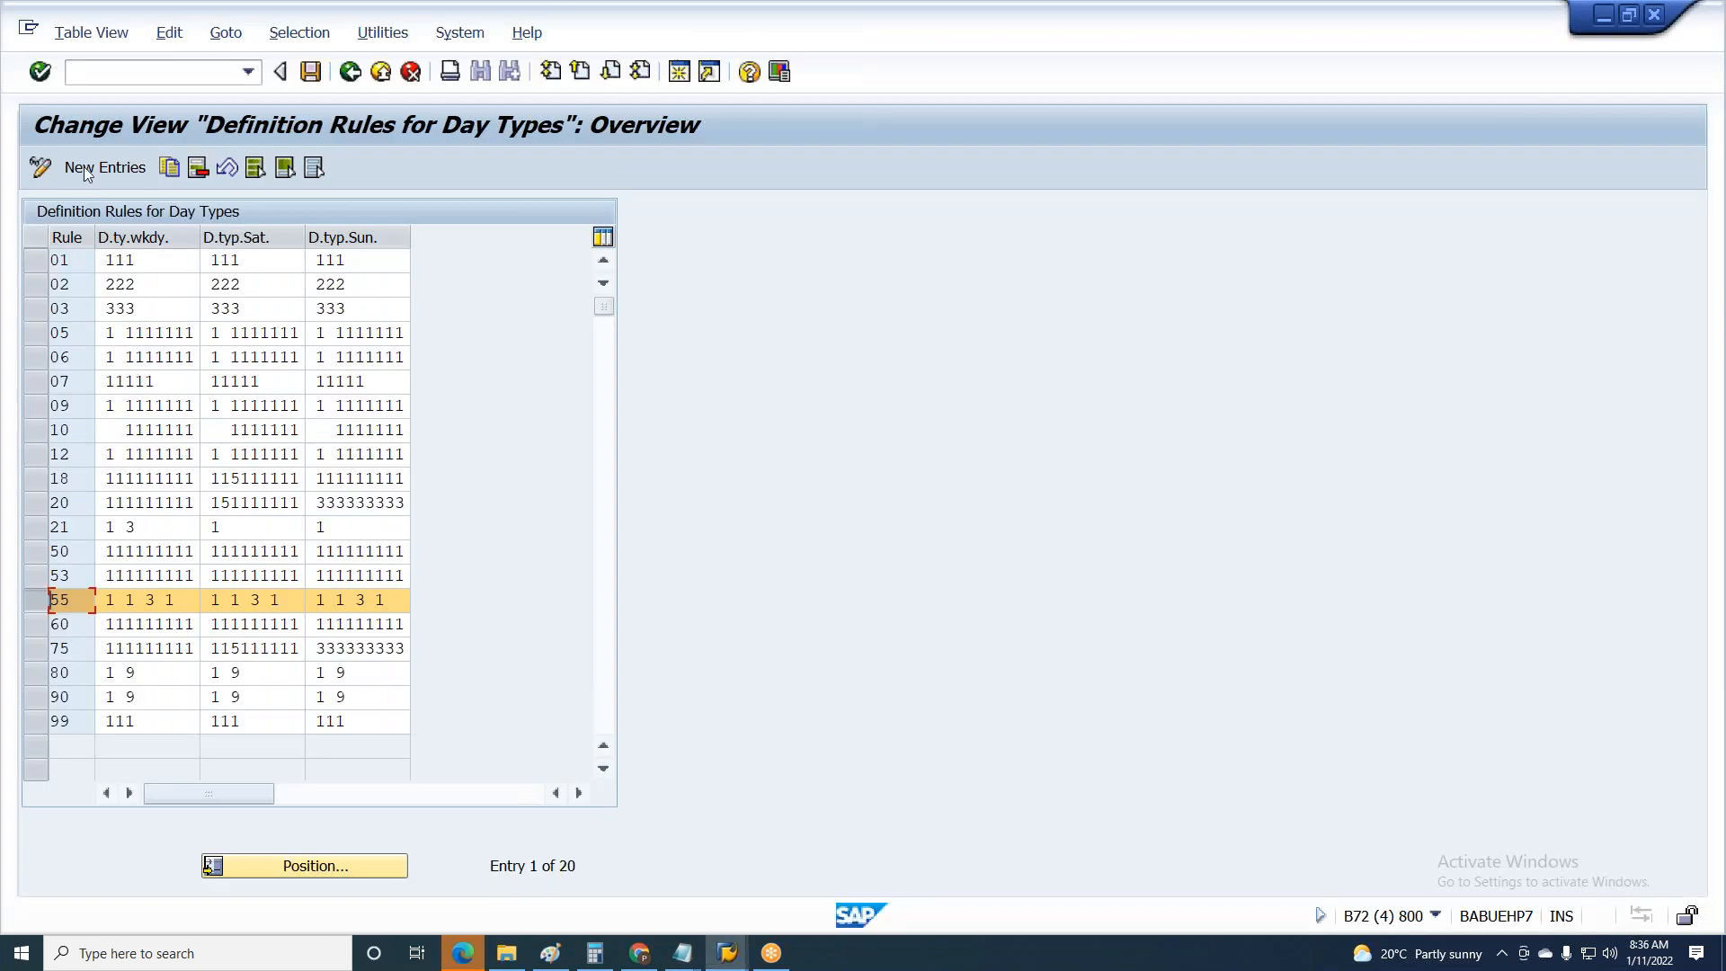
double_click(108, 600)
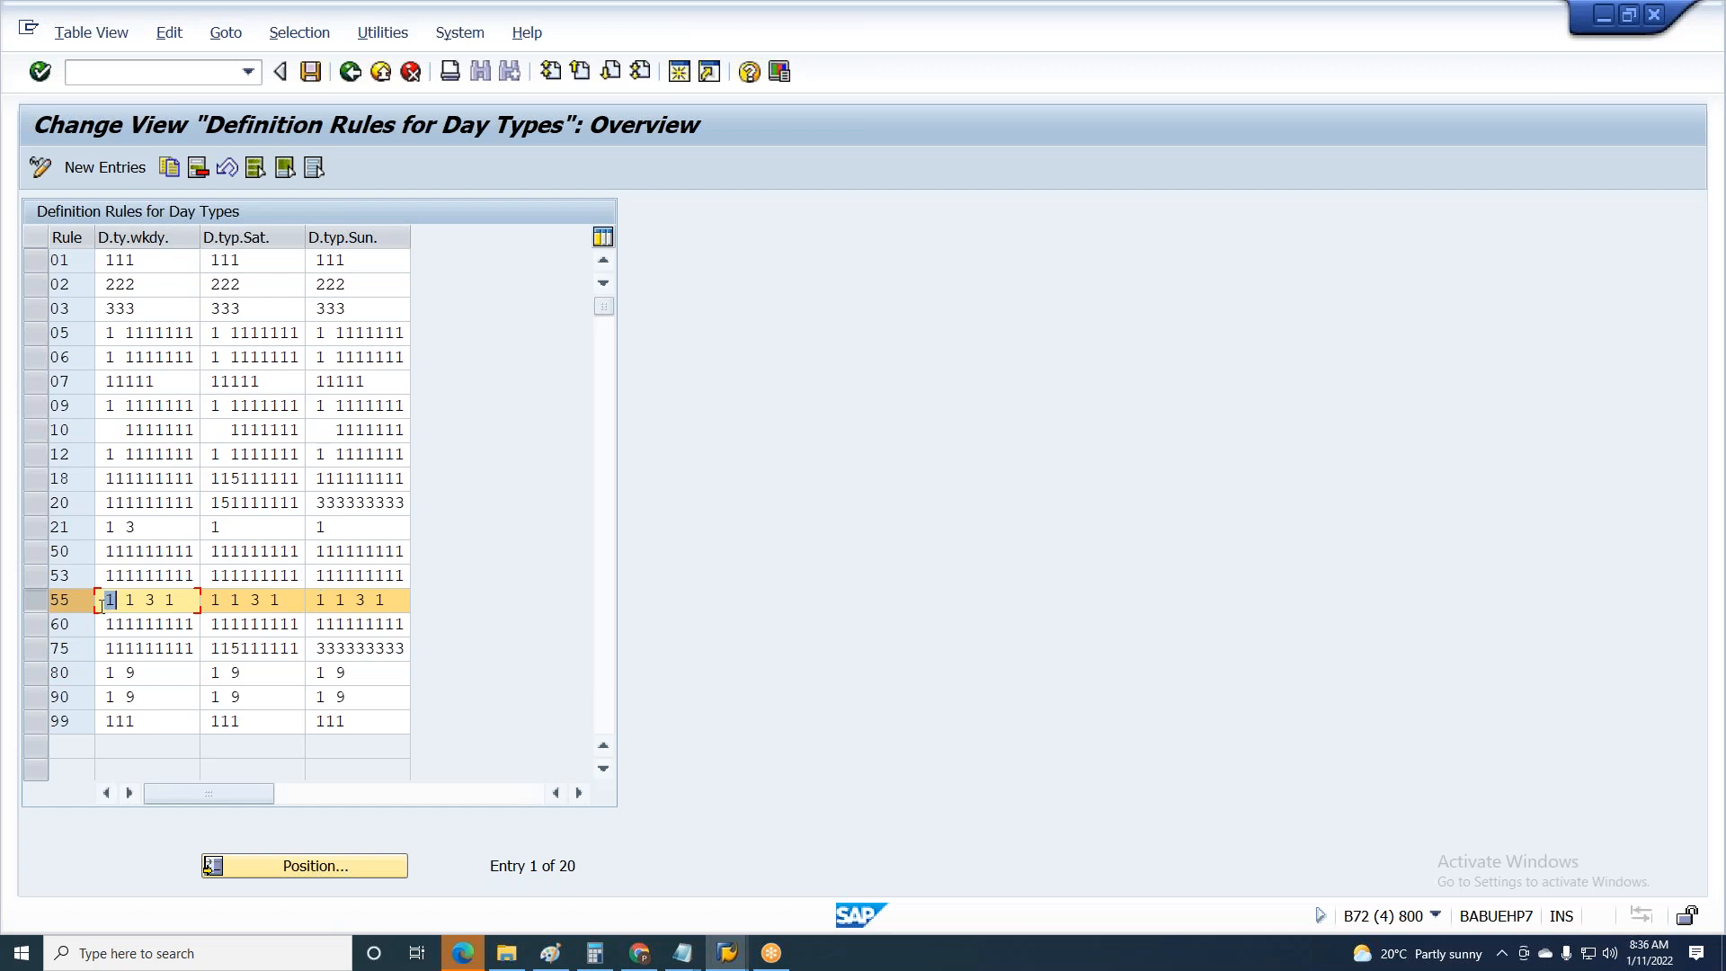
mouse_move(106, 600)
left_mouse_down()
mouse_move(124, 601)
mouse_move(105, 600)
left_mouse_up()
- Compare the notes with the day type generated for Friday 1 January in the displayed work schedule
key("alt+Tab")
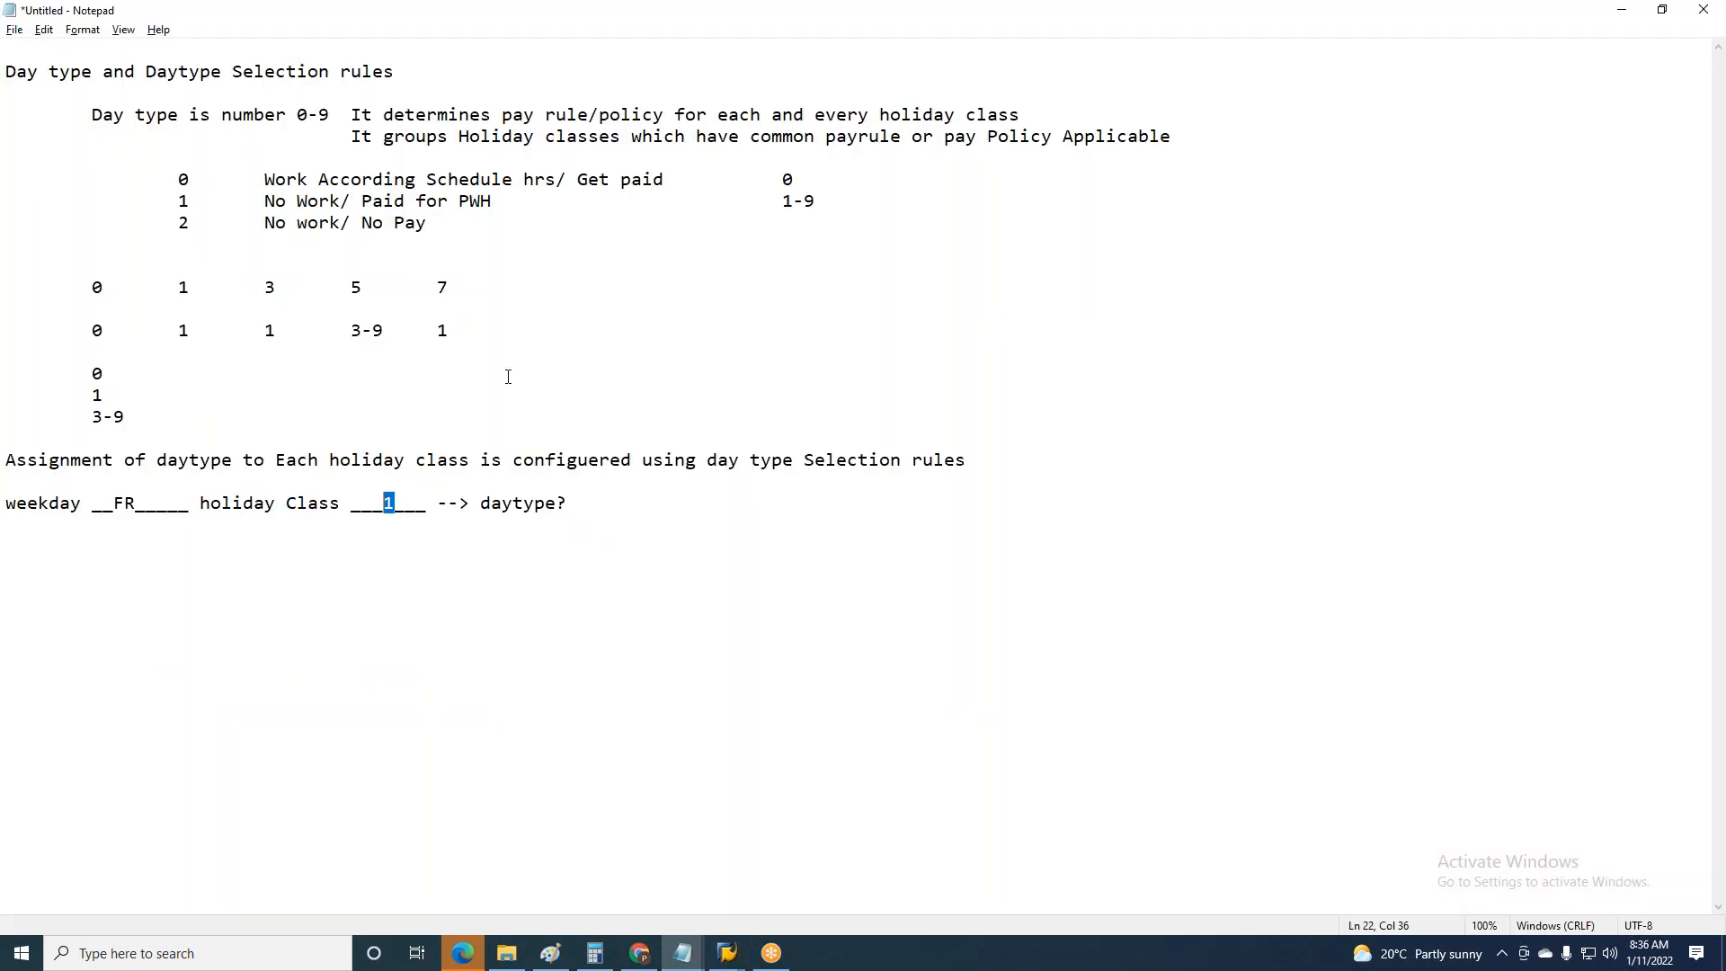
key("alt+Tab")
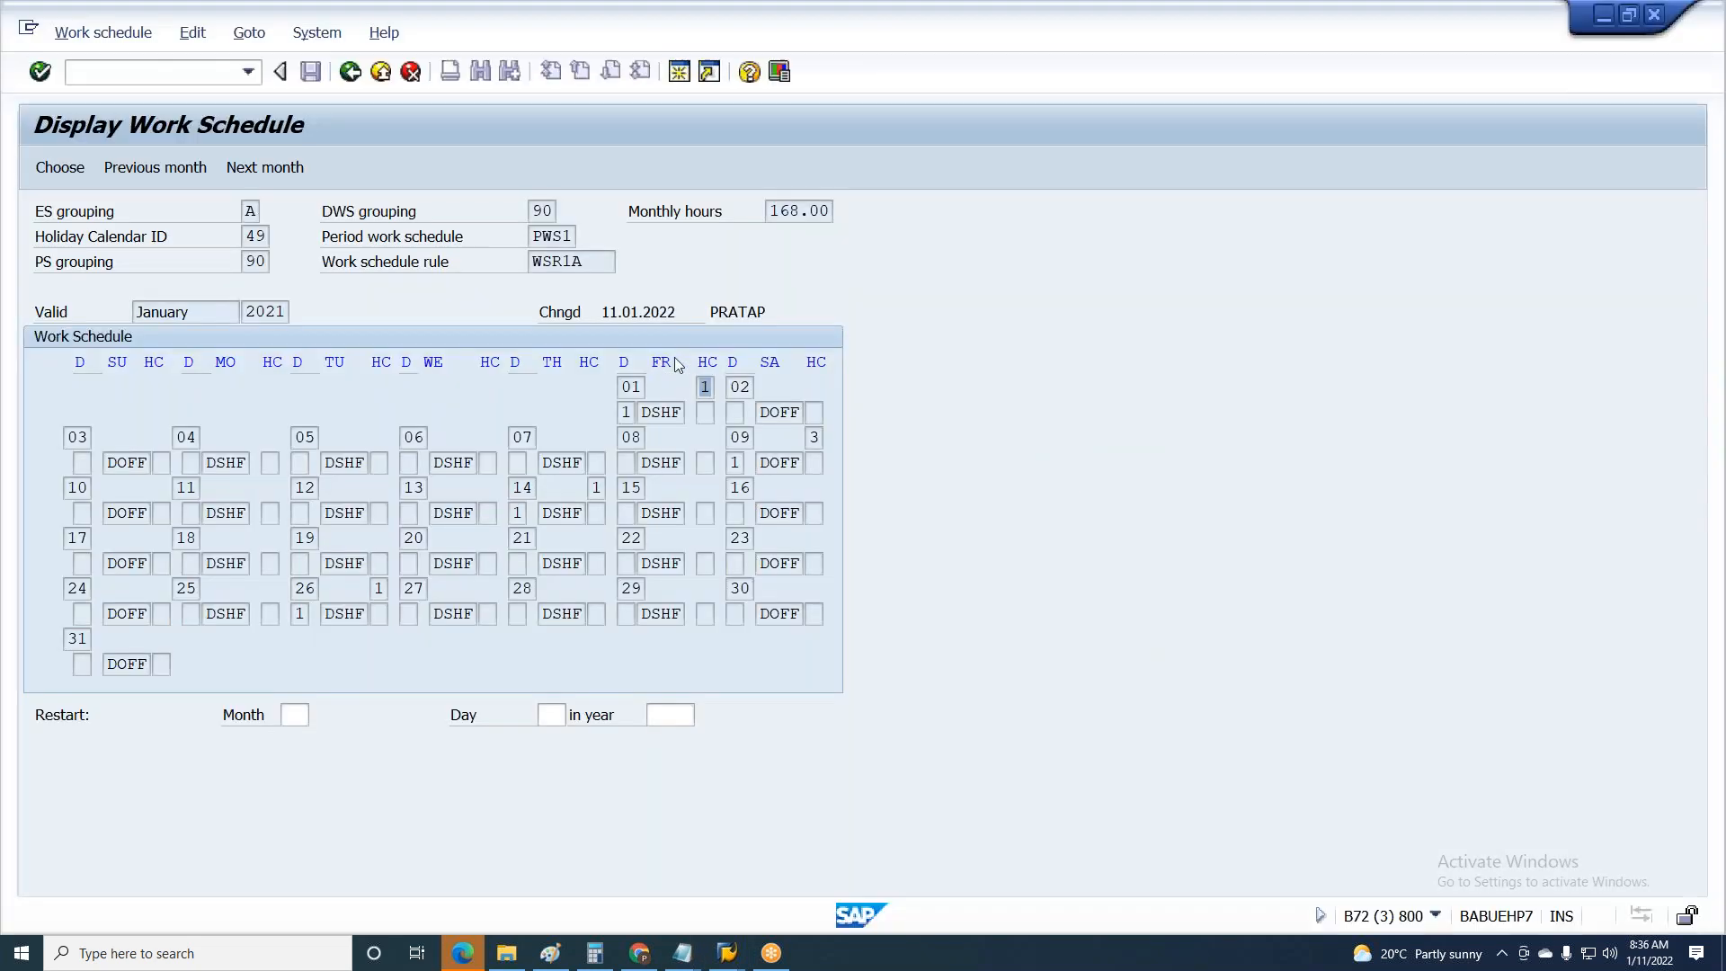
left_click_drag(620, 412, 634, 411)
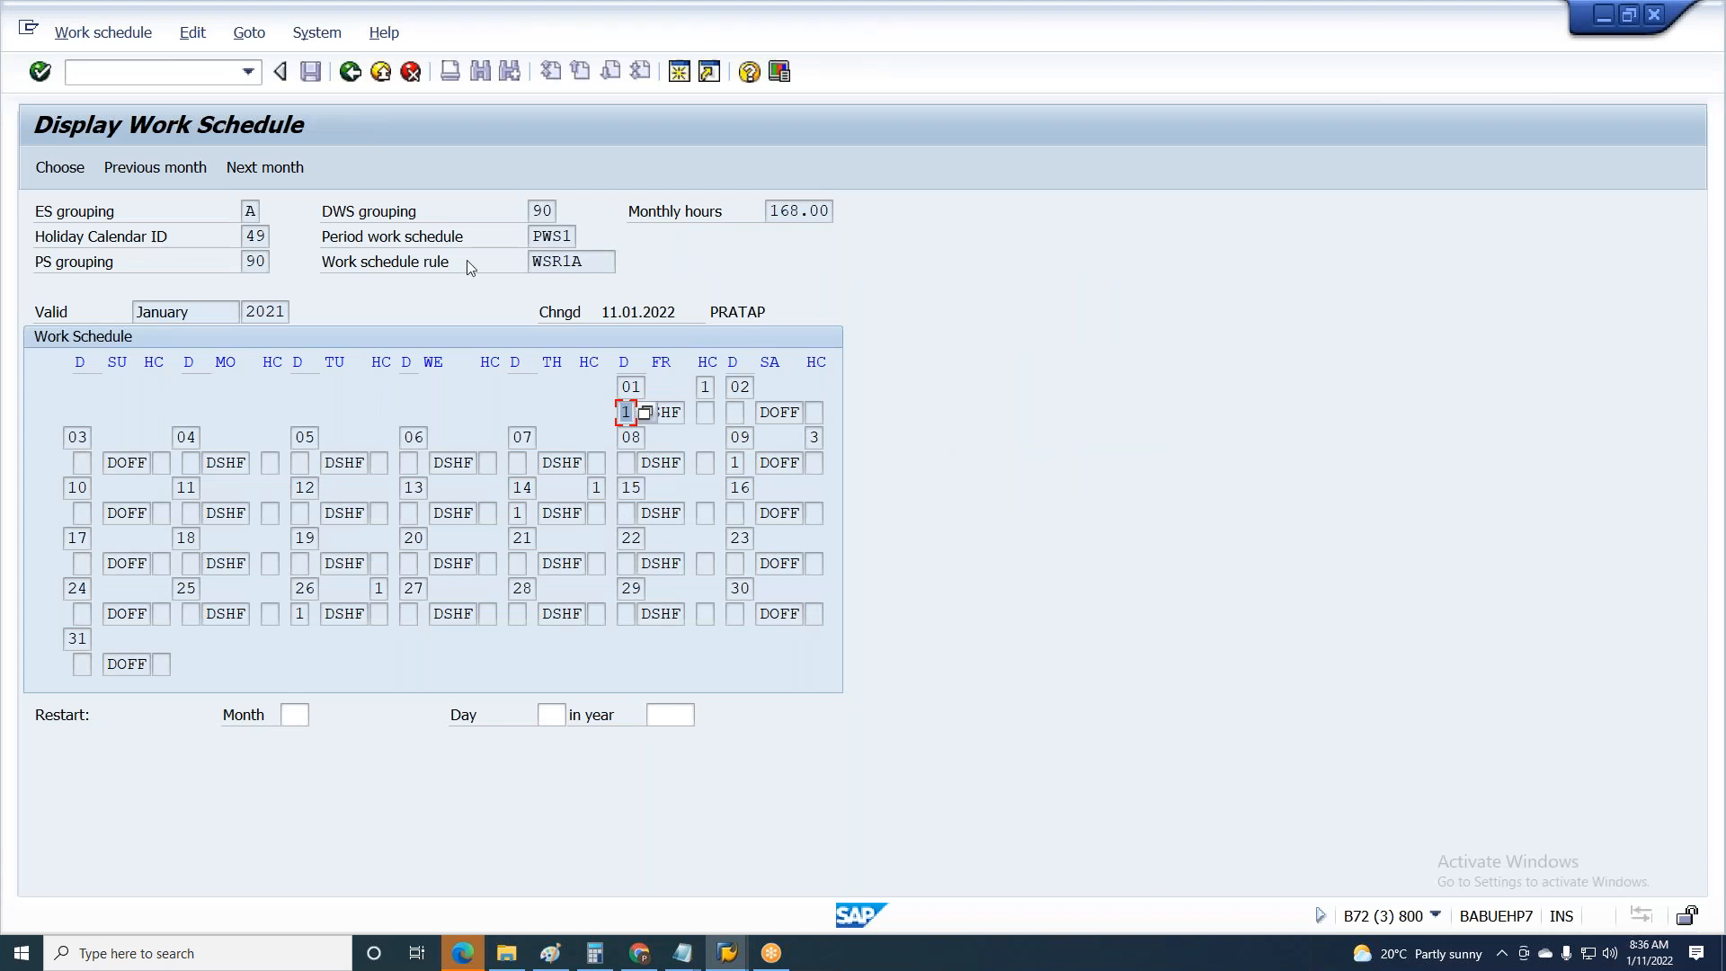
- Replace the weekday in the Notepad example line with sat and restore the word Holiday after it
left_click(771, 363)
key("alt+Tab")
left_click_drag(137, 504, 208, 539)
key("Delete")
key("BackSpace")
type("SAT")
key("BackSpace")
key("BackSpace")
key("BackSpace")
key("BackSpace")
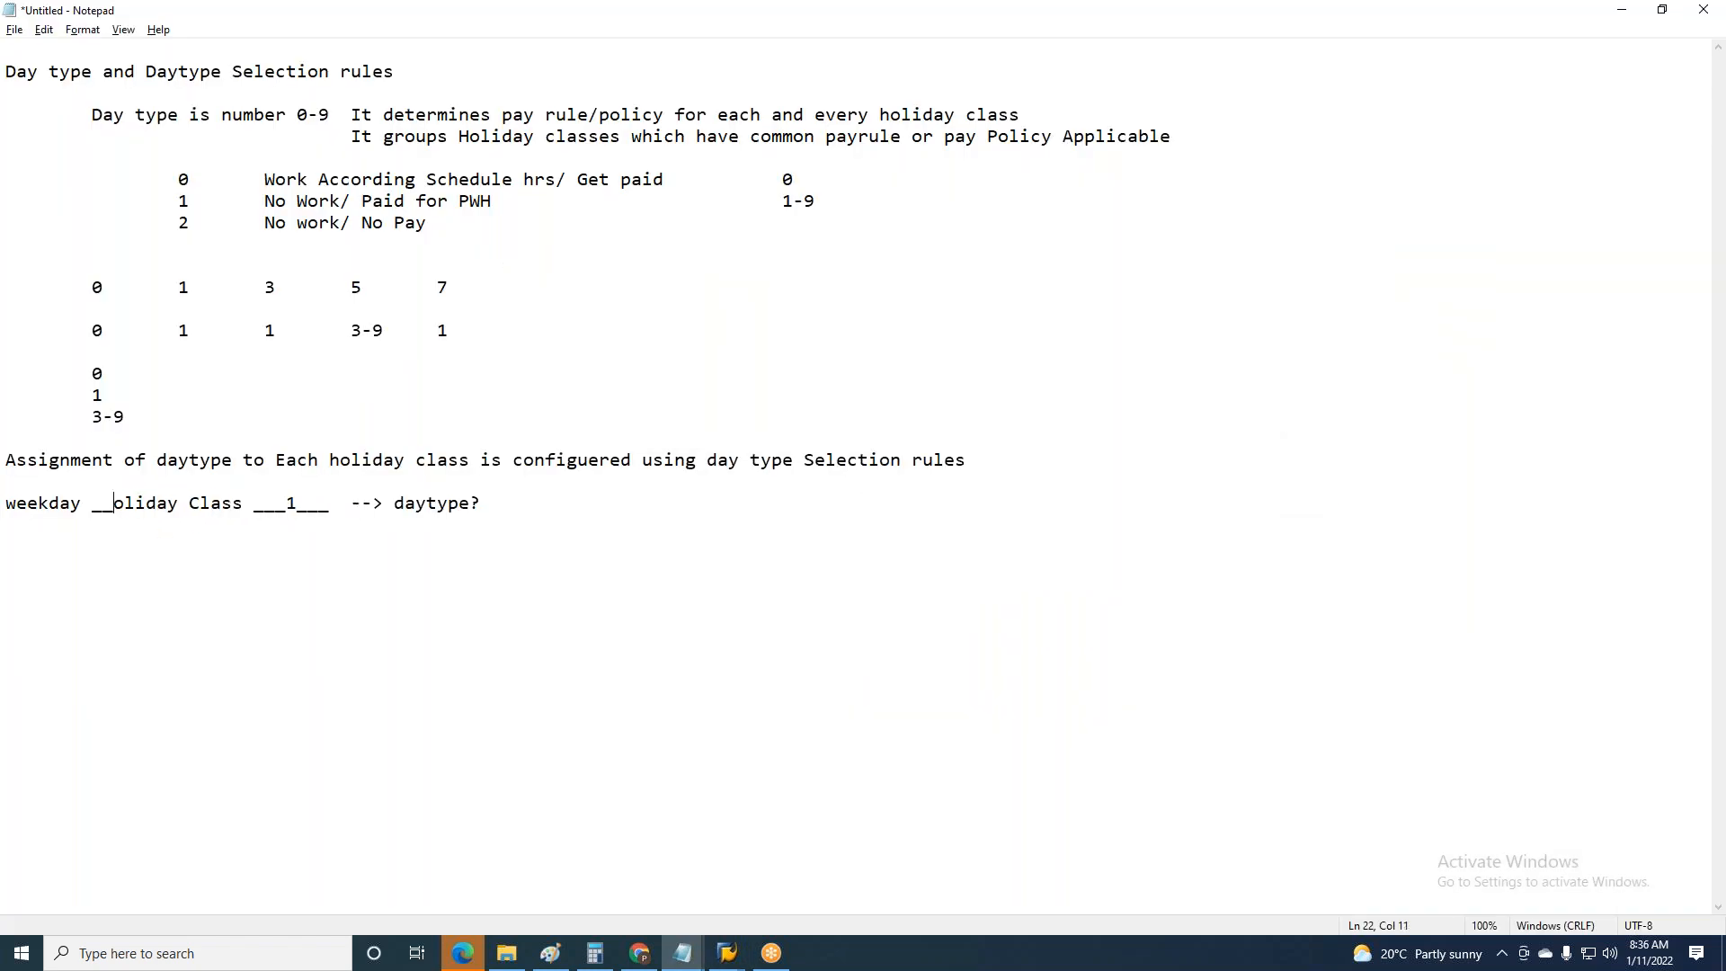
type("sat ")
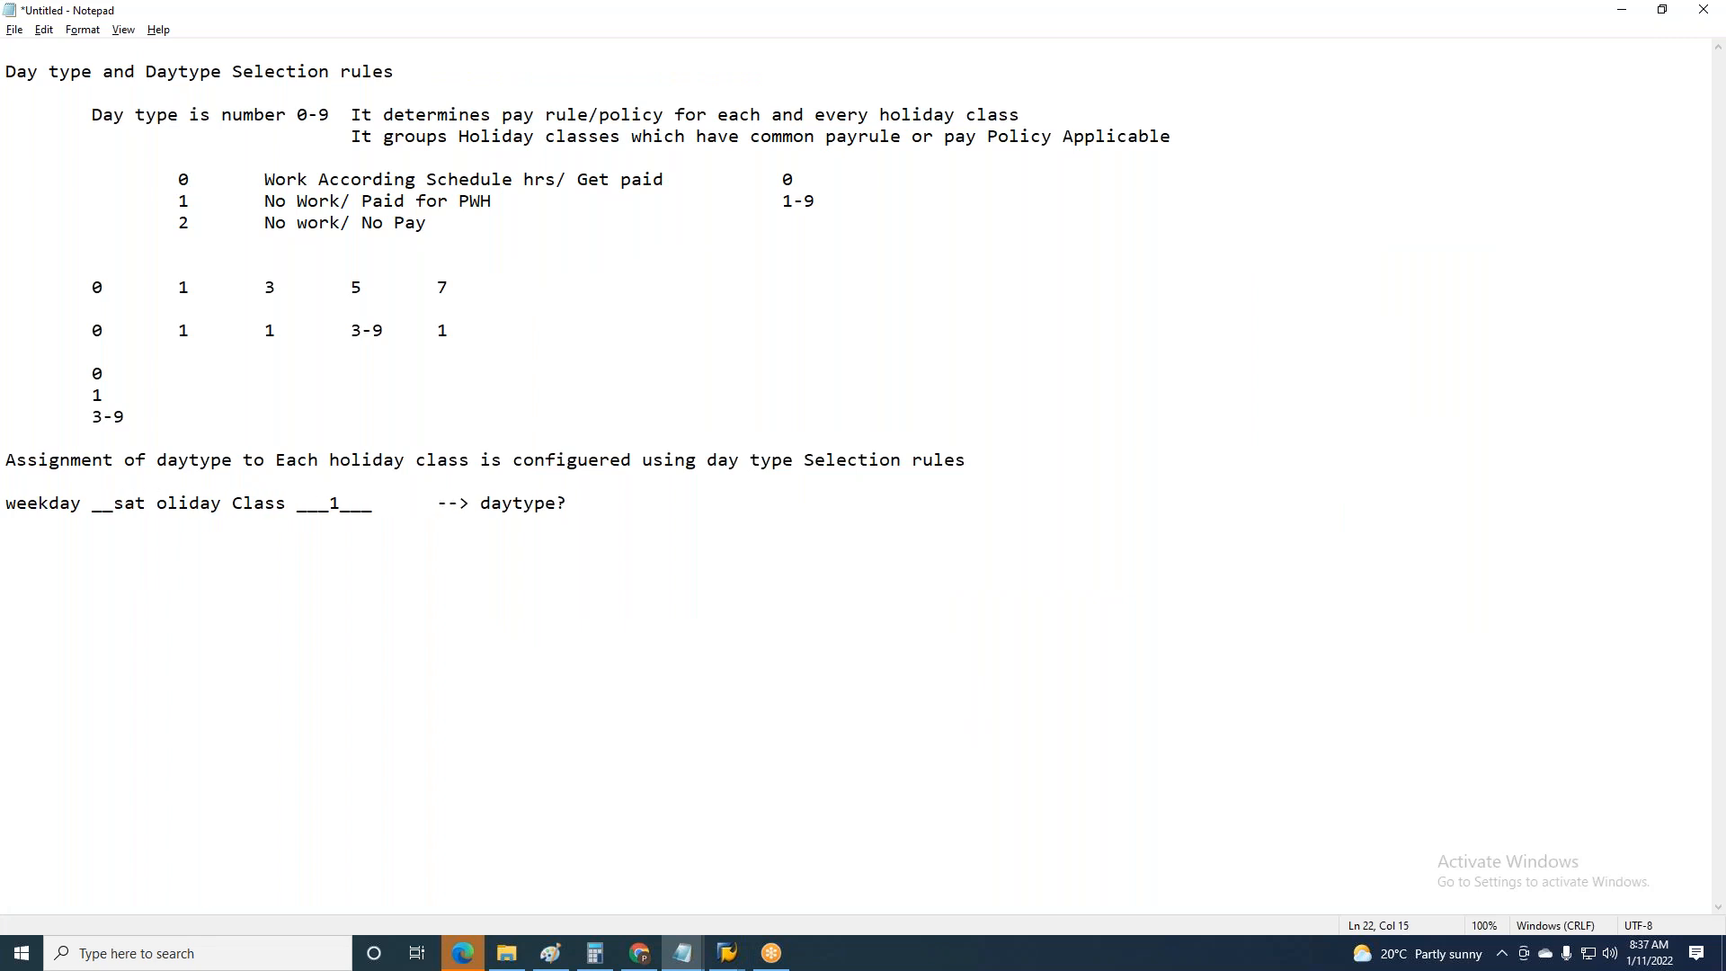
type(" H")
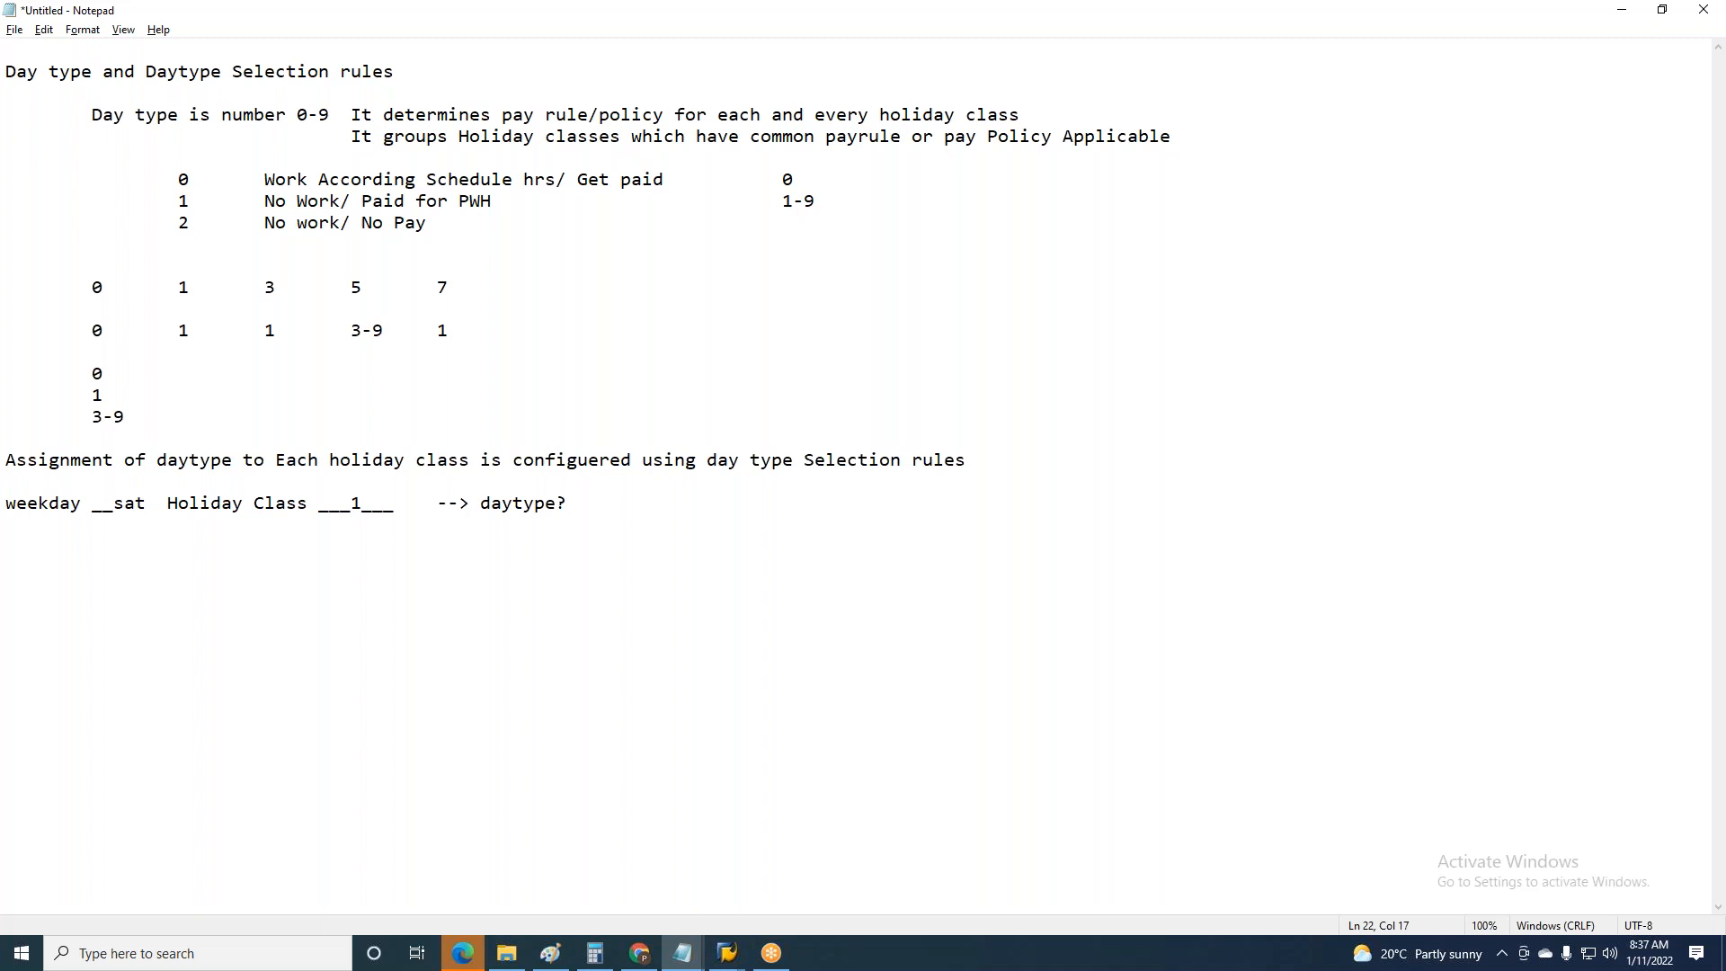
- Set the holiday class in the Saturday example line to 0
left_click(358, 505)
key("shift+Left")
type("0")
- Look up the Saturday day type that selection rule 55 assigns to holiday class 0 in the SAP definition rules
key("alt+Tab")
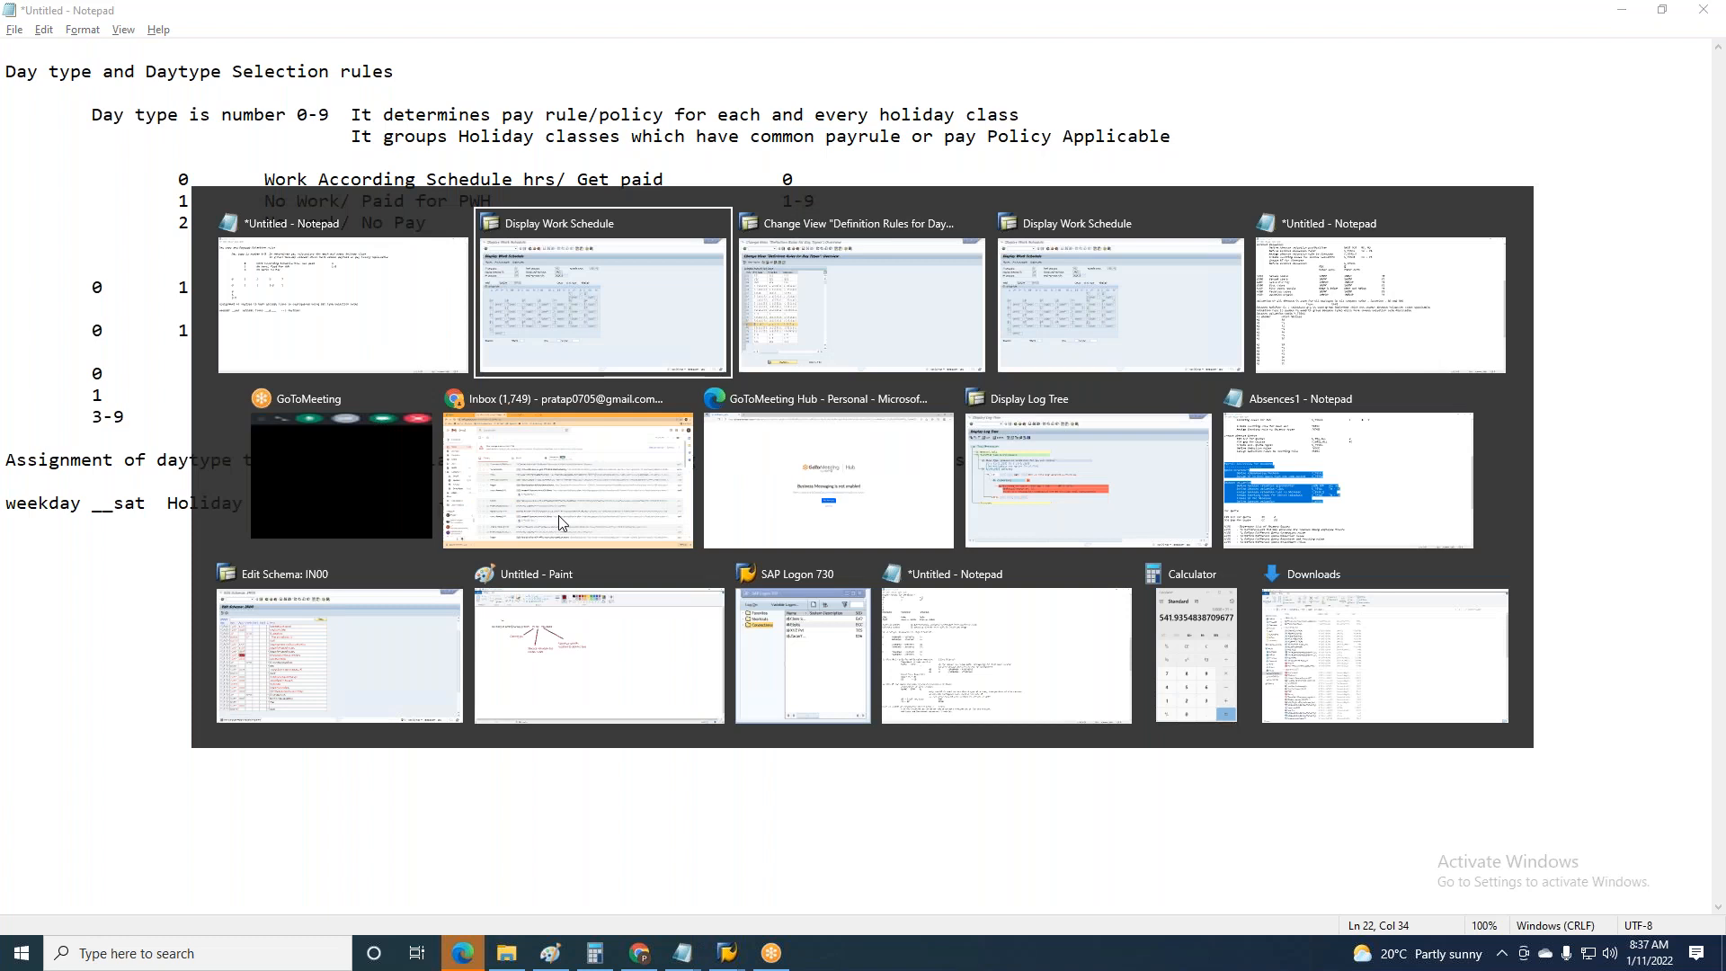
key("alt+Tab")
key("Tab")
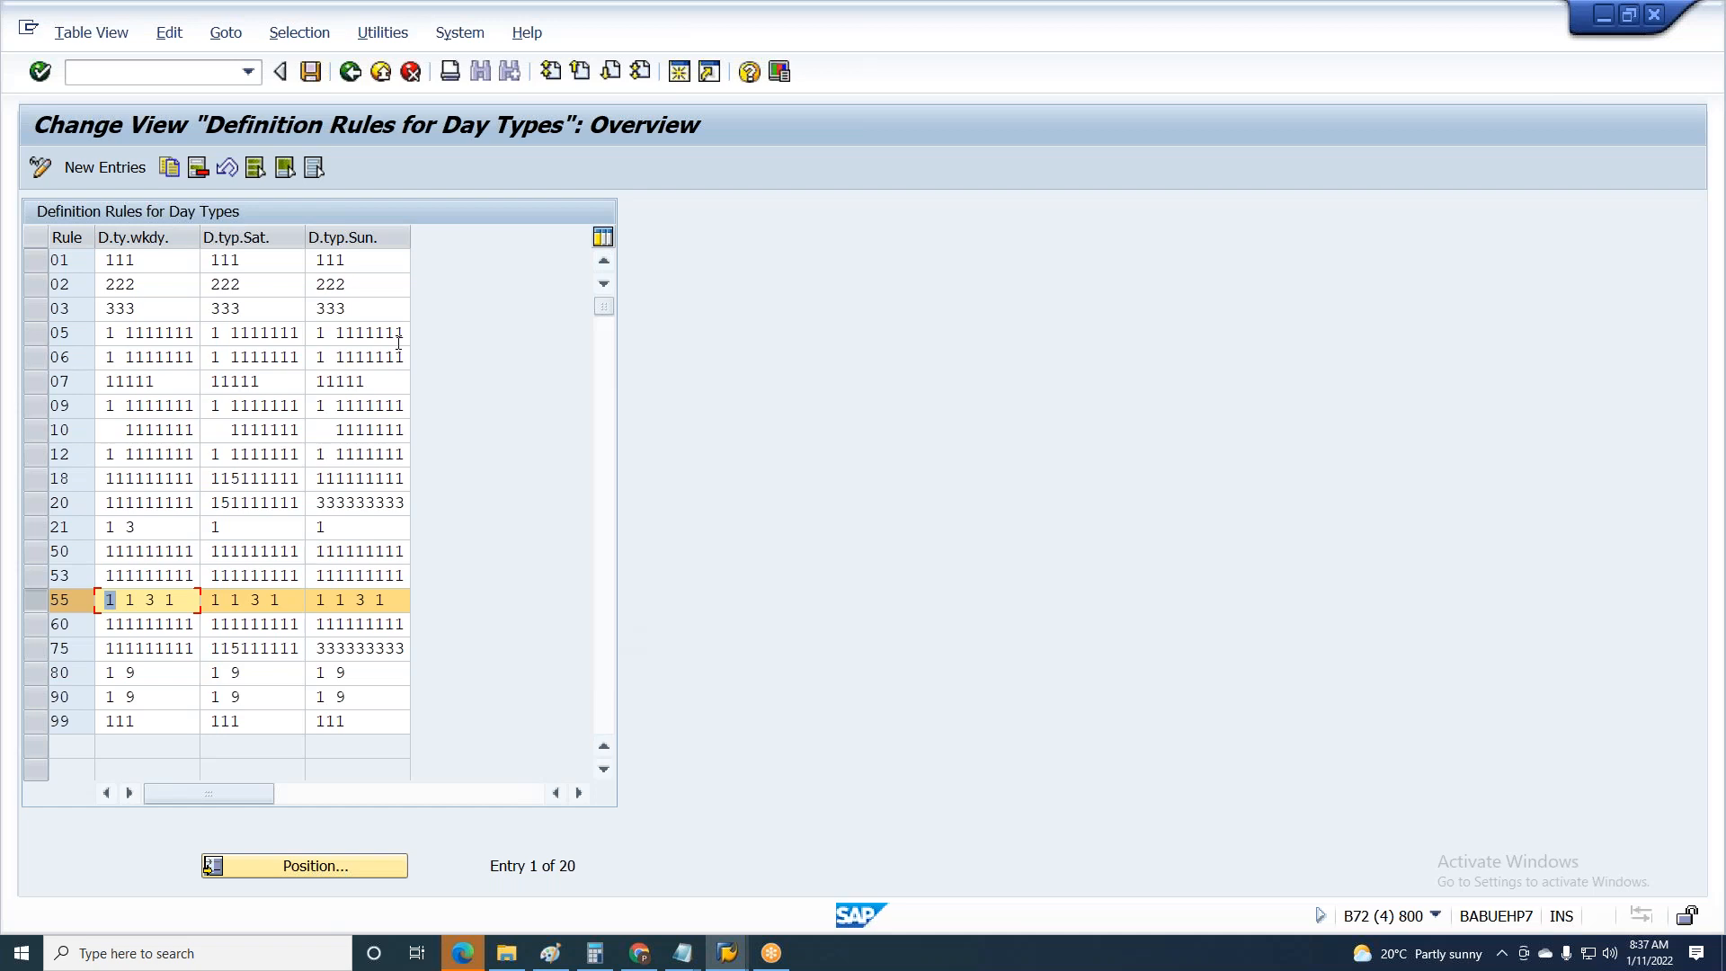
left_click(204, 599)
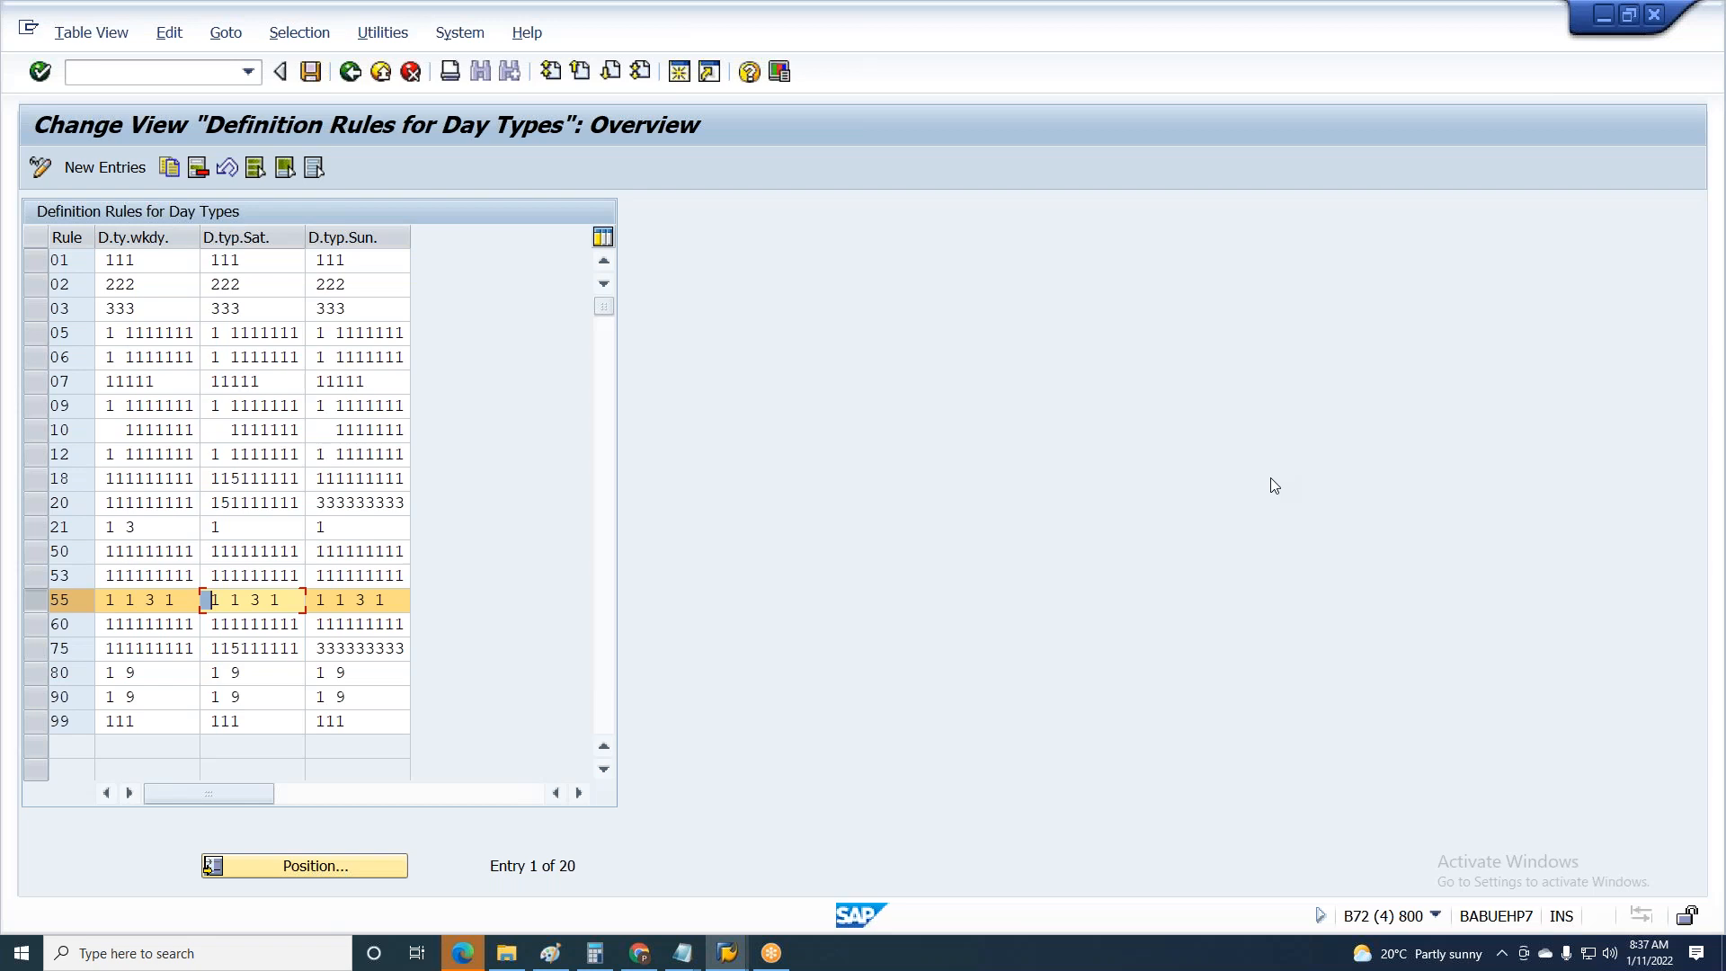
- Compare the day types and holiday classes of Saturdays 2 and 9 January in the displayed work schedule
key("alt+Tab")
left_click(733, 412)
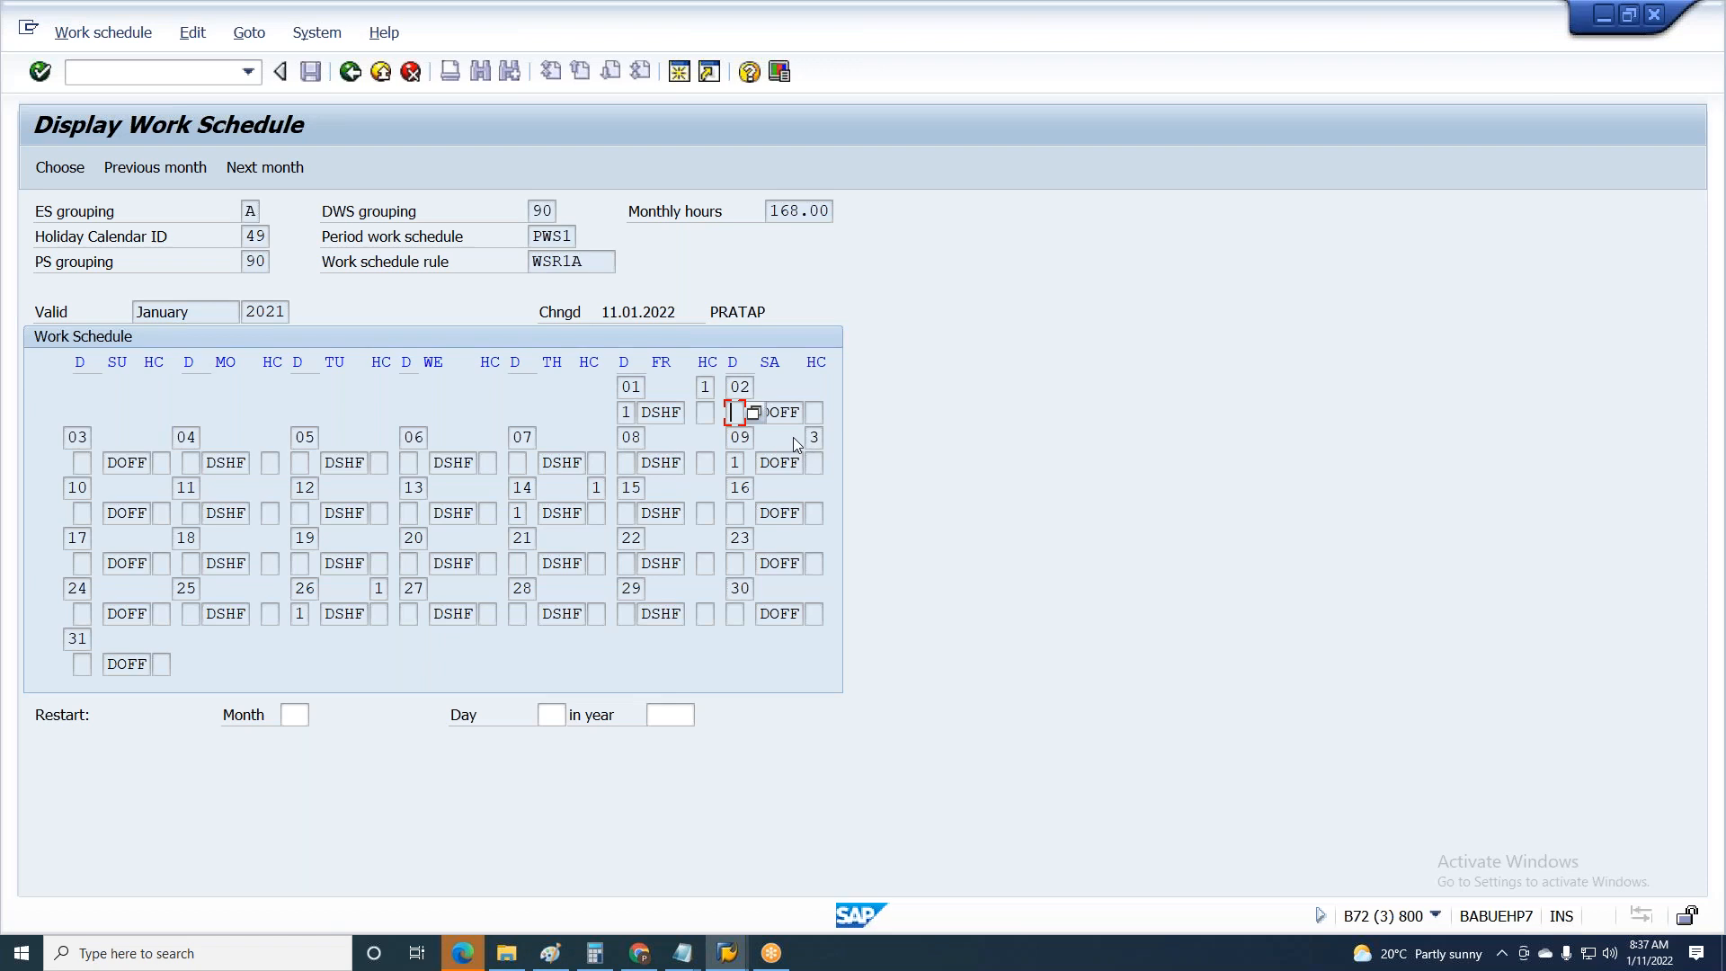
left_click_drag(731, 437, 741, 437)
key("Tab")
key("alt+Tab")
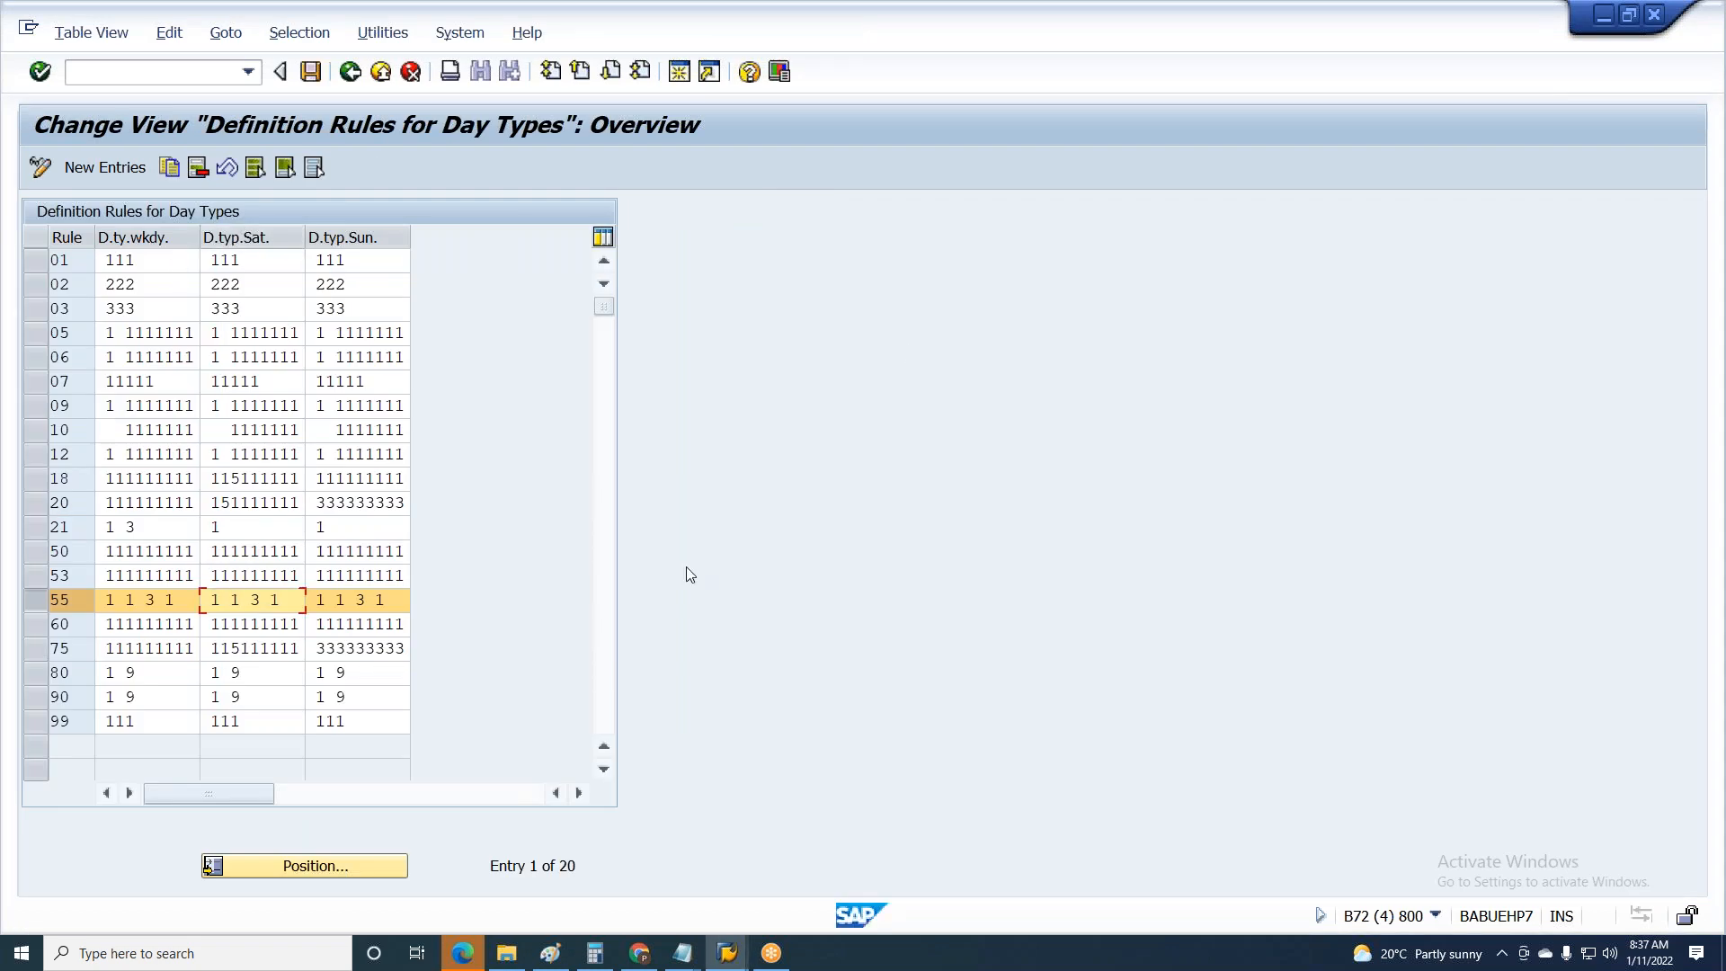
- Look up the Saturday day type that selection rule 55 assigns to holiday class 3
key("Right")
key("Right")
key("Right")
key("ctrl+a")
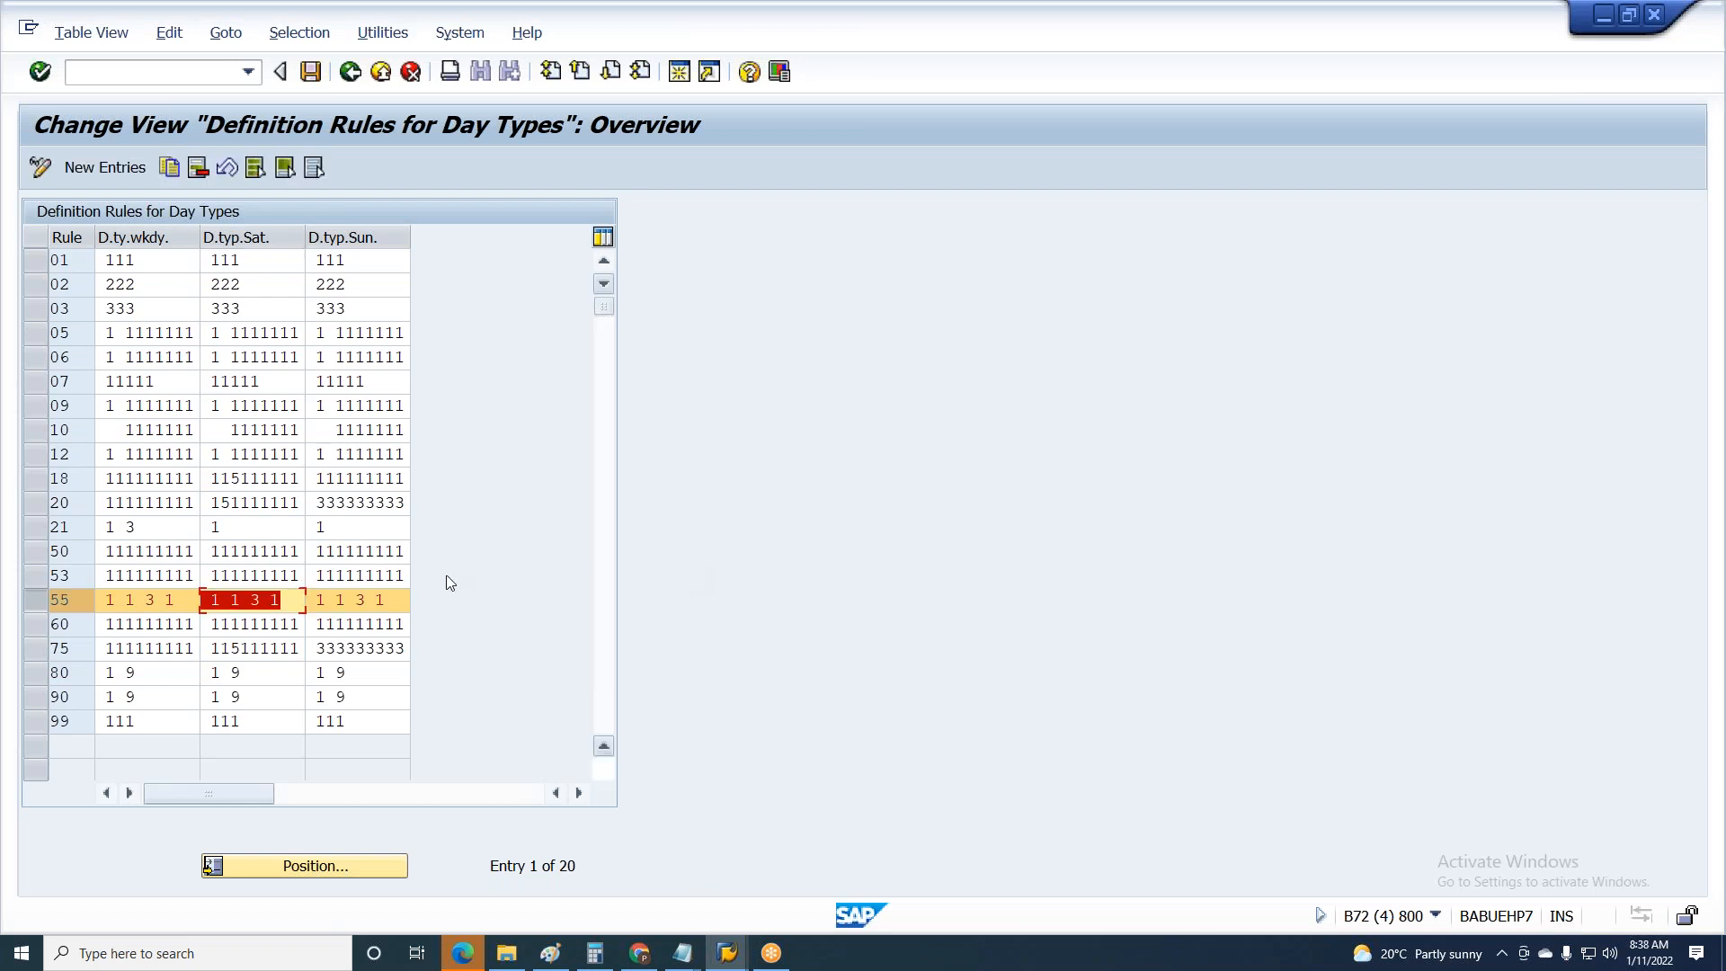
left_click(226, 607)
key("Right")
key("shift+Right")
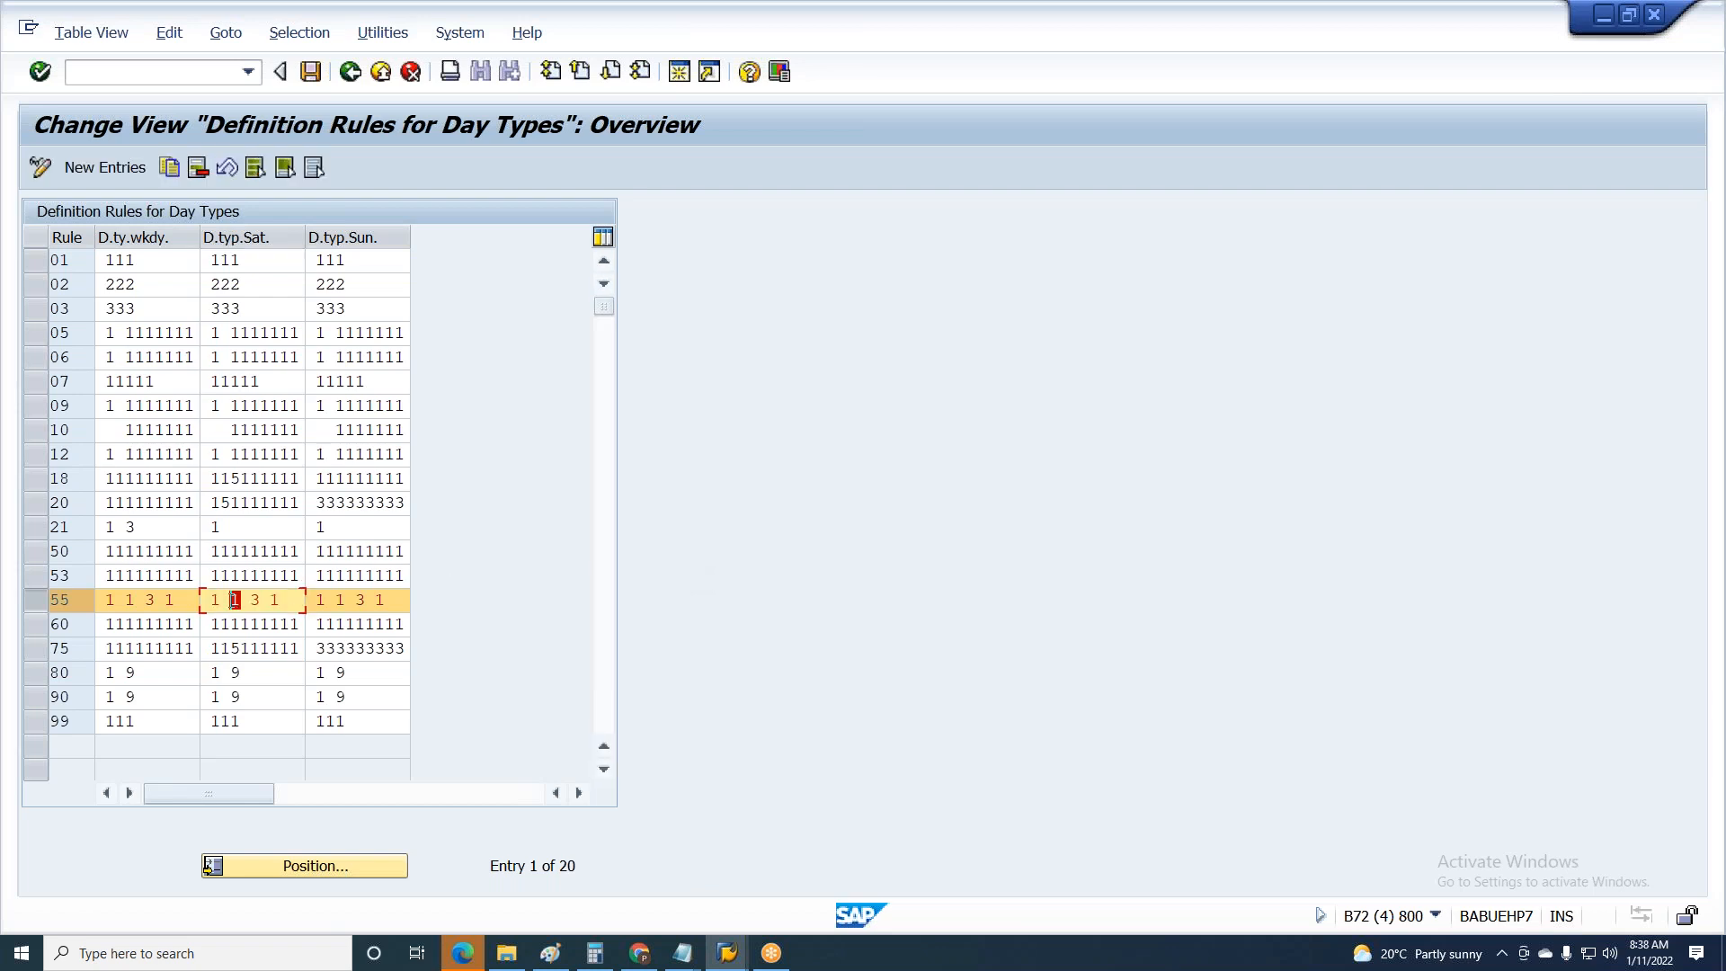
key("ctrl+a")
left_click(234, 604)
key("shift+Right")
key("Num_Lock")
key("ctrl+a")
key("Num_Lock")
key("Num_Lock")
key("Return")
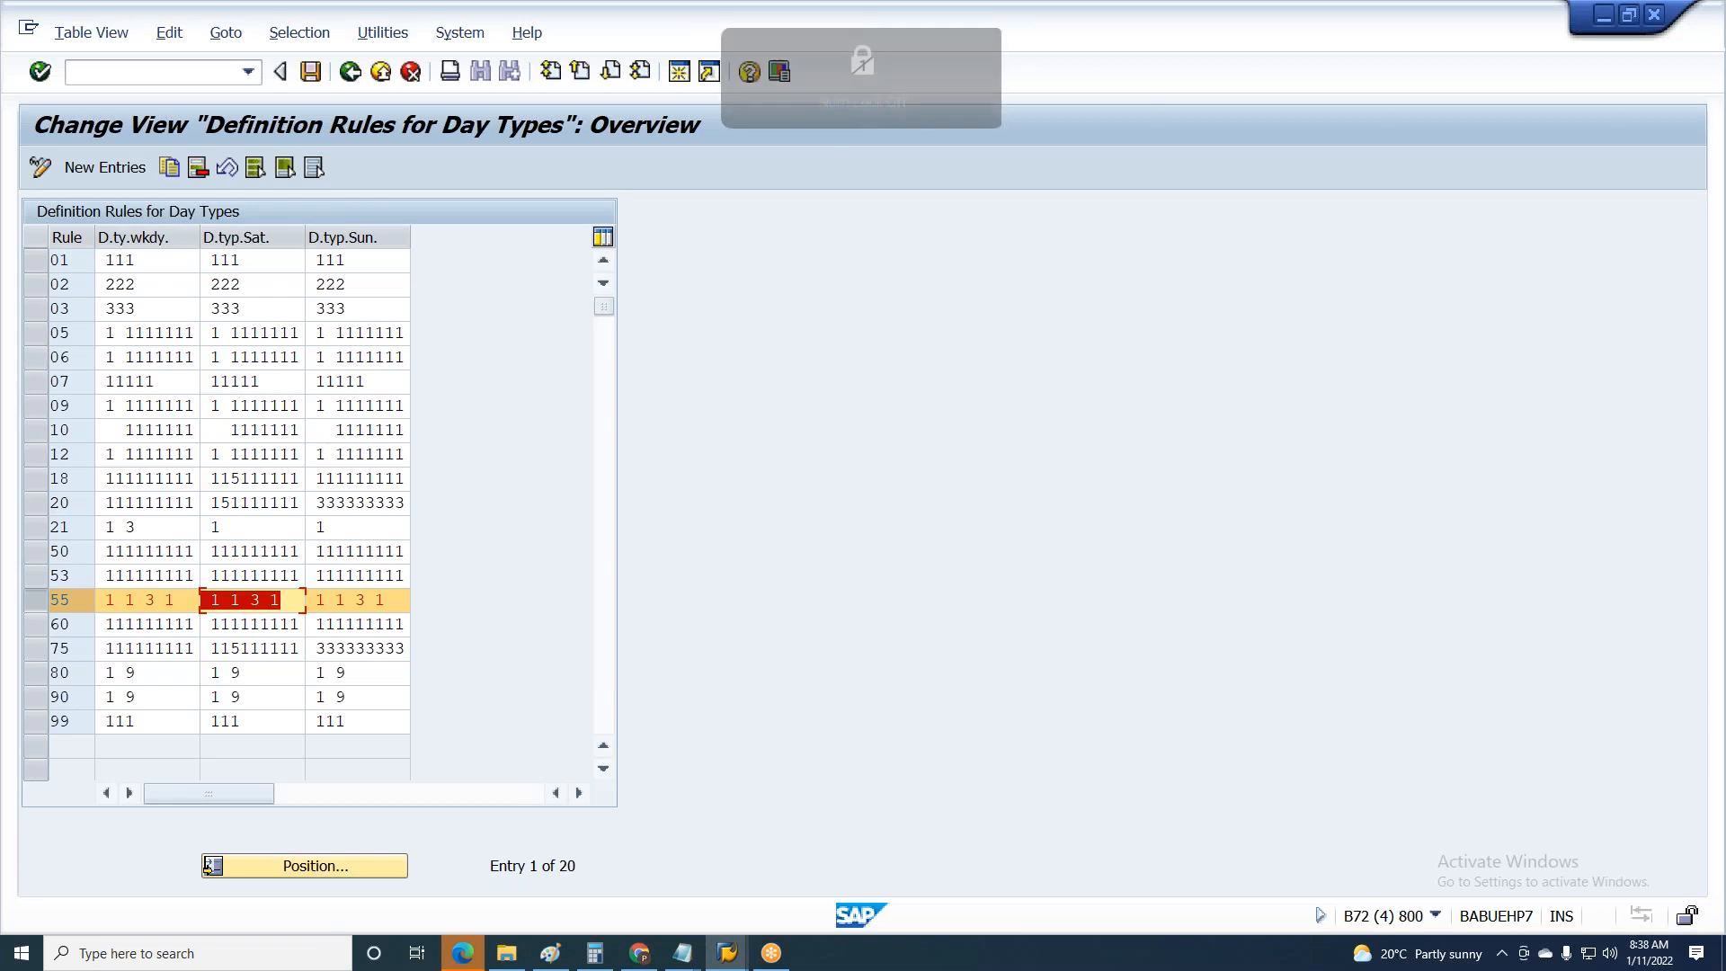
left_click(285, 605)
double_click(236, 600)
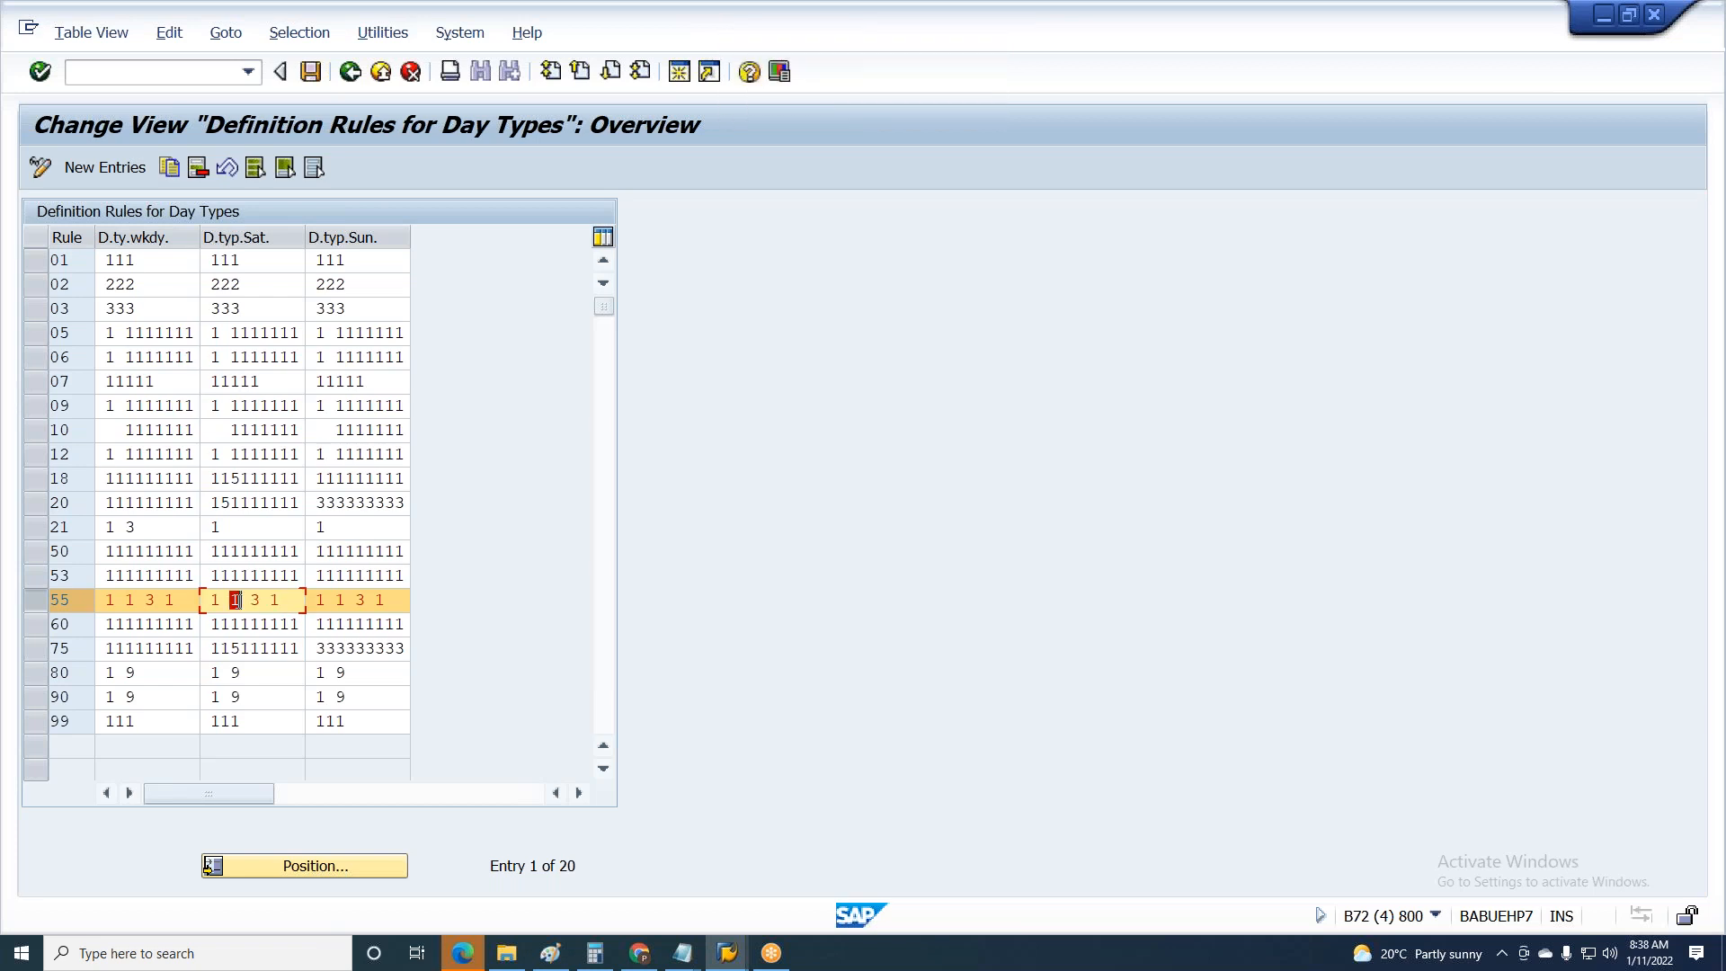
key("Return")
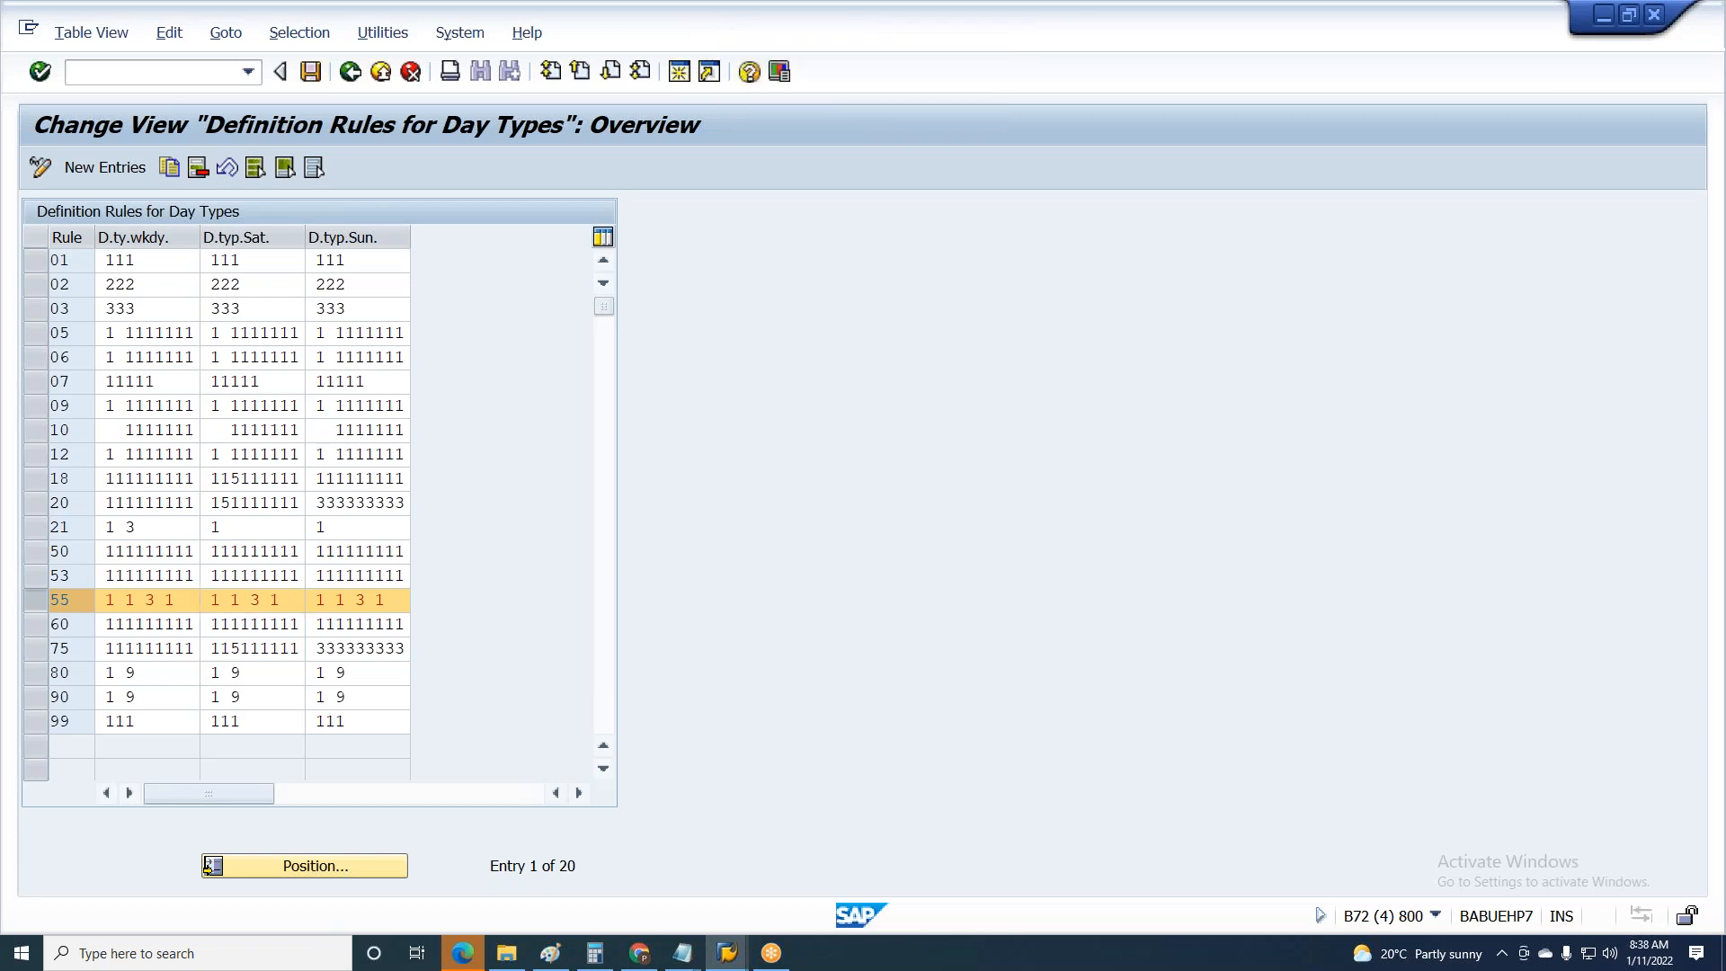
key("ctrl+s")
- Set rule 55's Saturday day type for holiday class 3 to 3 and save the definition rules
double_click(234, 602)
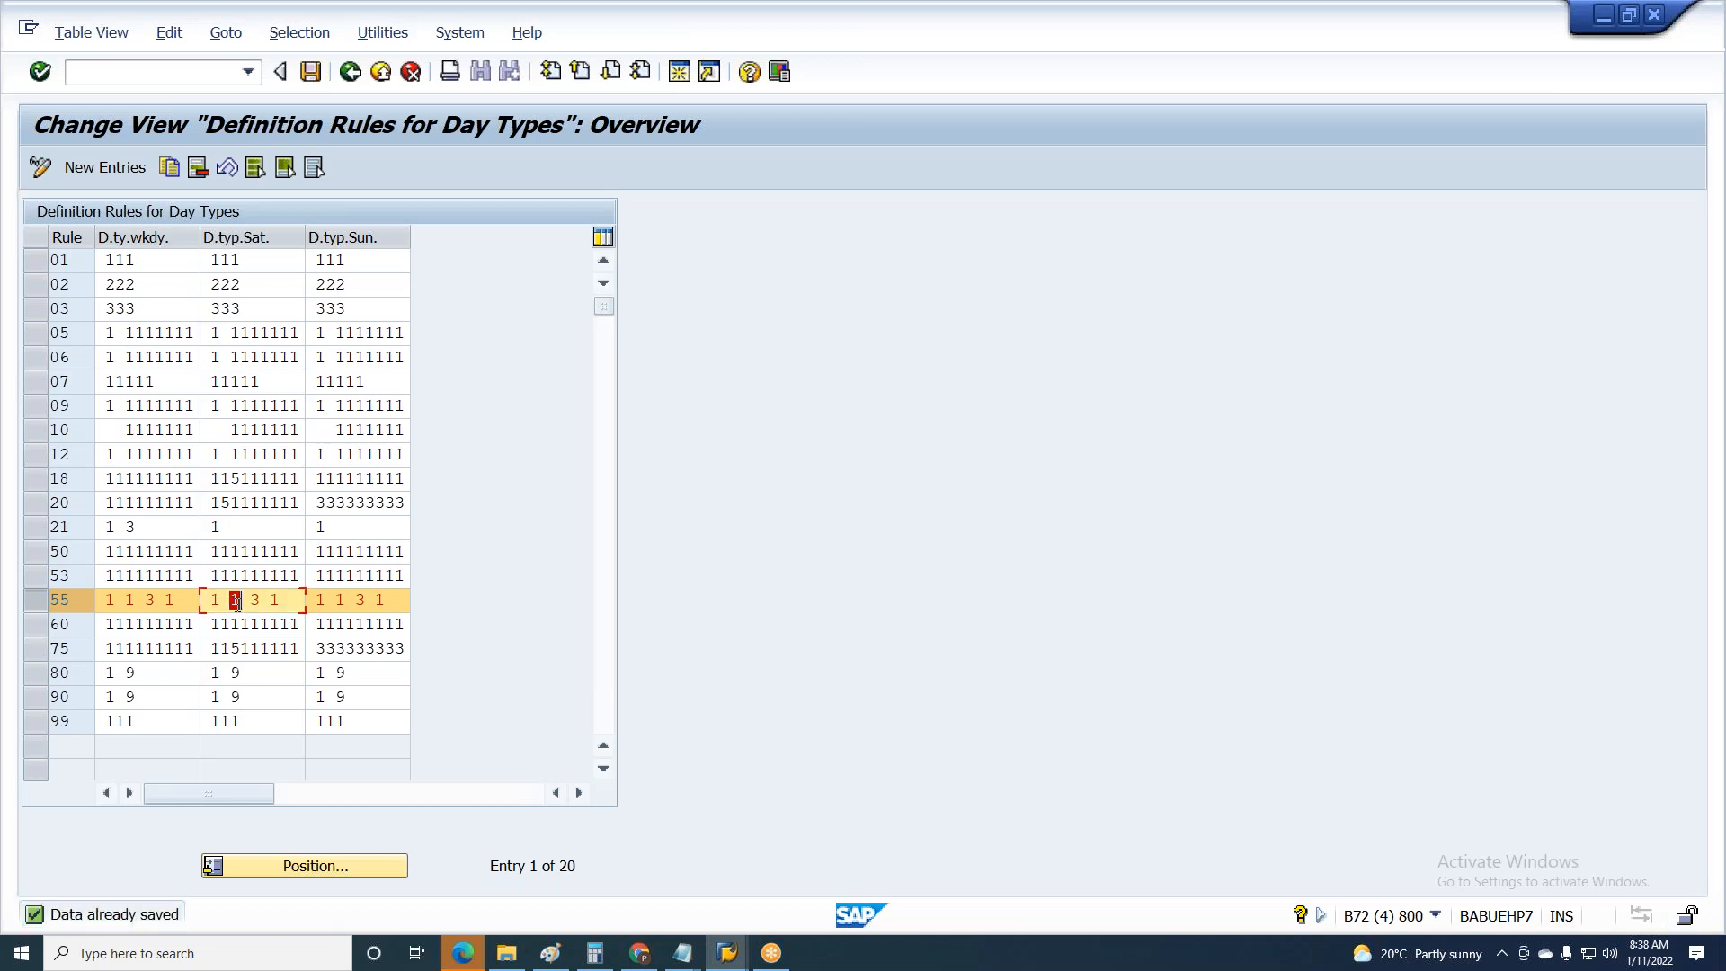
type("3")
key("Return")
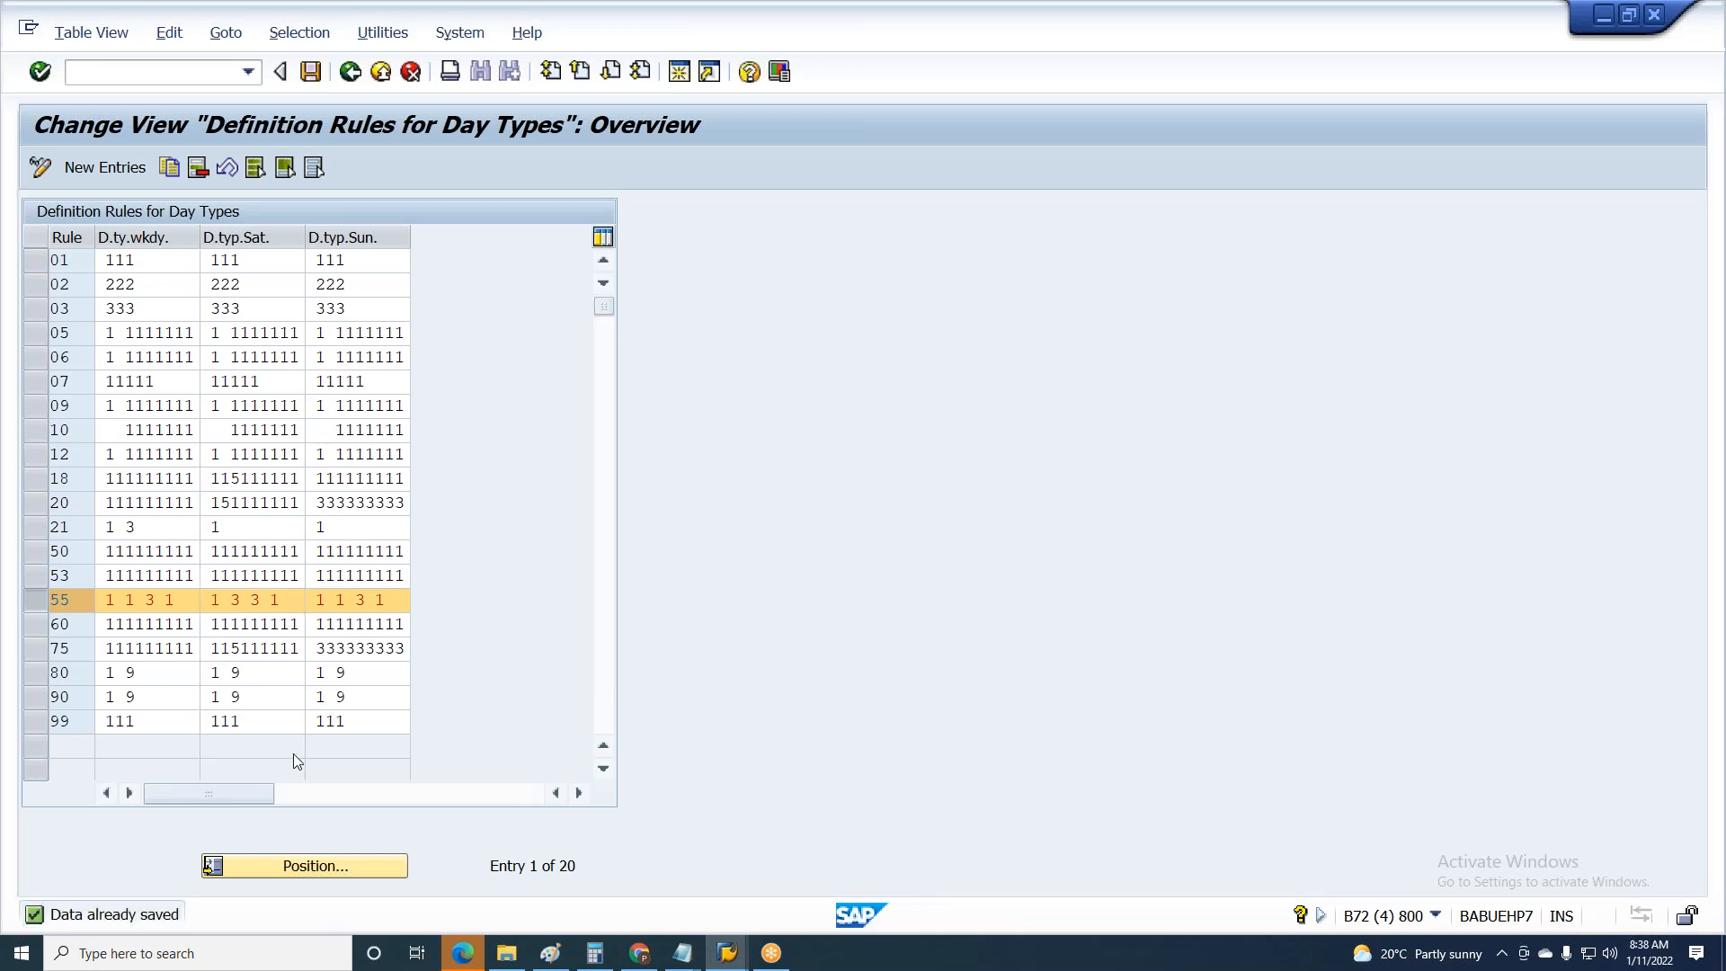
key("ctrl+s")
key("Return")
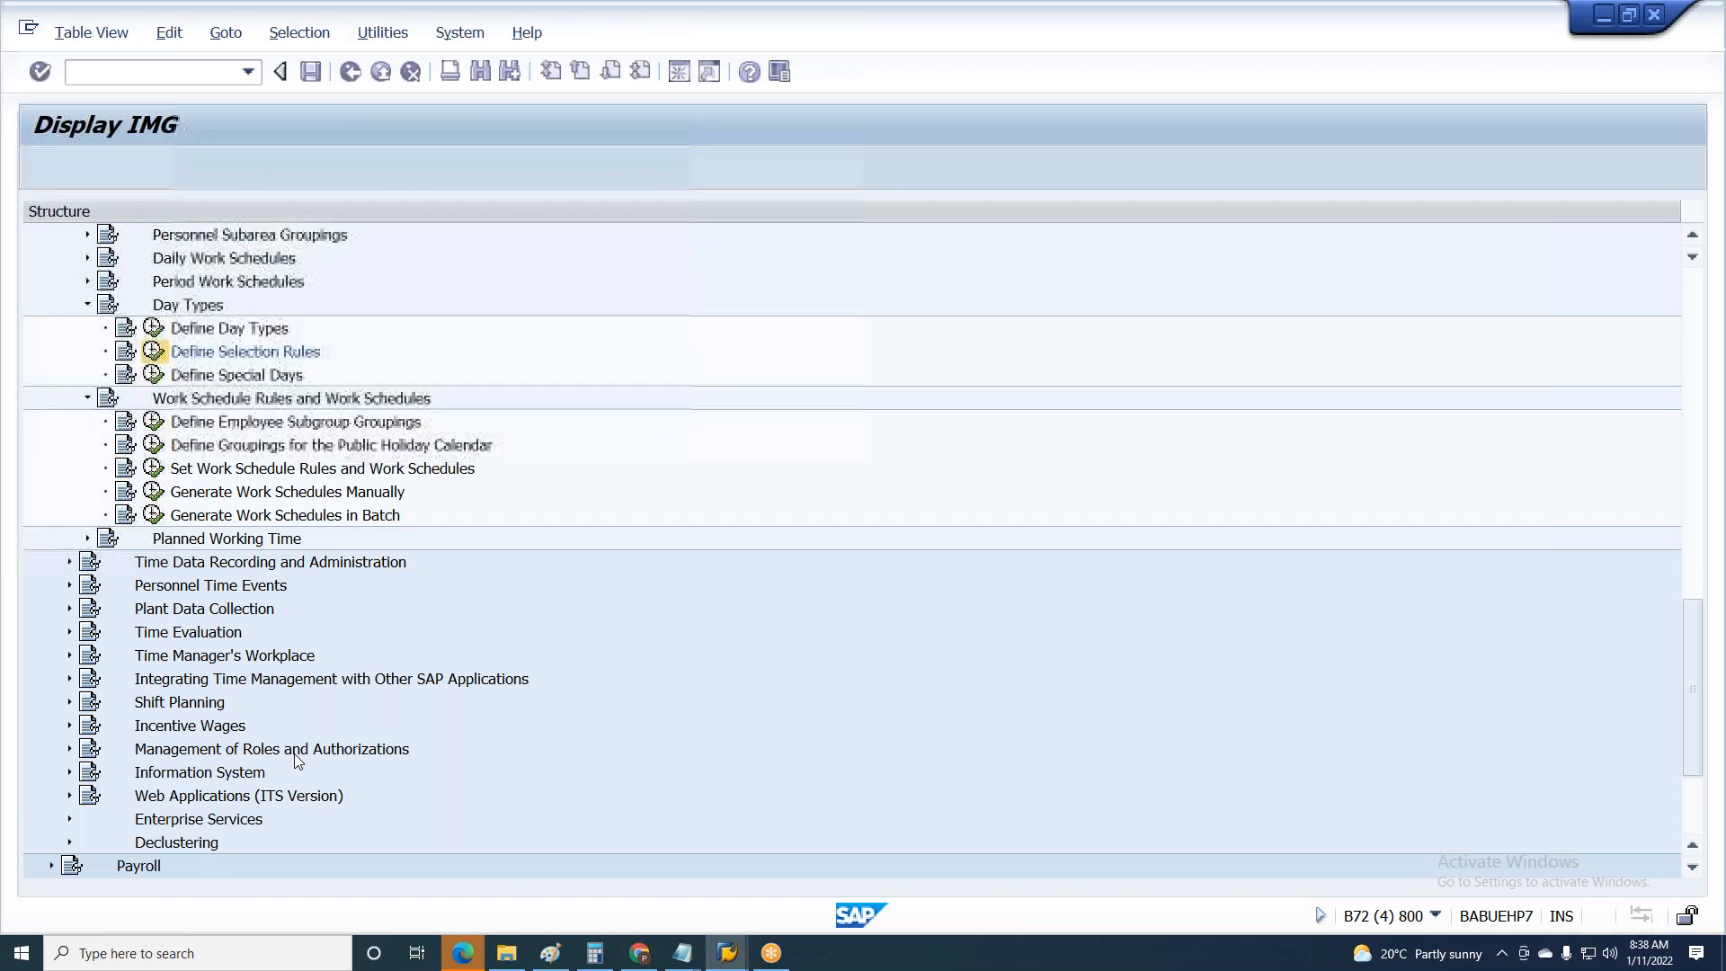
- Regenerate all WSR1A work schedules from 012021 to 052021 in transaction PT01, accepting the overwrite of existing months
key("alt+Tab")
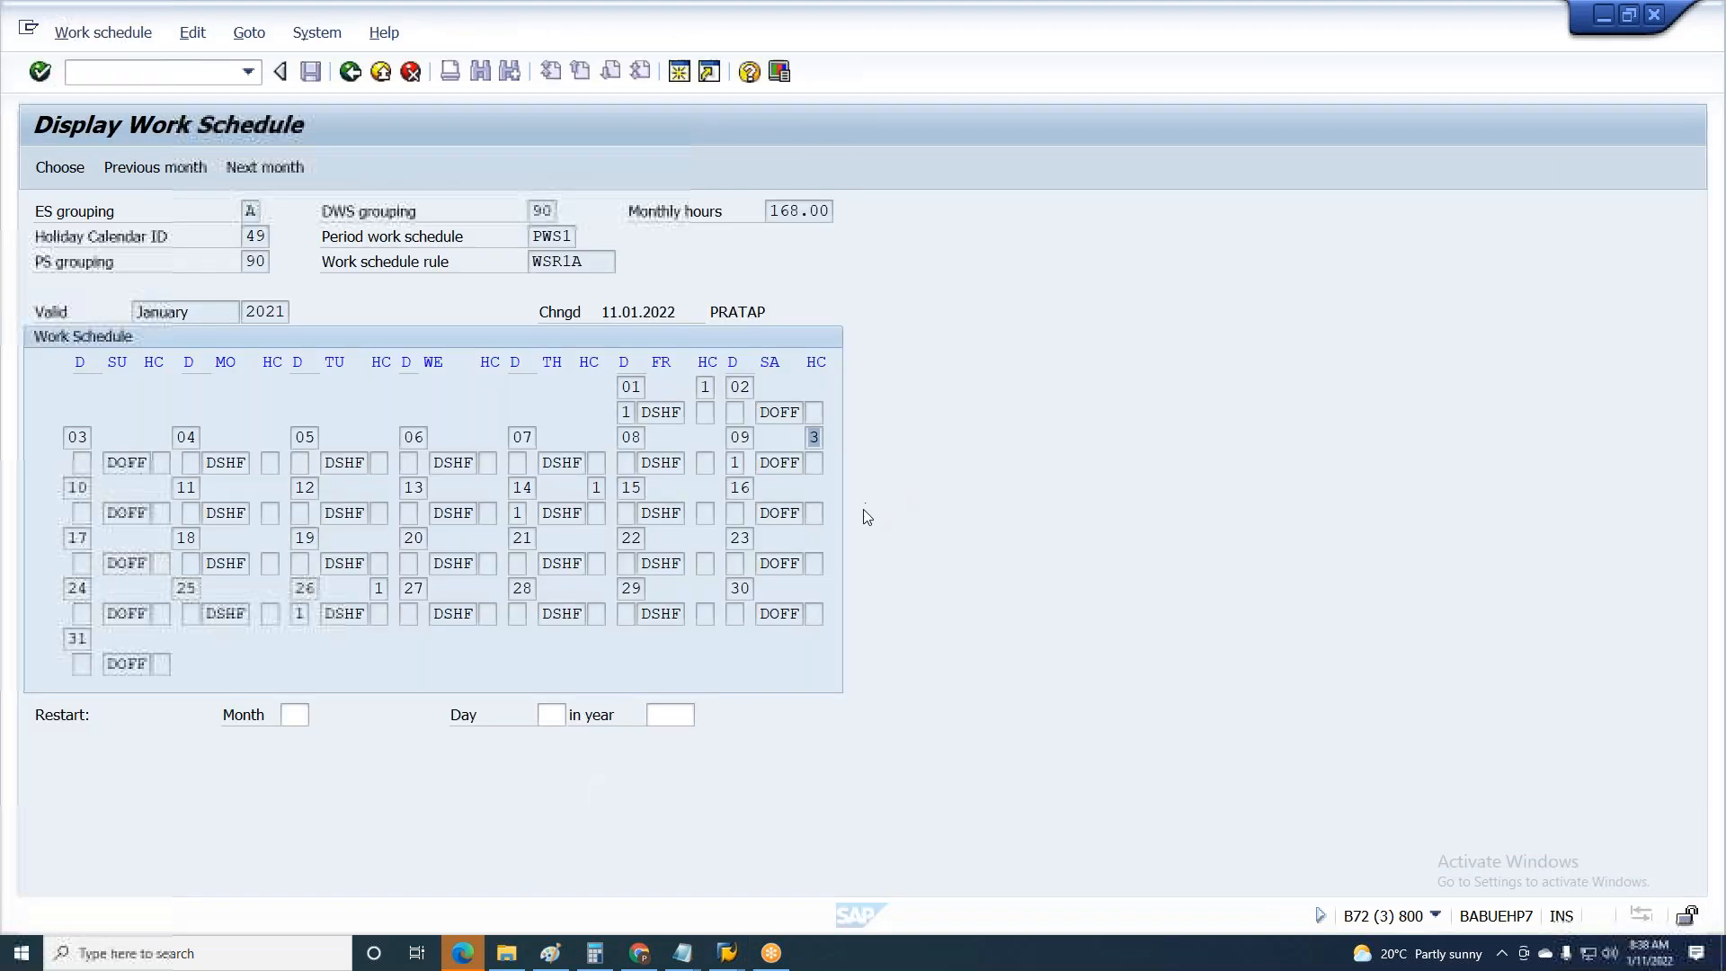
key("F3")
key("F3")
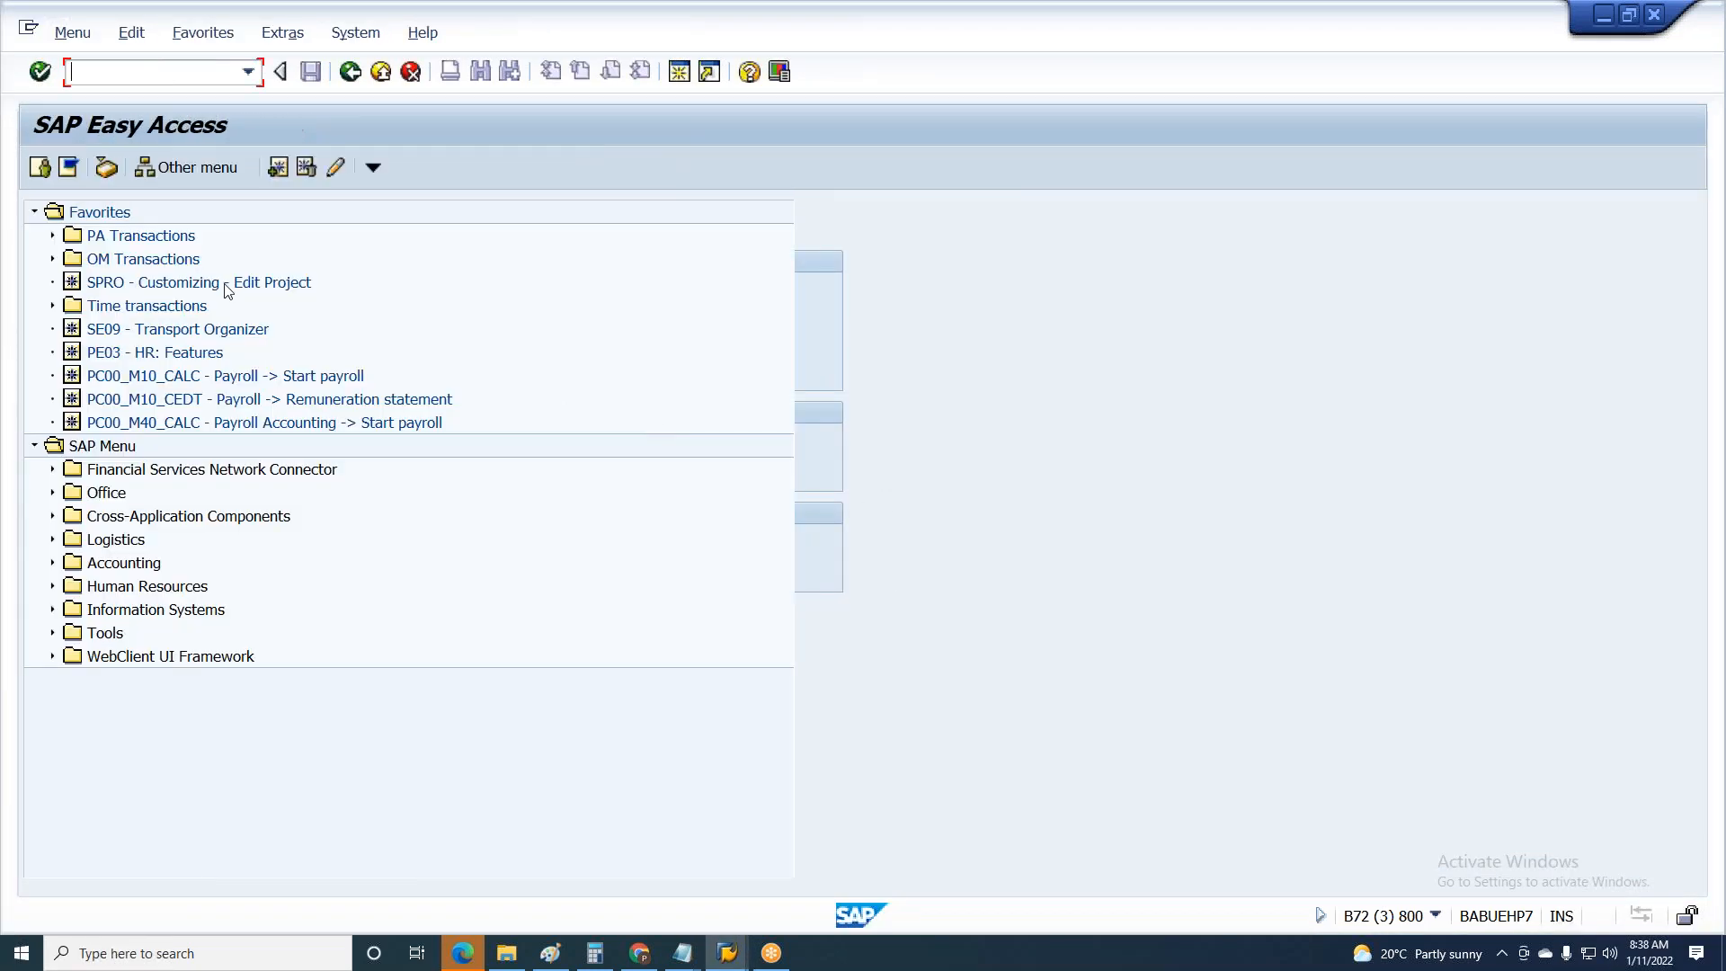
type("pt01")
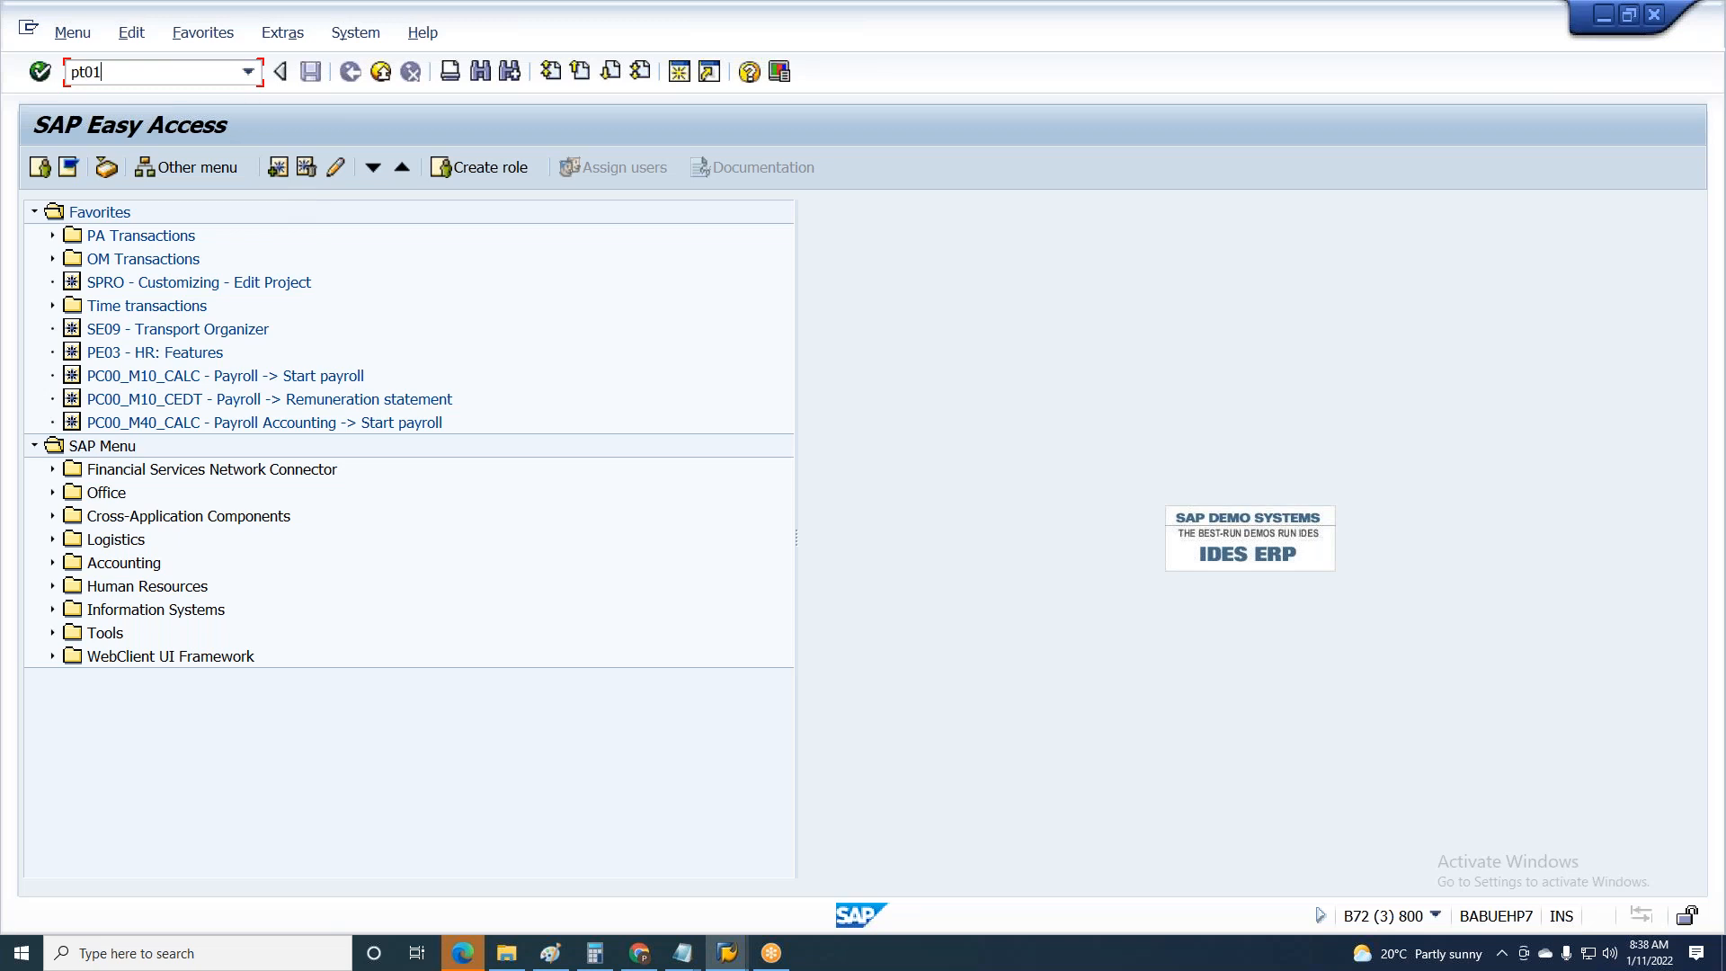
key("Return")
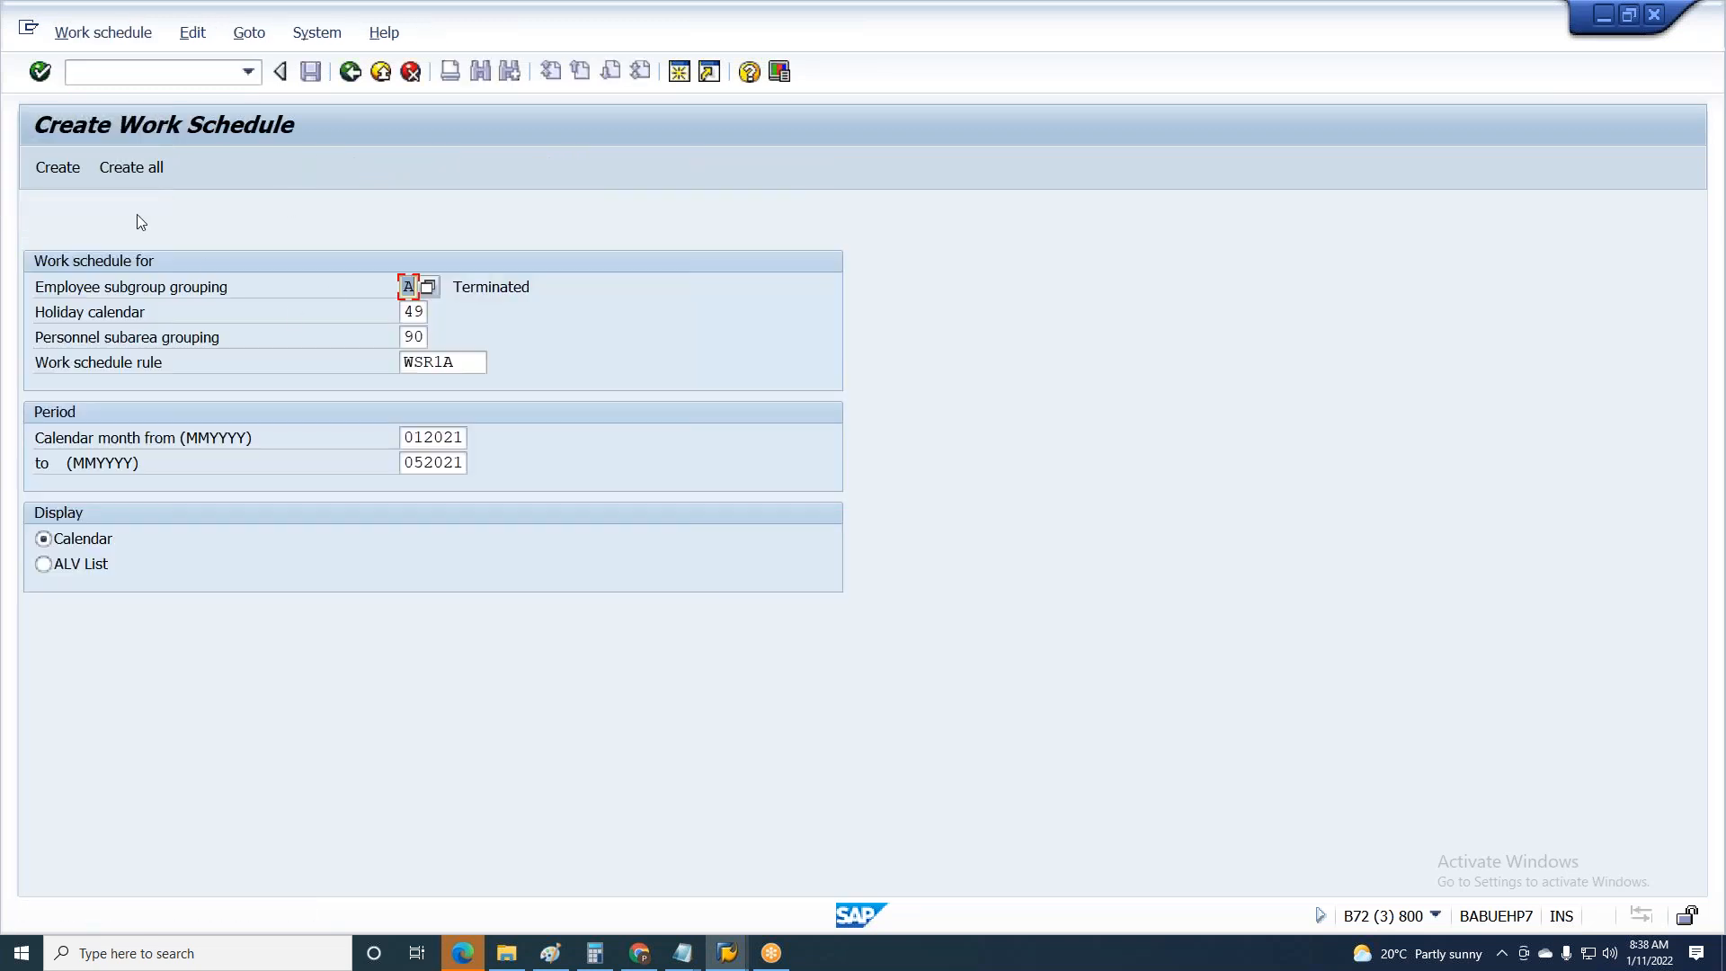
left_click(133, 171)
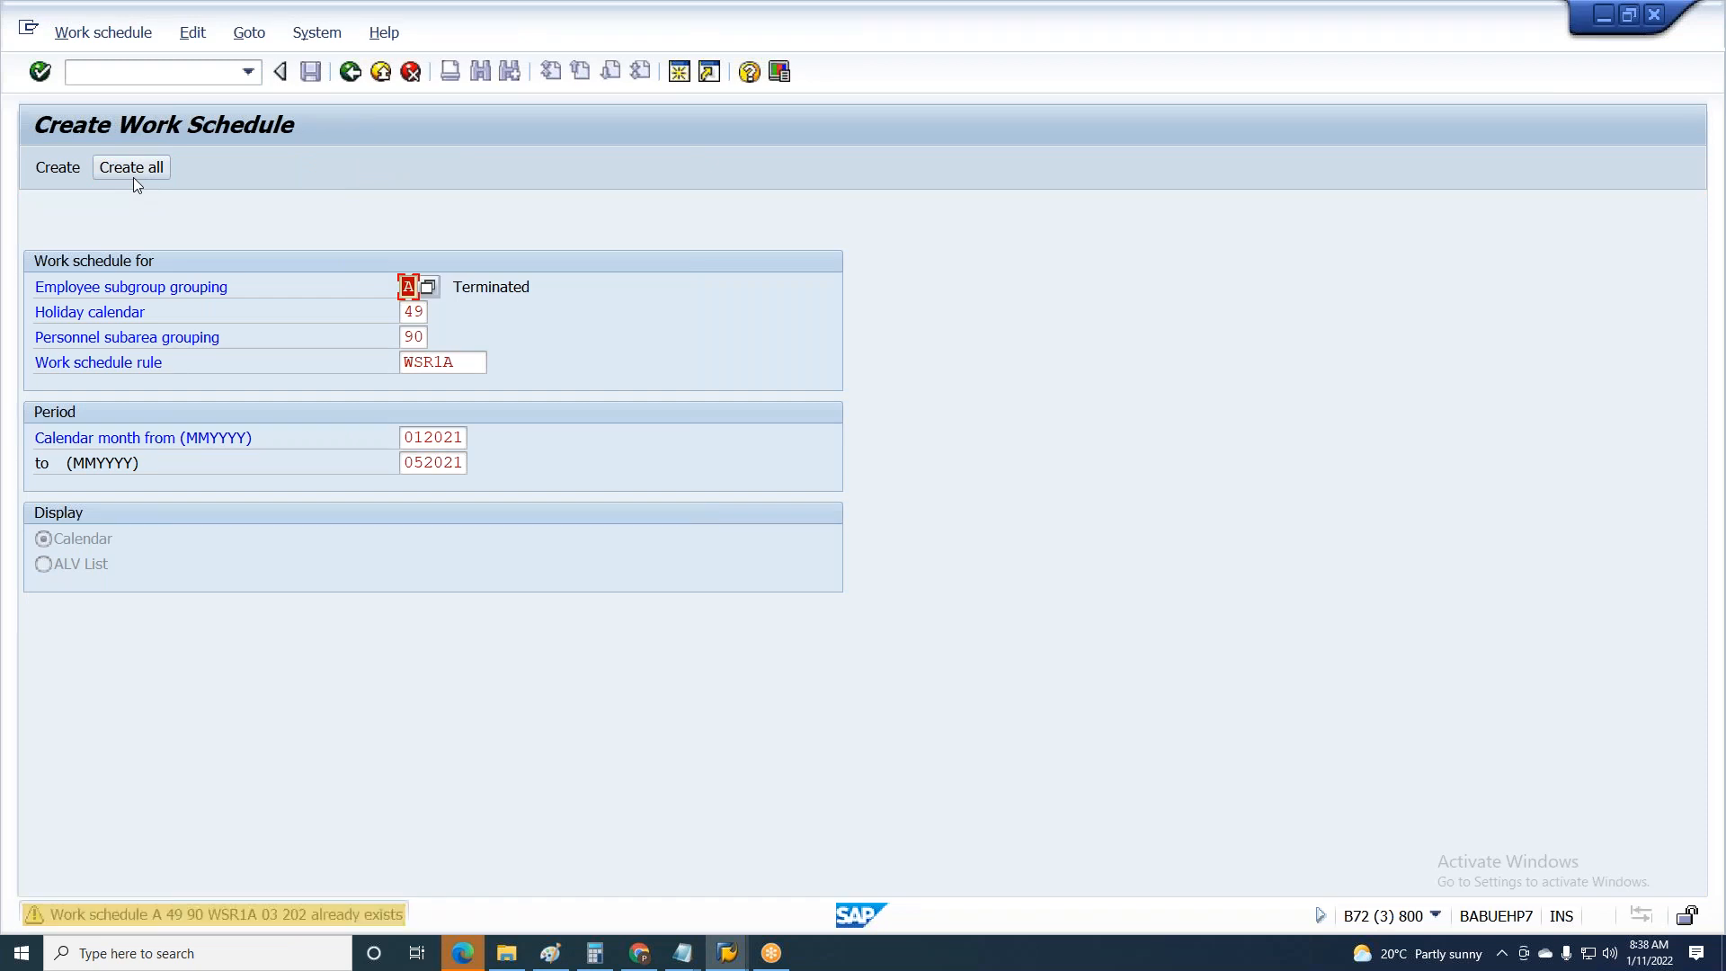
key("Return")
key("Return")
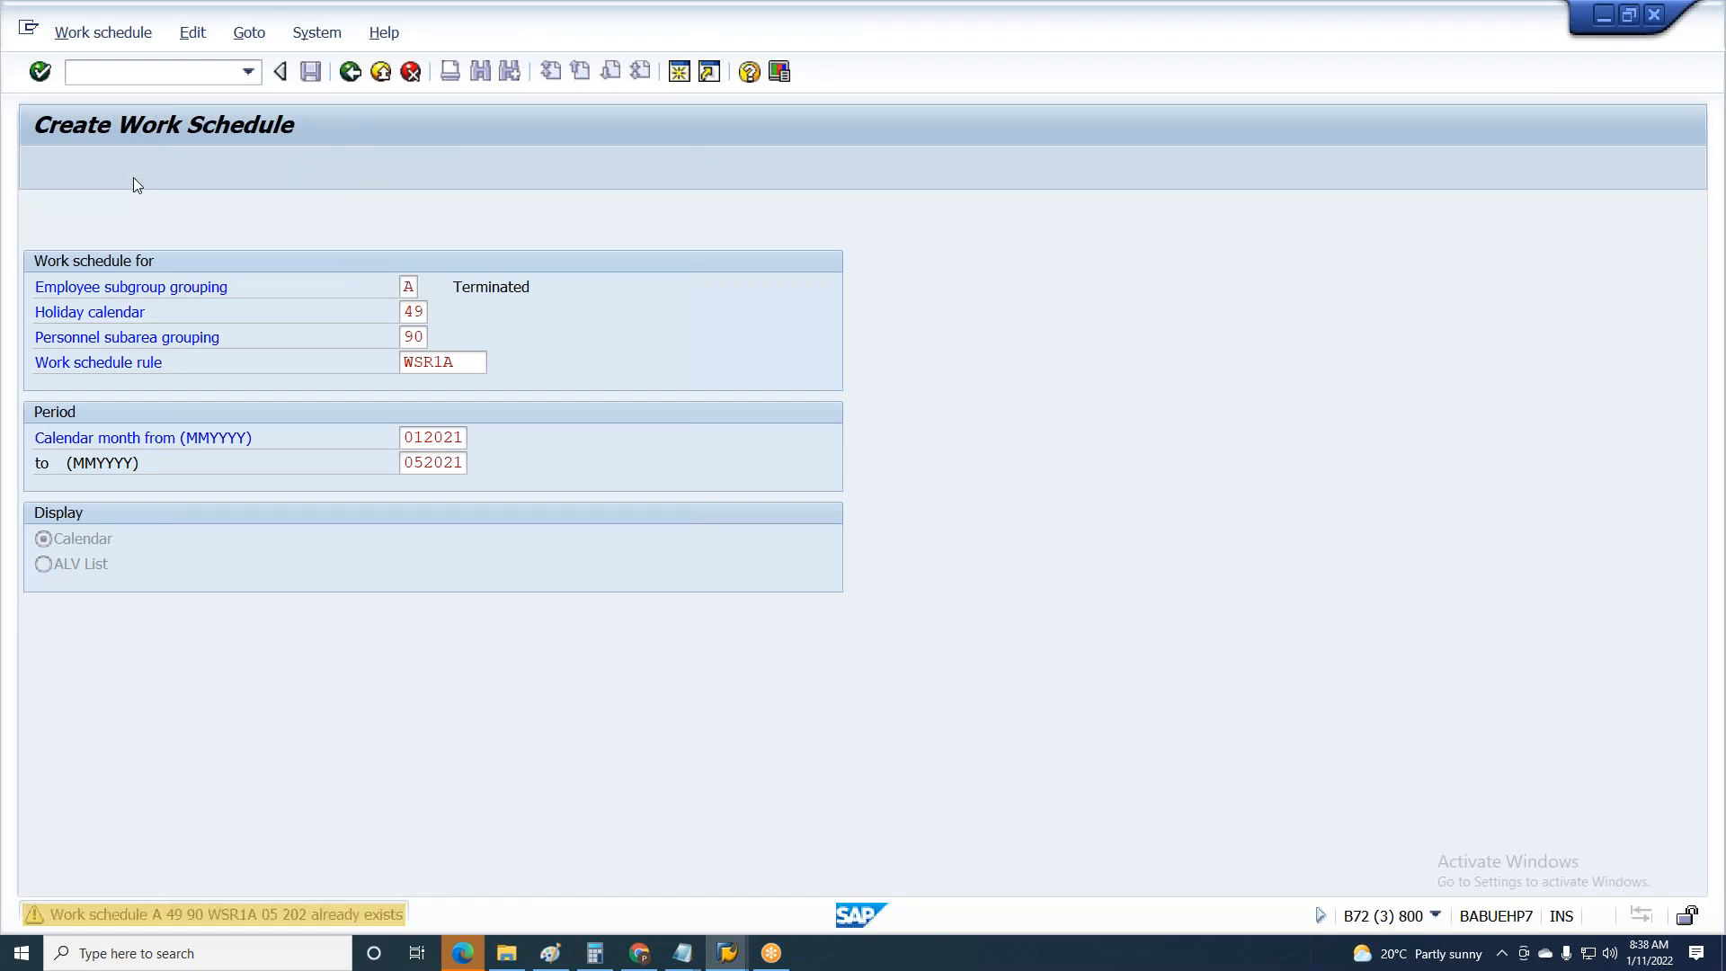
key("Return")
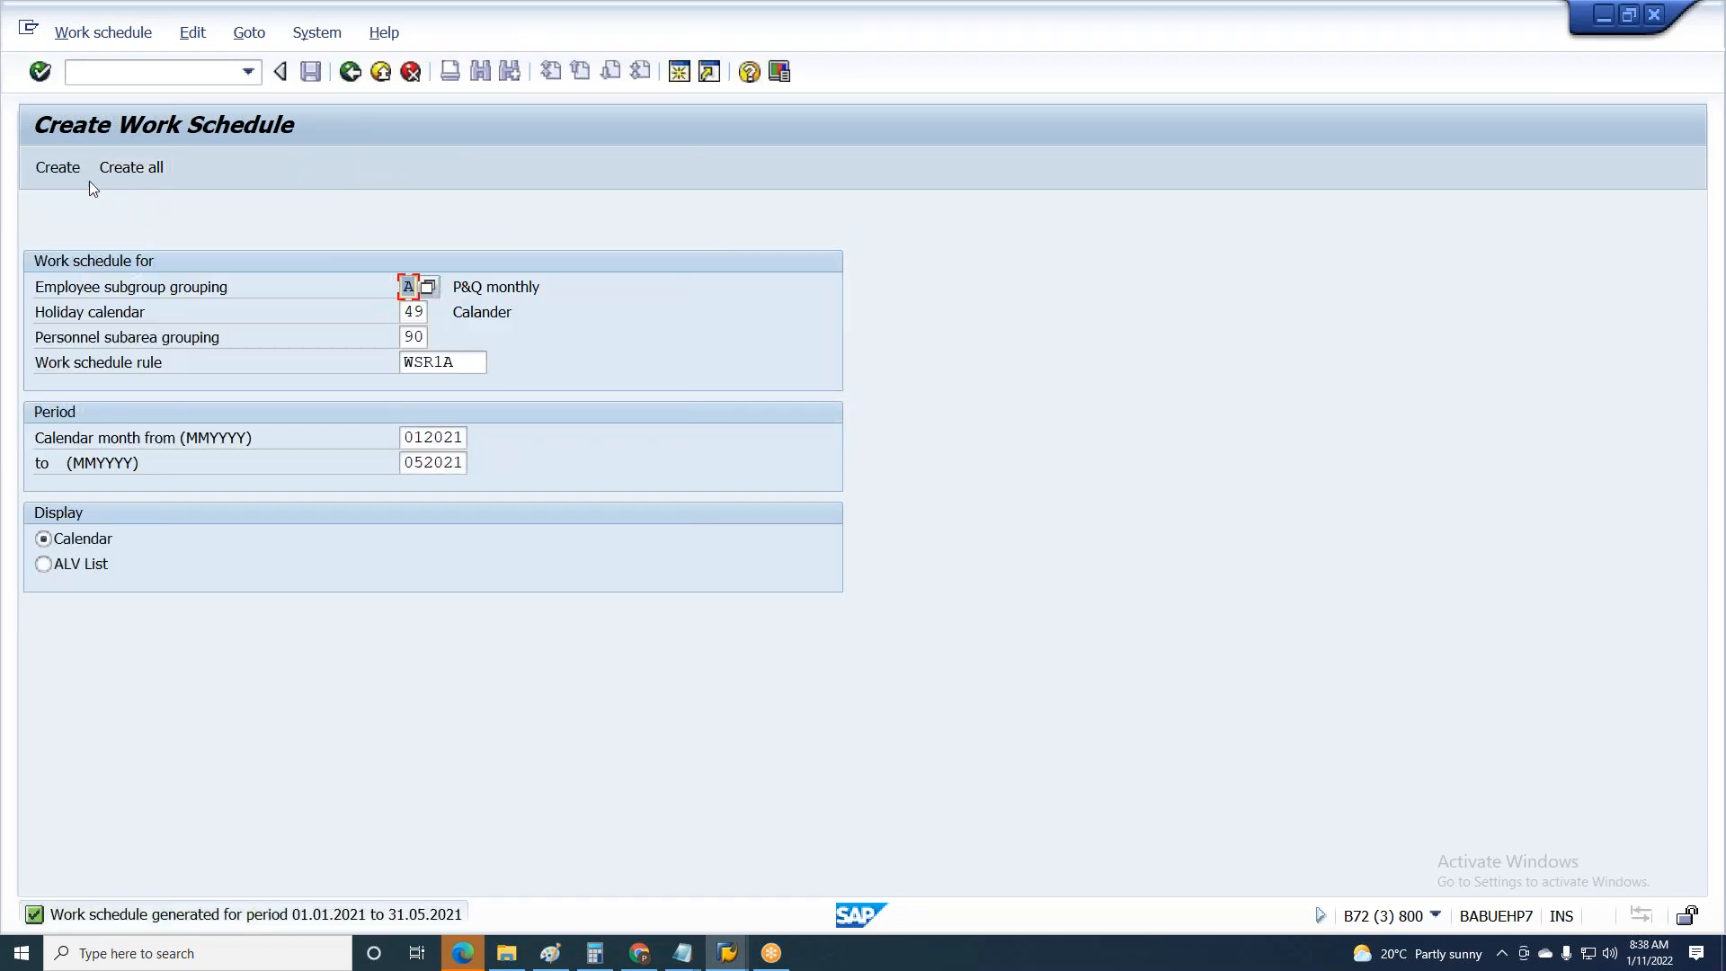
- Display the regenerated work schedule for January 2021 and check the day type and holiday class of Saturday 9 January
left_click(93, 40)
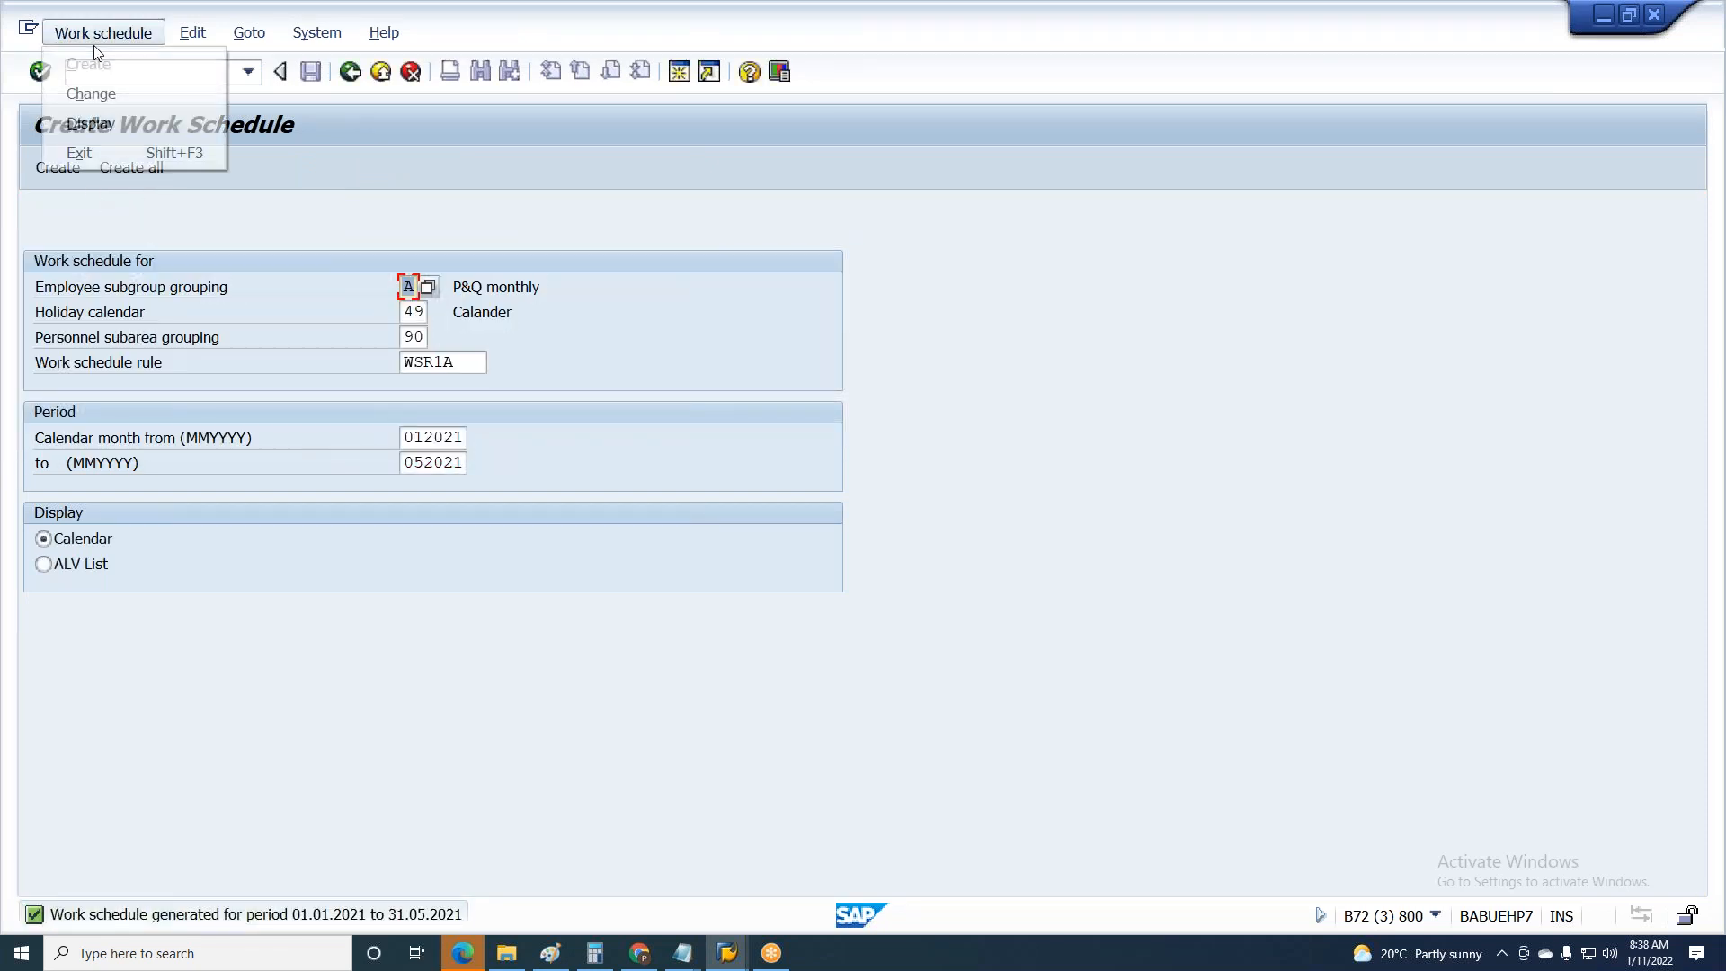
left_click(105, 122)
left_click(63, 178)
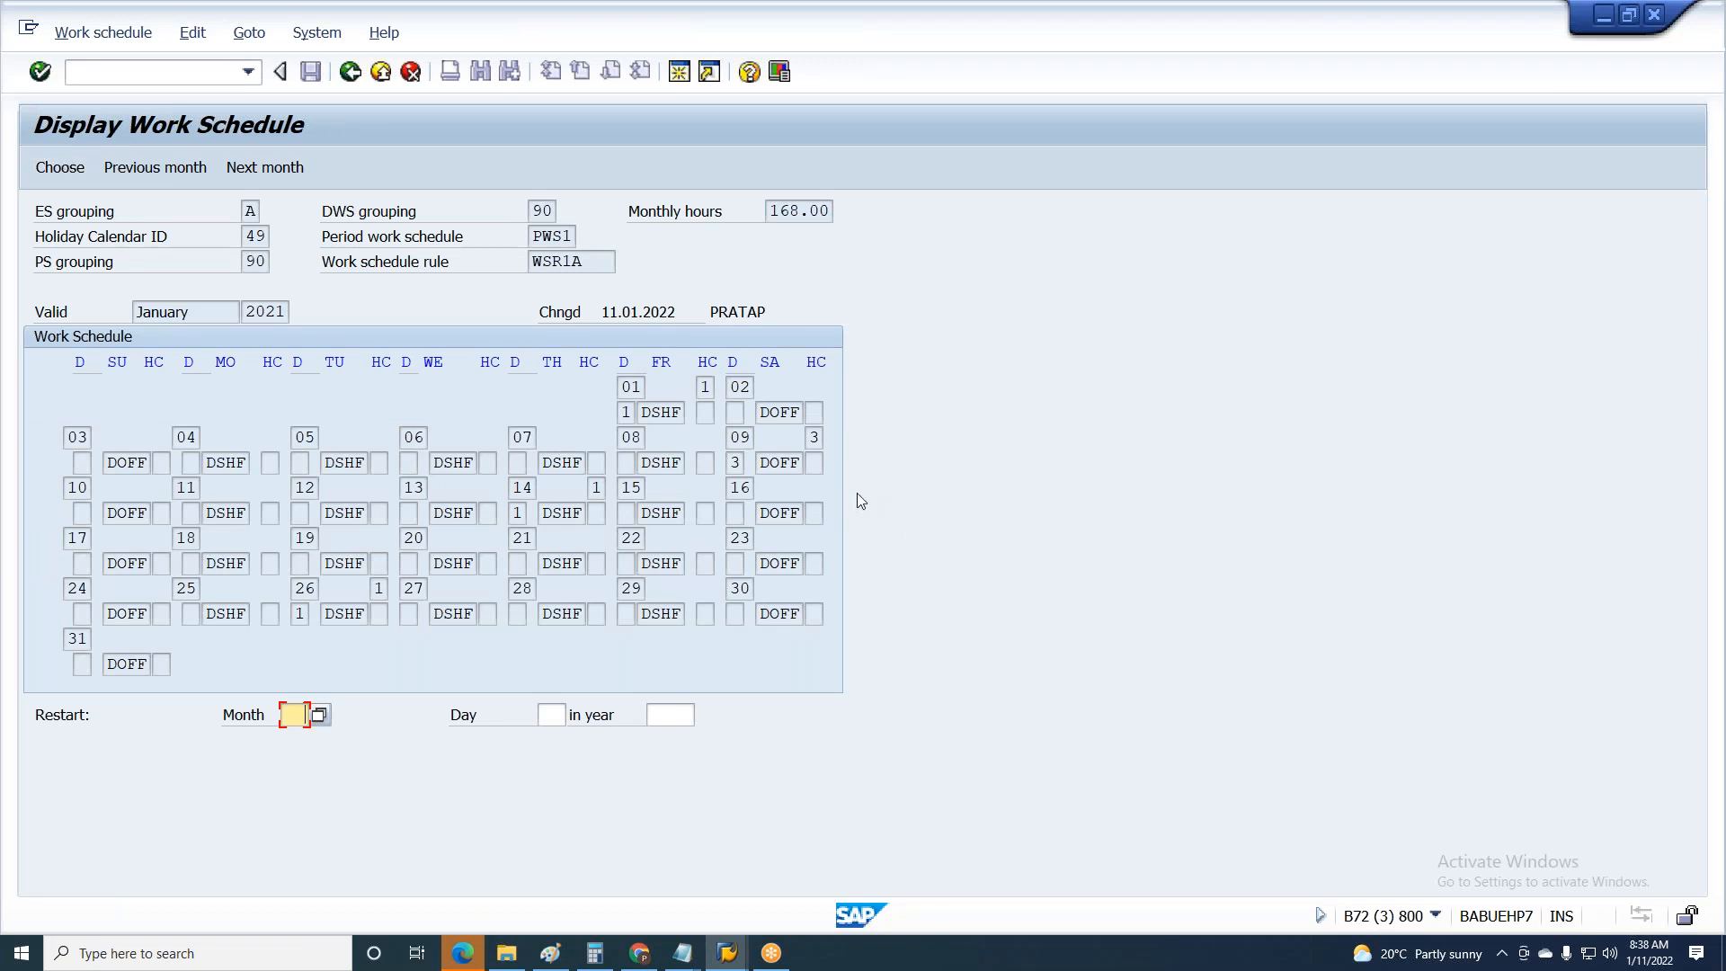
left_click(737, 462)
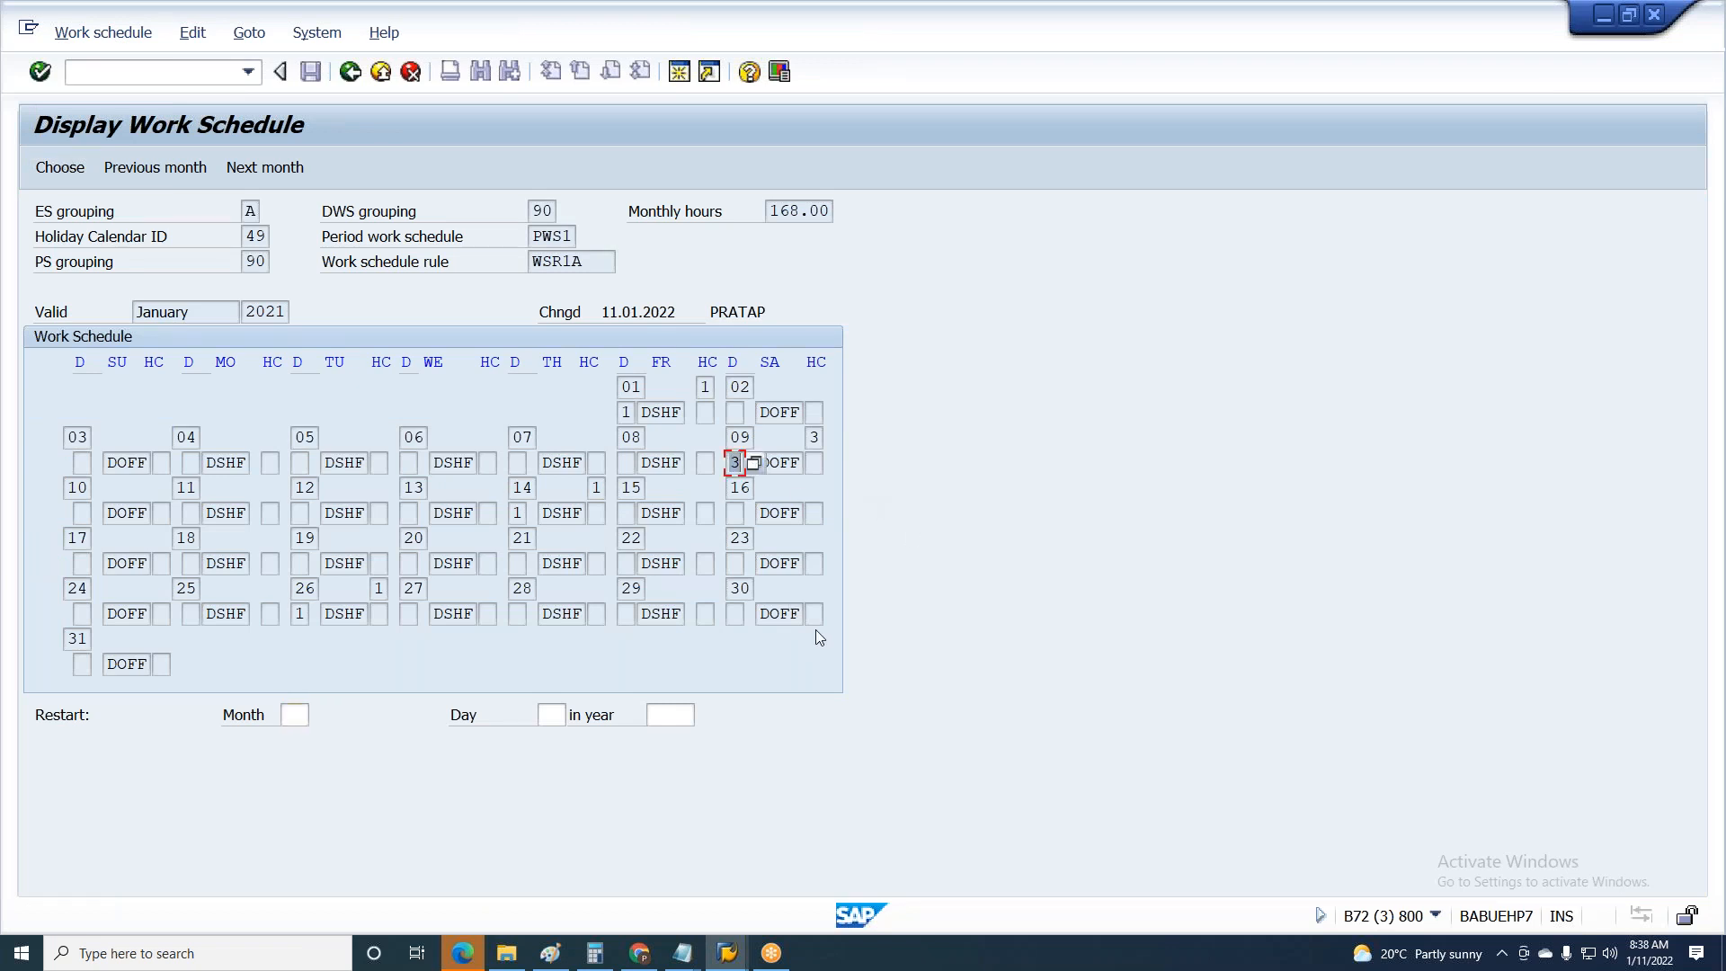
left_click_drag(765, 361, 788, 361)
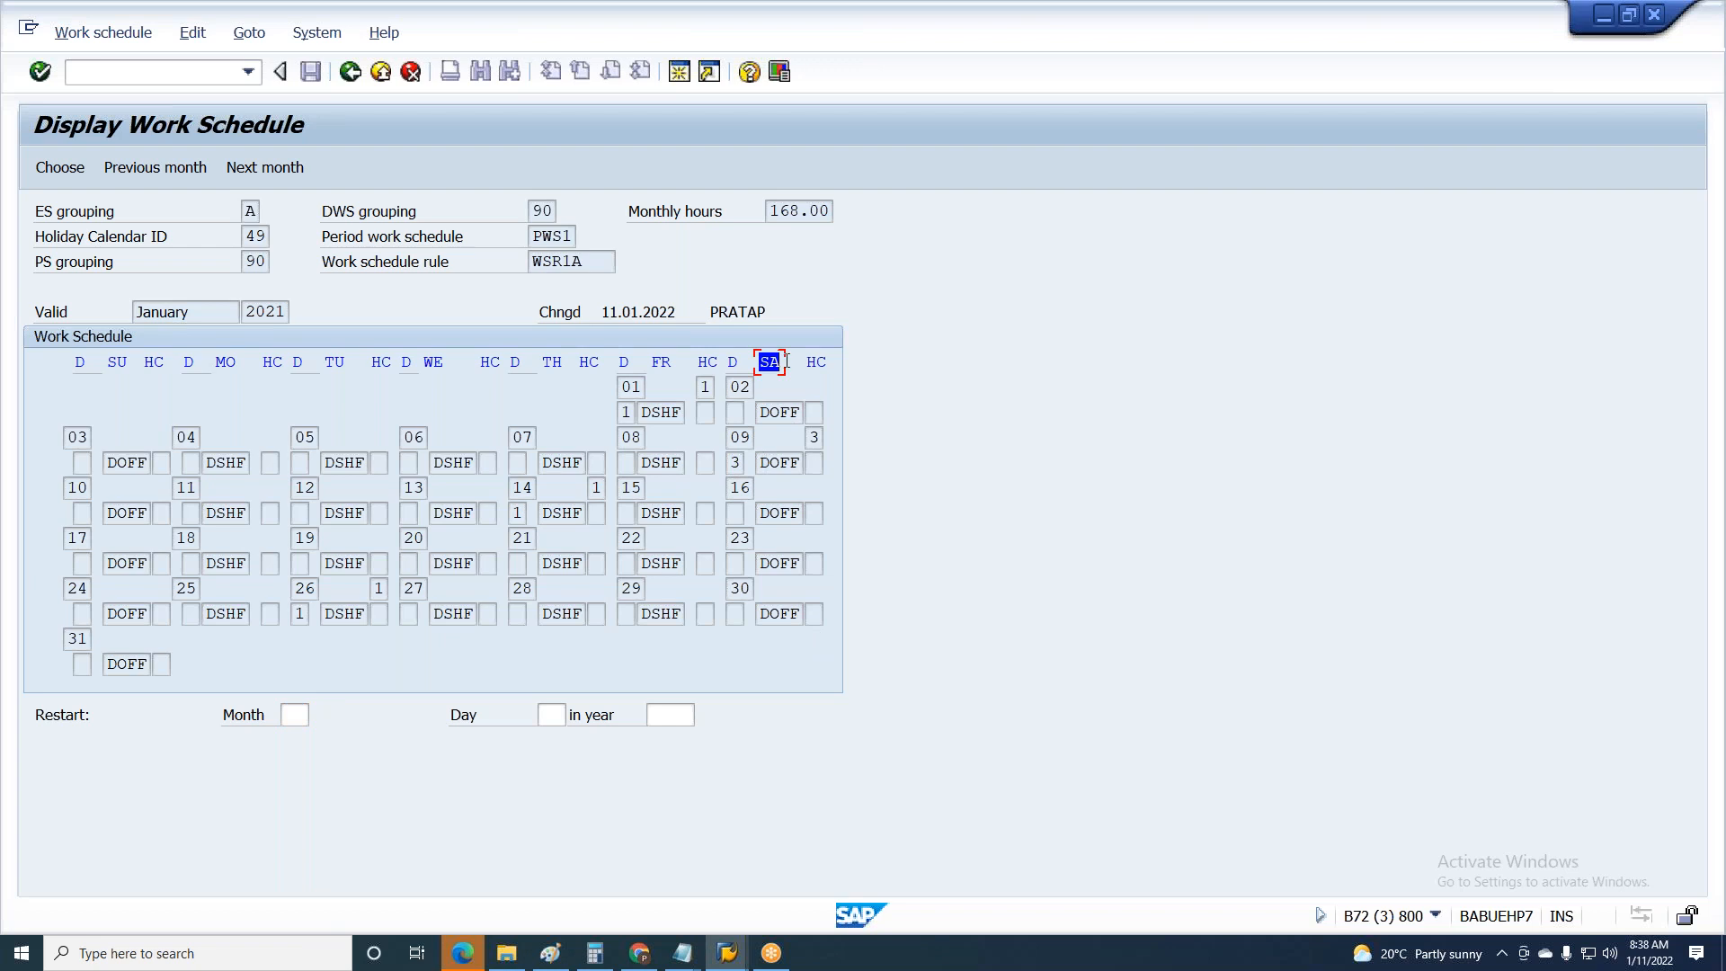
left_click(814, 437)
- Compare the Saturday entries for holiday classes 3 and 0 in selection rule 55 of the definition rules
key("alt+Tab")
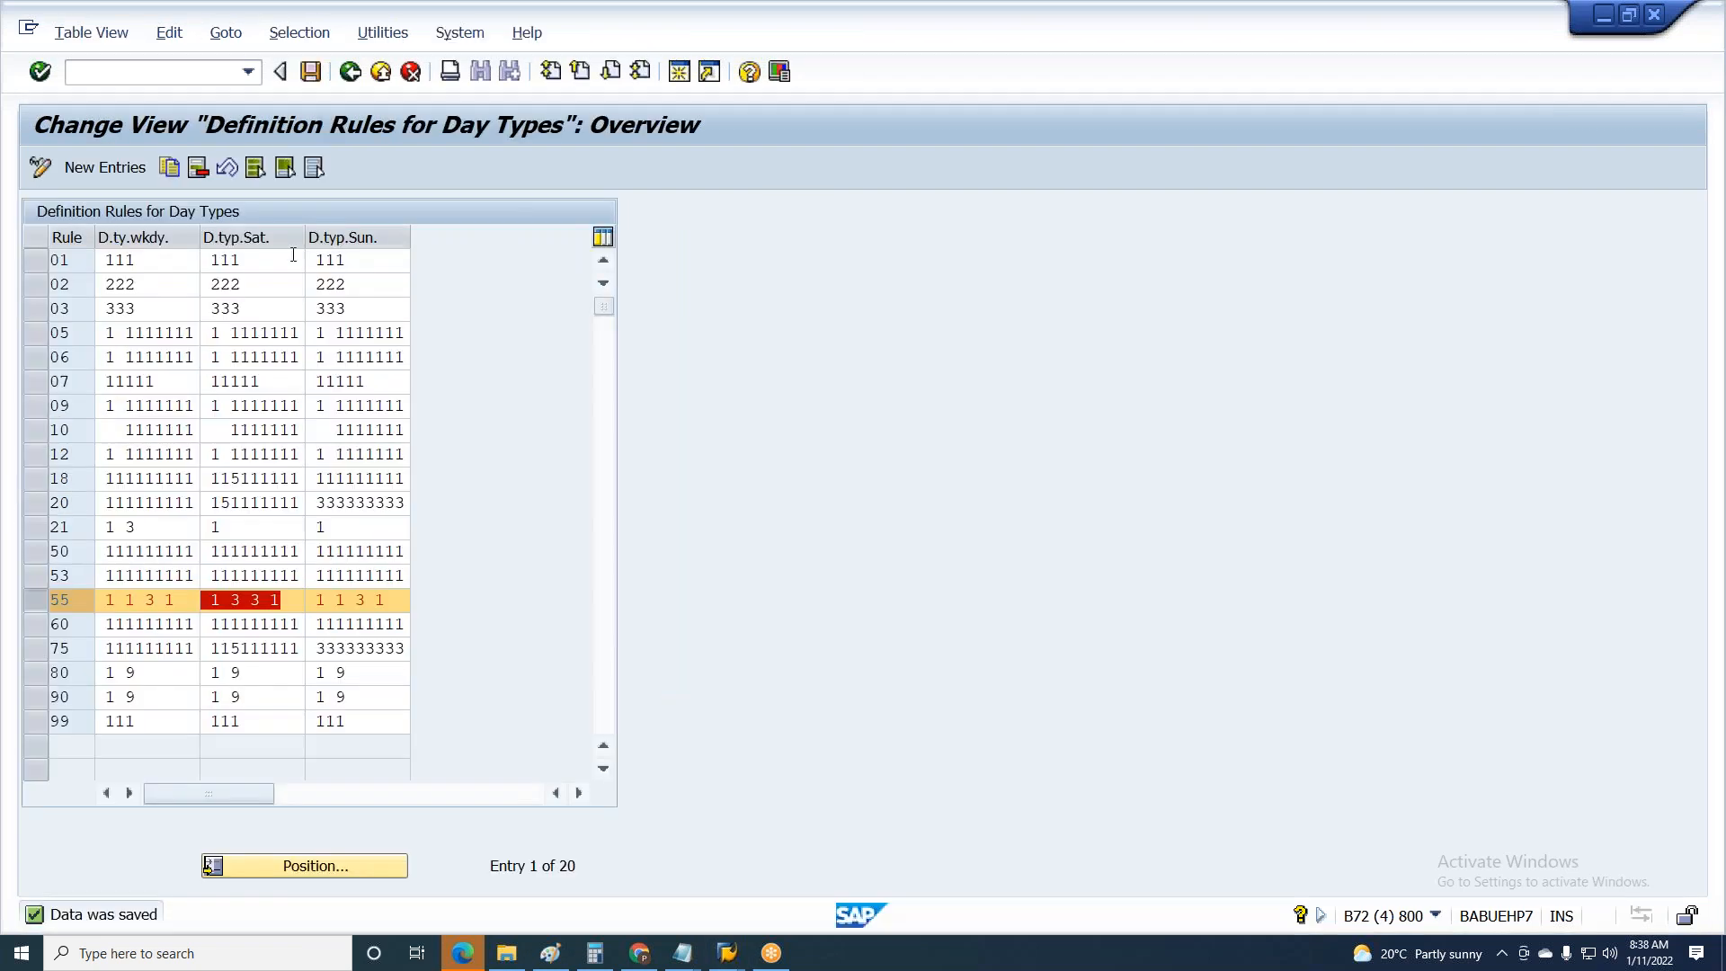
left_click(231, 599)
left_click_drag(231, 600, 240, 600)
left_click(231, 611)
key("Left")
key("Left")
key("shift+Right")
key("shift+Left")
key("shift+Left")
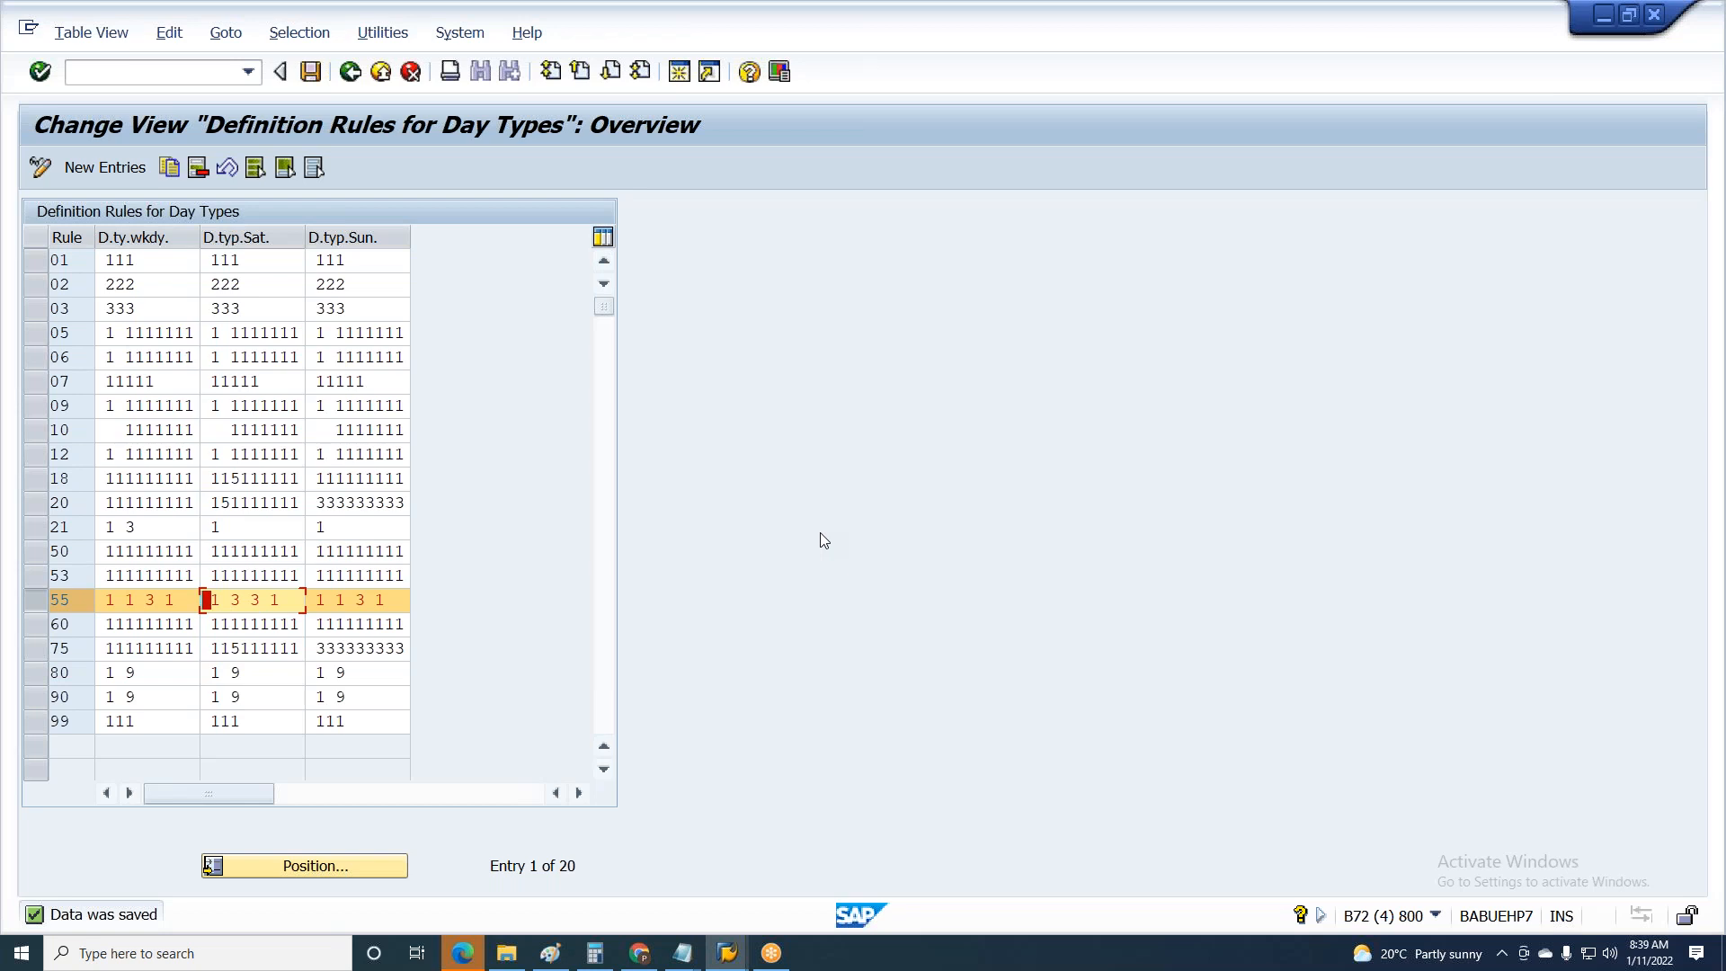
- Compare the Sundays in the January schedule with the Sunday day type rule 55 assigns to holiday class 0
key("alt+Tab")
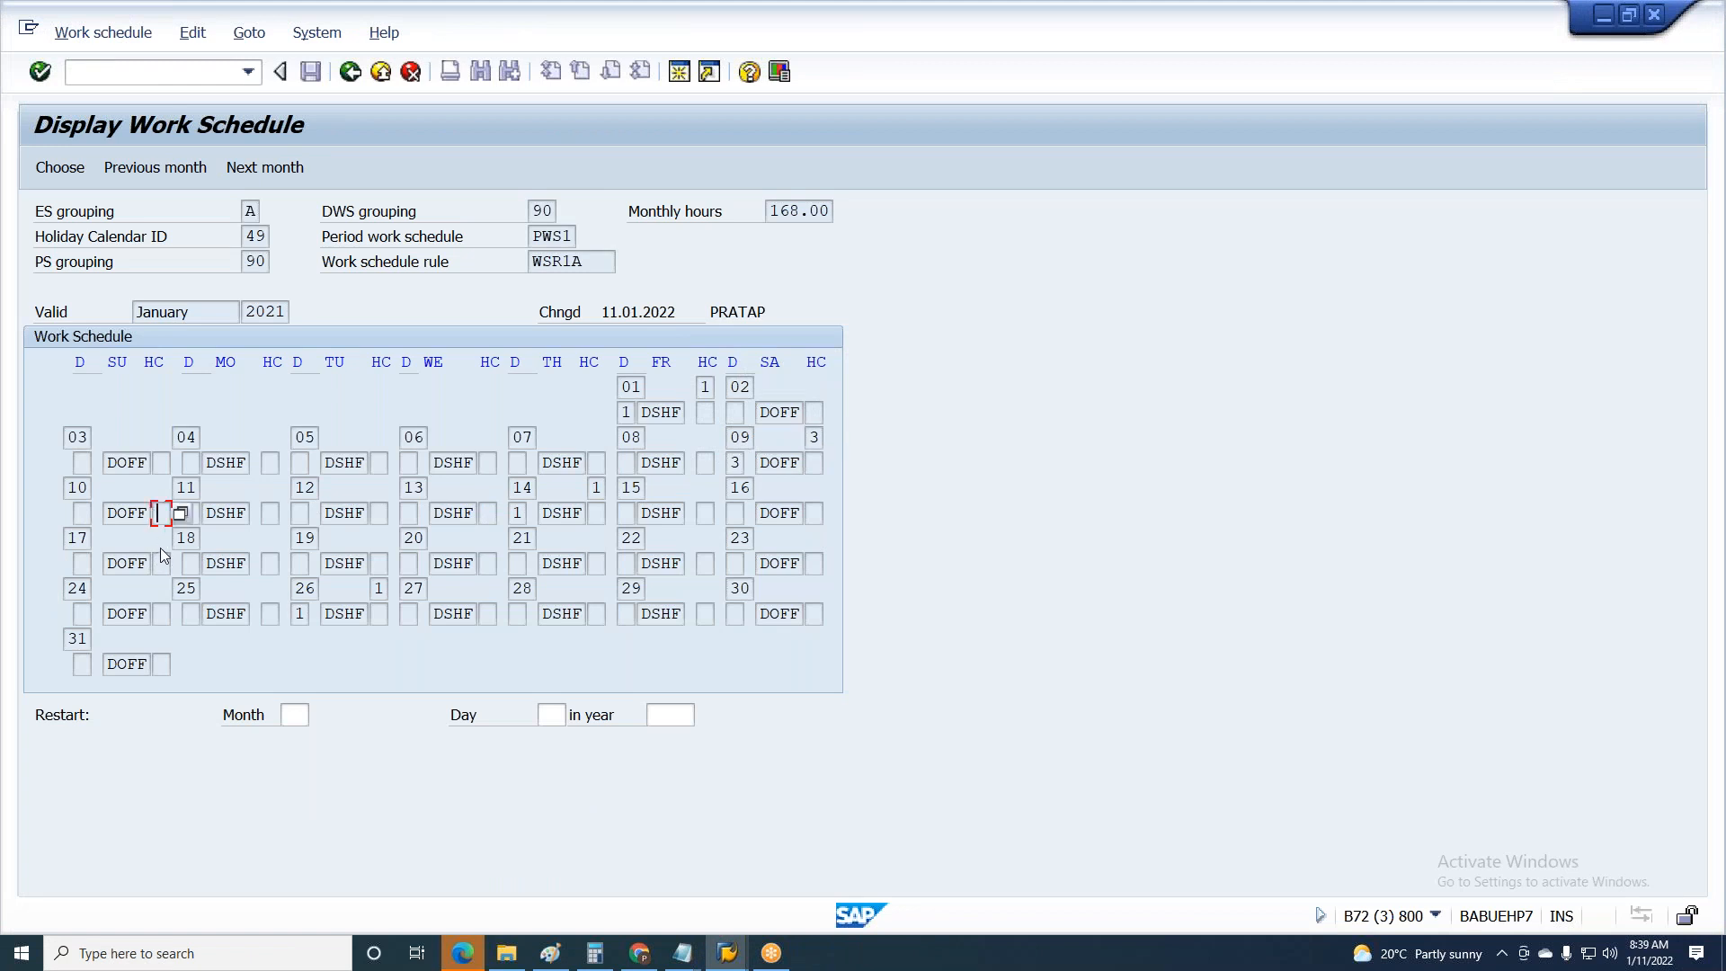
key("alt+Tab")
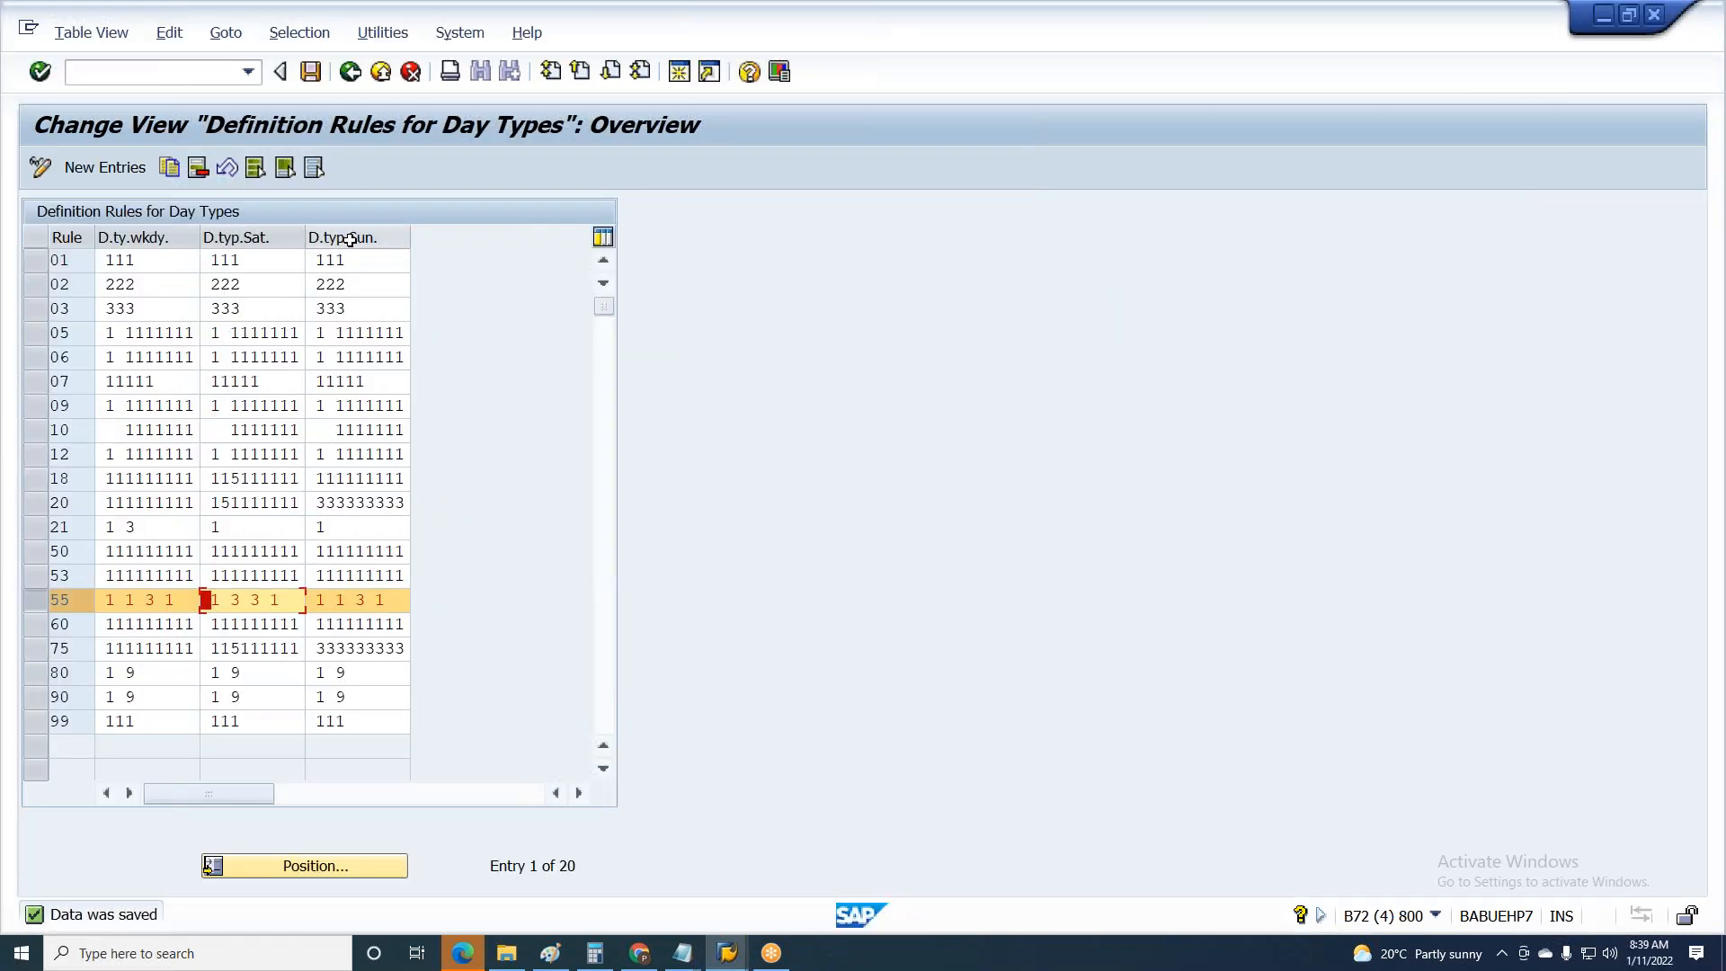
left_click_drag(317, 597, 643, 616)
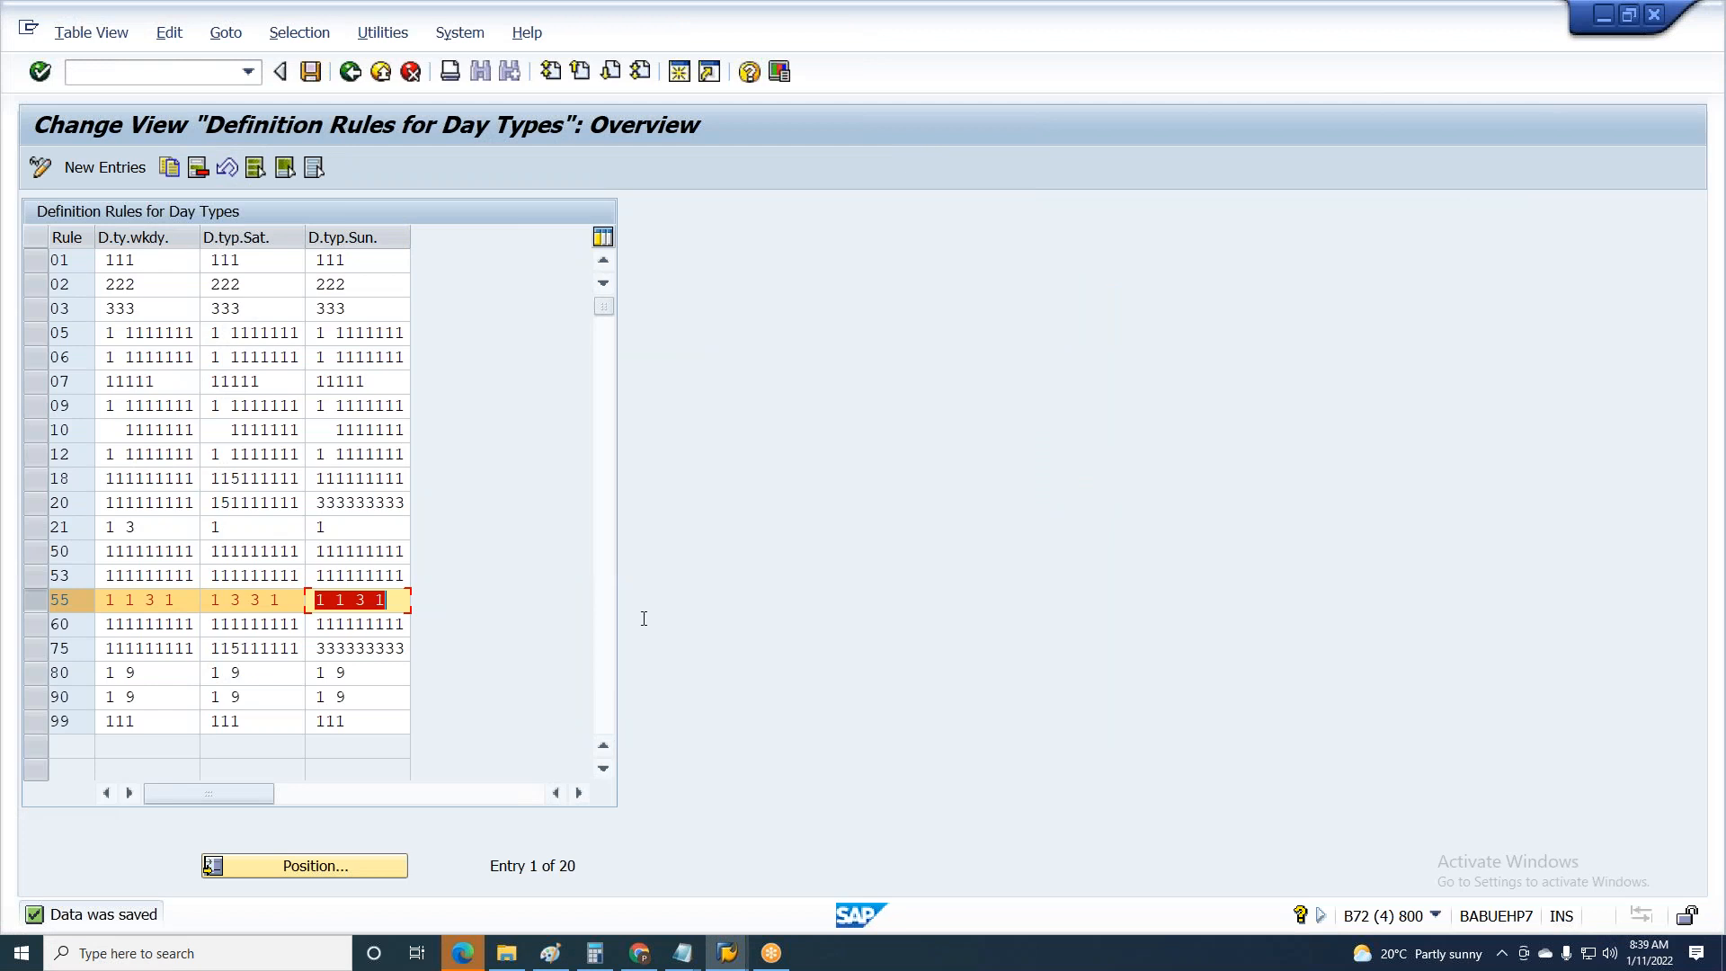
left_click(325, 607)
left_click_drag(316, 604, 307, 604)
key("alt+Tab")
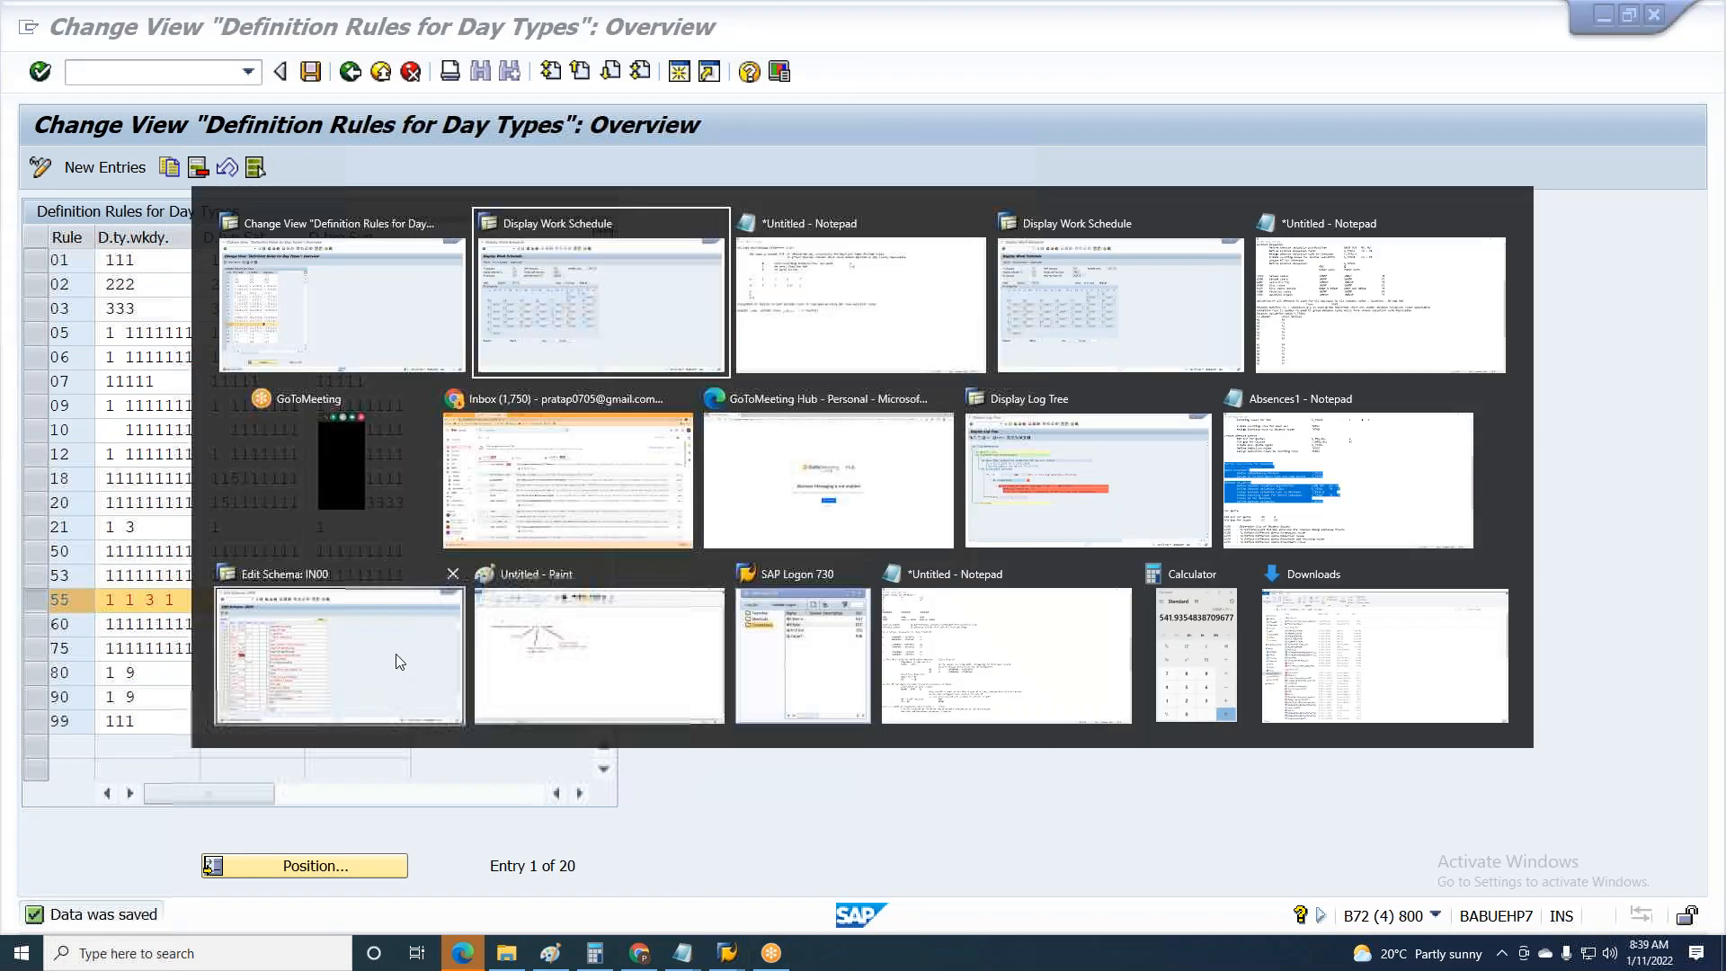
key("Escape")
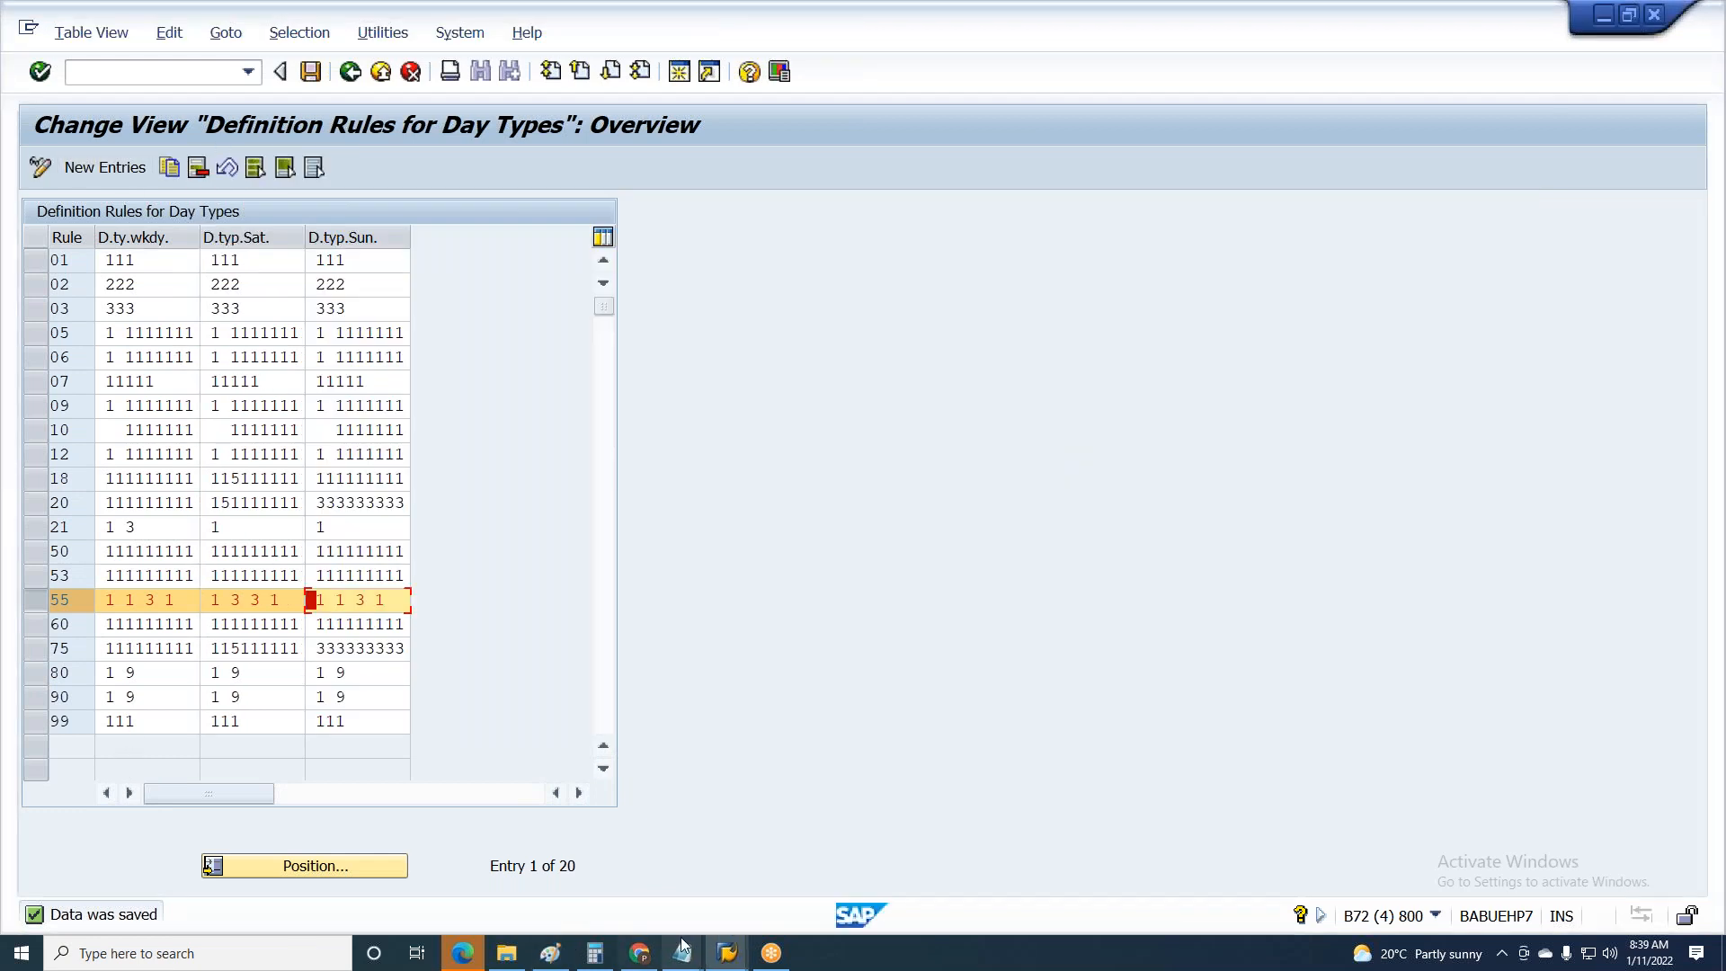
- Display the February 2021 work schedule to review its holiday classes and day types
left_click(728, 952)
left_click(782, 876)
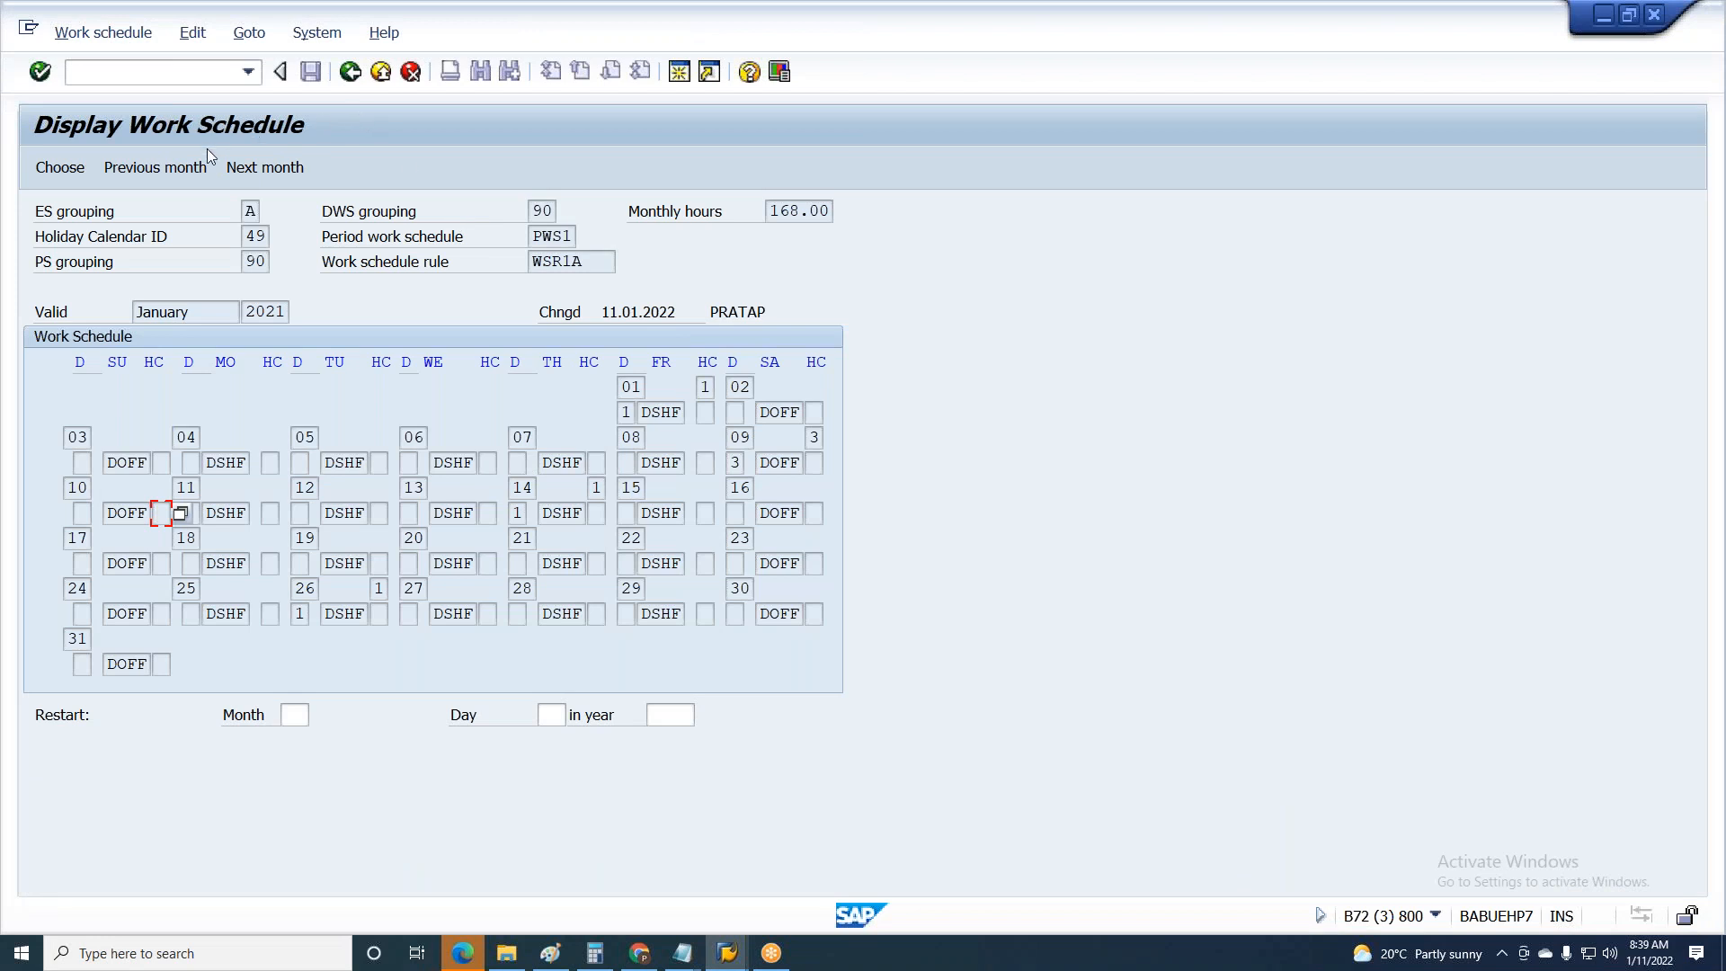
left_click(267, 169)
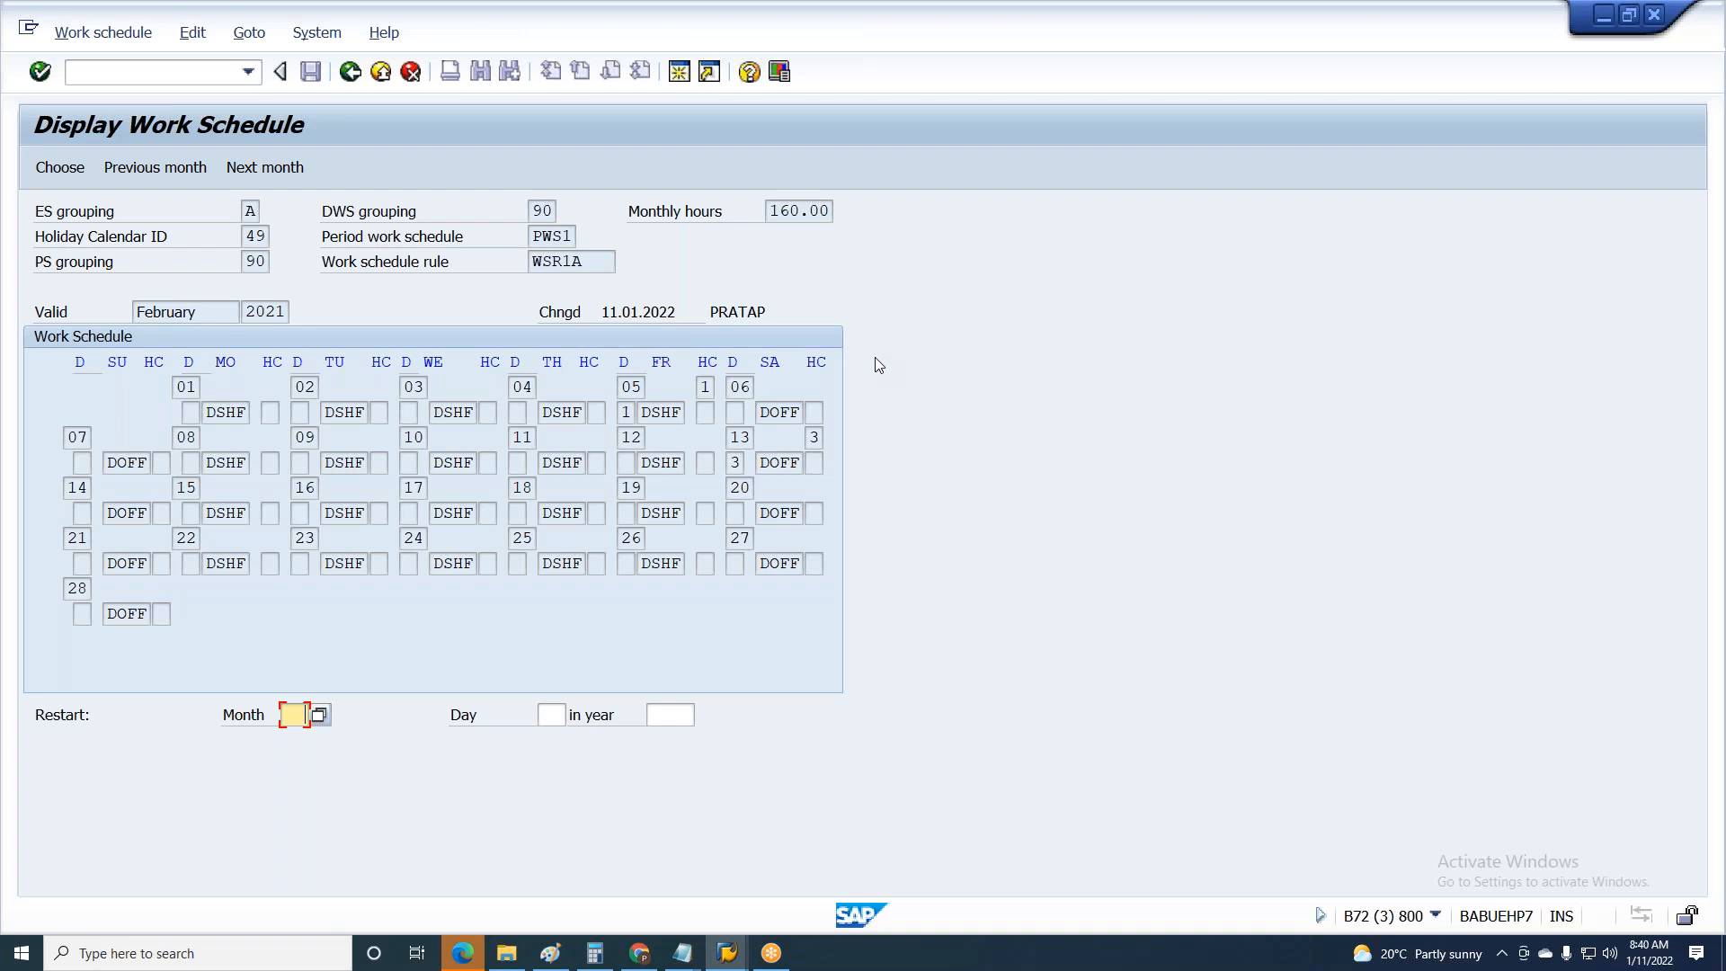
key("alt+Tab")
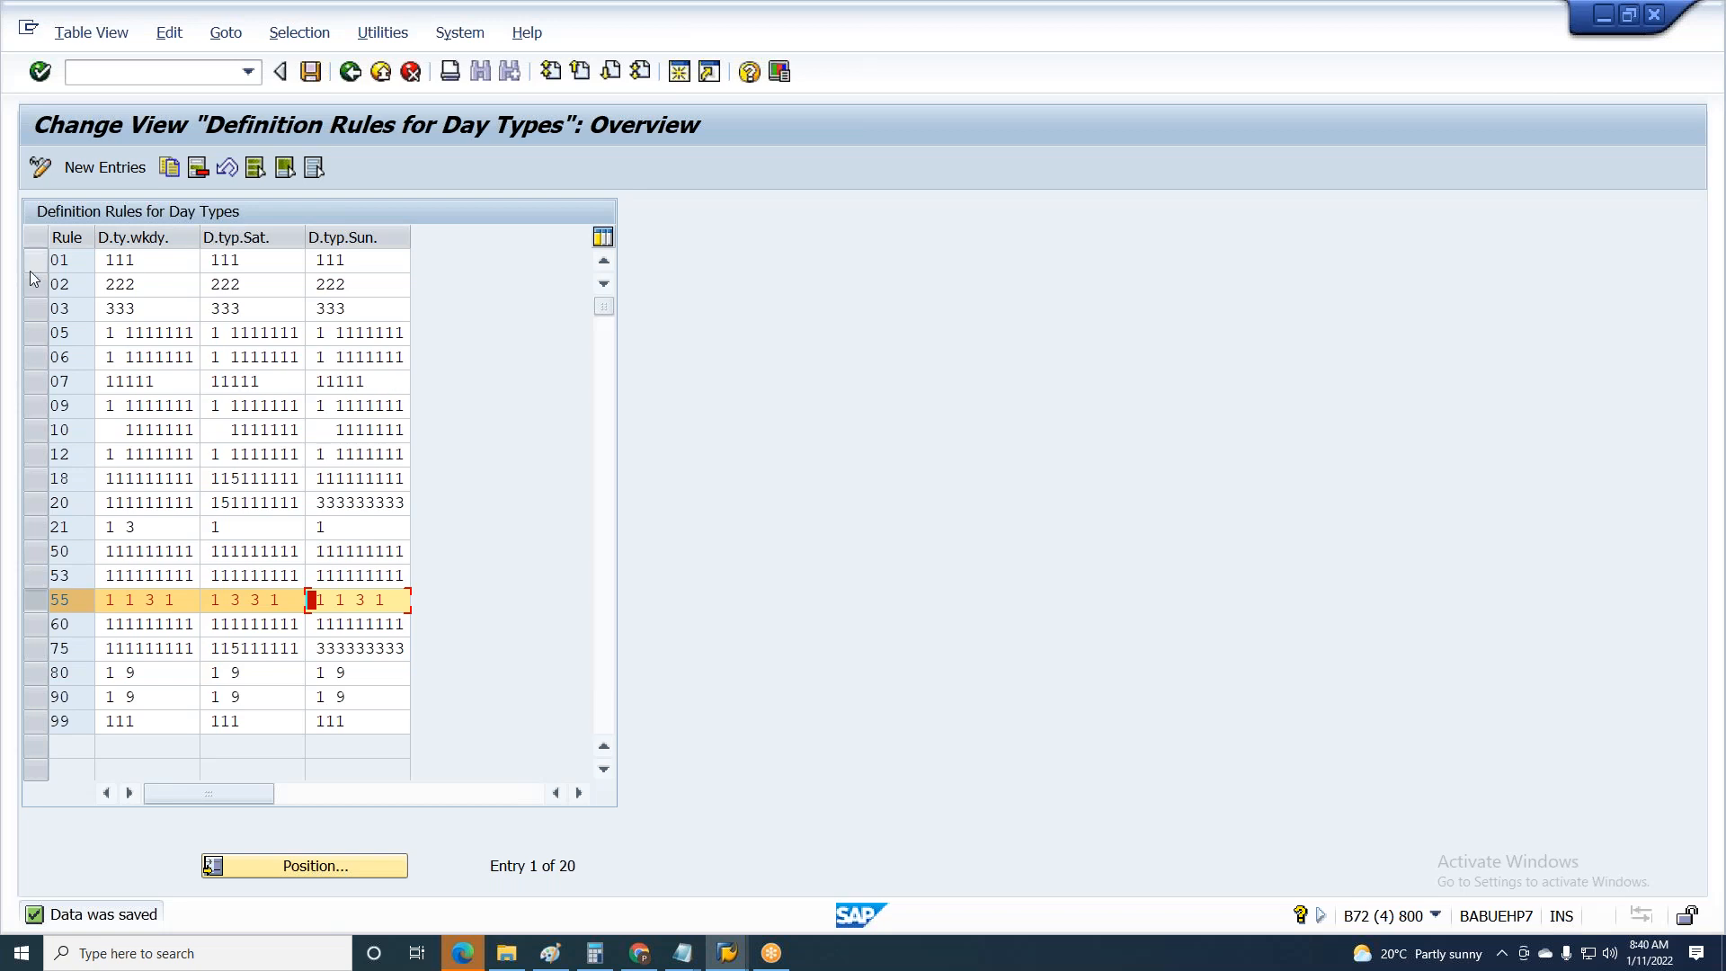
left_click(101, 168)
left_click(145, 261)
key("Insert")
key("Down")
key("Return")
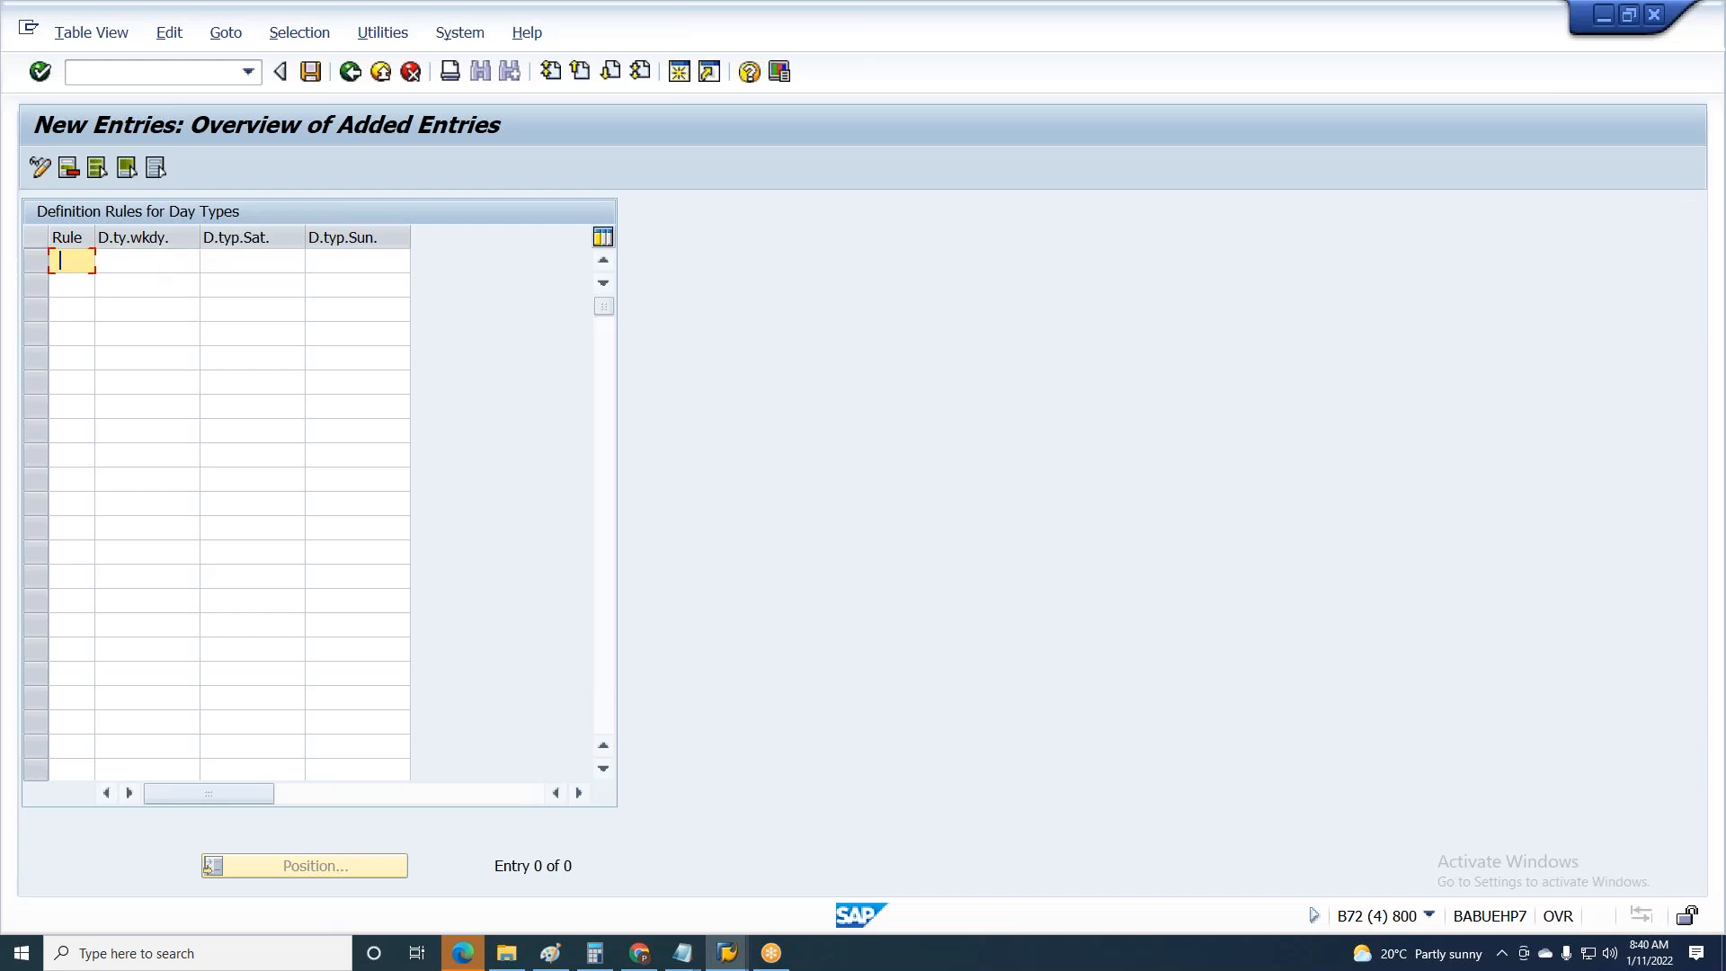
left_click(155, 258)
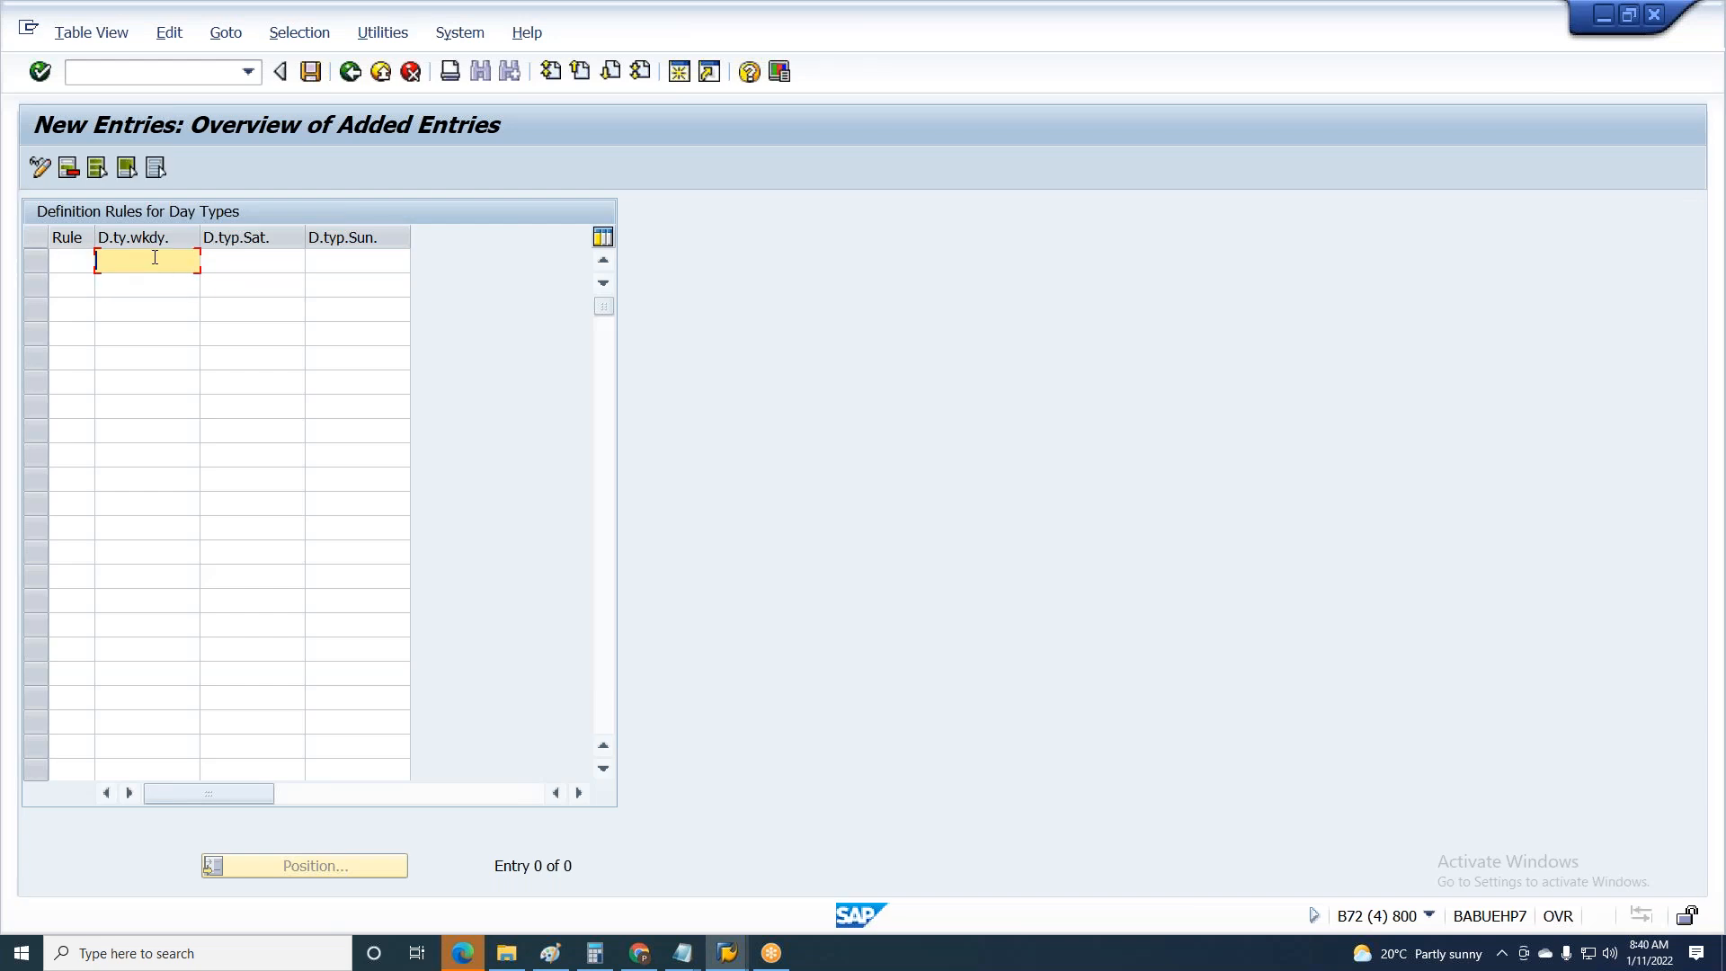
key("Num_Lock")
type("0123456789")
left_click_drag(98, 260, 203, 265)
key("ctrl+c")
key("Tab")
key("ctrl+v")
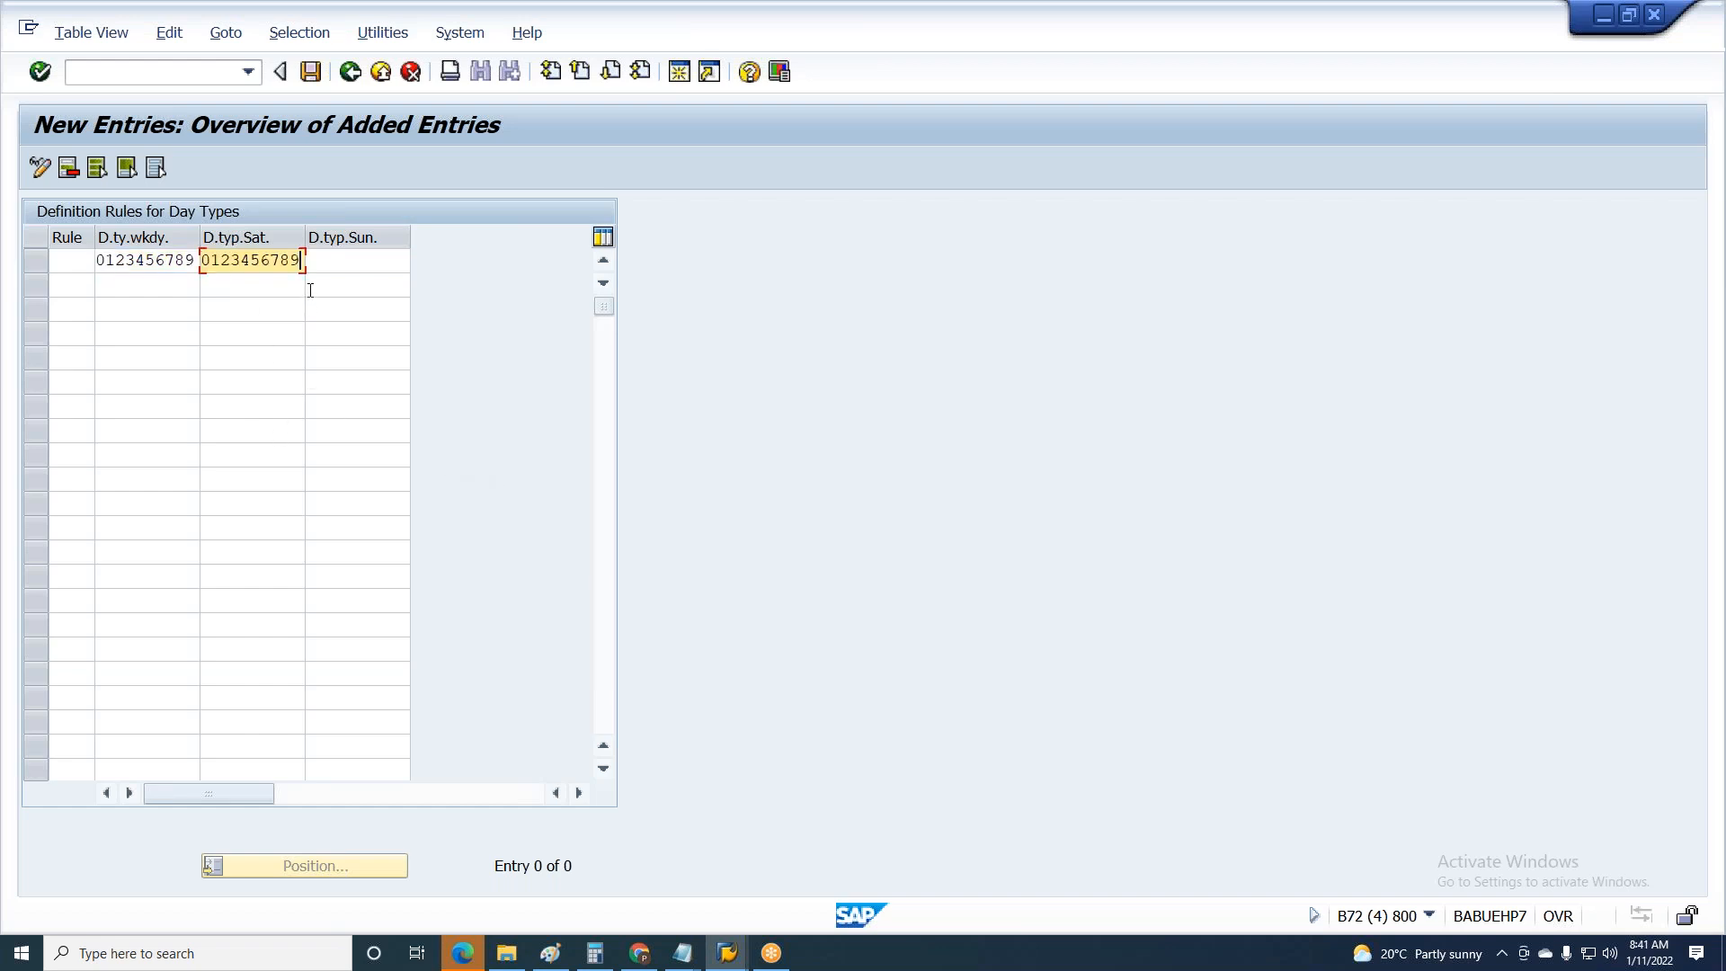
key("Tab")
key("ctrl+v")
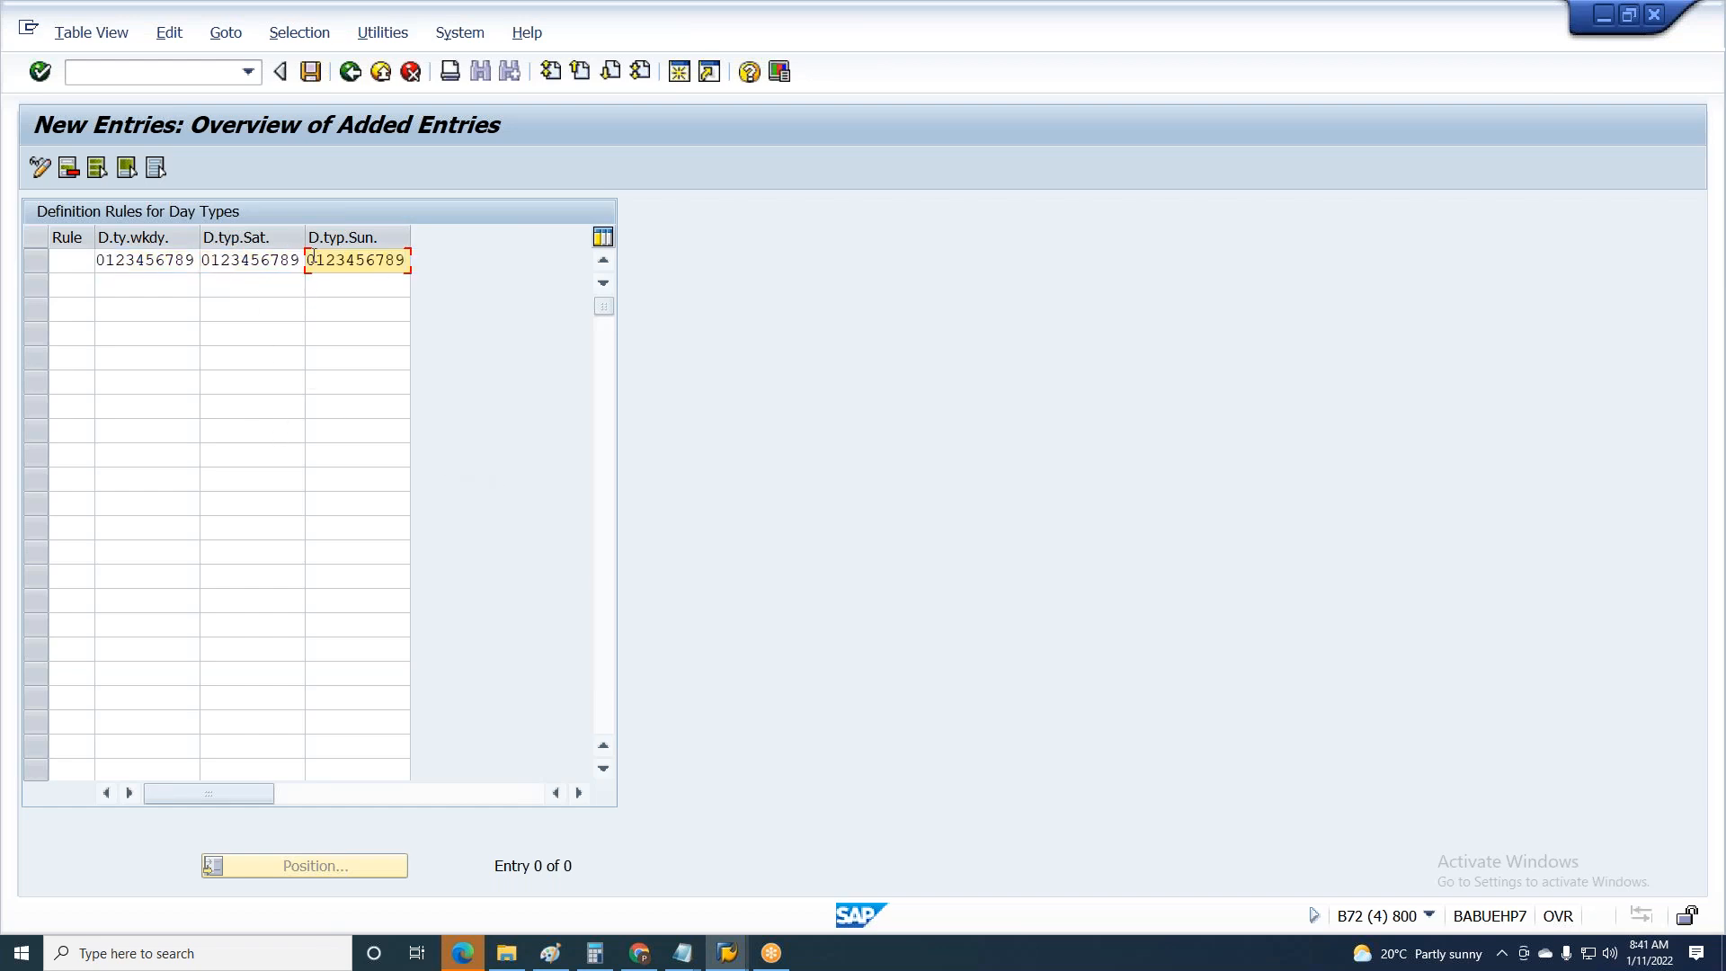
- Try blanks and day types 1 and 3 in the holiday class positions of the new entry's weekday value
left_click_drag(308, 260, 538, 258)
left_click(100, 261)
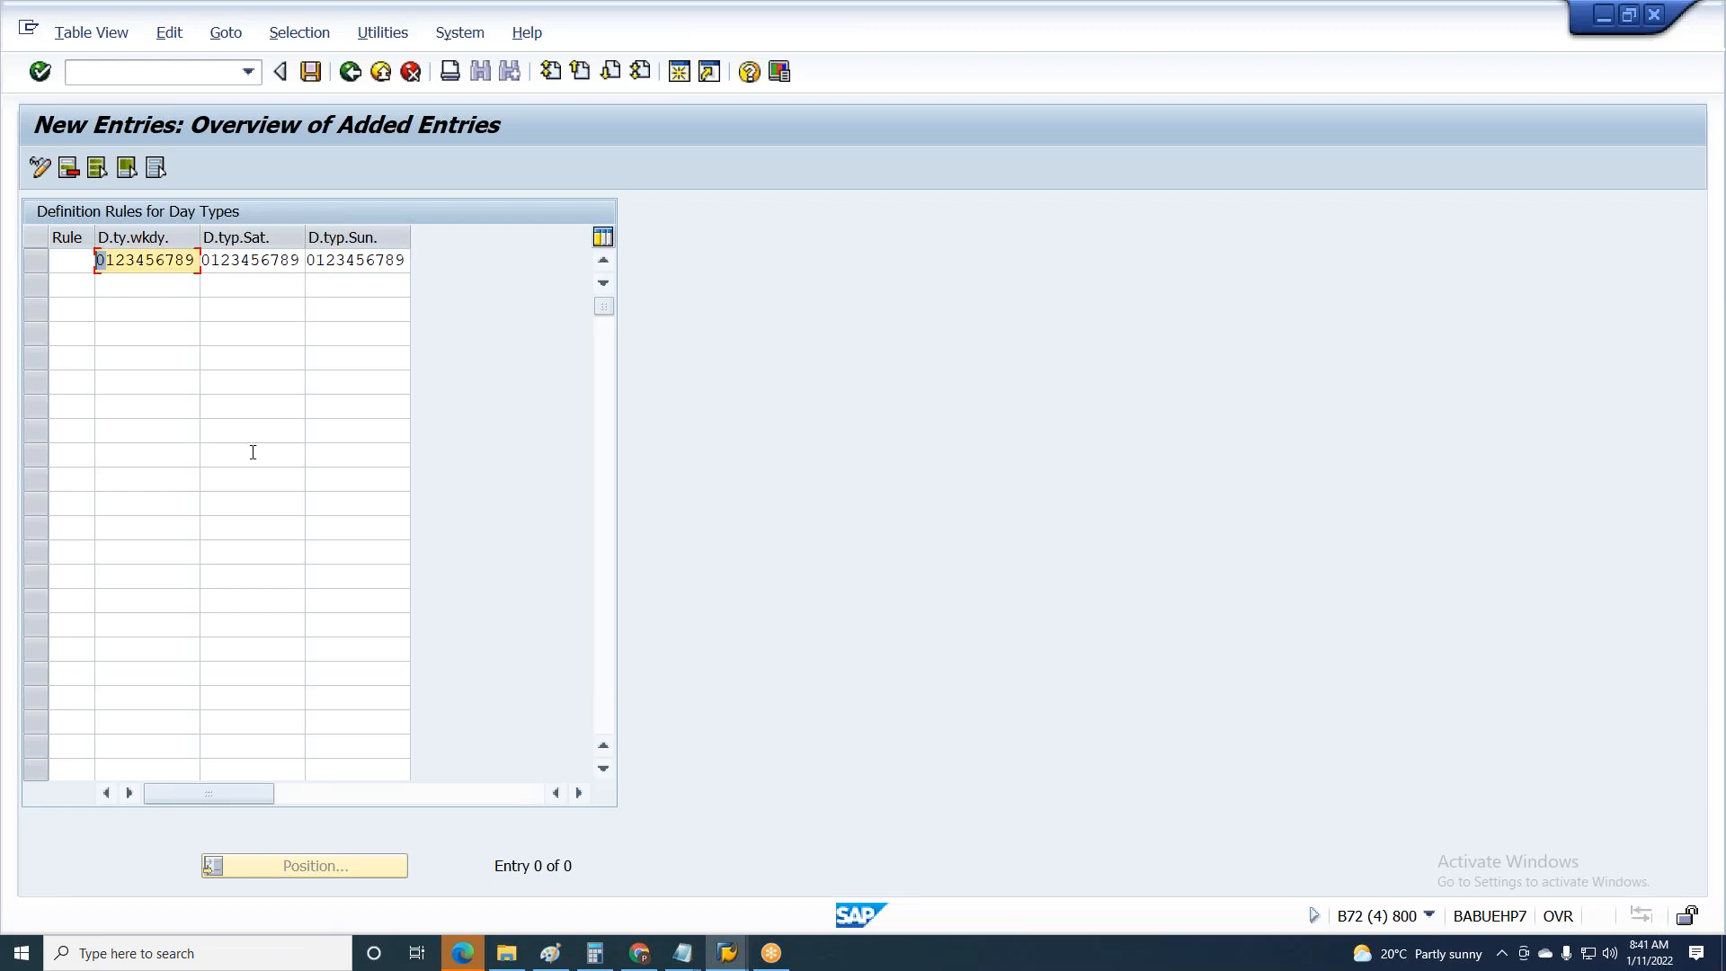
key("Delete")
key("Delete")
key("Insert")
type("1")
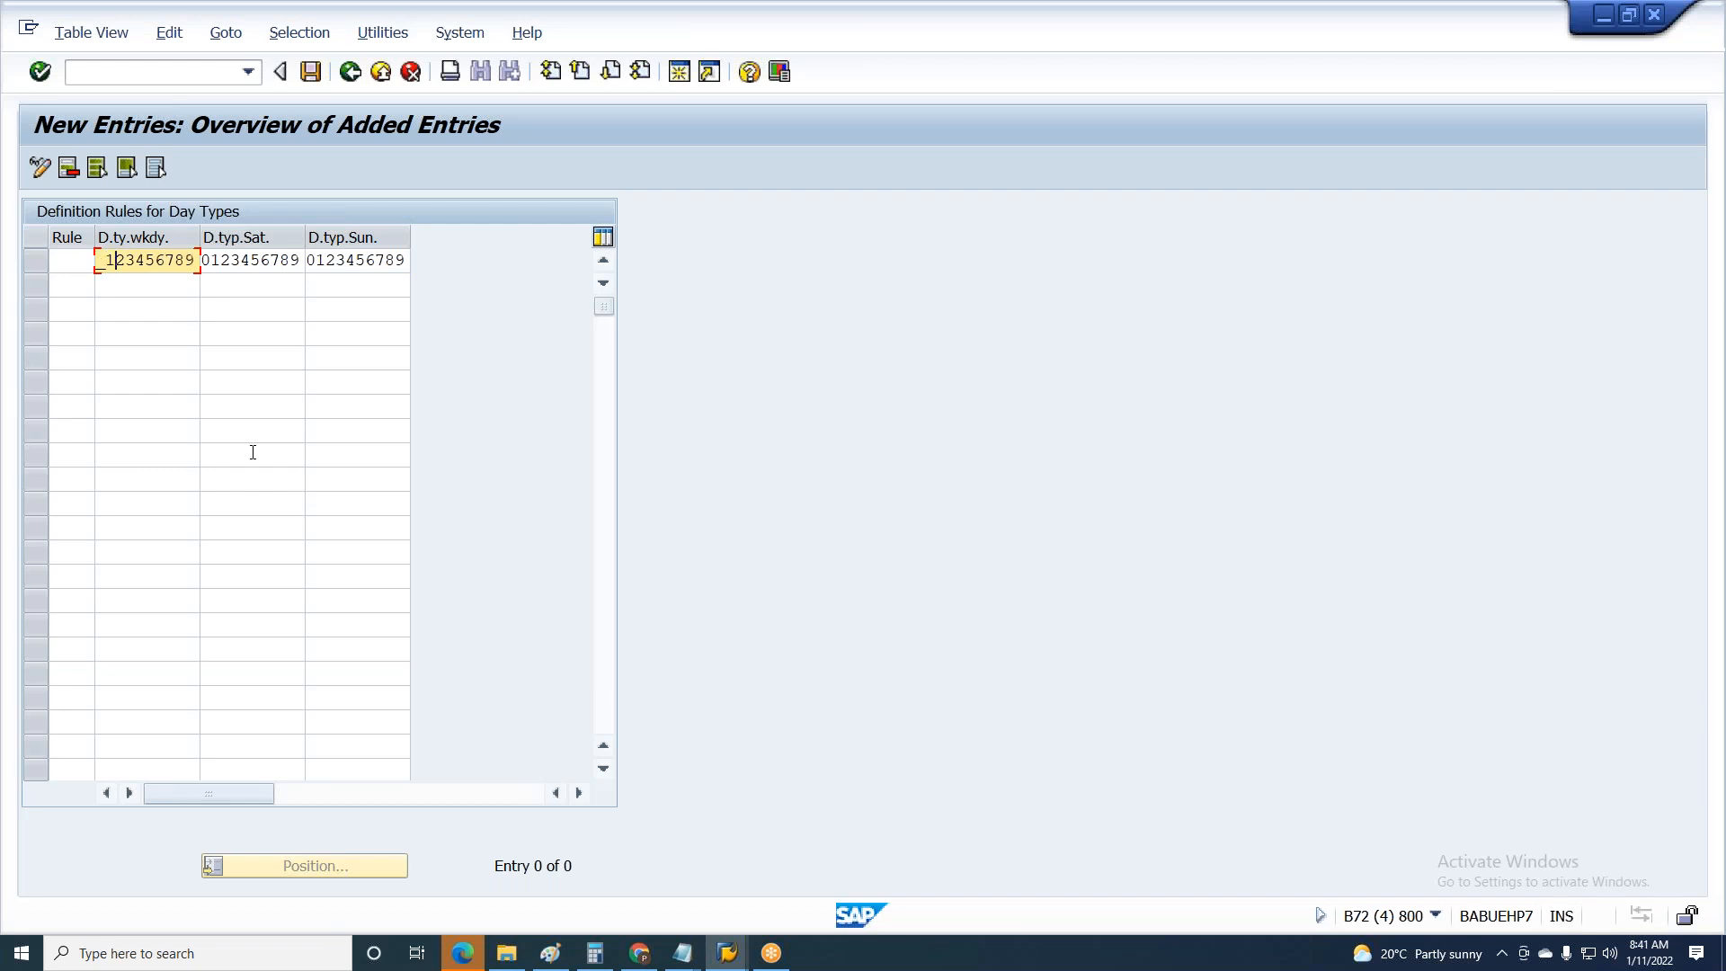
key("BackSpace")
type("1")
key("Delete")
key("Right")
key("Delete")
key("BackSpace")
type("1")
type("1")
key("Delete")
type("3")
- Clear the weekday, Saturday and Sunday day types of the new entry
key("Tab")
key("Tab")
key("Tab")
key("Up")
key("Tab")
key("Delete")
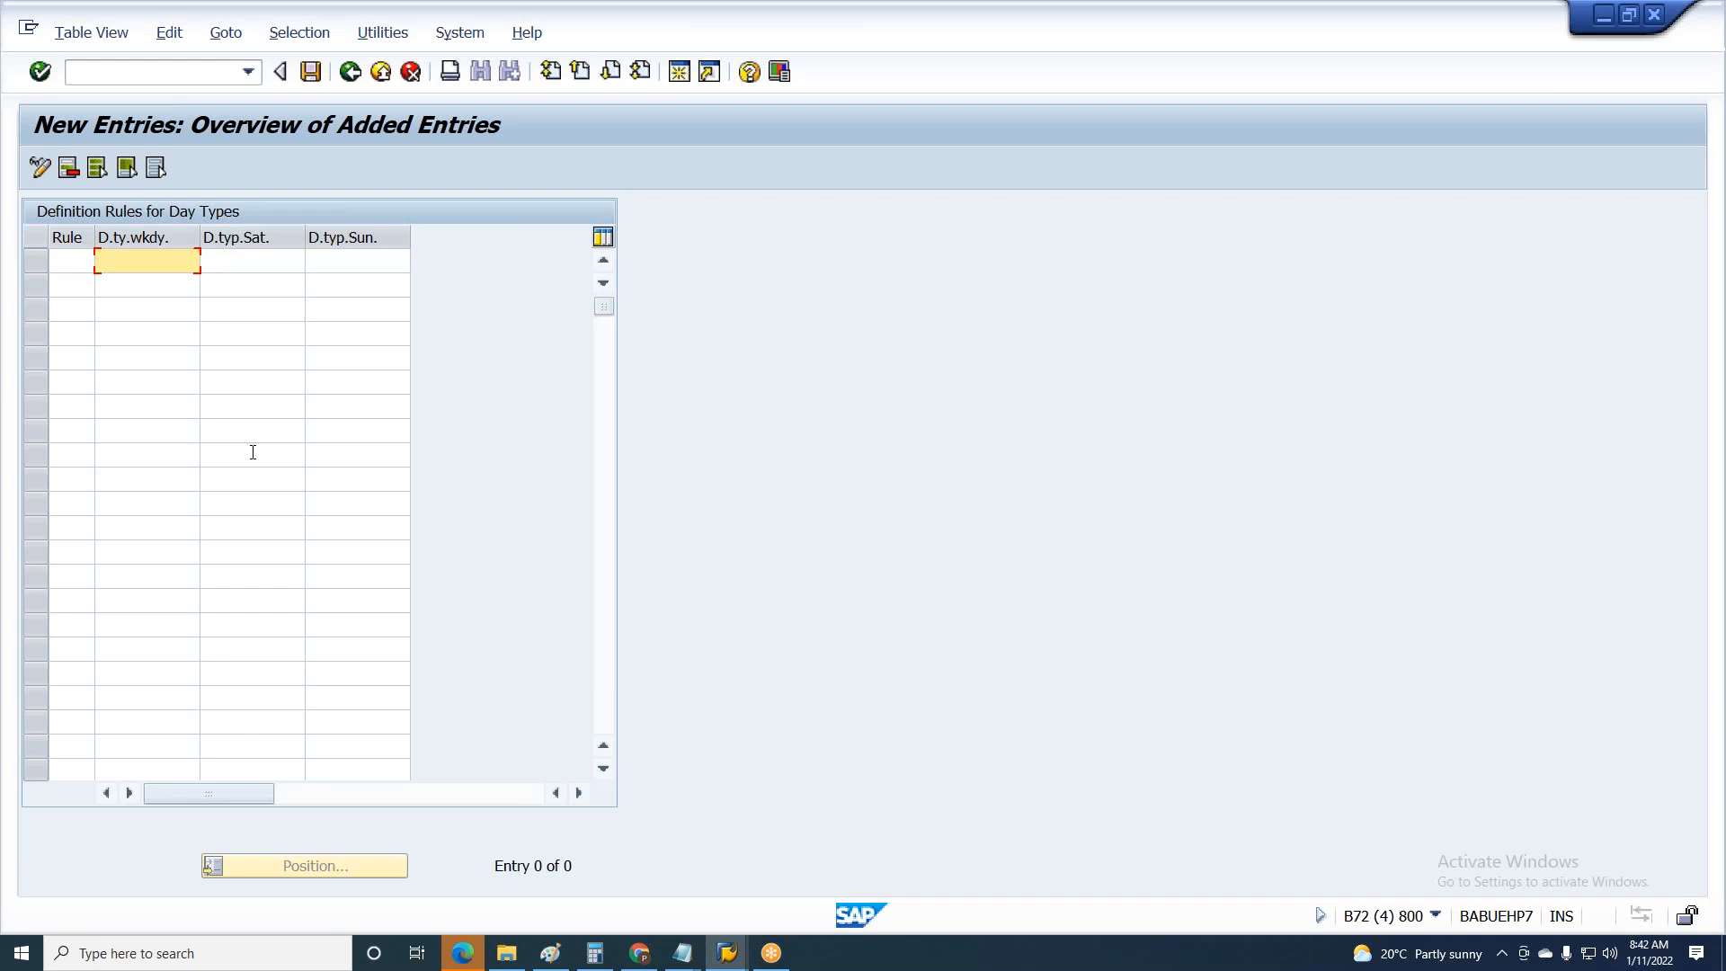
key("Down")
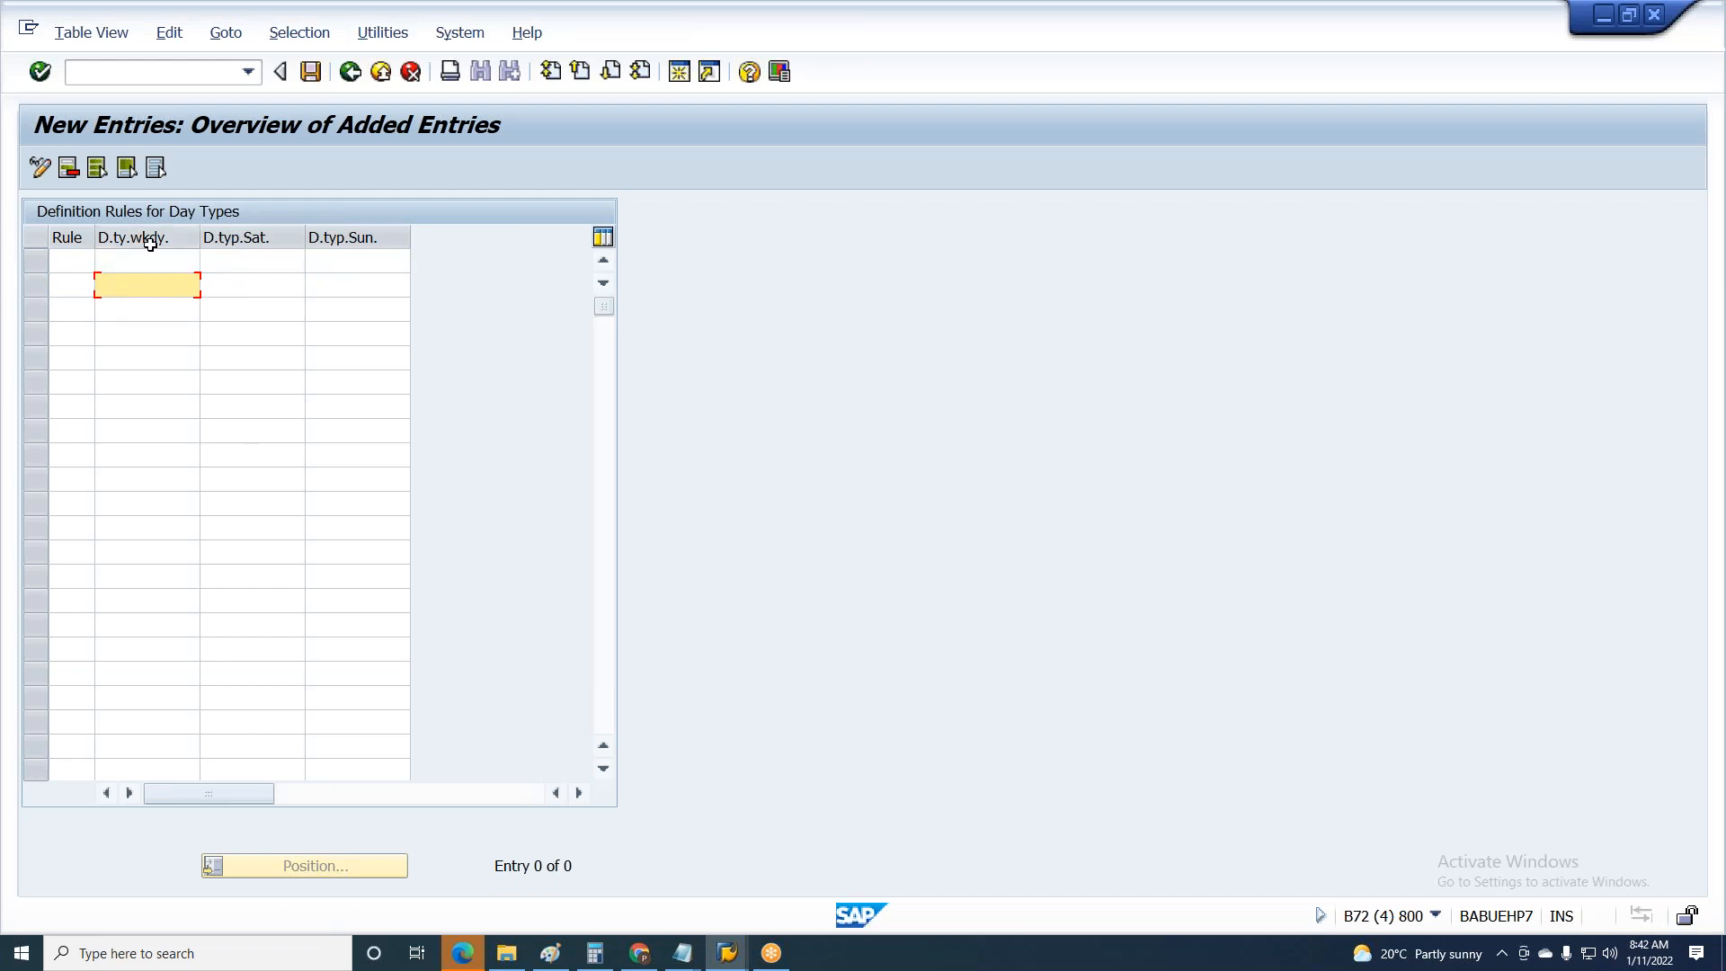
key("Up")
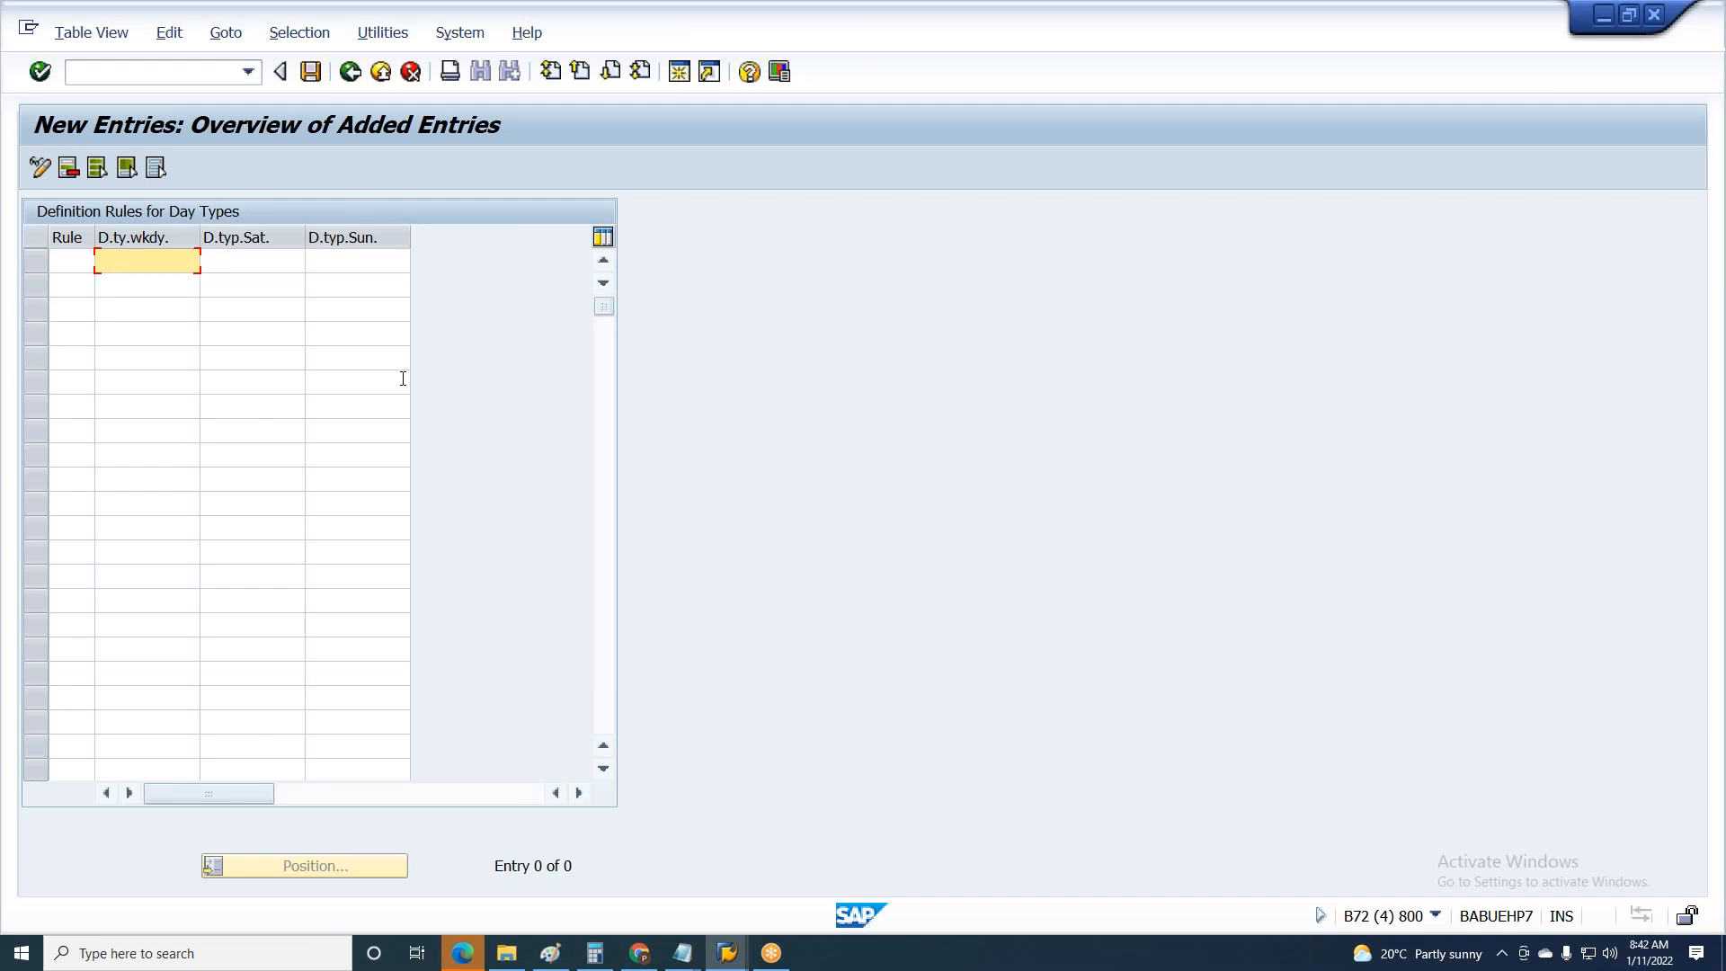
- Review the weekday and holiday class line in the Notepad notes and the Monday column of the March 2021 work schedule
key("alt+Tab")
left_click(683, 951)
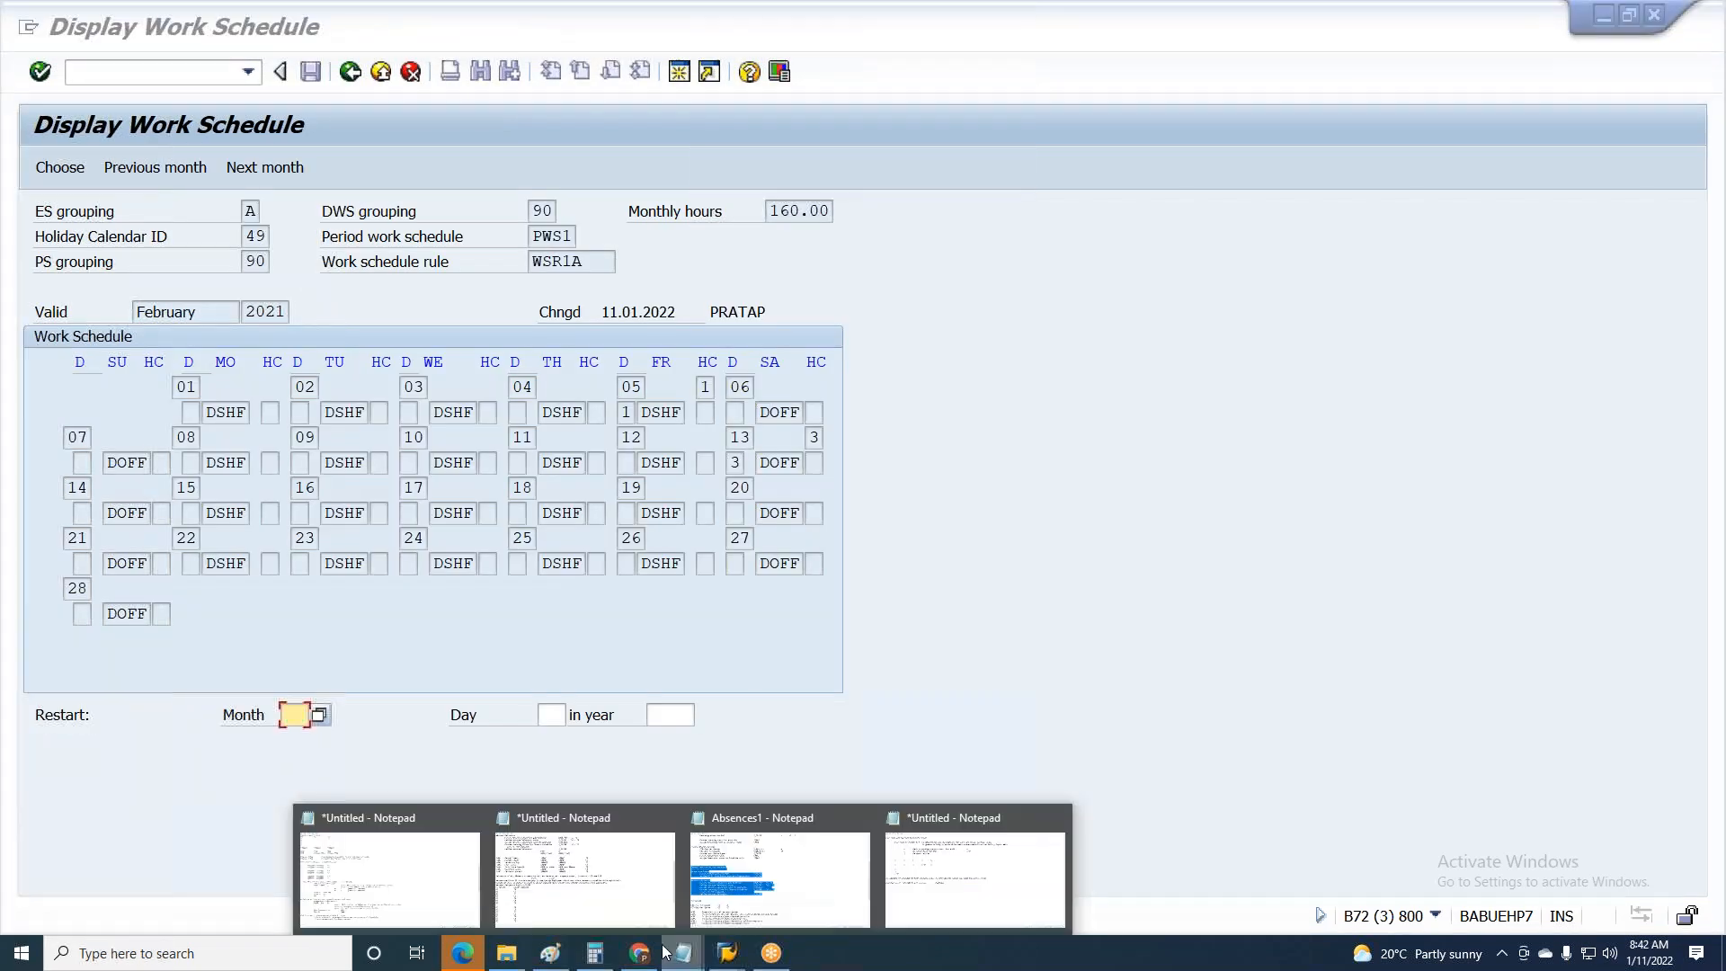
left_click(933, 865)
left_click_drag(584, 508, 9, 510)
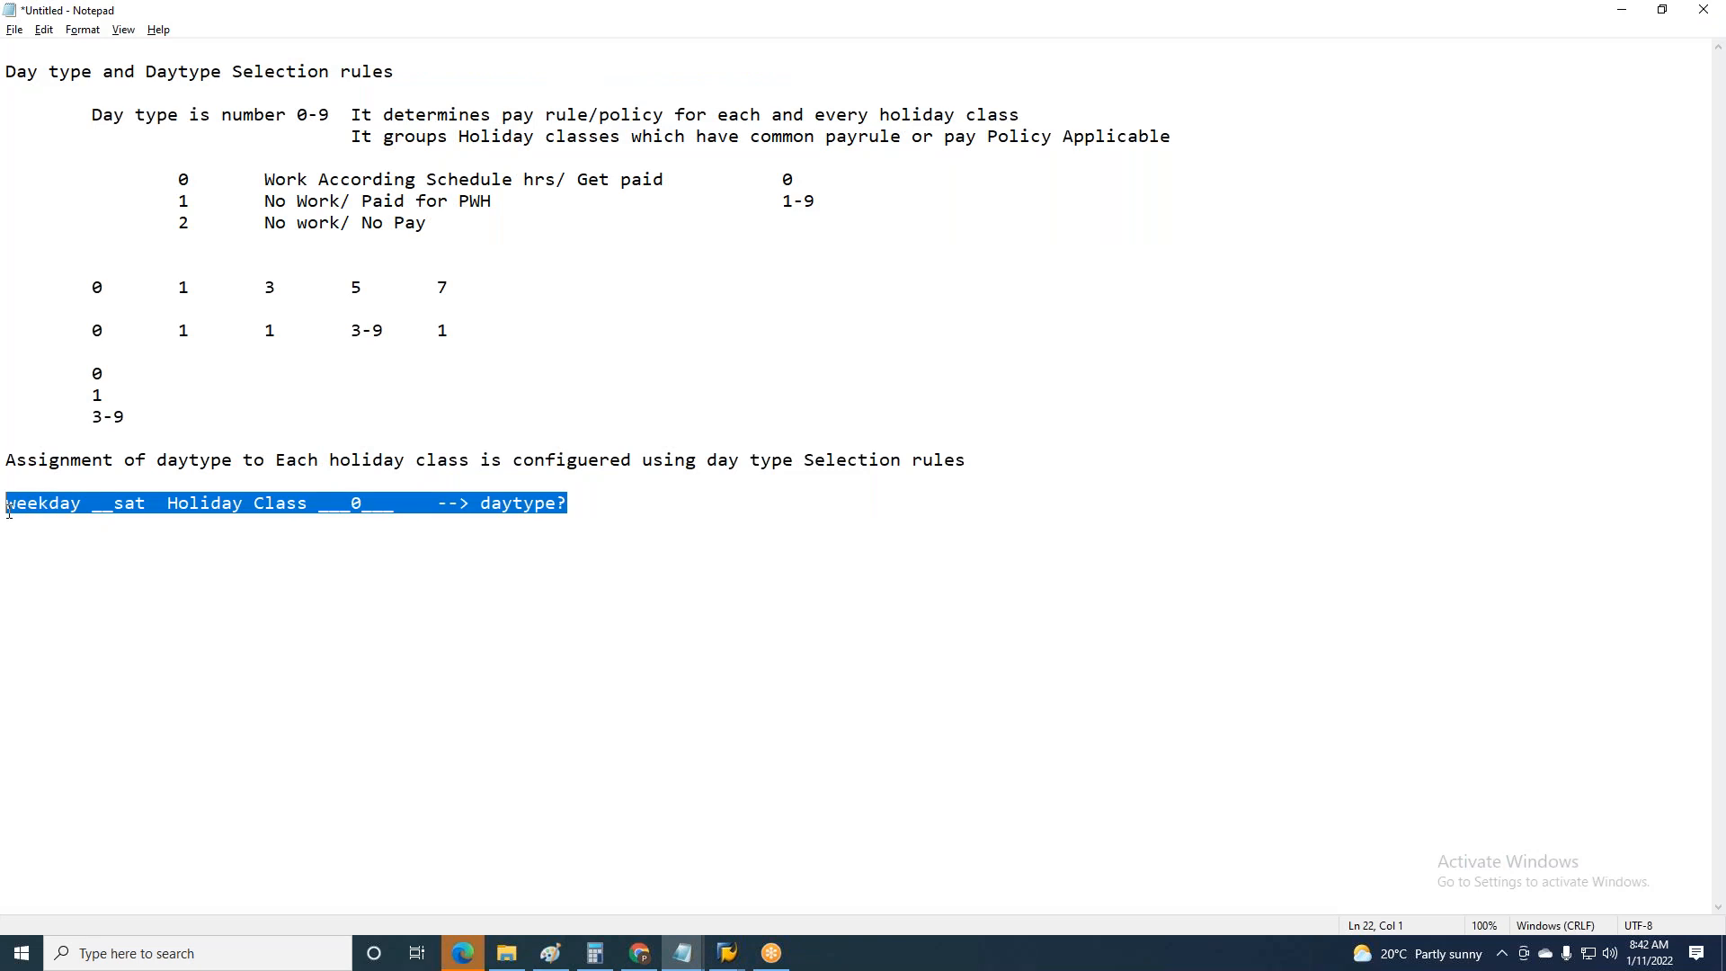
key("alt+Tab")
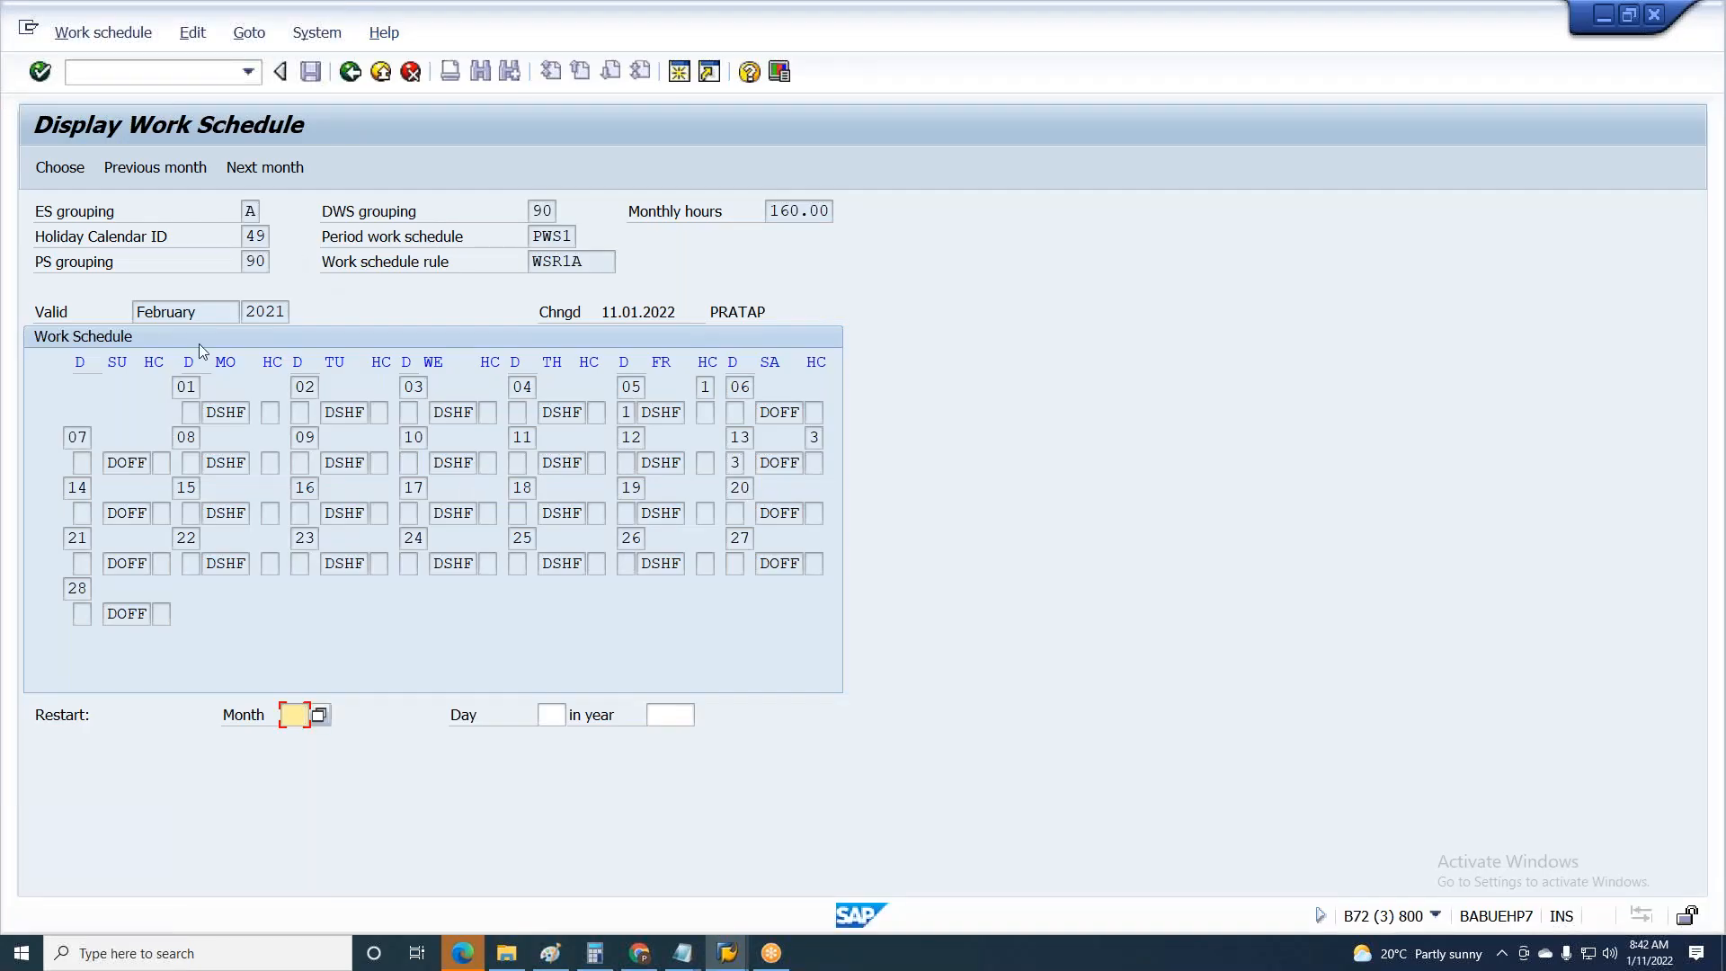
left_click(255, 171)
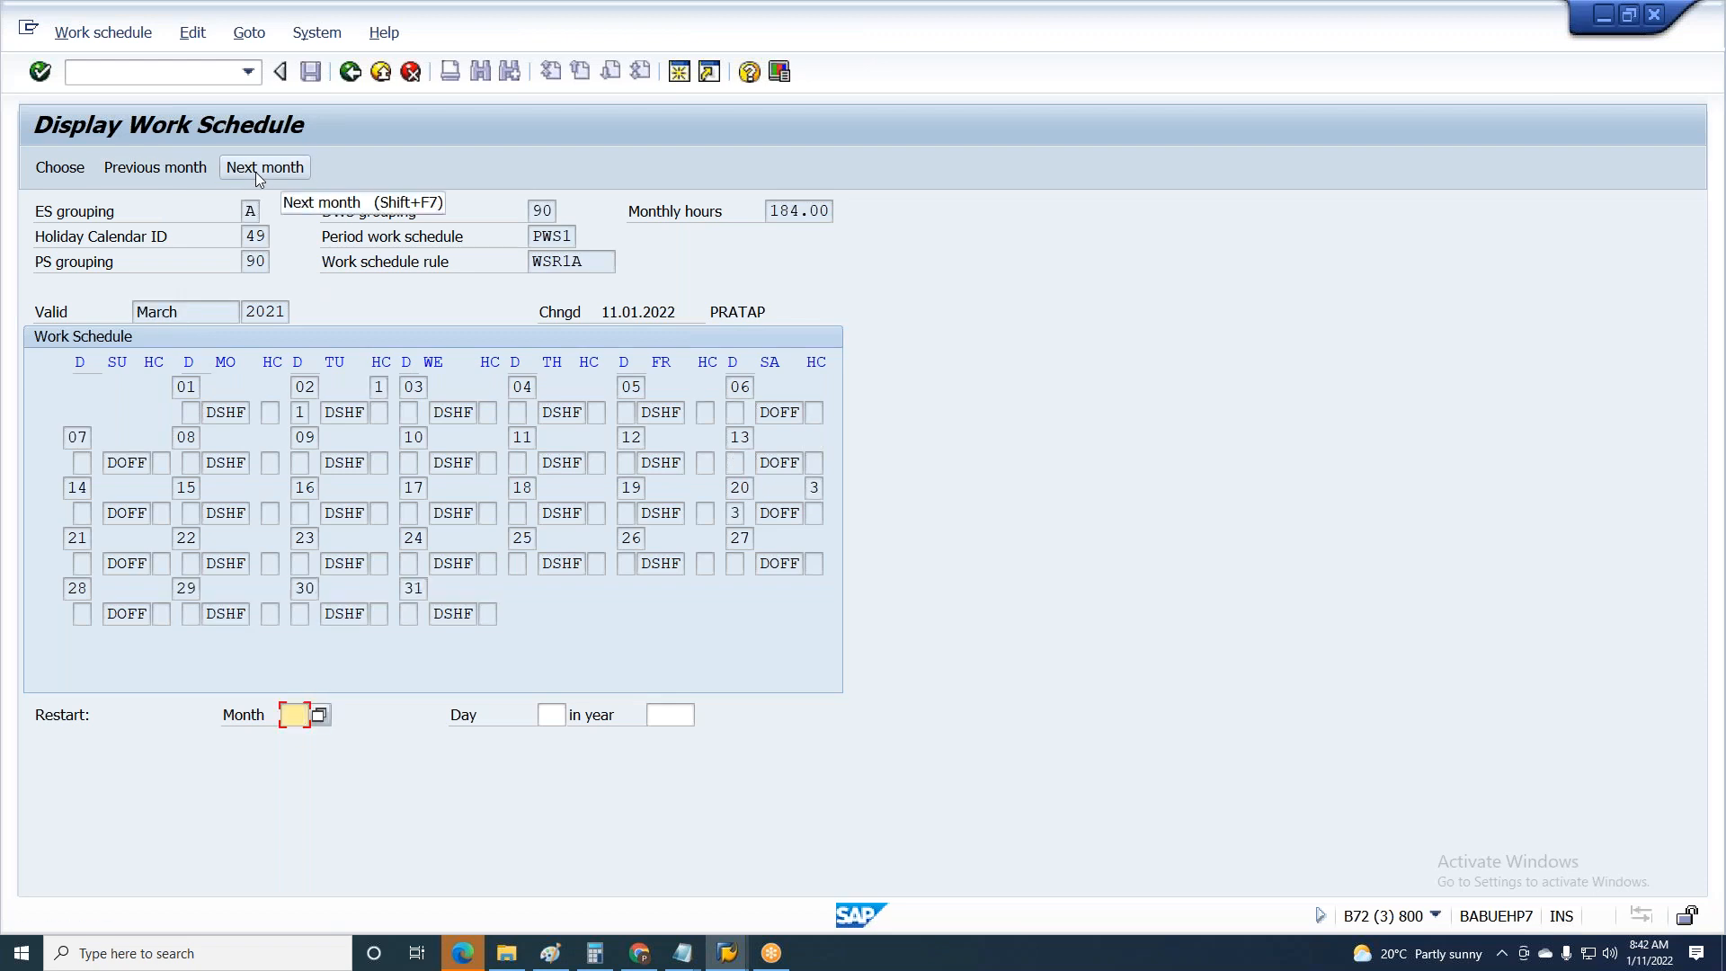
double_click(222, 363)
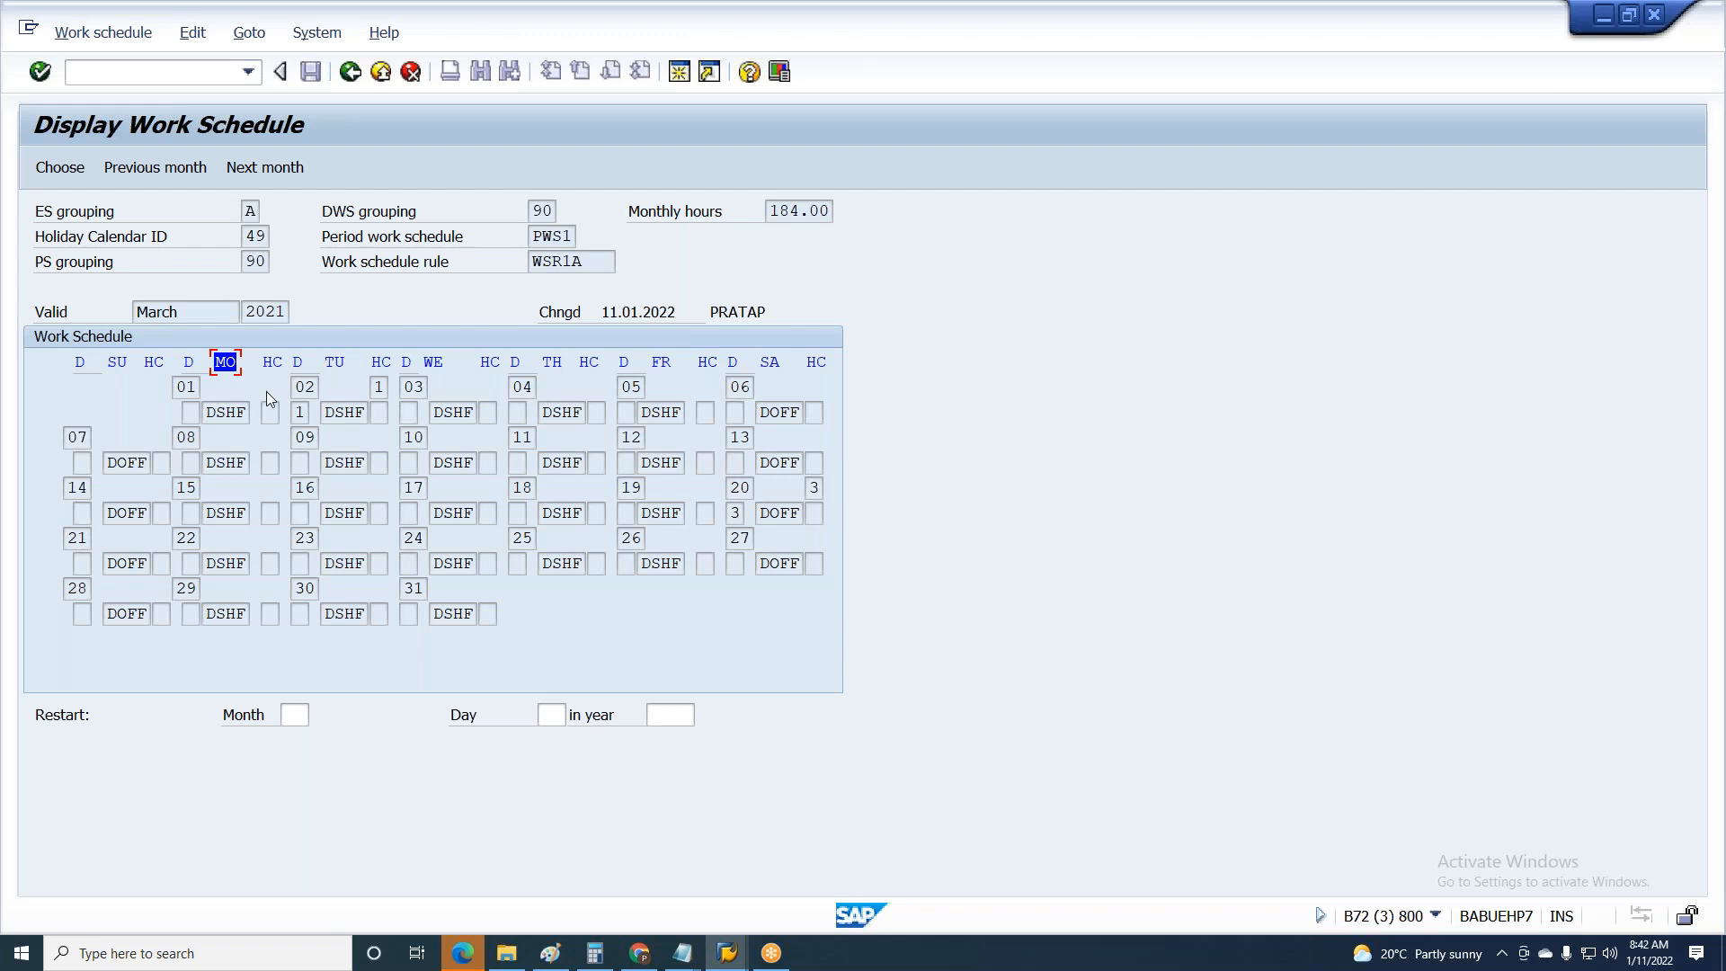
- Replace the day "sat" with MON in the weekday line of the Notepad notes
key("alt+Tab")
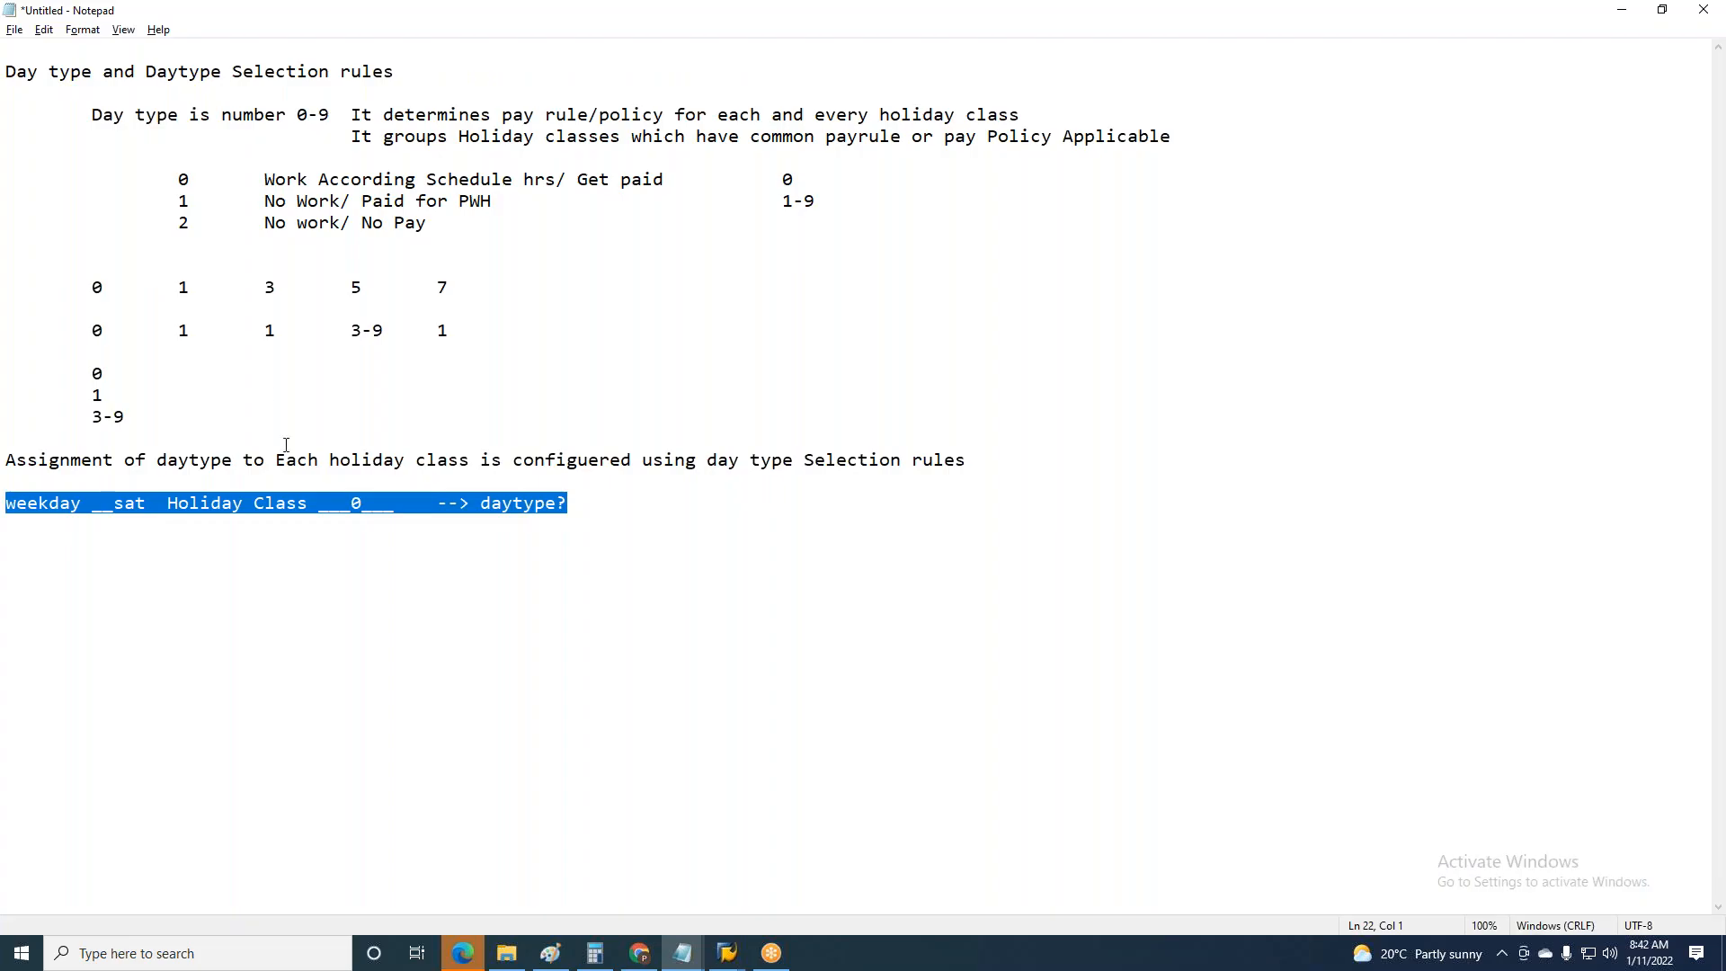
left_click(96, 505)
key("alt+Tab")
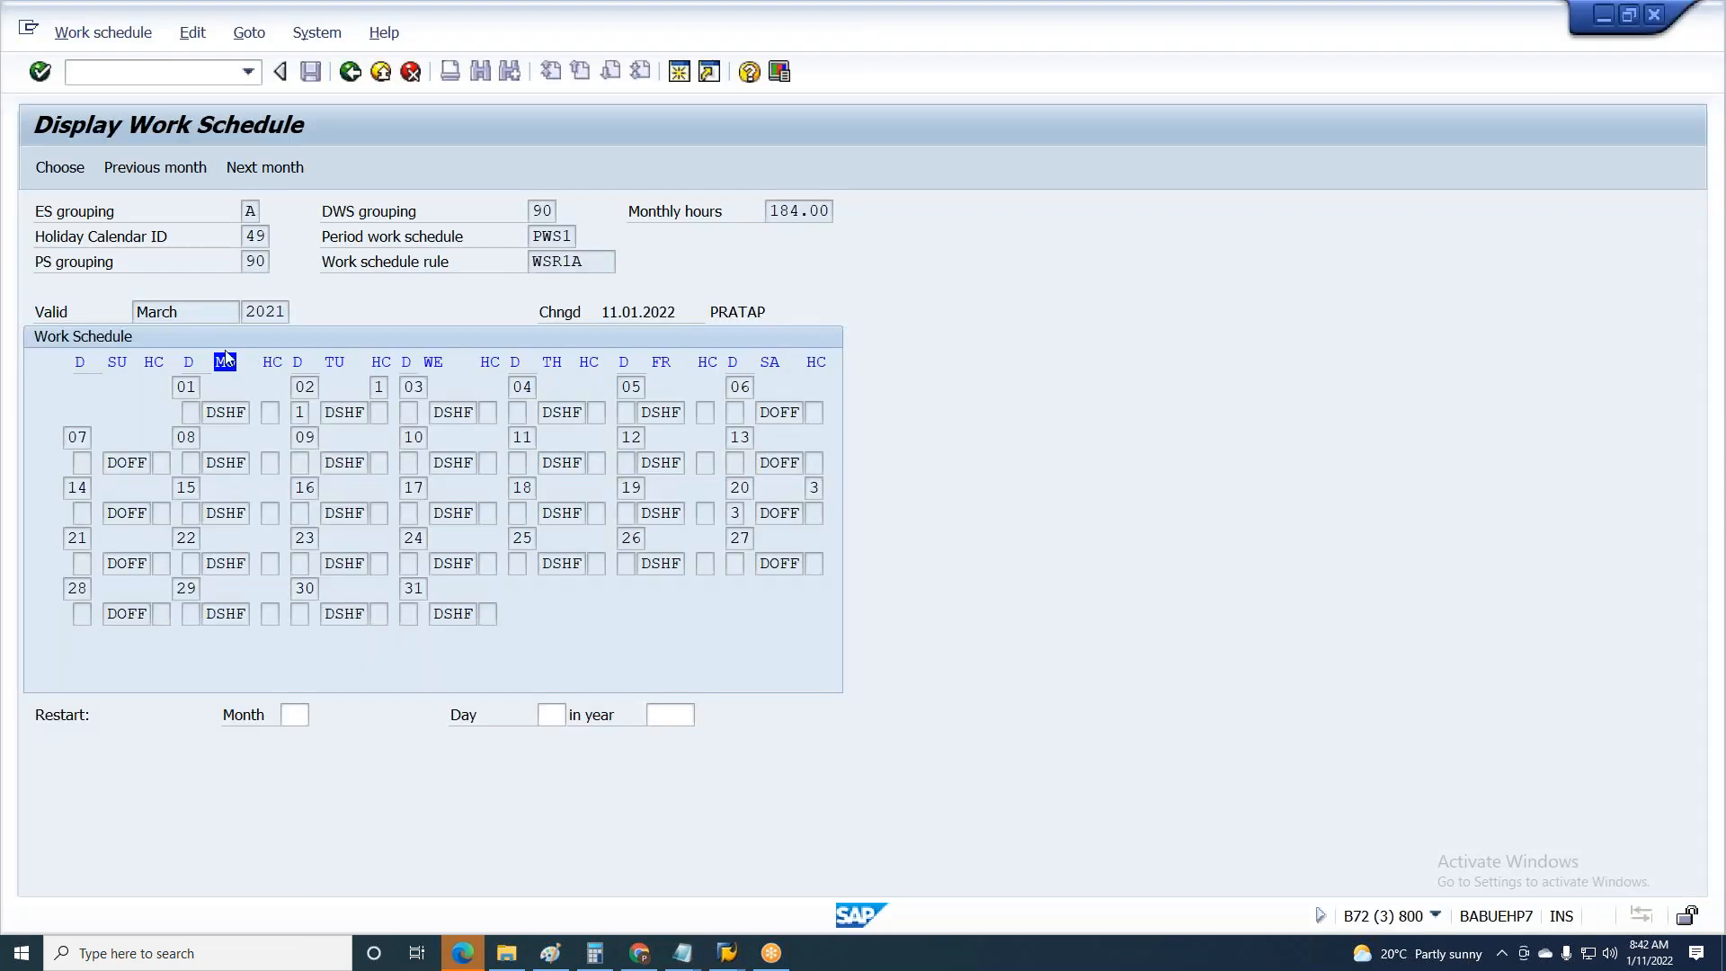
key("alt+Tab")
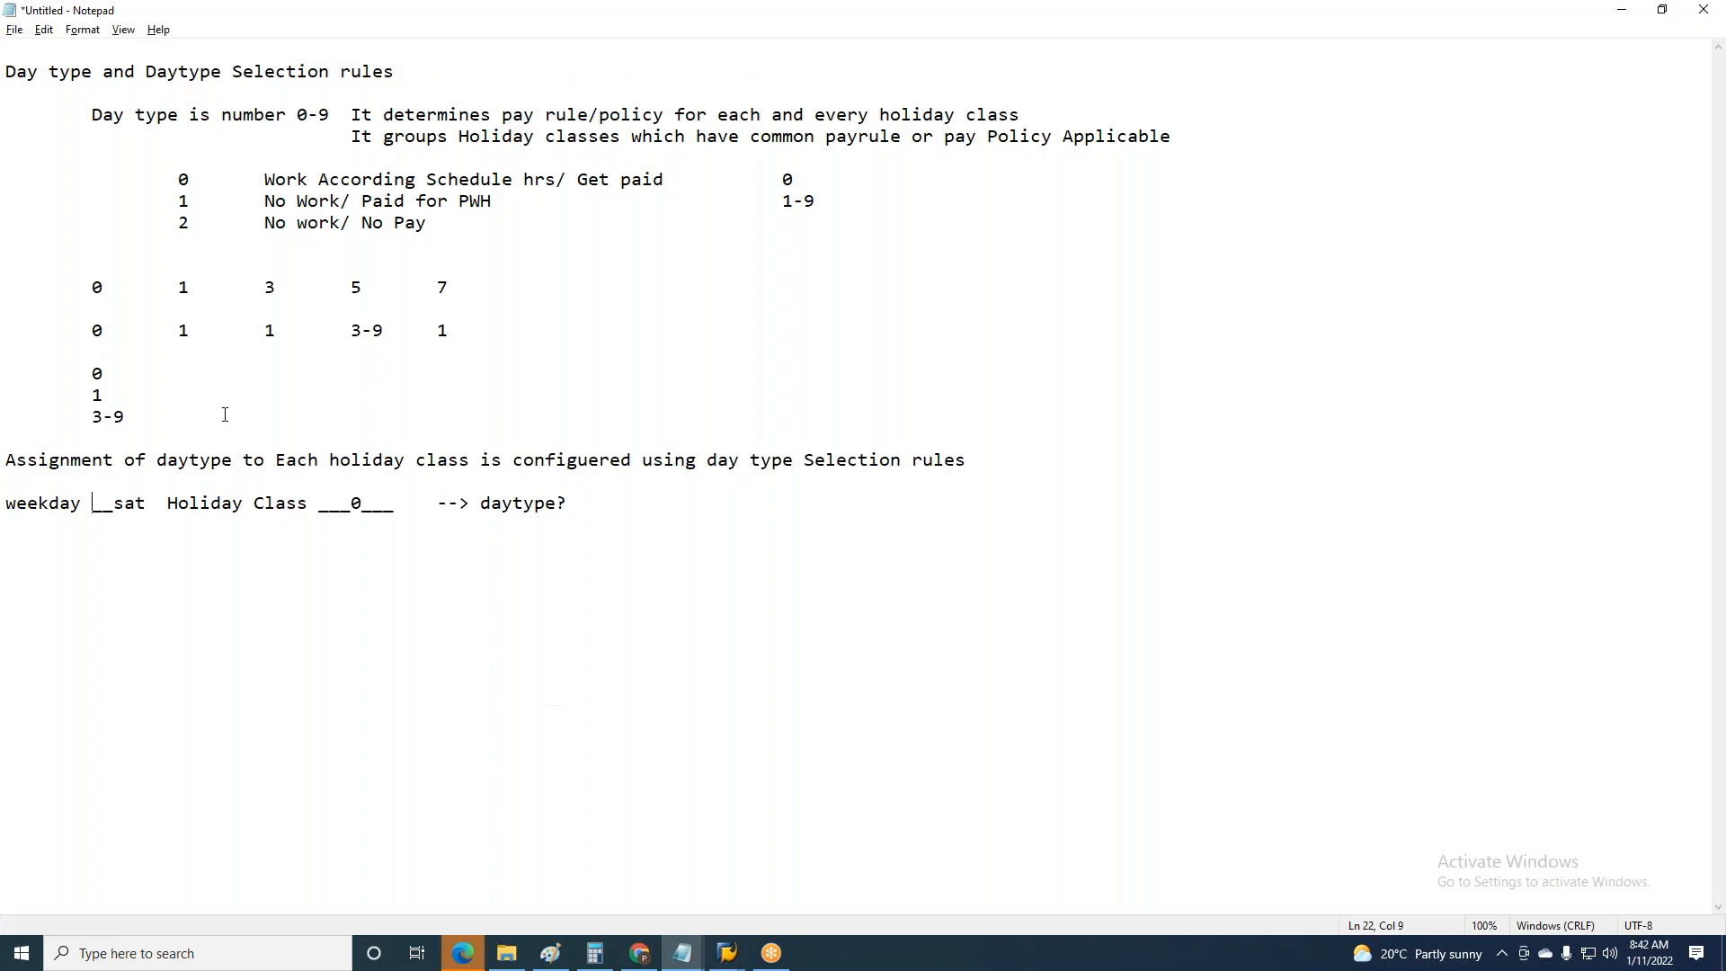
left_click_drag(150, 508, 114, 506)
type("MON")
key("alt+Tab")
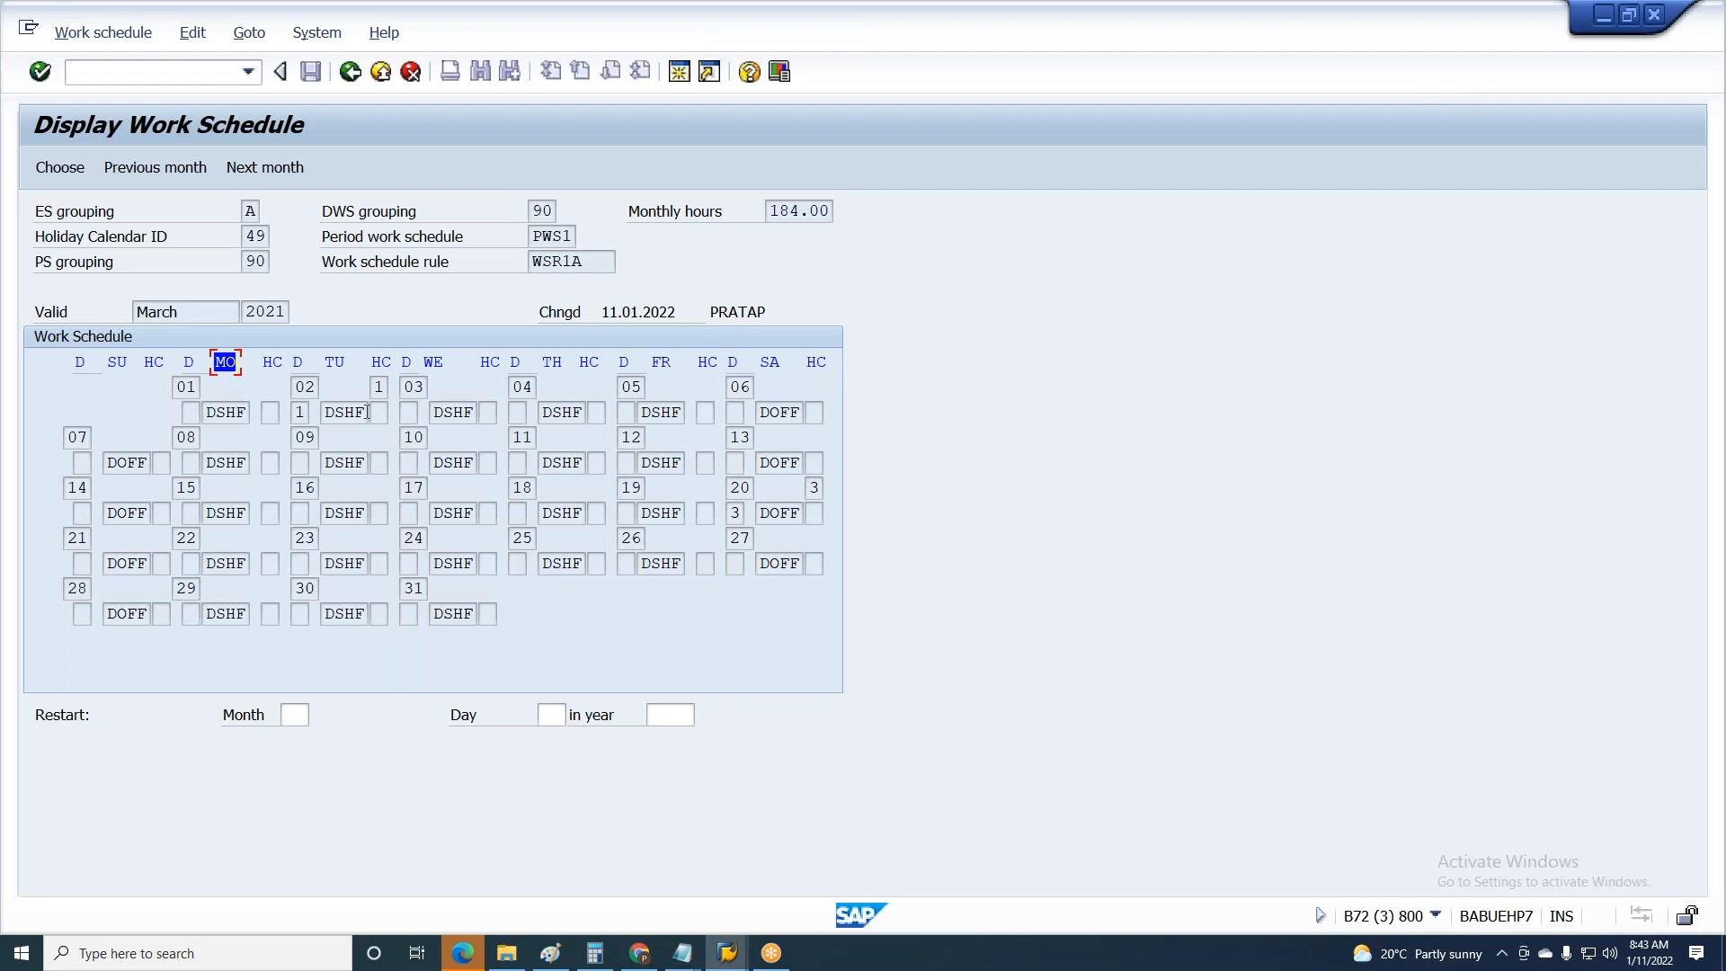
key("alt+Tab")
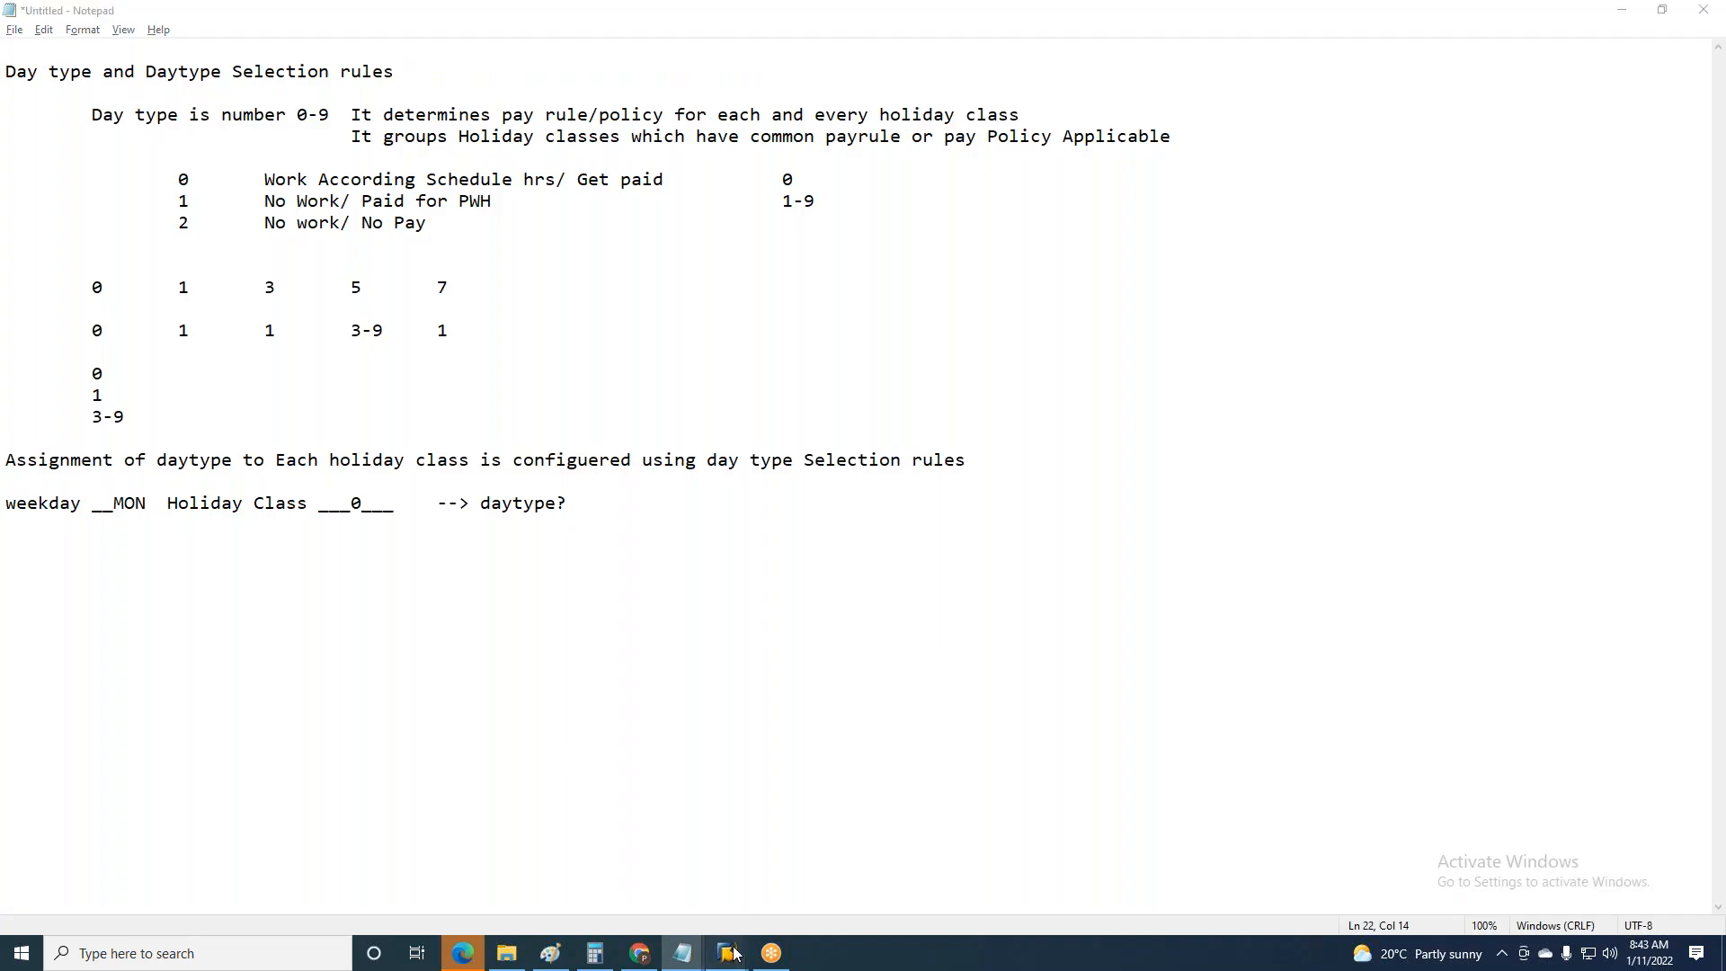
- Switch back to the new day type rule entries in SAP and cancel out to the rules overview
mouse_move(730, 953)
left_click(1130, 876)
key("Return")
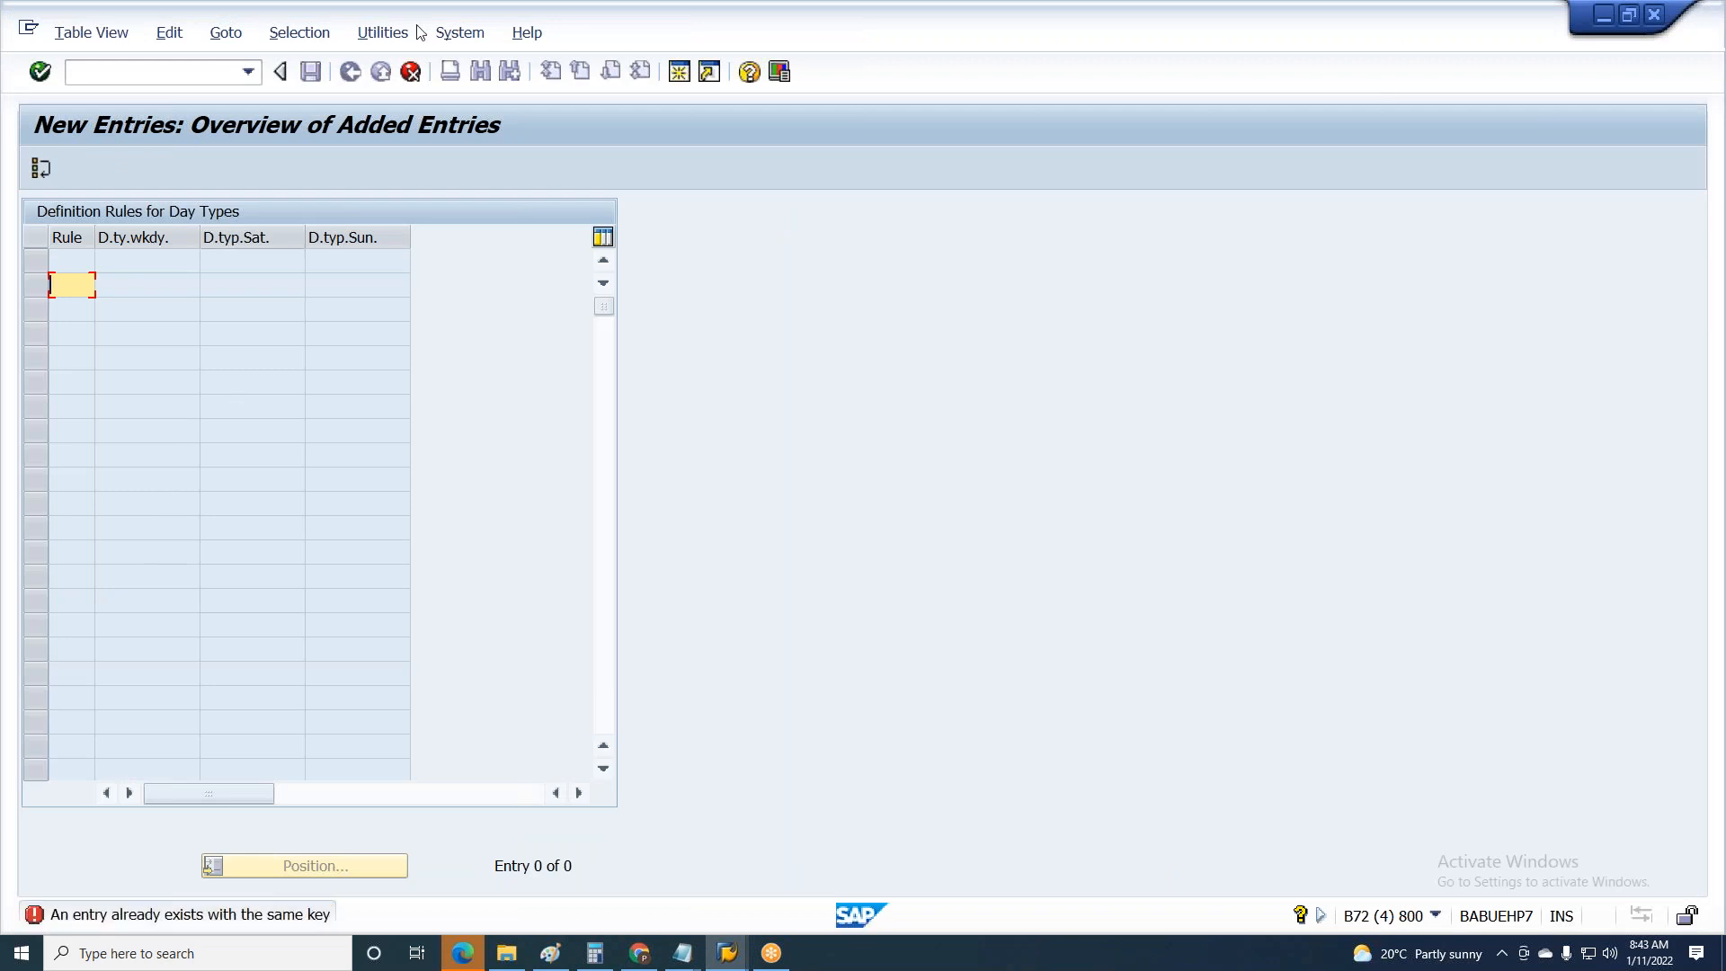
left_click(411, 72)
left_click(347, 460)
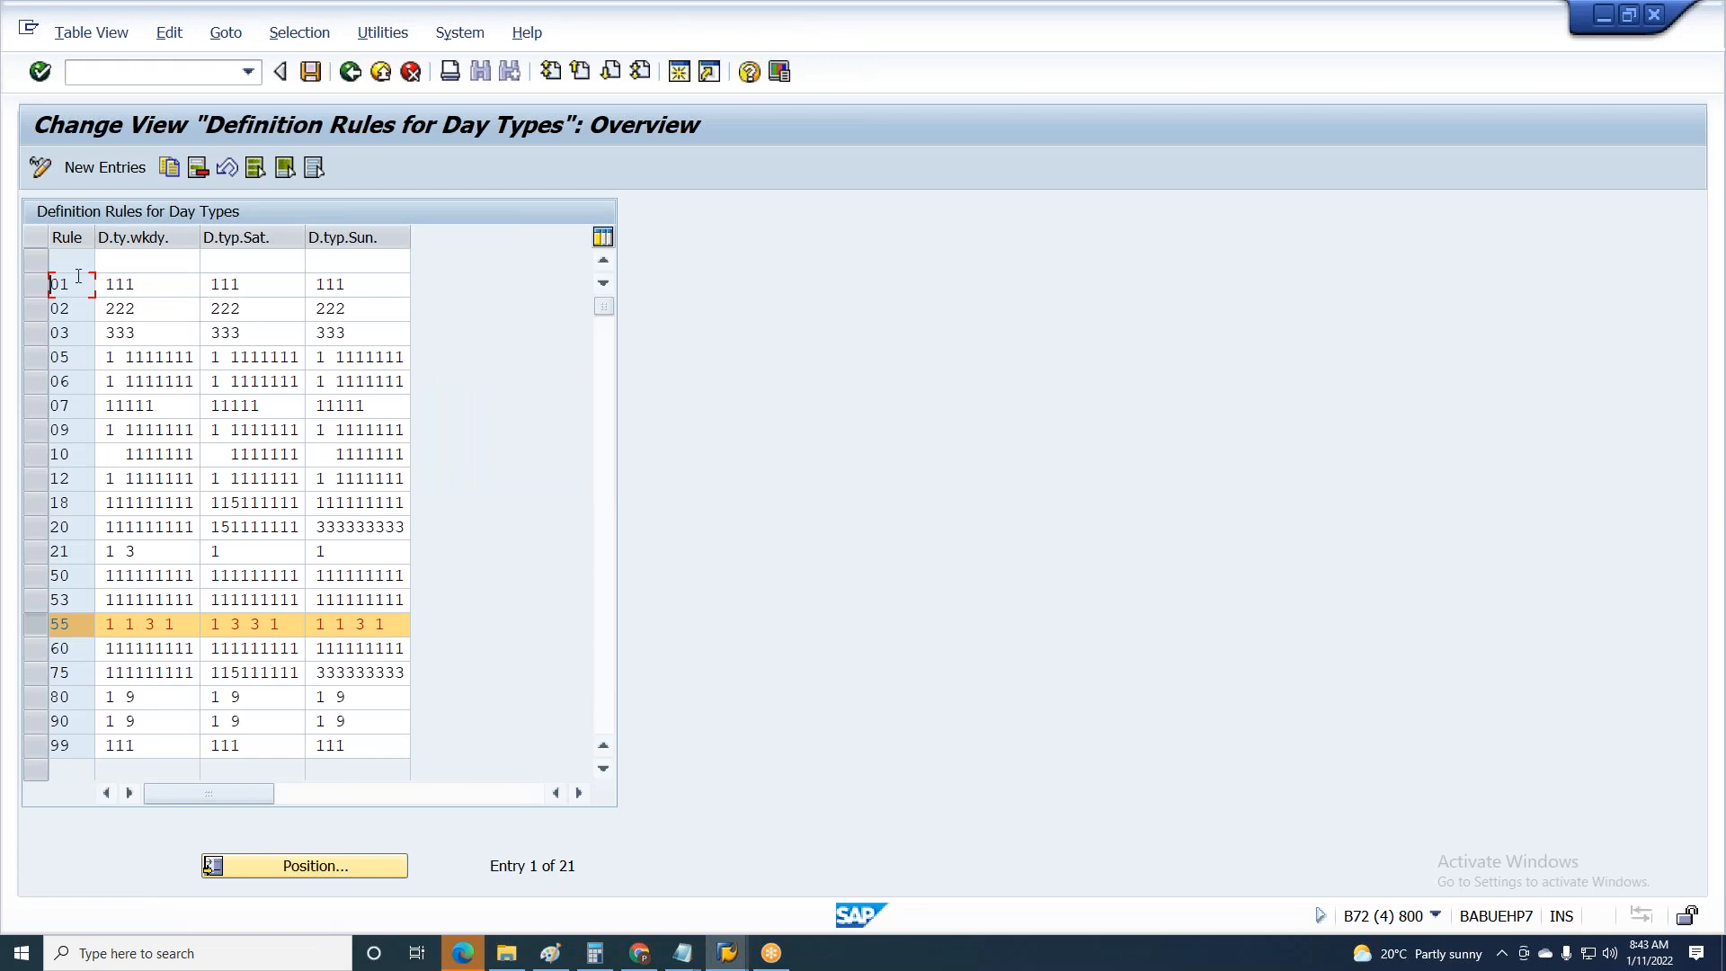
- Try deleting the blank rule row together with rule 55, and leave the overview without saving
left_click(36, 260)
left_click(198, 167)
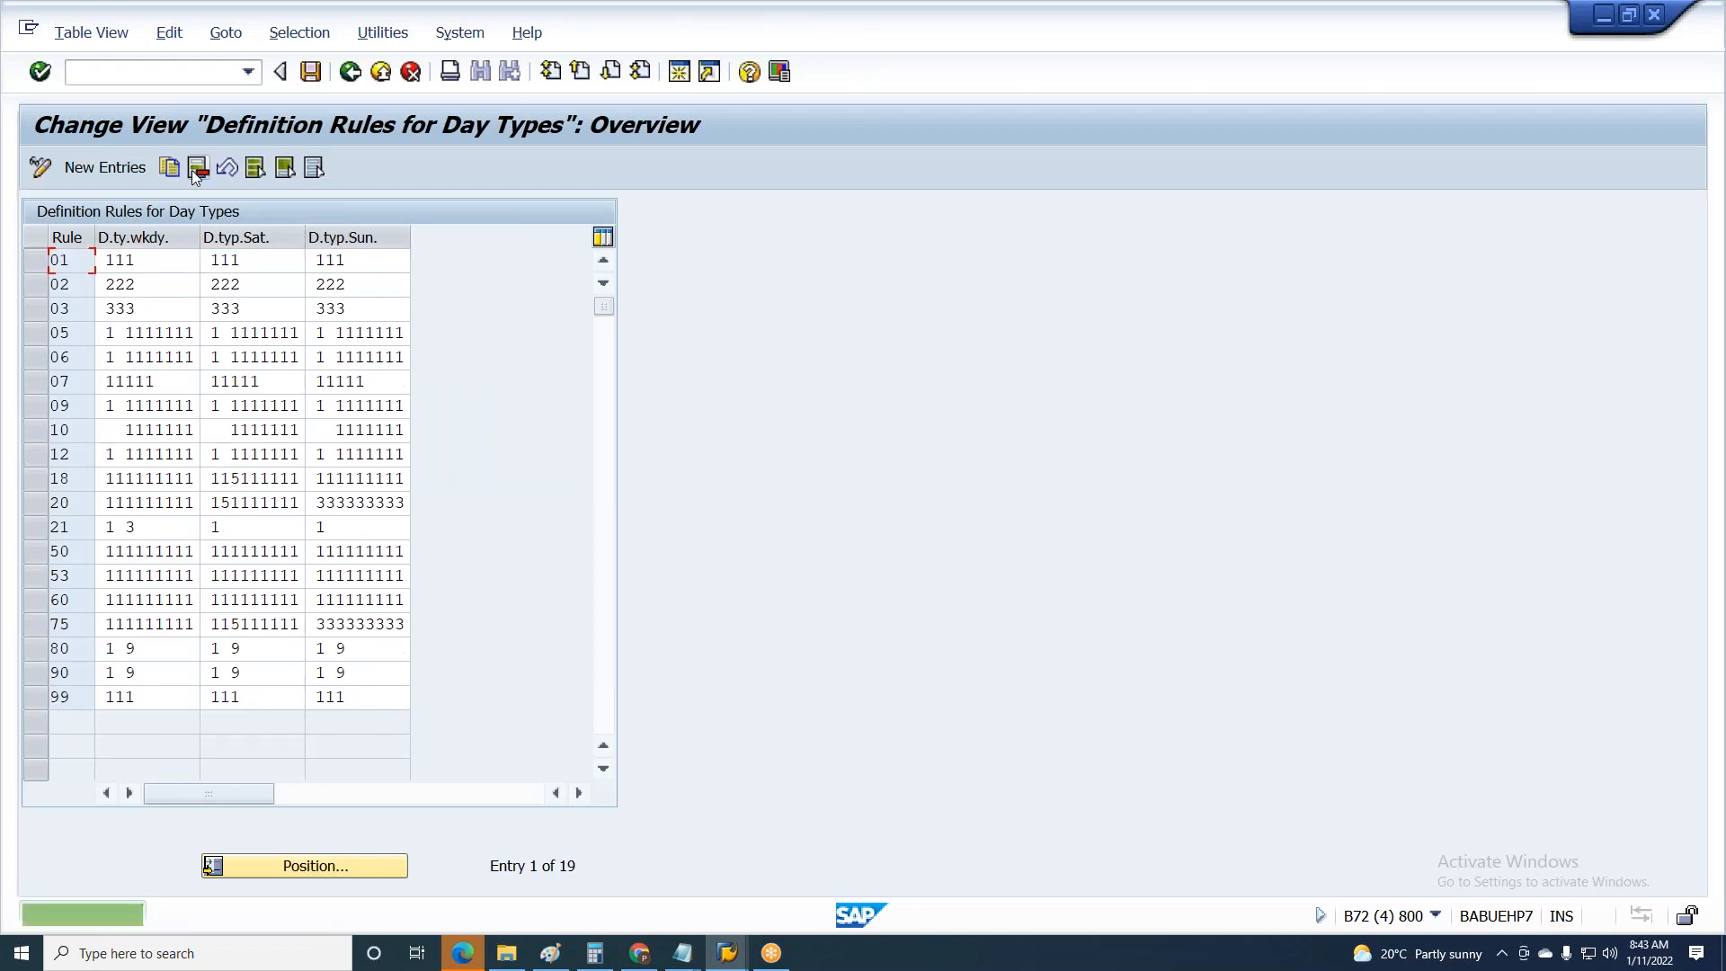
left_click(352, 73)
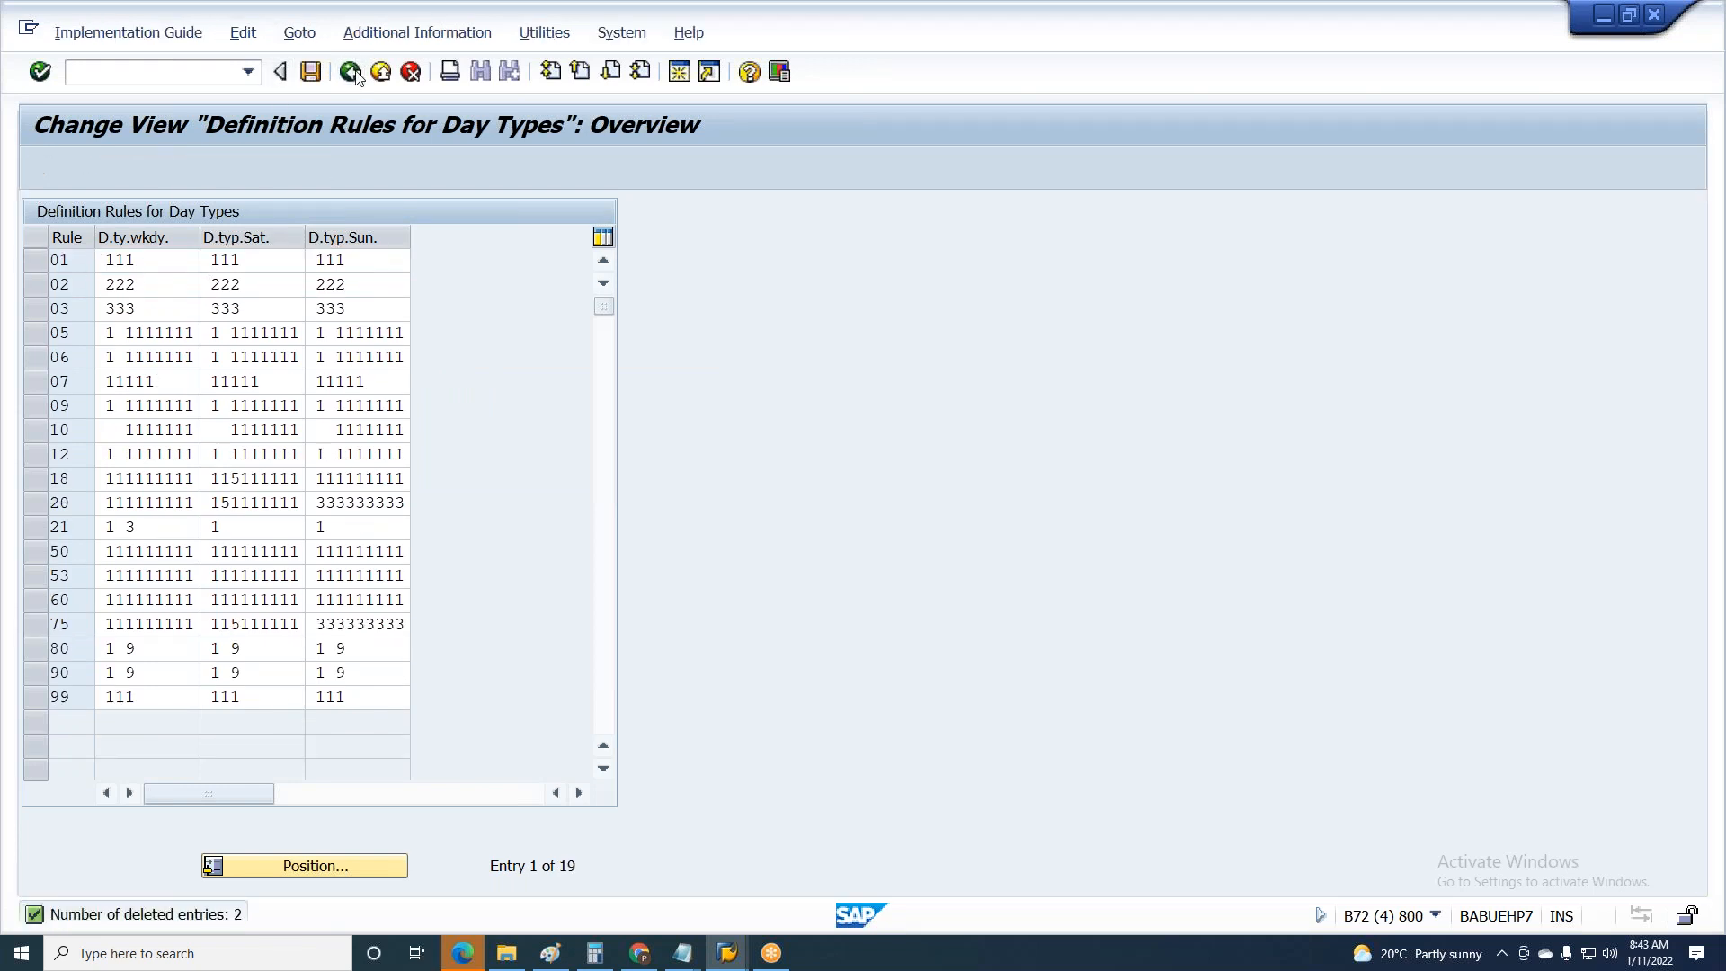
left_click(493, 452)
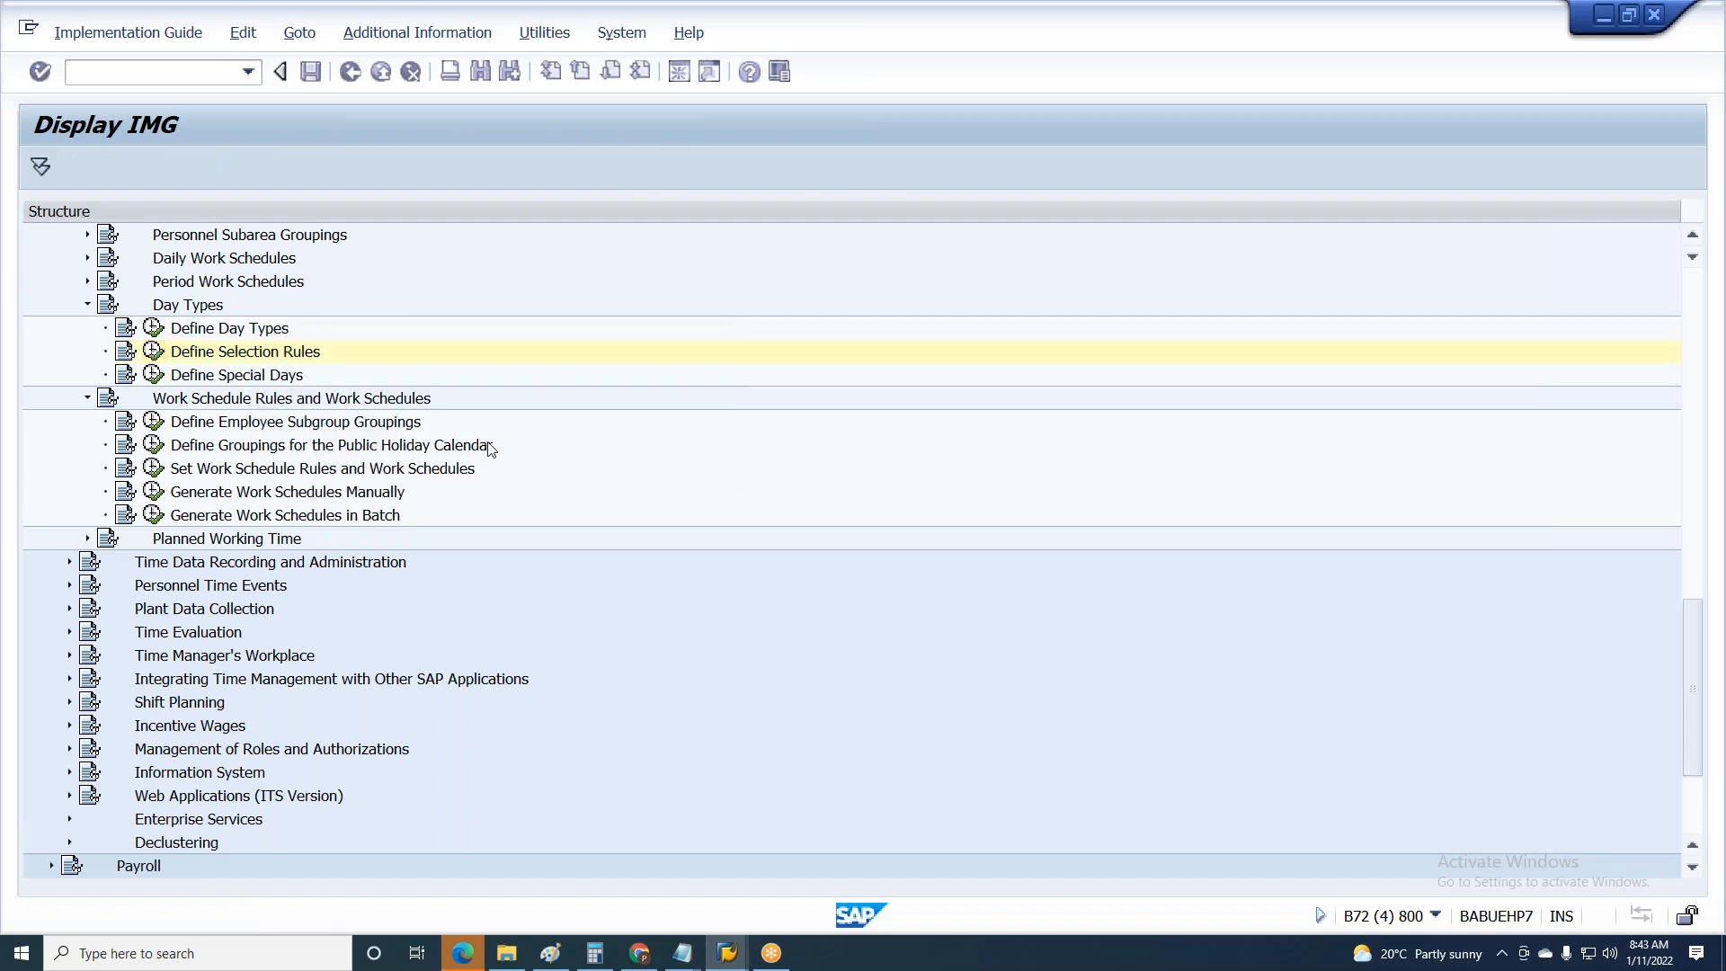
- Reopen Define Selection Rules and examine rule 55's weekday day type for holiday class 0
left_click(154, 351)
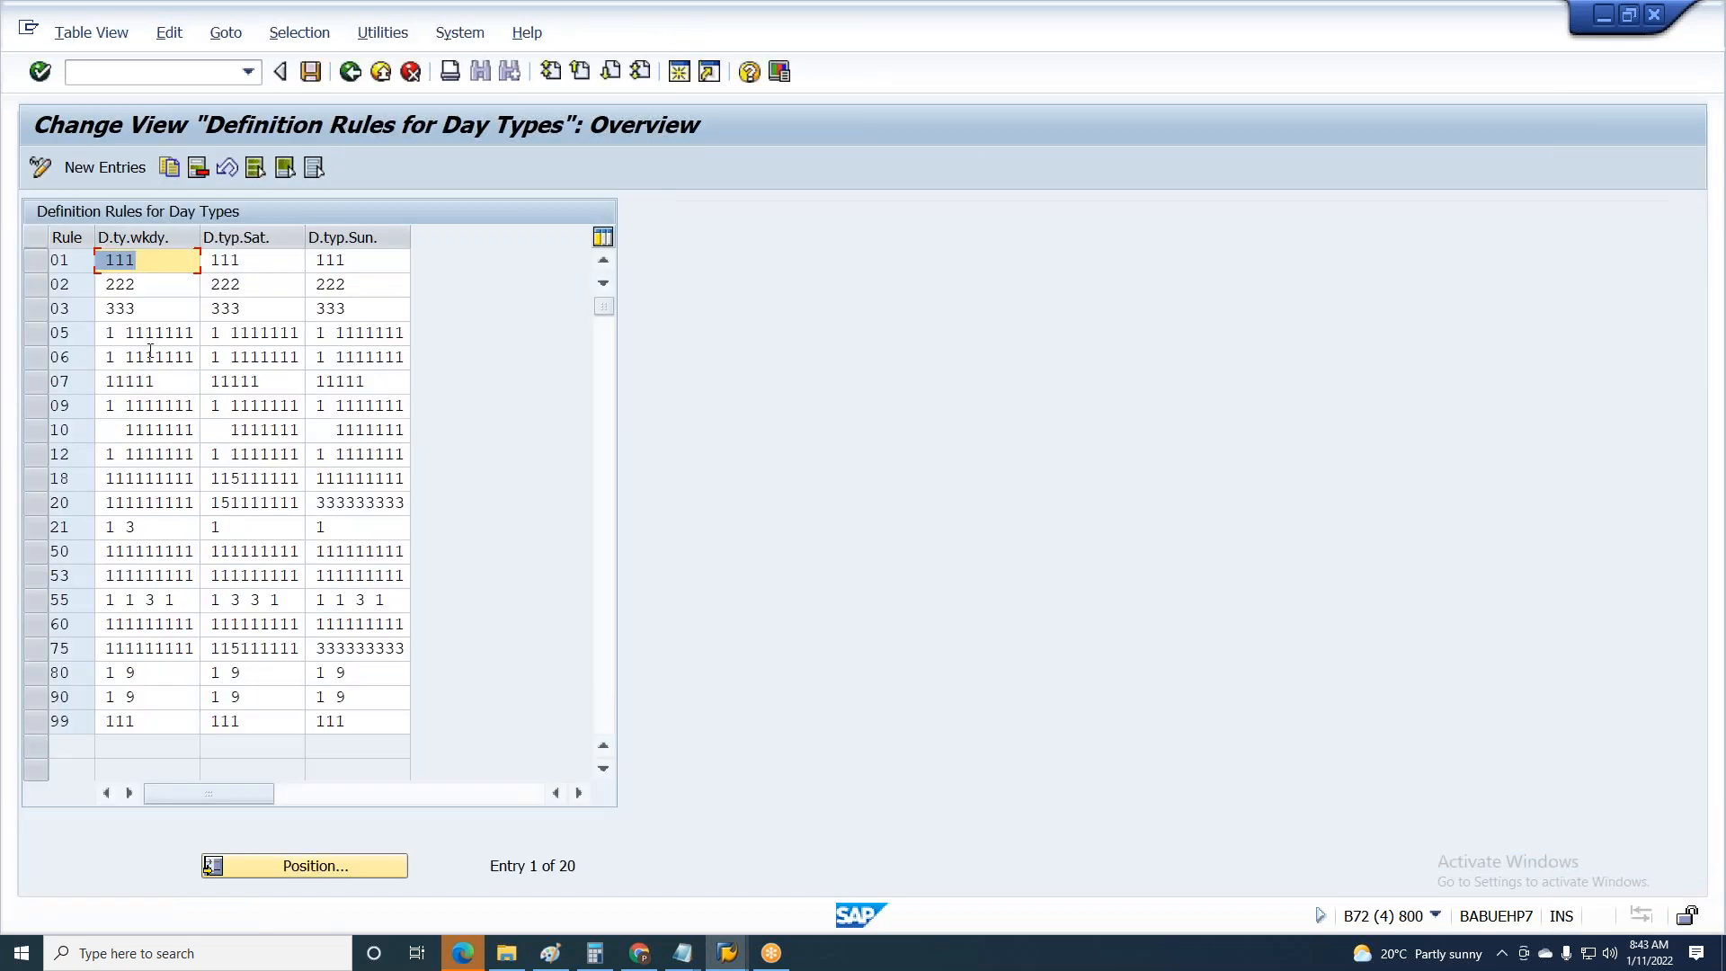
left_click(52, 603)
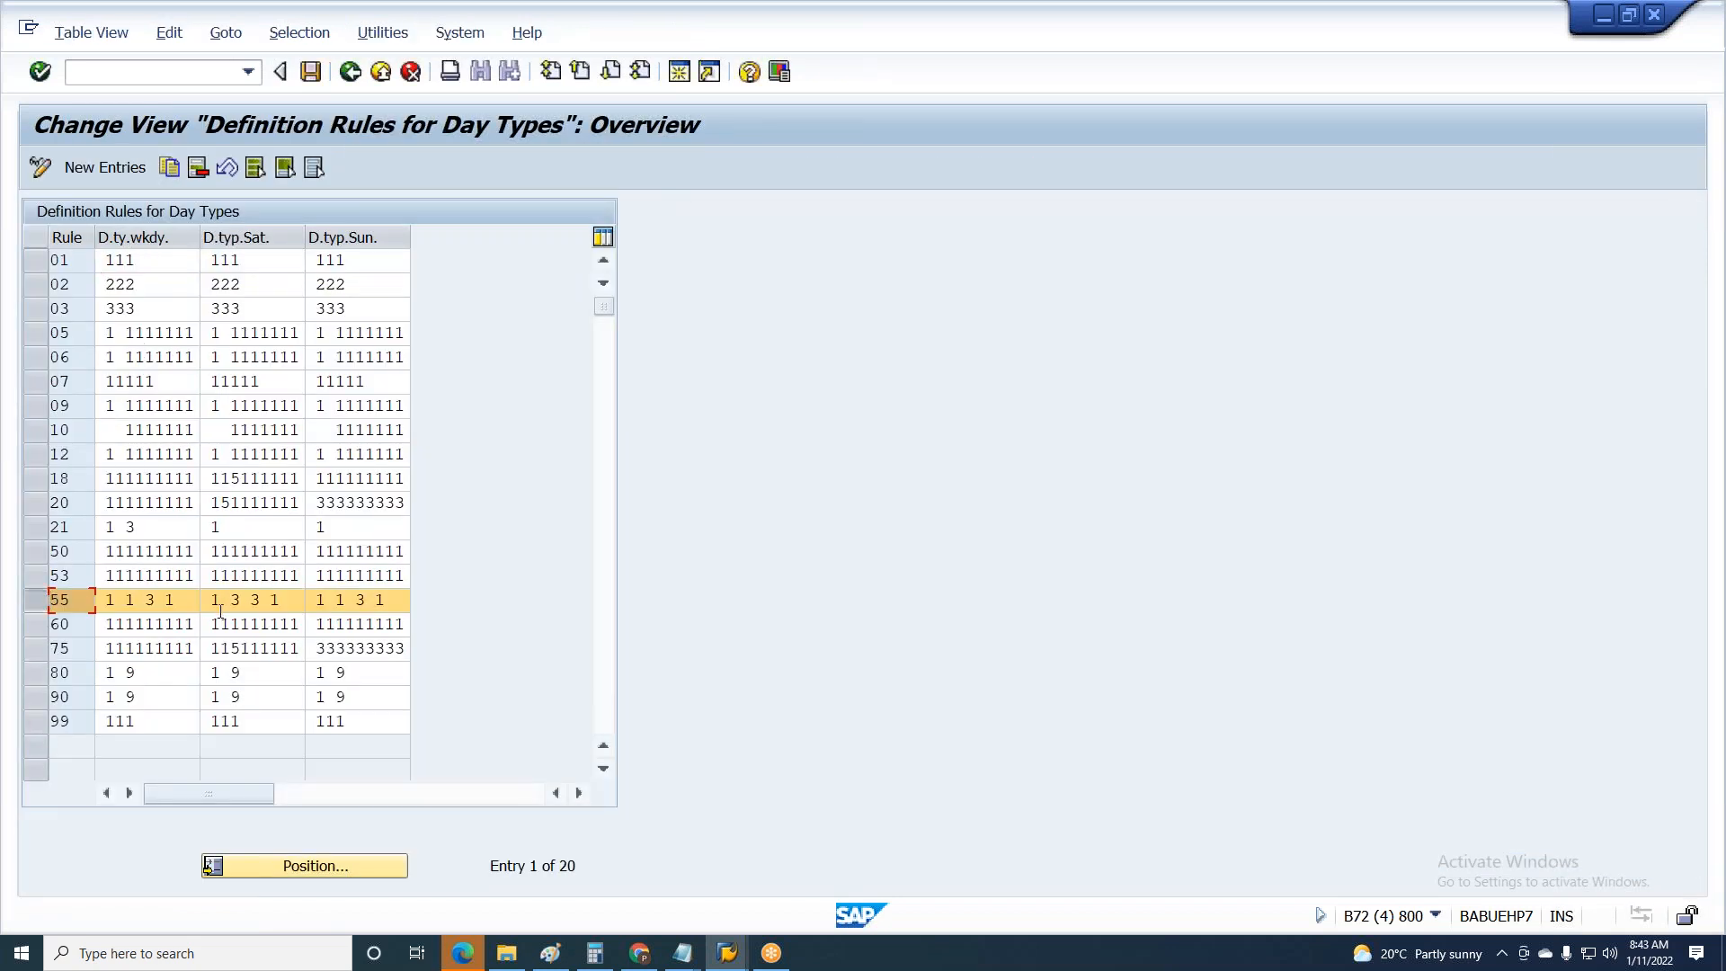
key("alt+Tab")
key("alt+Tab")
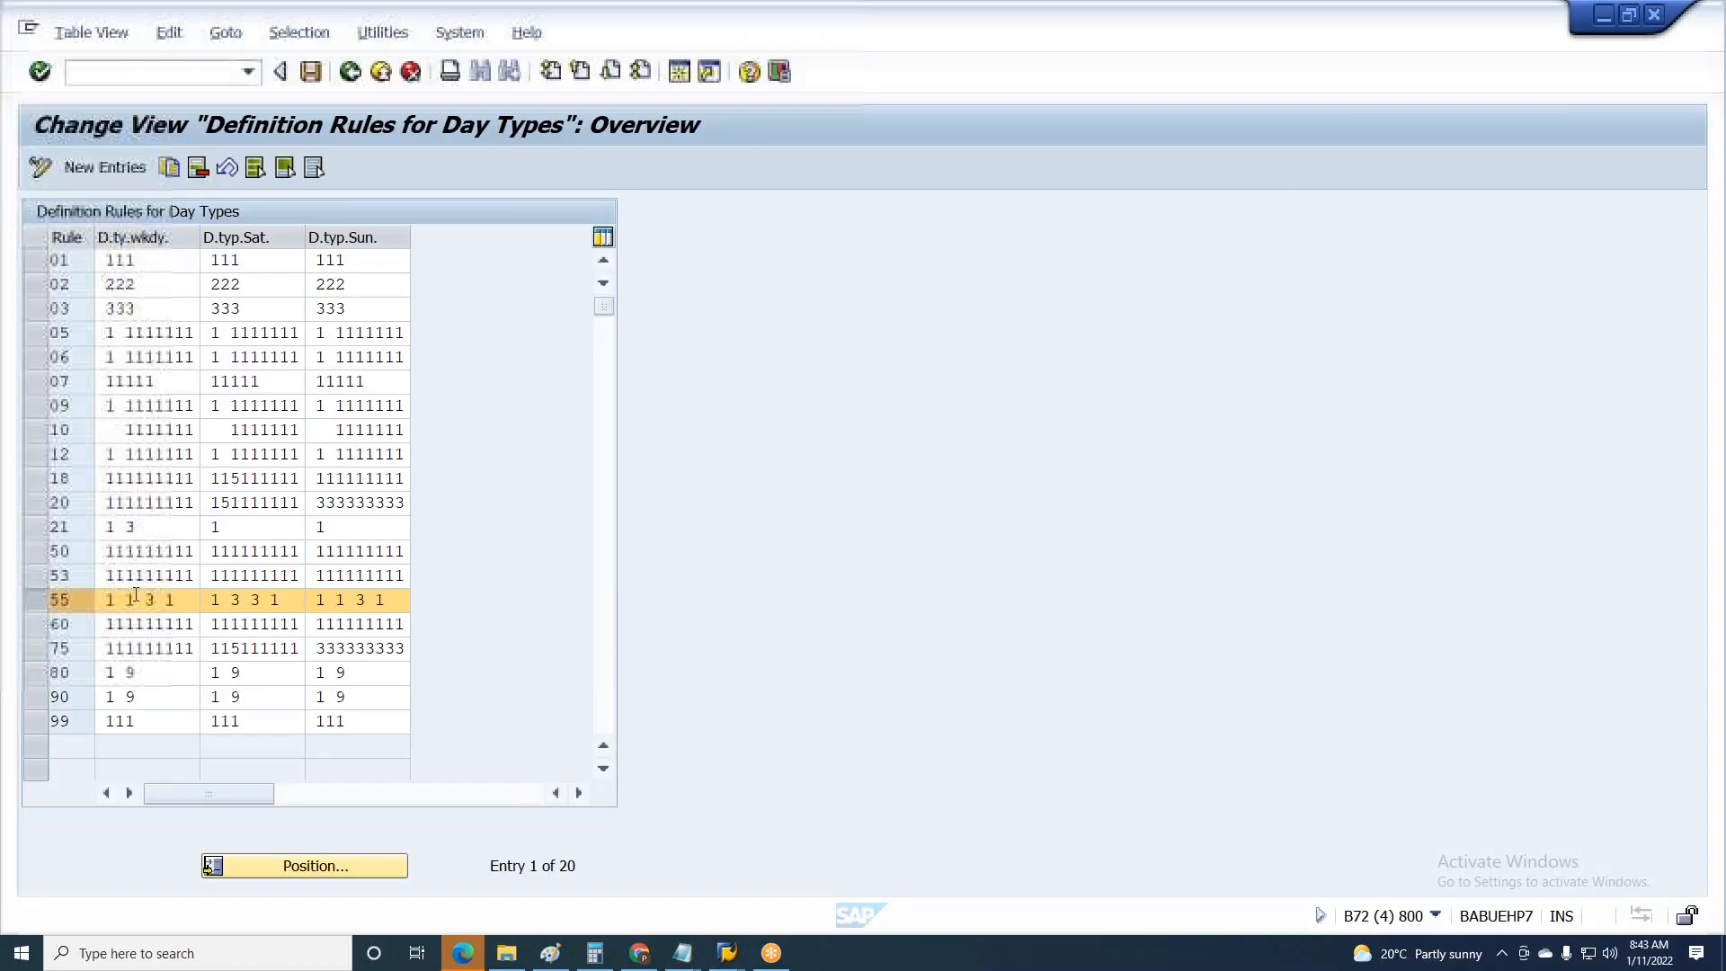
left_click(101, 606)
left_click_drag(101, 606, 105, 609)
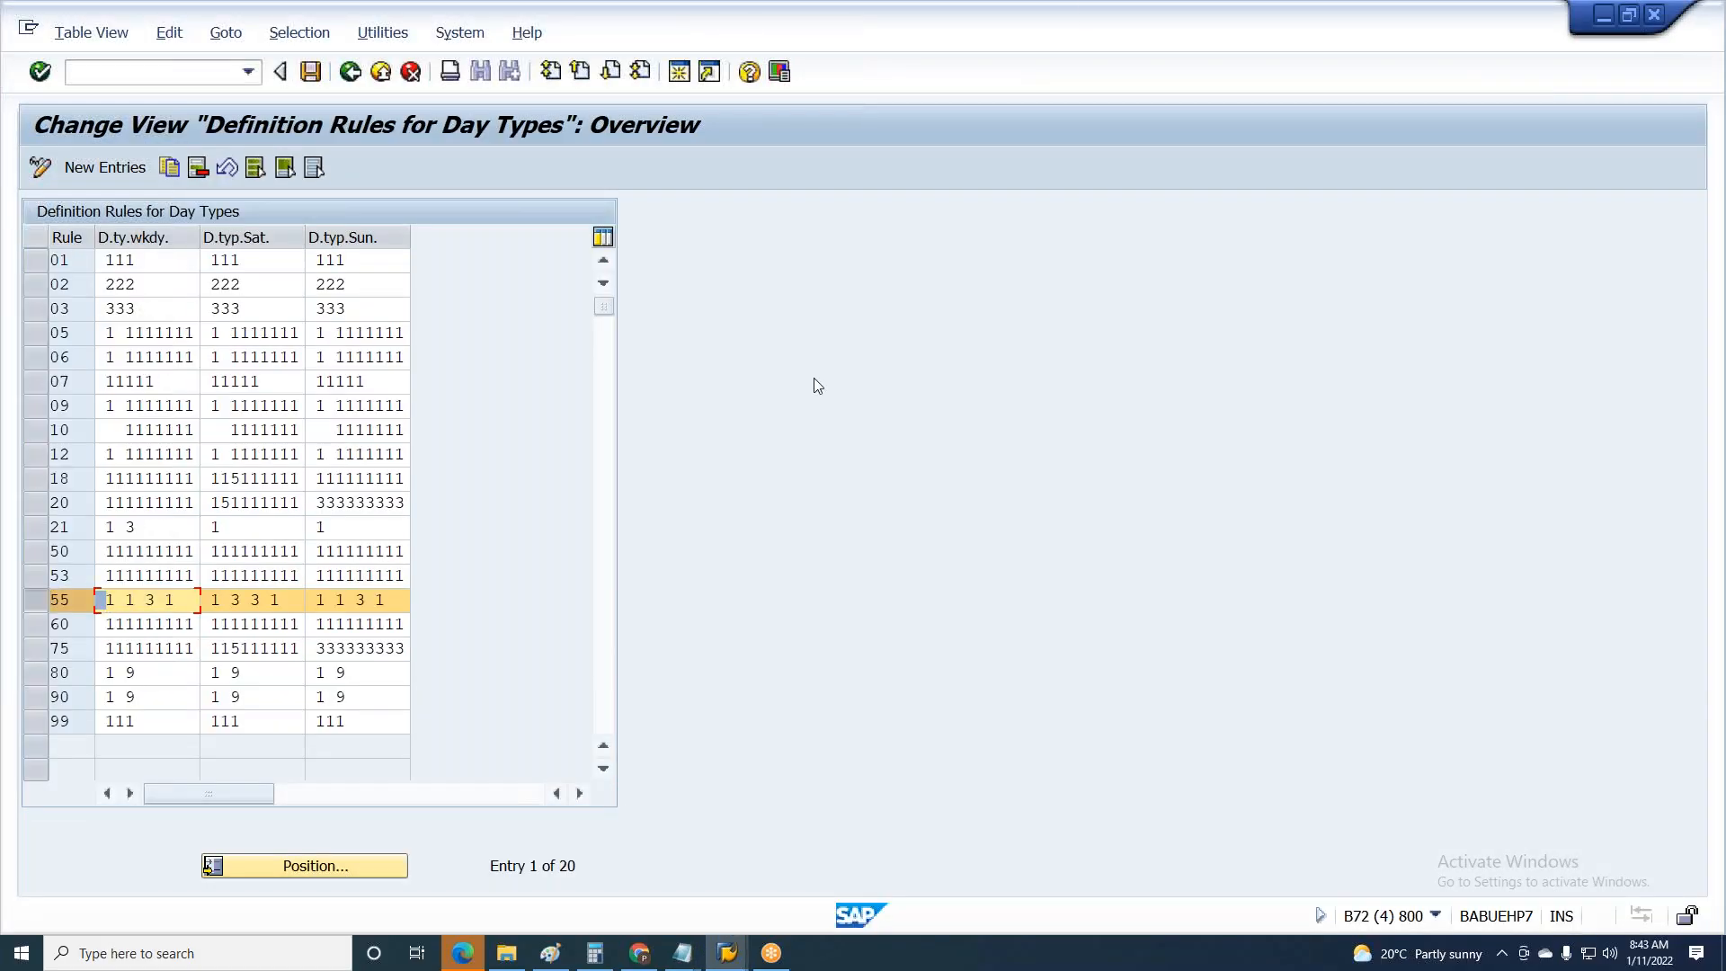
left_click(1368, 33)
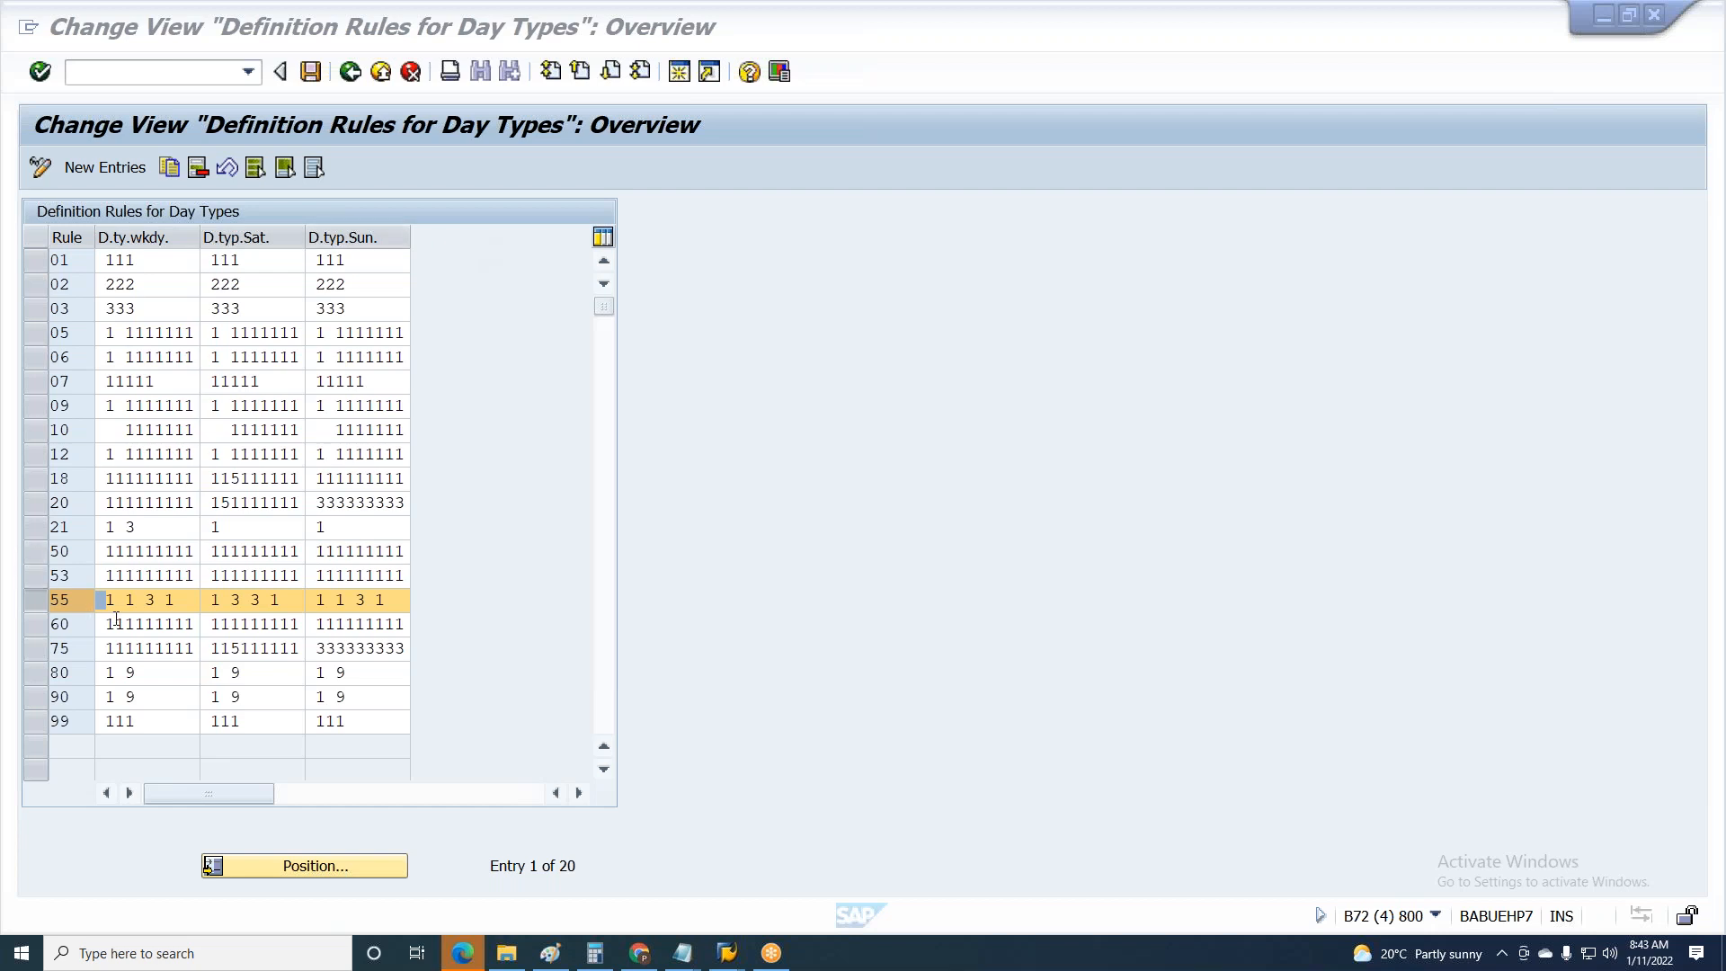
left_click(171, 542)
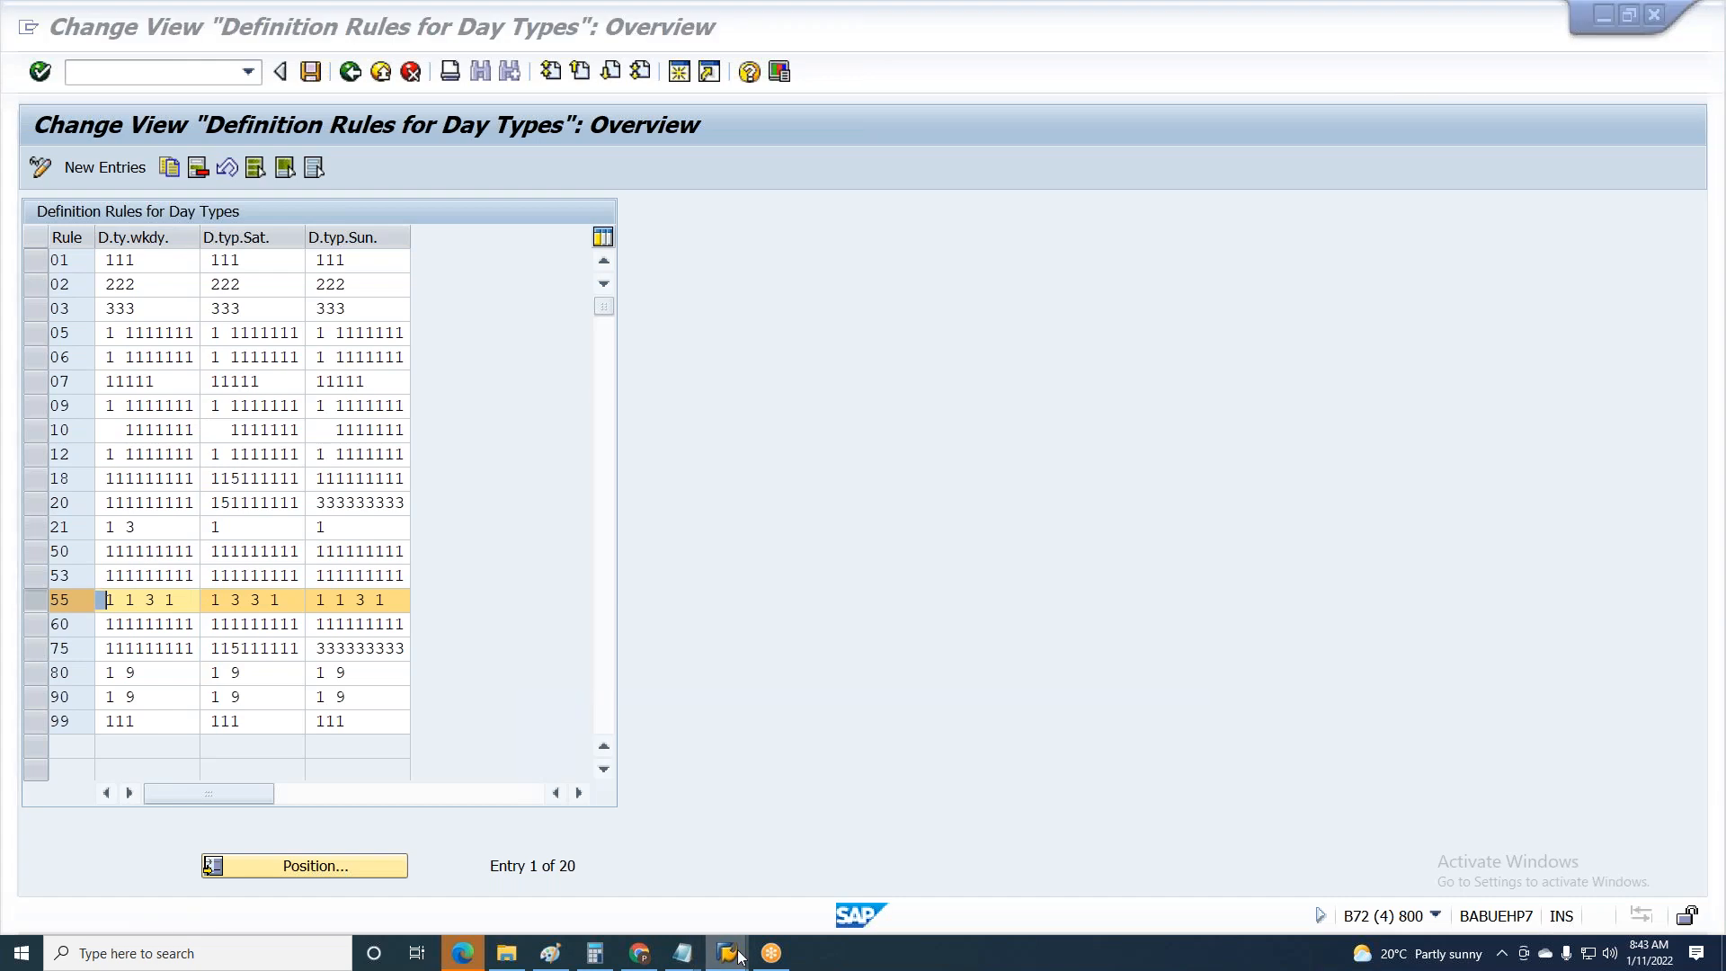
- Compare the holiday class of Tuesday 2 March 2021 with rule 55's weekday day types, and save the rules
mouse_move(728, 955)
left_click(761, 890)
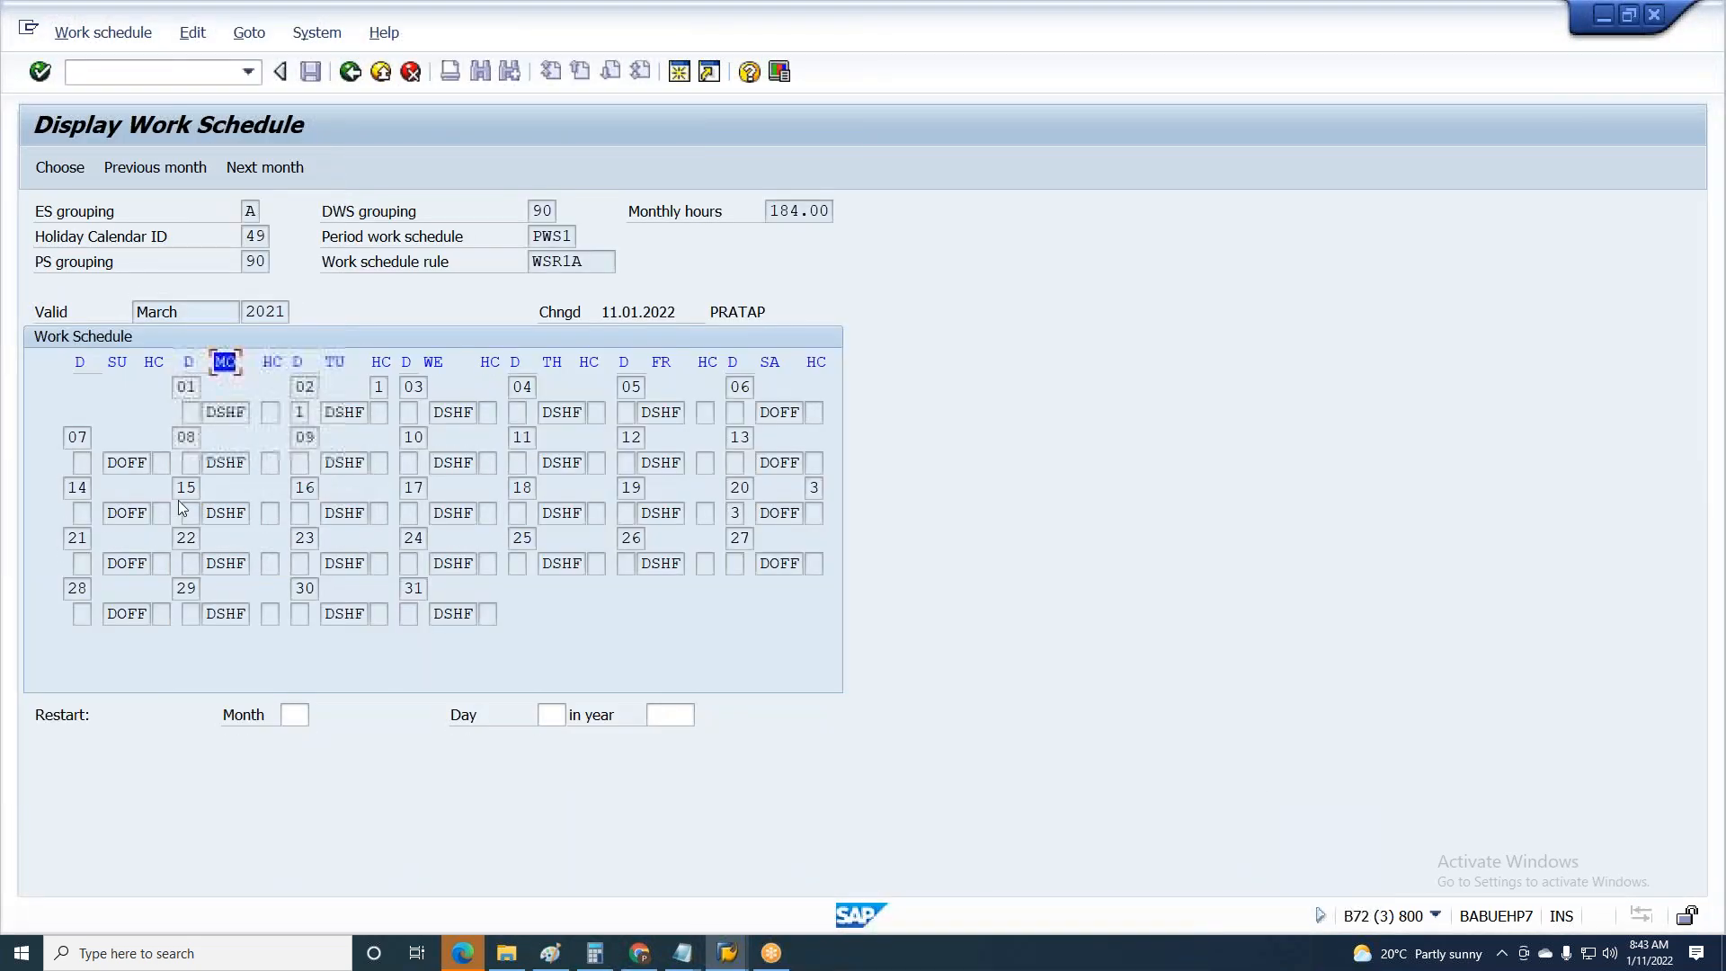
left_click(324, 360)
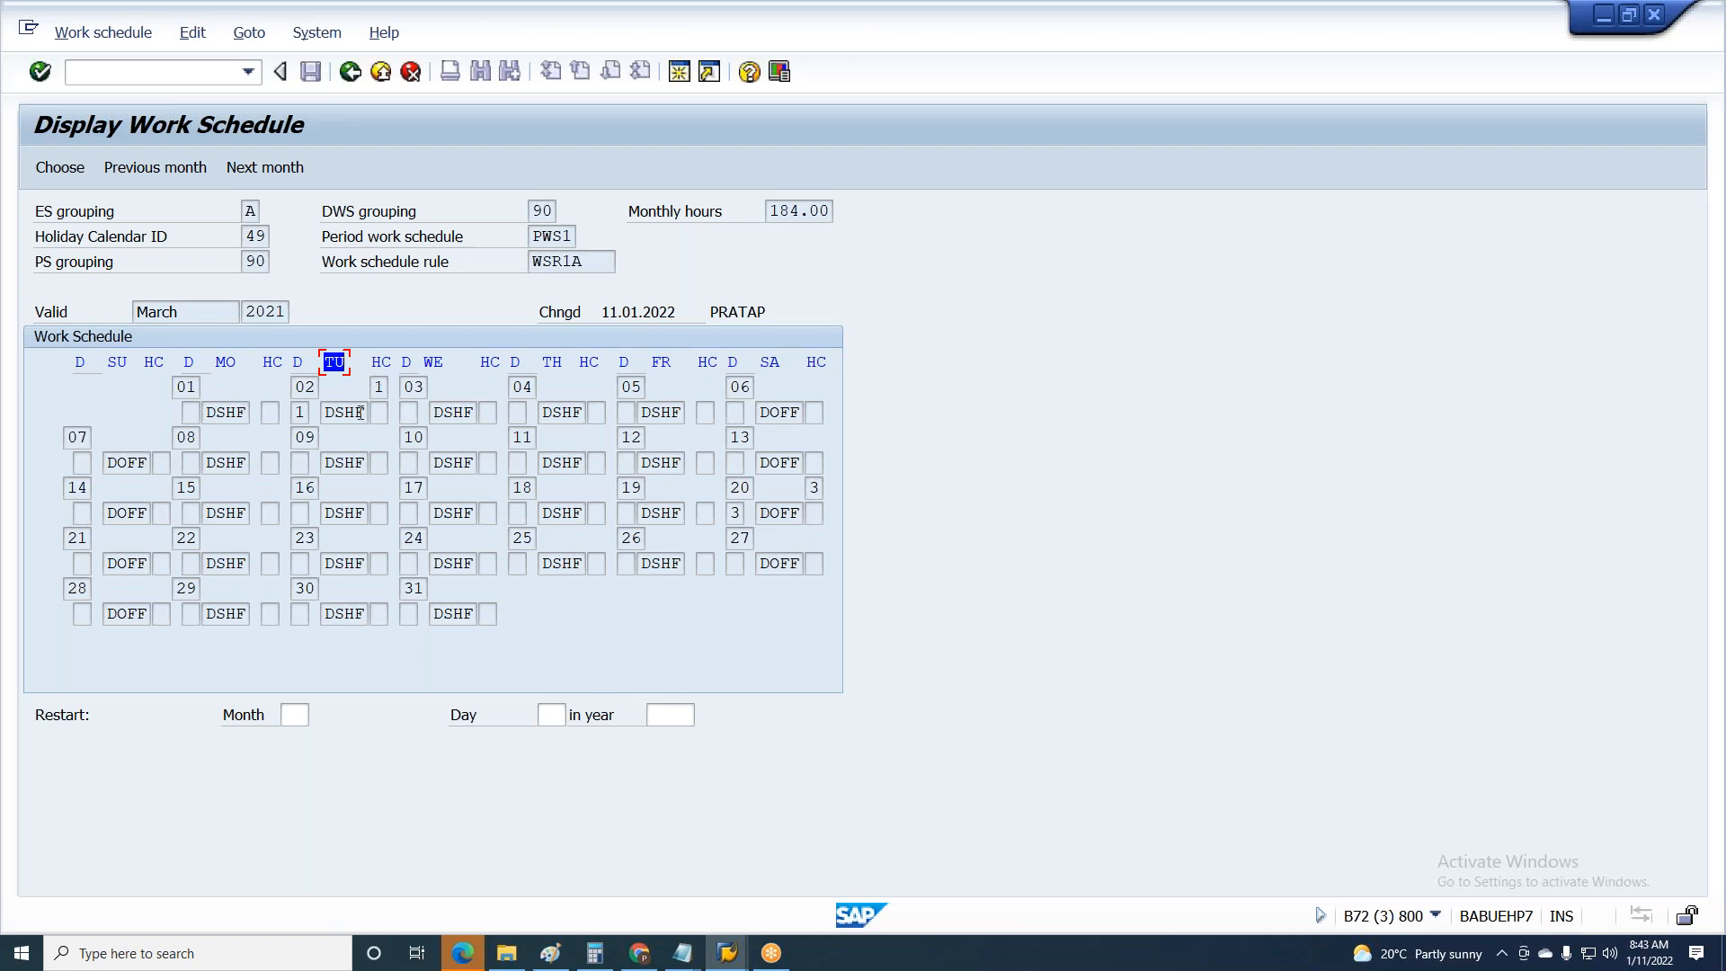
left_click(379, 388)
key("alt+Tab")
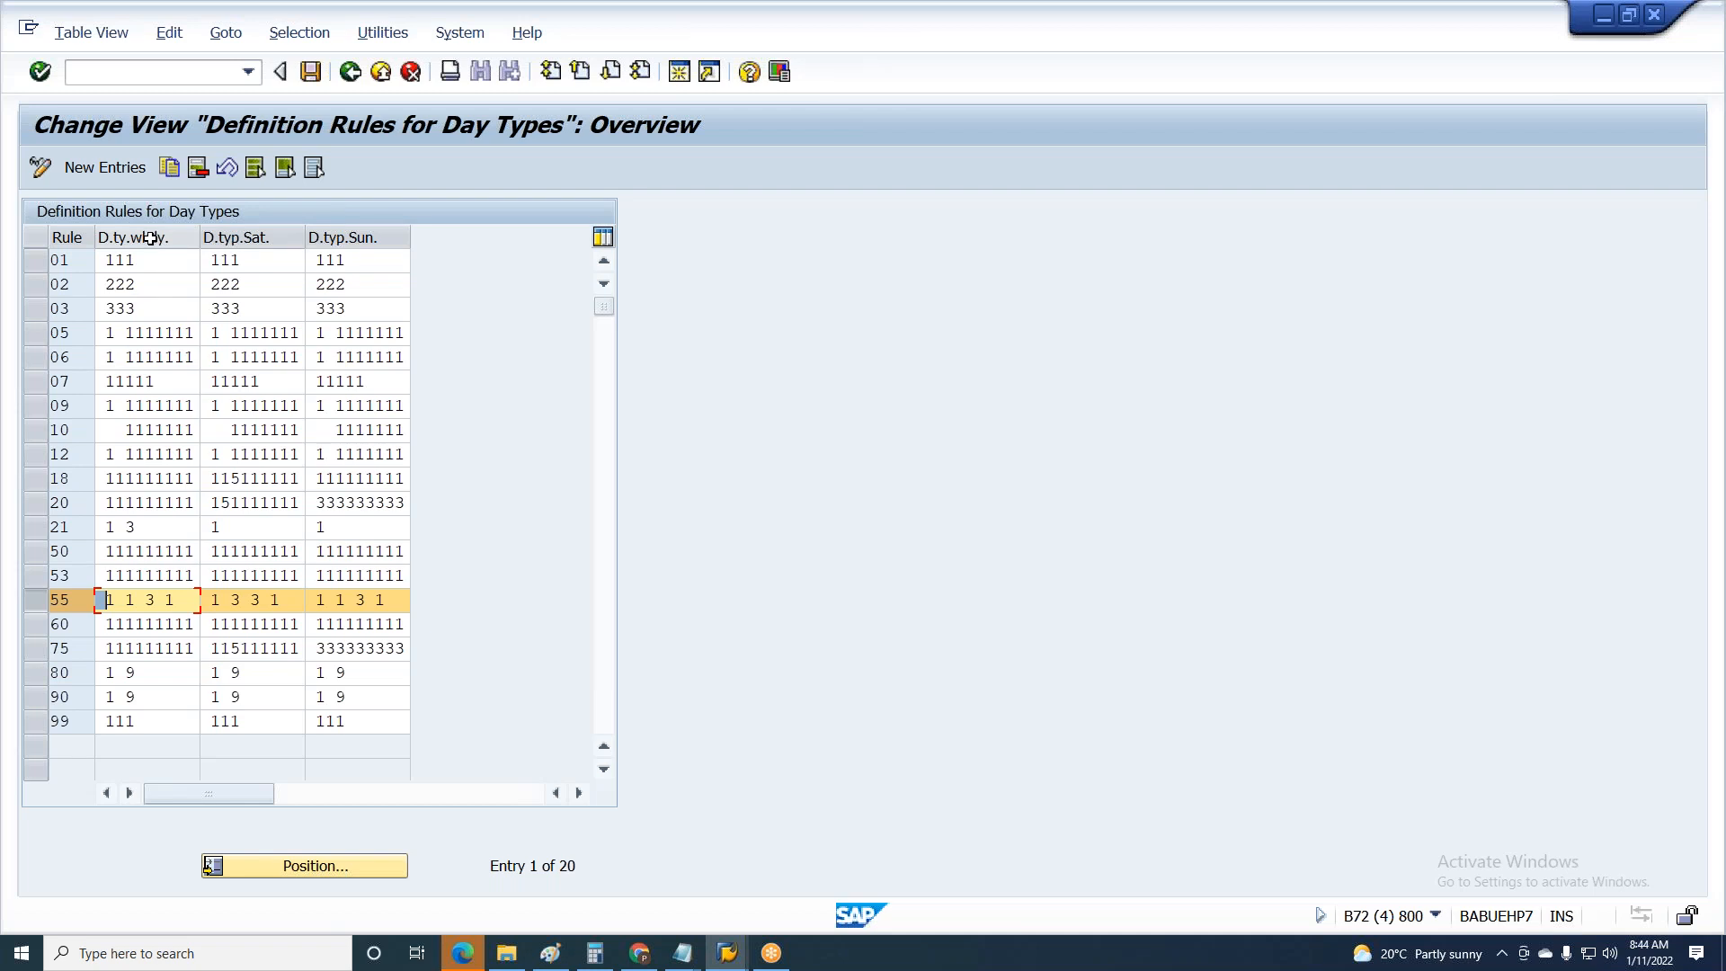
left_click_drag(104, 601, 114, 602)
left_click_drag(391, 601, 178, 599)
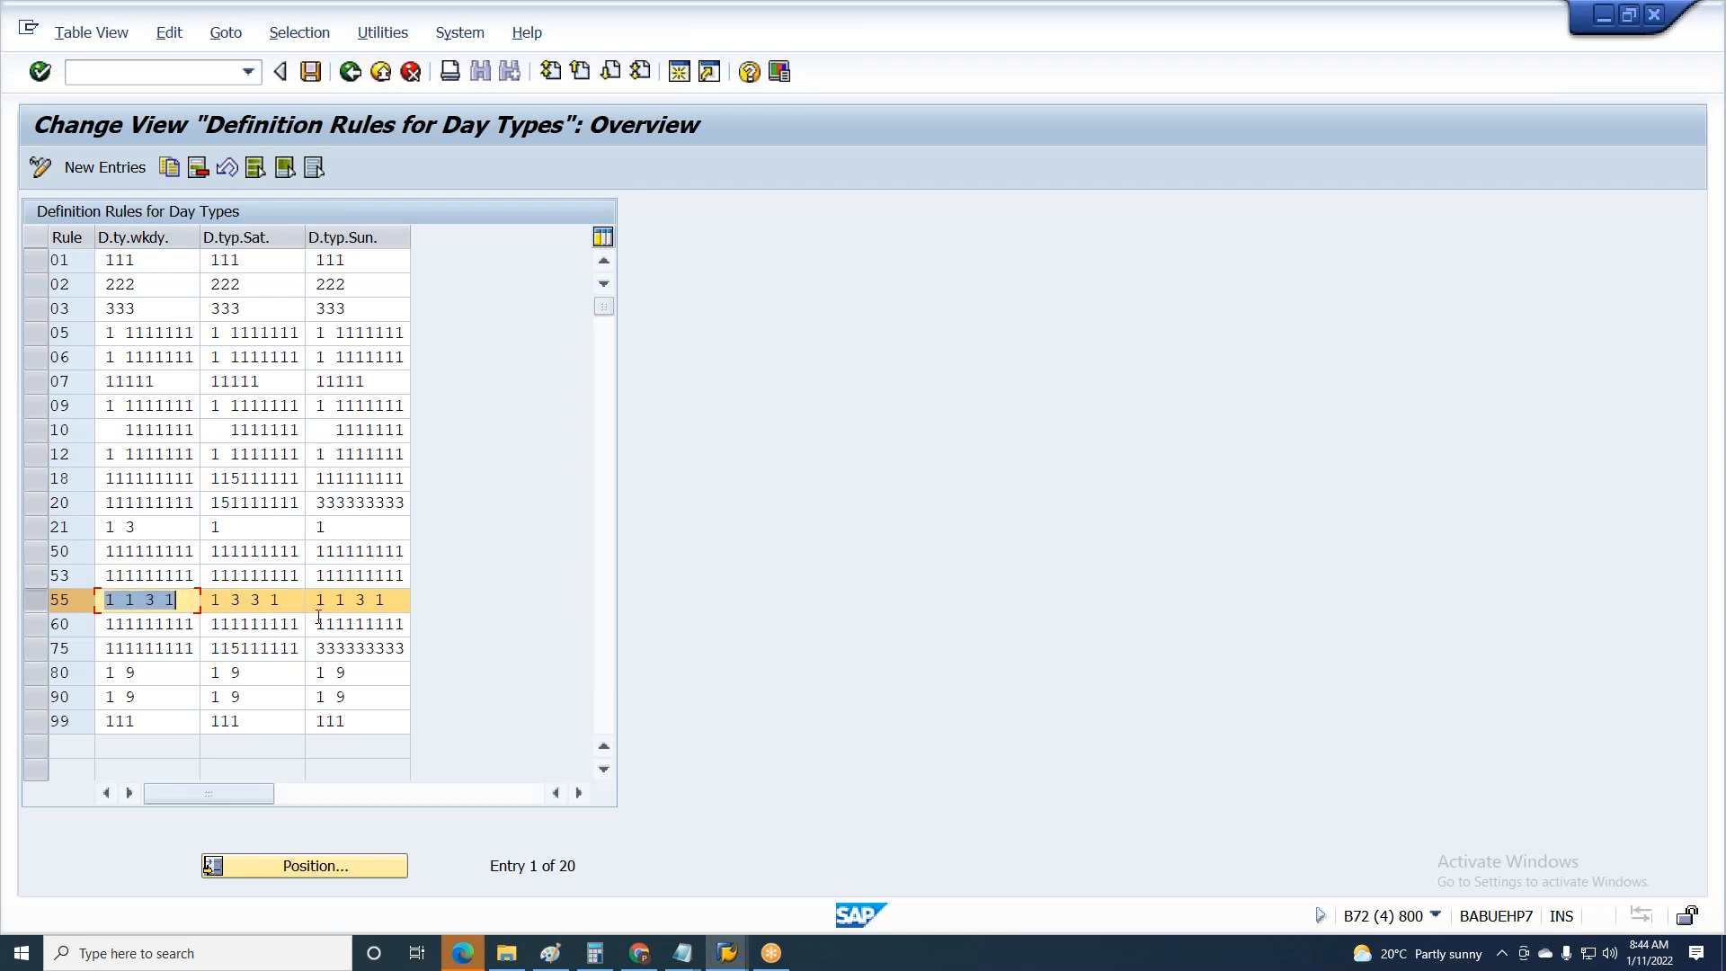
key("ctrl+s")
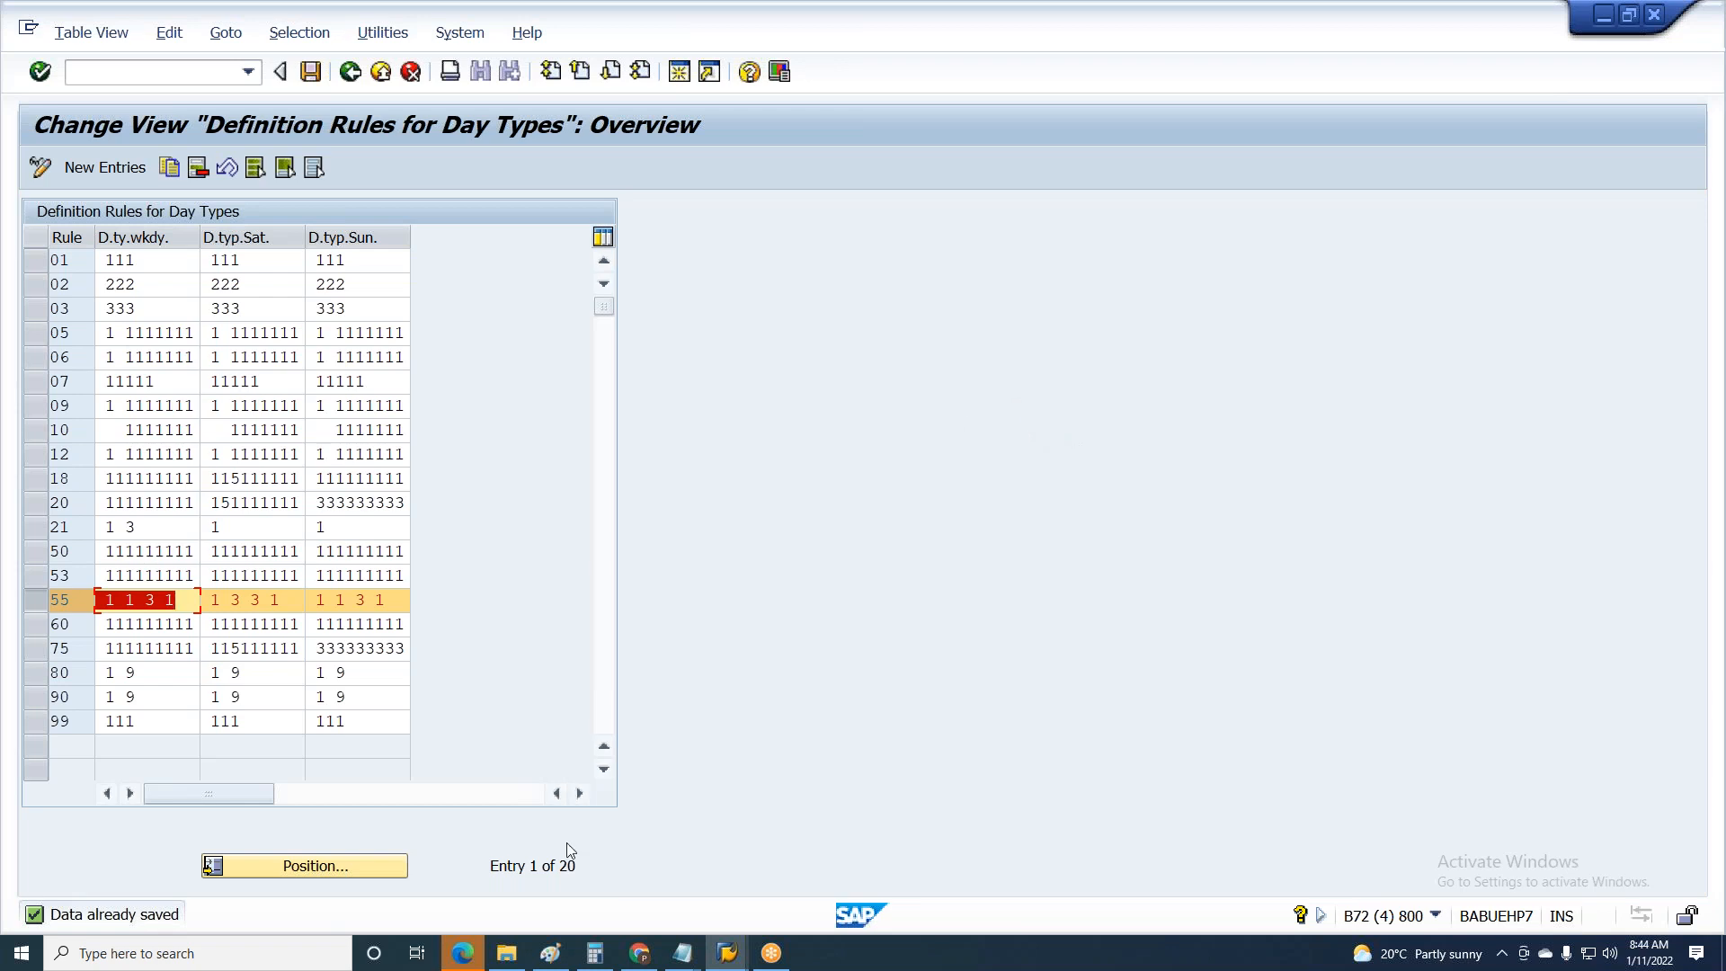
left_click(686, 956)
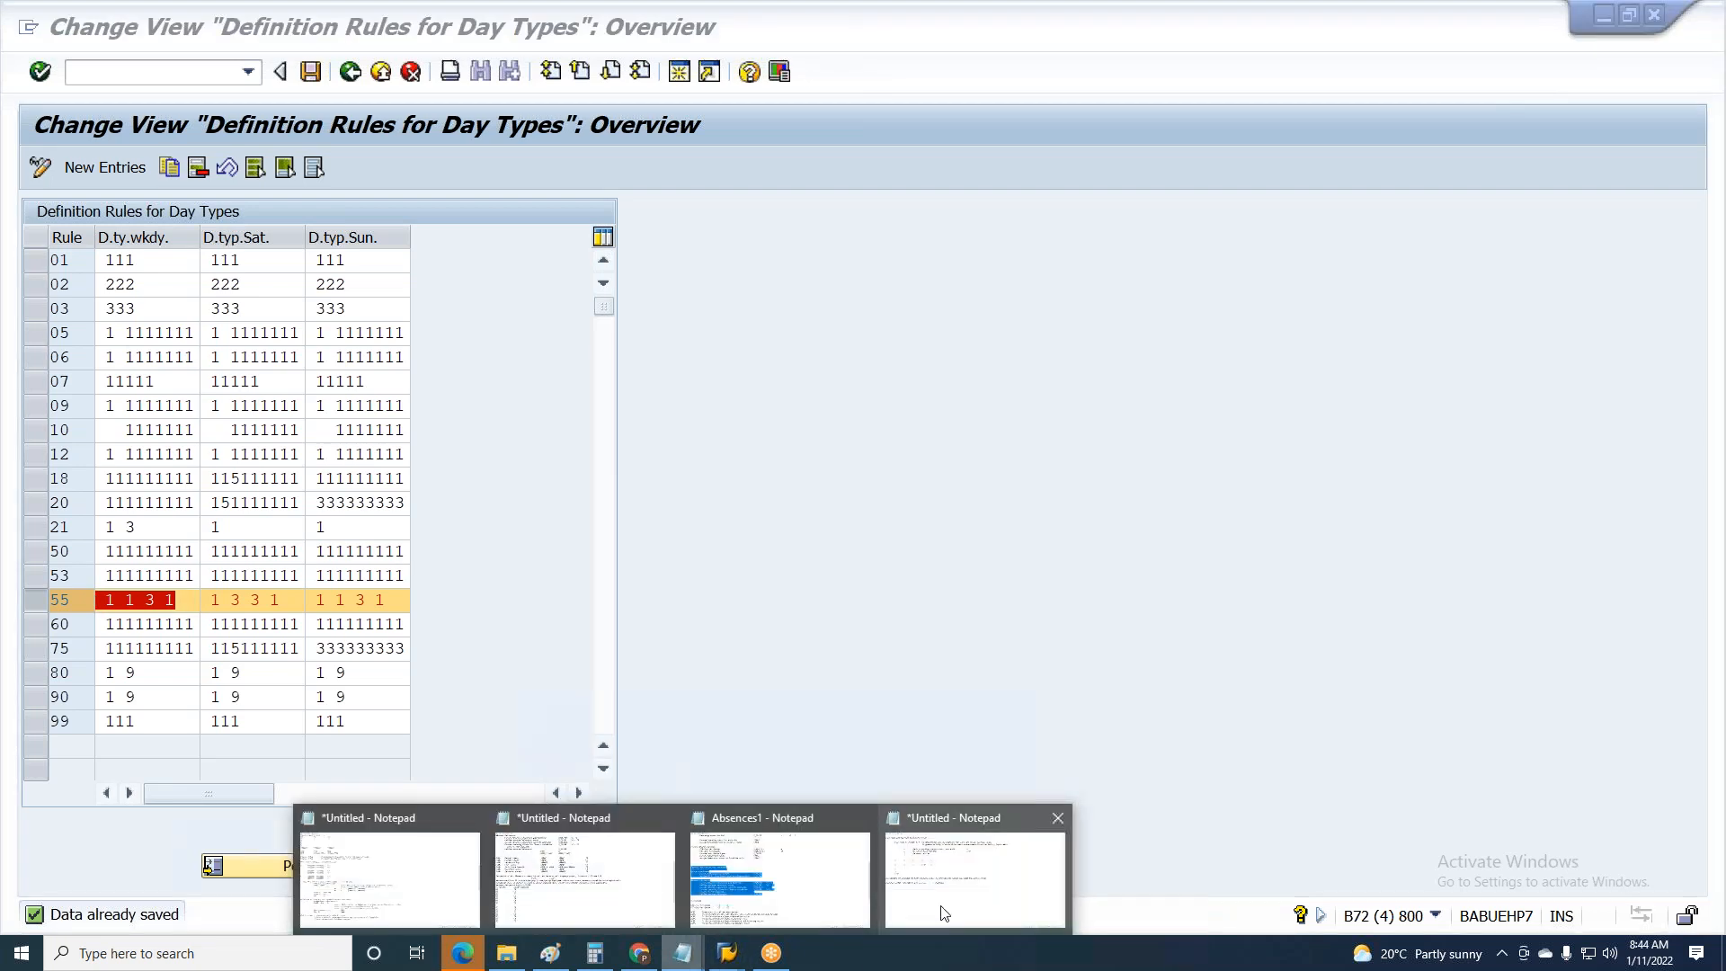
left_click(939, 867)
left_click(716, 500)
key("Return")
key("Return")
key("Return")
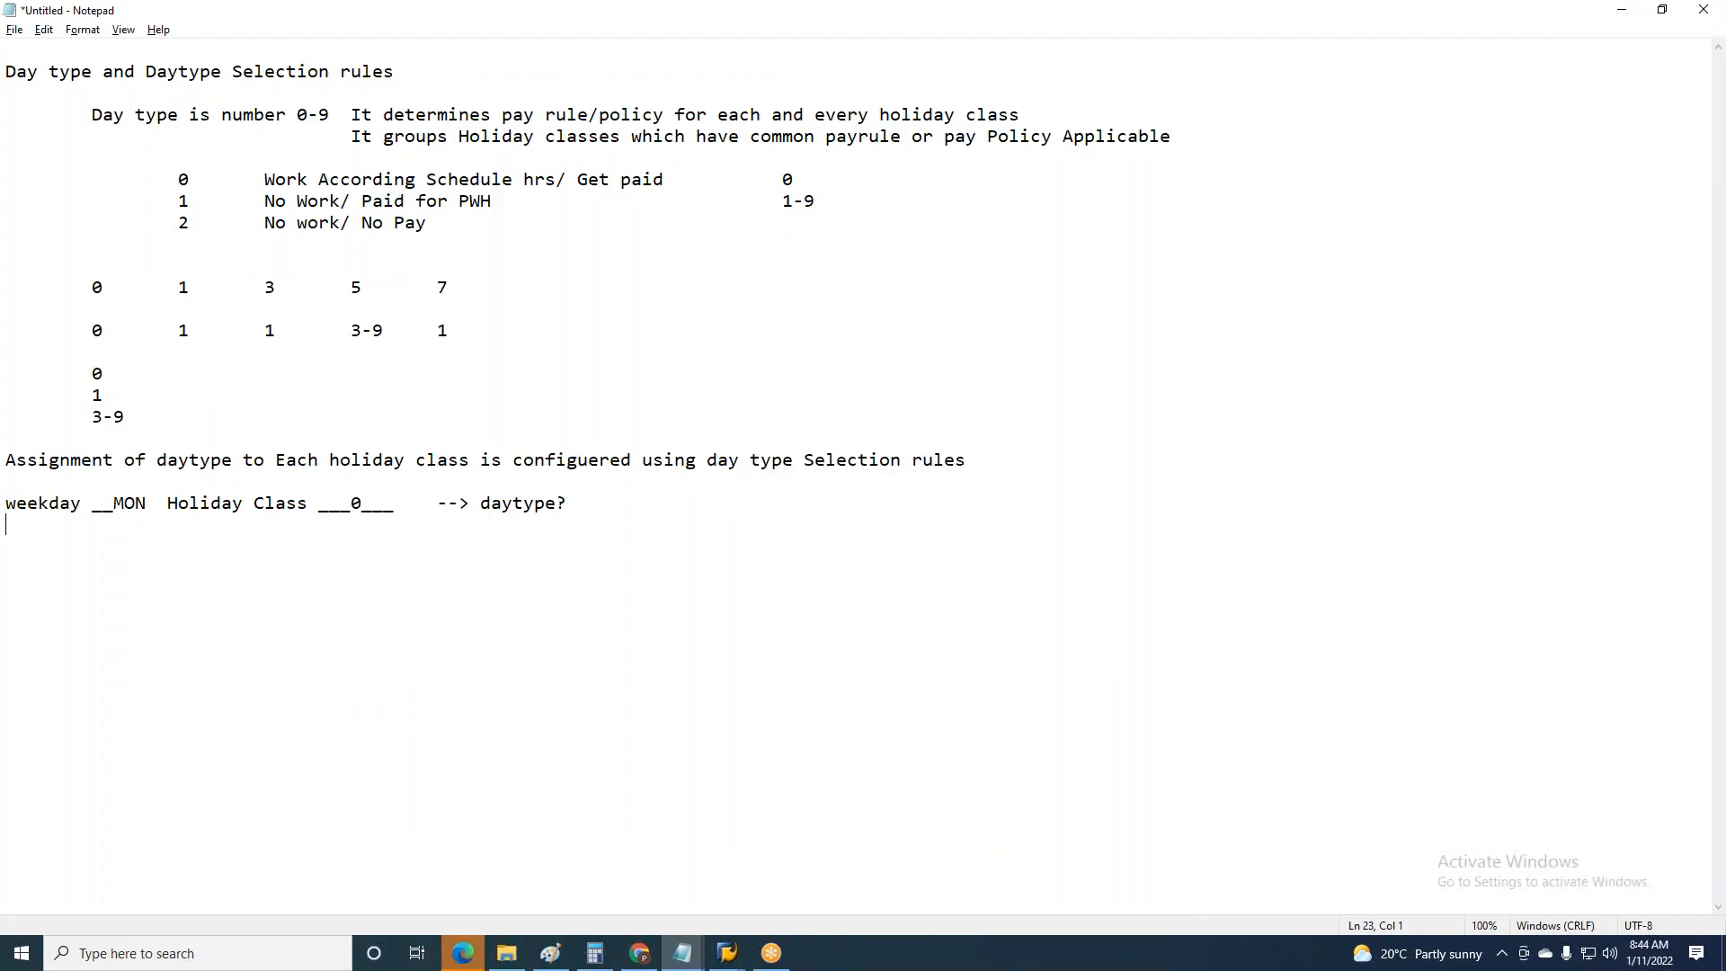
type("0123456789 ")
- Write the spaced day type line " 1 1 1 9" beneath the holiday class digits and copy it
type("0")
key("BackSpace")
type("_")
key("BackSpace")
type("1 1 1 9")
key("BackSpace")
type("-")
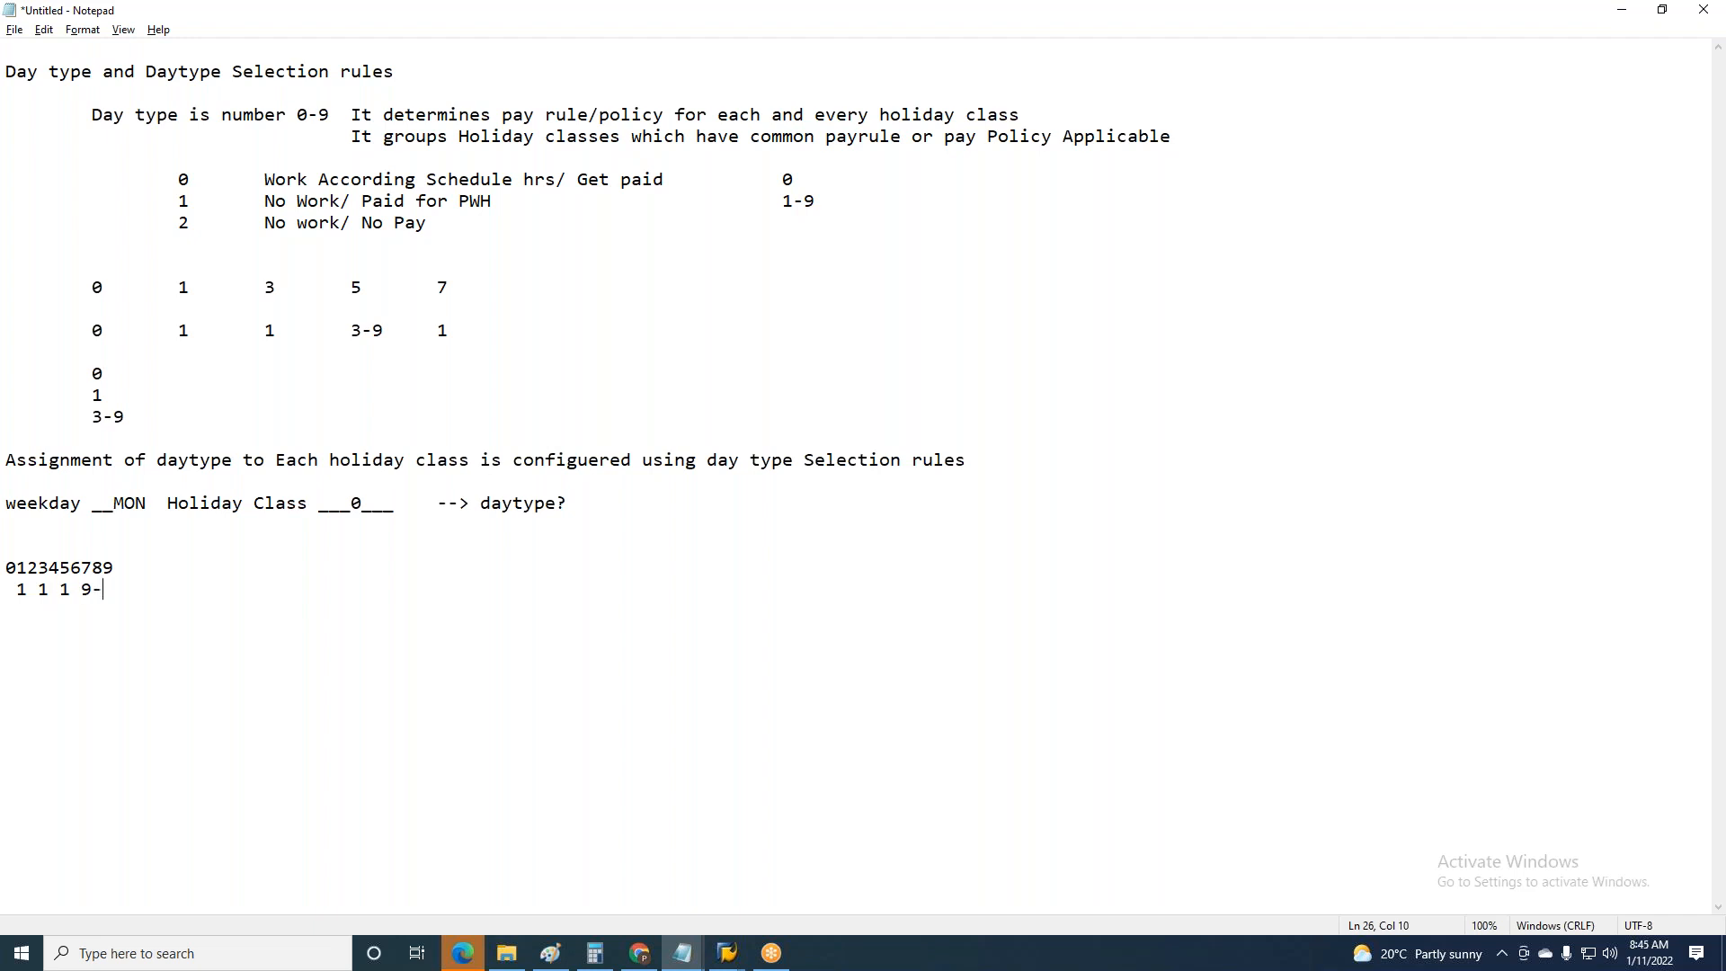
key("BackSpace")
left_click_drag(9, 588, 956, 583)
key("ctrl+c")
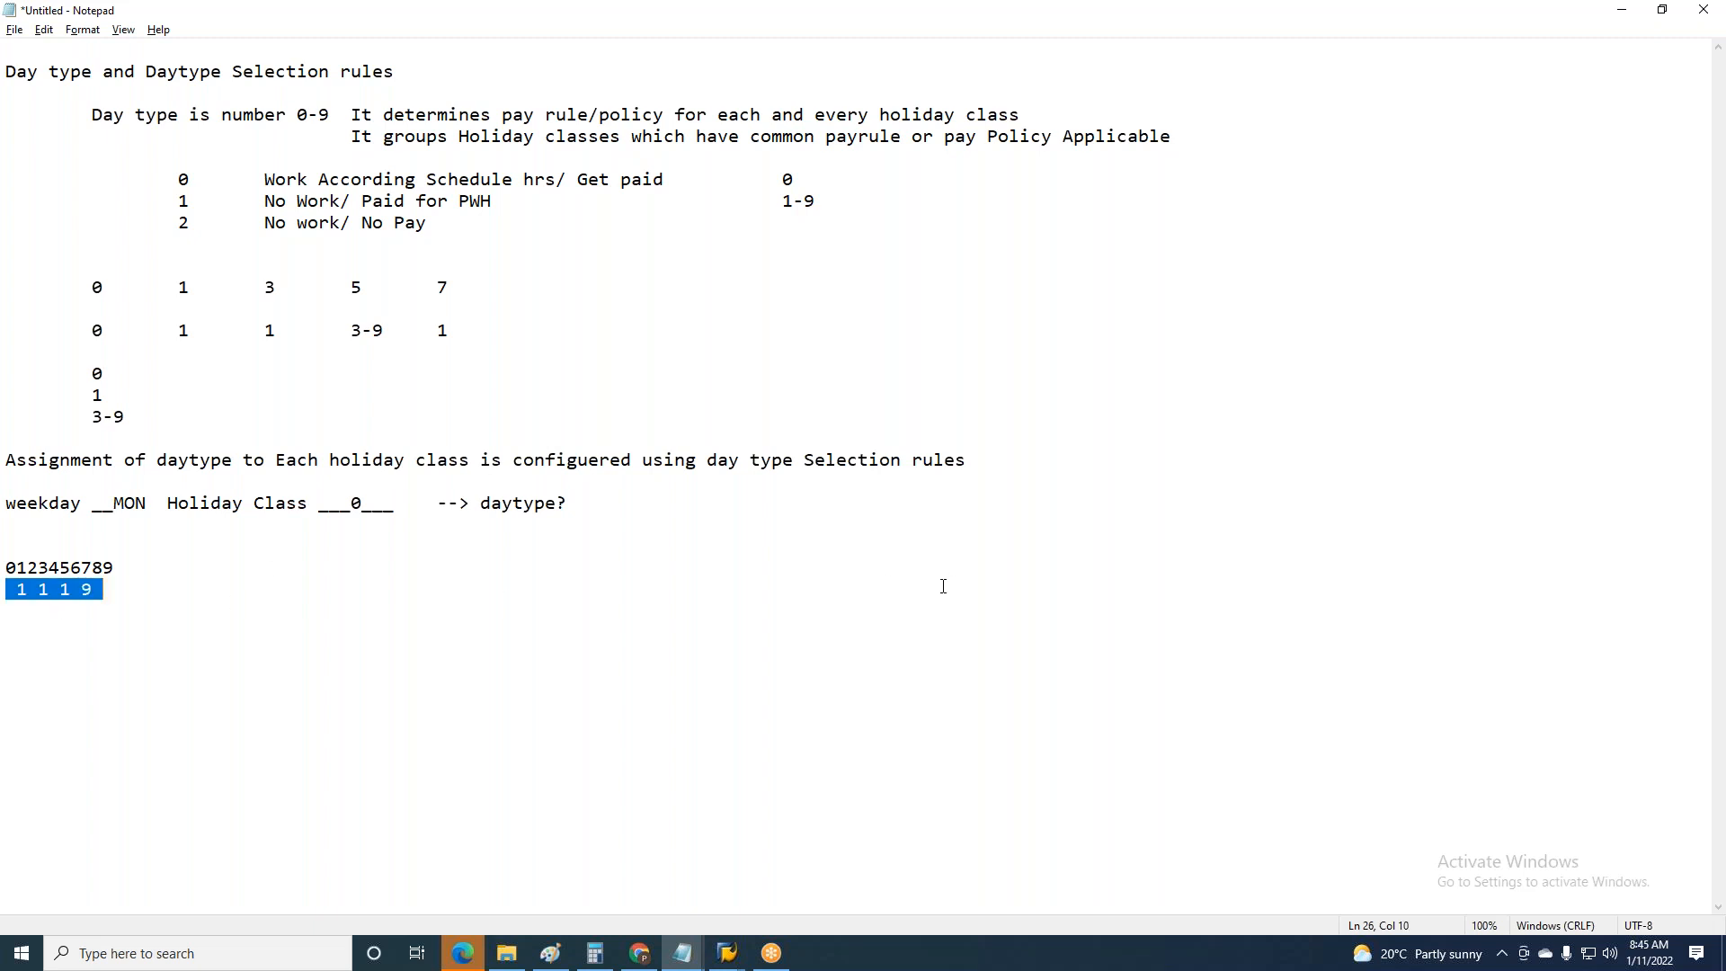
- Switch to SAP, paste the copied day types " 1 1 1 9" into rule 55's weekday field, and save the rules
key("alt+Tab")
key("ctrl+v")
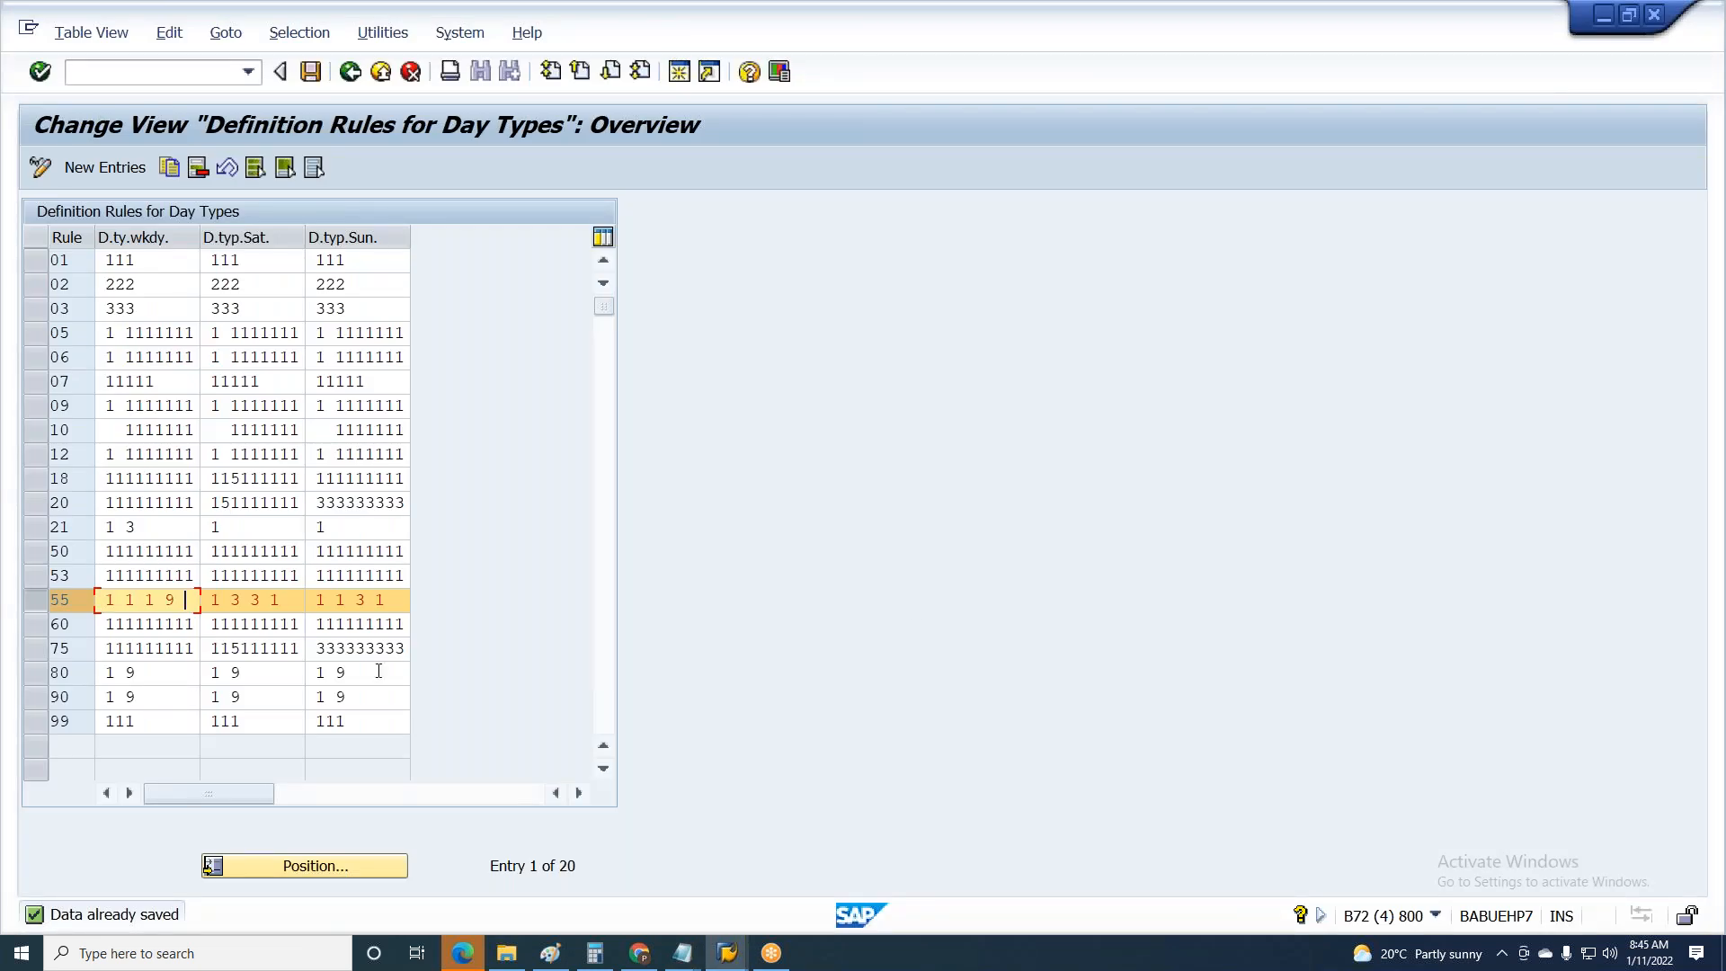
key("ctrl+s")
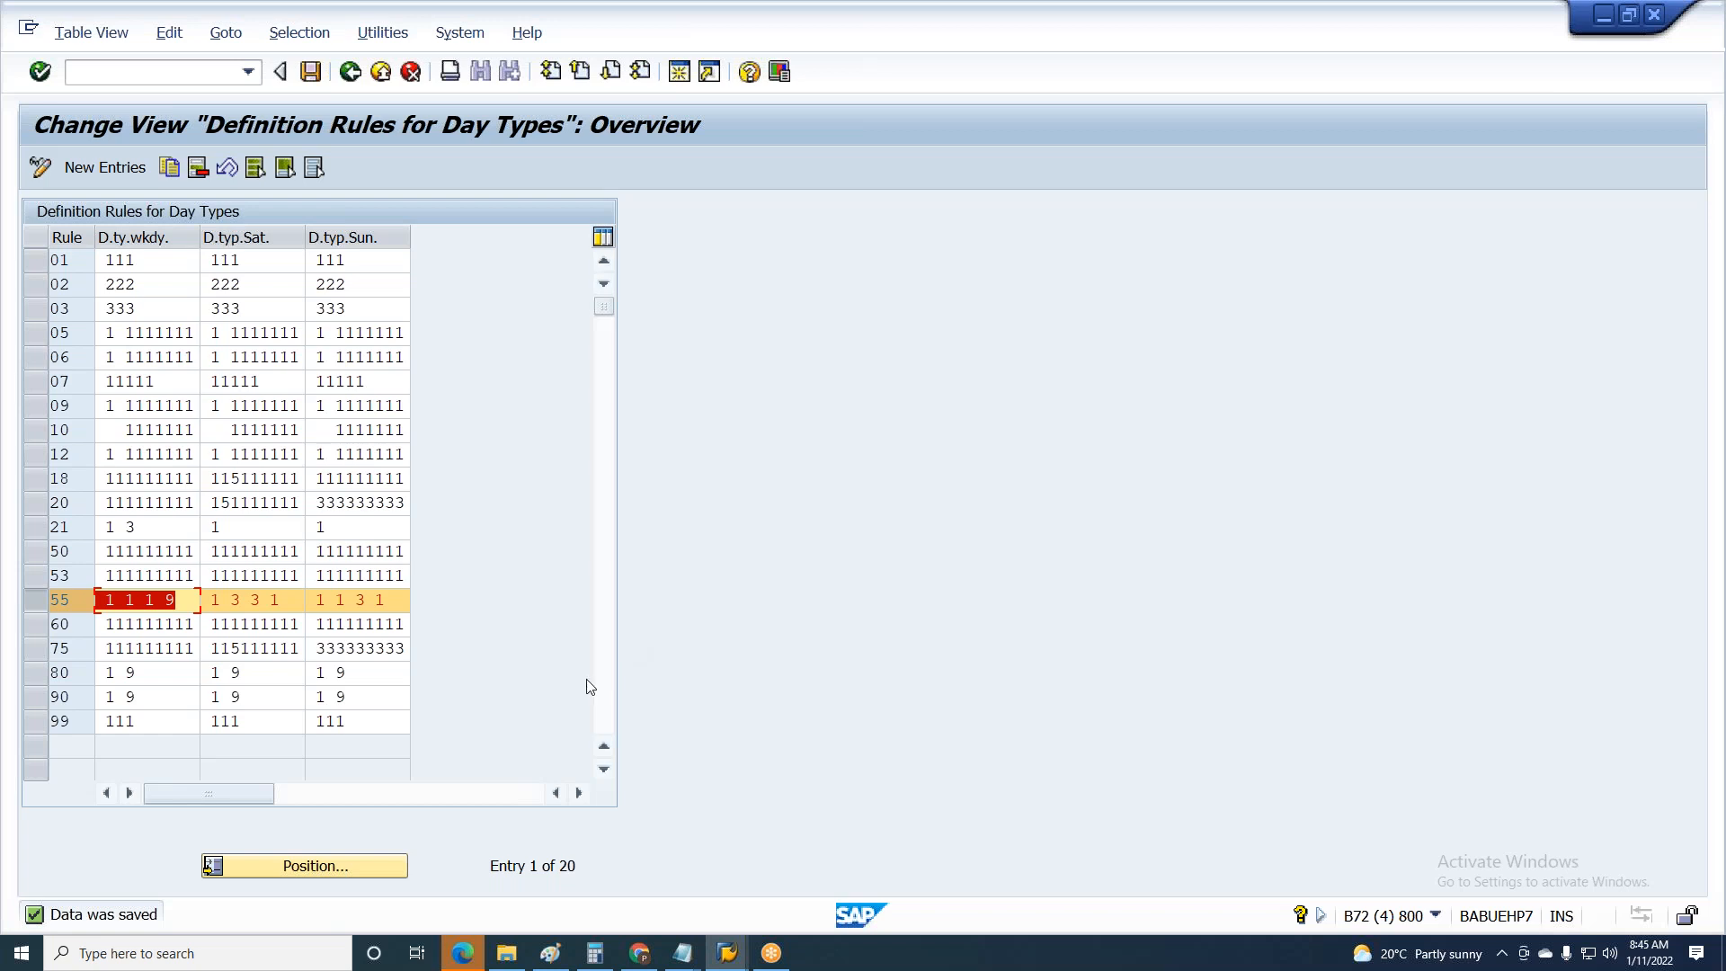
left_click(800, 494)
key("ctrl+s")
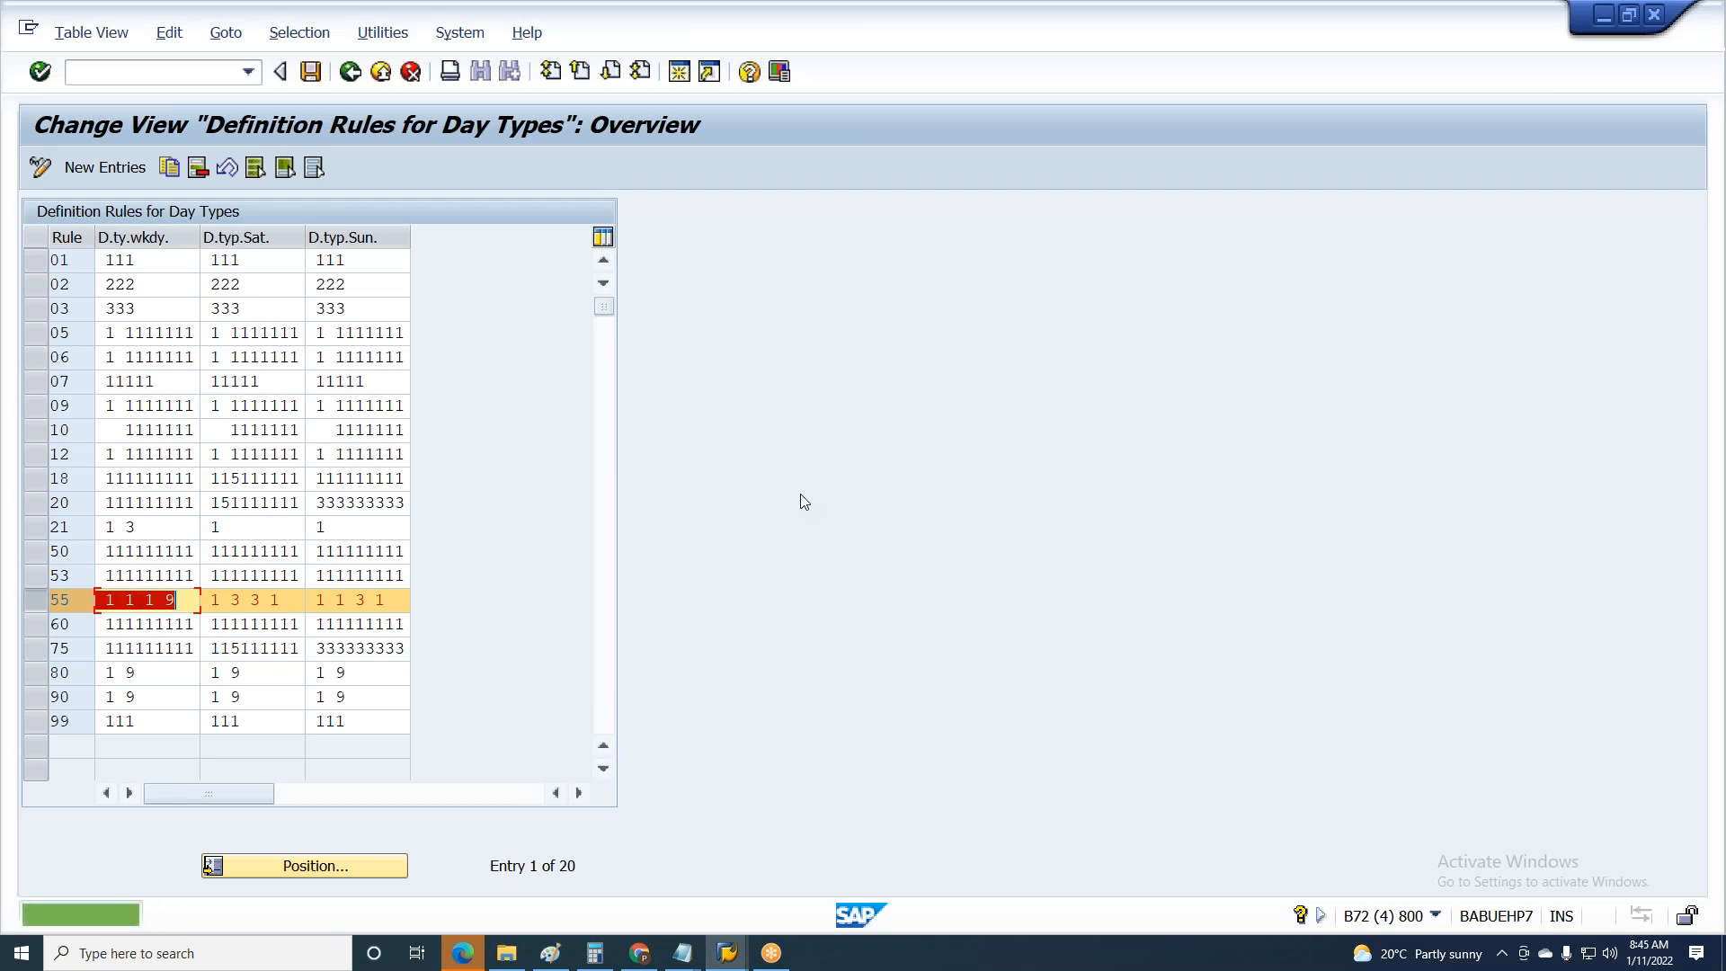
key("F3")
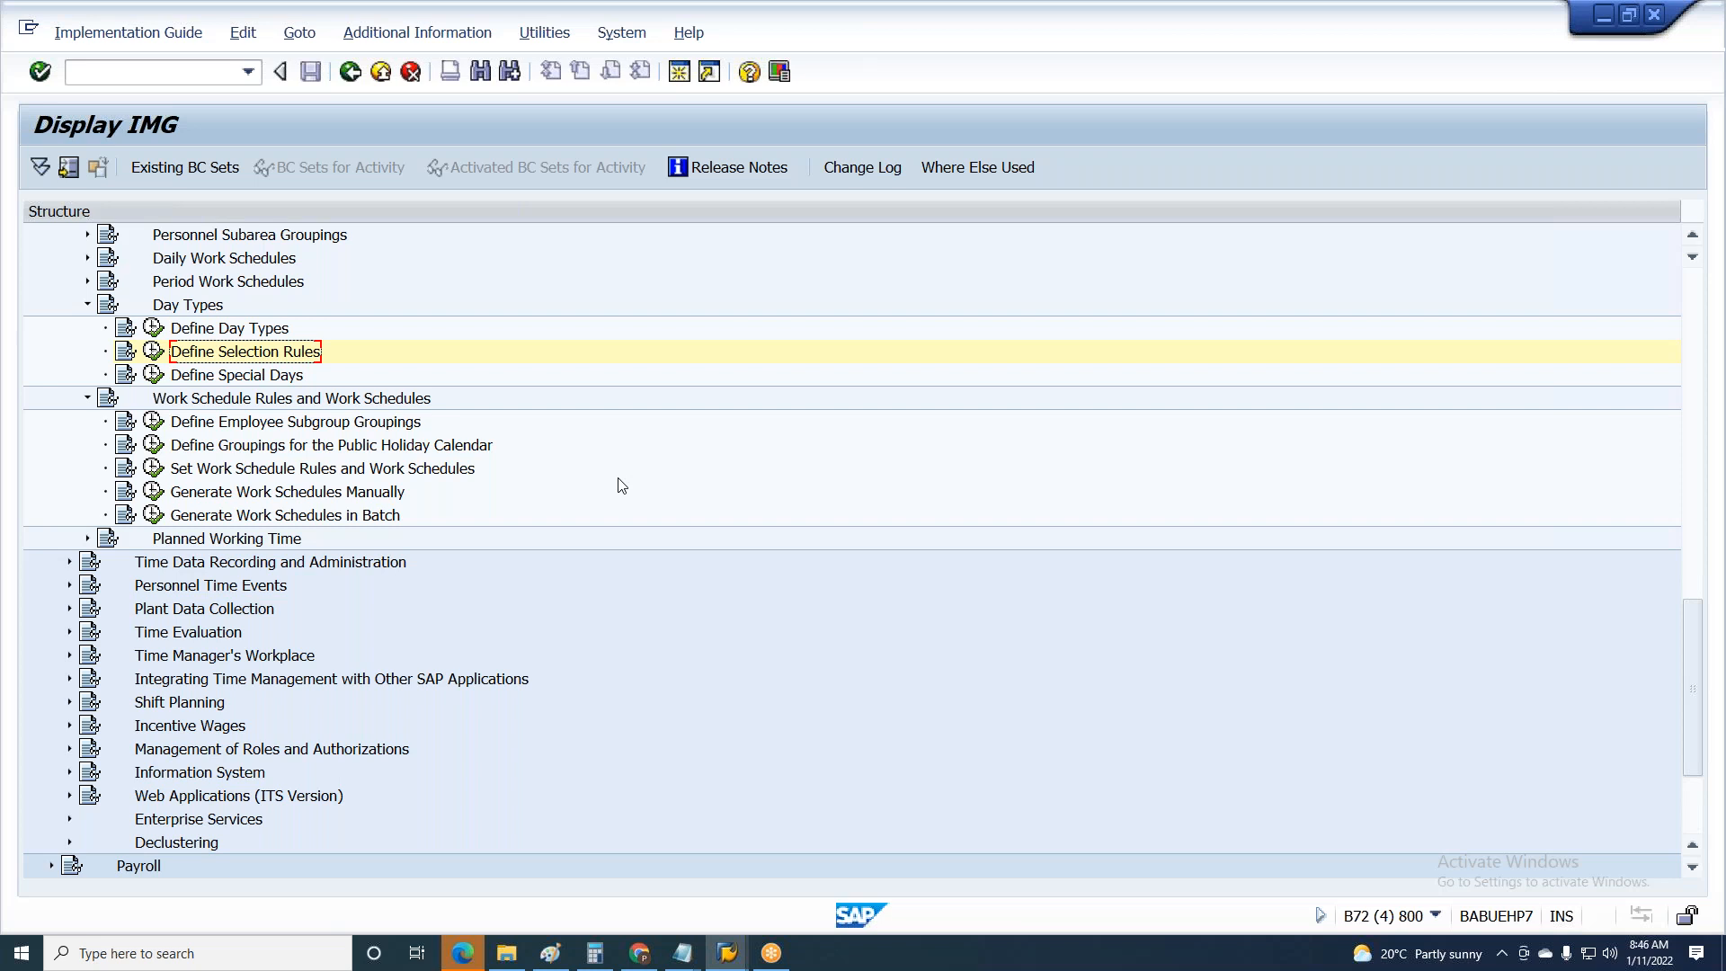
- Open the Project 1.0 workbook in Excel and bring up the Holiday Calanders sheet
left_click(124, 950)
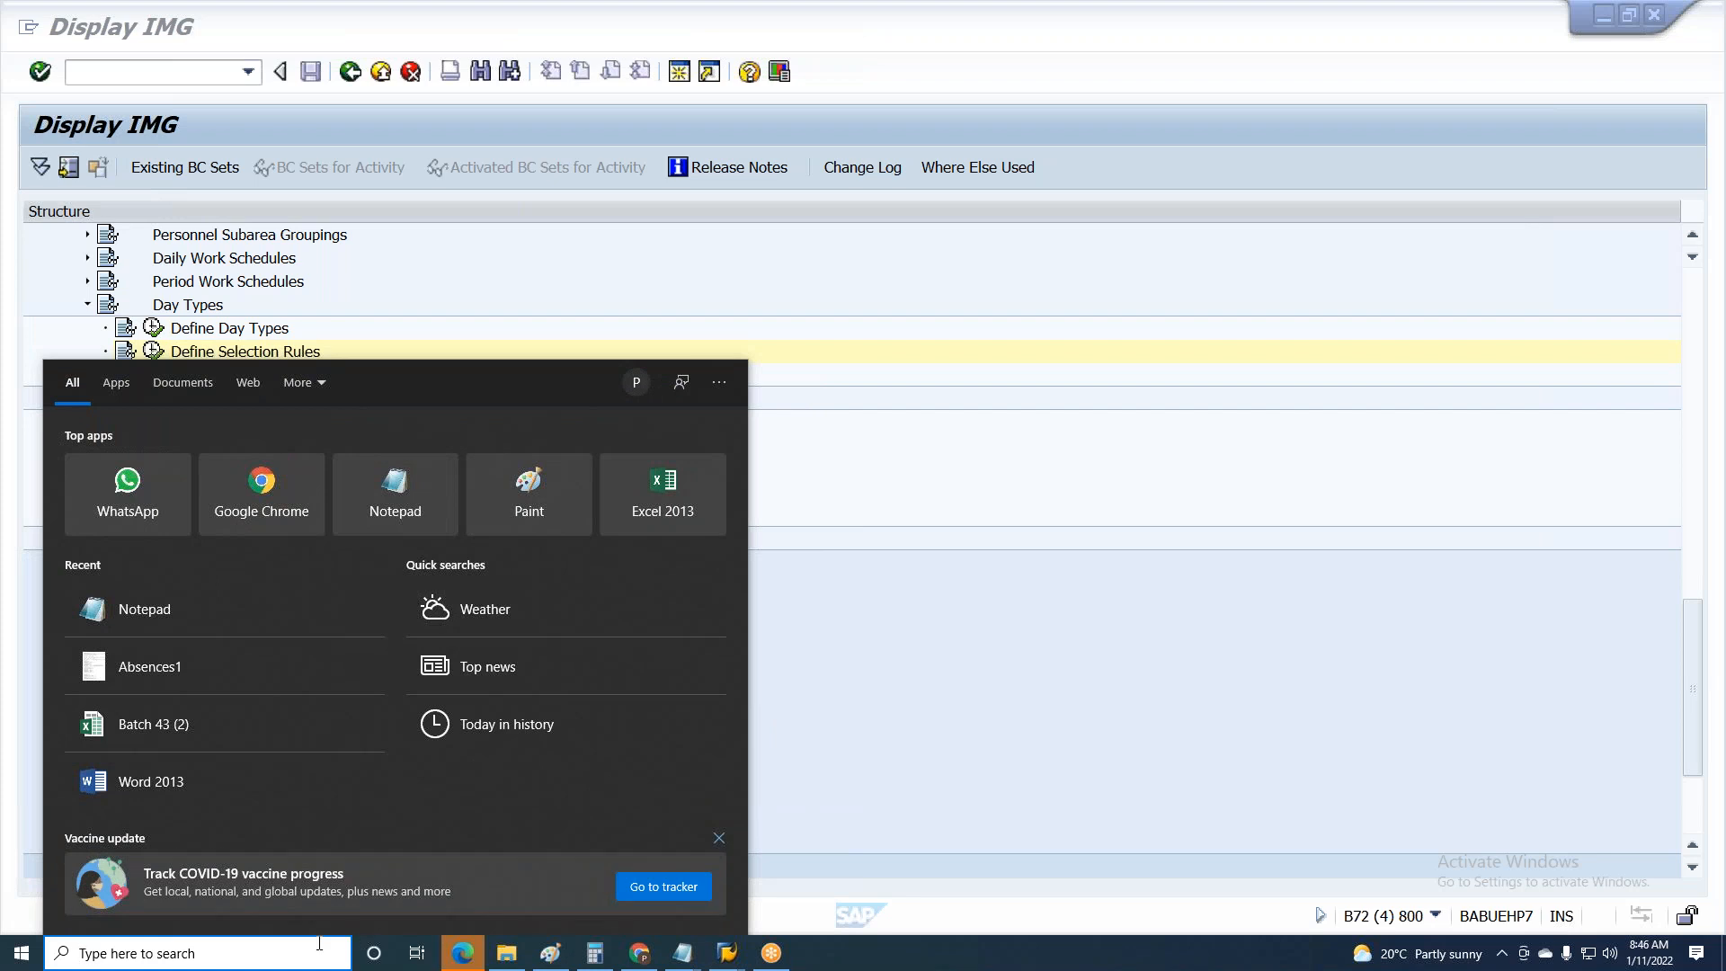
type("proj")
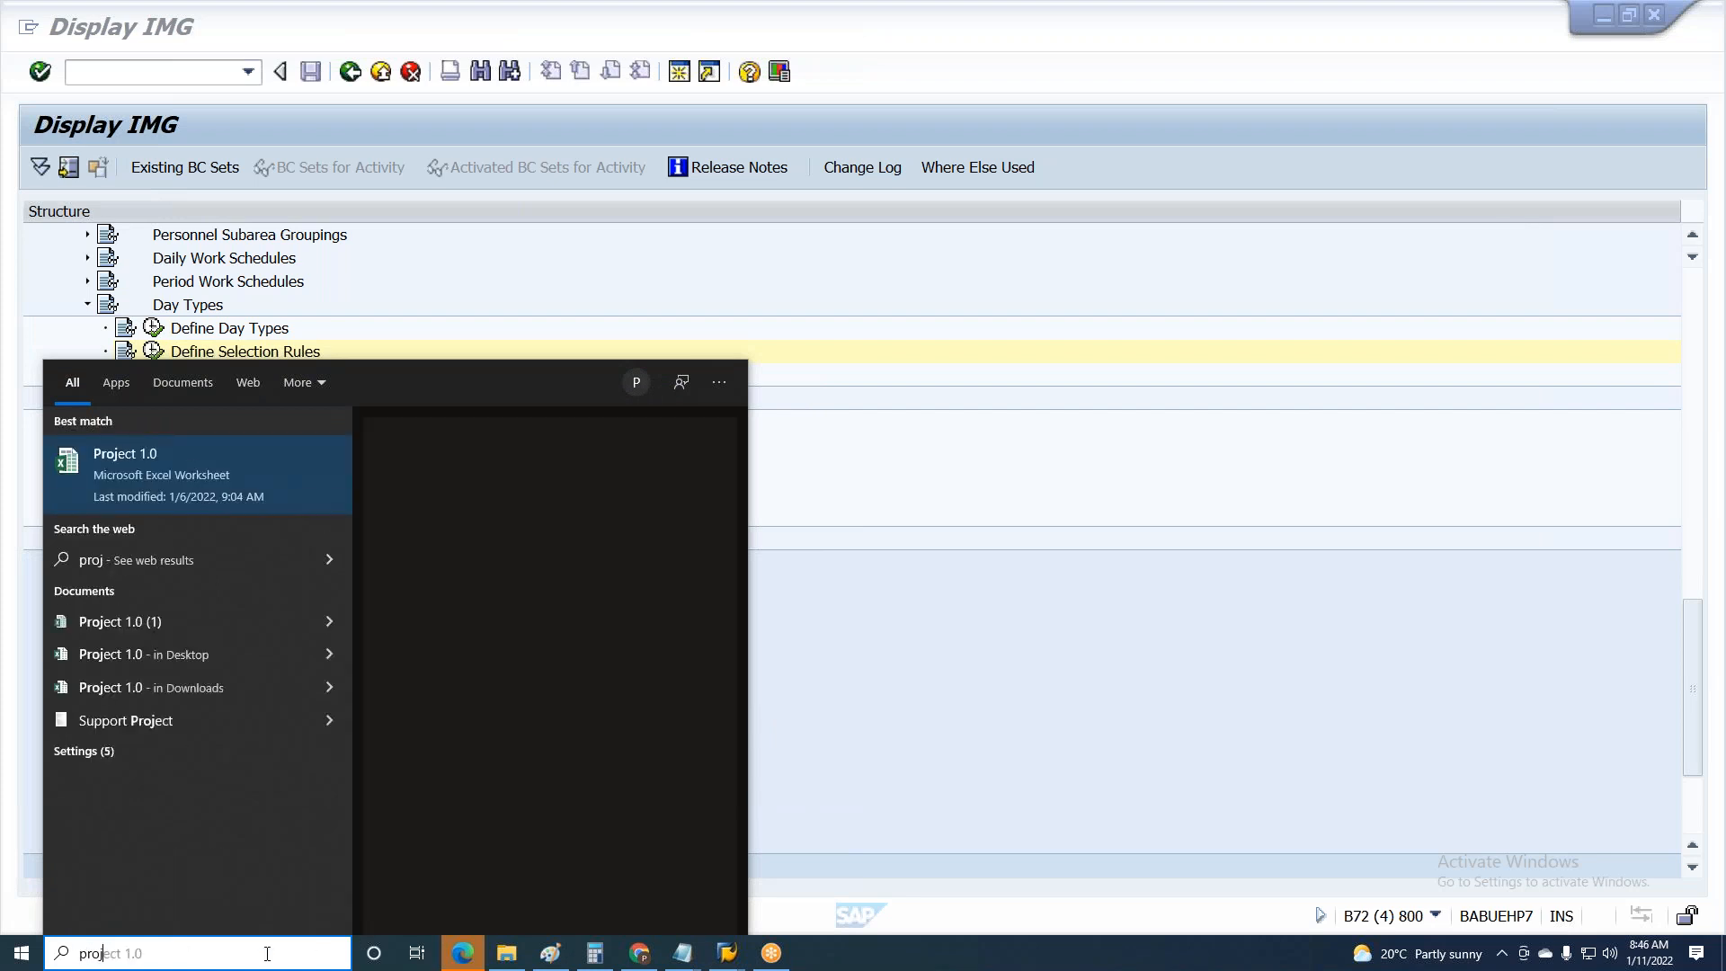
left_click(111, 458)
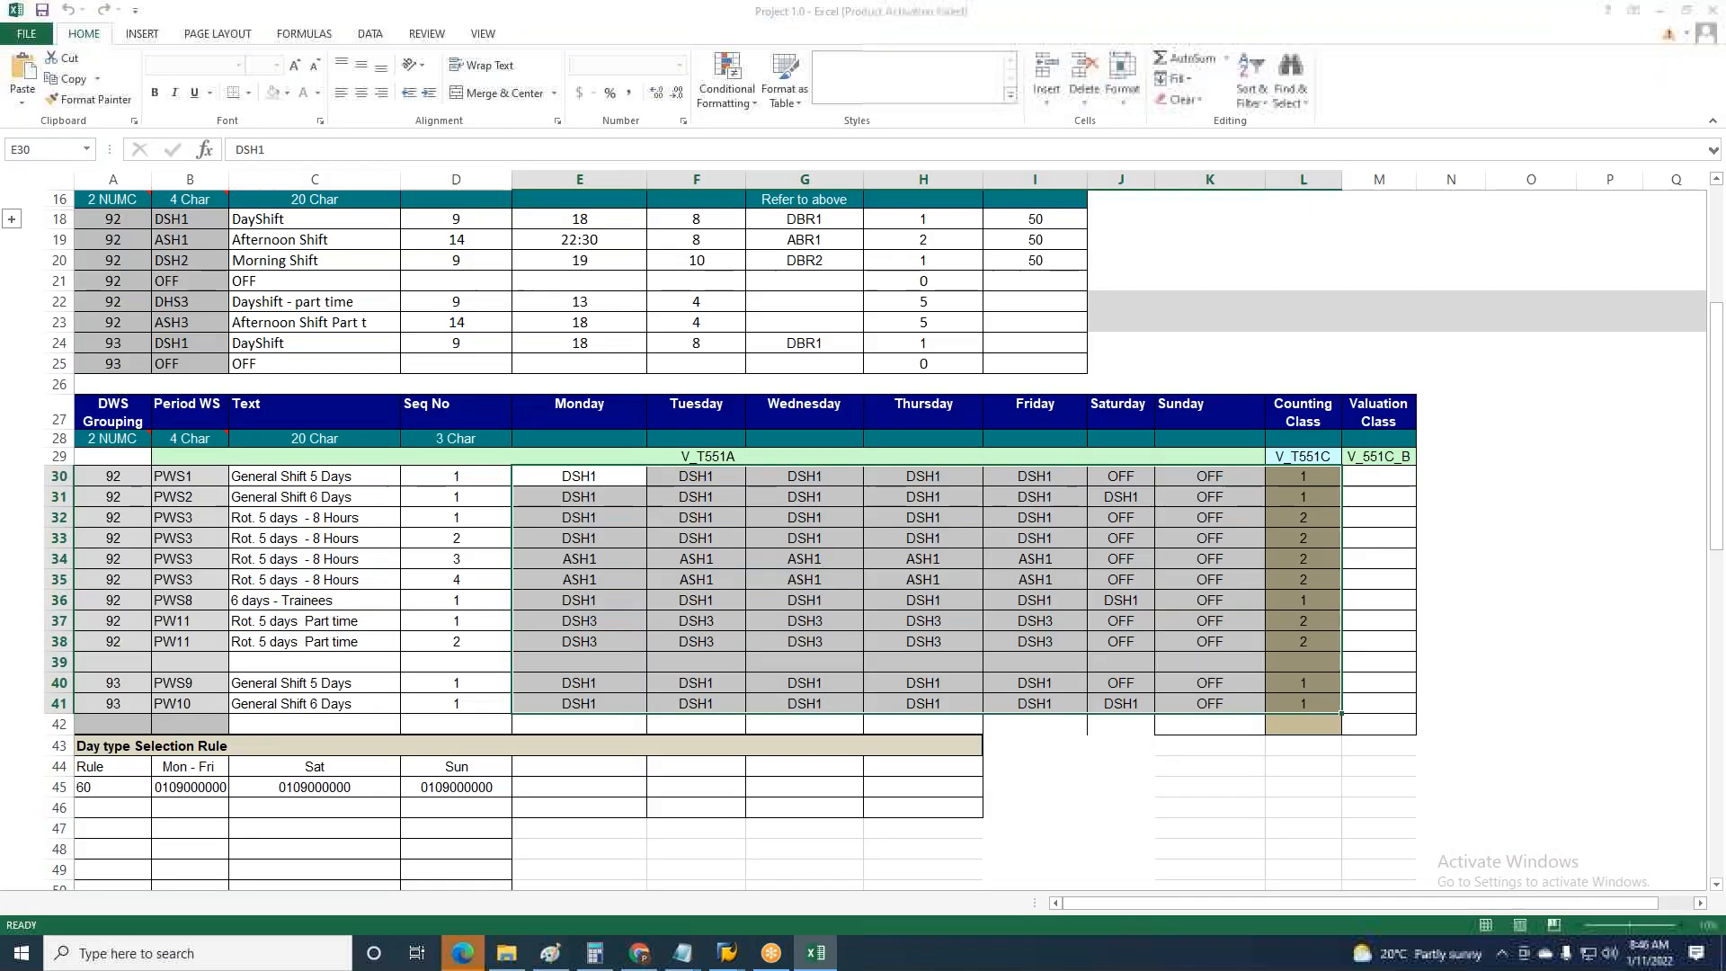
left_click(866, 527)
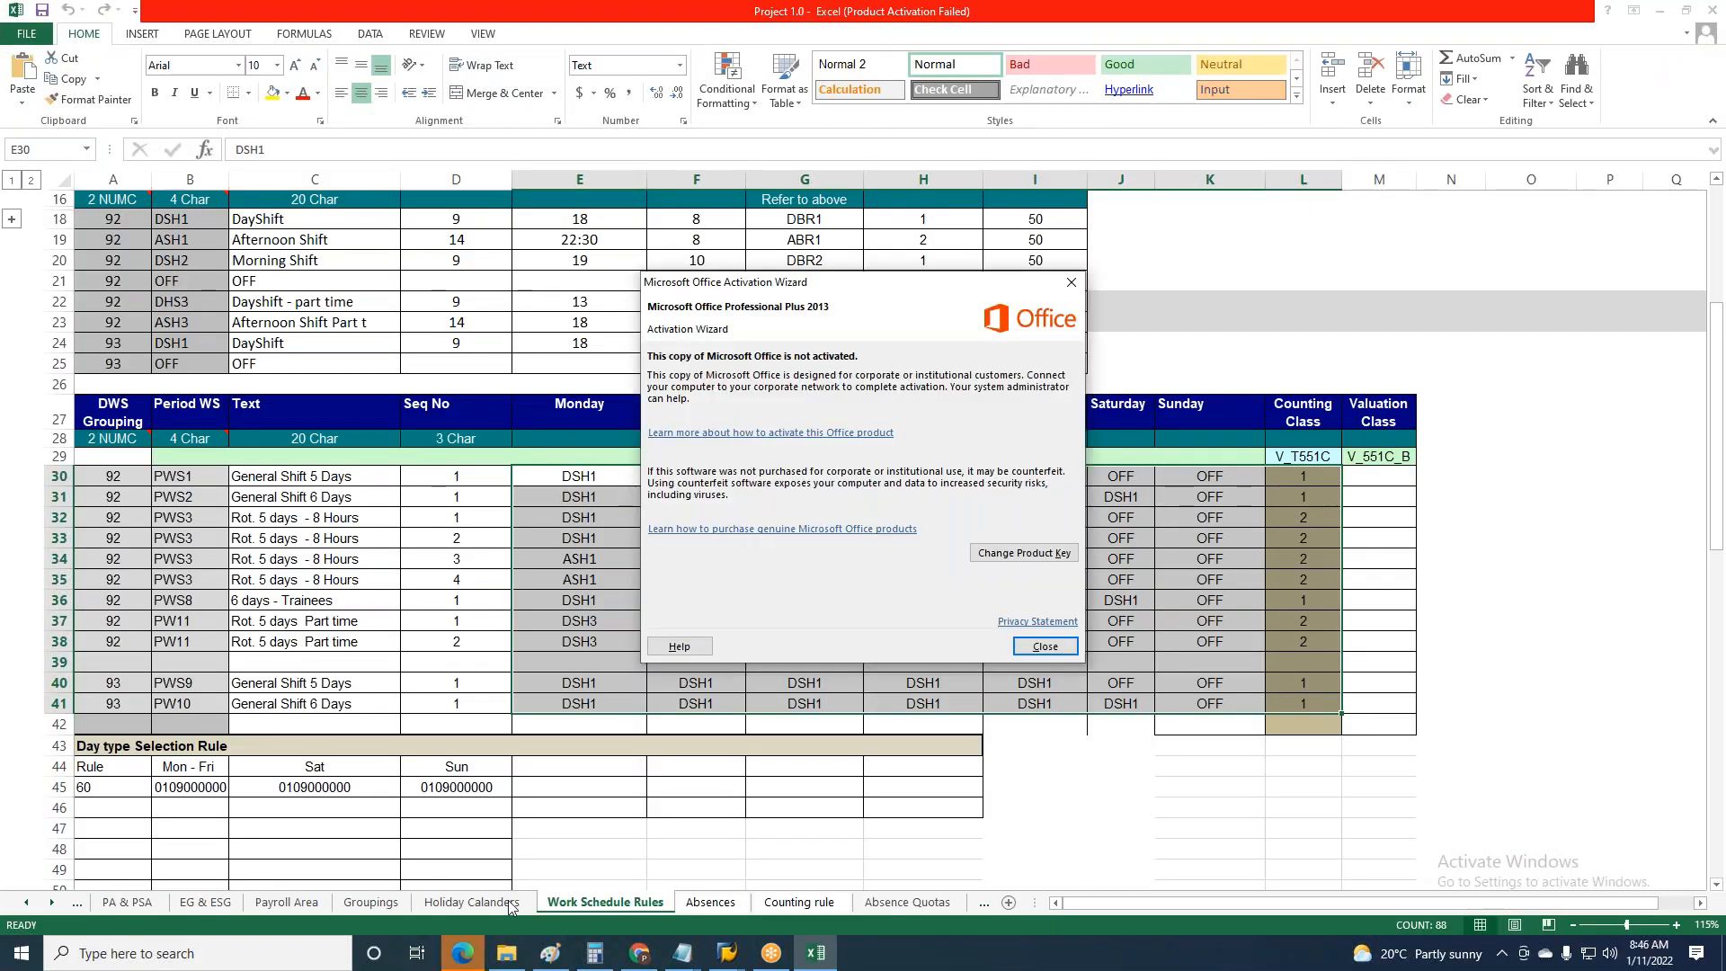
left_click(1054, 646)
left_click(471, 902)
- Examine the public holidays listed for the California Locations - 1C calendar, from New Years Day to Christmas Day
scroll(1025, 498, "up", 3)
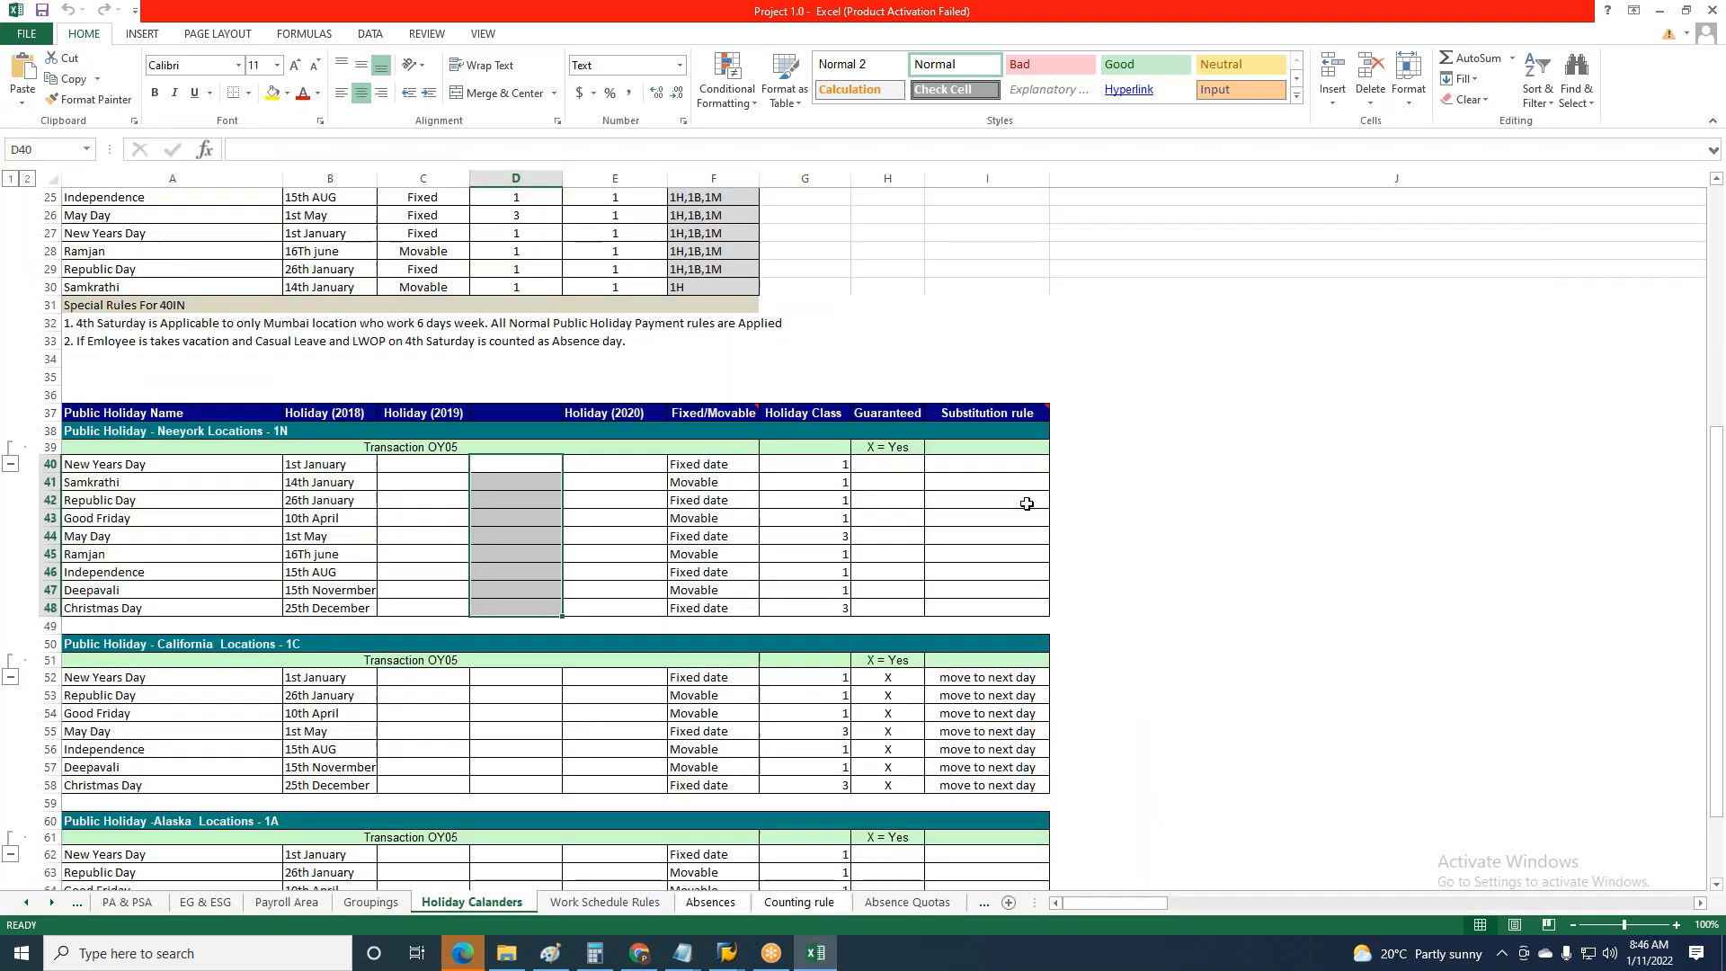
scroll(1028, 501, "down", 2)
mouse_move(508, 516)
left_mouse_down()
mouse_move(509, 558)
mouse_move(493, 518)
left_mouse_up()
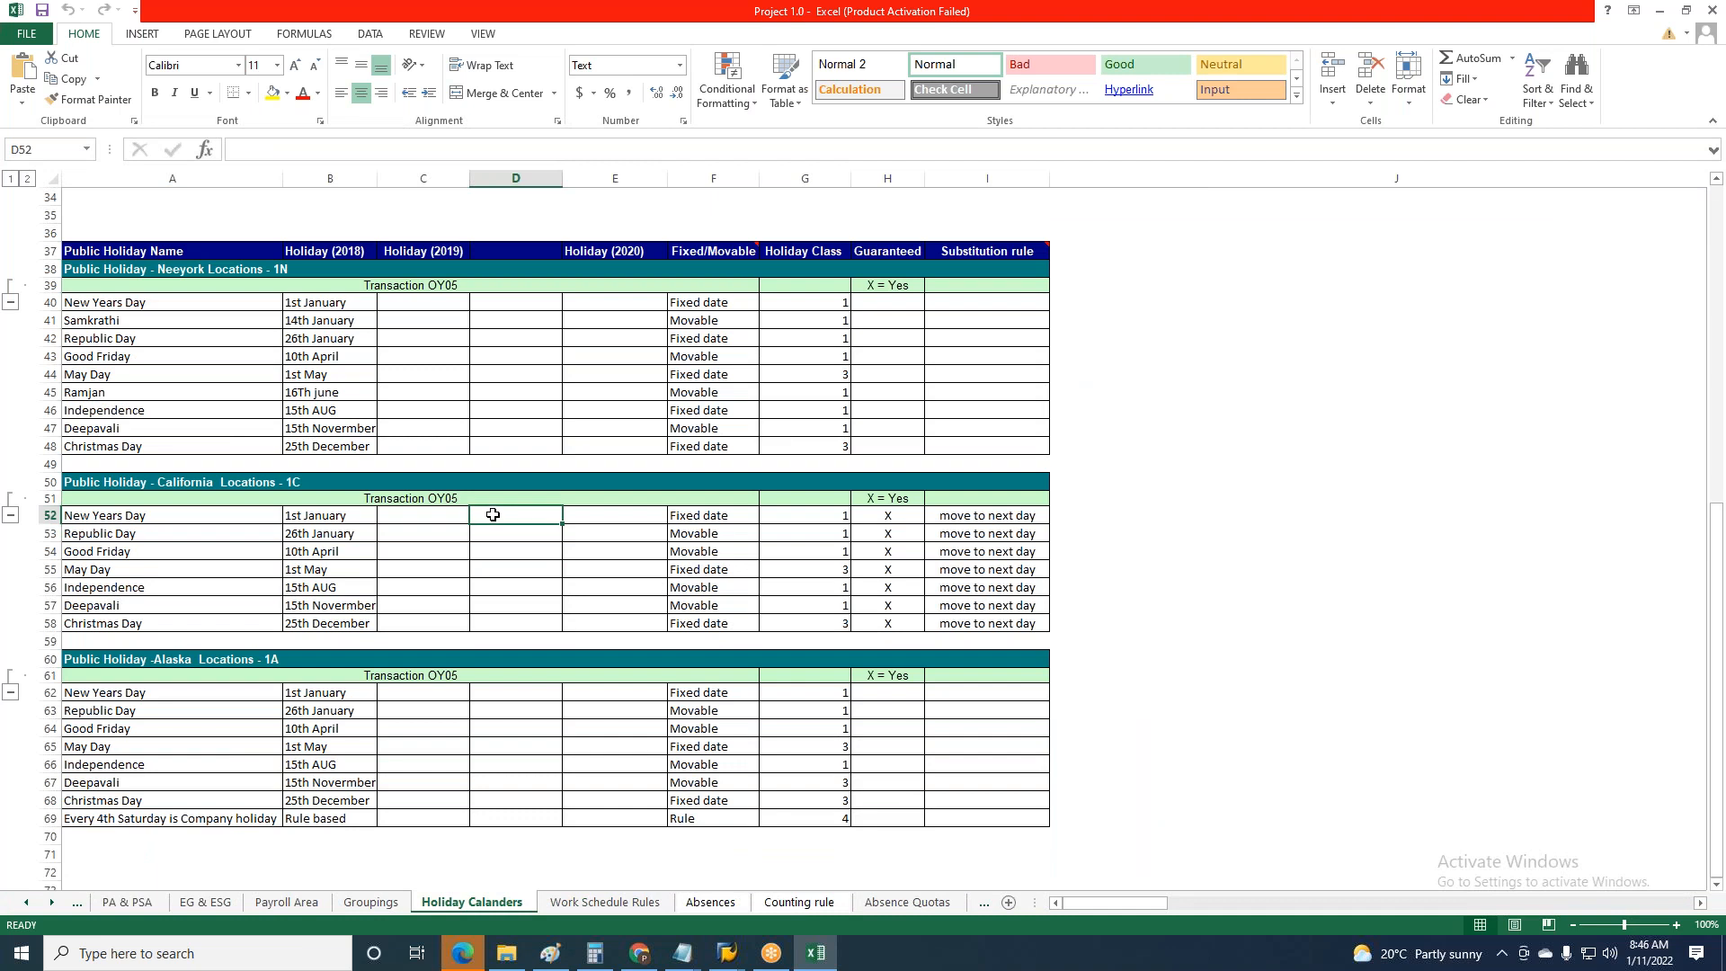
left_click(496, 536)
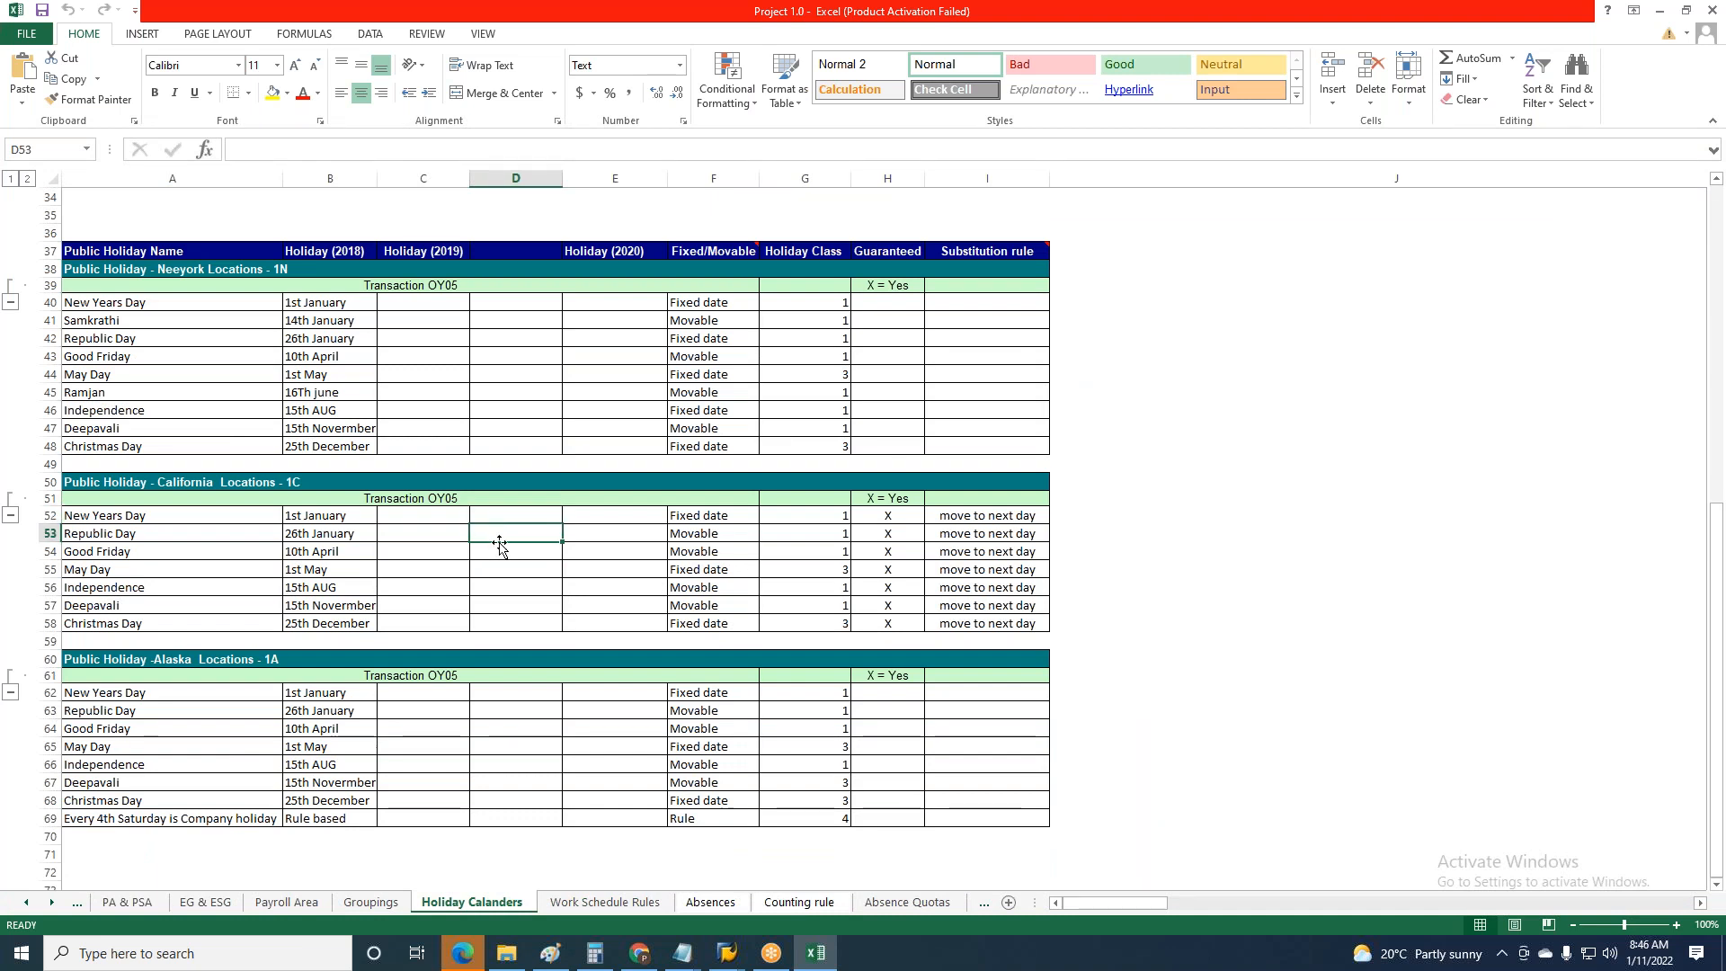
left_click(578, 515)
left_click(537, 516)
left_click(533, 546)
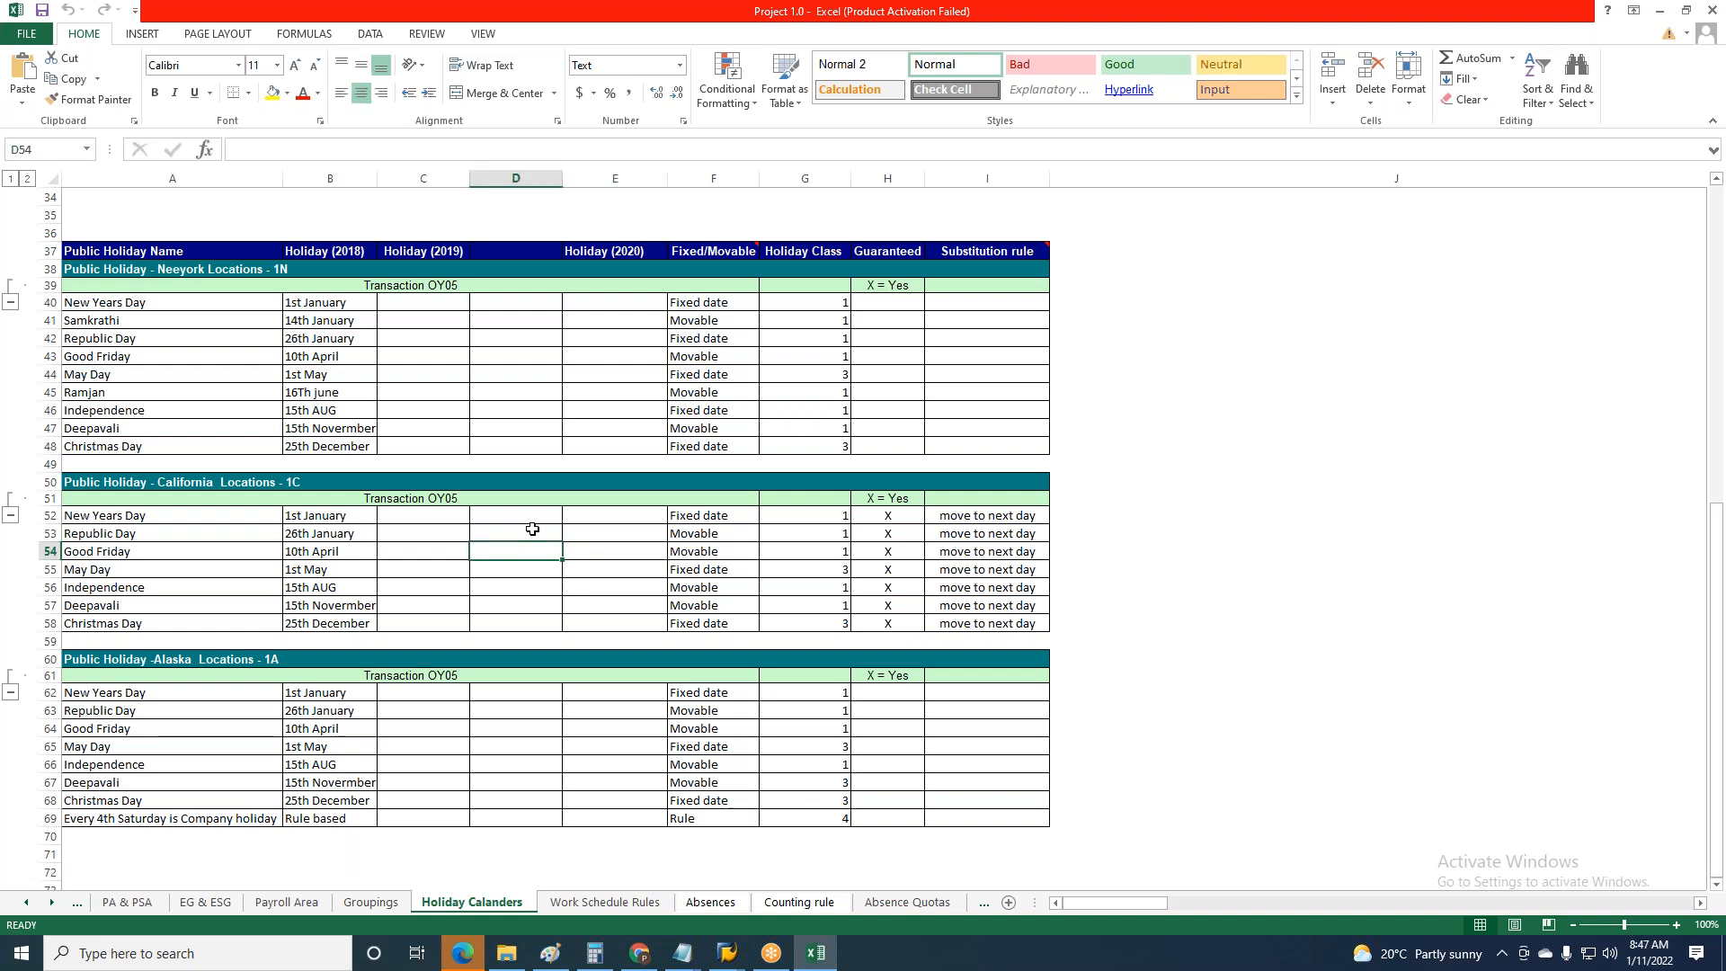
left_click(160, 608)
left_click_drag(523, 520, 525, 619)
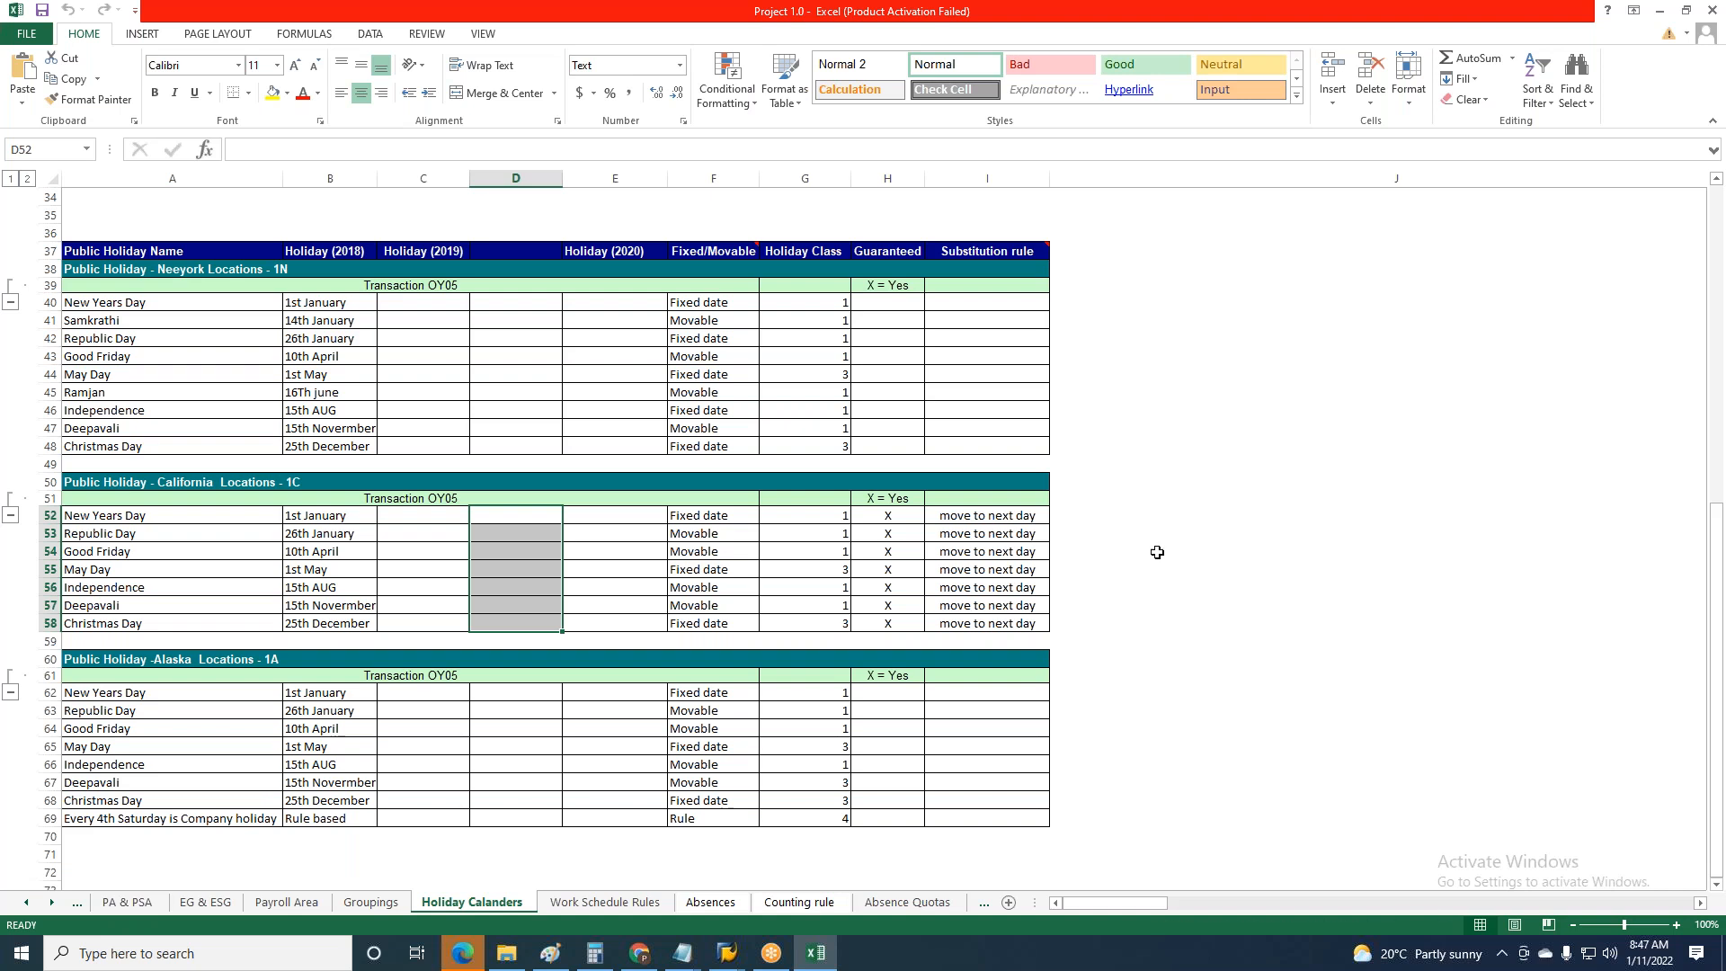
- Go through the first California holidays down to May Day and check May Day's holiday class
left_click(514, 513)
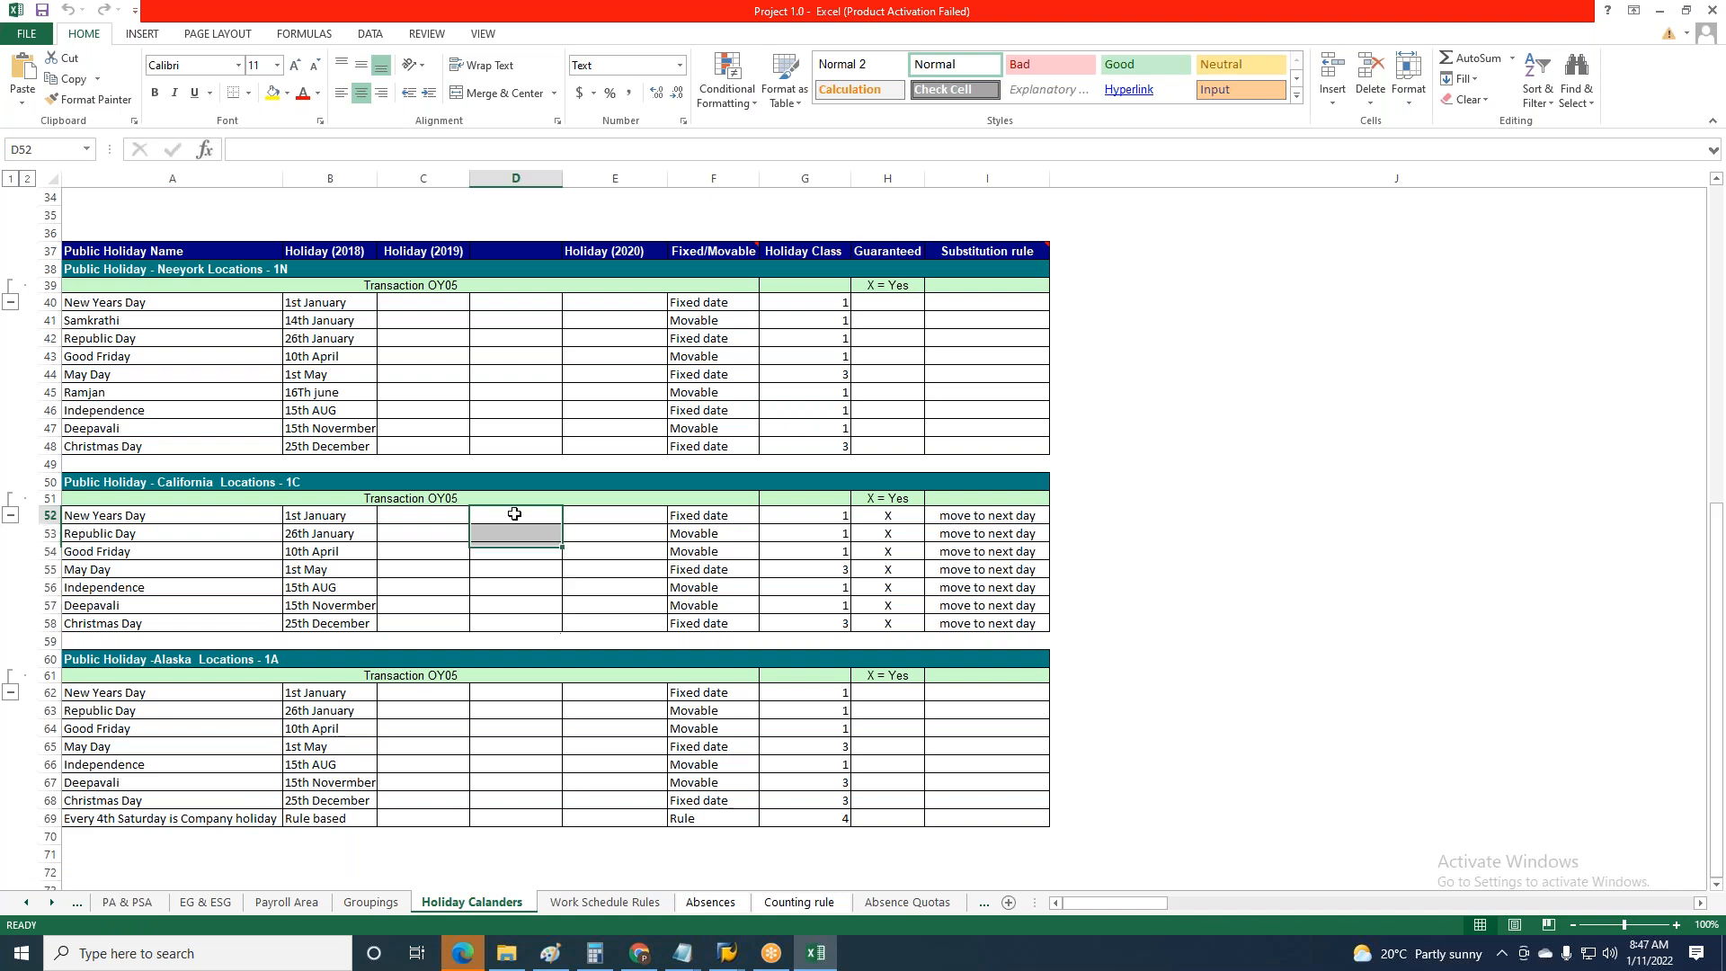
left_click(513, 532)
left_click(511, 553)
left_click(506, 569)
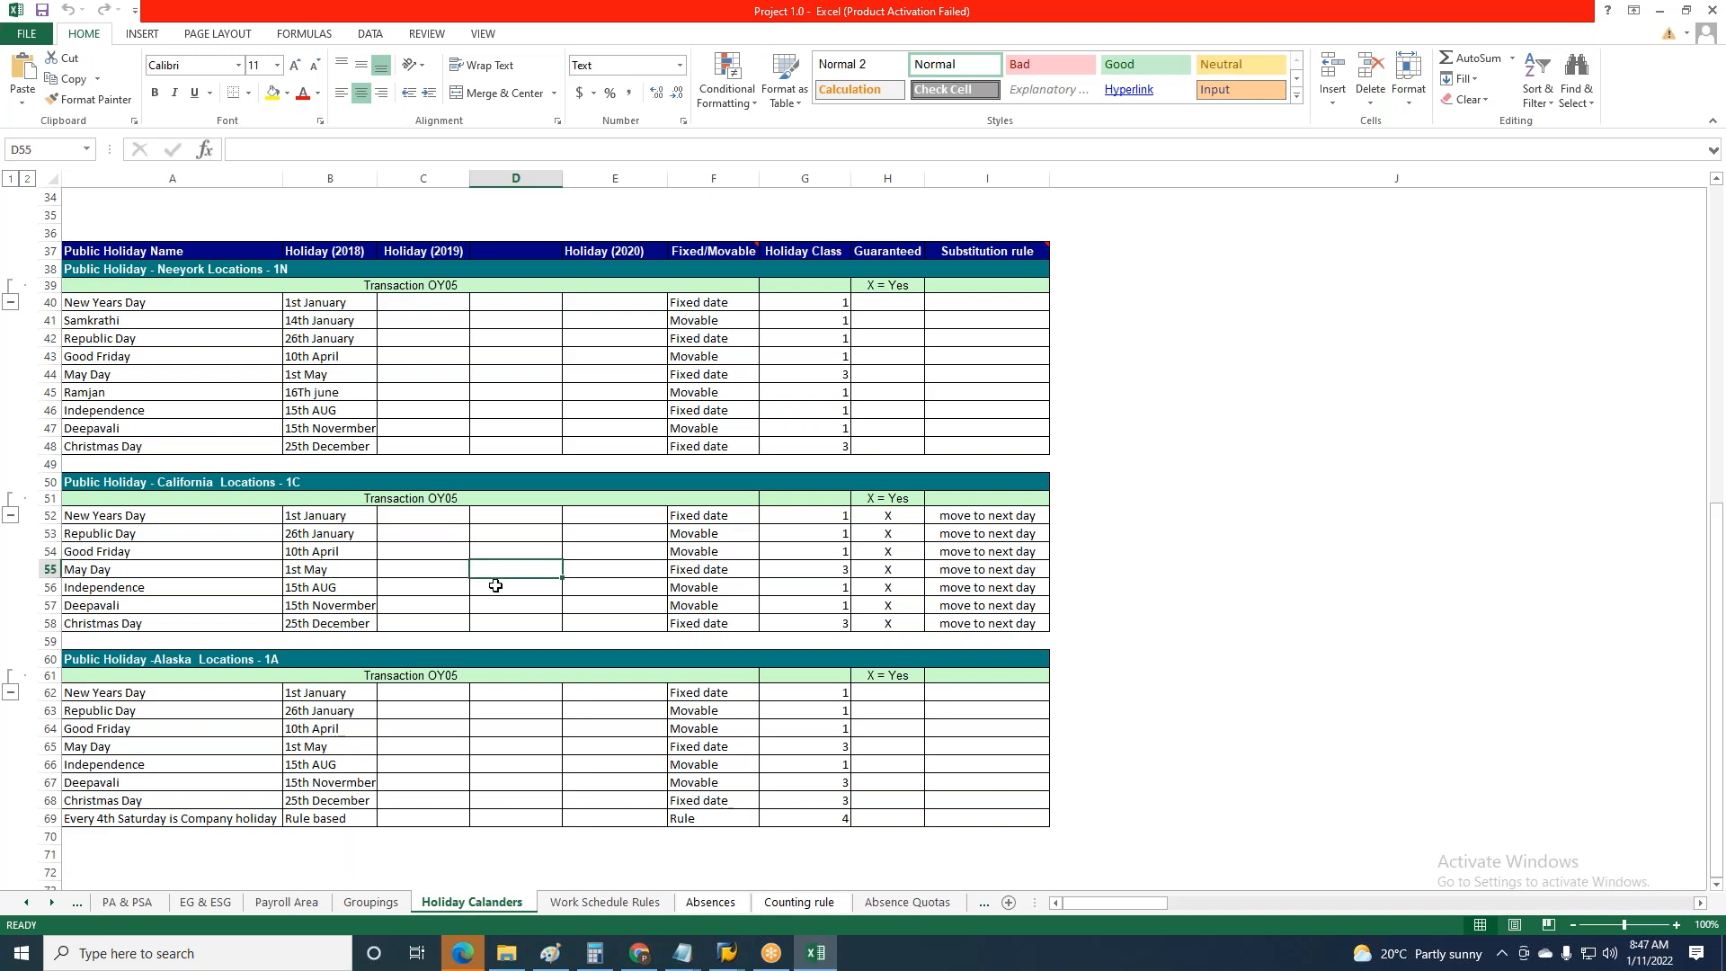
left_click(195, 573)
left_click(821, 577)
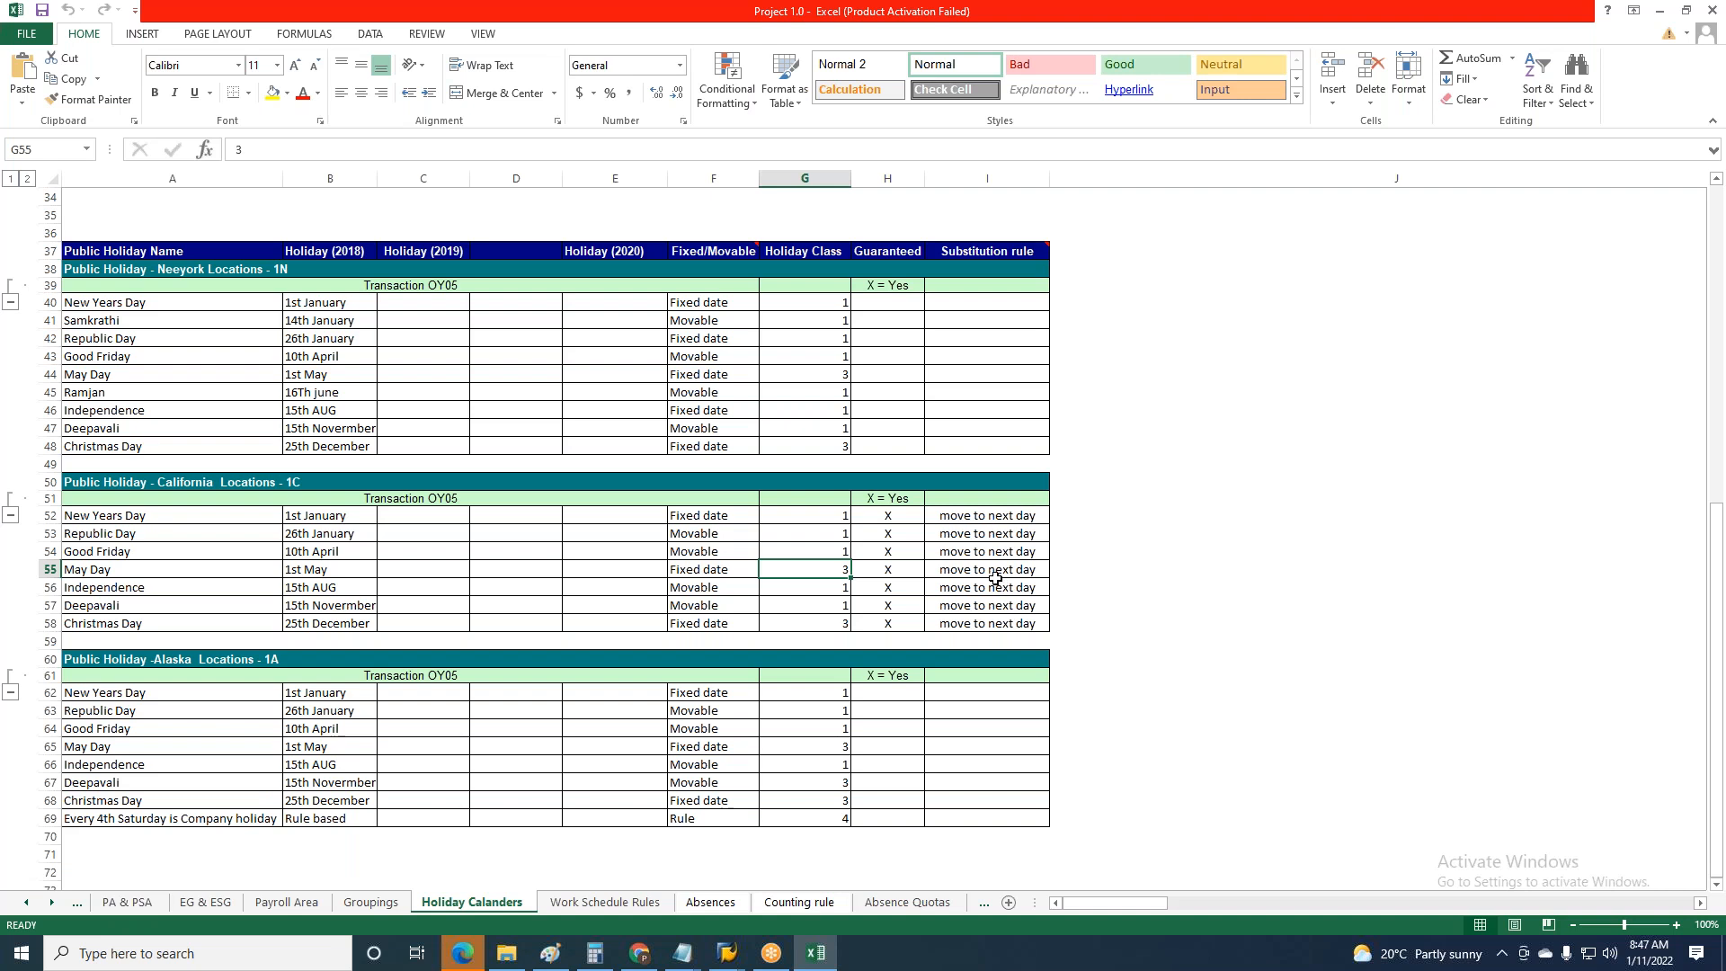
left_click(1413, 96)
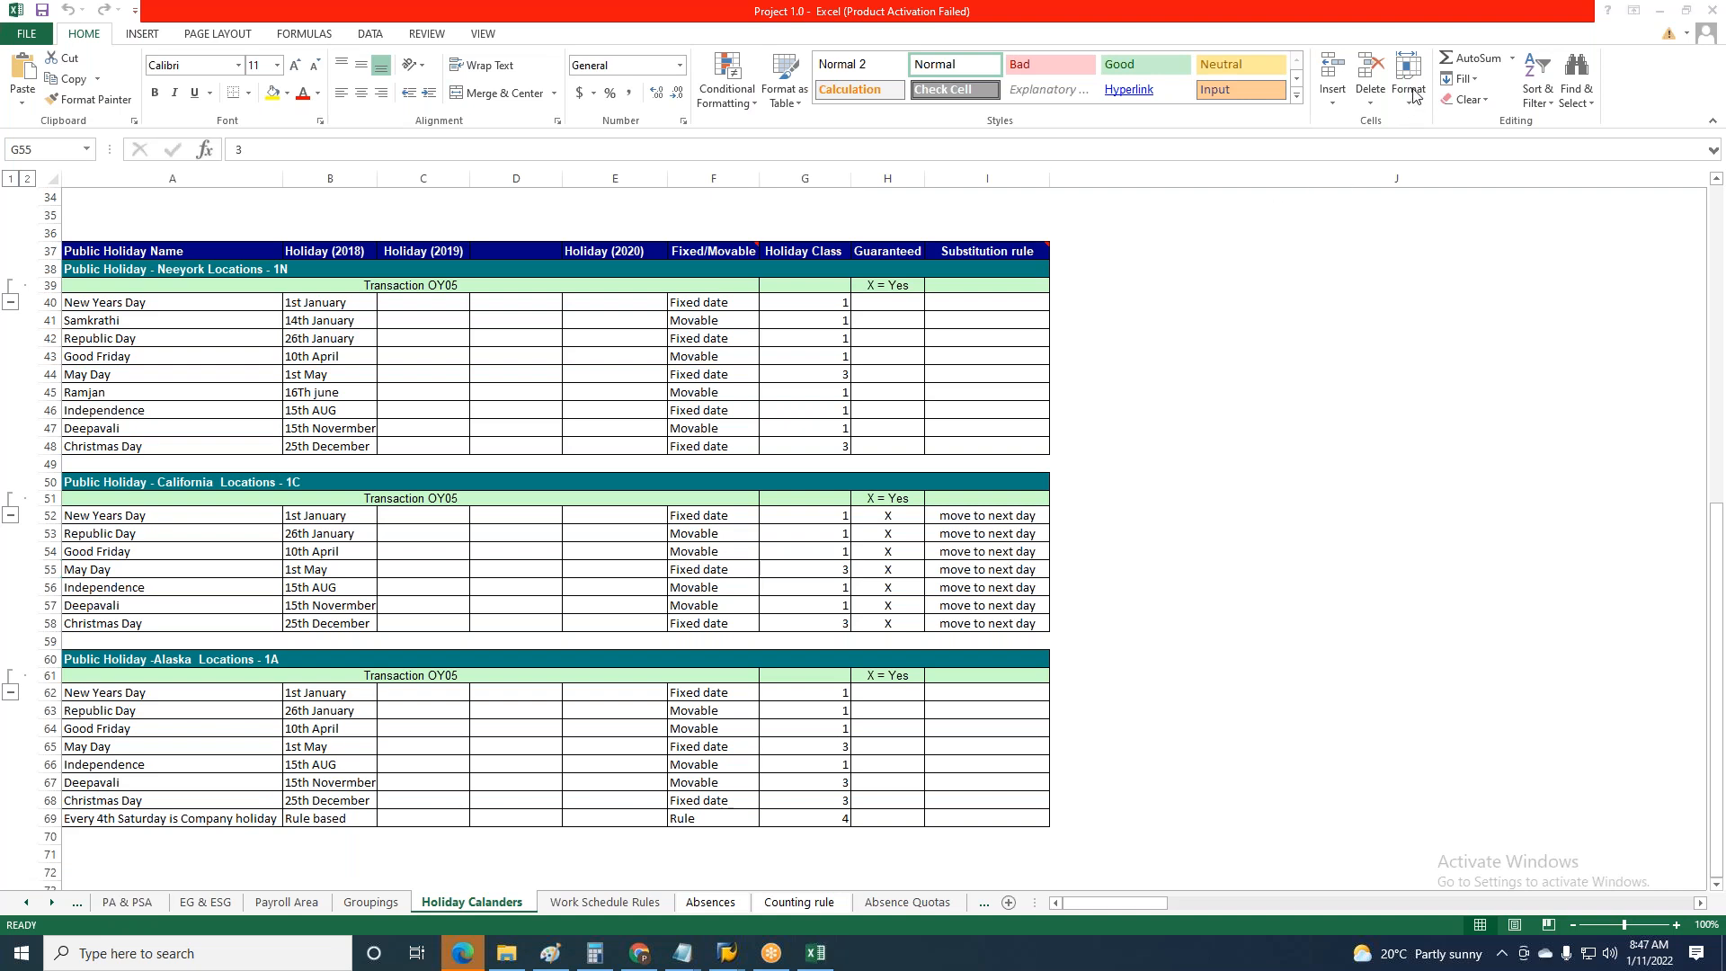